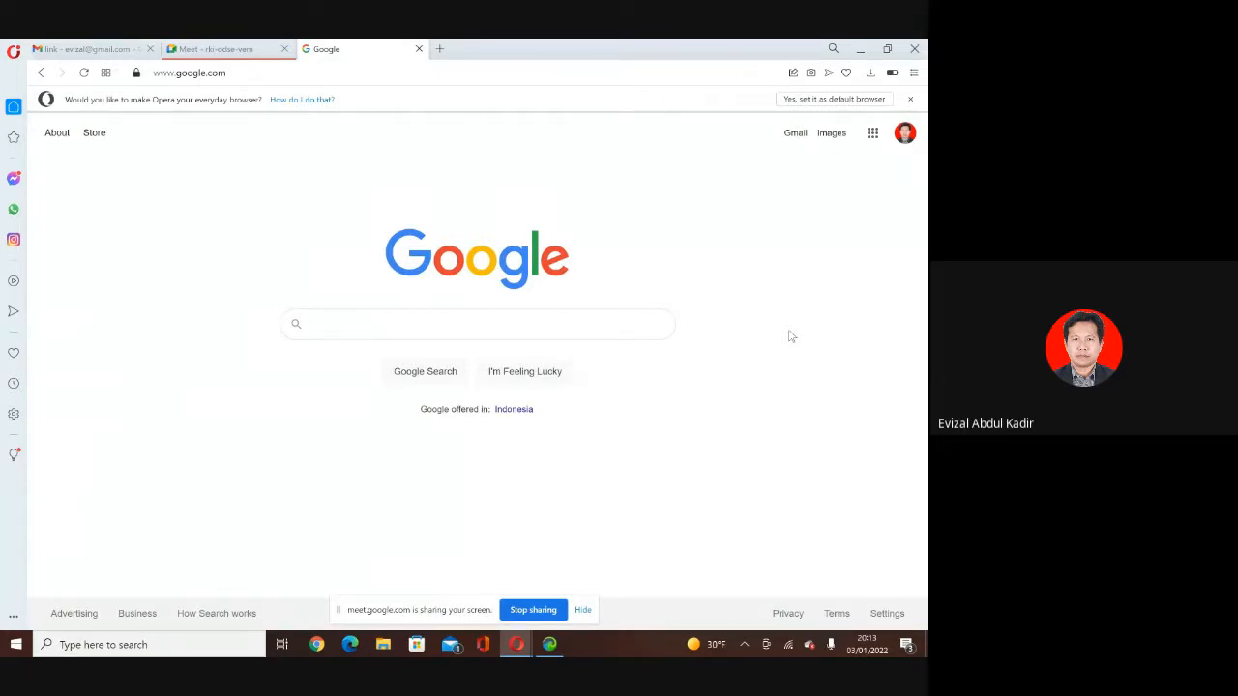
Search Google for "mendeley".
{"action": "type", "text": "mendely"}
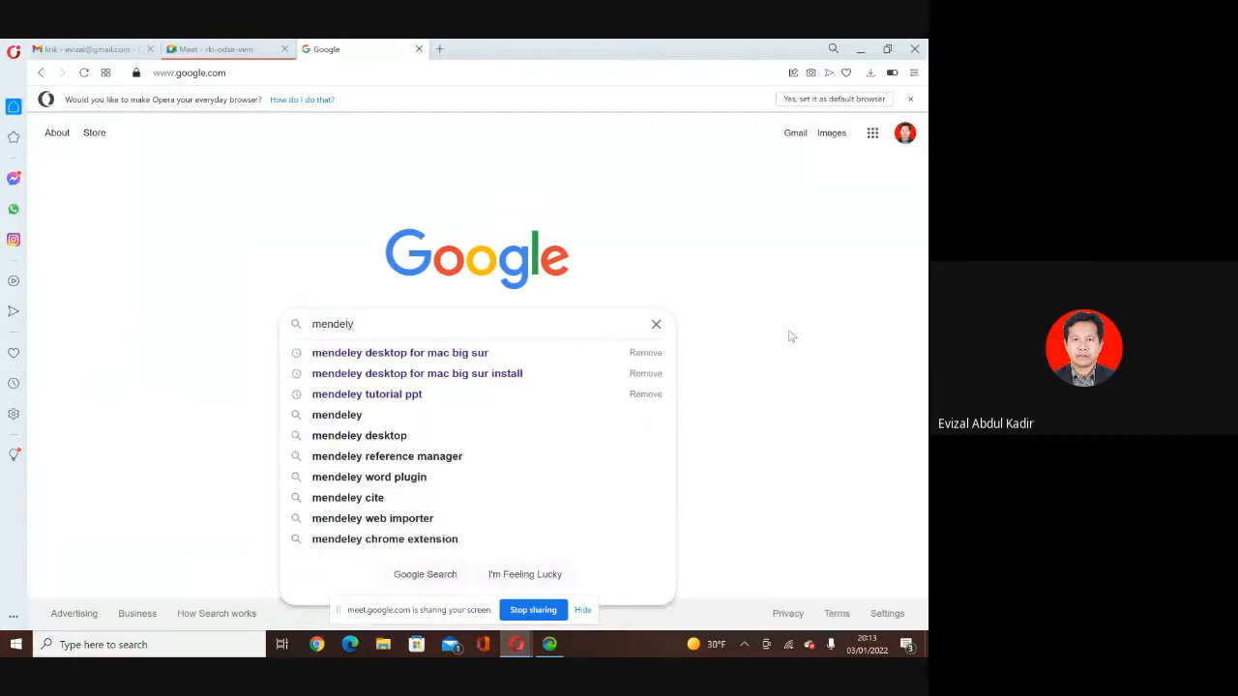
{"action": "key", "text": "BackSpace"}
{"action": "key", "text": "BackSpace"}
{"action": "key", "text": "BackSpace"}
{"action": "key", "text": "BackSpace"}
{"action": "type", "text": "deley"}
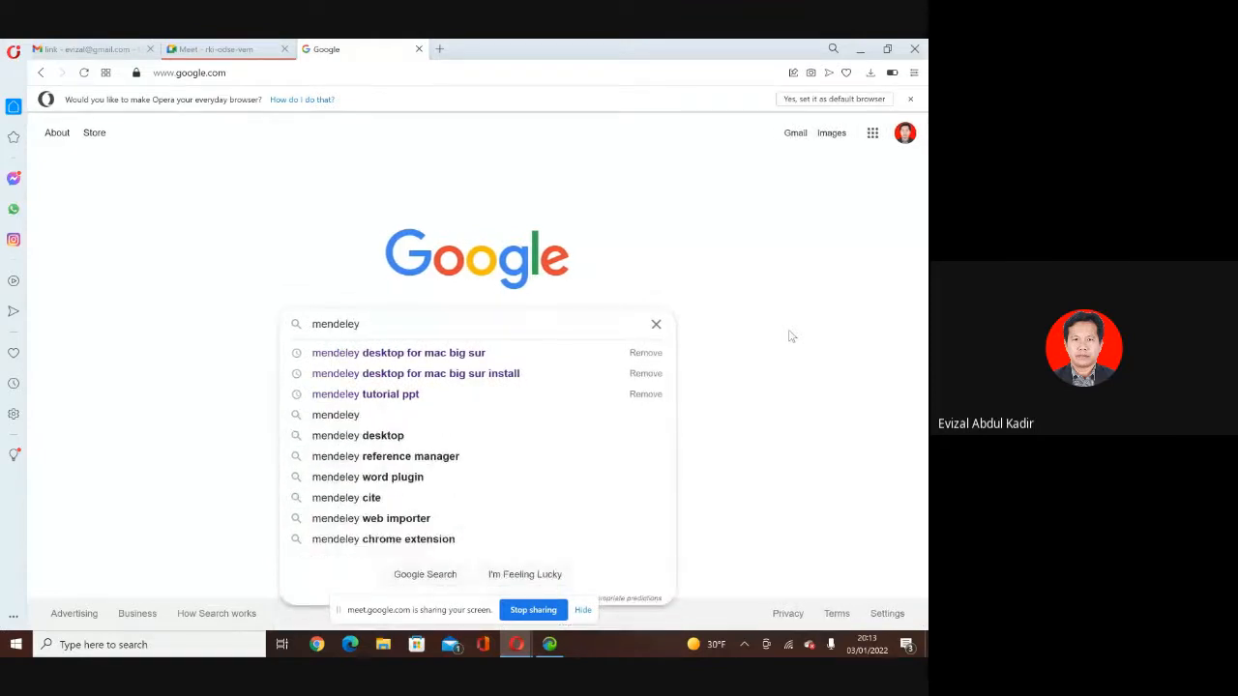
{"action": "key", "text": "Return"}
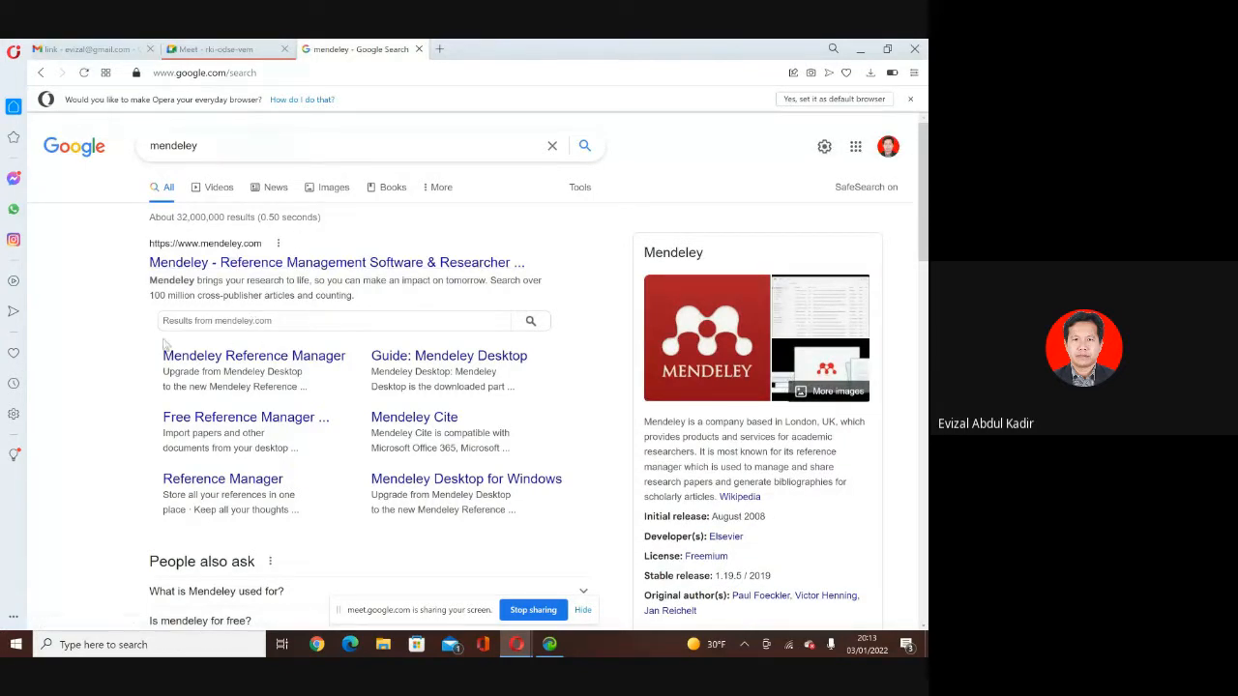
Open the official Mendeley website from the search results and accept all cookies.
{"action": "left_click", "coordinate": [223, 268]}
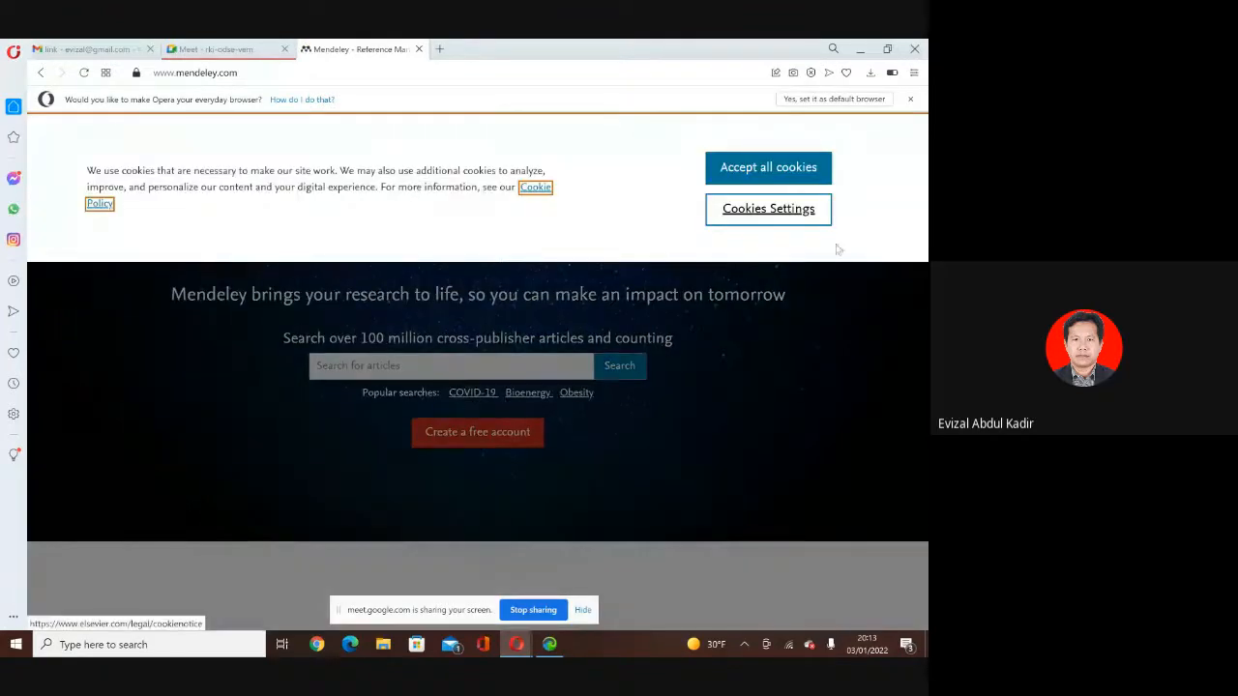
{"action": "left_click", "coordinate": [776, 170]}
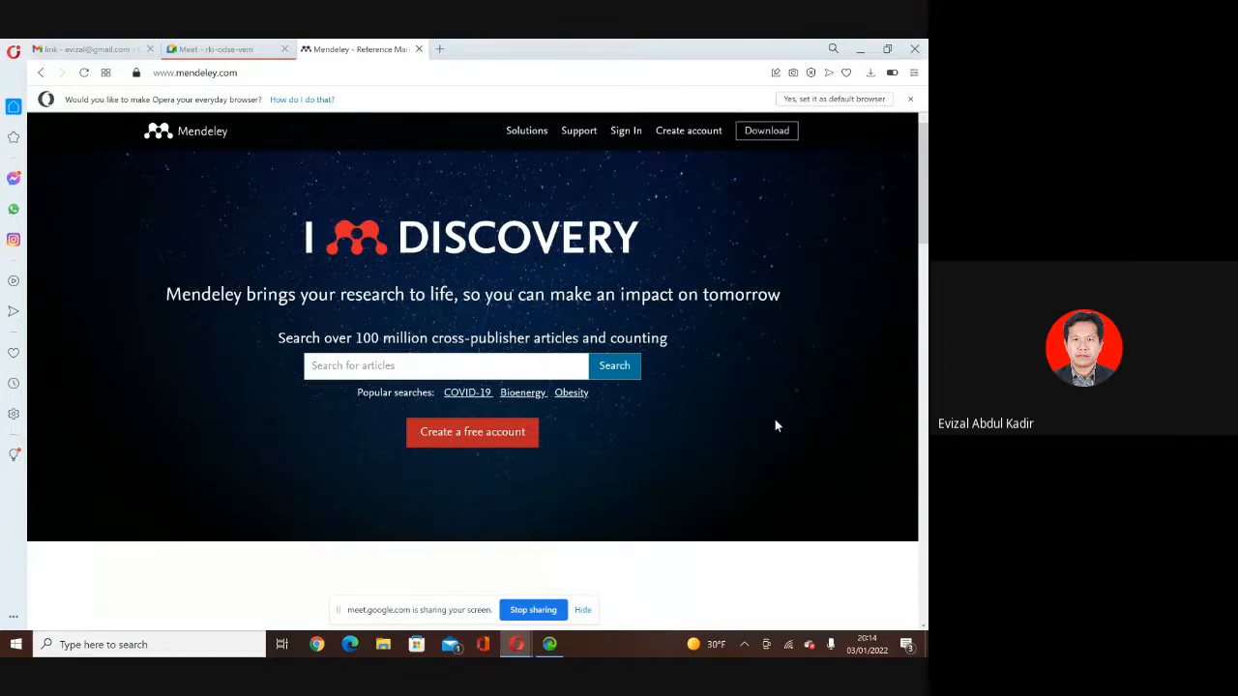
{"action": "left_click_drag", "start_coordinate": [325, 489], "coordinate": [380, 548]}
Find and launch Mendeley Desktop on the computer and look over the document library.
{"action": "left_click", "coordinate": [184, 651]}
{"action": "type", "text": "men"}
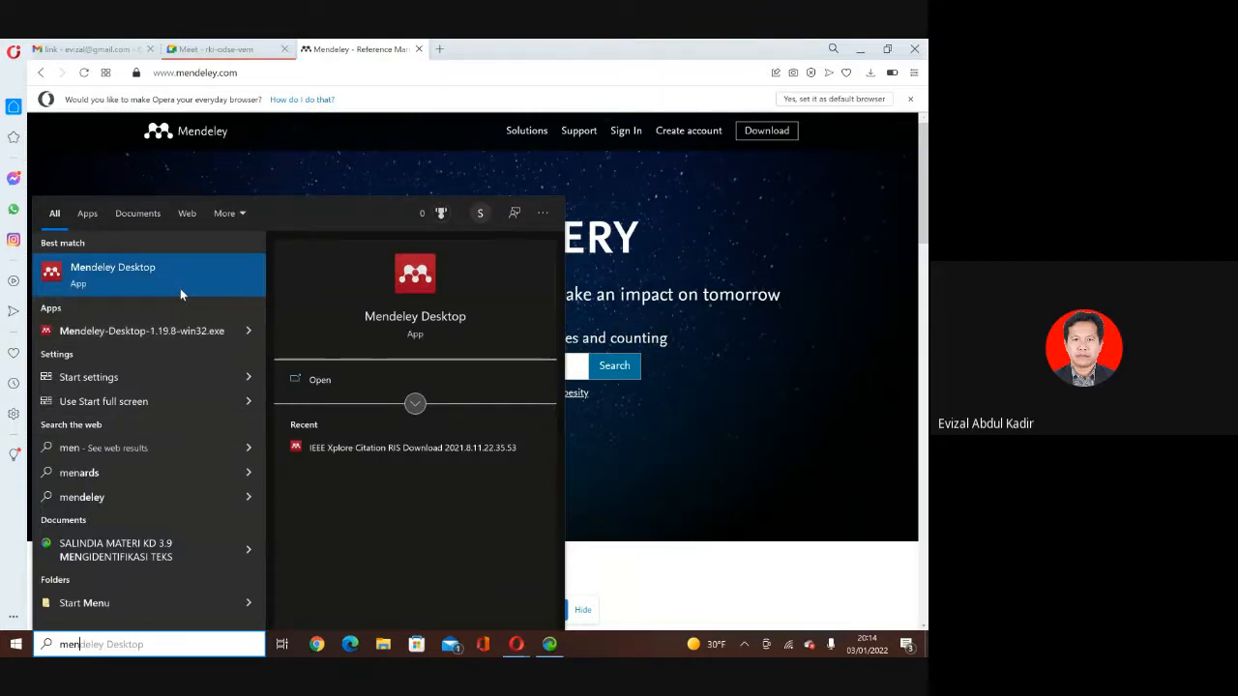
{"action": "left_click", "coordinate": [180, 288]}
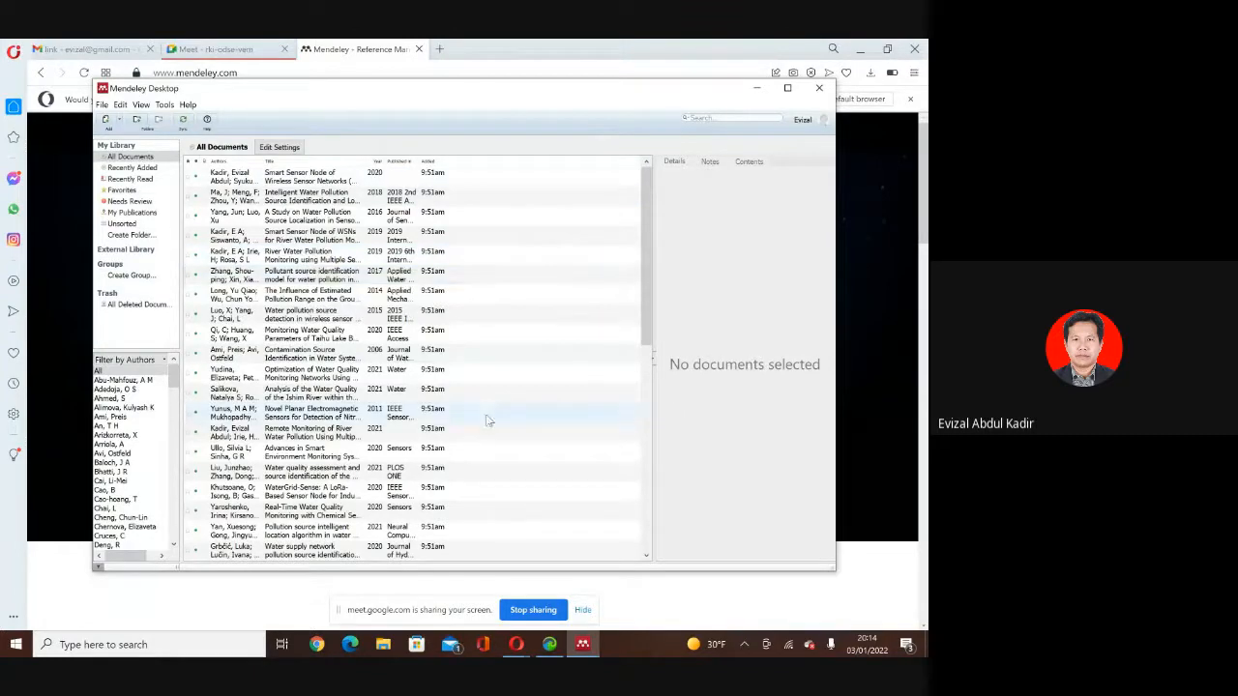
{"action": "left_click_drag", "start_coordinate": [647, 249], "coordinate": [635, 216]}
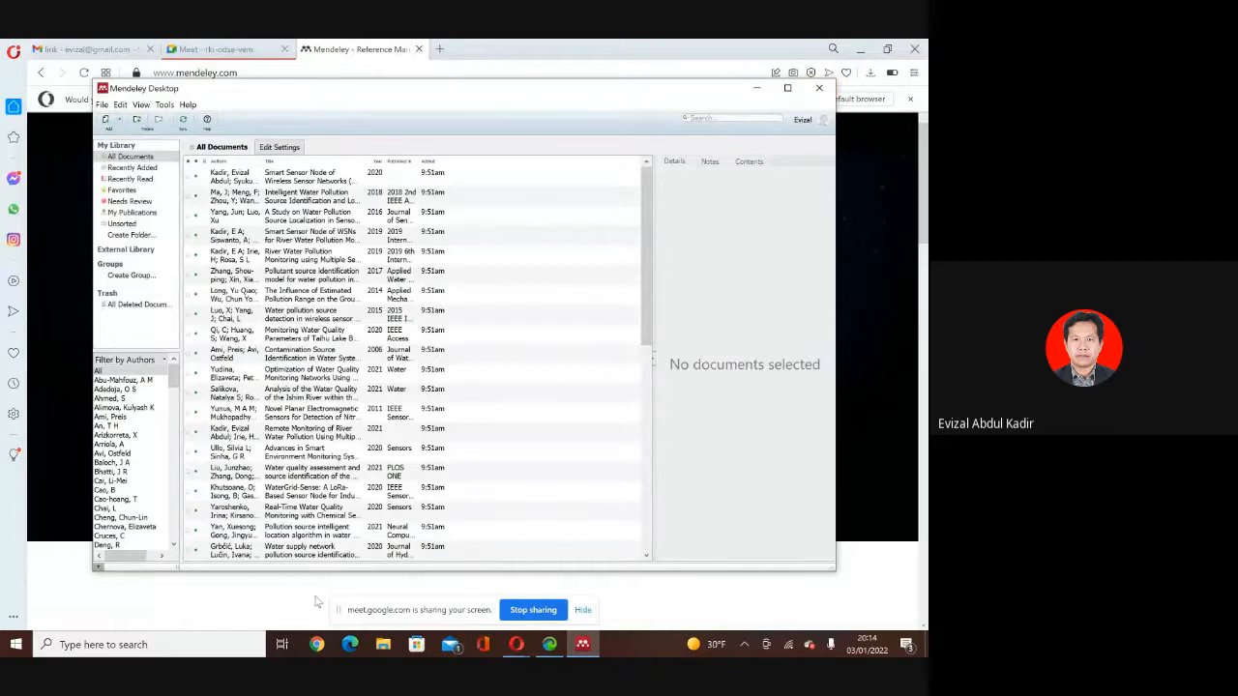
Switch to Word by finding it on the computer and create a blank document.
{"action": "left_click", "coordinate": [242, 639]}
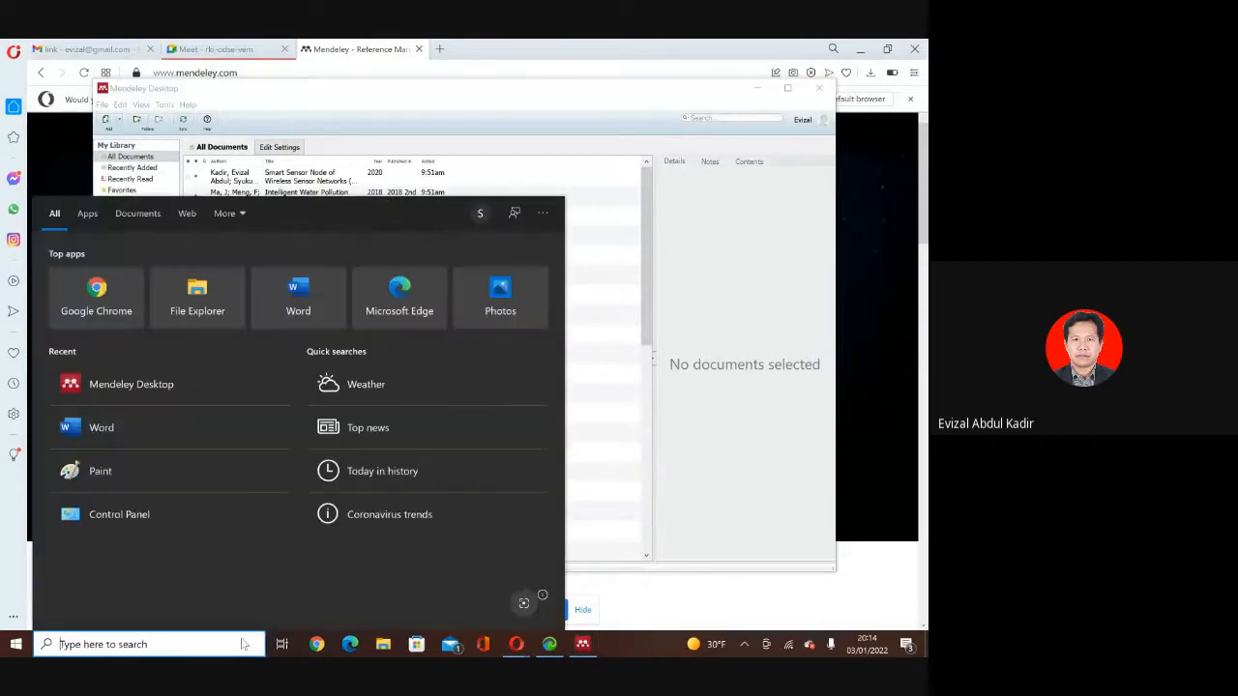
{"action": "type", "text": "word"}
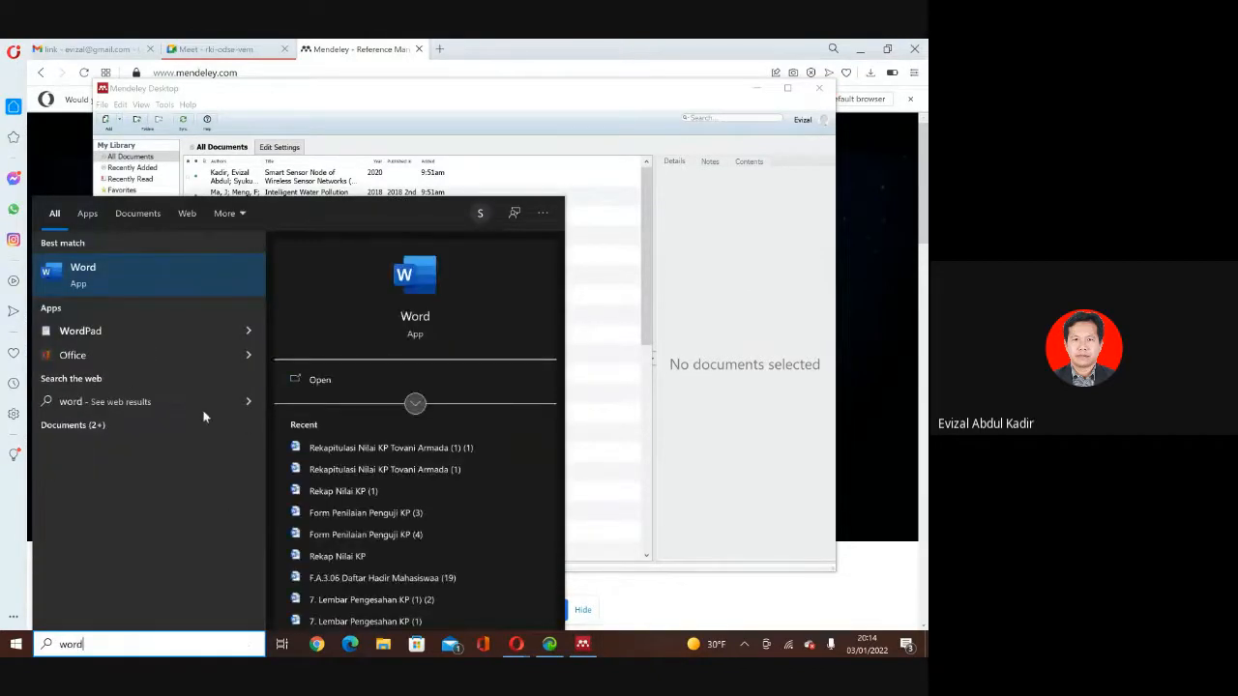
{"action": "left_click", "coordinate": [191, 278]}
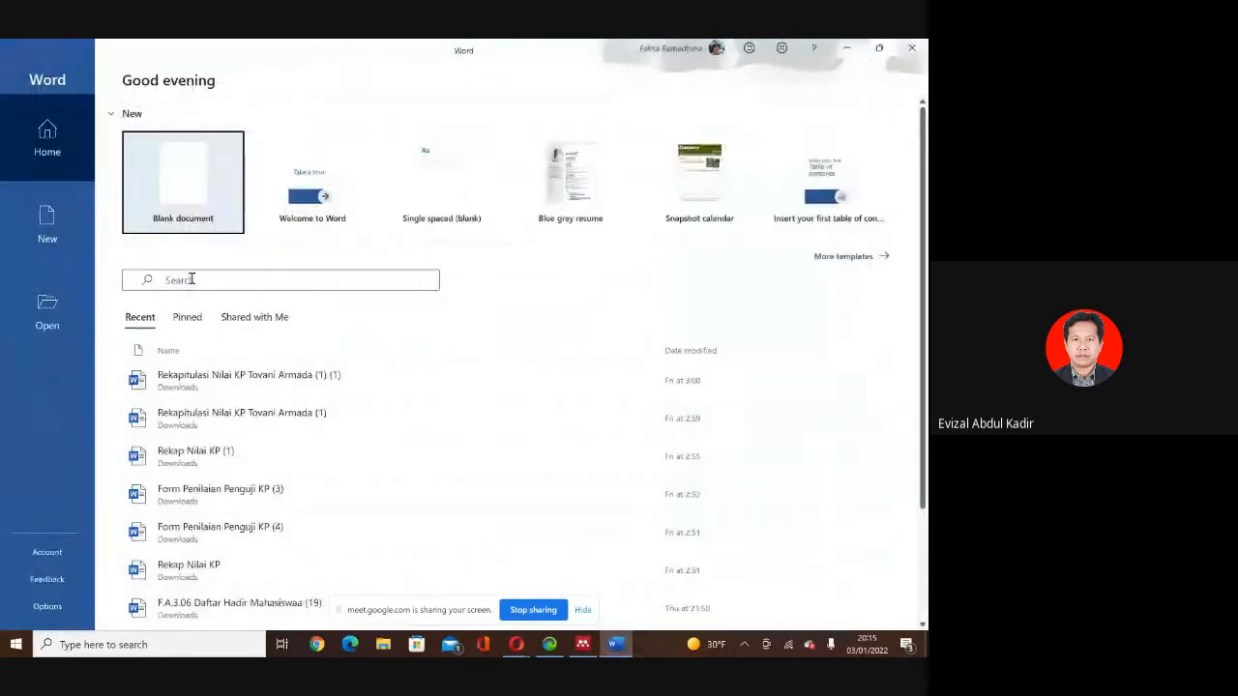
{"action": "left_click", "coordinate": [189, 204]}
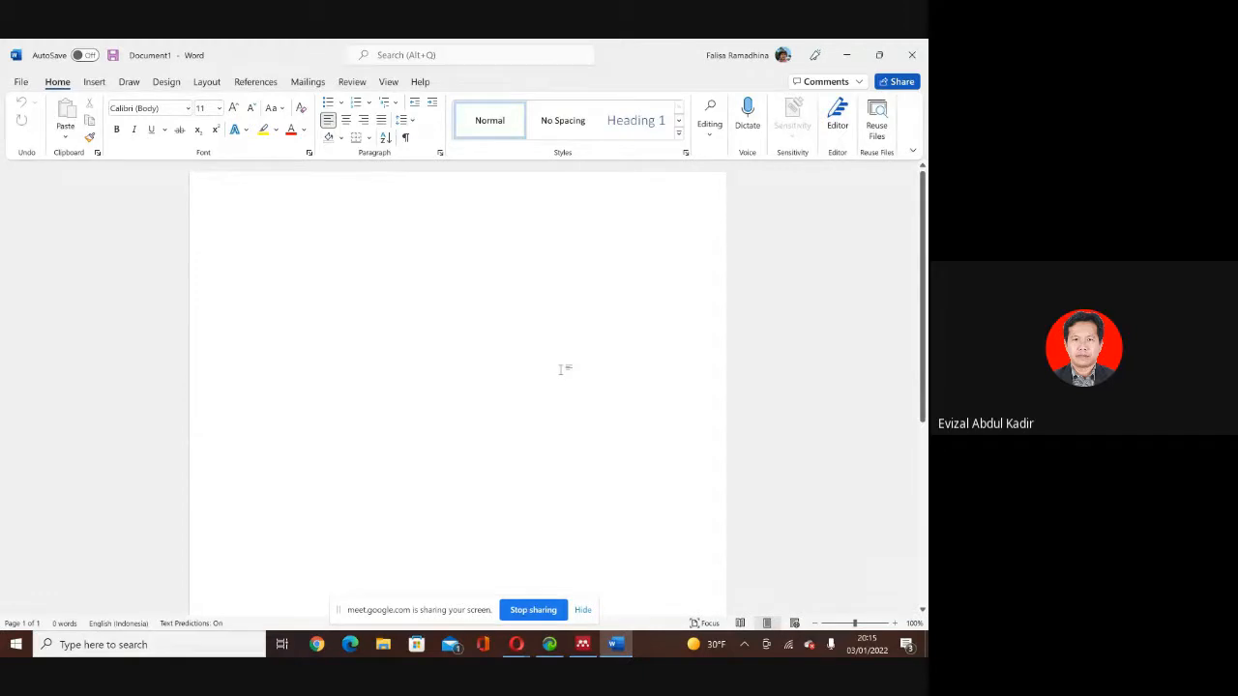
Write the title SKRIPSI and the chapter heading BAB I PENDAHULUAN, separated by empty lines.
{"action": "type", "text": "SKRIPSI"}
{"action": "key", "text": "Return"}
{"action": "key", "text": "Return"}
{"action": "type", "text": "BABA"}
{"action": "key", "text": "BackSpace"}
{"action": "type", "text": "I P"}
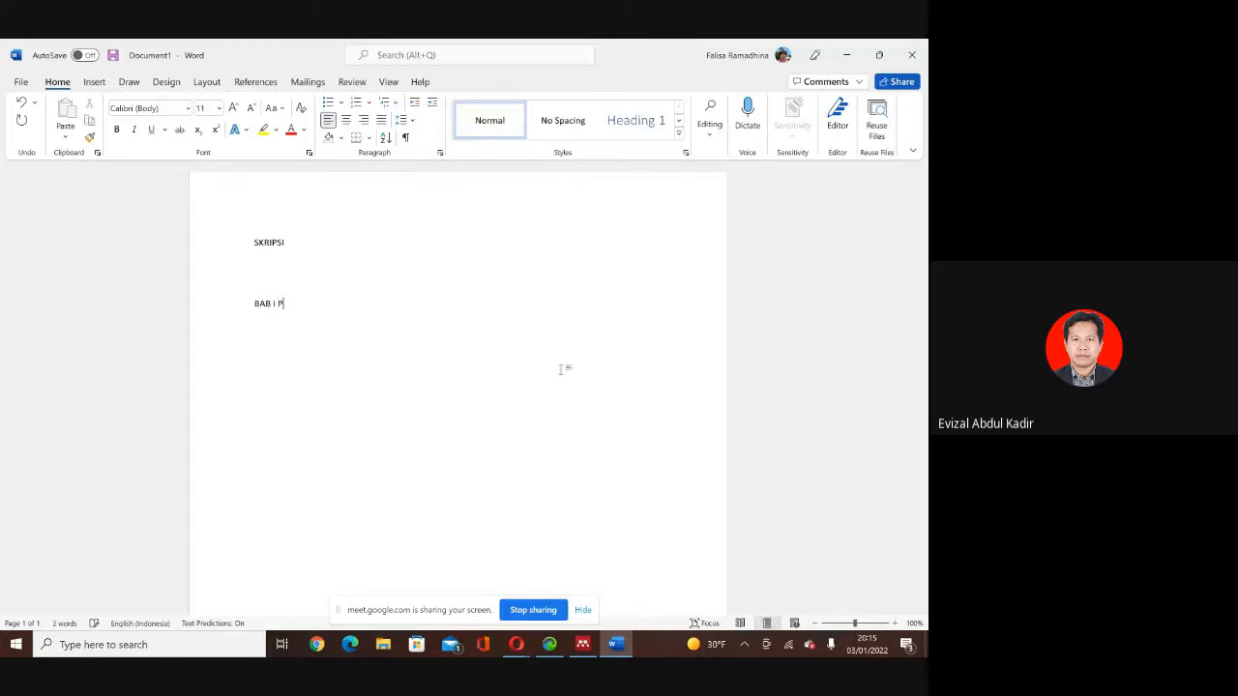
{"action": "type", "text": "ENDAHULUAN"}
{"action": "key", "text": "Return"}
{"action": "key", "text": "Return"}
Add the chapter headings BAB II KAJIAN PUSTAKA and BAB III METODOLOGI PENELITIAN, with an empty line after each.
{"action": "type", "text": "BABA I"}
{"action": "key", "text": "BackSpace"}
{"action": "key", "text": "BackSpace"}
{"action": "key", "text": "BackSpace"}
{"action": "type", "text": "II KAJIAN PUSTAKA  BABA"}
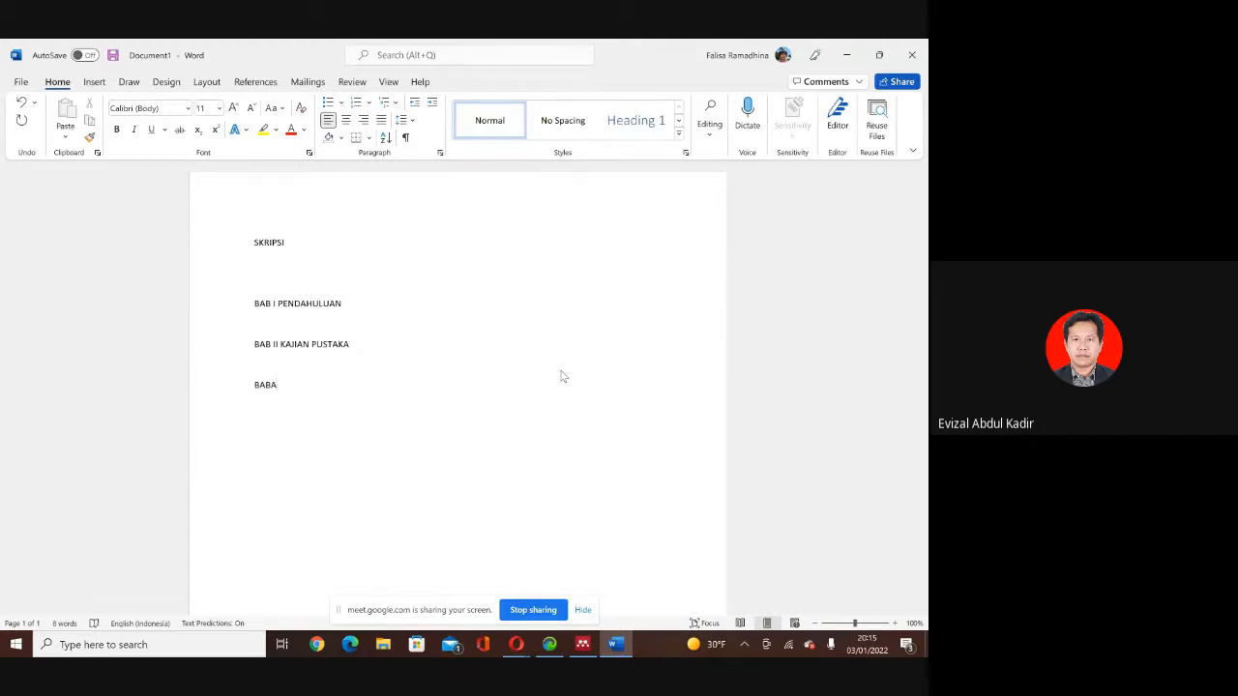
{"action": "key", "text": "BackSpace"}
{"action": "type", "text": "III METODOLOGI"}
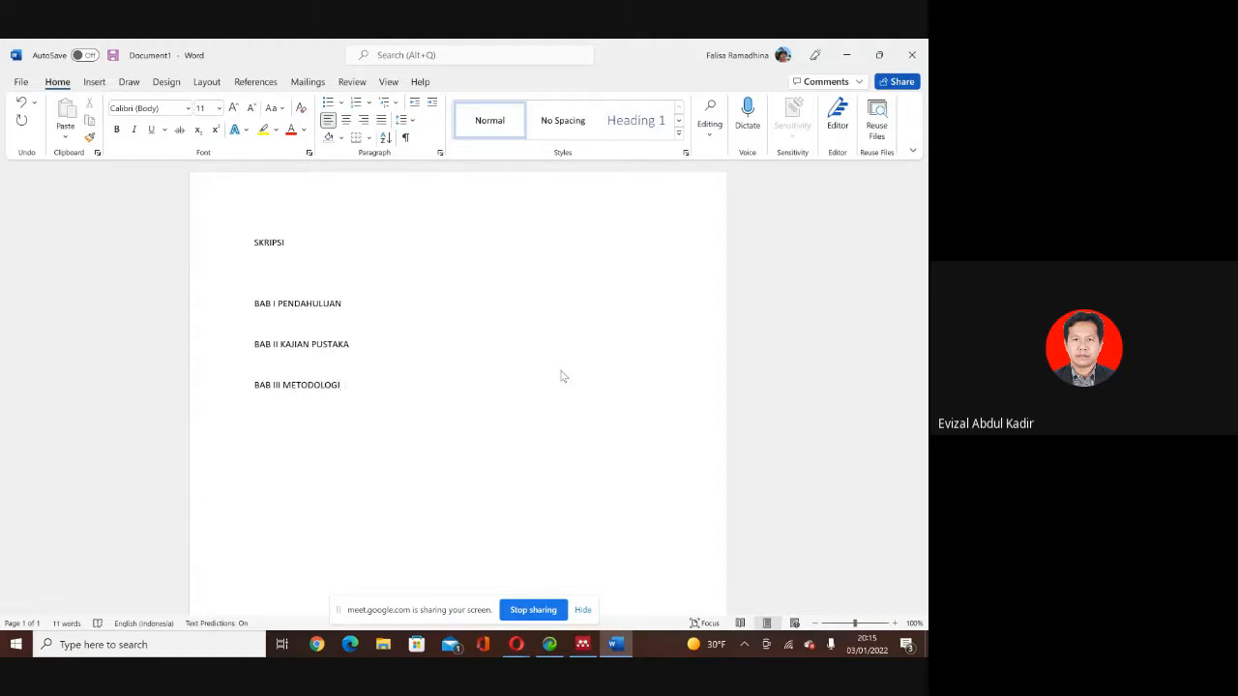
{"action": "type", "text": " PENELITIAN"}
{"action": "key", "text": "Return"}
{"action": "key", "text": "Tab"}
{"action": "key", "text": "Return"}
Add the headings BAB IV HASIL PEMBAHASAN, BAB V PENUTUP and DAFTAR PUSTAKA, with empty lines between and below them.
{"action": "type", "text": "BAB IV"}
{"action": "type", "text": "HASIL PEMBAHASAN"}
{"action": "key", "text": "Return"}
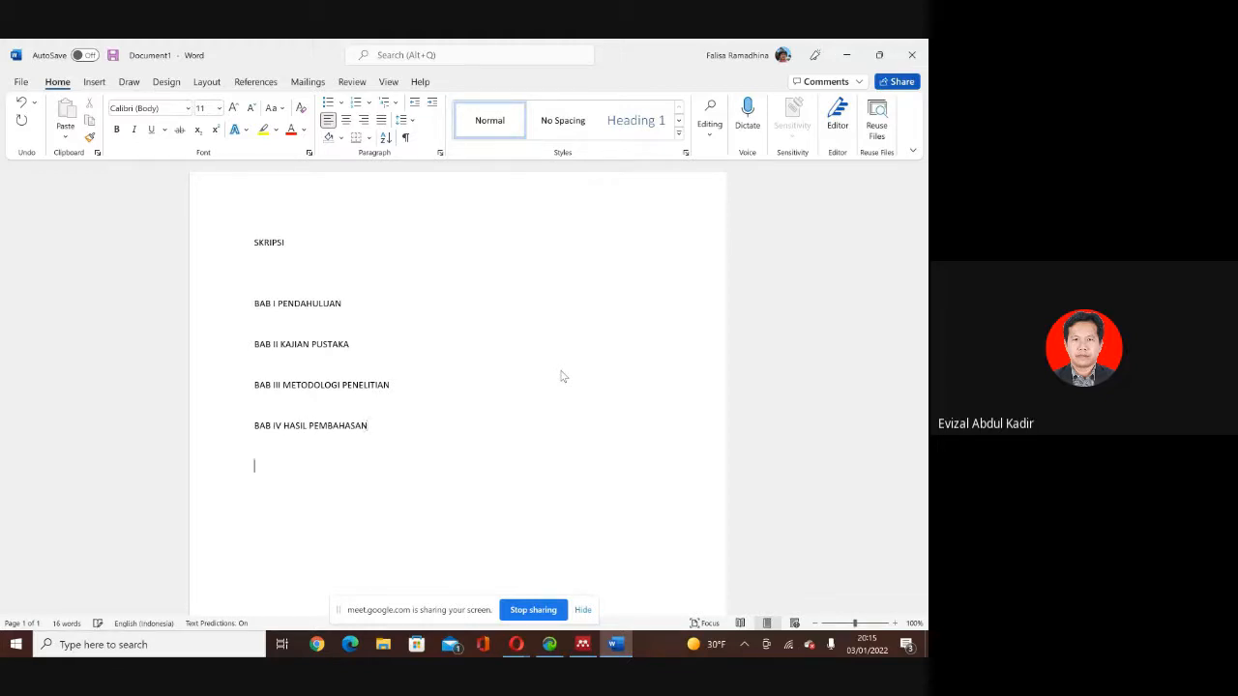
{"action": "type", "text": "BAB"}
{"action": "type", "text": " V"}
{"action": "type", "text": " PENUTUP  "}
{"action": "type", "text": "DAFTAR"}
{"action": "type", "text": " PUSTAKA"}
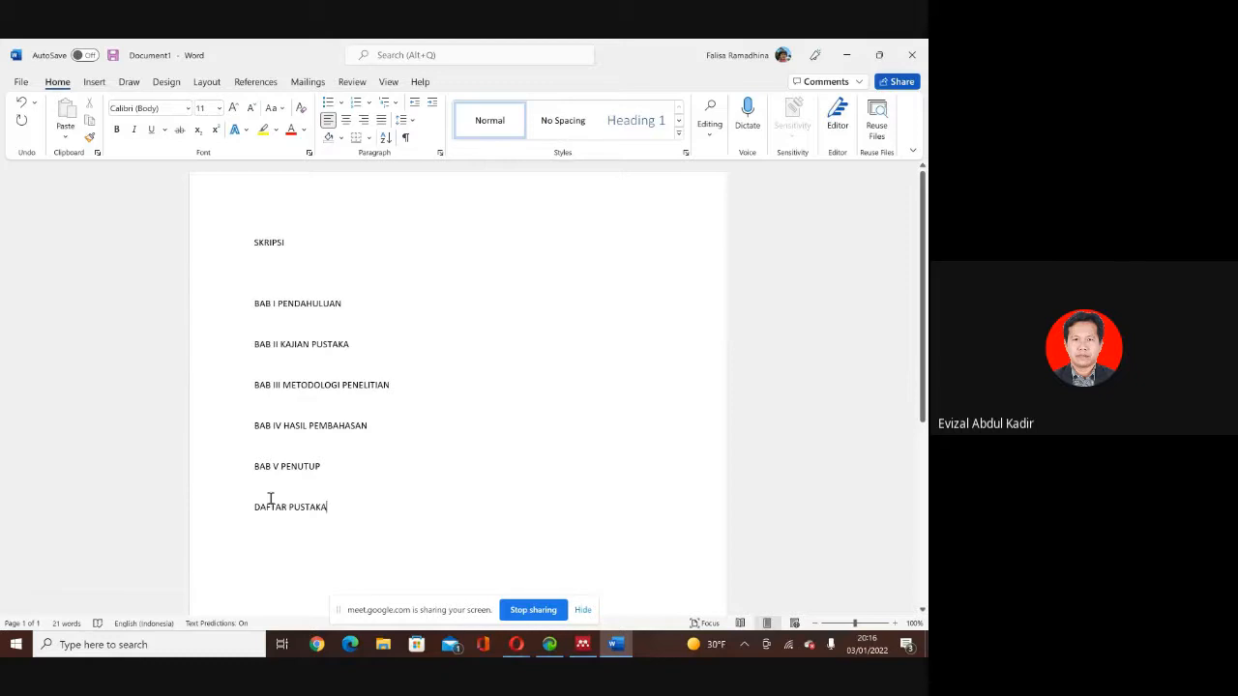
{"action": "key", "text": "Return"}
{"action": "key", "text": "Return"}
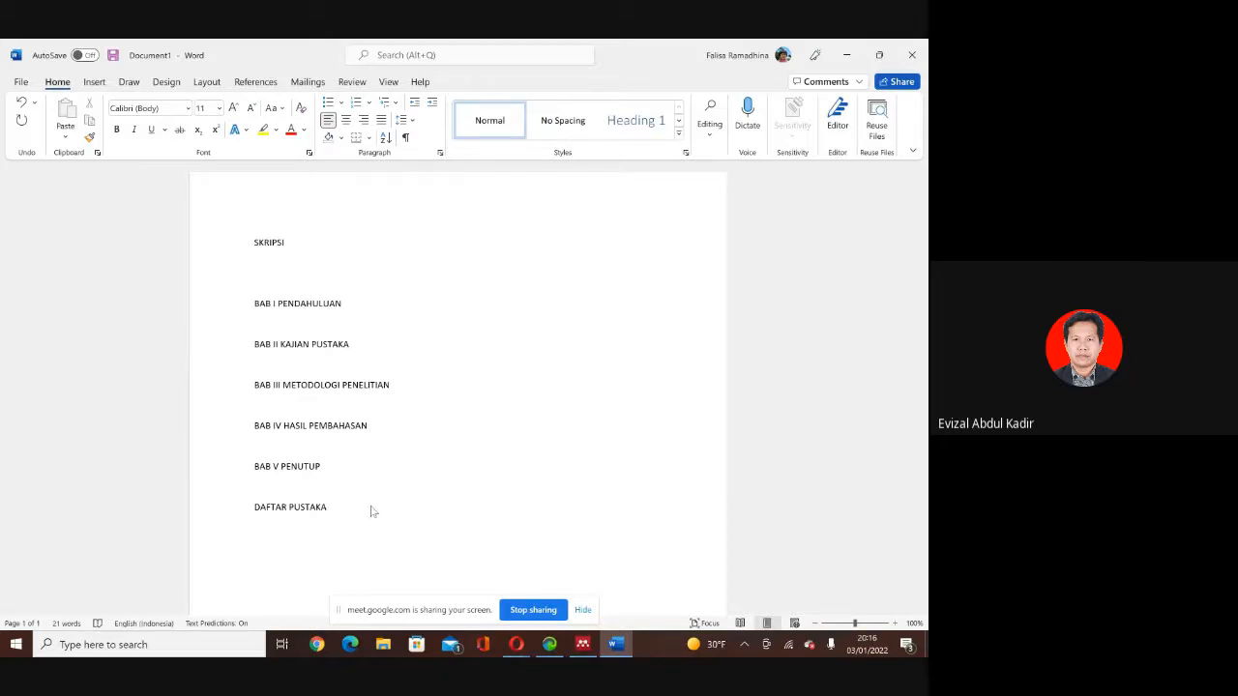
Format all the text from SKRIPSI through DAFTAR PUSTAKA as Times New Roman, size 12.
{"action": "left_click", "coordinate": [896, 624]}
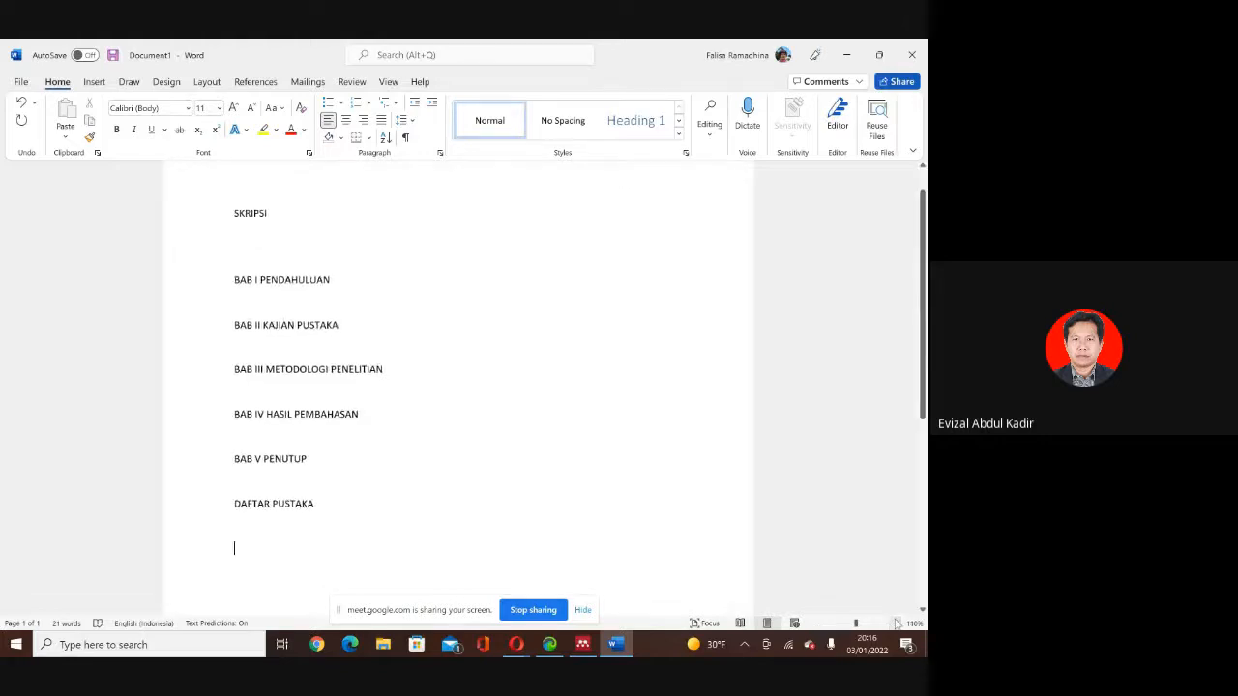
{"action": "left_click", "coordinate": [896, 624]}
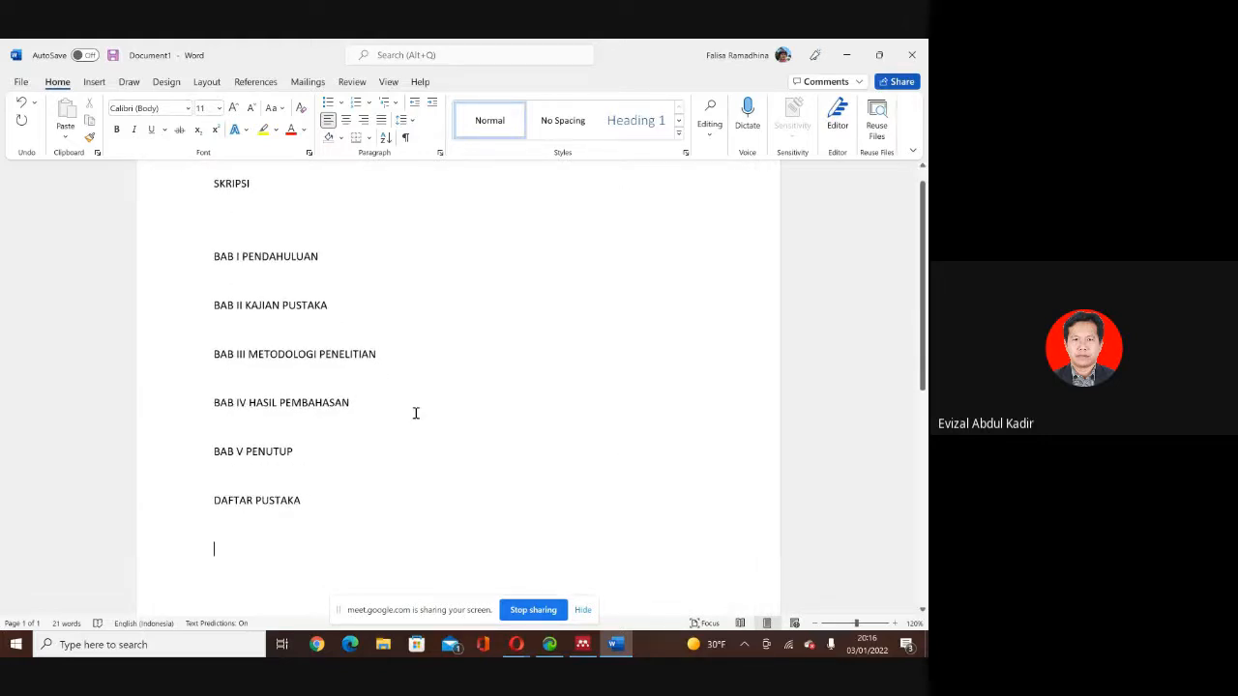
{"action": "scroll", "coordinate": [415, 412], "scroll_direction": "up", "scroll_amount": 1}
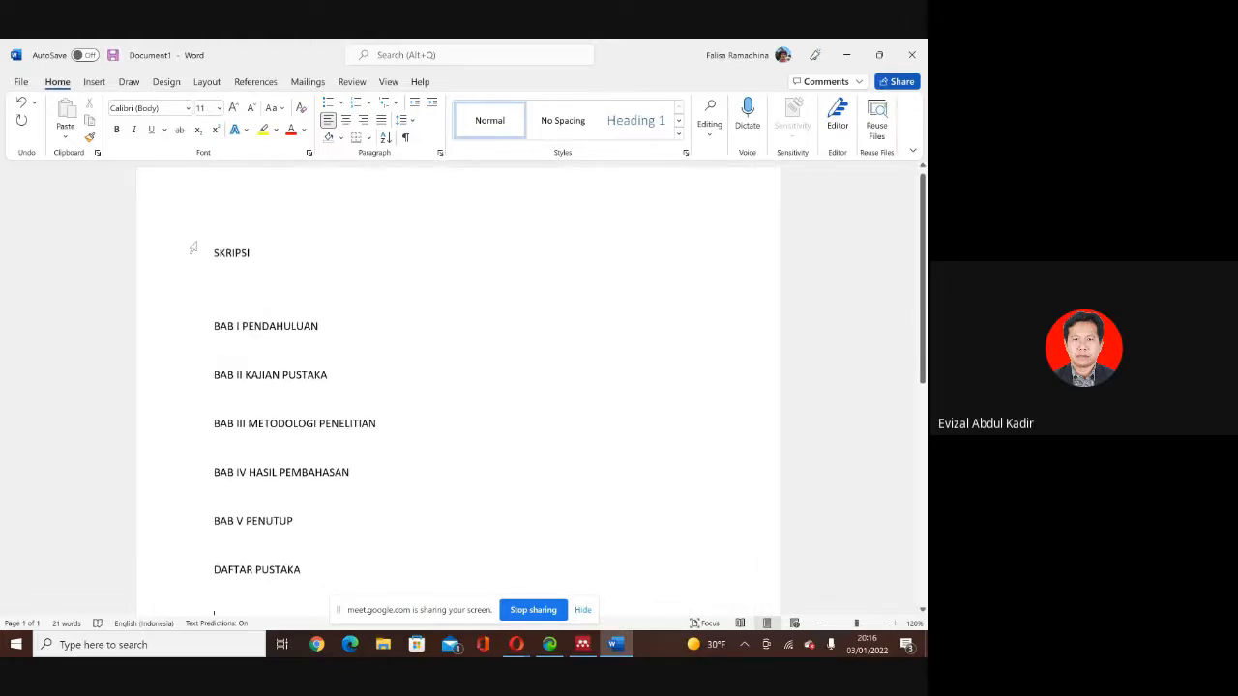
{"action": "left_click_drag", "start_coordinate": [199, 258], "coordinate": [285, 581]}
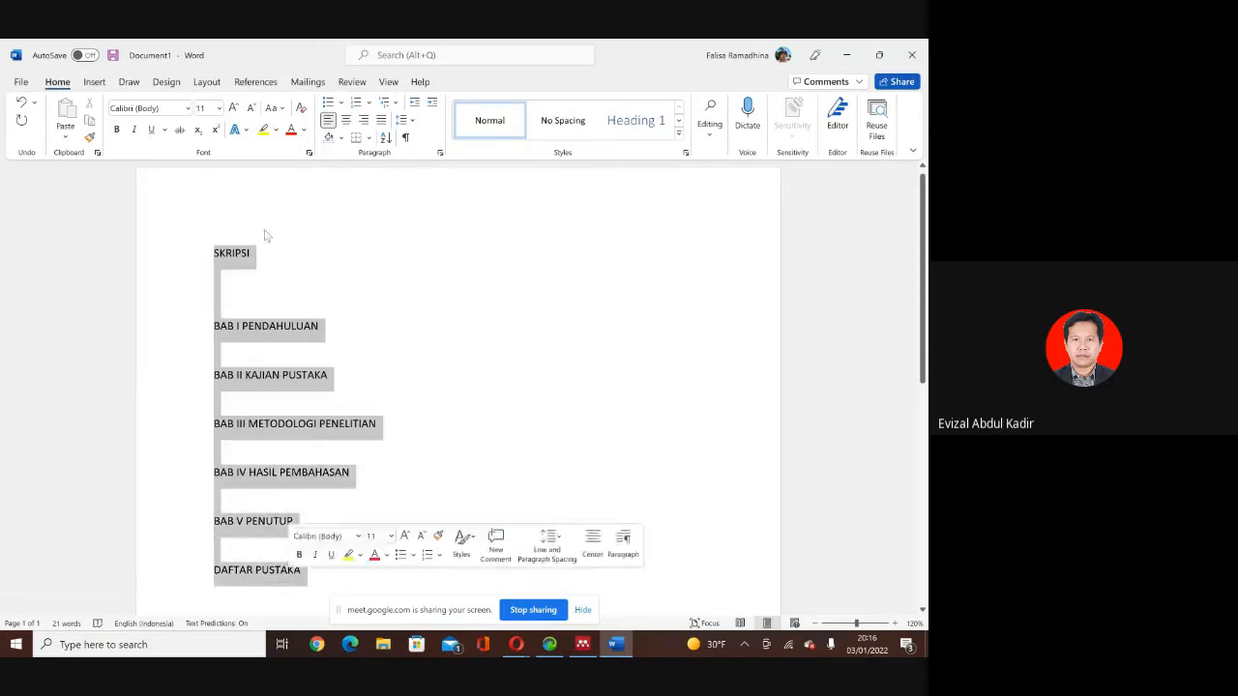
{"action": "left_click", "coordinate": [207, 109]}
{"action": "type", "text": "12"}
{"action": "key", "text": "Return"}
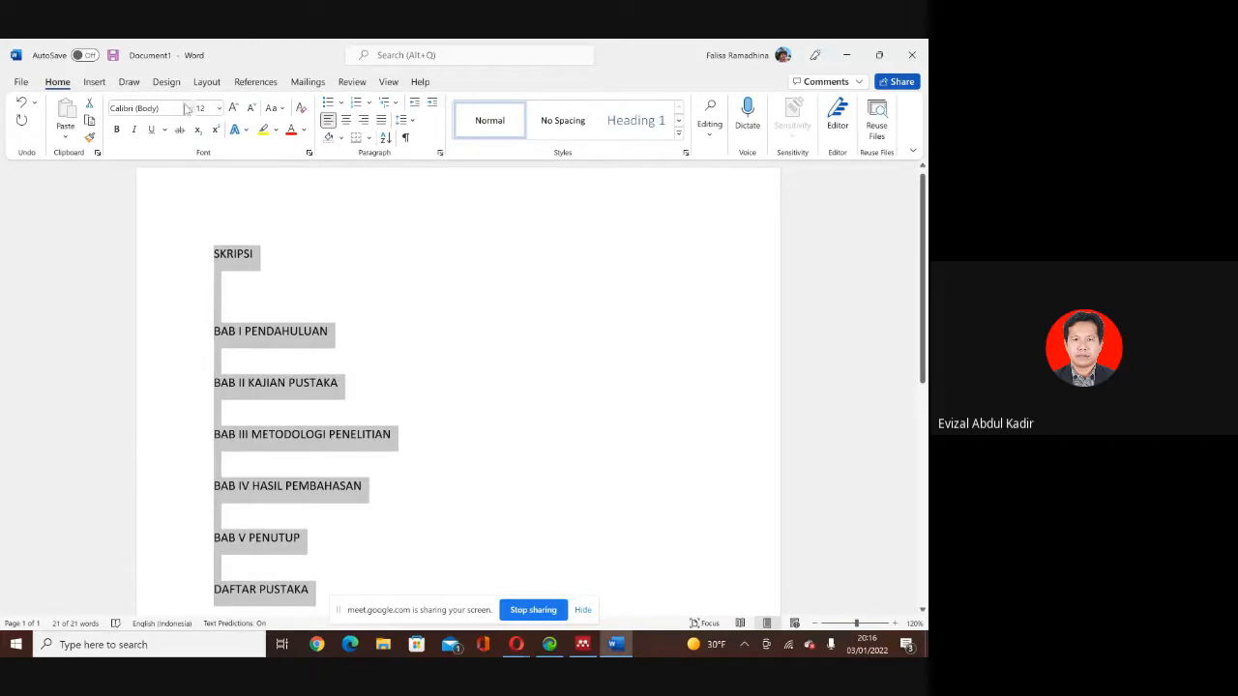
{"action": "left_click", "coordinate": [188, 109]}
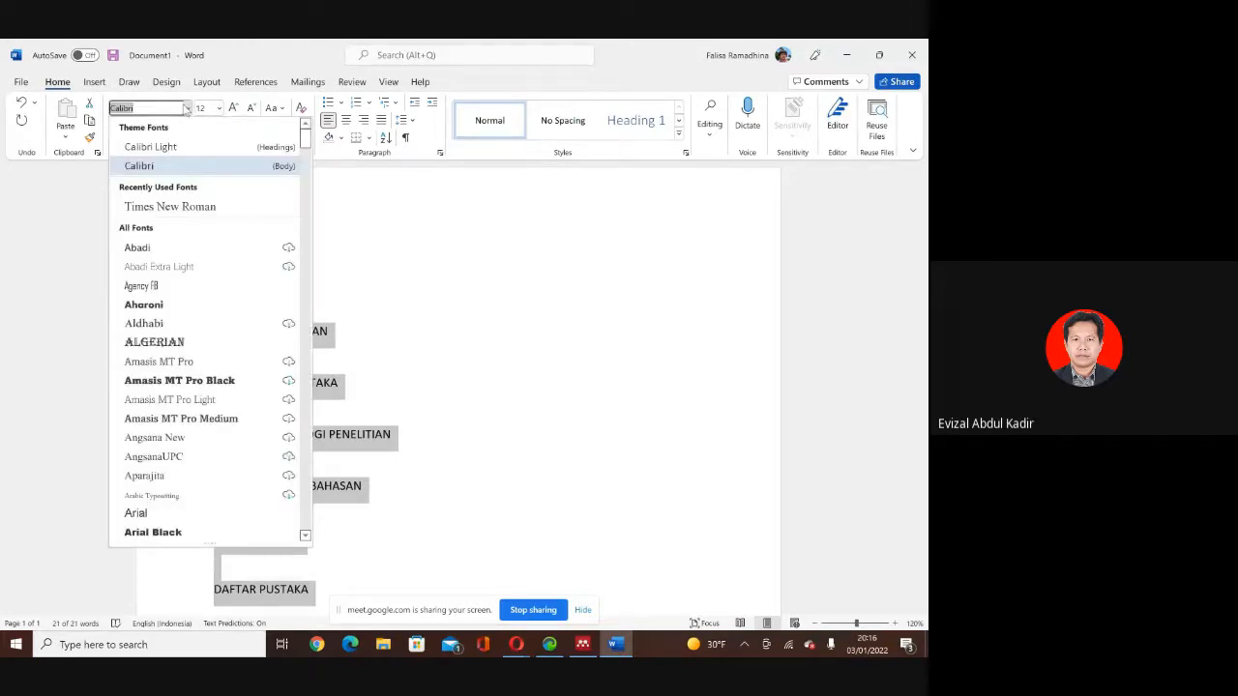
{"action": "left_click", "coordinate": [193, 206]}
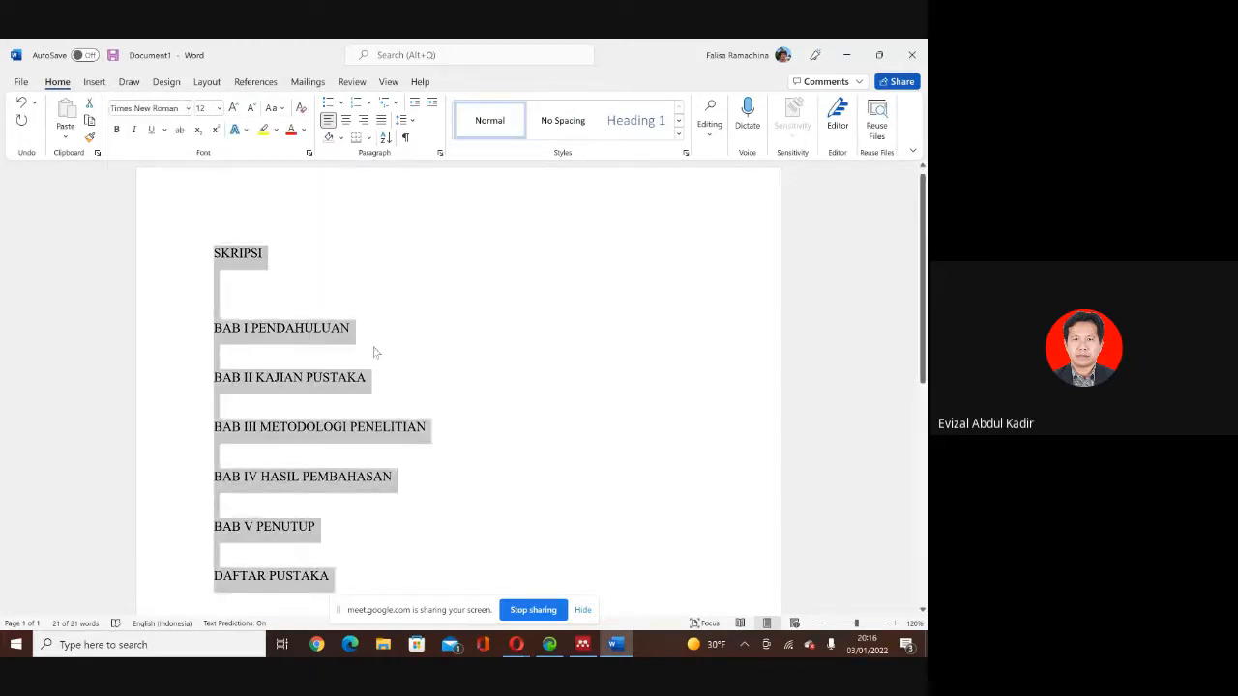
{"action": "left_click", "coordinate": [359, 313]}
{"action": "scroll", "coordinate": [359, 311], "scroll_direction": "down", "scroll_amount": 2}
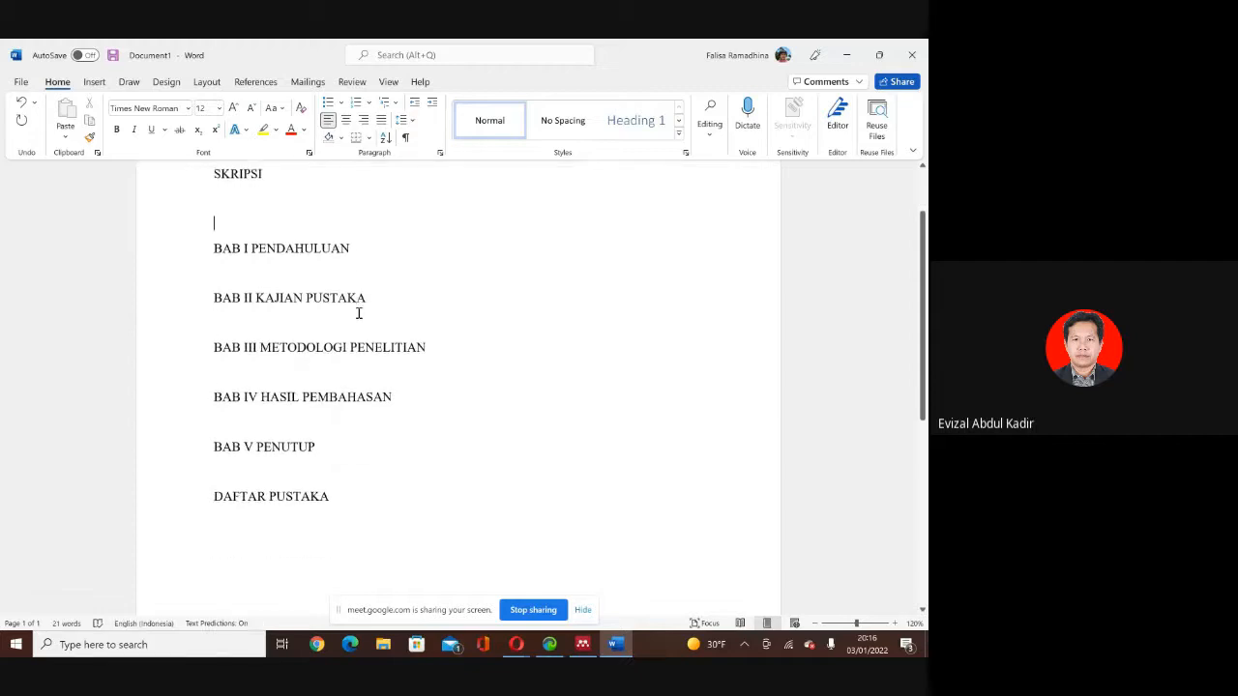
Set the font of the empty line below DAFTAR PUSTAKA to Times New Roman.
{"action": "left_click", "coordinate": [350, 504]}
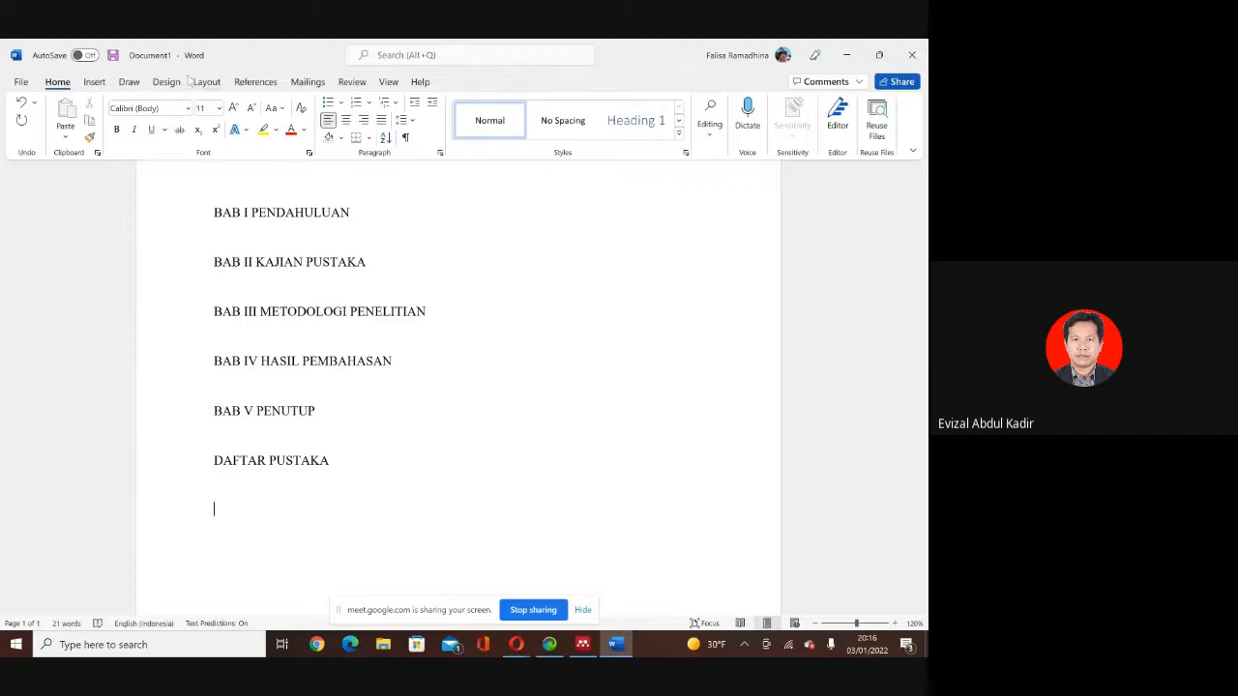
{"action": "left_click", "coordinate": [176, 501]}
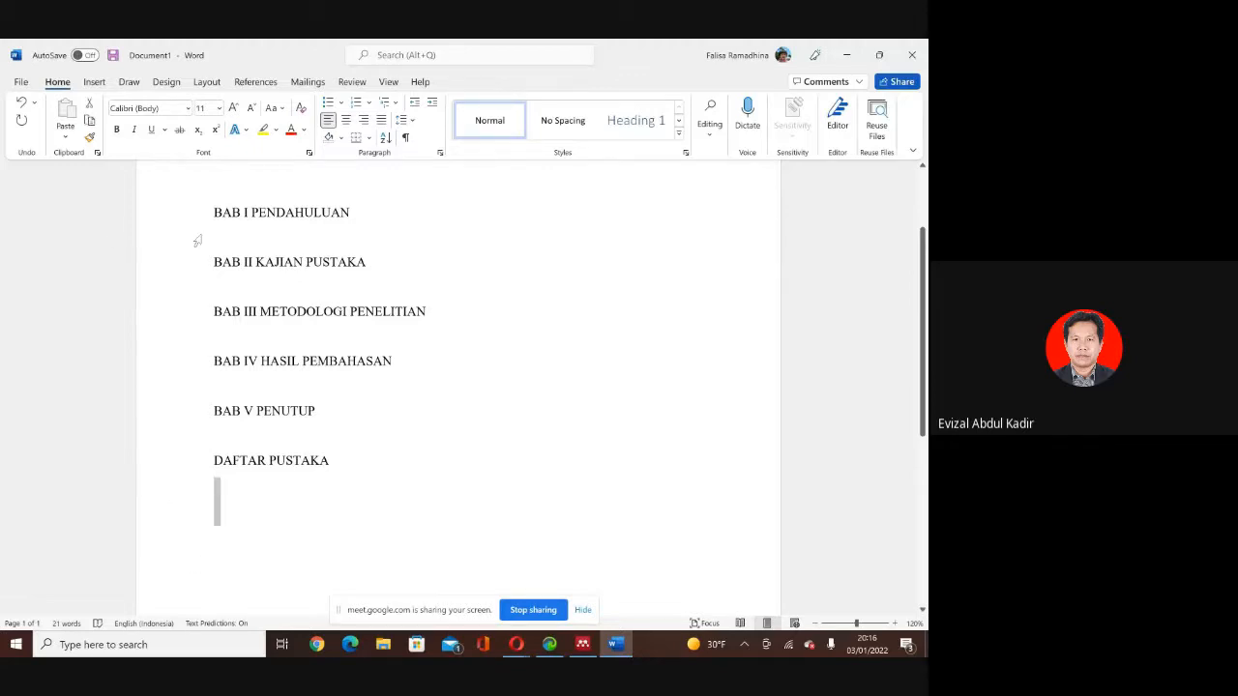
{"action": "left_click", "coordinate": [189, 109]}
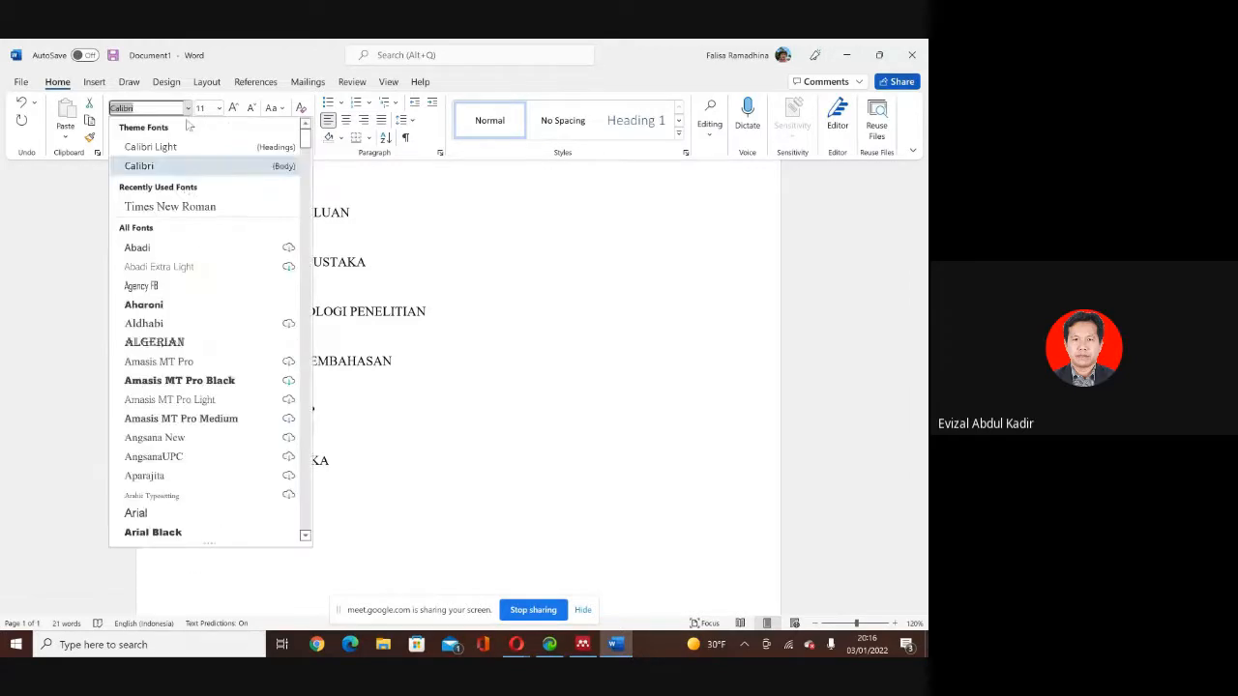
{"action": "left_click", "coordinate": [184, 207]}
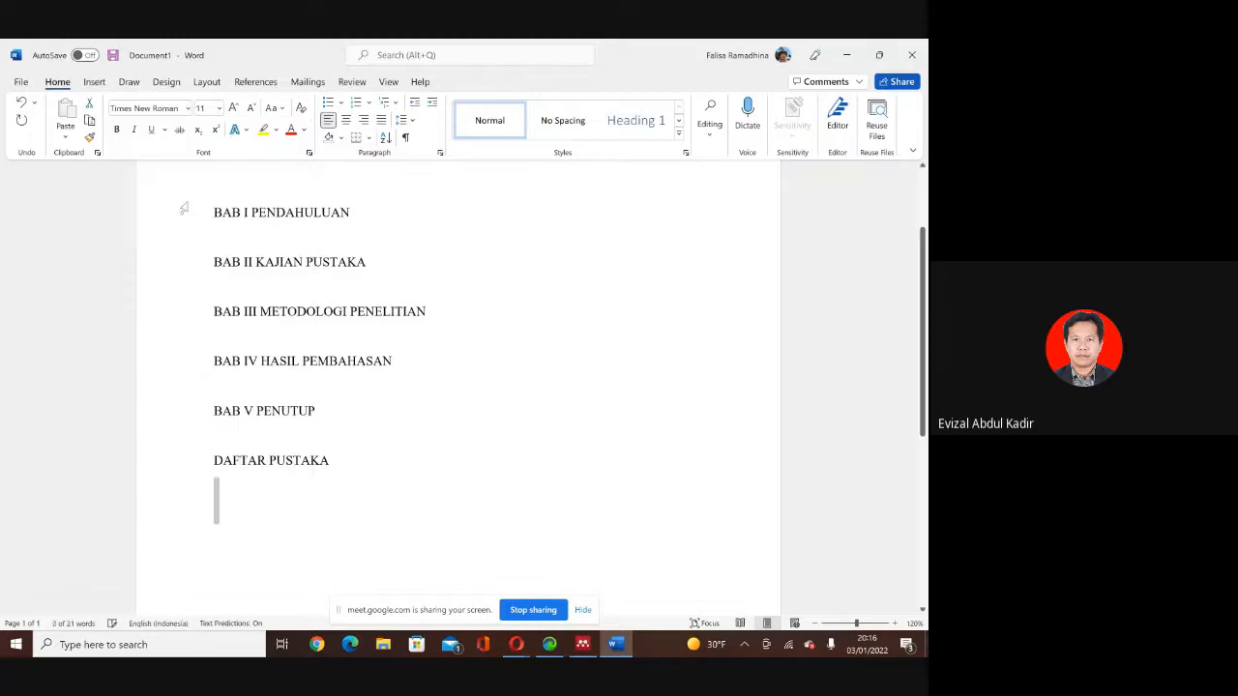
{"action": "left_click", "coordinate": [264, 511]}
Insert a line under BAB II KAJIAN PUSTAKA reading "Menurut" followed by the cited author's name and 2010 in parentheses.
{"action": "left_click", "coordinate": [324, 289]}
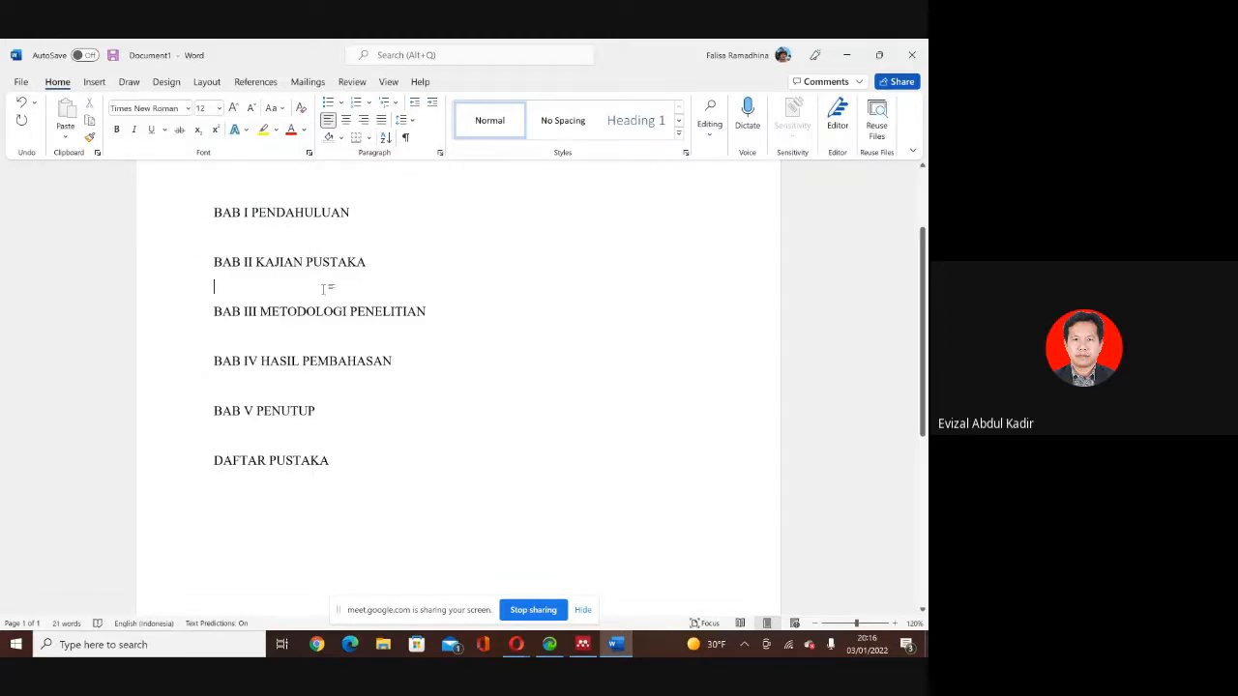
{"action": "key", "text": "Return"}
{"action": "left_click", "coordinate": [298, 283]}
{"action": "key", "text": "Return"}
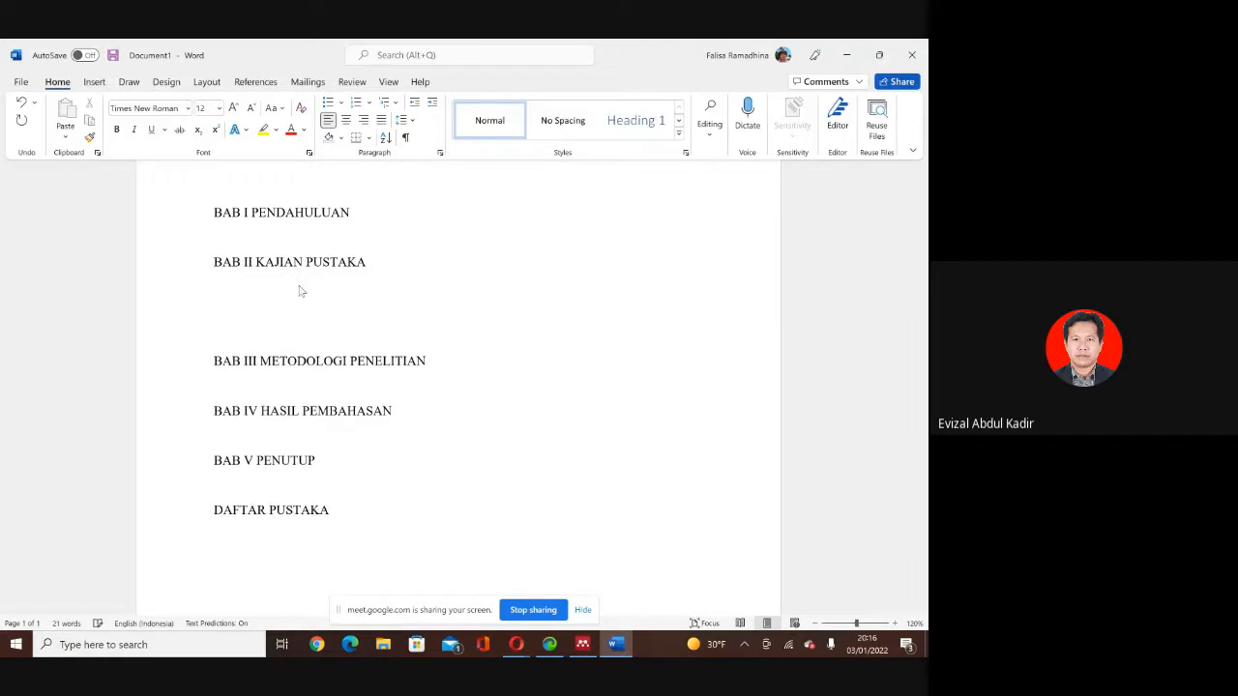
{"action": "type", "text": "Jogyanto, 2010"}
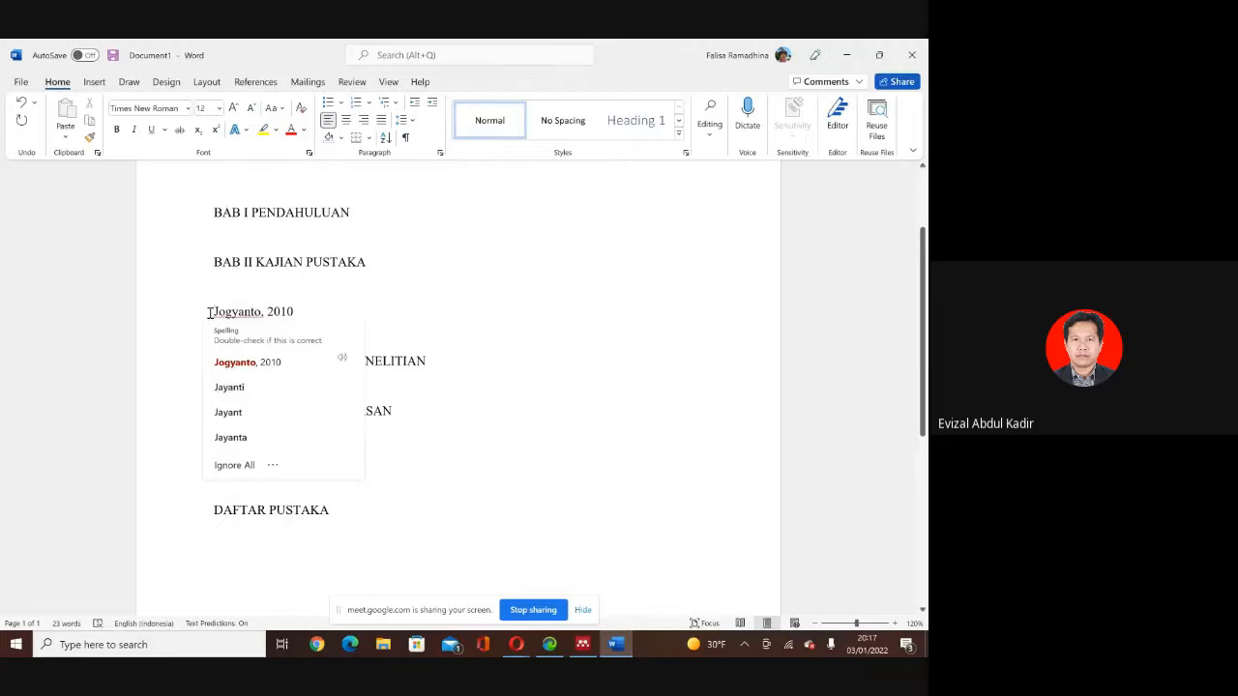
{"action": "type", "text": "menurut ("}
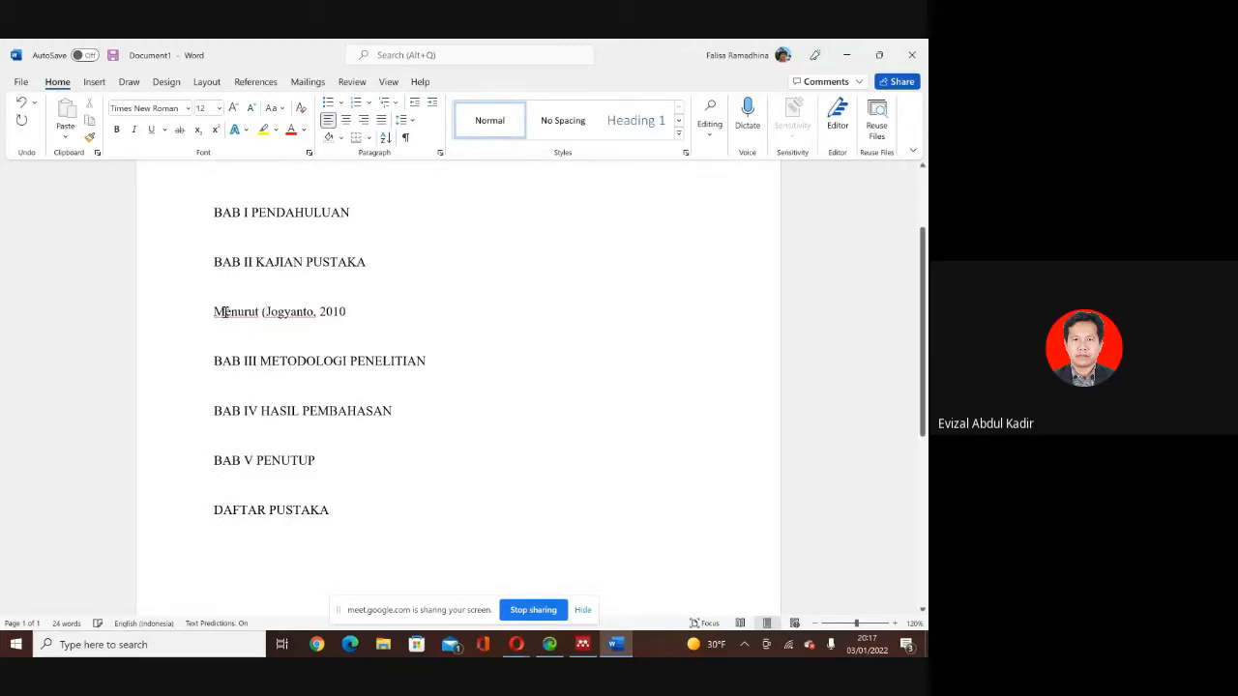
{"action": "left_click", "coordinate": [363, 312]}
{"action": "type", "text": ")"}
Add a bibliography entry below DAFTAR PUSTAKA consisting of the cited author's name, a comma and 2010.
{"action": "left_click", "coordinate": [304, 553]}
{"action": "type", "text": "Jogyanto"}
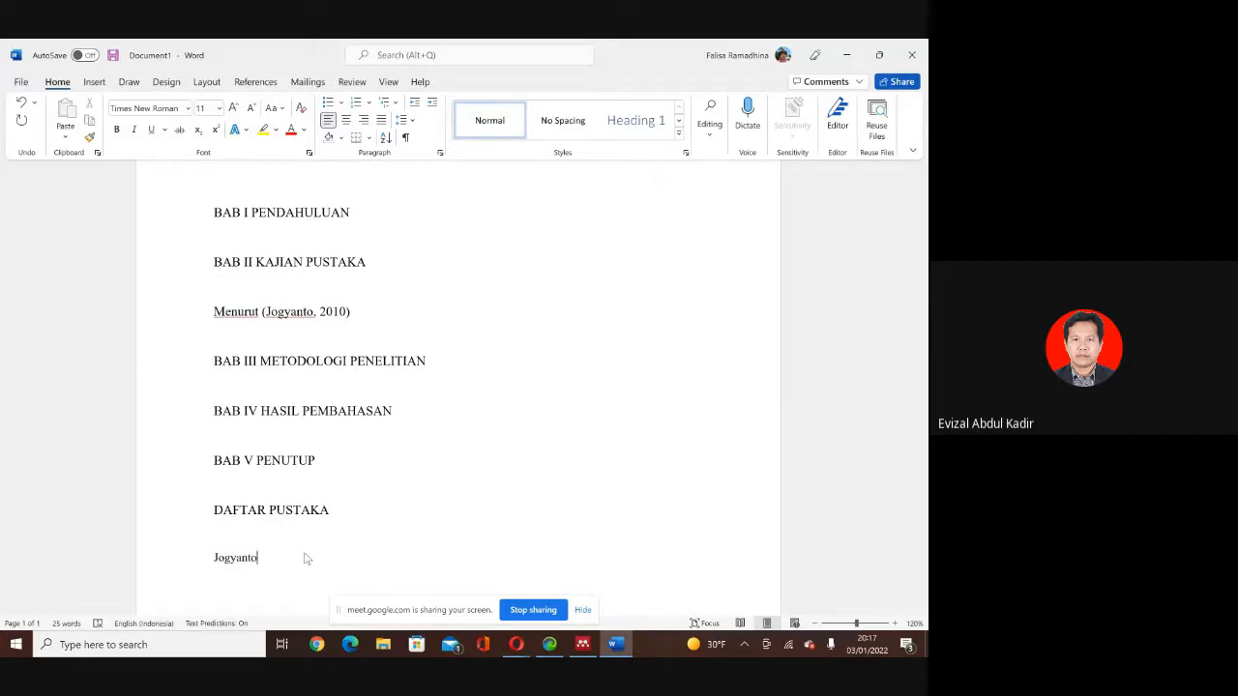
{"action": "type", "text": ", 2010"}
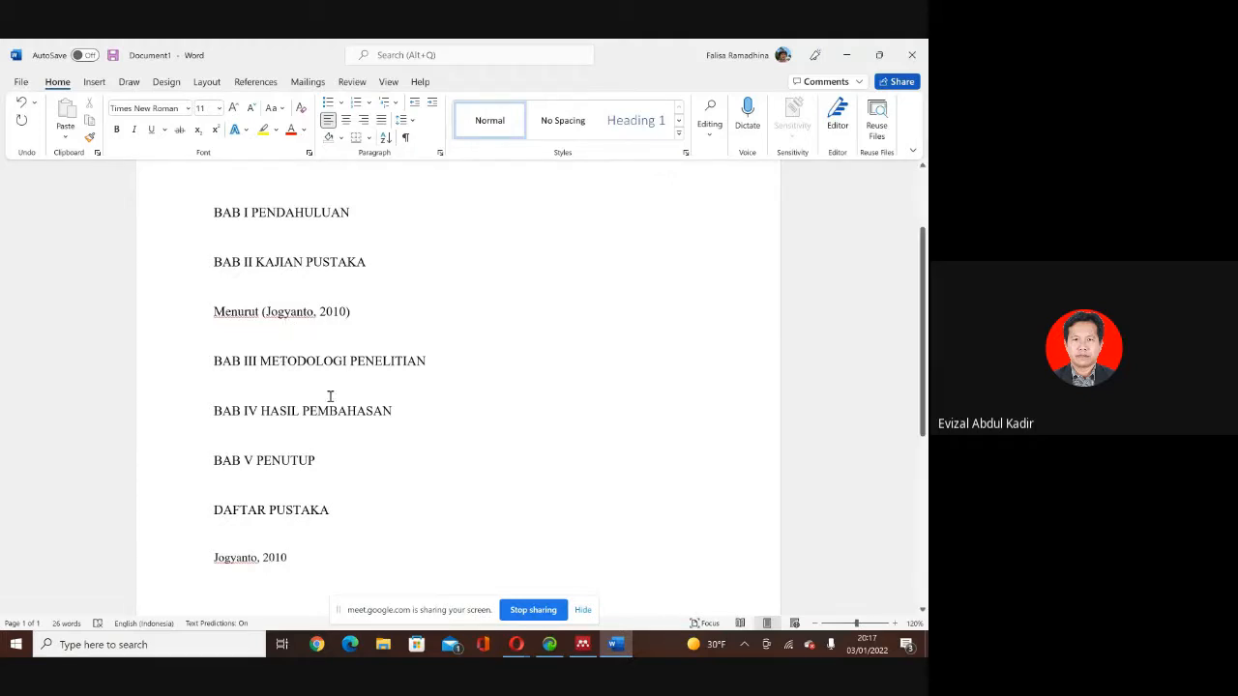
Add the author's second name, in lowercase, before the comma in both the Menurut citation and the bibliography entry.
{"action": "left_click", "coordinate": [313, 313]}
{"action": "type", "text": "amin"}
{"action": "left_click", "coordinate": [259, 559]}
{"action": "type", "text": "amin"}
Insert a line directly below DAFTAR PUSTAKA reading "Nama" followed by the author's full name and a comma.
{"action": "left_click", "coordinate": [281, 537]}
{"action": "type", "text": "Nama "}
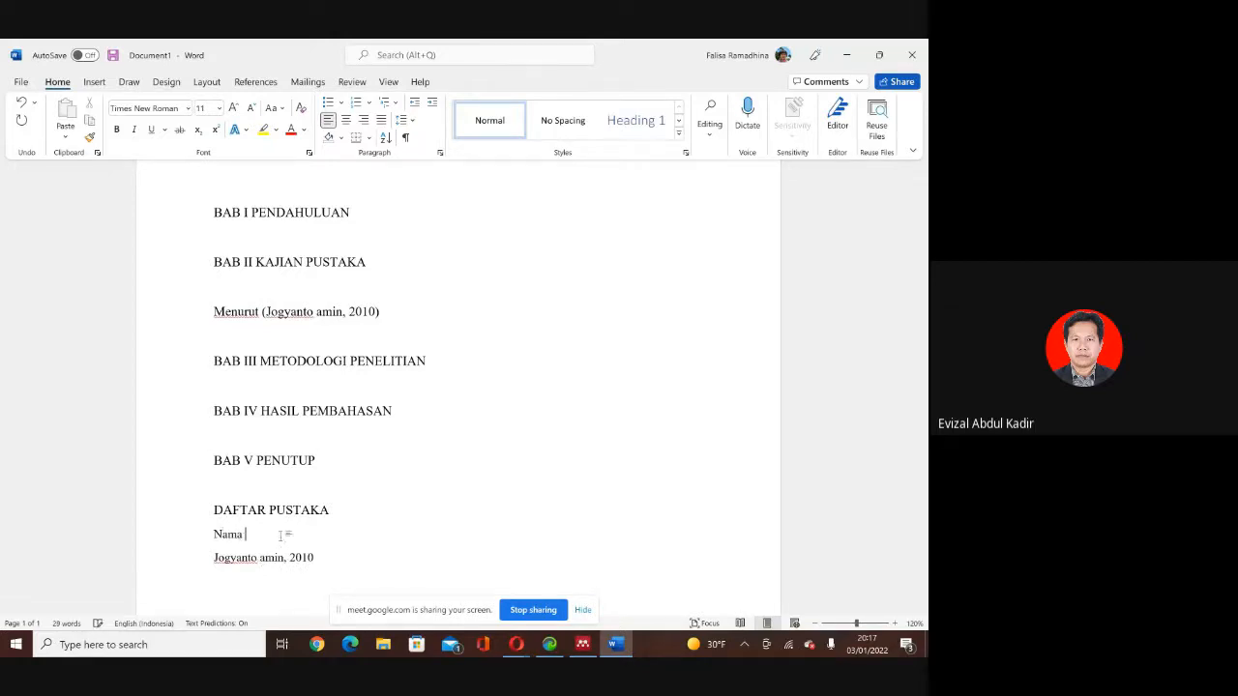
{"action": "type", "text": "Jogyanto Amin,"}
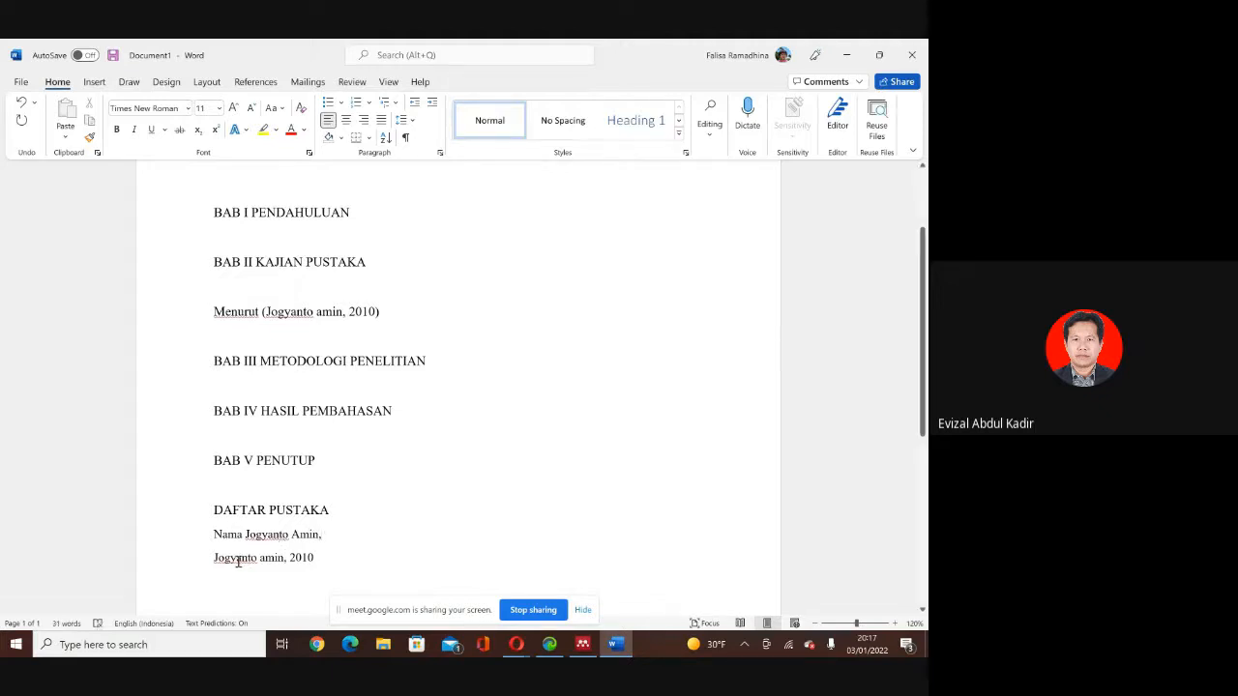
Invert the author's name in the bibliography entry so the last name comes first, followed by a comma, and highlight the entry.
{"action": "left_click", "coordinate": [208, 559]}
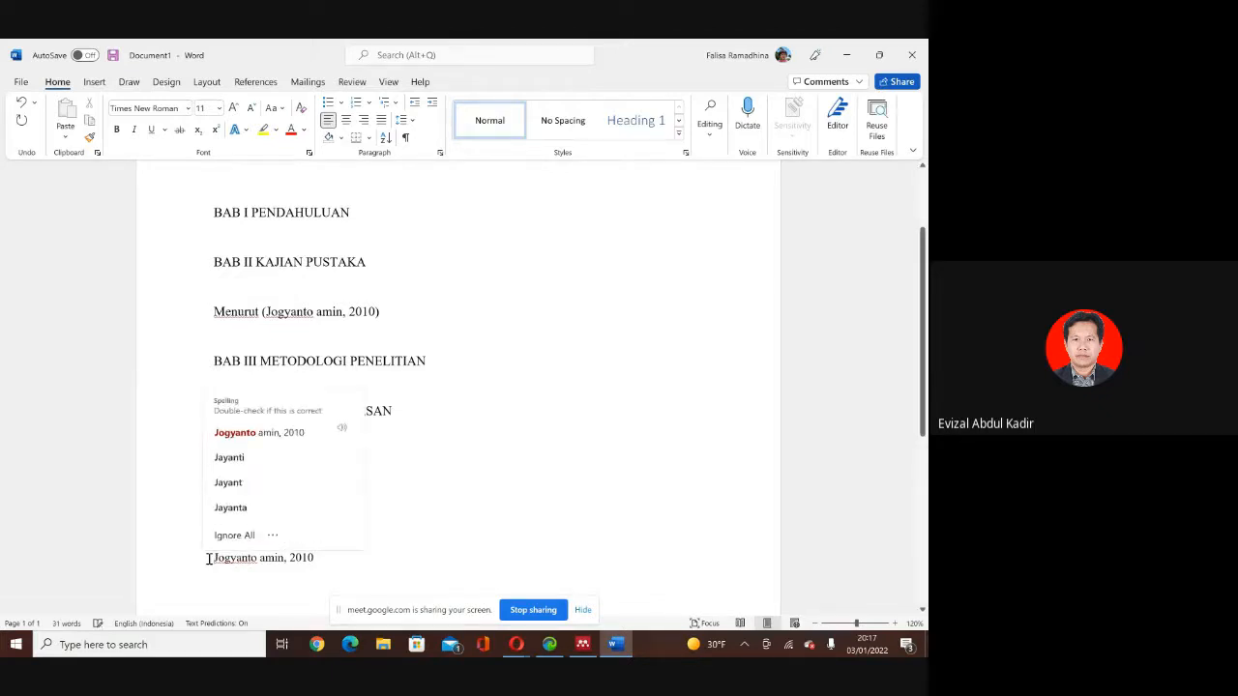
{"action": "left_click", "coordinate": [475, 482]}
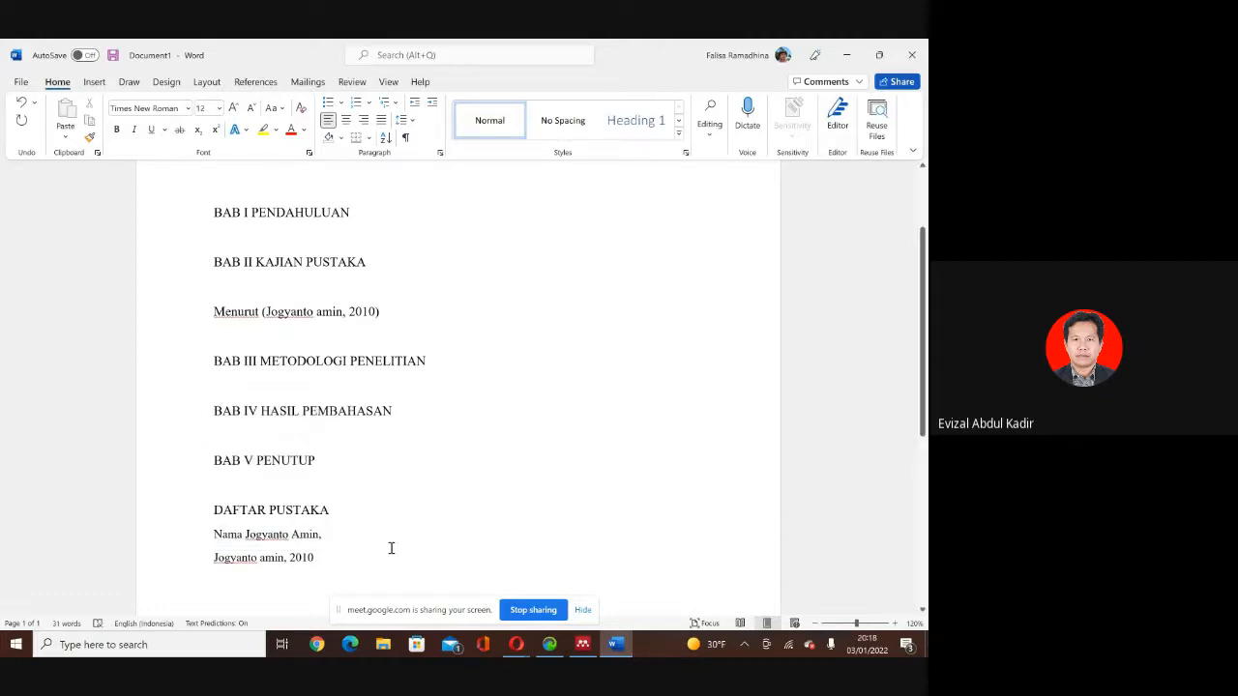
{"action": "left_click", "coordinate": [215, 560]}
{"action": "type", "text": "Amin,"}
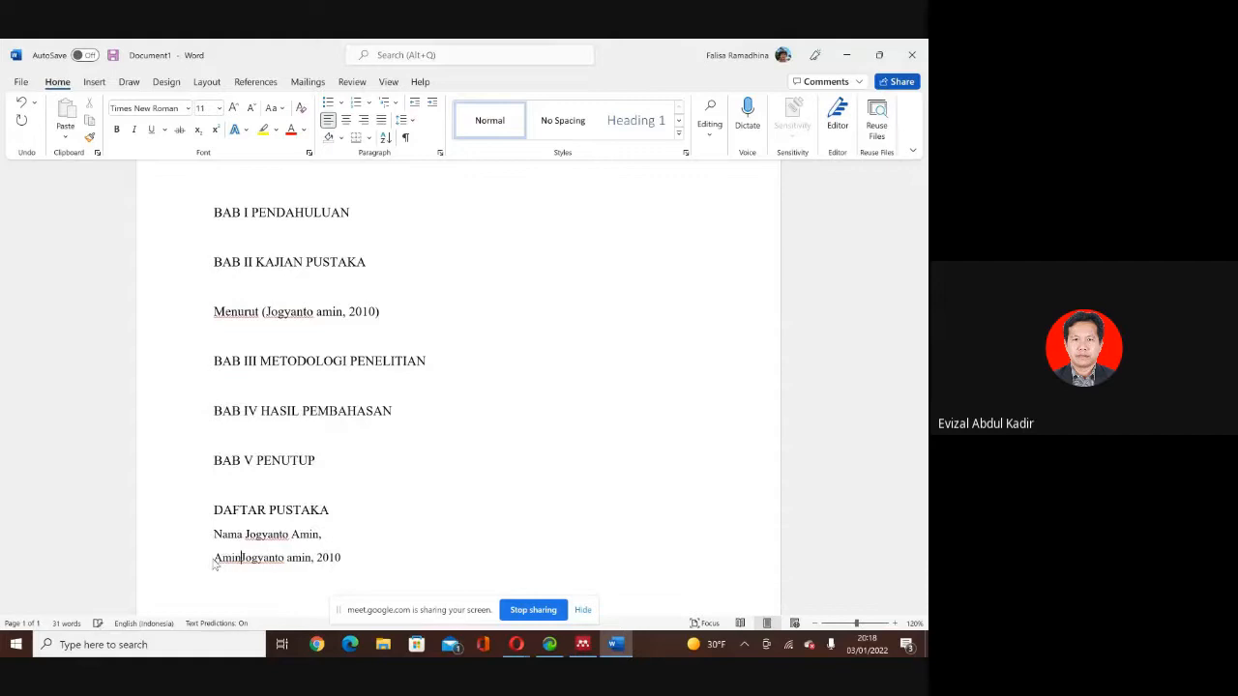
{"action": "left_click", "coordinate": [317, 558]}
{"action": "key", "text": "BackSpace"}
{"action": "key", "text": "BackSpace"}
{"action": "key", "text": "BackSpace"}
{"action": "key", "text": "BackSpace"}
{"action": "key", "text": "BackSpace"}
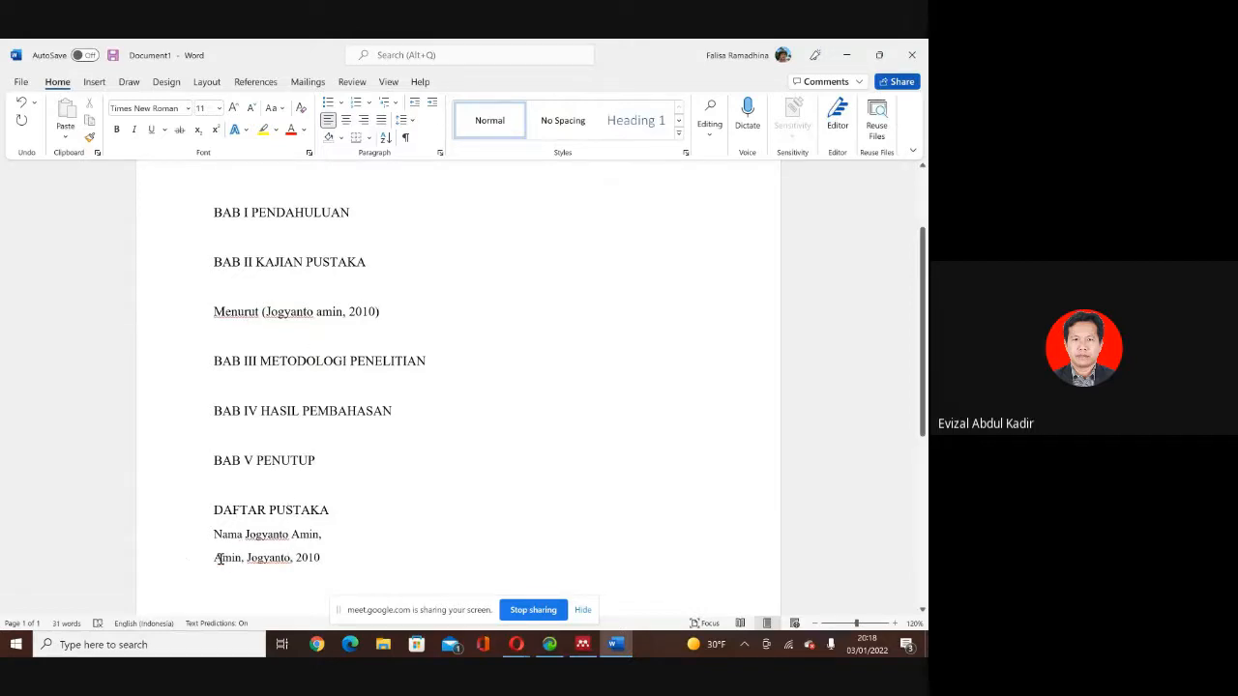
{"action": "left_click_drag", "start_coordinate": [209, 557], "coordinate": [320, 561]}
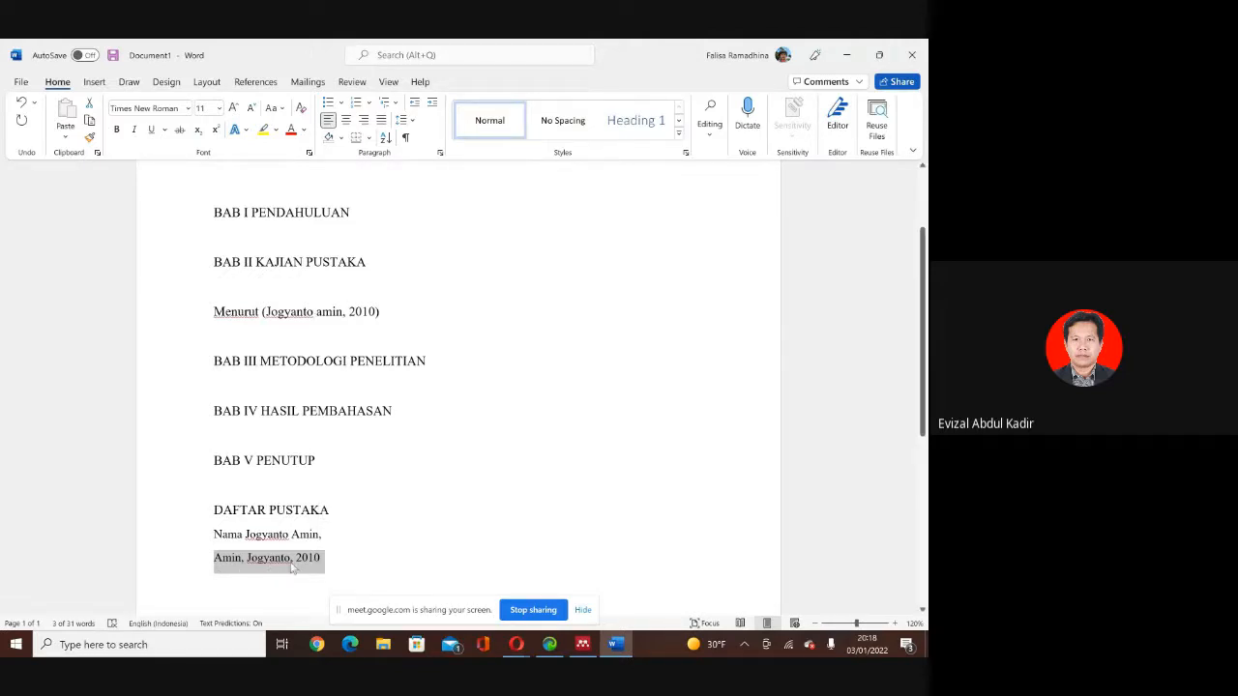
Reduce the Menurut citation to the author's last name and 2010, and delete the "Nama" line below DAFTAR PUSTAKA.
{"action": "left_click", "coordinate": [266, 312]}
{"action": "type", "text": "Amin"}
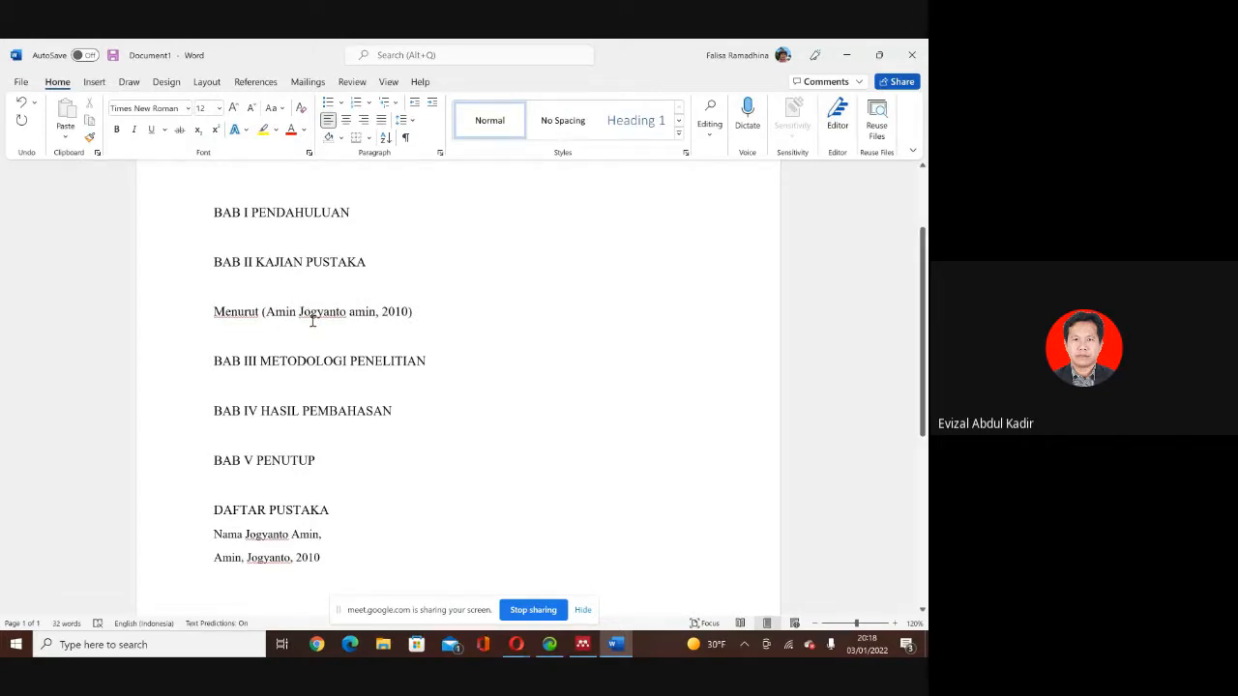
{"action": "left_click_drag", "start_coordinate": [299, 310], "coordinate": [373, 313]}
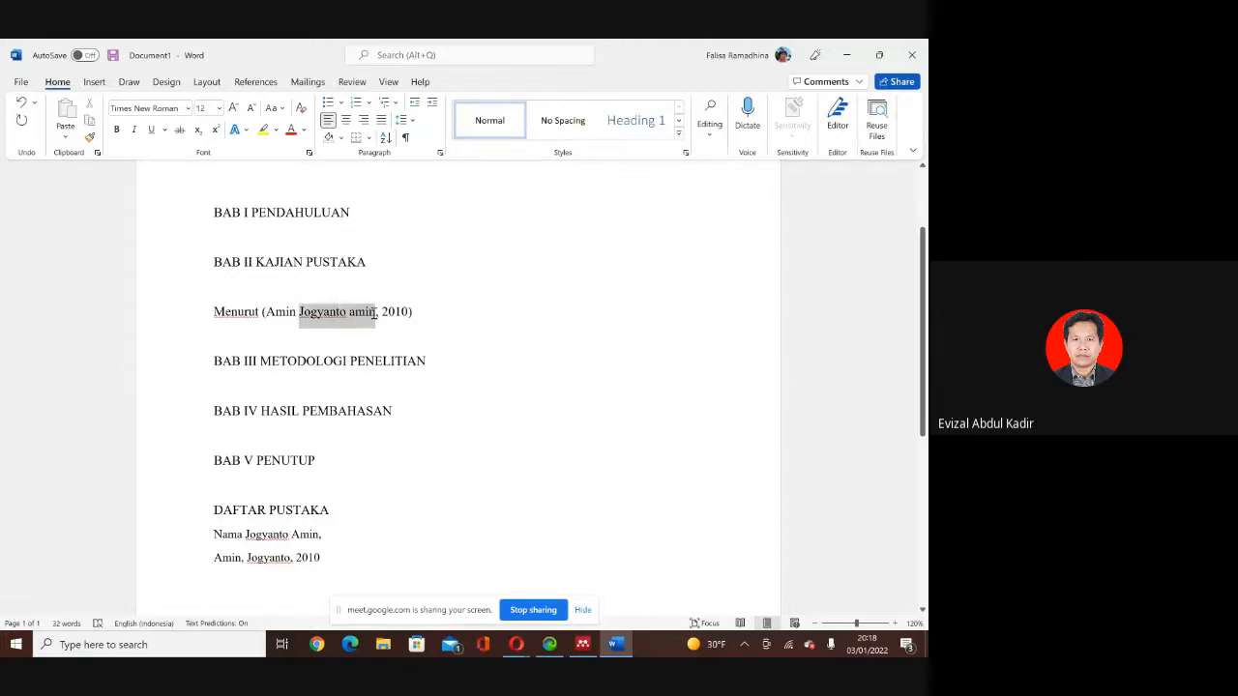
{"action": "key", "text": "Delete"}
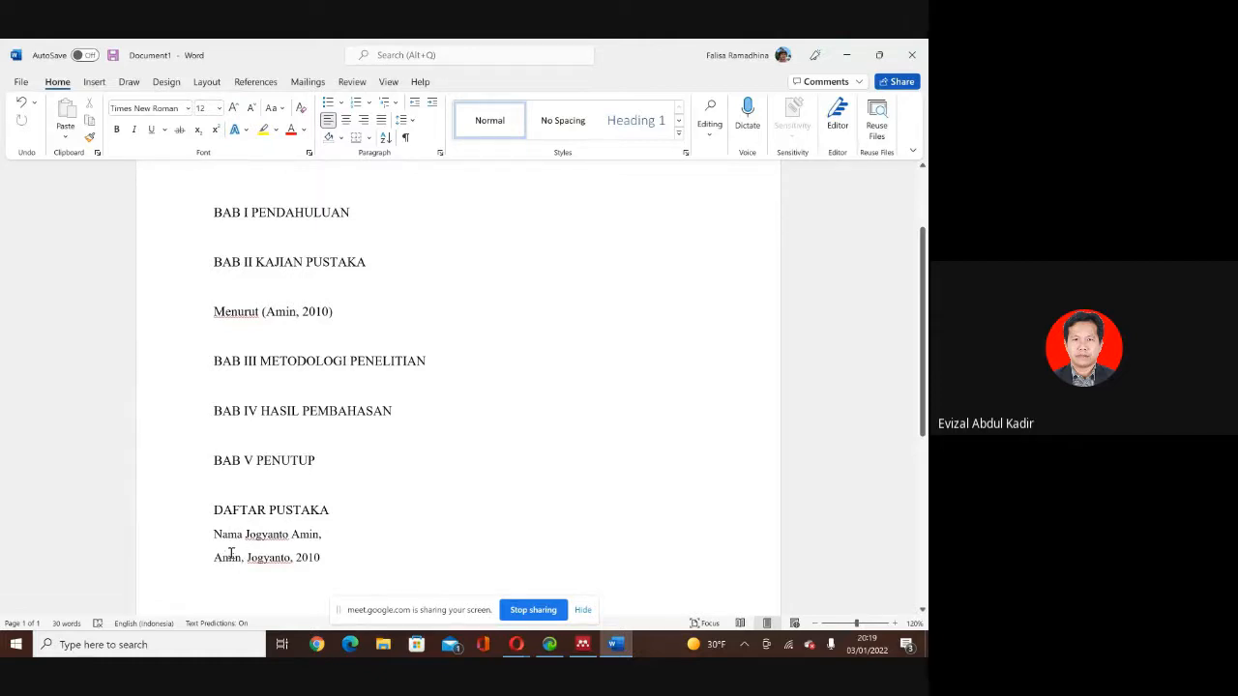
{"action": "left_click", "coordinate": [173, 539]}
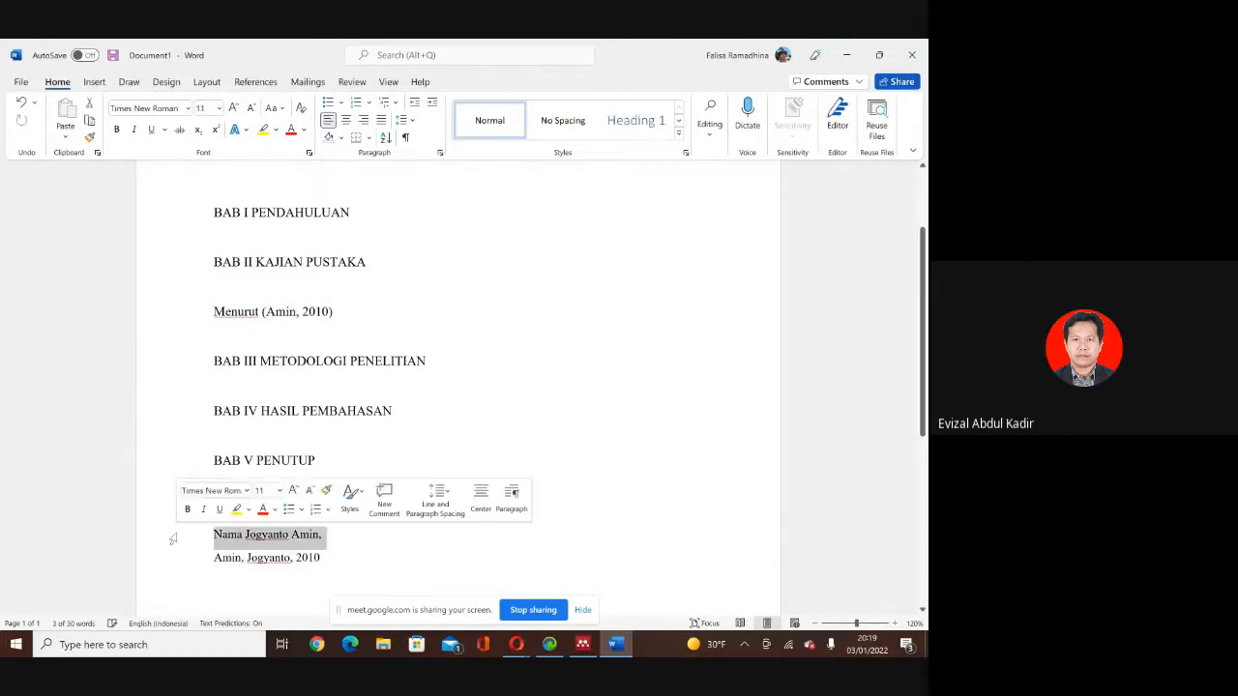
{"action": "key", "text": "Delete"}
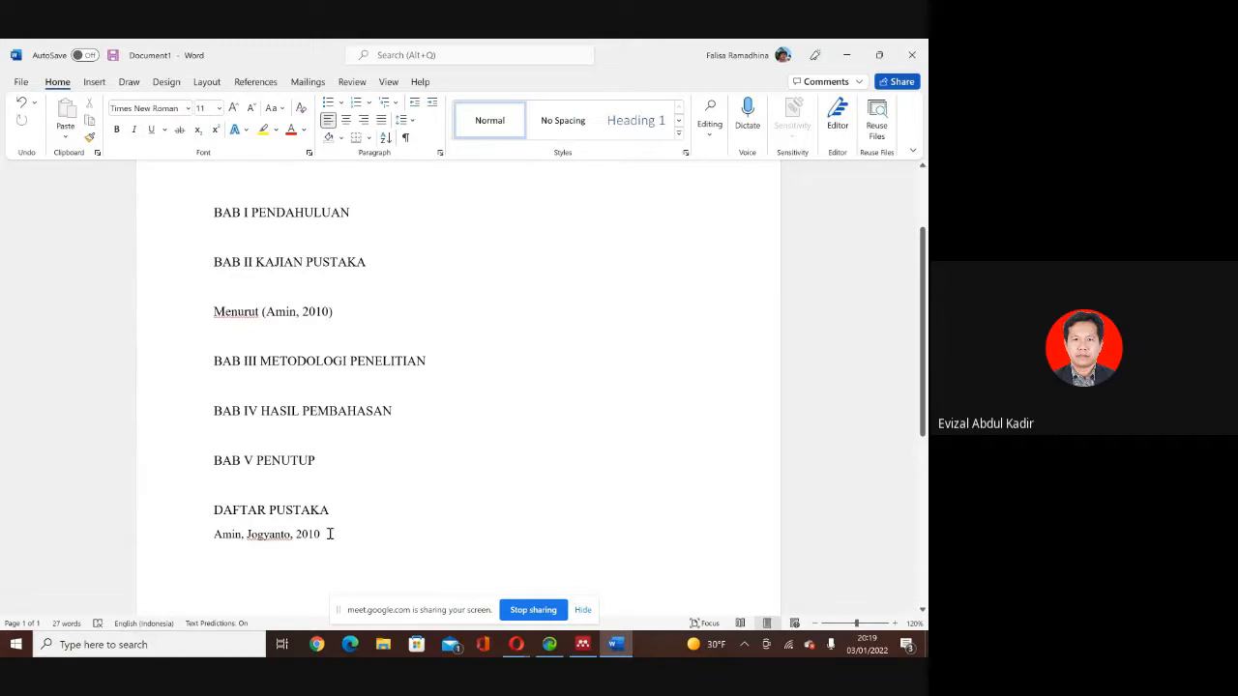
Insert a line above the bibliography entry reading "Metopel" followed by an opening parenthesis and two authors' names separated by a comma.
{"action": "left_click", "coordinate": [301, 311]}
{"action": "key", "text": "Return"}
{"action": "key", "text": "Return"}
{"action": "type", "text": "metopel (a"}
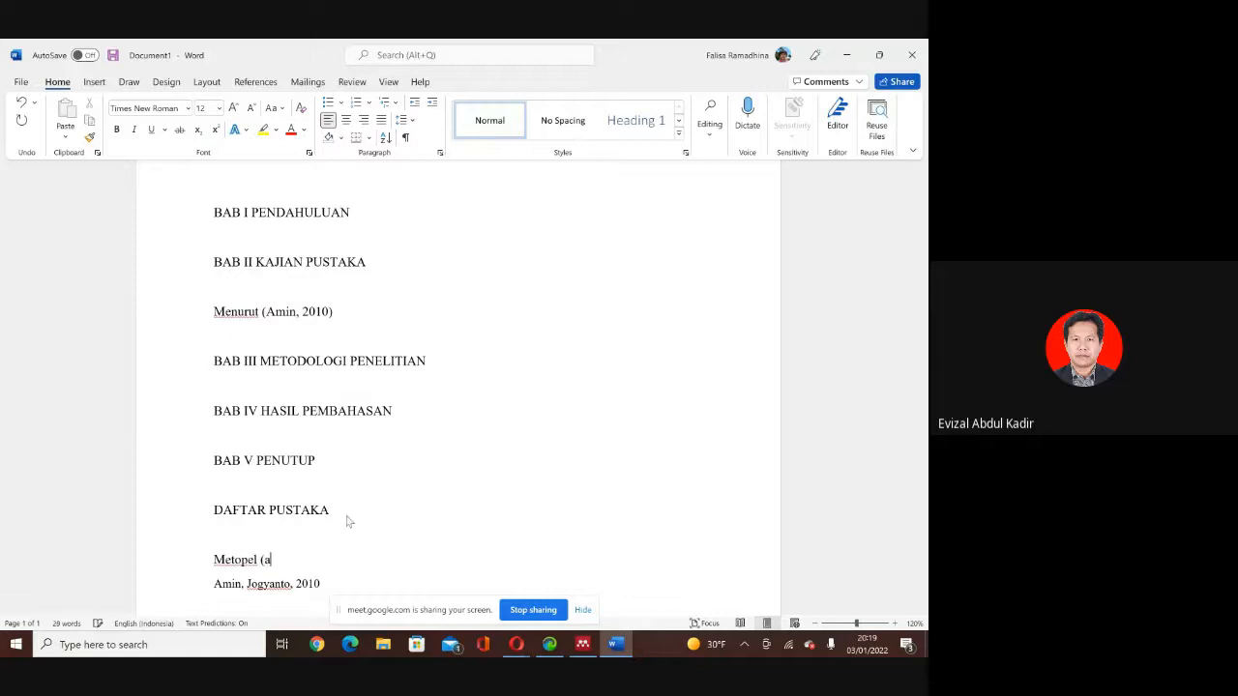
{"action": "type", "text": "hmad, badu, amin"}
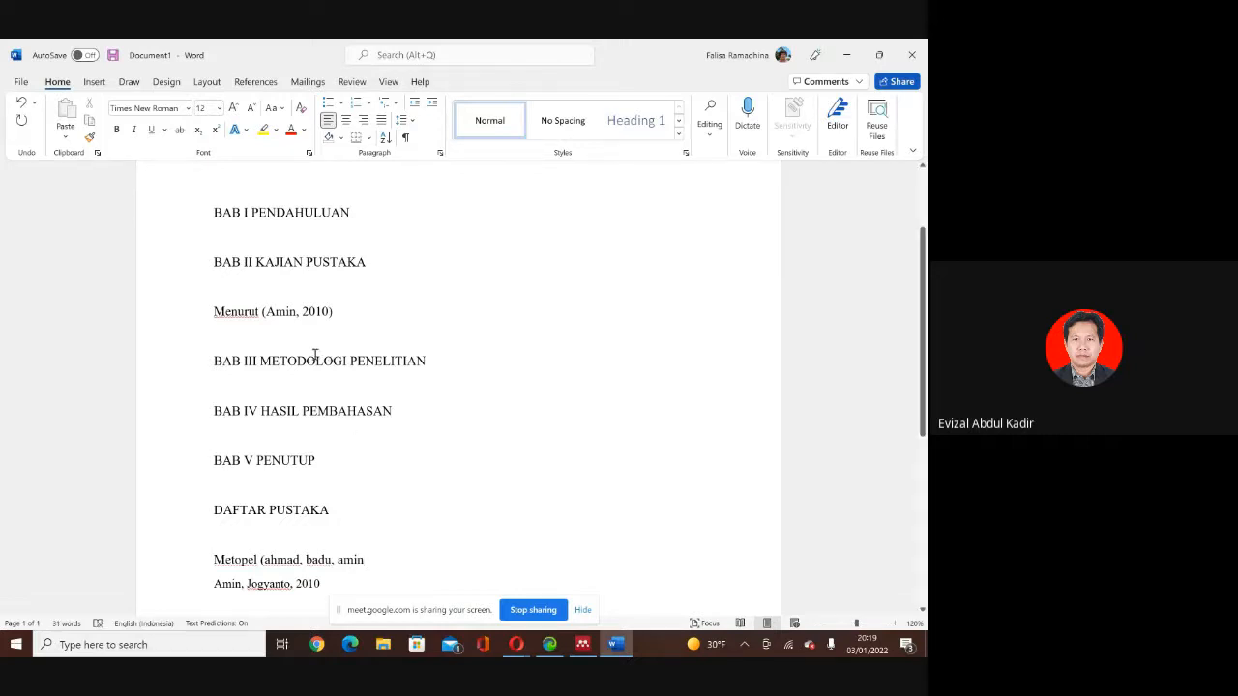
{"action": "key", "text": "BackSpace"}
{"action": "key", "text": "BackSpace"}
{"action": "key", "text": "BackSpace"}
{"action": "key", "text": "BackSpace"}
{"action": "key", "text": "BackSpace"}
{"action": "key", "text": "BackSpace"}
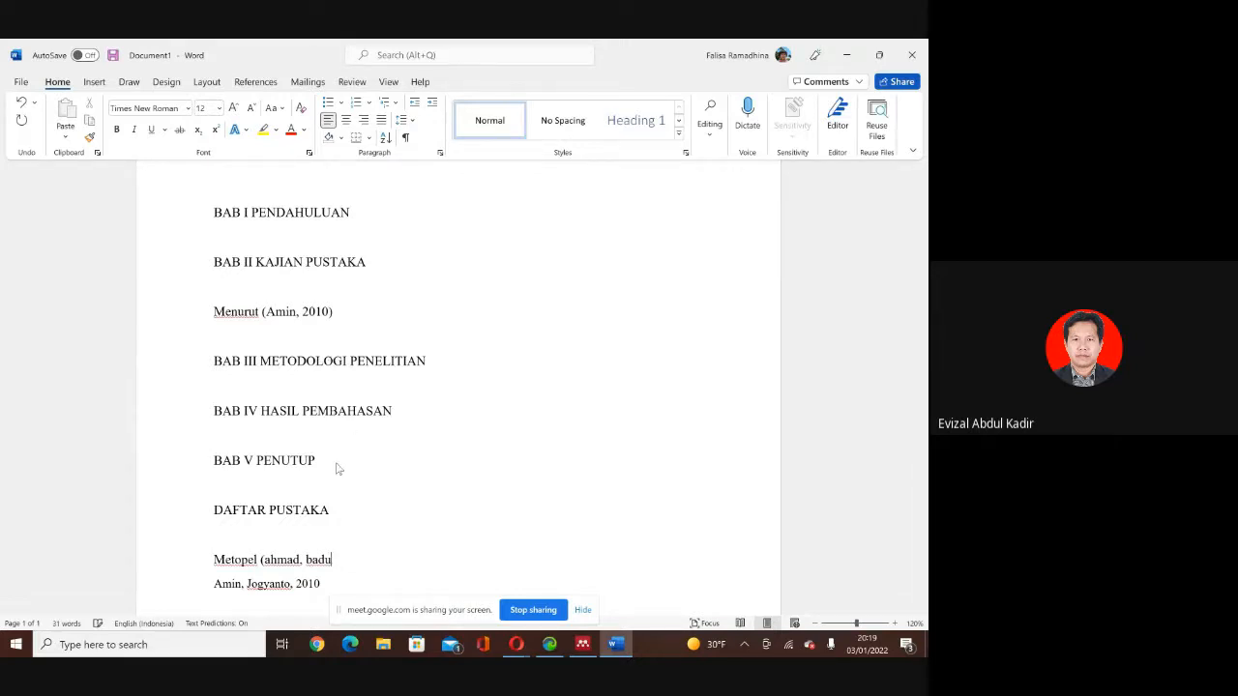
Replace the author in the Menurut citation with the two authors from the Metopel line, joined by "dan" and followed by a comma.
{"action": "left_click", "coordinate": [298, 311]}
{"action": "type", "text": "dan"}
{"action": "key", "text": "BackSpace"}
{"action": "key", "text": "BackSpace"}
{"action": "key", "text": "BackSpace"}
{"action": "key", "text": "BackSpace"}
{"action": "key", "text": "BackSpace"}
{"action": "key", "text": "BackSpace"}
{"action": "key", "text": "BackSpace"}
{"action": "key", "text": "BackSpace"}
{"action": "key", "text": "BackSpace"}
{"action": "type", "text": "Ahmad dan Badu,"}
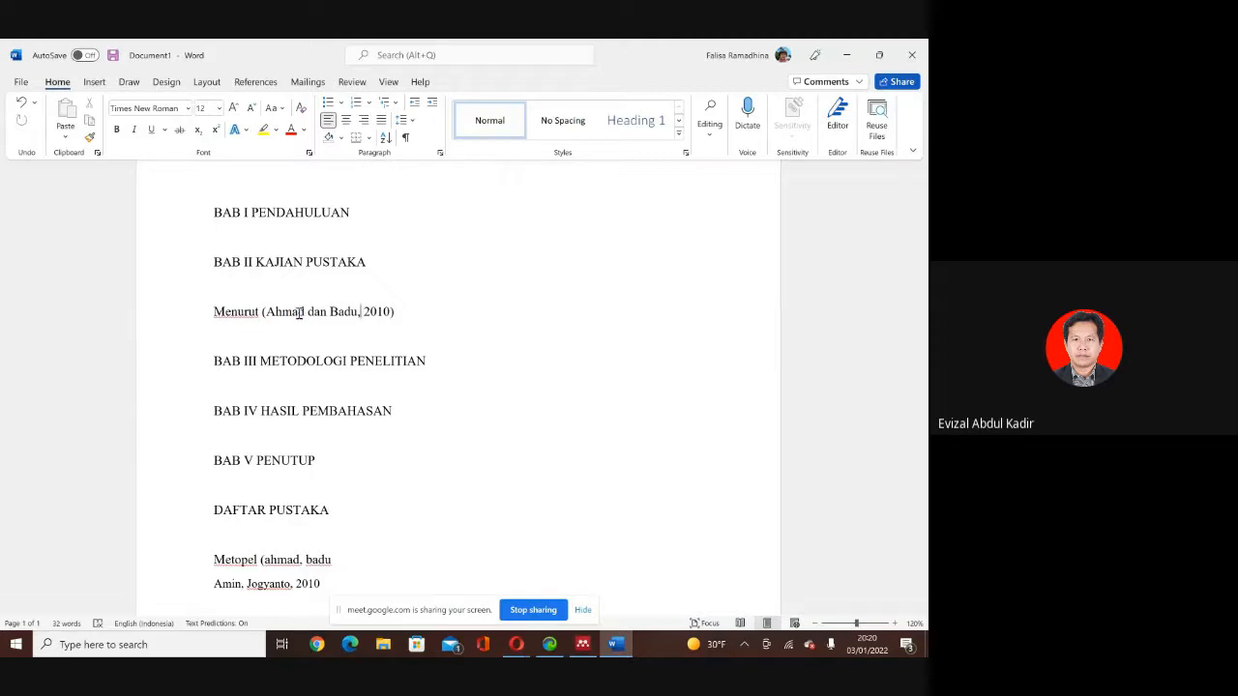
{"action": "key", "text": "BackSpace"}
{"action": "type", "text": ","}
Add two more authors and a closing parenthesis to the Metopel line, and shorten the Menurut citation to the first author followed by ", dkk".
{"action": "left_click", "coordinate": [344, 560]}
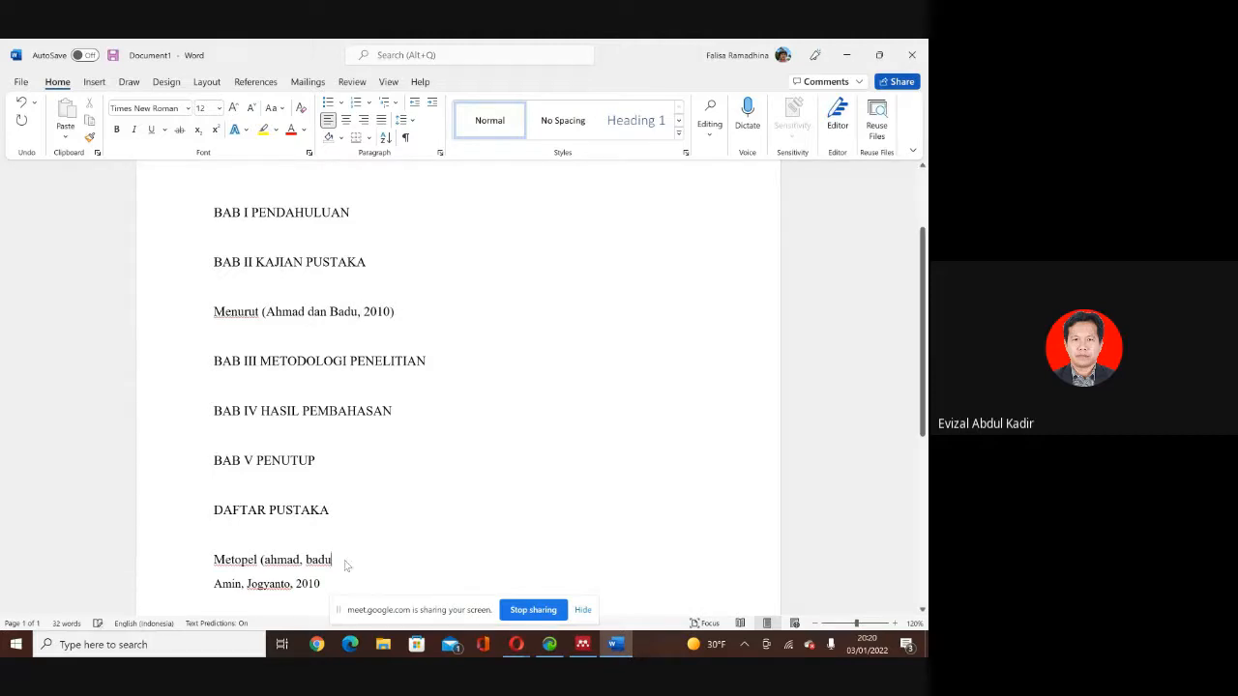
{"action": "type", "text": ", amin, lala"}
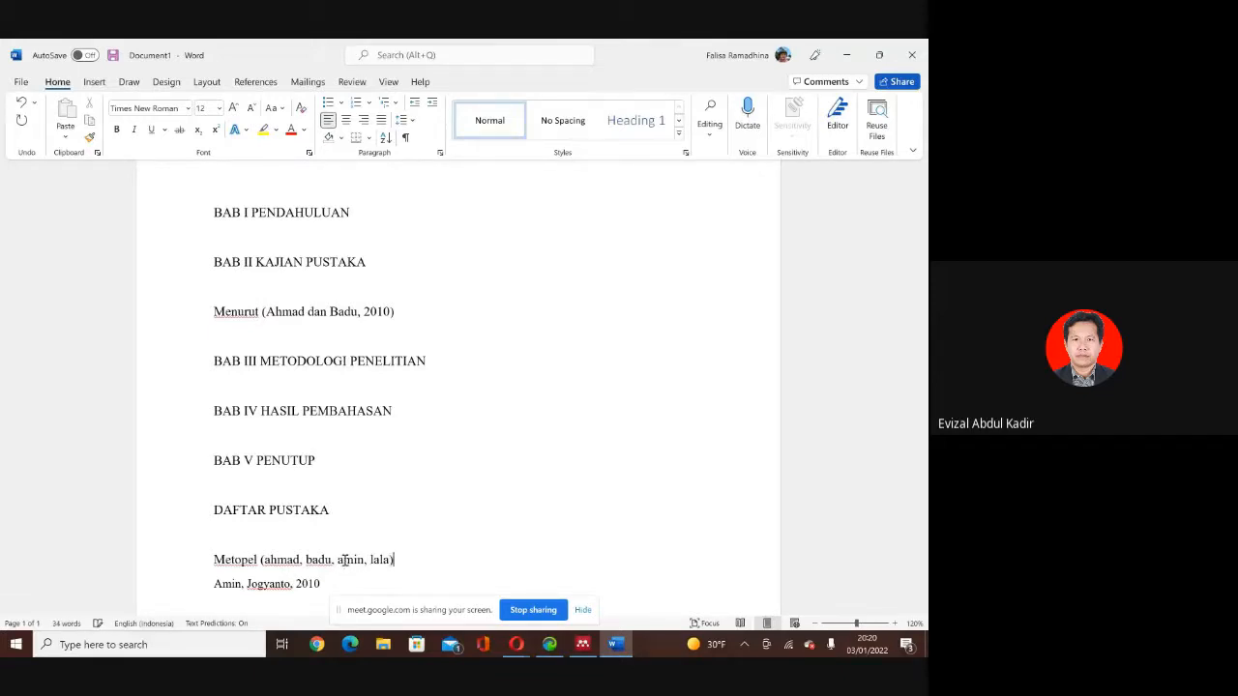
{"action": "left_click", "coordinate": [358, 313]}
{"action": "key", "text": "BackSpace"}
{"action": "key", "text": "BackSpace"}
{"action": "key", "text": "BackSpace"}
{"action": "key", "text": "BackSpace"}
{"action": "key", "text": "BackSpace"}
{"action": "key", "text": "BackSpace"}
{"action": "key", "text": "BackSpace"}
{"action": "key", "text": "BackSpace"}
{"action": "key", "text": "BackSpace"}
{"action": "type", "text": ", dkk"}
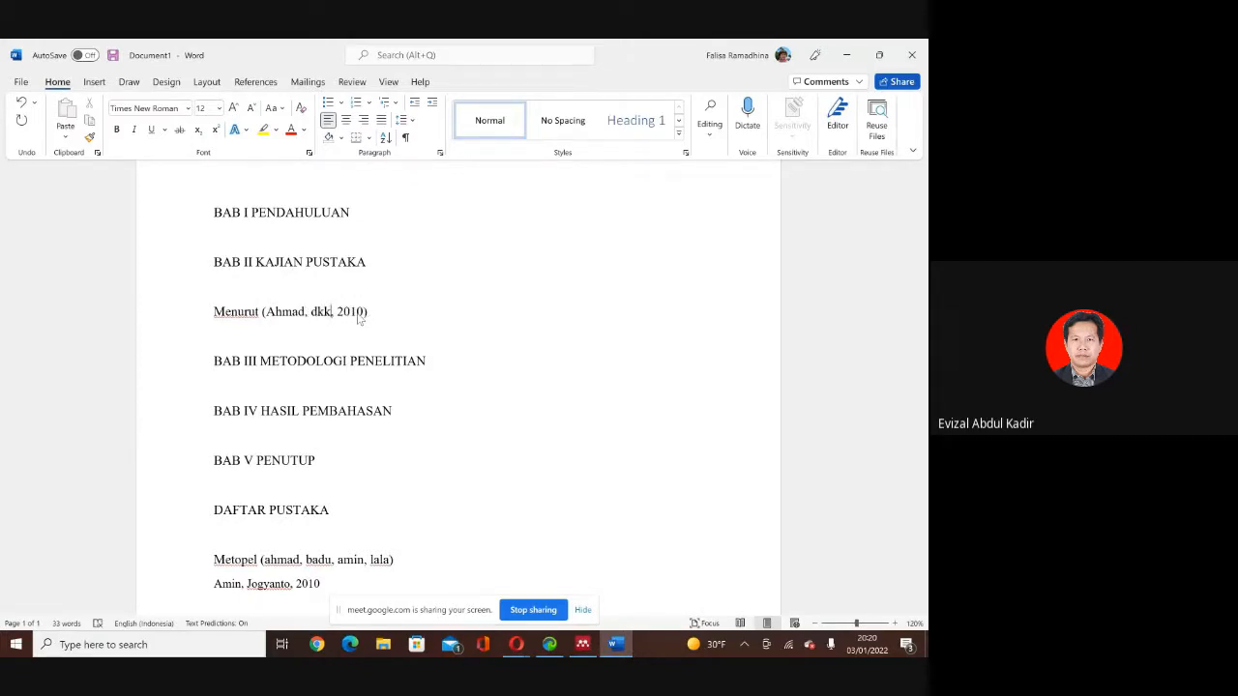
Replace "dkk," in the Menurut citation with "et all".
{"action": "key", "text": "BackSpace"}
{"action": "key", "text": "BackSpace"}
{"action": "key", "text": "BackSpace"}
{"action": "key", "text": "BackSpace"}
{"action": "type", "text": "et all"}
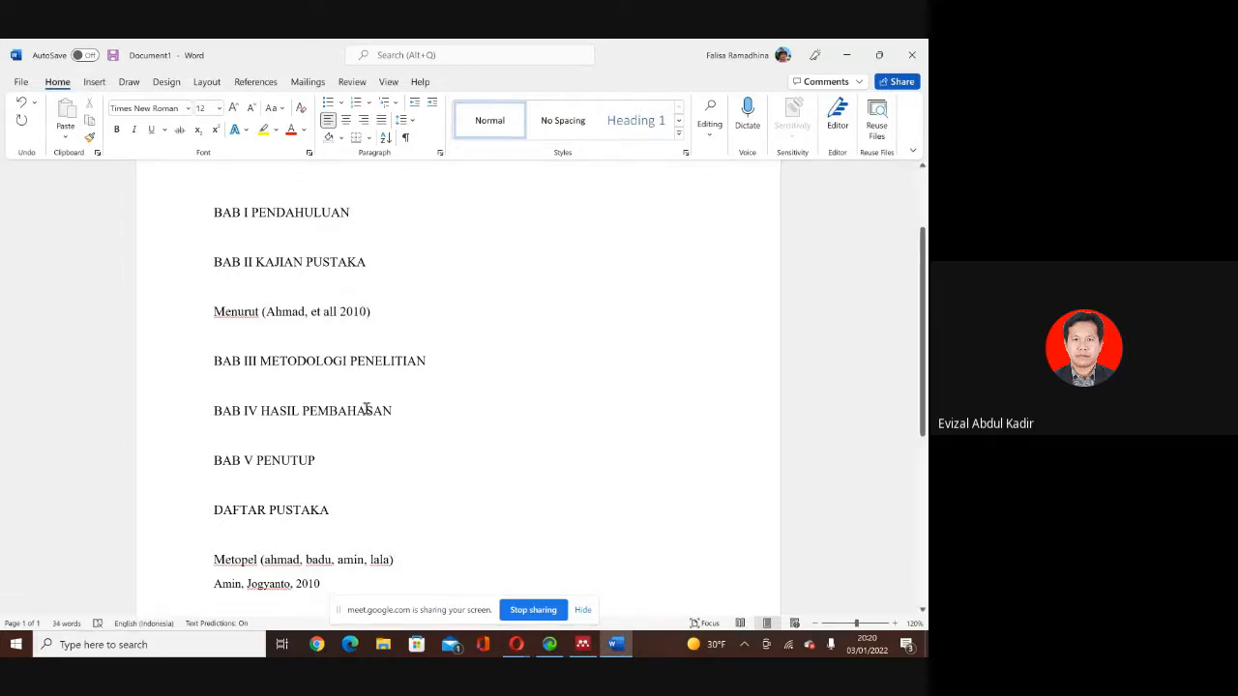
Replace the author in the bibliography entry with the first Metopel author's full name, followed by a comma before 2010.
{"action": "scroll", "coordinate": [365, 408], "scroll_direction": "down", "scroll_amount": 2}
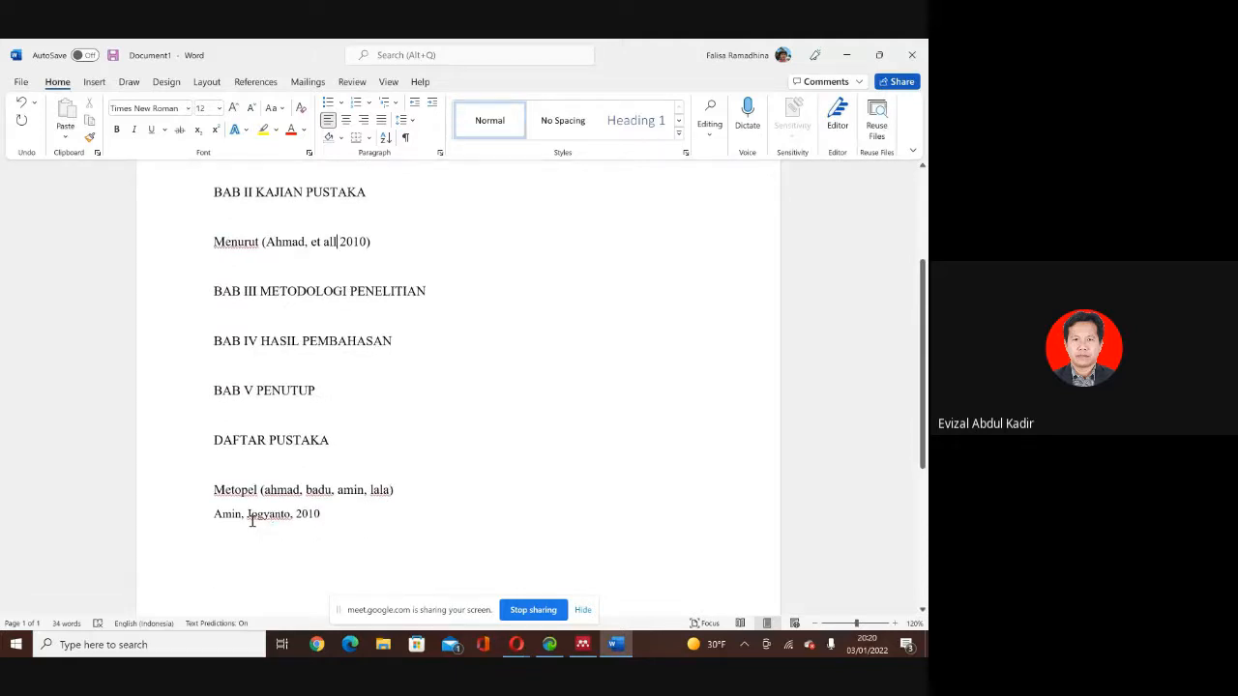
{"action": "left_click", "coordinate": [297, 514]}
{"action": "key", "text": "BackSpace"}
{"action": "key", "text": "BackSpace"}
{"action": "key", "text": "BackSpace"}
{"action": "key", "text": "BackSpace"}
{"action": "key", "text": "BackSpace"}
{"action": "key", "text": "BackSpace"}
{"action": "key", "text": "BackSpace"}
{"action": "key", "text": "BackSpace"}
{"action": "key", "text": "BackSpace"}
{"action": "key", "text": "BackSpace"}
{"action": "key", "text": "BackSpace"}
{"action": "key", "text": "BackSpace"}
{"action": "key", "text": "BackSpace"}
{"action": "key", "text": "BackSpace"}
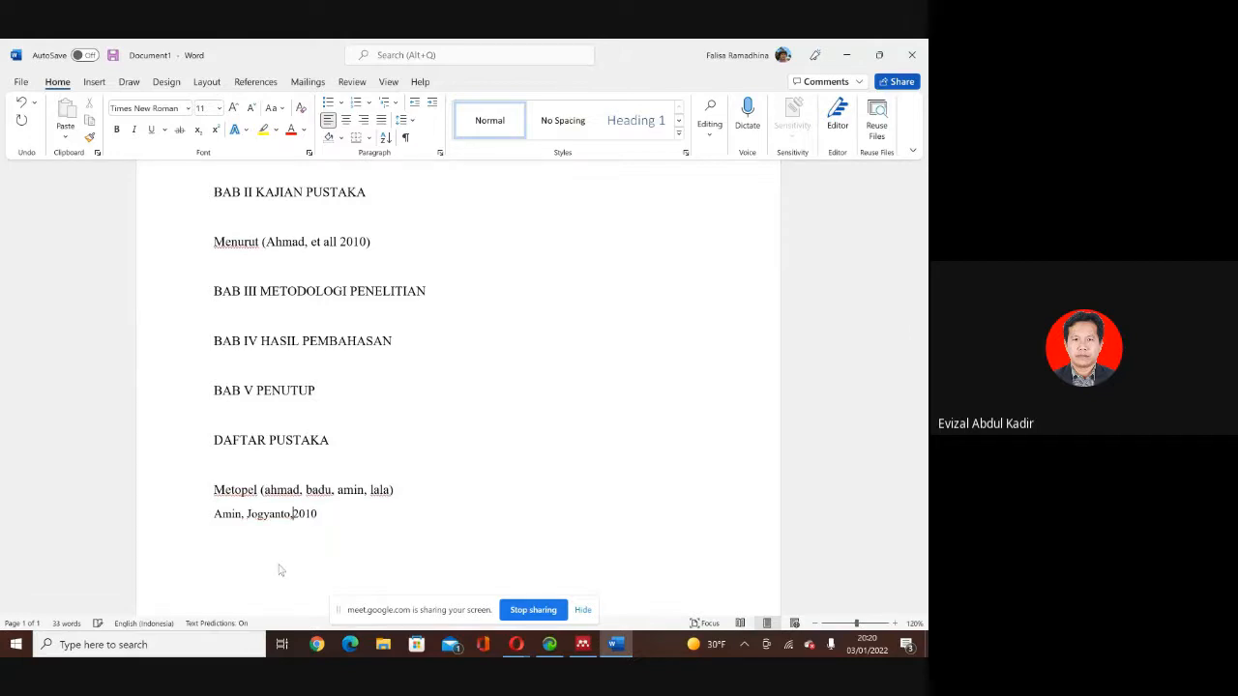
{"action": "key", "text": "BackSpace"}
{"action": "key", "text": "BackSpace"}
{"action": "type", "text": "Ahmad Saiful"}
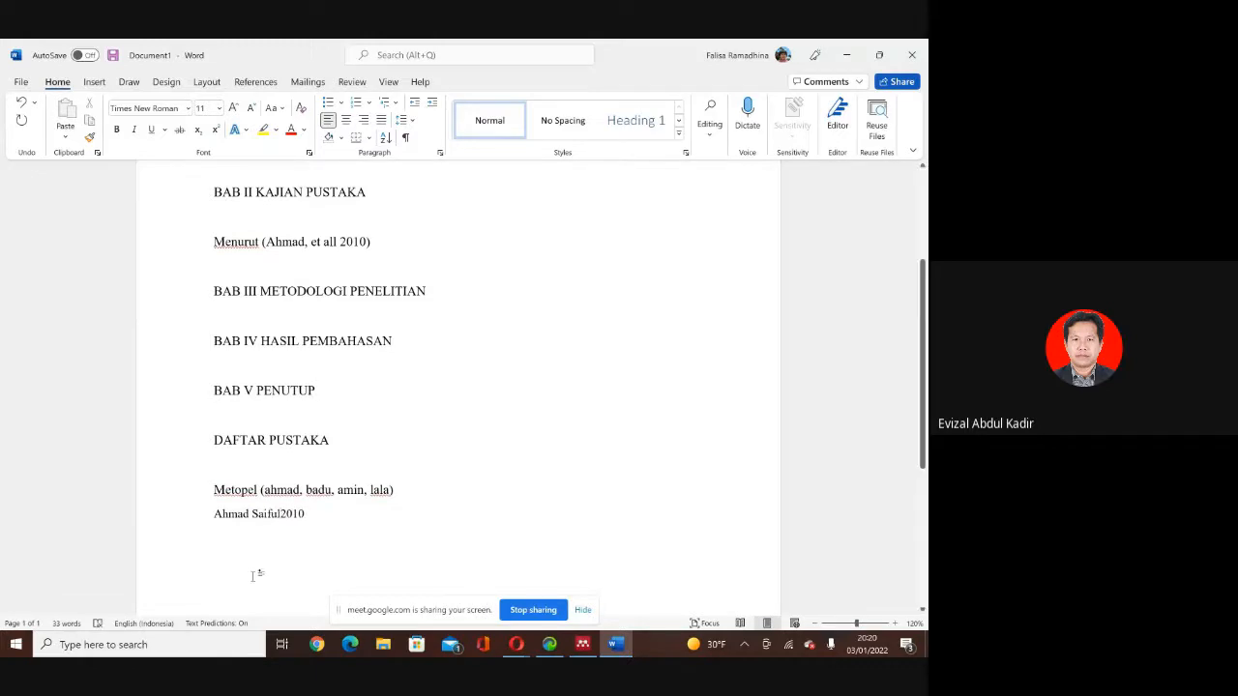
{"action": "type", "text": ", "}
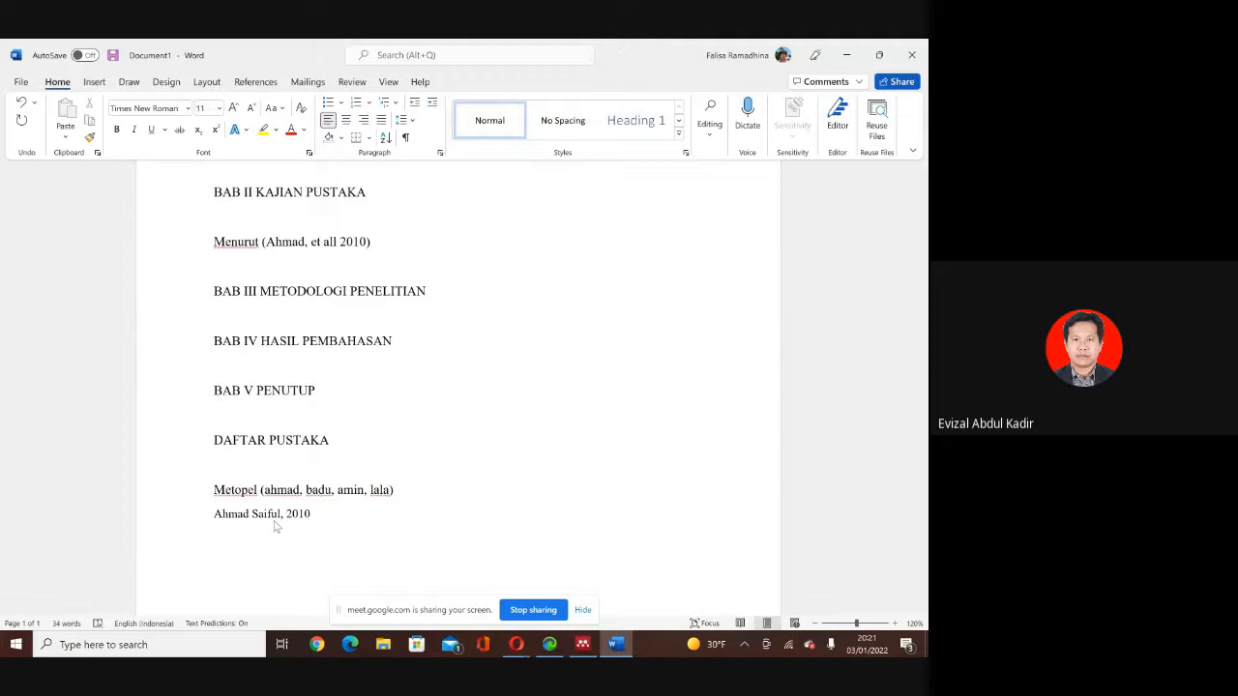
Add the other three authors' names to the bibliography entry before 2010, separated by commas and with capitalised initials.
{"action": "type", "text": "Badu, Amin Raja, "}
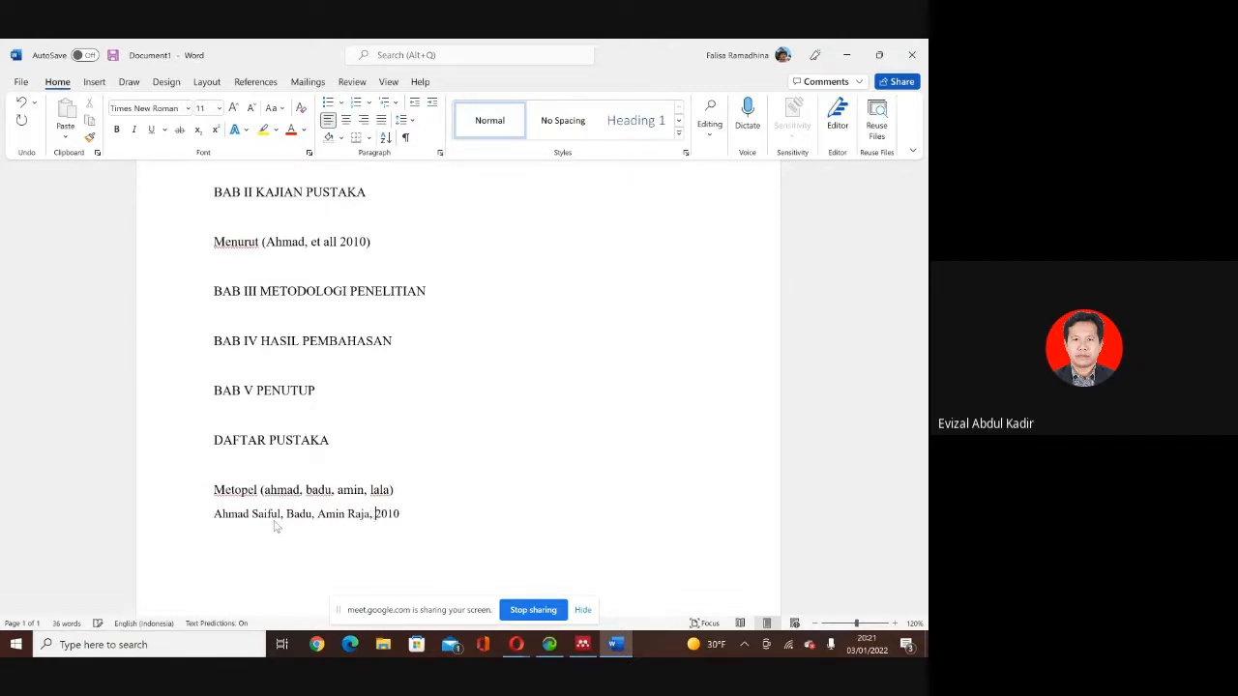
{"action": "type", "text": "Lala my"}
{"action": "key", "text": "BackSpace"}
{"action": "type", "text": "ulyadi,"}
{"action": "left_click", "coordinate": [406, 515]}
{"action": "key", "text": "BackSpace"}
{"action": "type", "text": "M"}
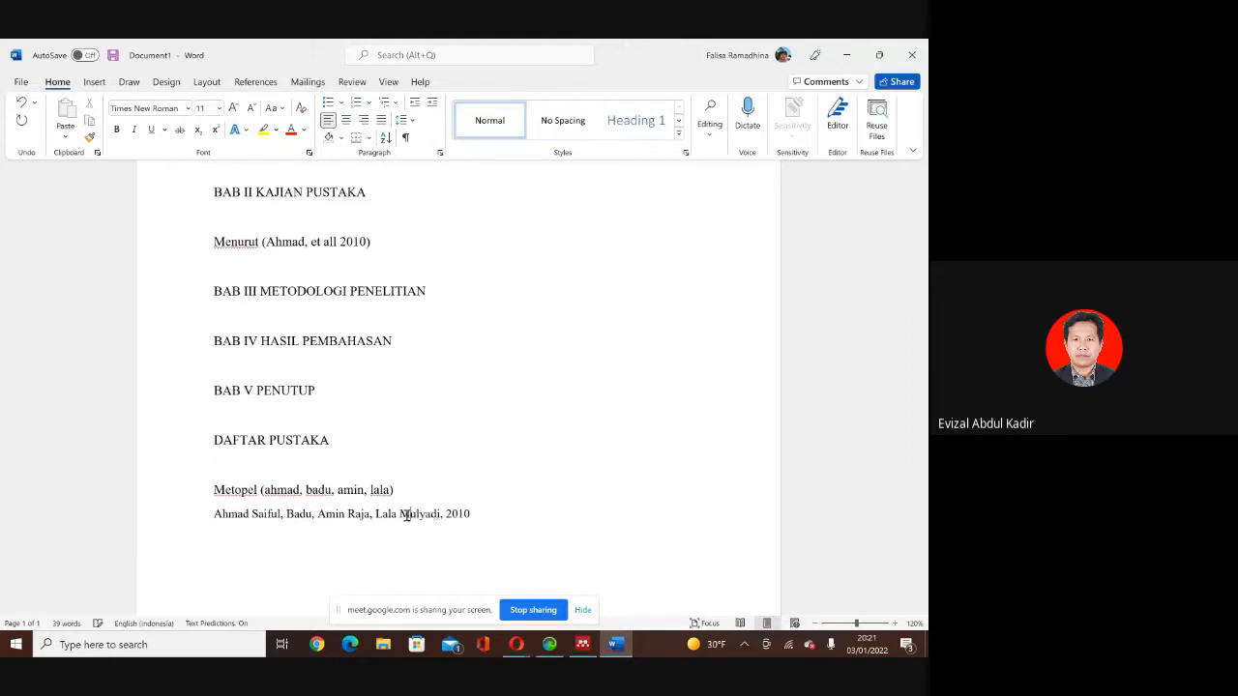
{"action": "left_click", "coordinate": [514, 517]}
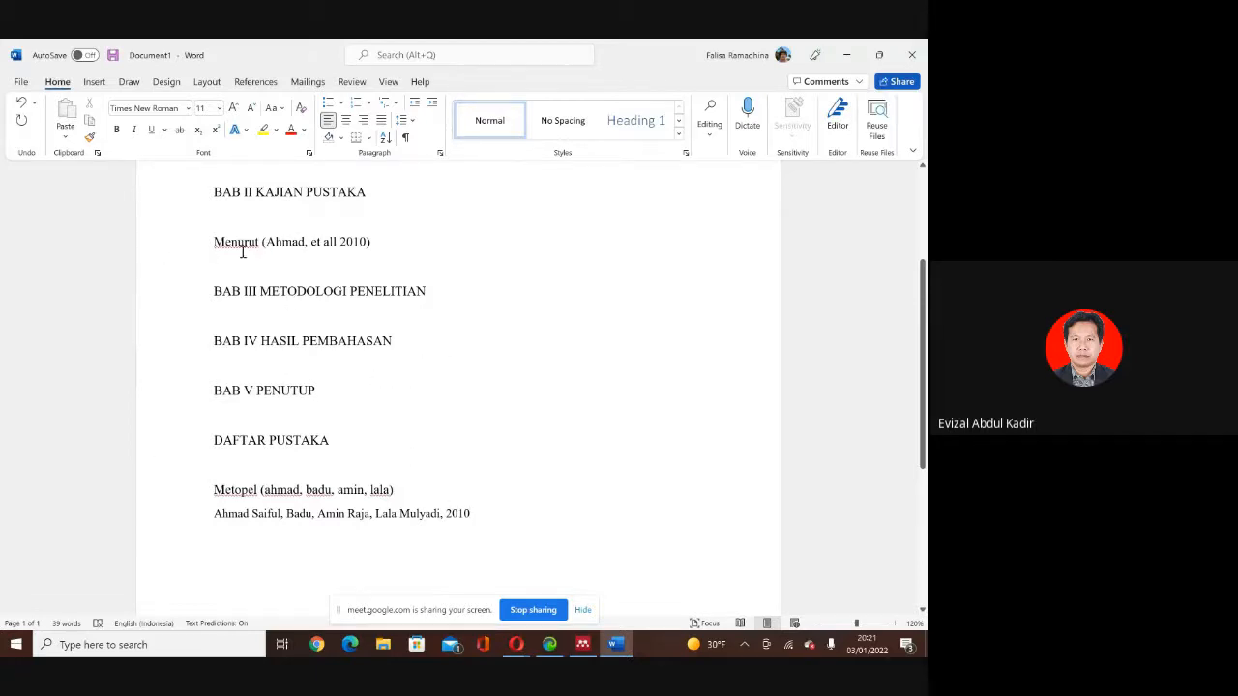
Complete the bibliography entry after 2010 with a comma, the quoted title "Pengantar teknologi informasi", and UIR Press, Pekanbaru.
{"action": "scroll", "coordinate": [358, 245], "scroll_direction": "up", "scroll_amount": 1}
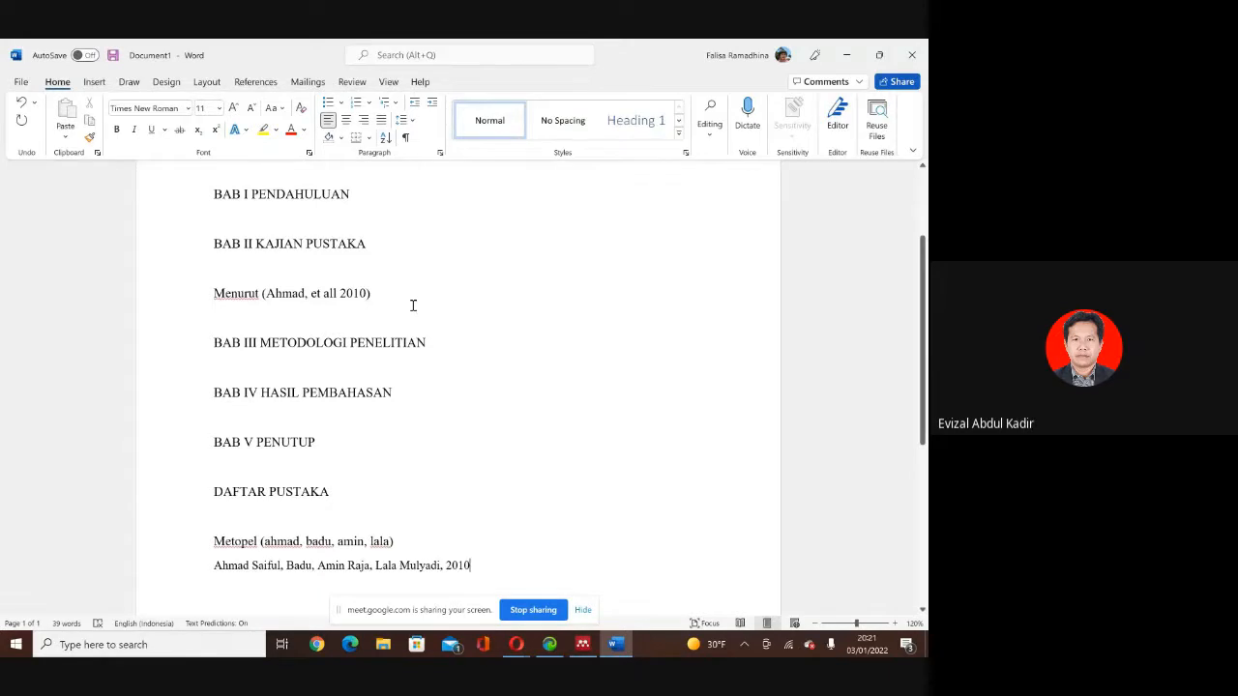
{"action": "scroll", "coordinate": [407, 360], "scroll_direction": "down", "scroll_amount": 1}
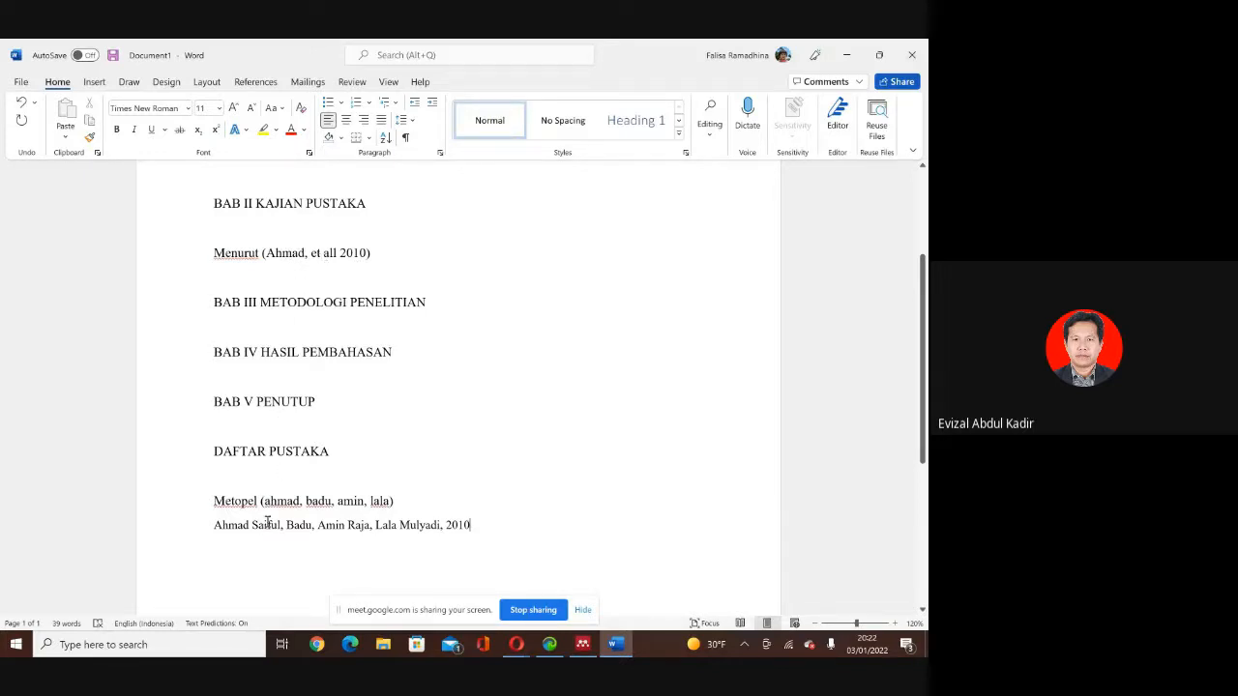
{"action": "left_click", "coordinate": [290, 232]}
{"action": "left_click", "coordinate": [505, 525]}
{"action": "type", "text": "\" pe"}
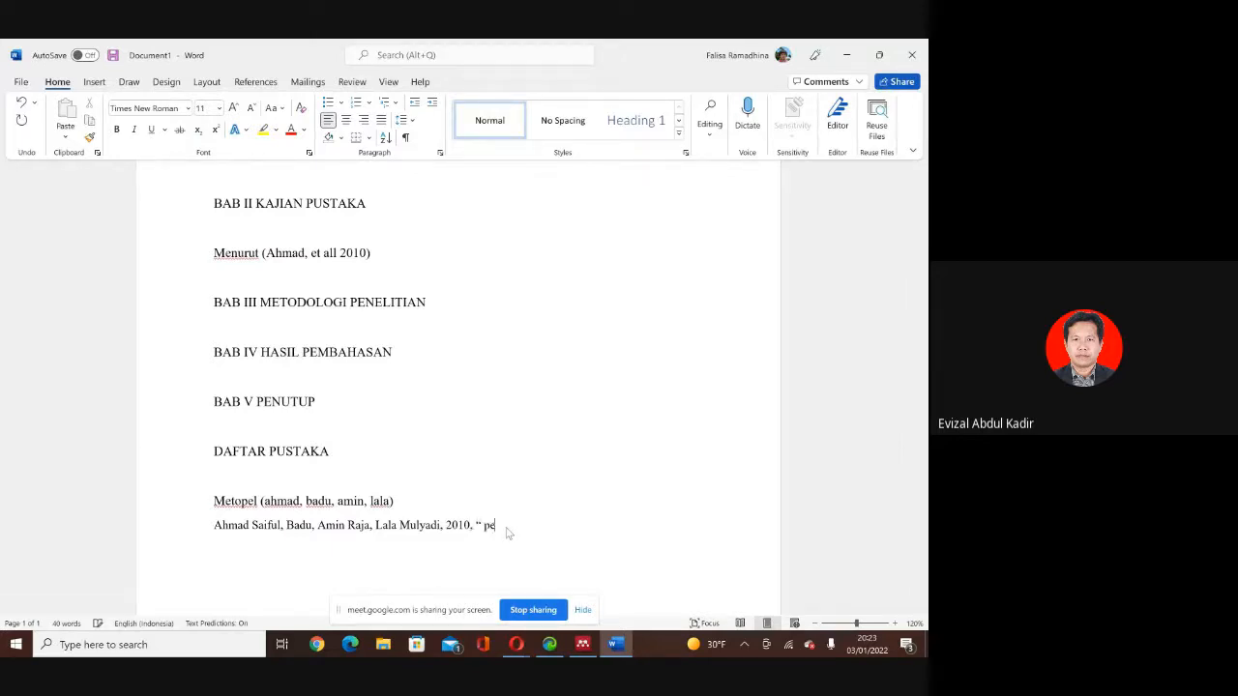
{"action": "type", "text": "ngantar (eknoloigi informasi"}
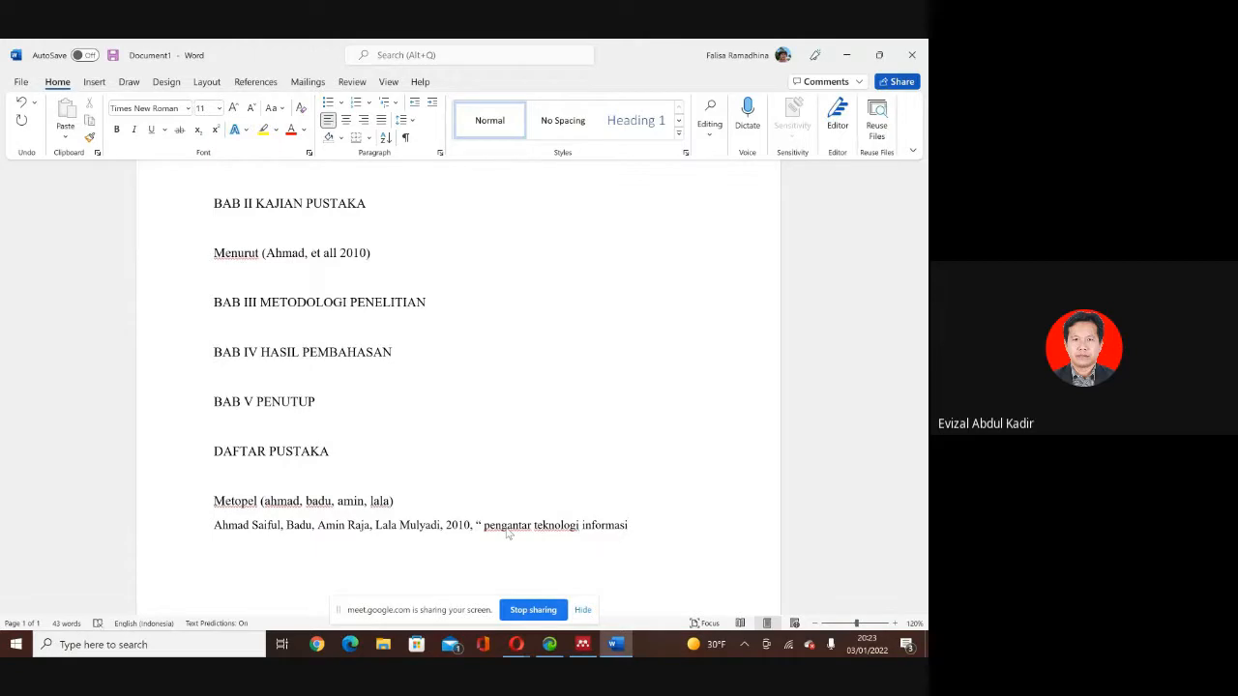
{"action": "type", "text": "\""}
{"action": "type", "text": " UIR Press"}
{"action": "type", "text": ", "}
{"action": "type", "text": "Pekanbaru"}
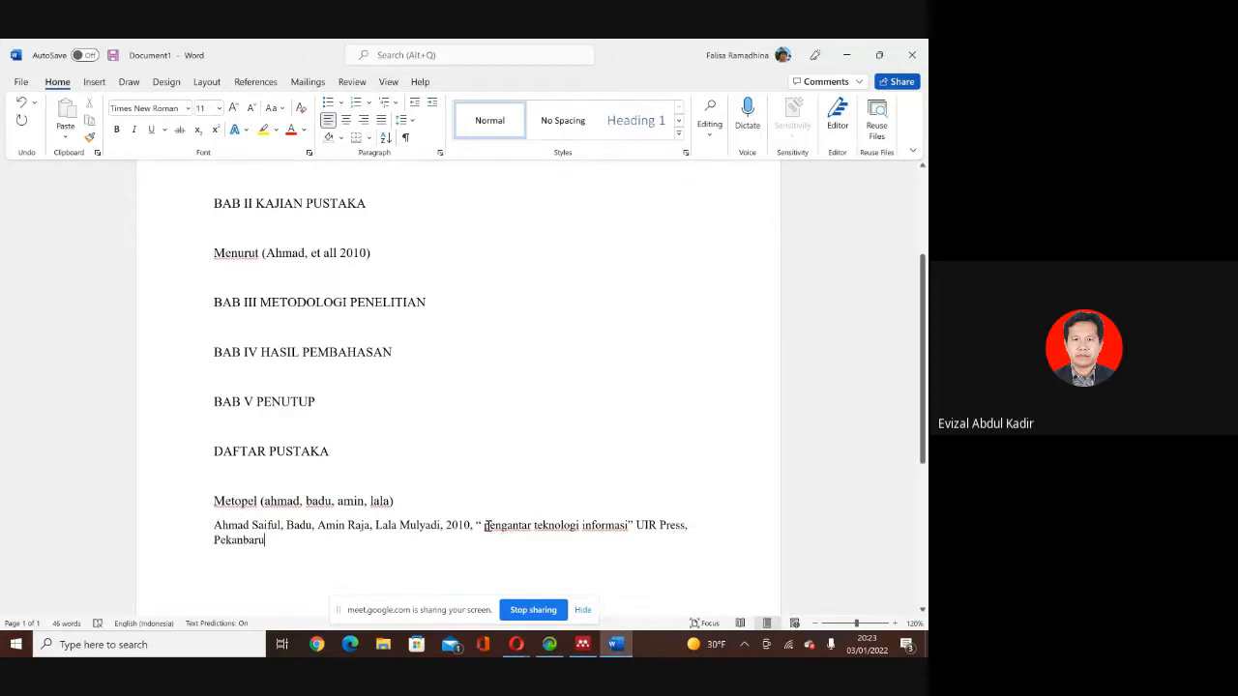
{"action": "key", "text": "BackSpace"}
{"action": "type", "text": "P"}
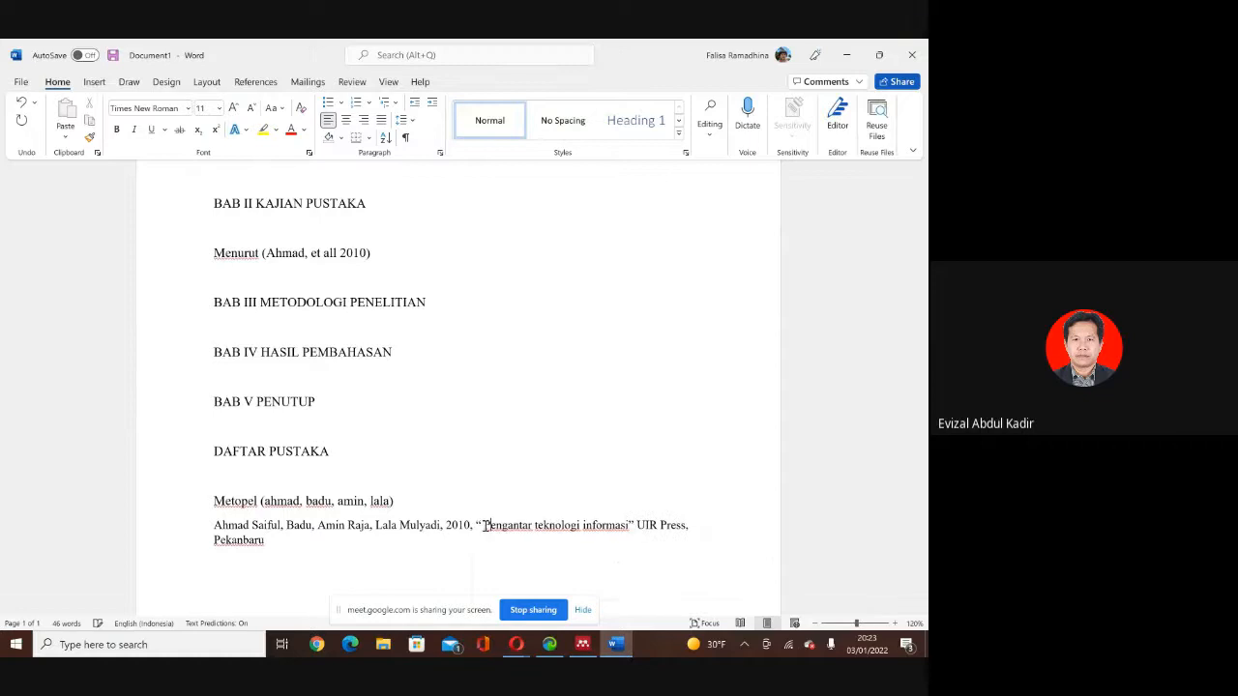
Capitalise "Teknologi" and "Informasi" in the bibliography entry's title and end the entry with a full stop after Pekanbaru.
{"action": "left_click", "coordinate": [539, 524]}
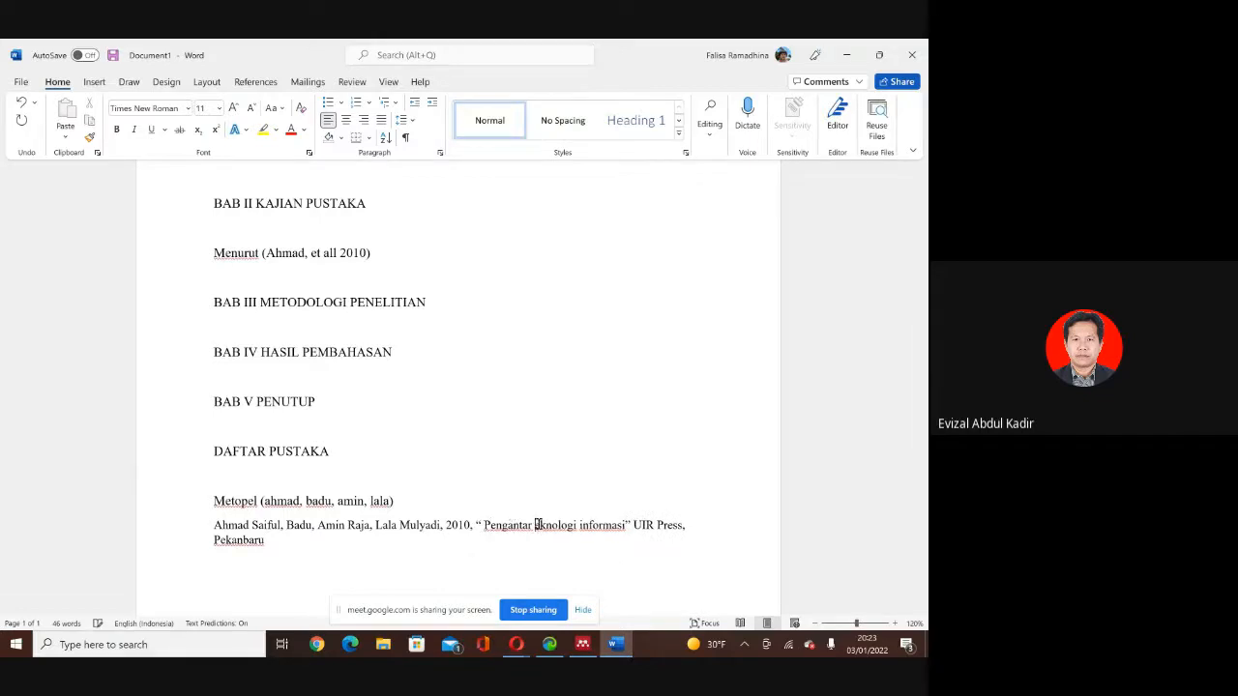
{"action": "key", "text": "BackSpace"}
{"action": "type", "text": "T"}
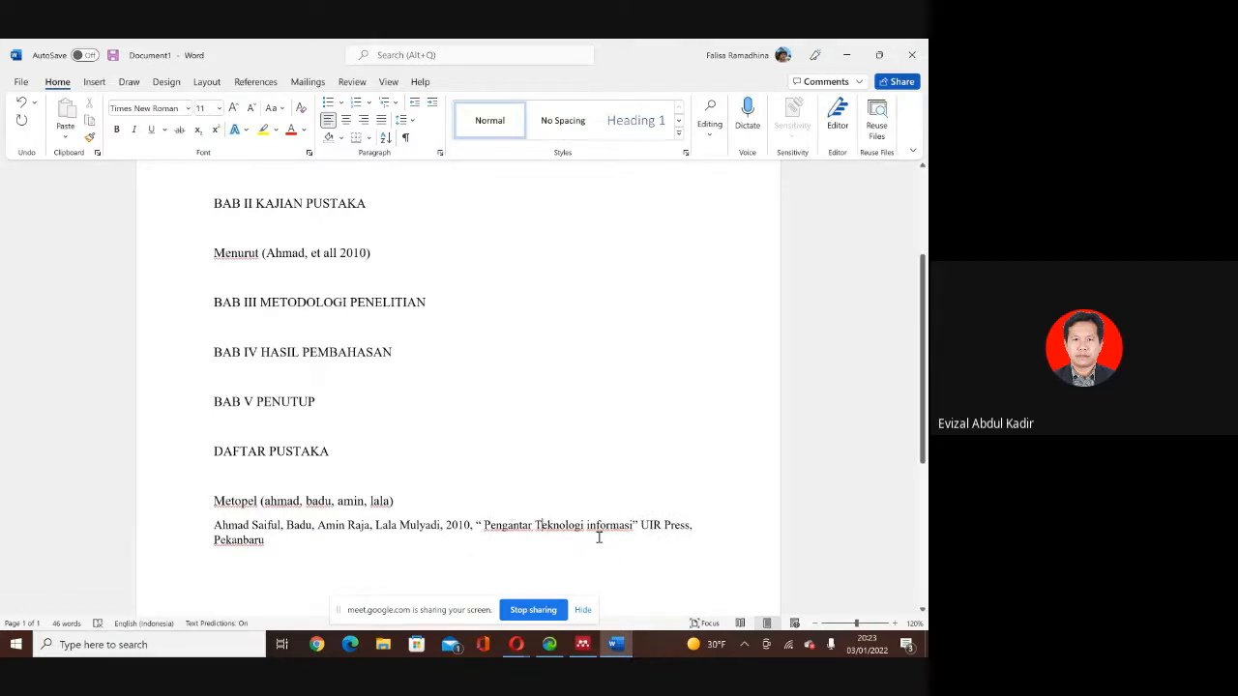
{"action": "right_click", "coordinate": [588, 527]}
{"action": "left_click", "coordinate": [589, 527]}
{"action": "key", "text": "BackSpace"}
{"action": "type", "text": "I"}
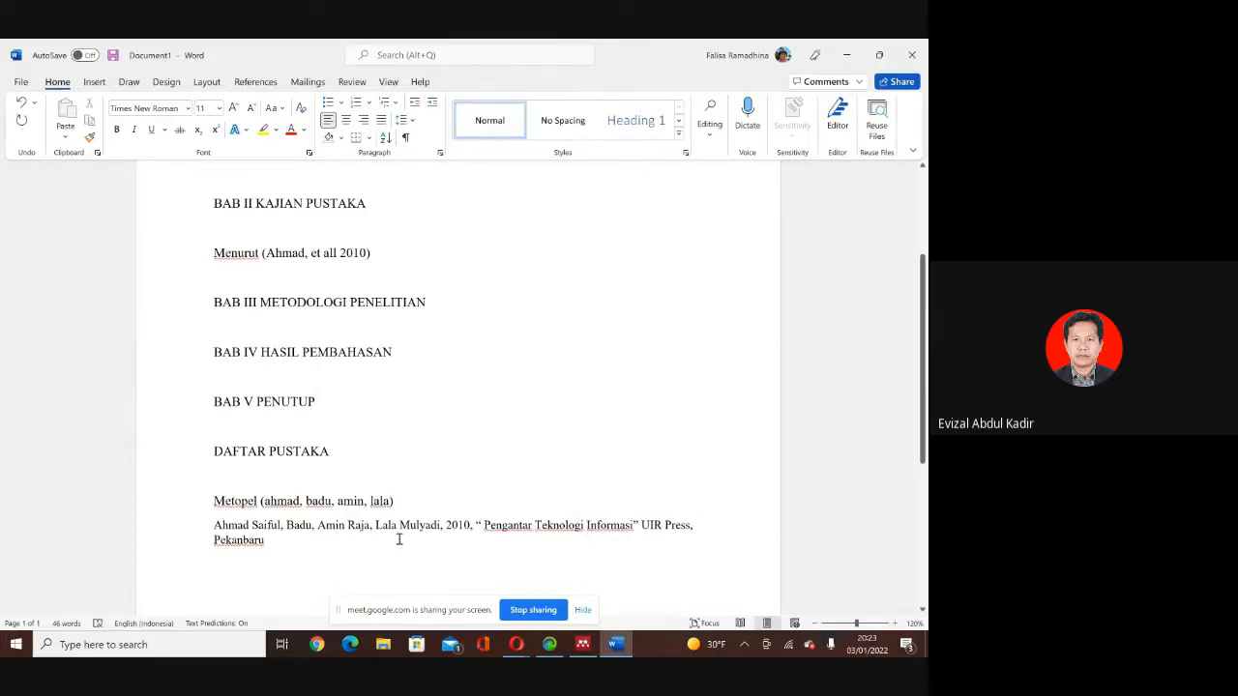
{"action": "left_click", "coordinate": [398, 540]}
{"action": "type", "text": "."}
Start a new paragraph below the Menurut line, leaving a blank line between, with the text "Teknologi informasi adalah".
{"action": "left_click", "coordinate": [364, 254]}
{"action": "key", "text": "Return"}
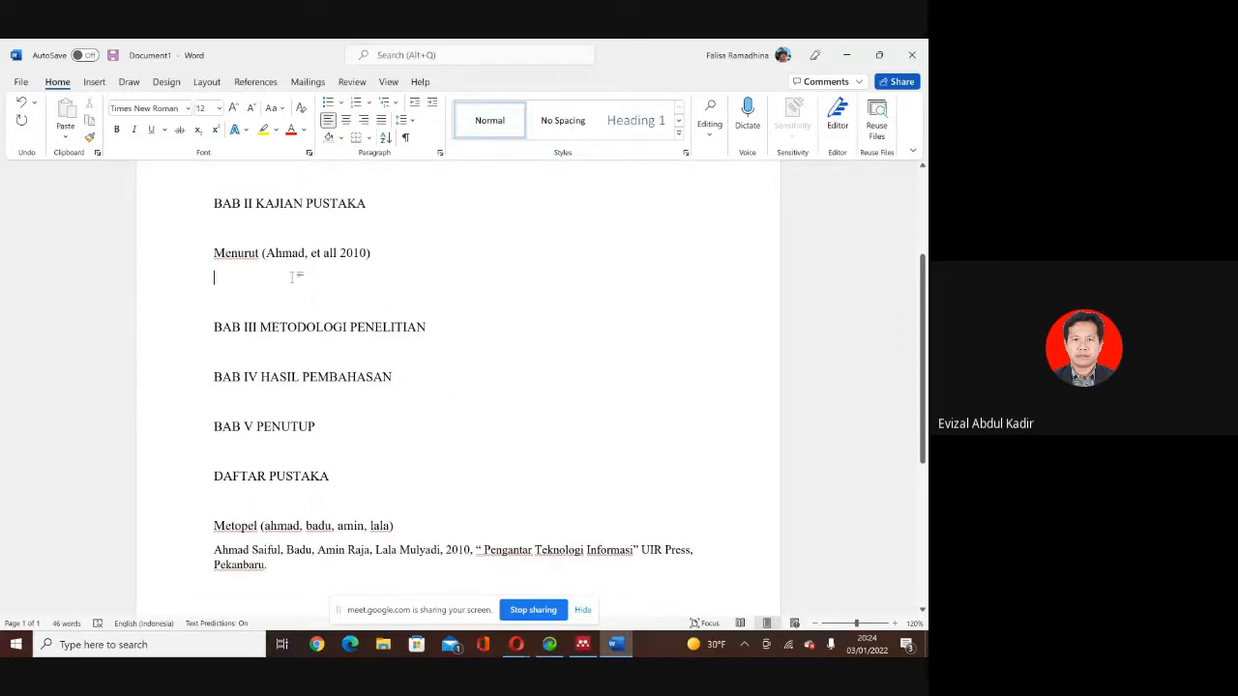
{"action": "left_click", "coordinate": [582, 644]}
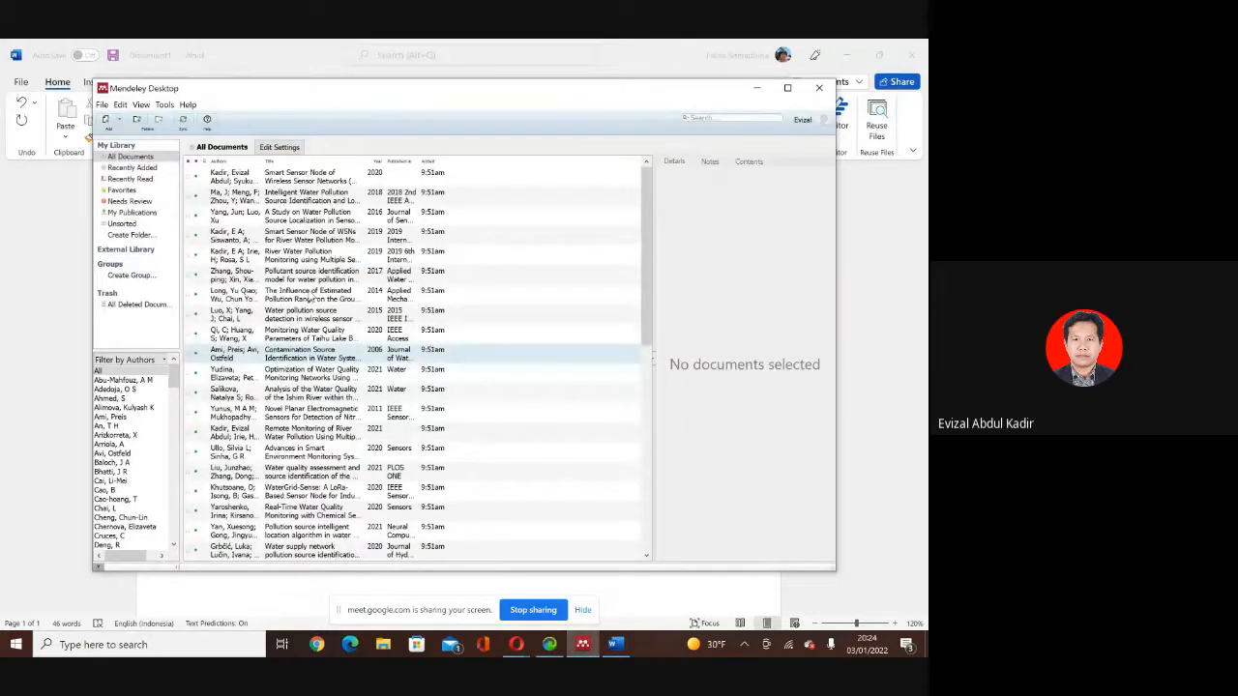
{"action": "left_click", "coordinate": [818, 92]}
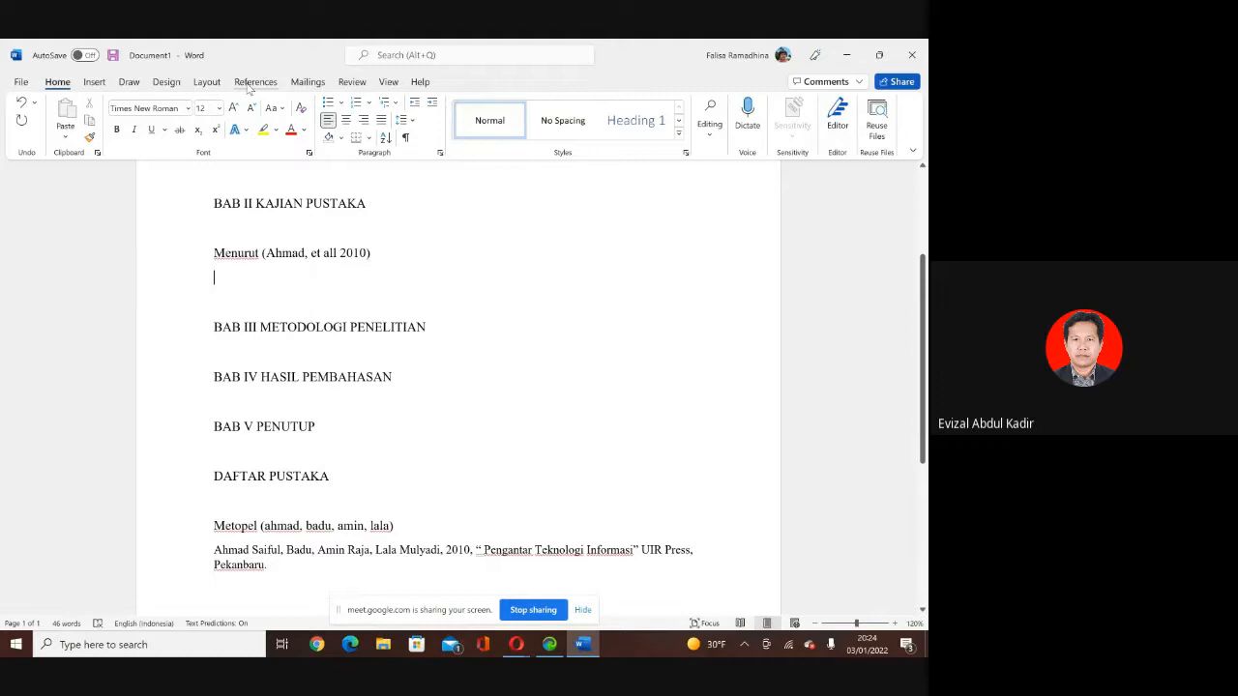
{"action": "left_click", "coordinate": [253, 82]}
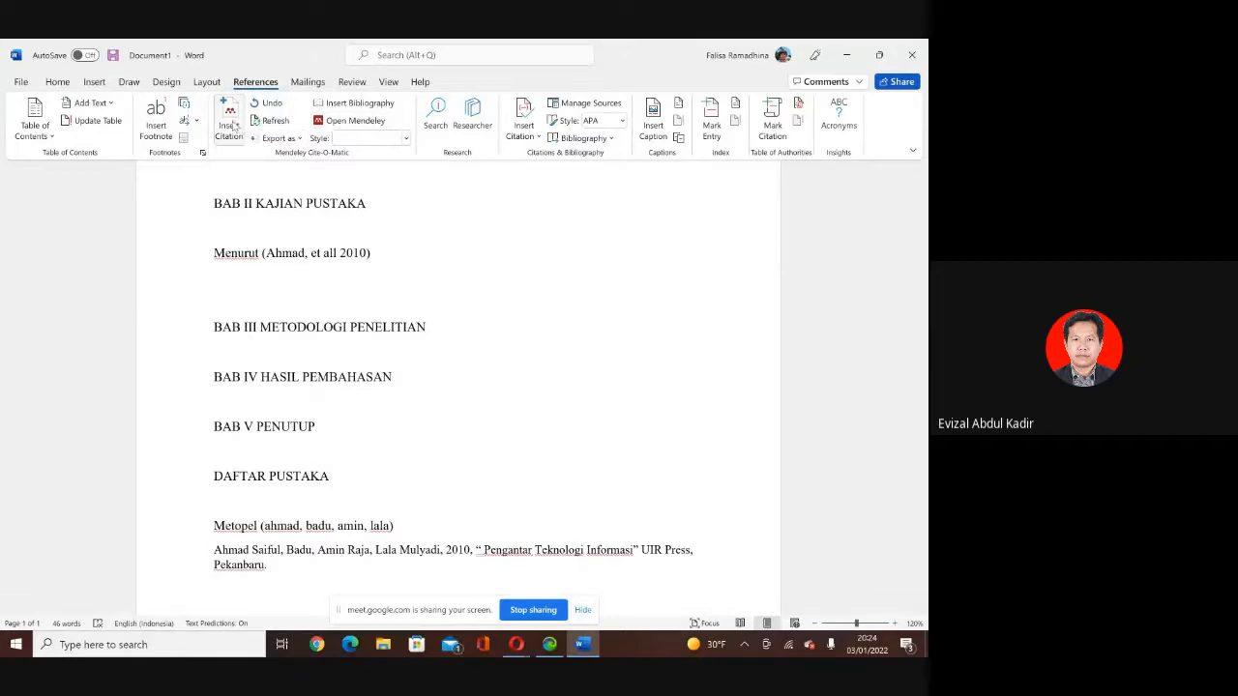
{"action": "left_click", "coordinate": [257, 279]}
{"action": "key", "text": "Return"}
{"action": "type", "text": "M"}
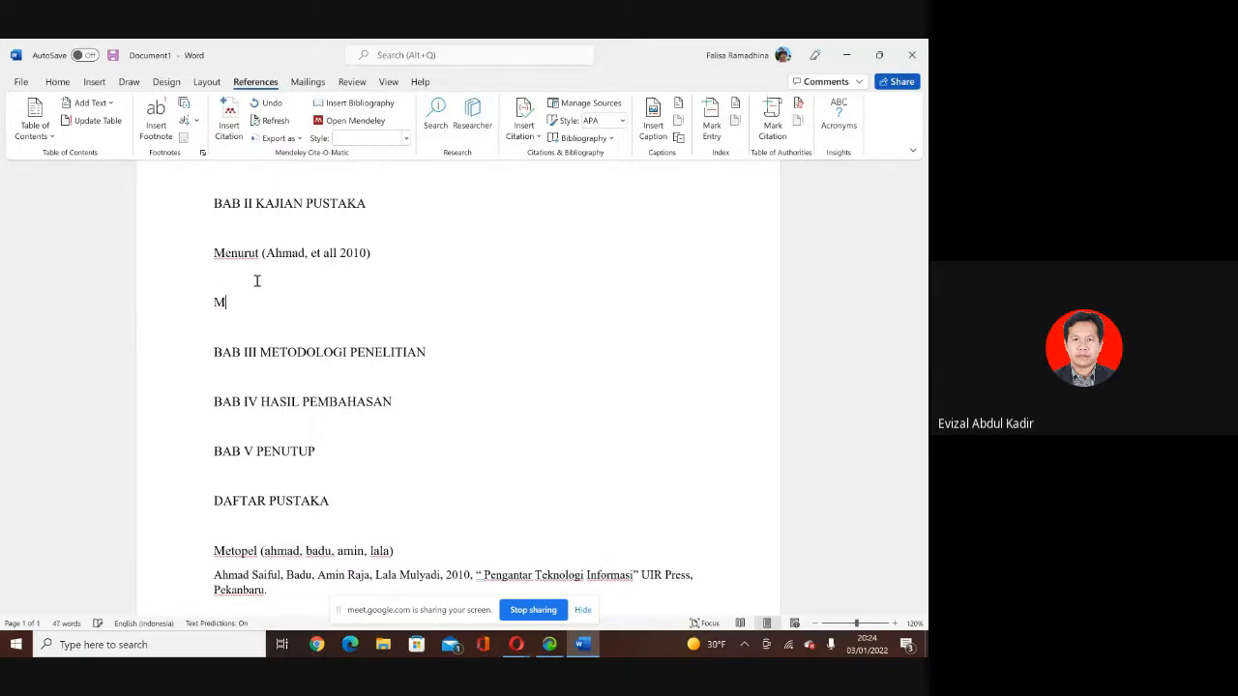
{"action": "key", "text": "BackSpace"}
{"action": "type", "text": "Teknologi informasi adalah"}
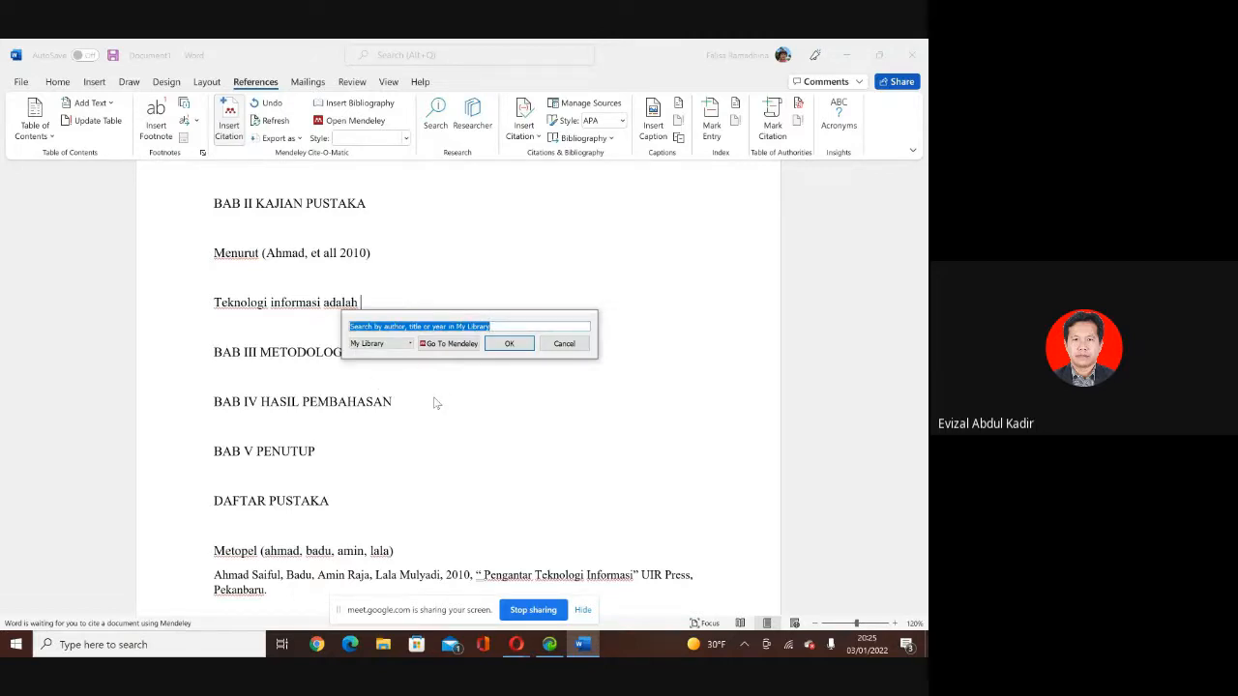
Cite the 2019 "Smart Sensor Node of WSNs for River Water Pollution" paper from Mendeley after "adalah", and continue the sentence with "system informasi".
{"action": "left_click", "coordinate": [447, 343]}
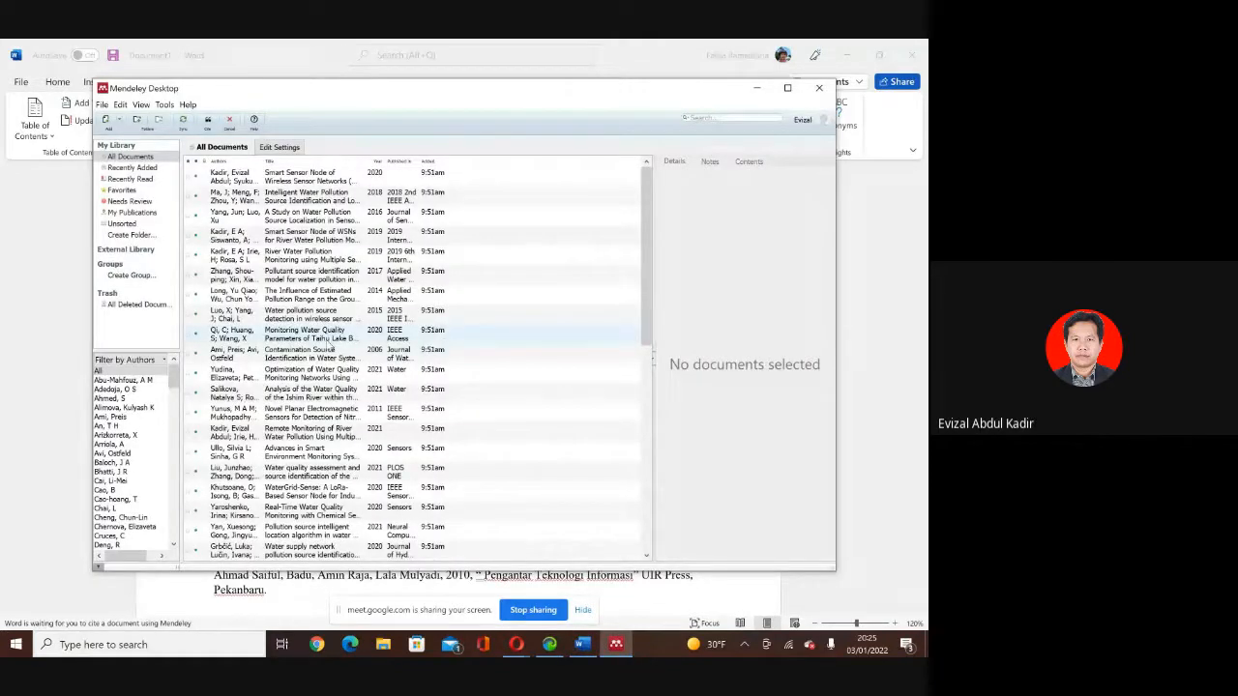
{"action": "scroll", "coordinate": [329, 342], "scroll_direction": "down", "scroll_amount": 5}
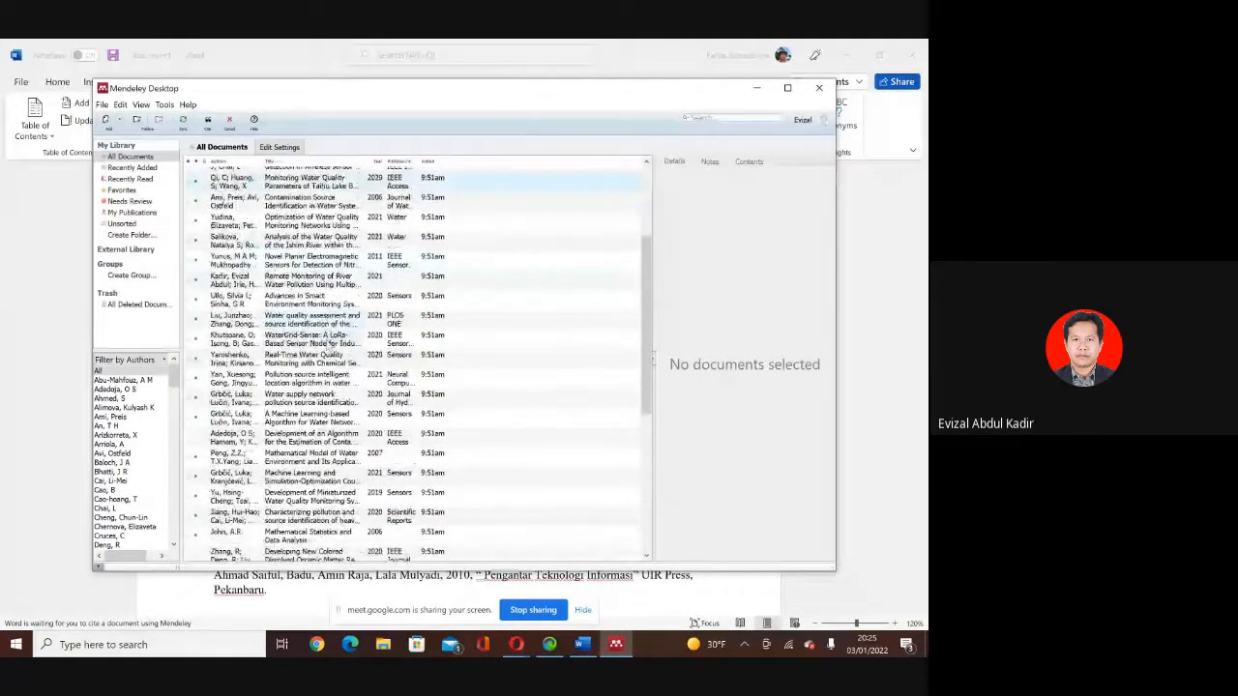
{"action": "scroll", "coordinate": [328, 342], "scroll_direction": "down", "scroll_amount": 10}
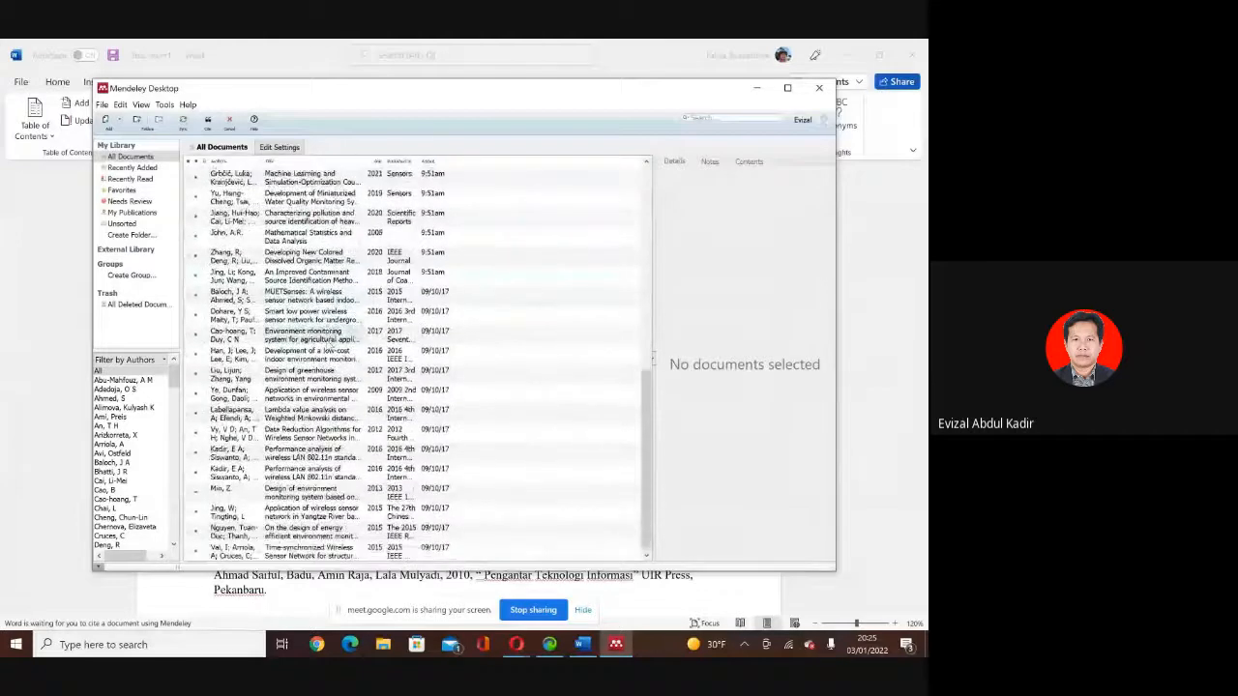
{"action": "scroll", "coordinate": [329, 343], "scroll_direction": "up", "scroll_amount": 10}
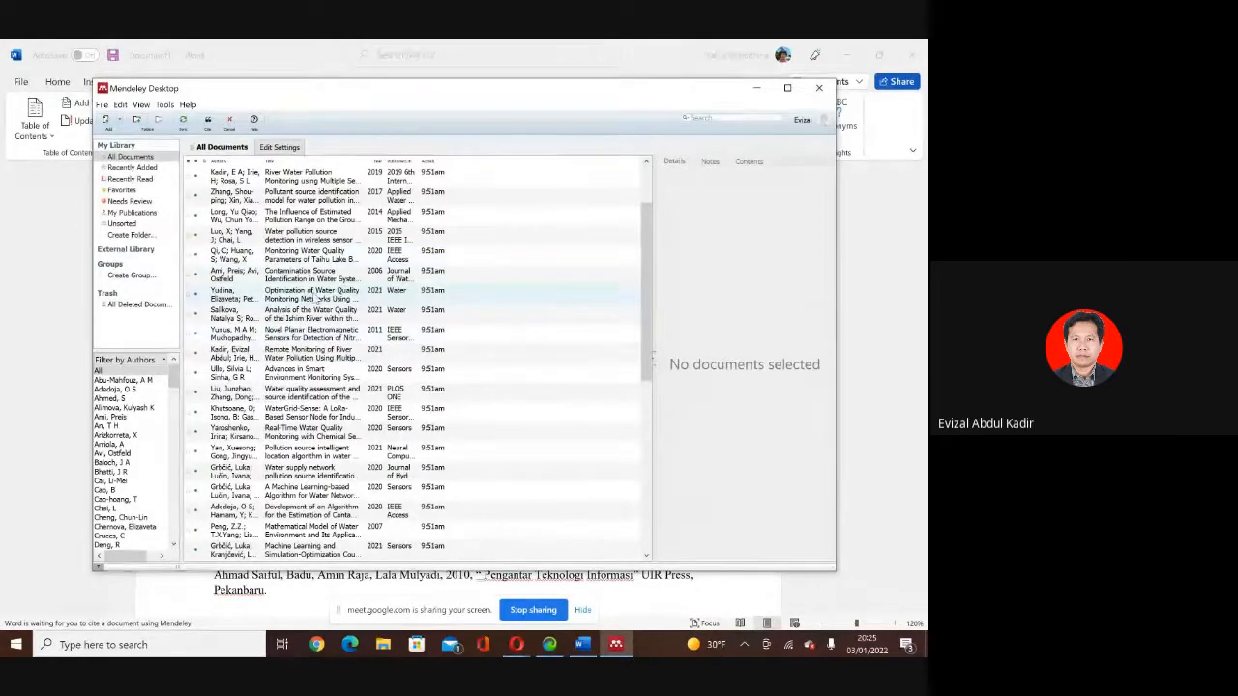
{"action": "scroll", "coordinate": [327, 345], "scroll_direction": "up", "scroll_amount": 2}
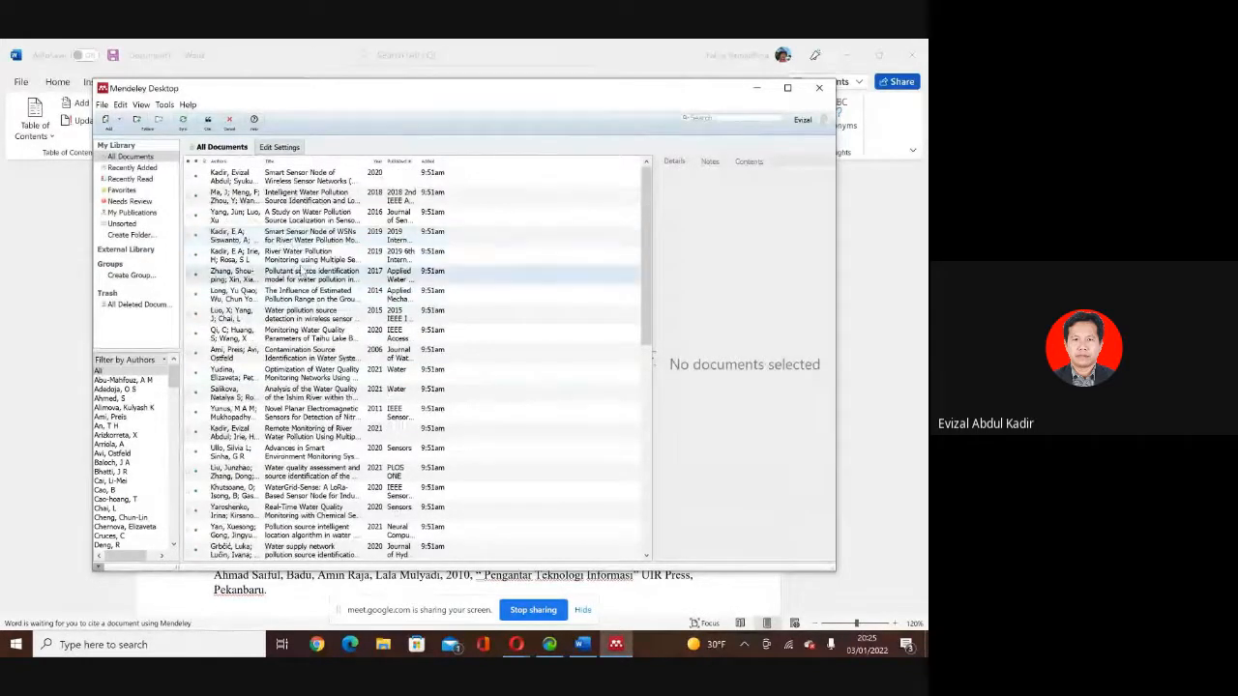
{"action": "left_click", "coordinate": [295, 237]}
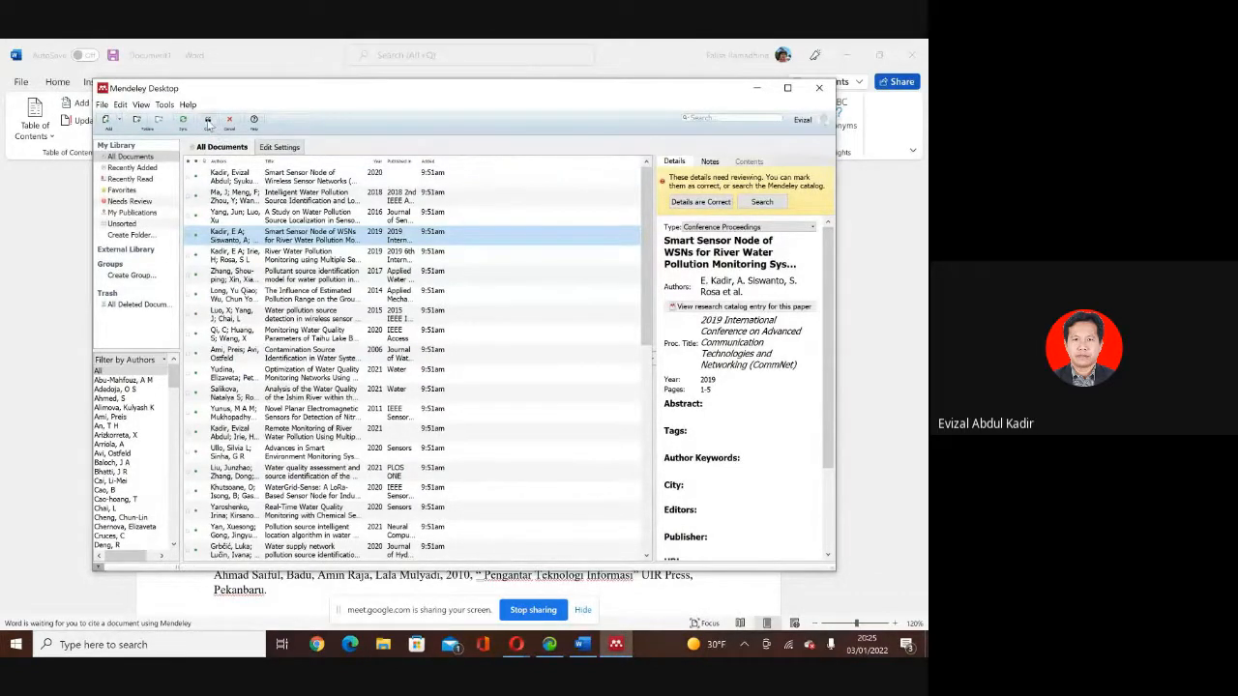
{"action": "left_click", "coordinate": [208, 124]}
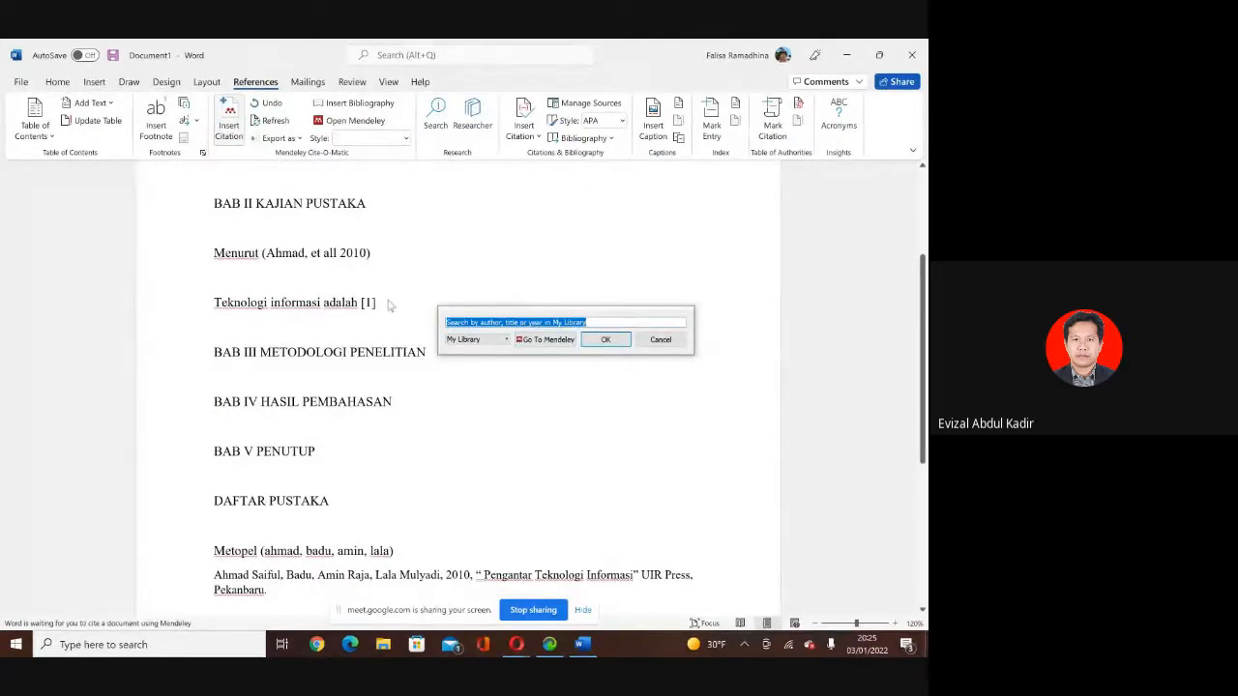
{"action": "left_click", "coordinate": [643, 343]}
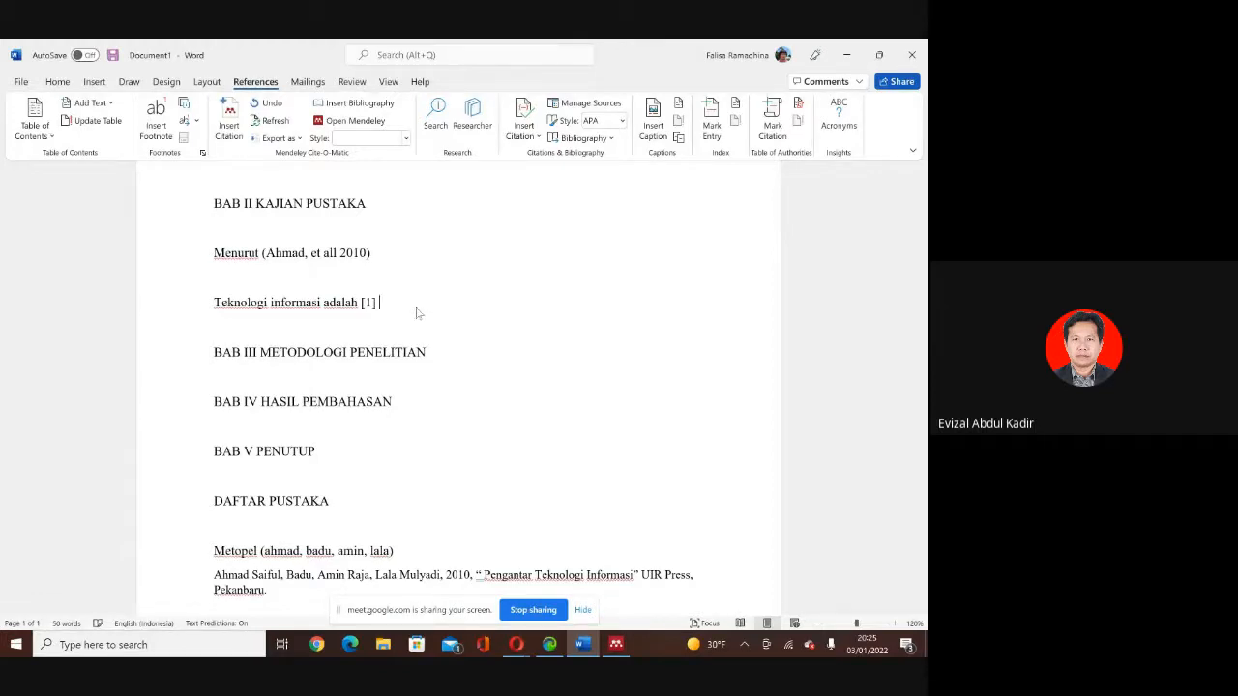
{"action": "type", "text": "system informasi"}
Insert "data kependukdukan, jumlah penduduk riau 6 jt jiwa" between "Menurut" and the parenthesised 2010 citation.
{"action": "left_click", "coordinate": [262, 252]}
{"action": "type", "text": "data "}
{"action": "type", "text": "kependukdukan"}
{"action": "type", "text": ", ju"}
{"action": "type", "text": "mlah penduduk "}
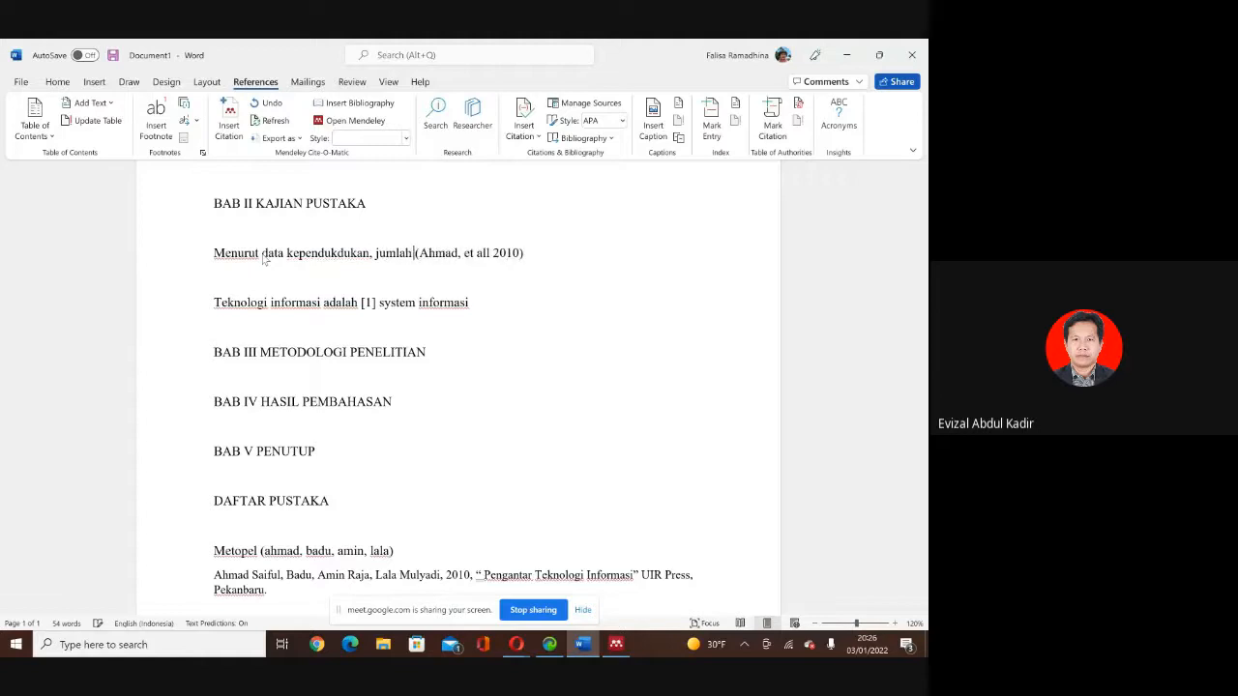
{"action": "type", "text": "riau 6 jt jiwa"}
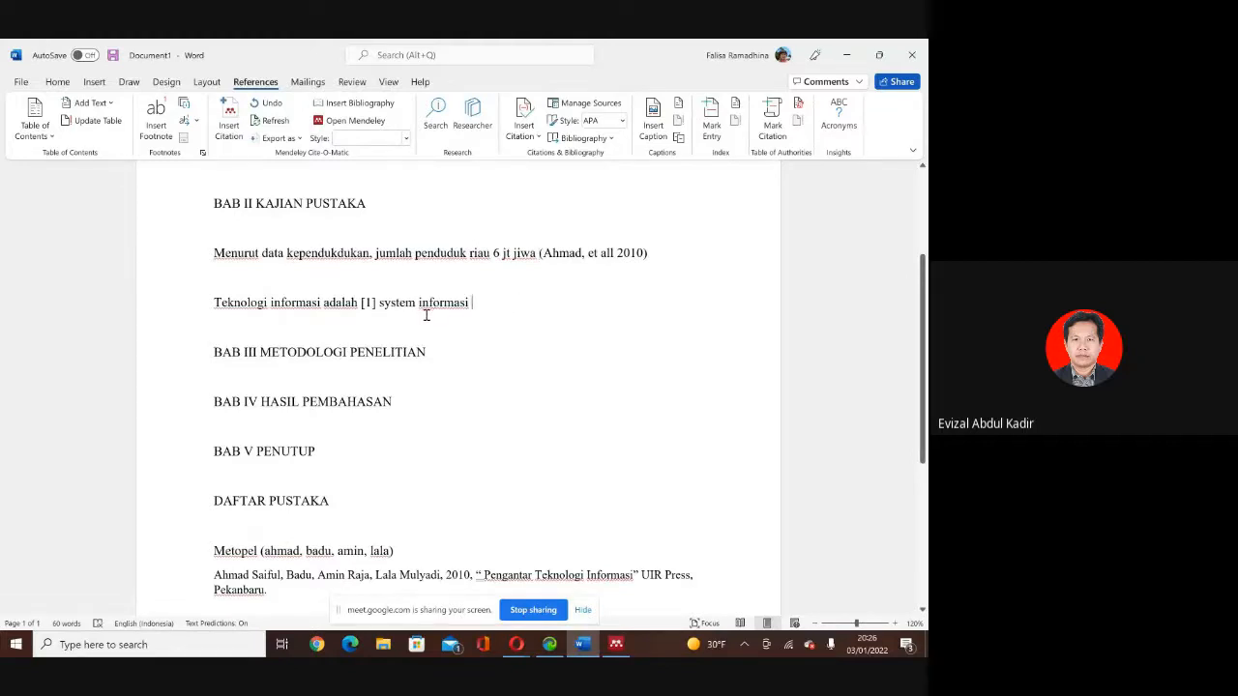
Cite the 2021 "Analysis of the Water Quality of the Ishim River" paper from Mendeley after "system informasi", followed by "tambah".
{"action": "left_click", "coordinate": [222, 120]}
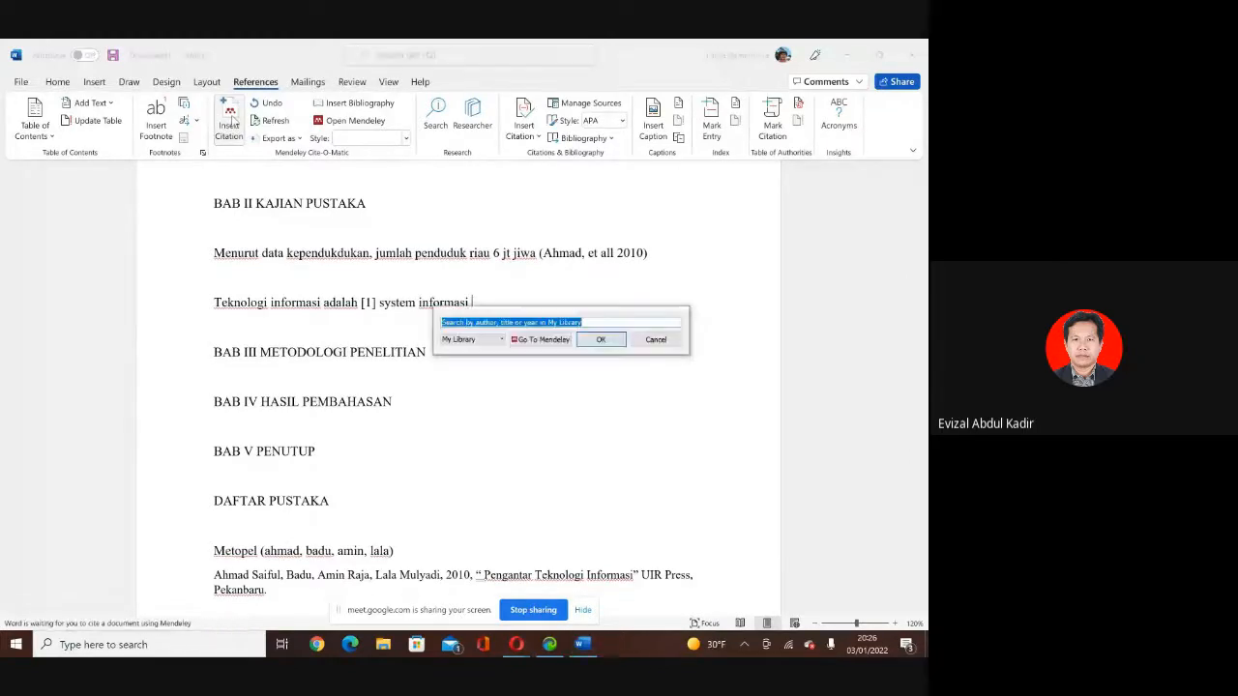
{"action": "left_click", "coordinate": [528, 344]}
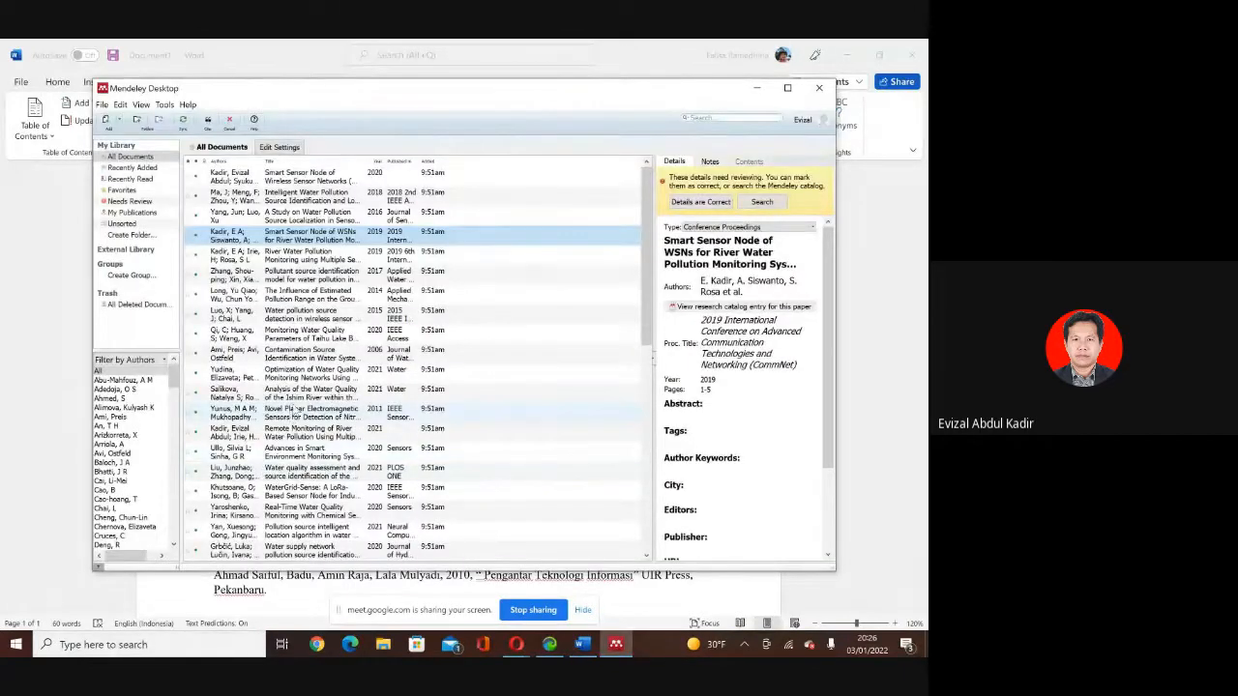
{"action": "left_click", "coordinate": [307, 396]}
{"action": "left_click", "coordinate": [207, 123]}
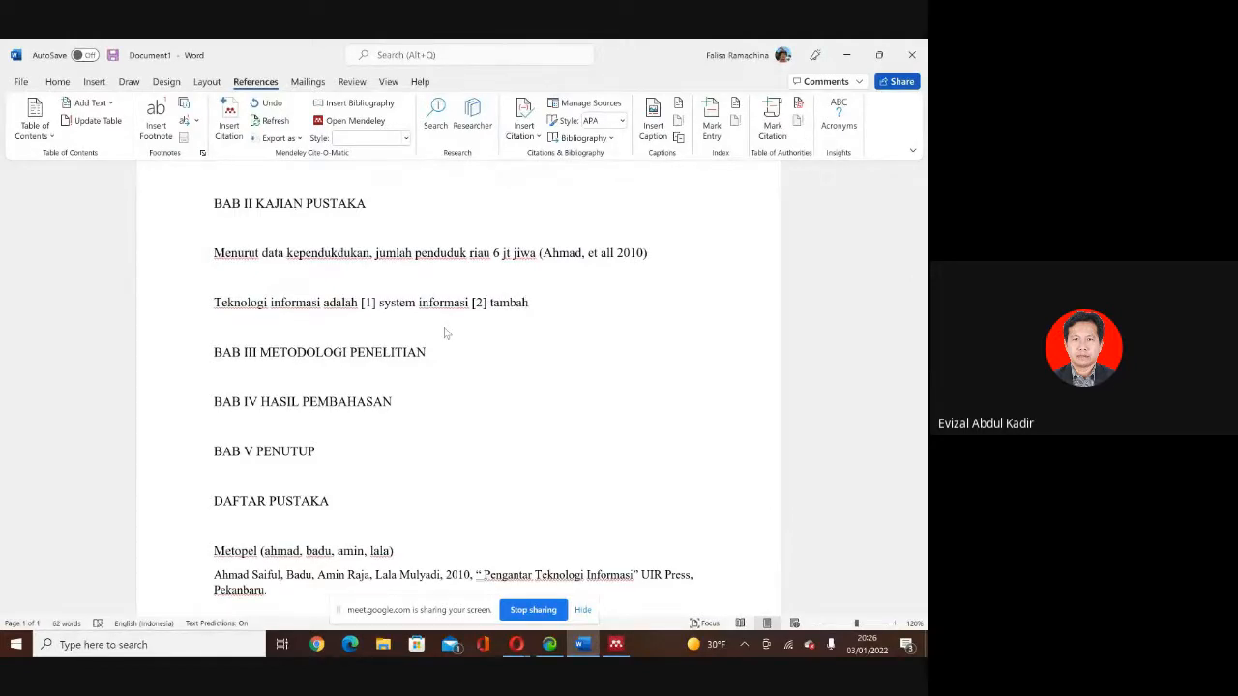
Search the Mendeley library by author's first name and cite the 2021 "Remote Monitoring of River Water Pollution" paper after "tambah".
{"action": "left_click", "coordinate": [229, 116]}
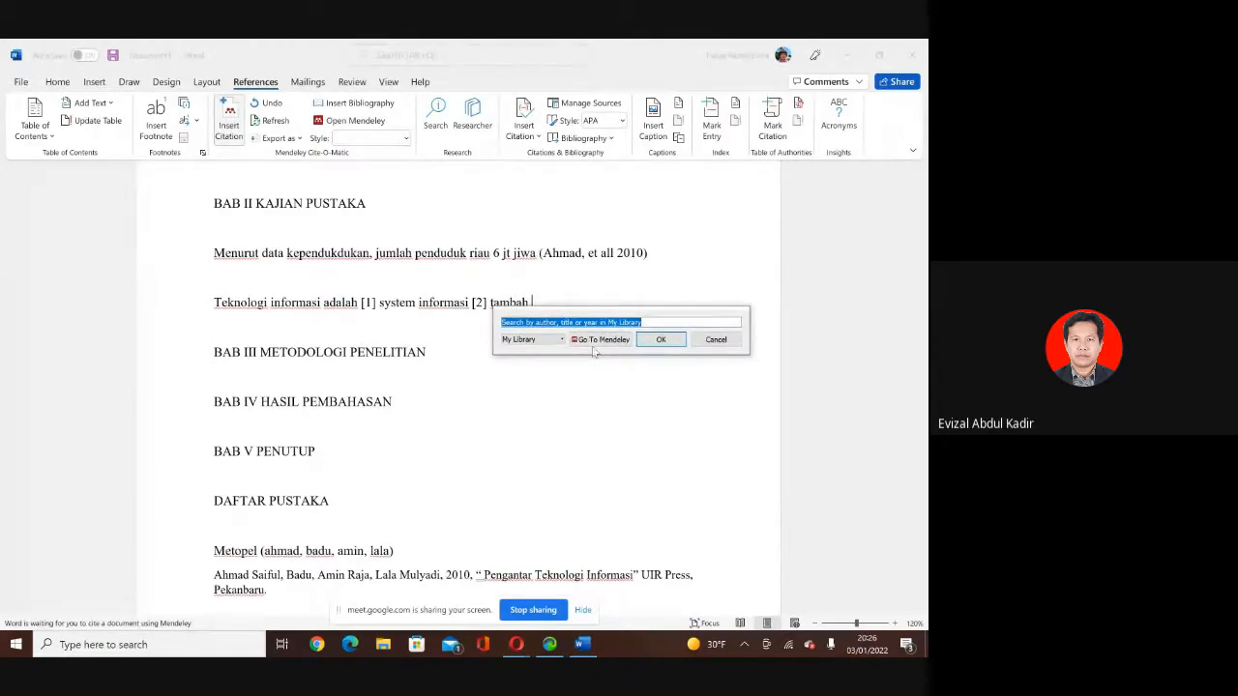
{"action": "type", "text": "evizal"}
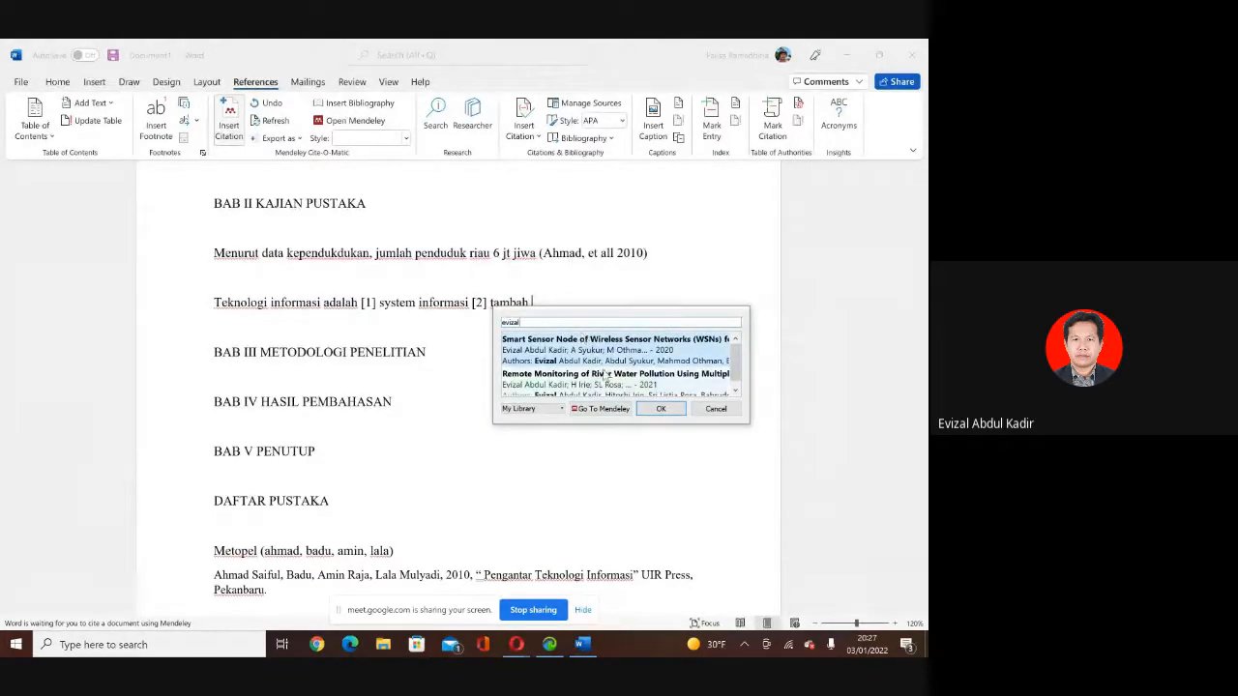
{"action": "scroll", "coordinate": [606, 376], "scroll_direction": "down", "scroll_amount": 1}
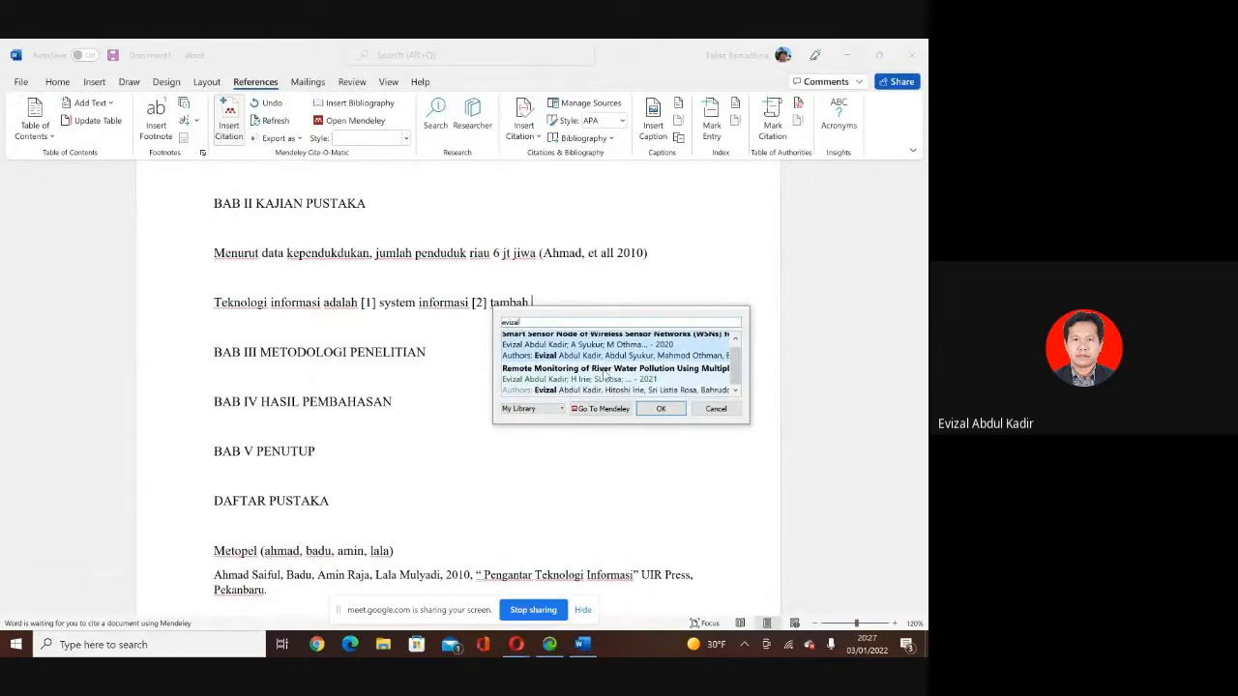
{"action": "left_click", "coordinate": [566, 382]}
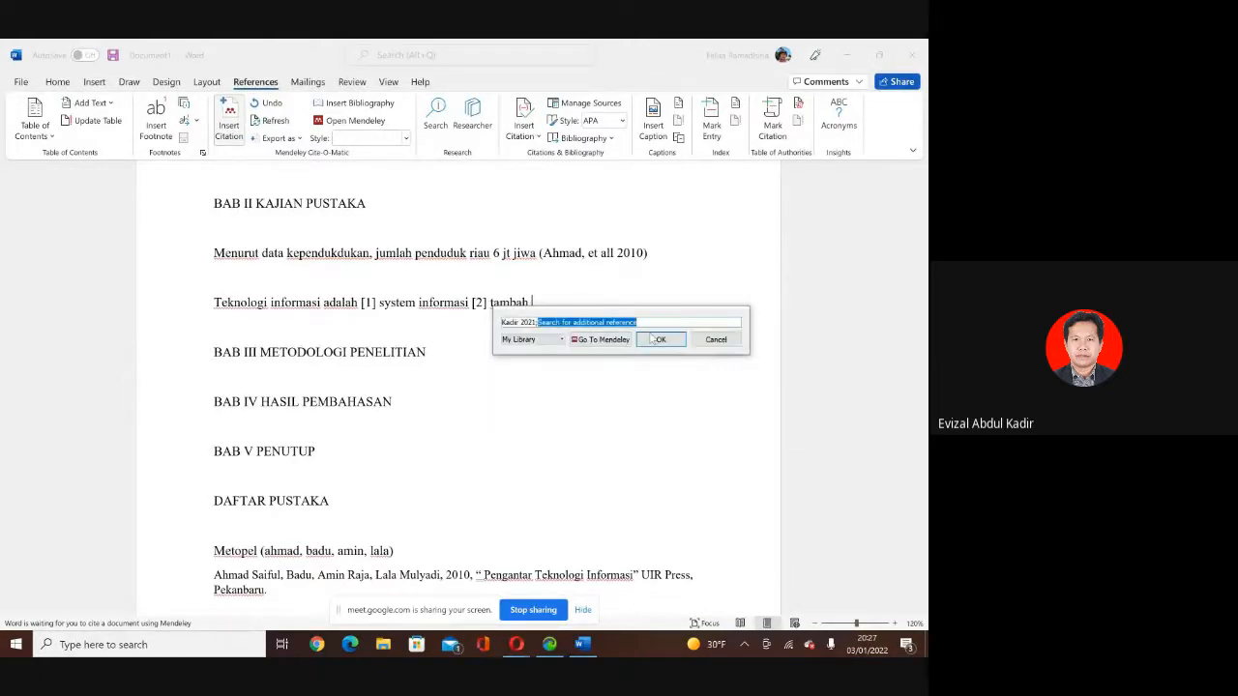
{"action": "left_click", "coordinate": [660, 341]}
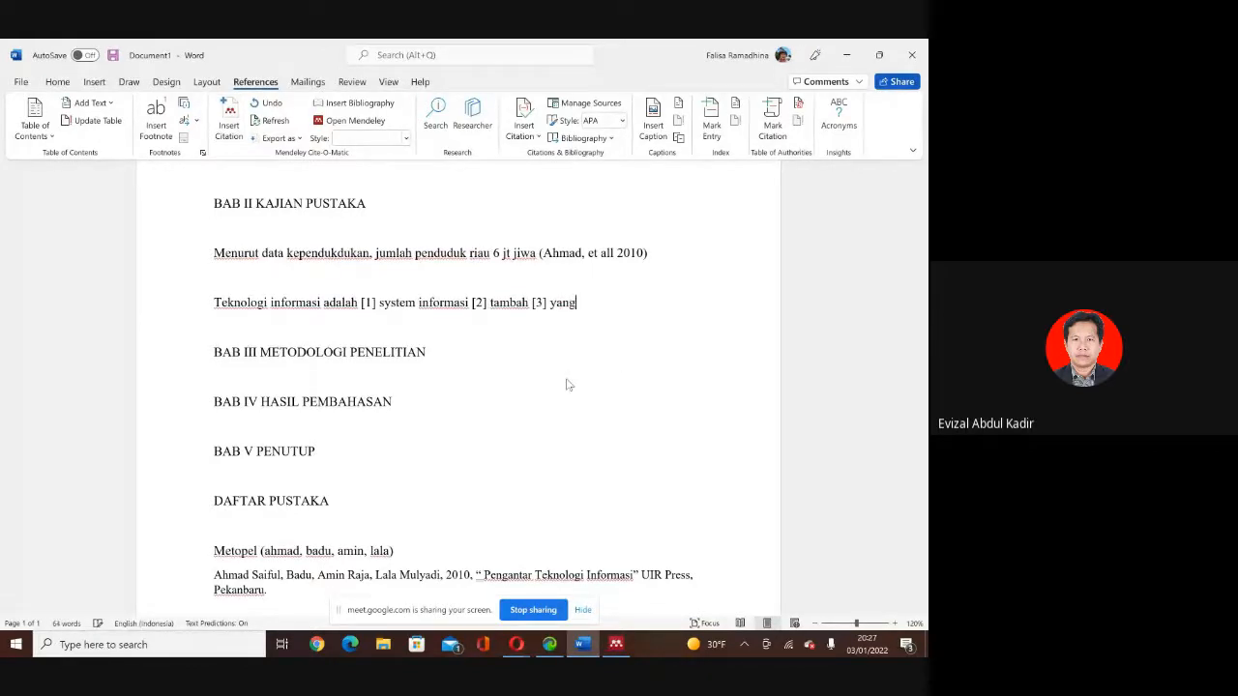
Continue the sentence with "yang ke empat" and cite the 2015 "Water pollution source detection in wireless sensor networks" paper from Mendeley.
{"action": "type", "text": "yang ke empat"}
{"action": "left_click", "coordinate": [230, 127]}
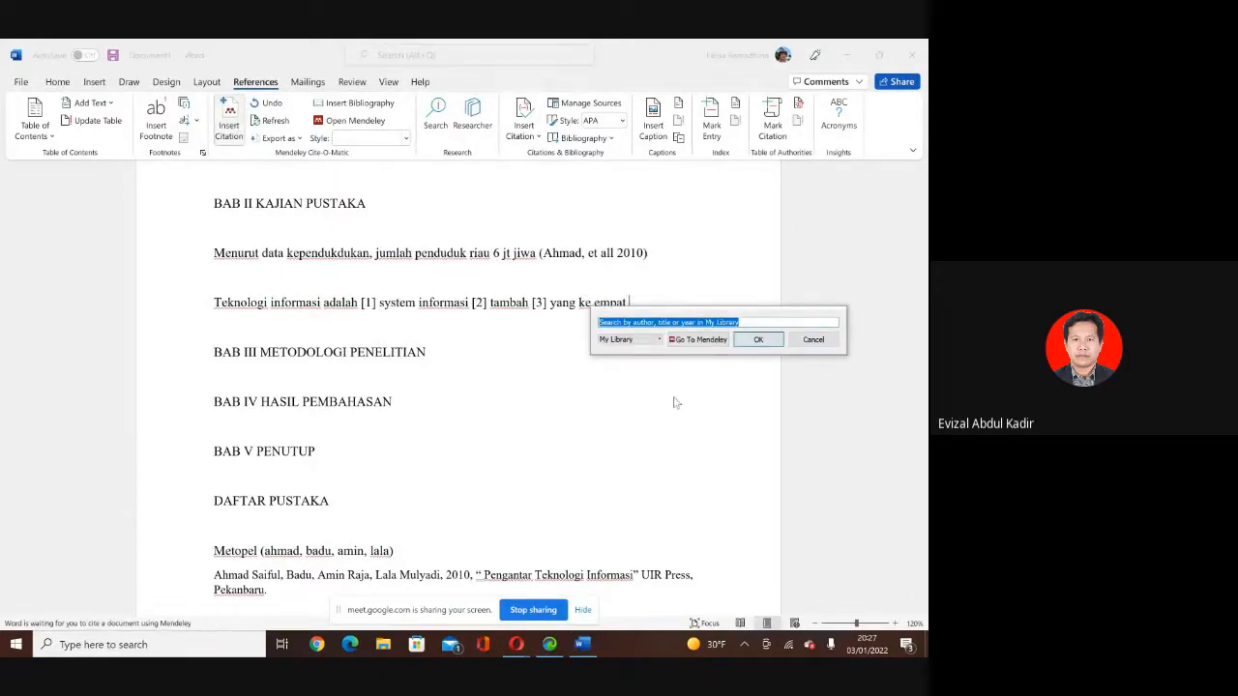
{"action": "left_click", "coordinate": [697, 340]}
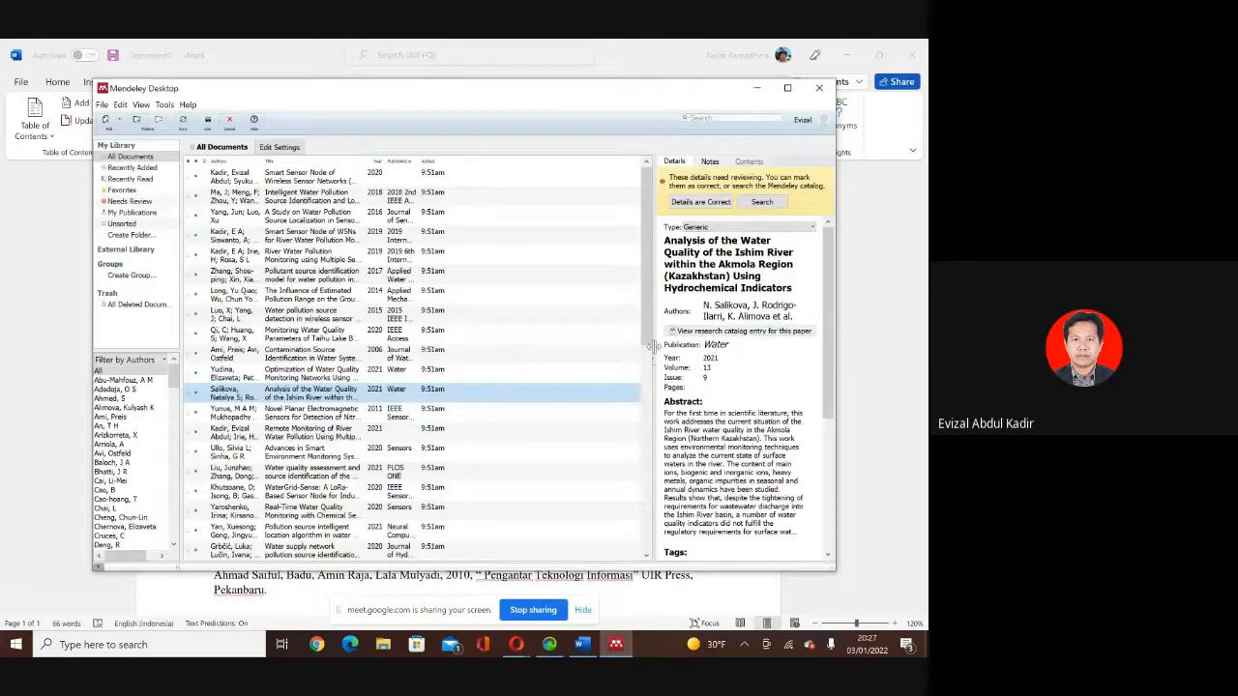
{"action": "left_click", "coordinate": [281, 320]}
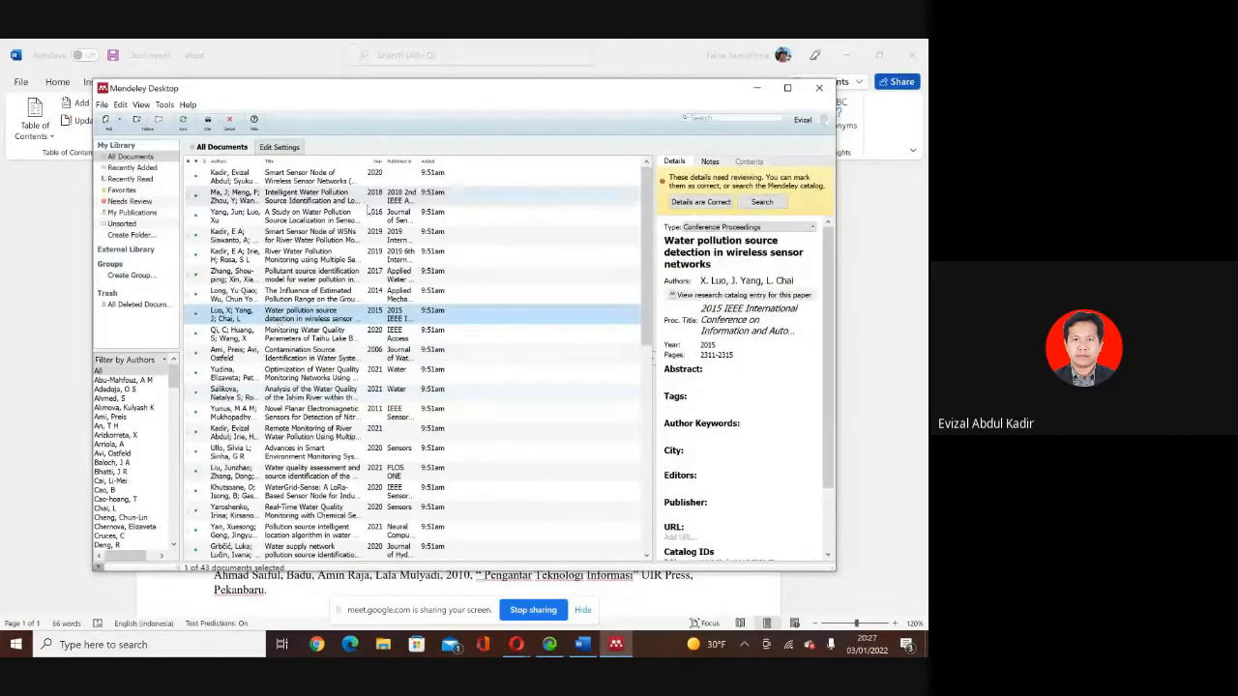
{"action": "left_click", "coordinate": [207, 119]}
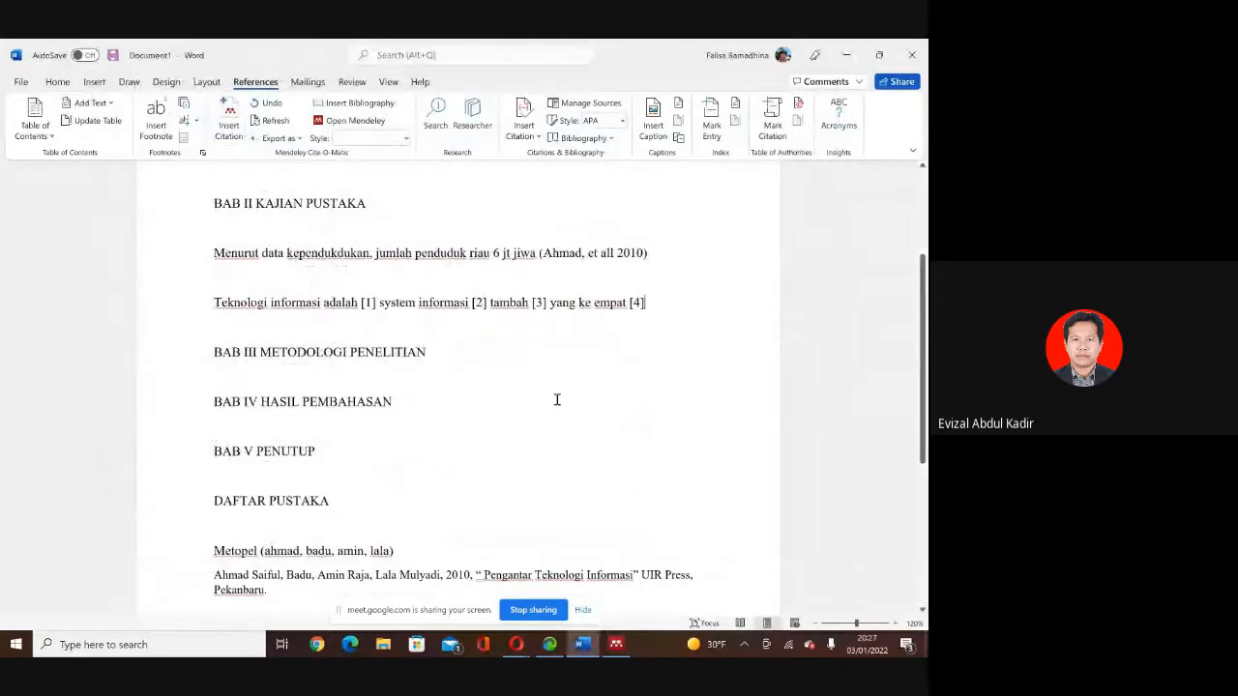
Add blank lines below the DAFTAR PUSTAKA heading to push the manually written Metopel reference onto the next page.
{"action": "scroll", "coordinate": [555, 402], "scroll_direction": "down", "scroll_amount": 2}
{"action": "scroll", "coordinate": [554, 402], "scroll_direction": "up", "scroll_amount": 1}
{"action": "scroll", "coordinate": [554, 402], "scroll_direction": "down", "scroll_amount": 1}
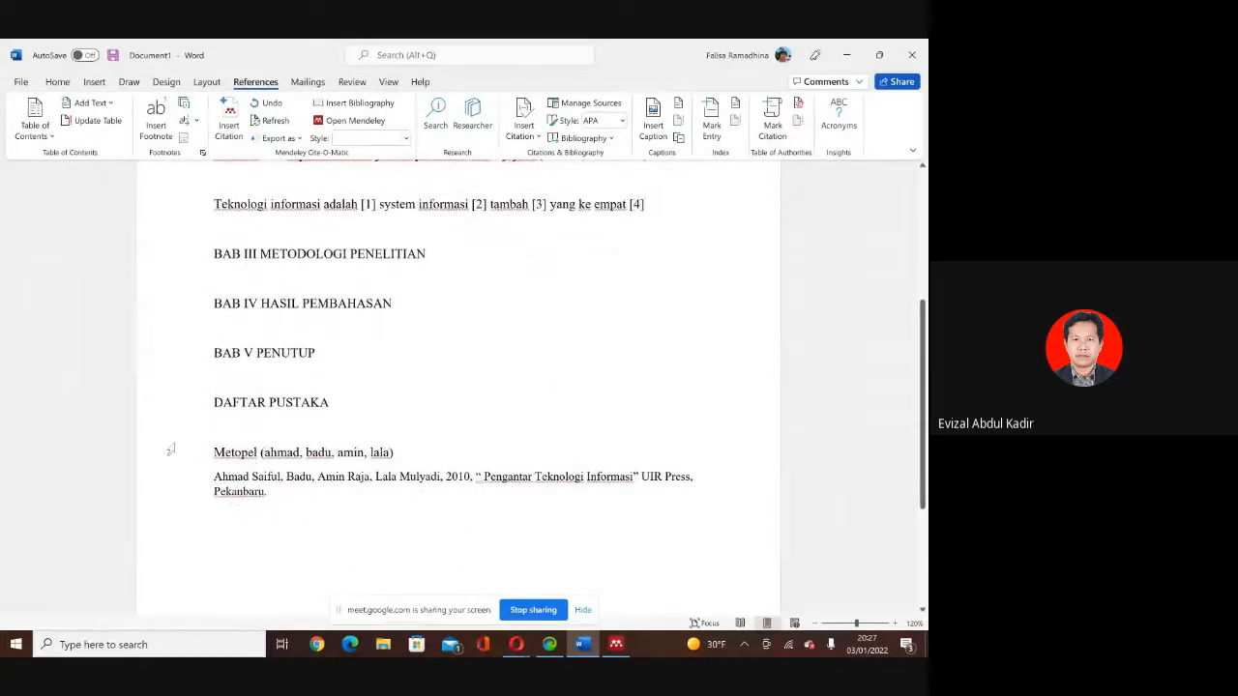
{"action": "key", "text": "Return"}
{"action": "key", "text": "Return"}
{"action": "key", "text": "Return"}
{"action": "key", "text": "Return"}
{"action": "key", "text": "Return"}
{"action": "key", "text": "Return"}
{"action": "key", "text": "Return"}
{"action": "key", "text": "Return"}
{"action": "key", "text": "Return"}
{"action": "key", "text": "Return"}
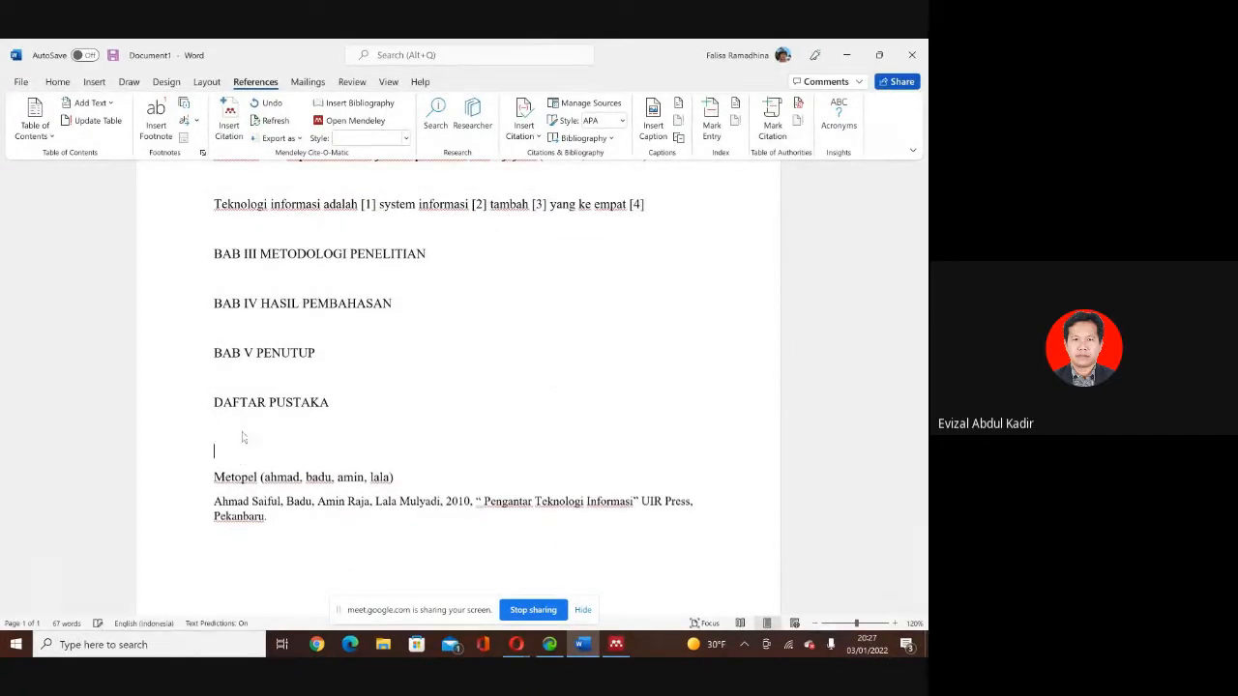
{"action": "scroll", "coordinate": [248, 426], "scroll_direction": "down", "scroll_amount": 3}
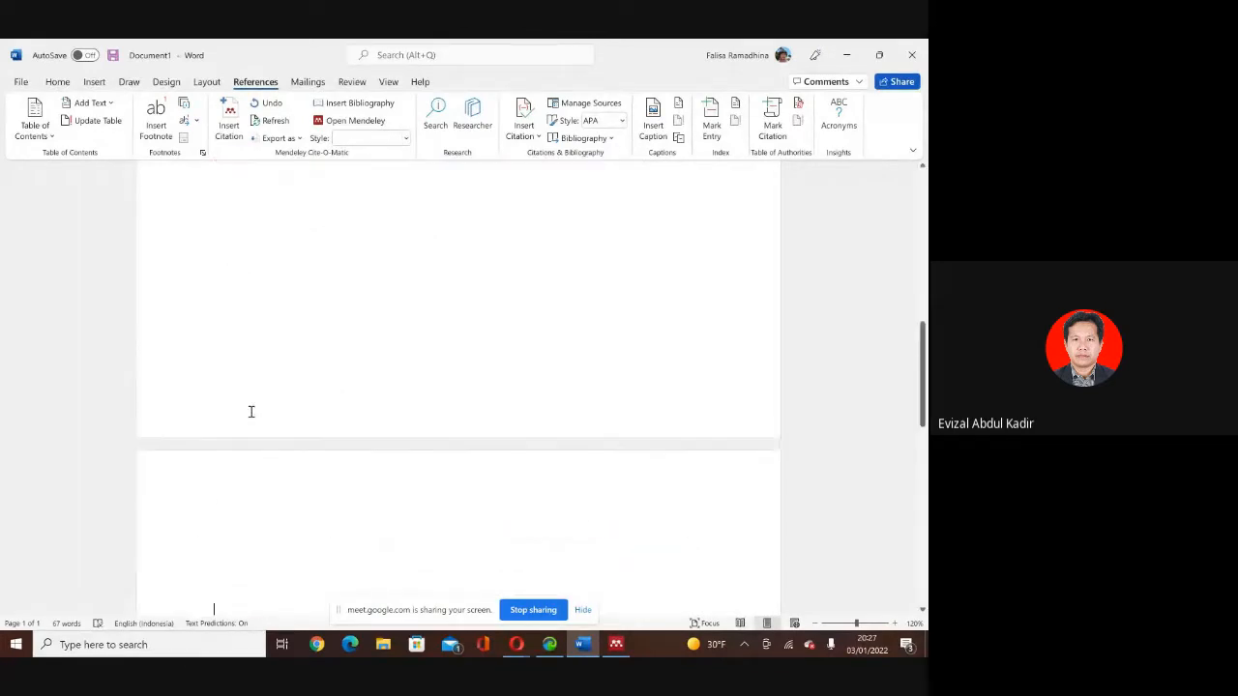
{"action": "scroll", "coordinate": [271, 379], "scroll_direction": "up", "scroll_amount": 4}
{"action": "scroll", "coordinate": [271, 380], "scroll_direction": "up", "scroll_amount": 2}
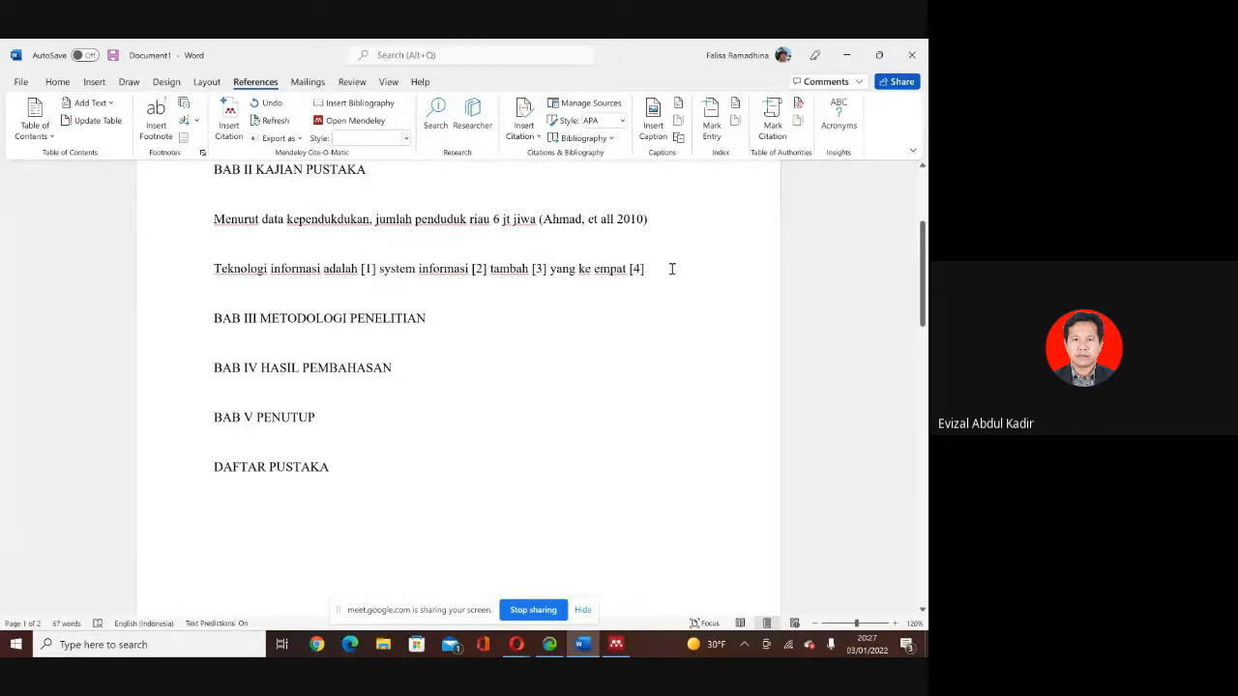
Insert the Mendeley bibliography of the cited papers on the empty line under the DAFTAR PUSTAKA heading.
{"action": "scroll", "coordinate": [613, 332], "scroll_direction": "down", "scroll_amount": 1}
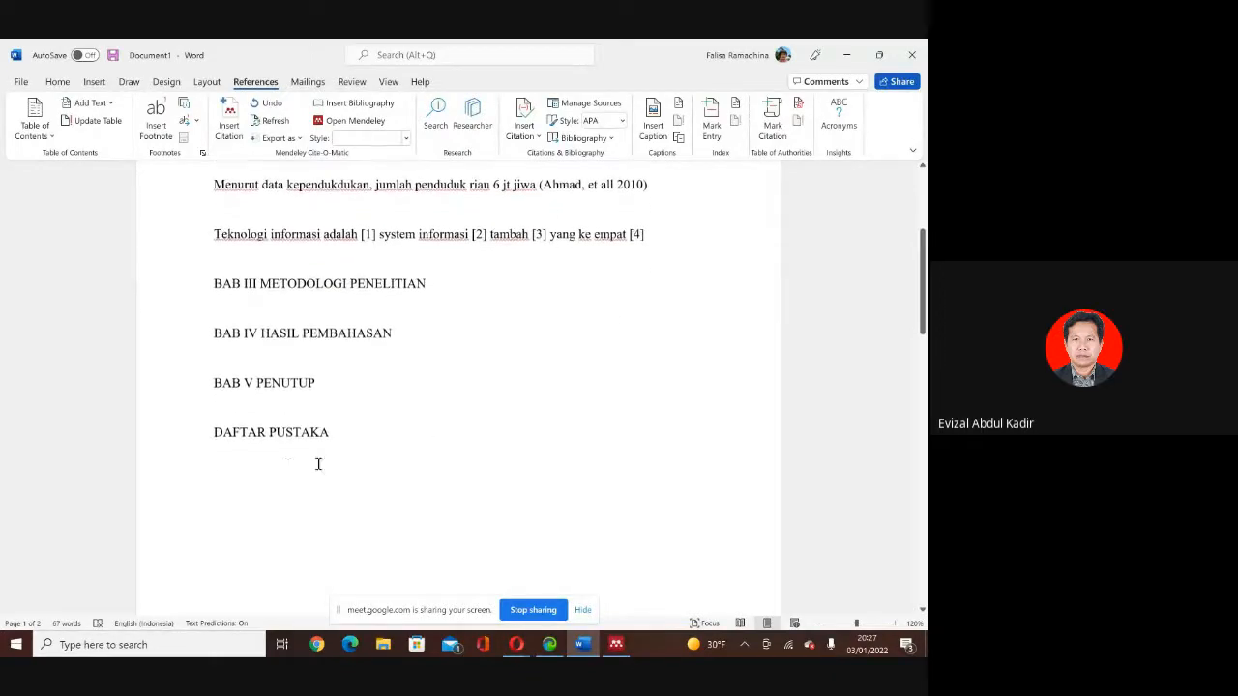
{"action": "scroll", "coordinate": [511, 370], "scroll_direction": "down", "scroll_amount": 1}
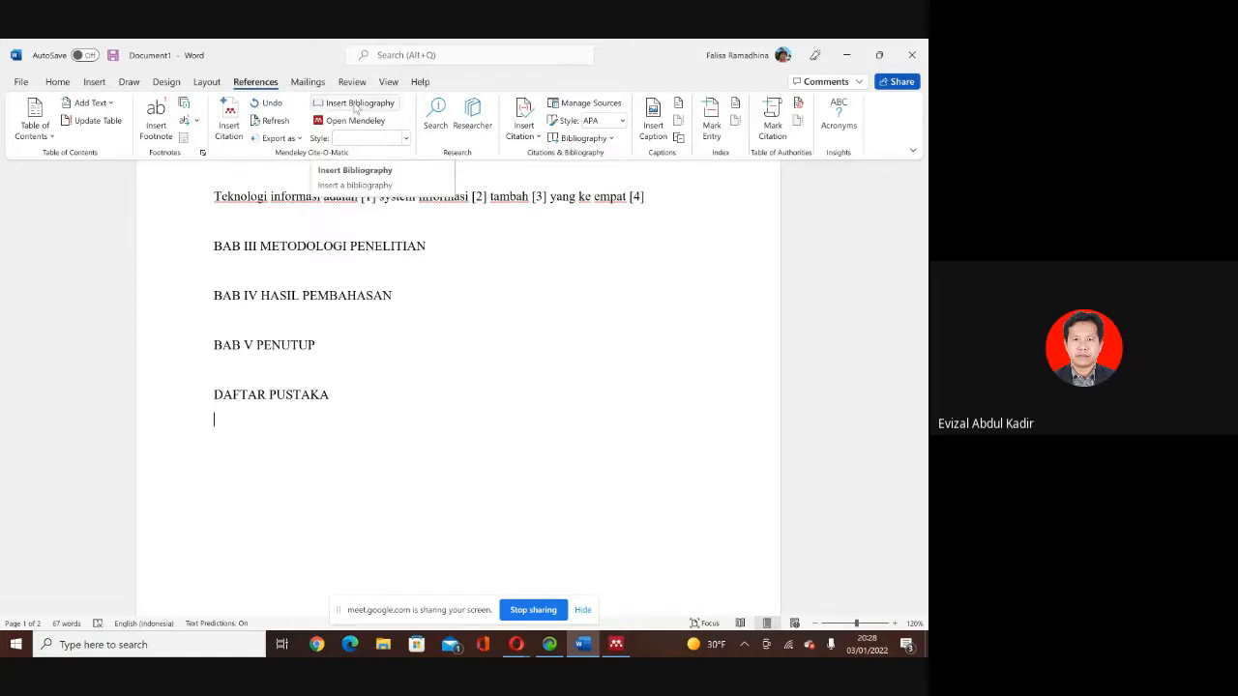
{"action": "left_click", "coordinate": [354, 103]}
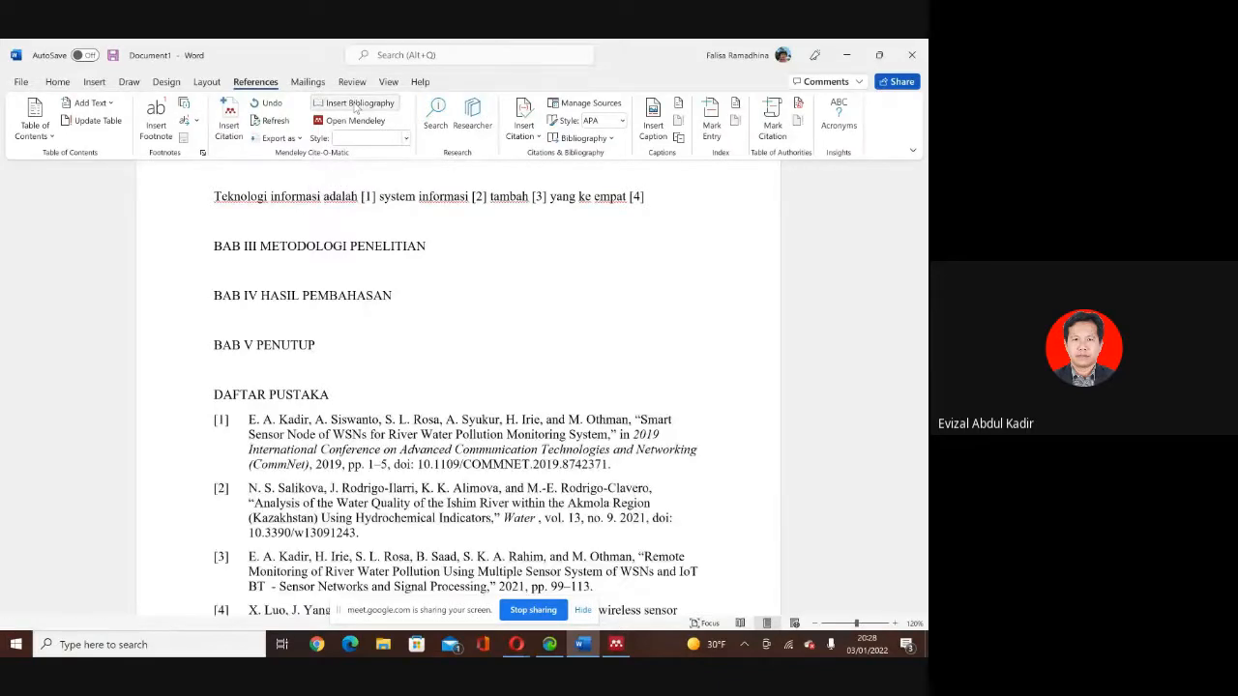
{"action": "scroll", "coordinate": [525, 393], "scroll_direction": "down", "scroll_amount": 2}
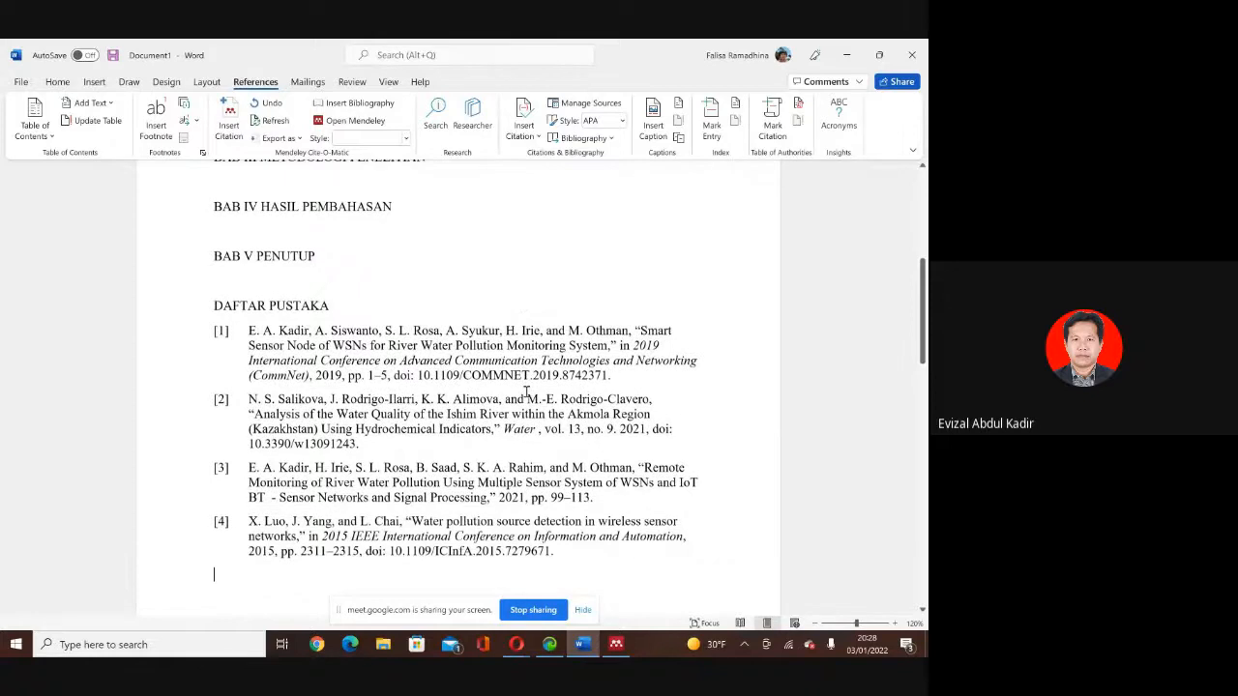
Justify the four reference entries of the bibliography.
{"action": "scroll", "coordinate": [526, 392], "scroll_direction": "down", "scroll_amount": 1}
{"action": "scroll", "coordinate": [526, 392], "scroll_direction": "up", "scroll_amount": 1}
{"action": "scroll", "coordinate": [526, 392], "scroll_direction": "down", "scroll_amount": 1}
{"action": "left_click_drag", "start_coordinate": [163, 350], "coordinate": [253, 580]}
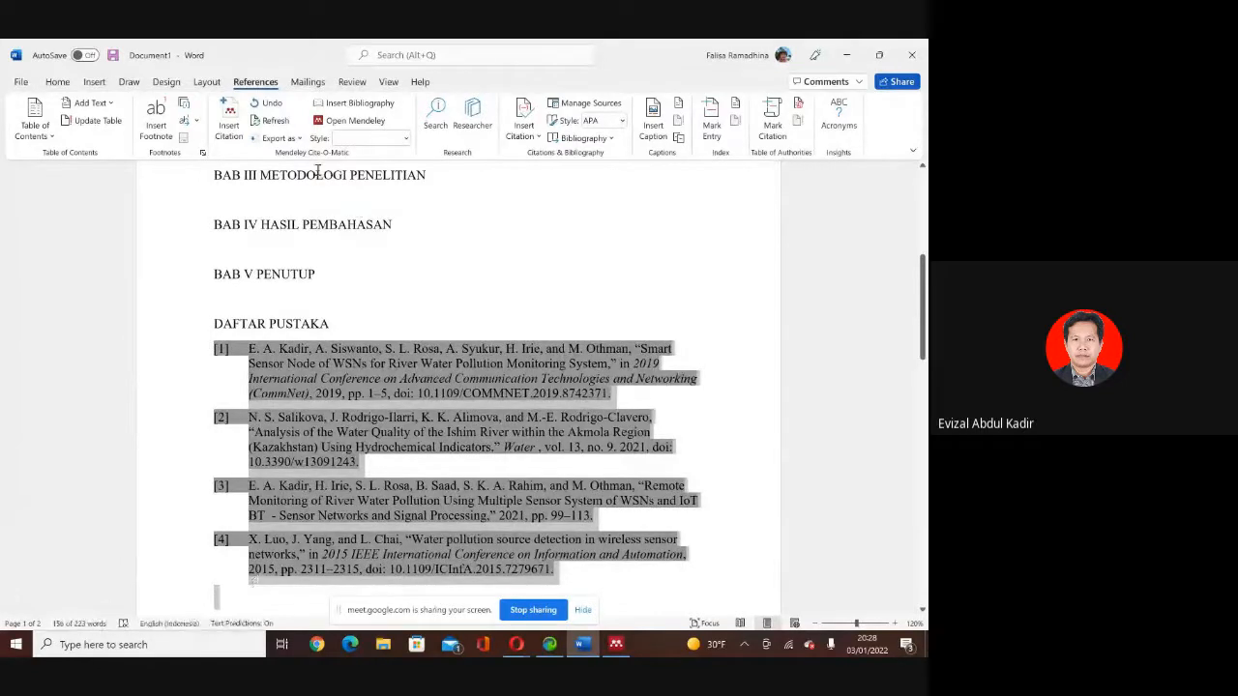
{"action": "left_click", "coordinate": [20, 82]}
{"action": "left_click", "coordinate": [58, 82]}
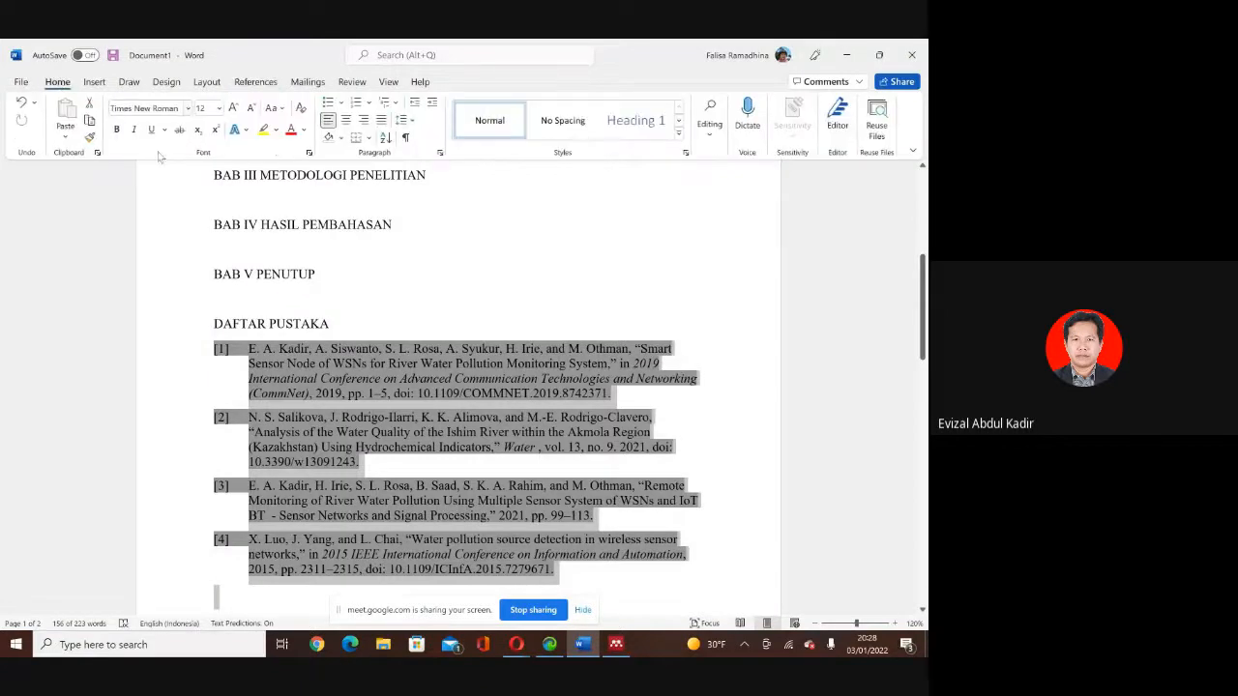
{"action": "left_click", "coordinate": [381, 119]}
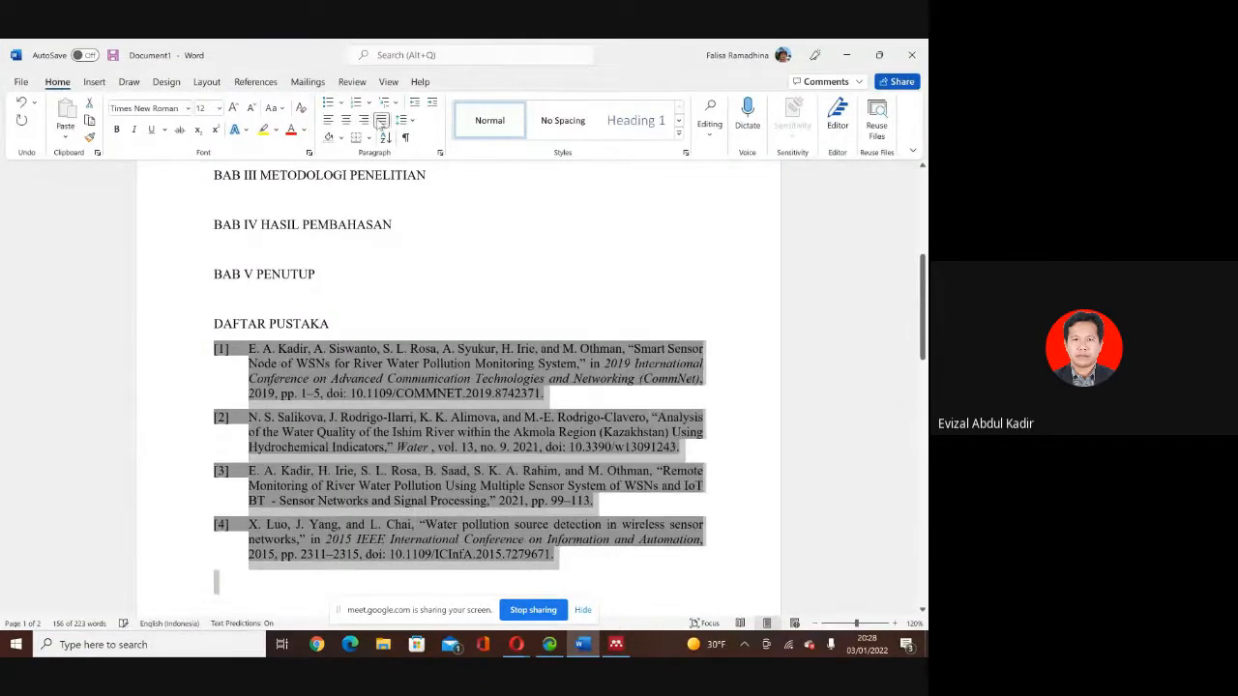
{"action": "left_click", "coordinate": [501, 302]}
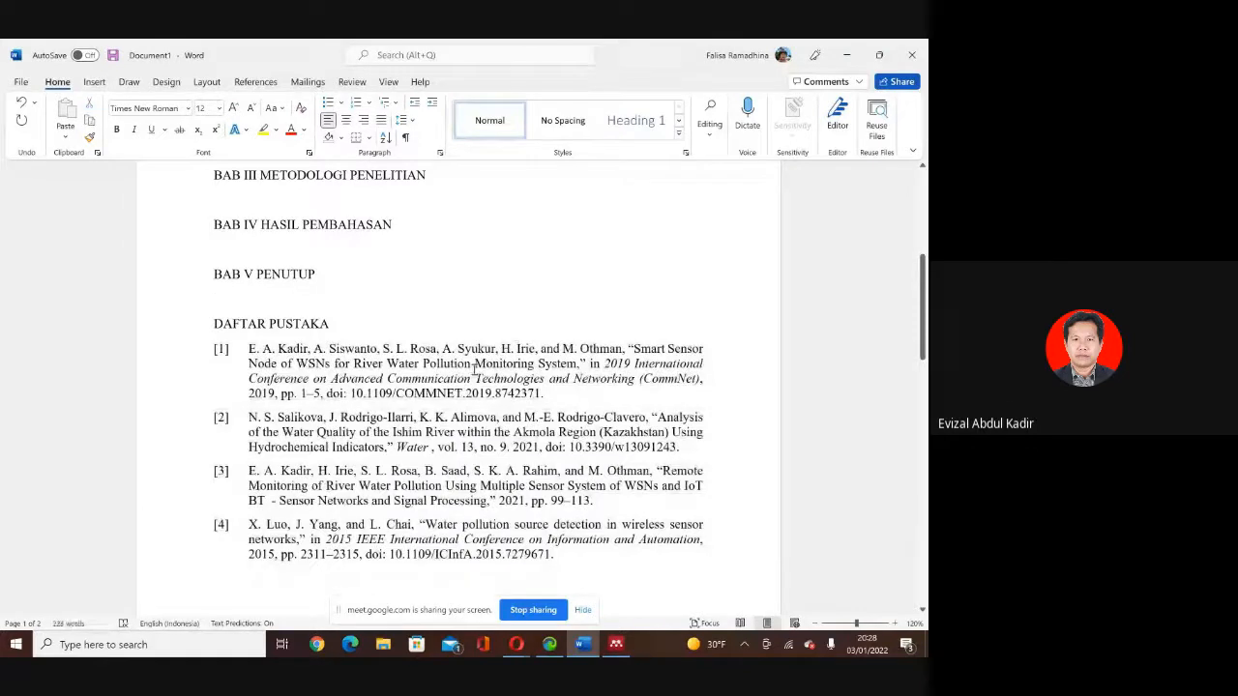
Show the ruler and shift the indent of all bibliography entries slightly to the right.
{"action": "left_click_drag", "start_coordinate": [187, 354], "coordinate": [216, 576]}
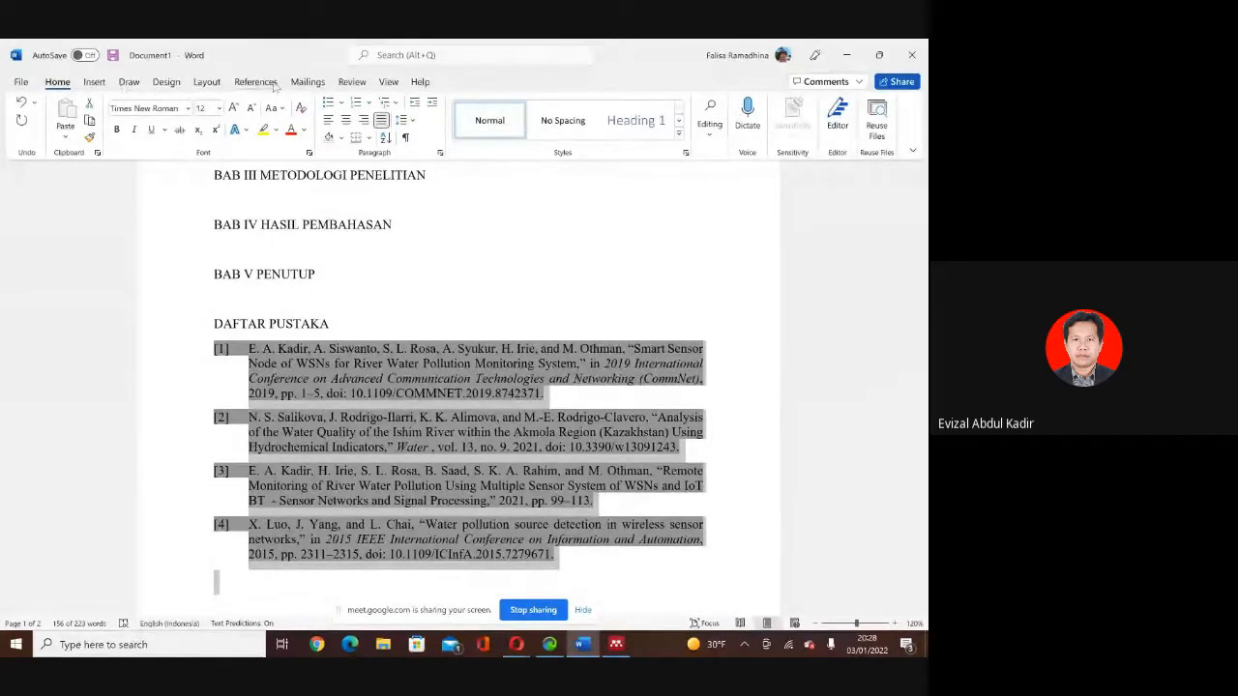
{"action": "left_click", "coordinate": [389, 82]}
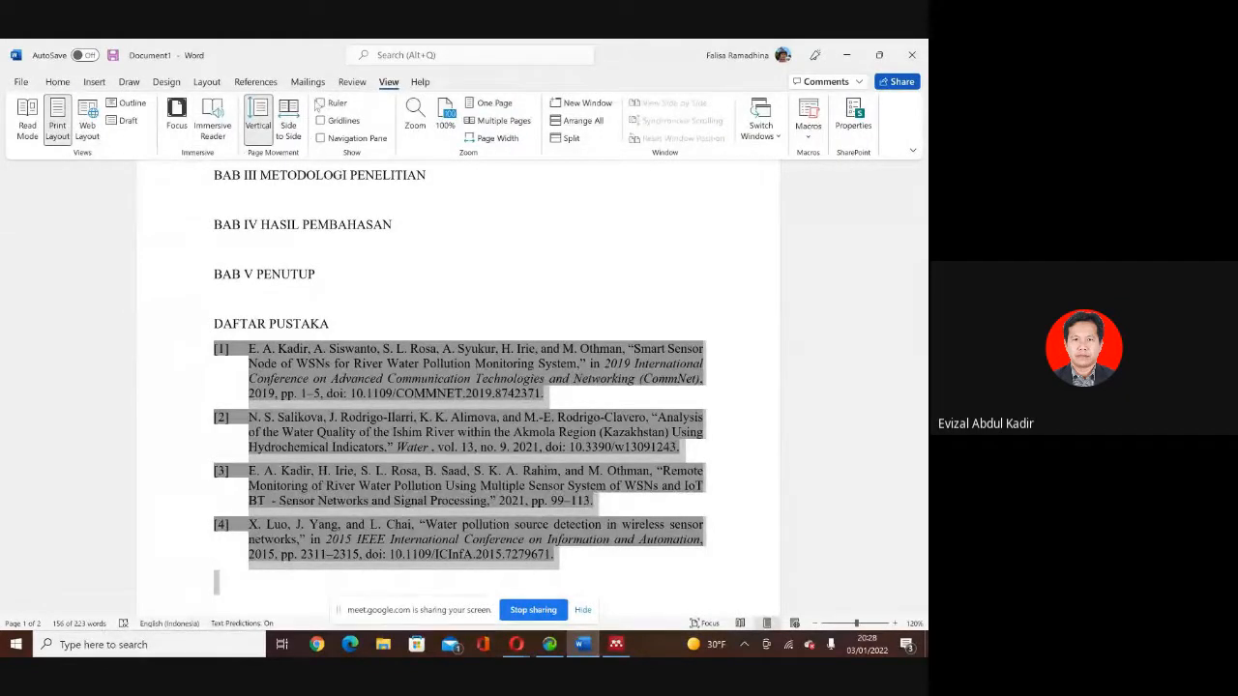
{"action": "left_click", "coordinate": [318, 103]}
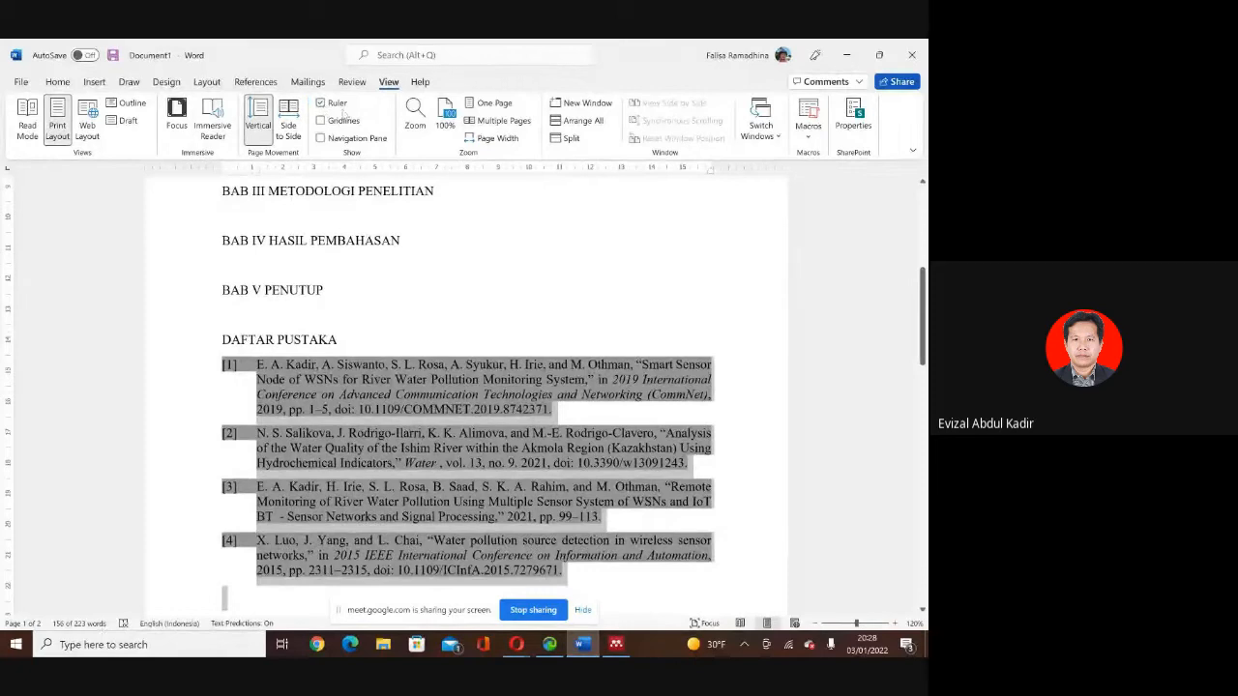
{"action": "left_click", "coordinate": [57, 82]}
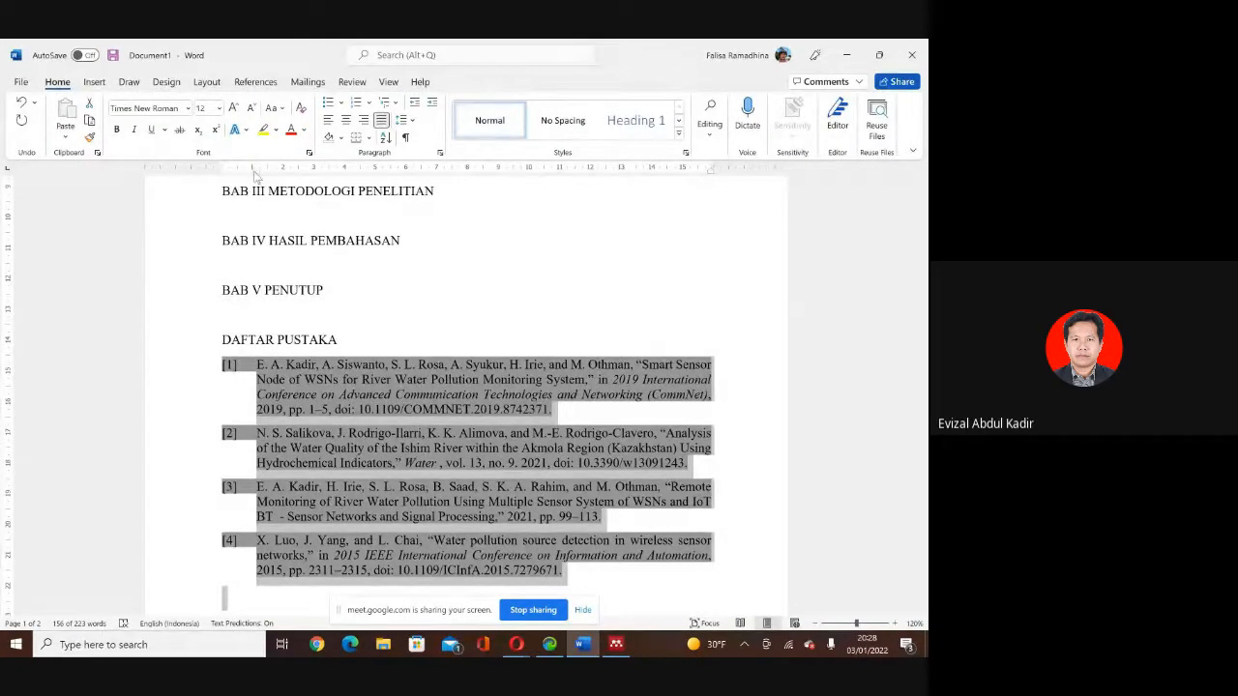
{"action": "left_click_drag", "start_coordinate": [256, 175], "coordinate": [262, 176]}
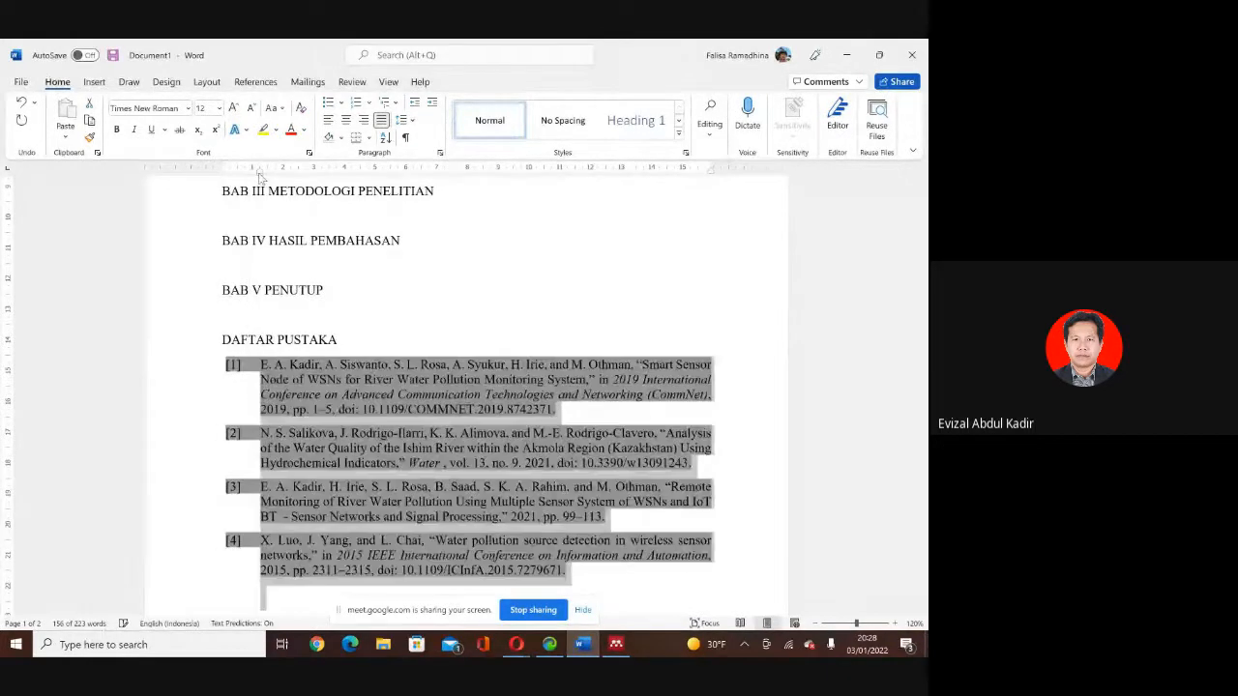
{"action": "left_click", "coordinate": [384, 308]}
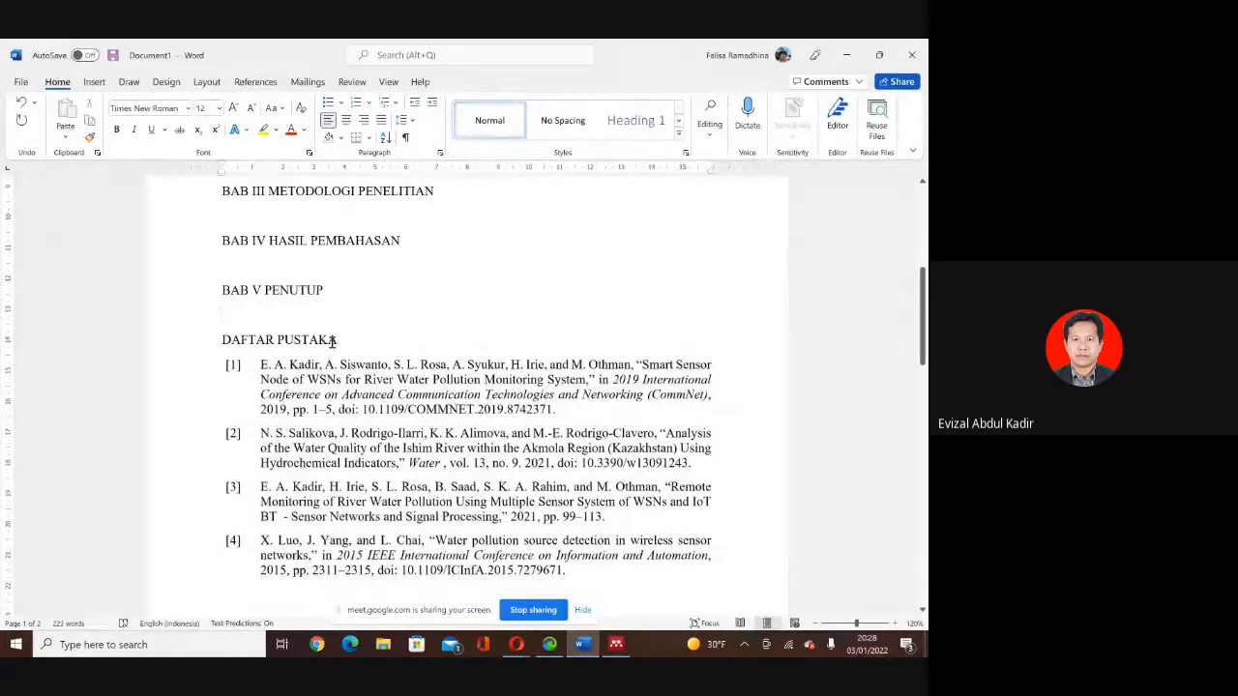
Align the bibliography numbers with the page margin and reduce the entries' hanging indent to about 0.75 cm.
{"action": "left_click_drag", "start_coordinate": [181, 344], "coordinate": [206, 513]}
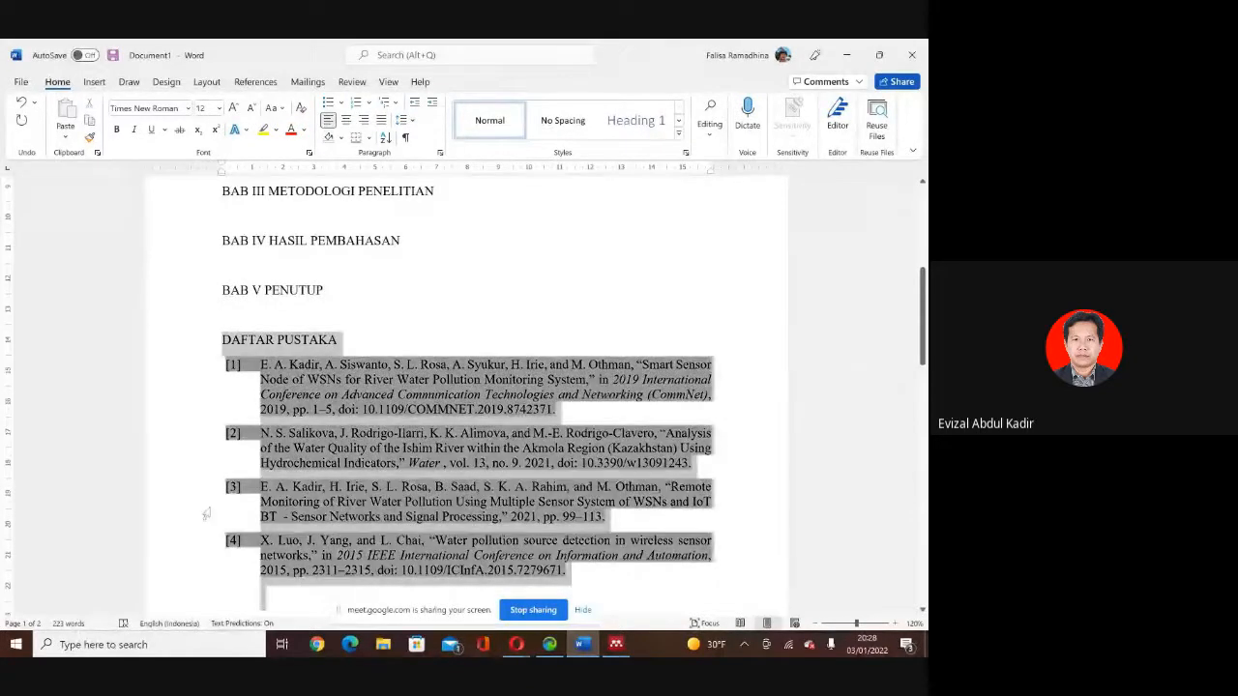
{"action": "left_click", "coordinate": [380, 336]}
{"action": "left_click_drag", "start_coordinate": [192, 372], "coordinate": [237, 583]}
{"action": "key", "text": "ctrl+j"}
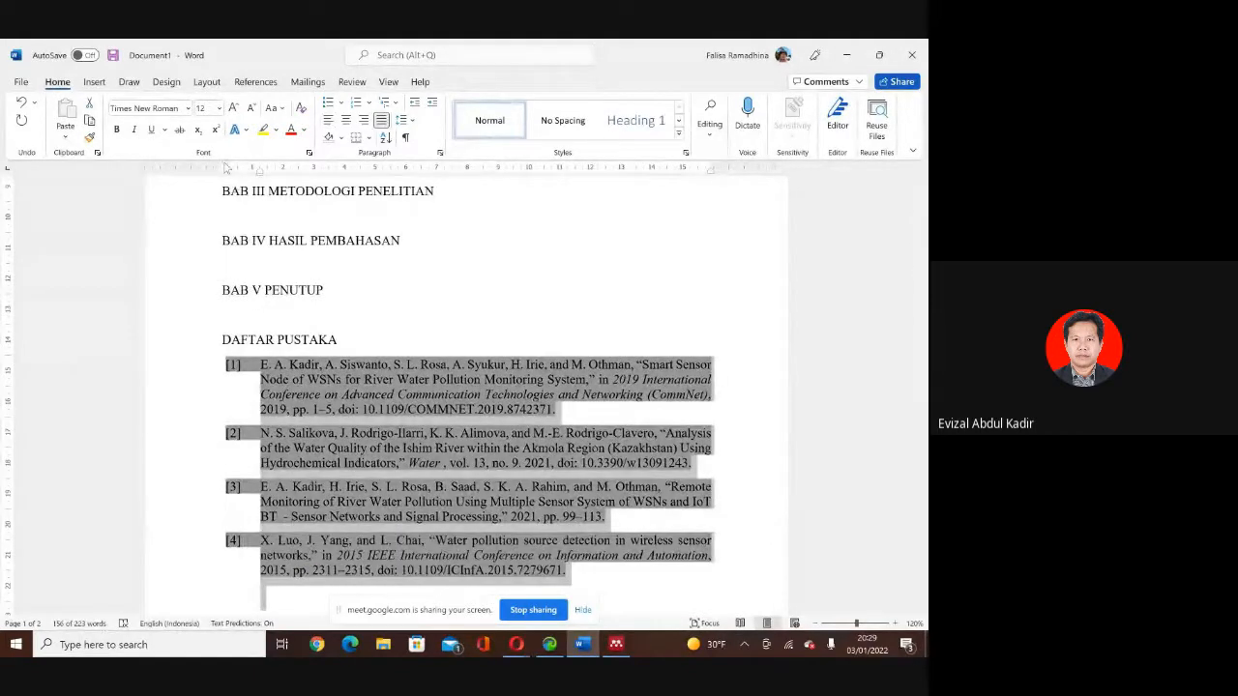
{"action": "left_click_drag", "start_coordinate": [225, 164], "coordinate": [246, 172]}
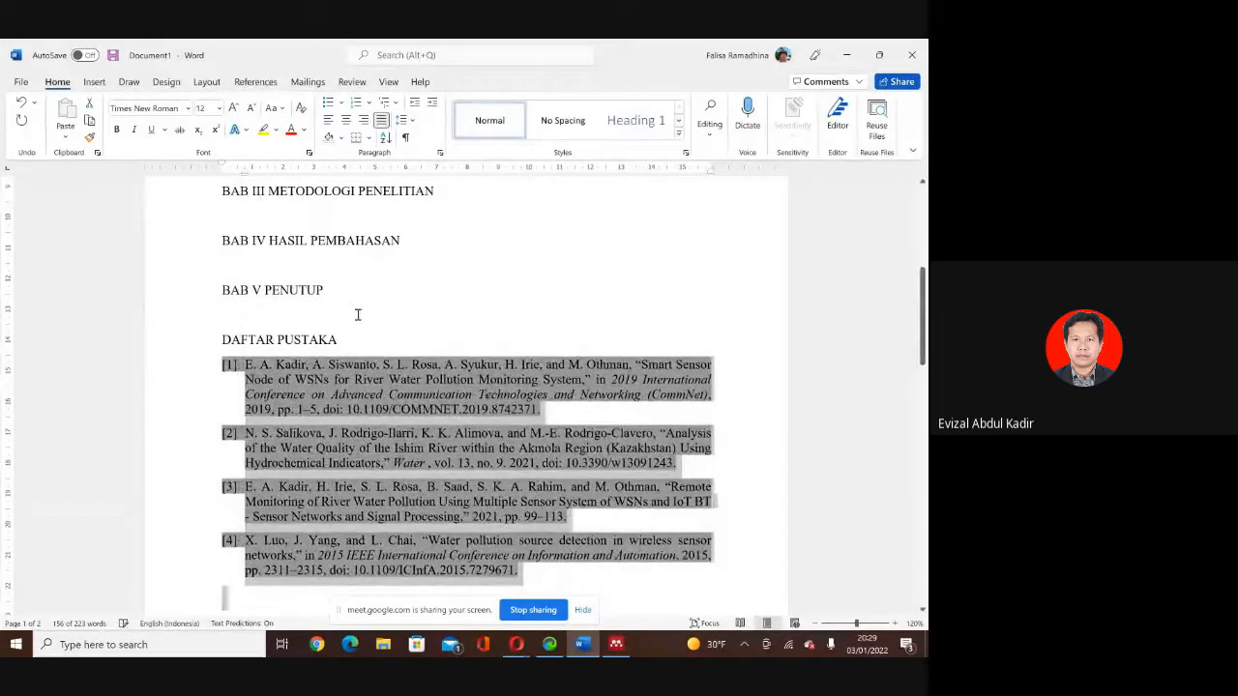
{"action": "left_click", "coordinate": [358, 313]}
Write the name-and-year format note "Nama, tahun" on a line below the bibliography entries.
{"action": "scroll", "coordinate": [358, 312], "scroll_direction": "down", "scroll_amount": 2}
{"action": "scroll", "coordinate": [358, 314], "scroll_direction": "up", "scroll_amount": 4}
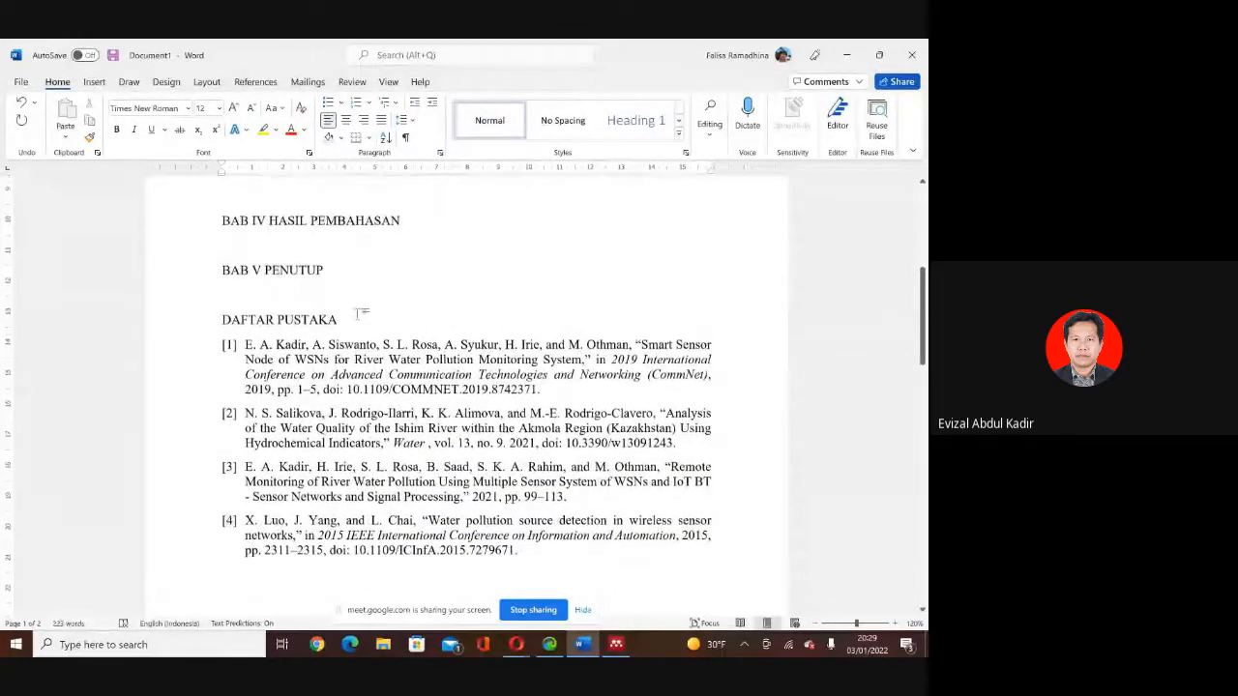
{"action": "scroll", "coordinate": [357, 314], "scroll_direction": "down", "scroll_amount": 4}
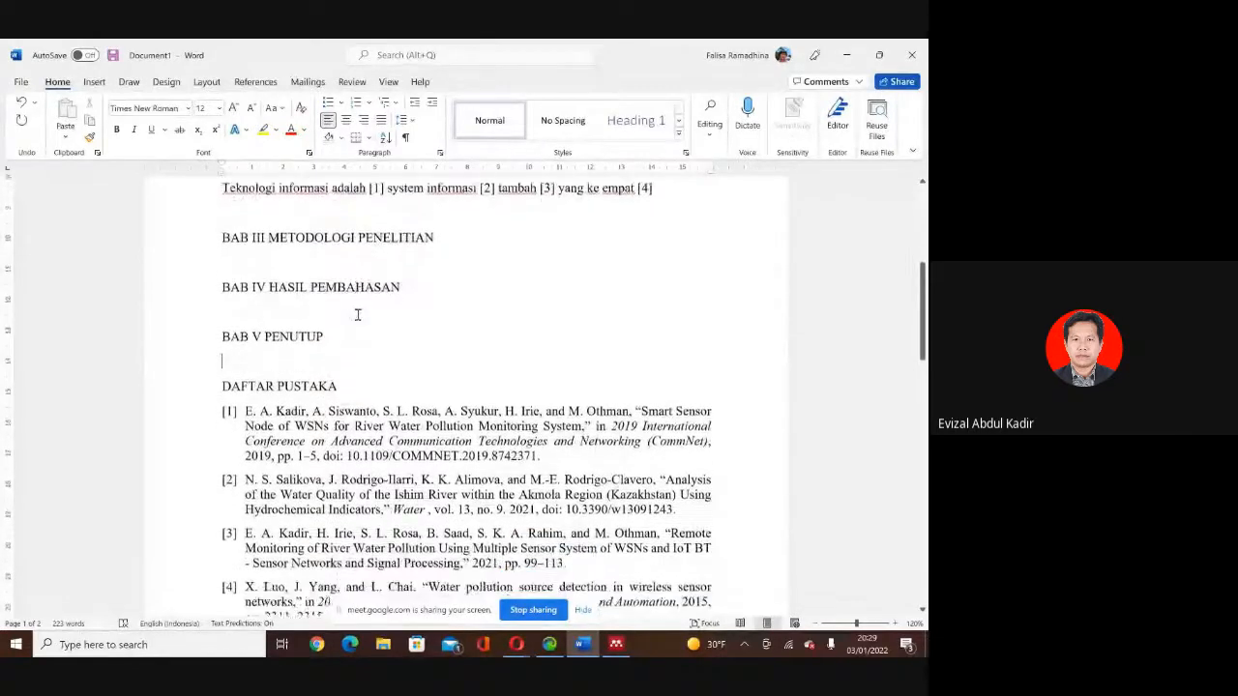
{"action": "scroll", "coordinate": [357, 318], "scroll_direction": "down", "scroll_amount": 1}
{"action": "scroll", "coordinate": [383, 519], "scroll_direction": "up", "scroll_amount": 5}
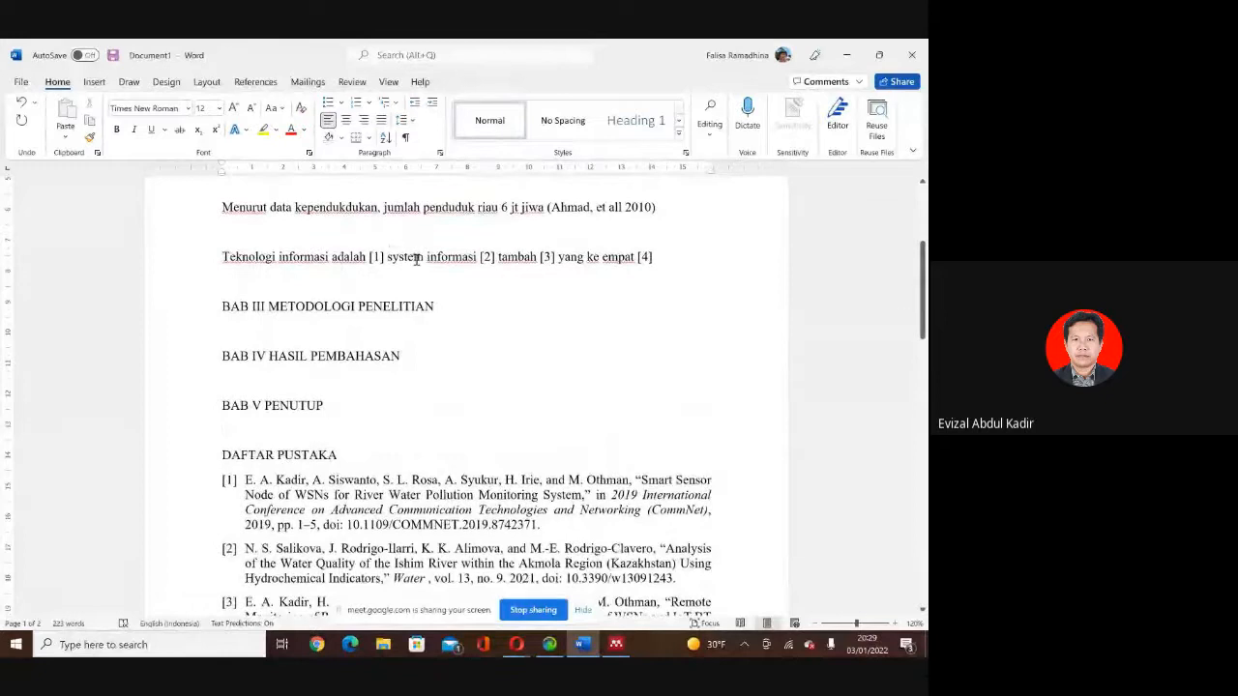
{"action": "left_click", "coordinate": [257, 83]}
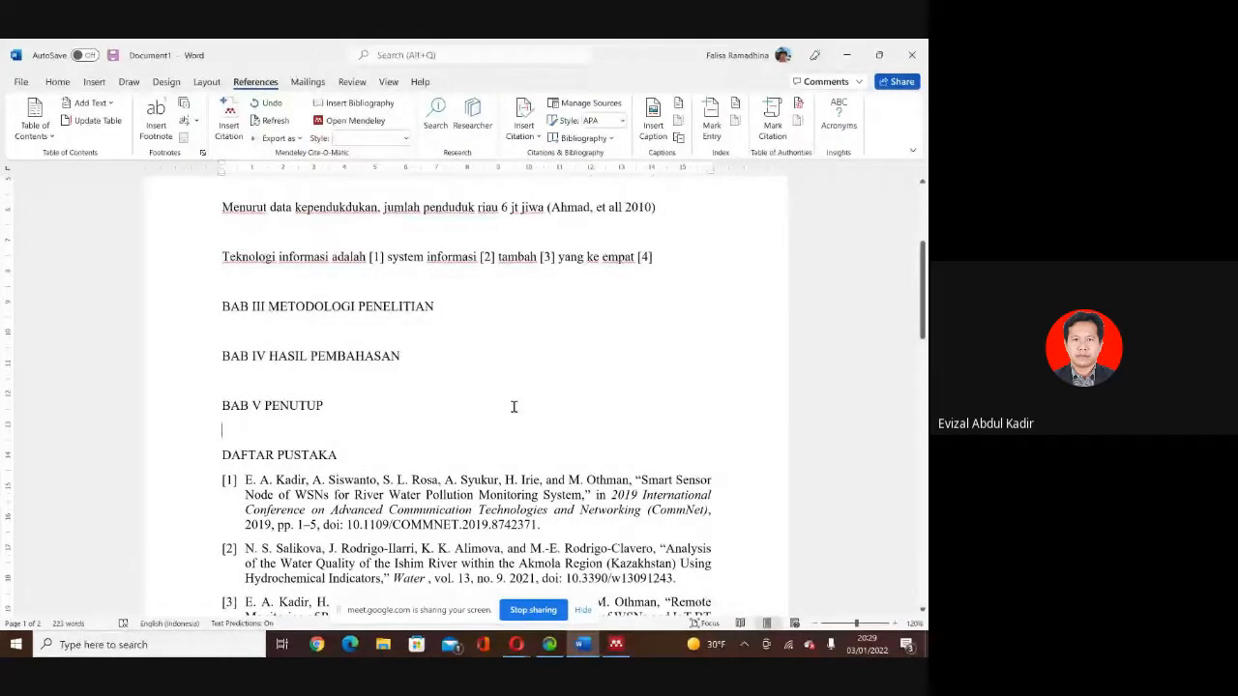
{"action": "scroll", "coordinate": [513, 406], "scroll_direction": "down", "scroll_amount": 5}
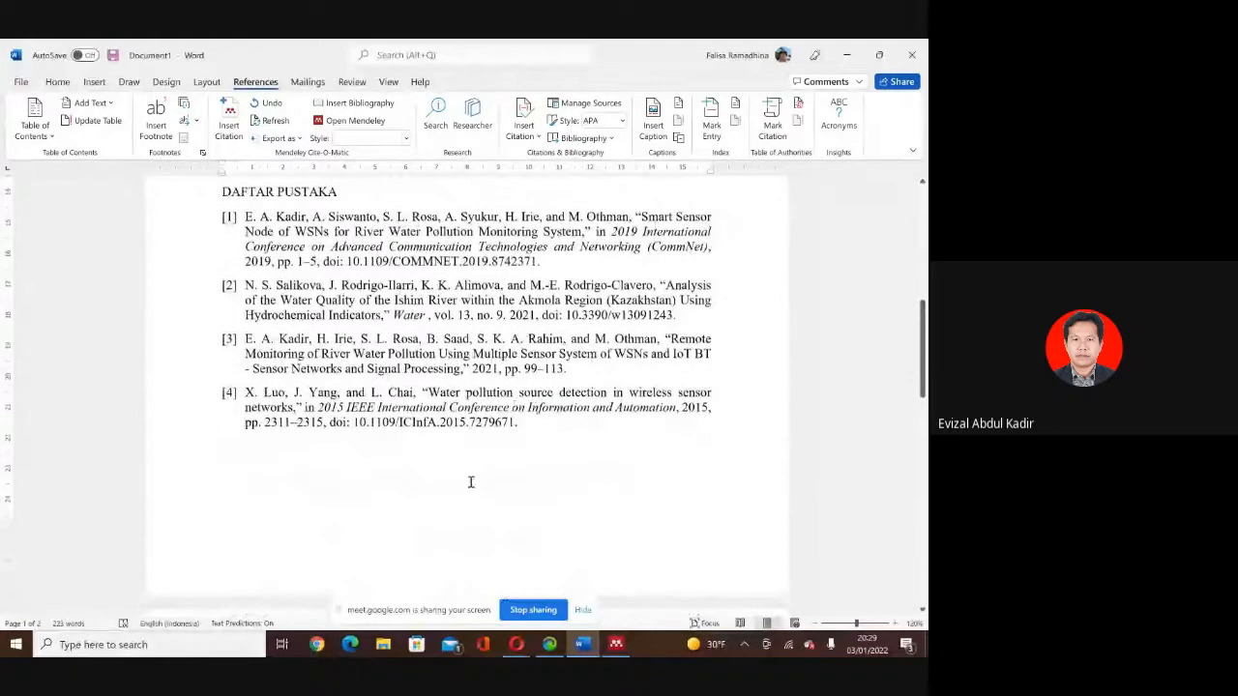
{"action": "type", "text": "Nama "}
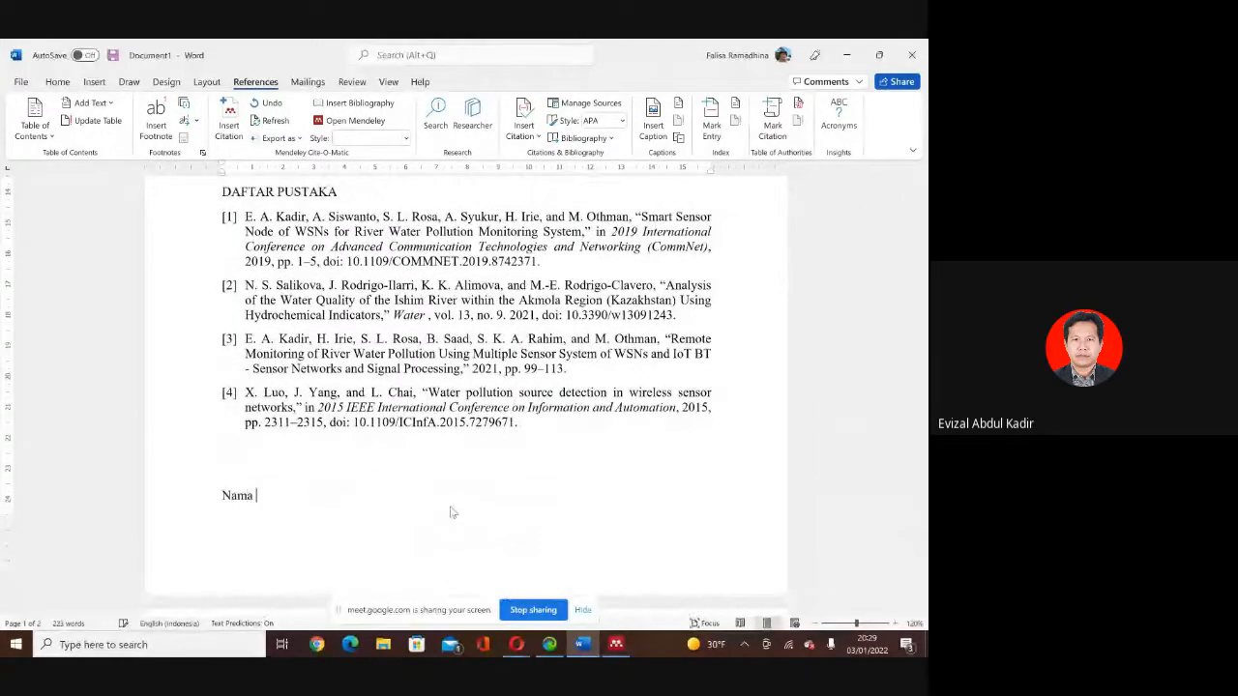
{"action": "type", "text": " tahun"}
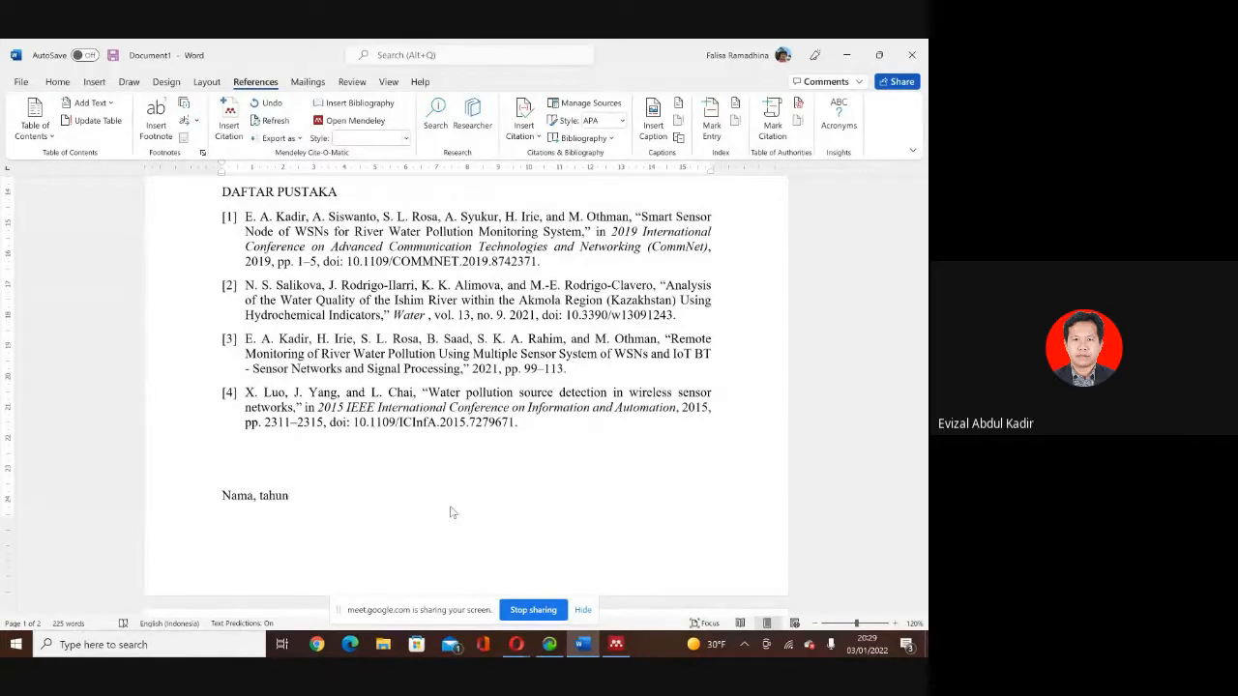
Change the Mendeley citation style of the document to American Psychological Association 7th edition.
{"action": "scroll", "coordinate": [450, 513], "scroll_direction": "up", "scroll_amount": 3}
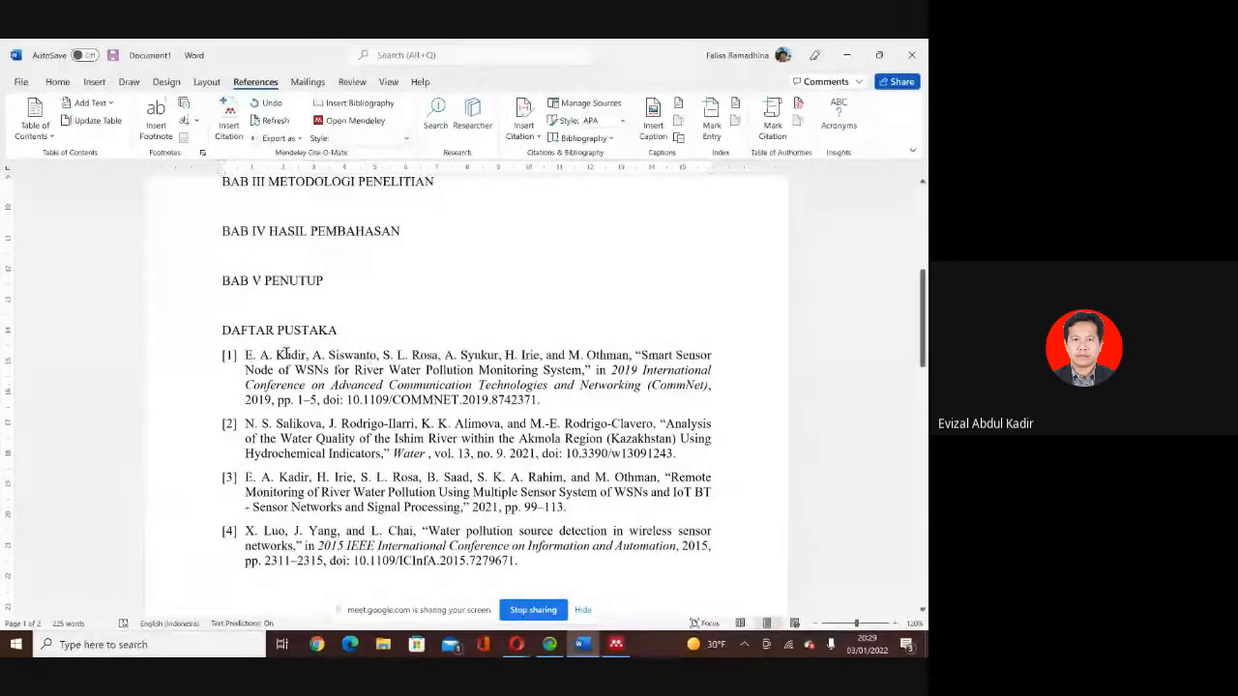
{"action": "scroll", "coordinate": [232, 358], "scroll_direction": "up", "scroll_amount": 2}
{"action": "scroll", "coordinate": [382, 307], "scroll_direction": "down", "scroll_amount": 2}
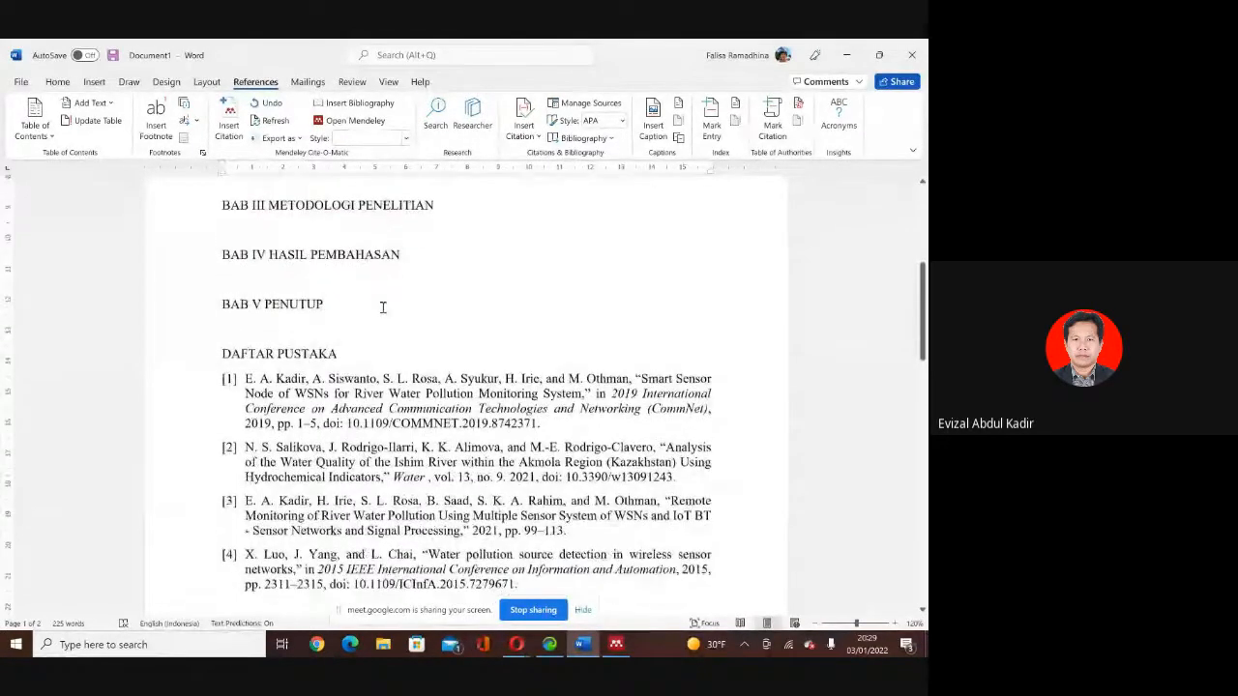
{"action": "scroll", "coordinate": [383, 307], "scroll_direction": "up", "scroll_amount": 1}
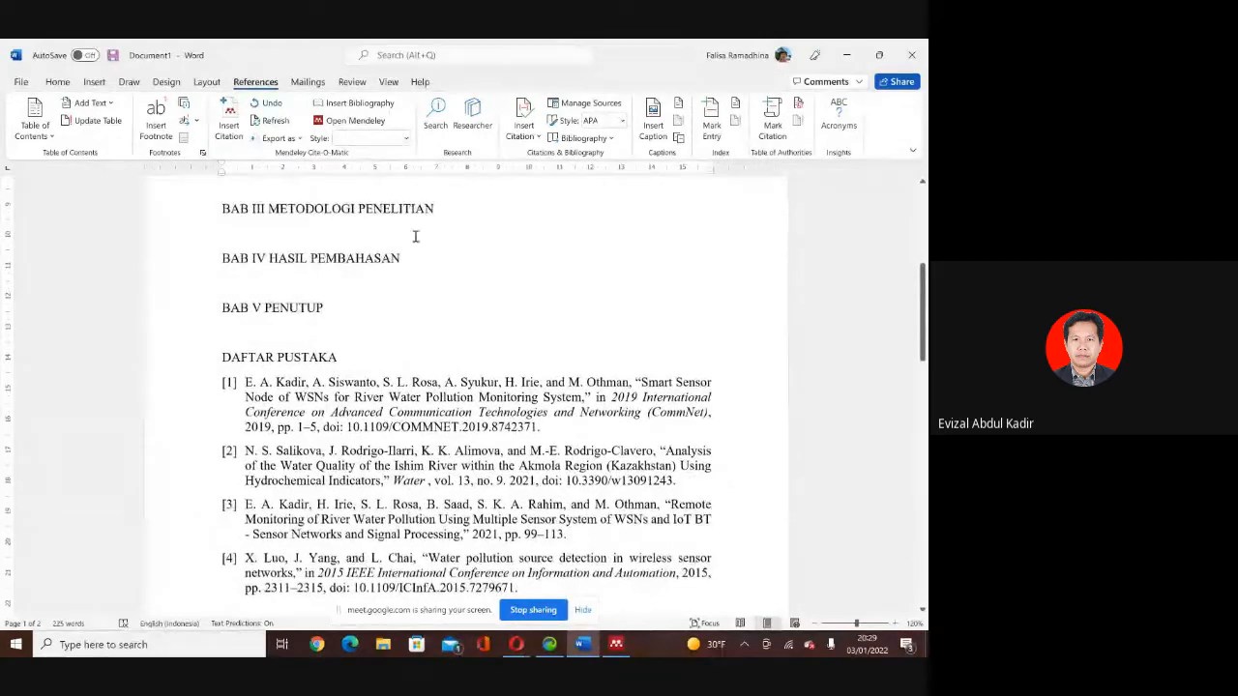
{"action": "left_click", "coordinate": [406, 138]}
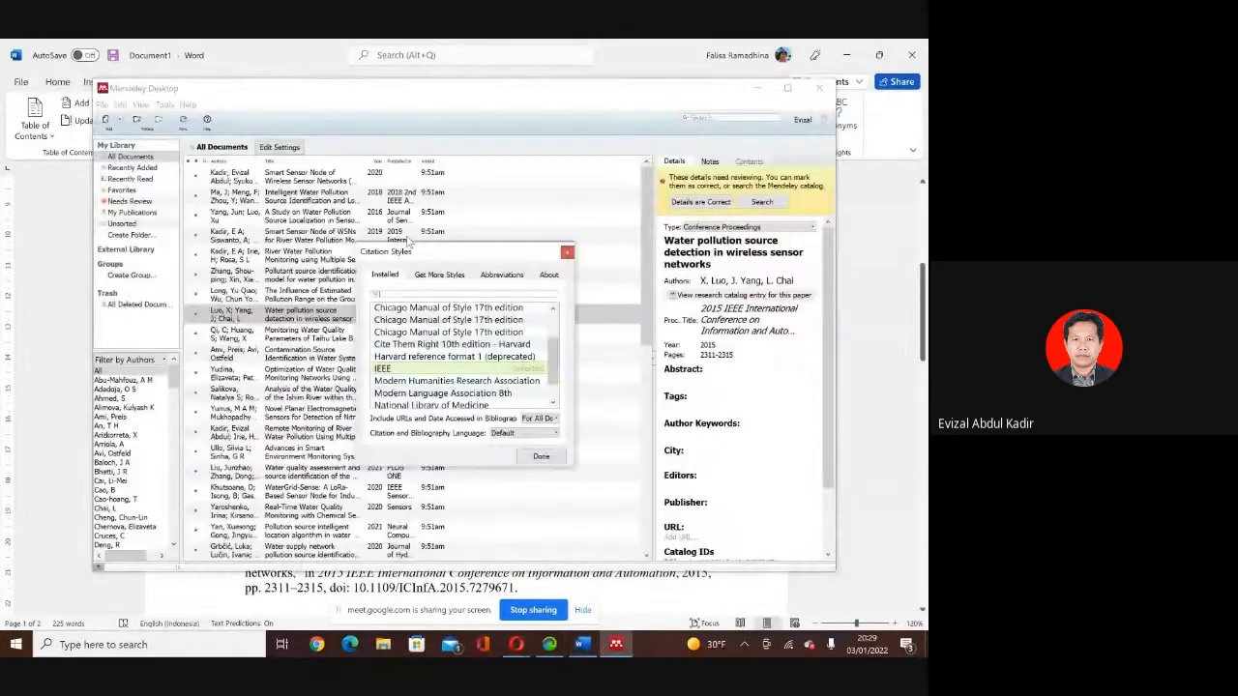
{"action": "scroll", "coordinate": [442, 362], "scroll_direction": "up", "scroll_amount": 2}
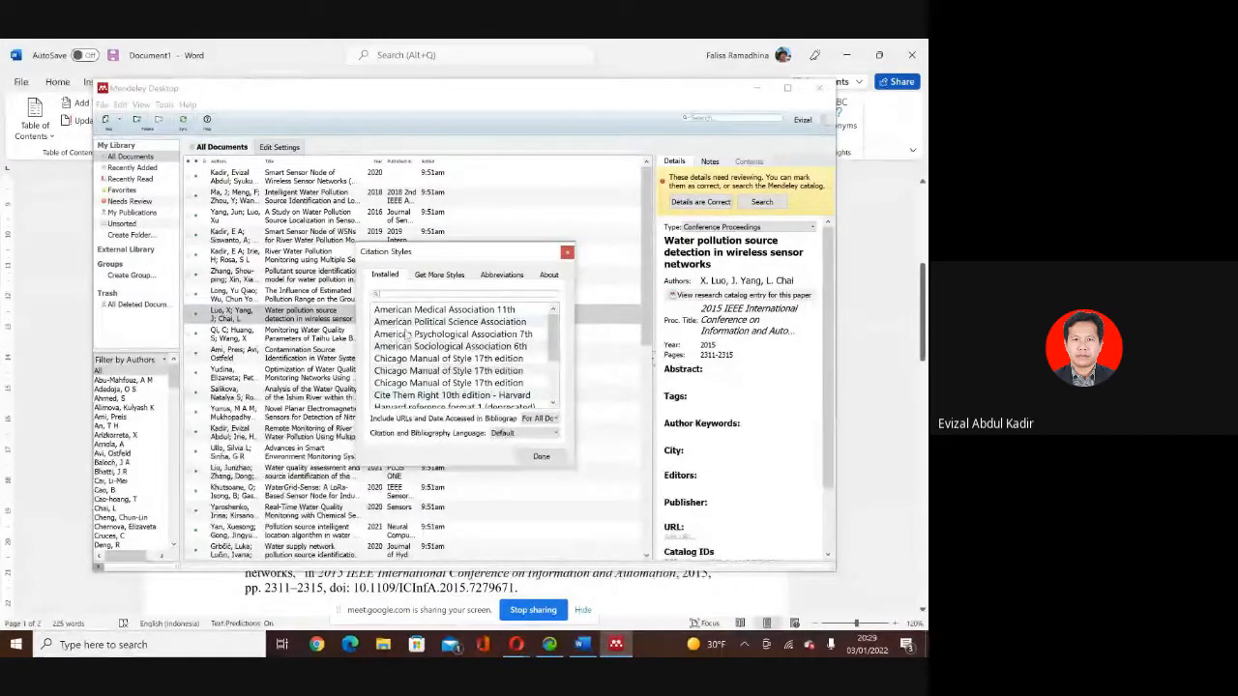
{"action": "left_click", "coordinate": [411, 335]}
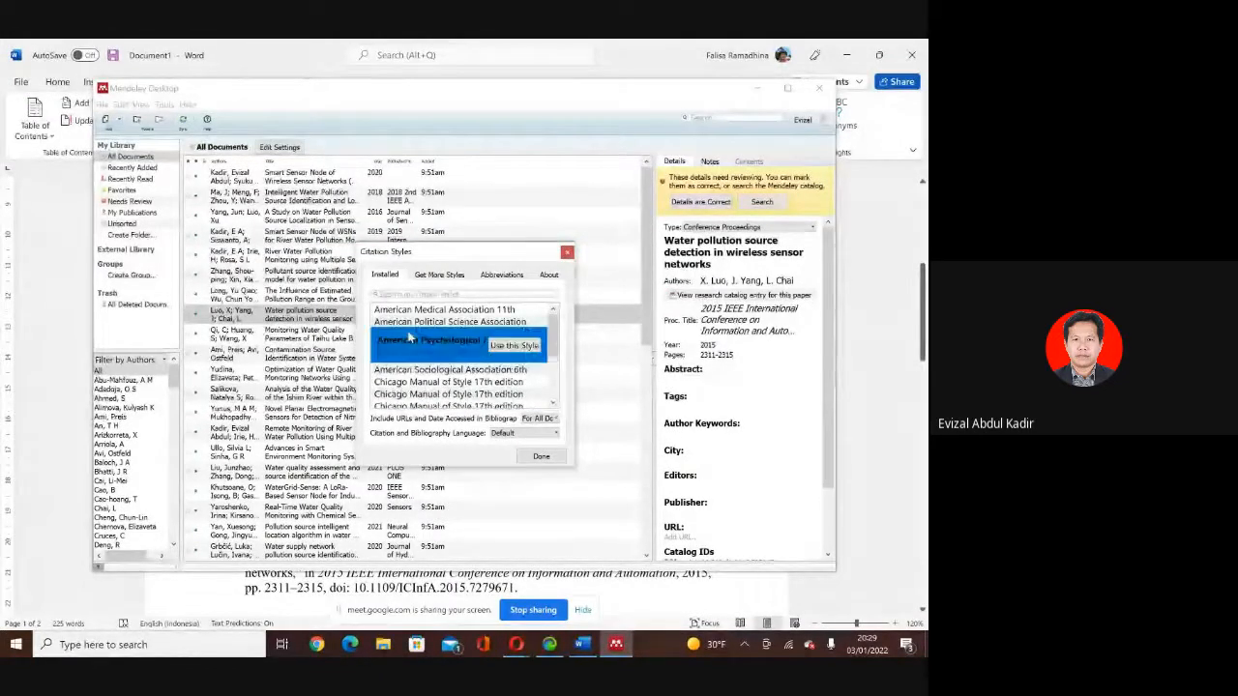
{"action": "left_click", "coordinate": [515, 348]}
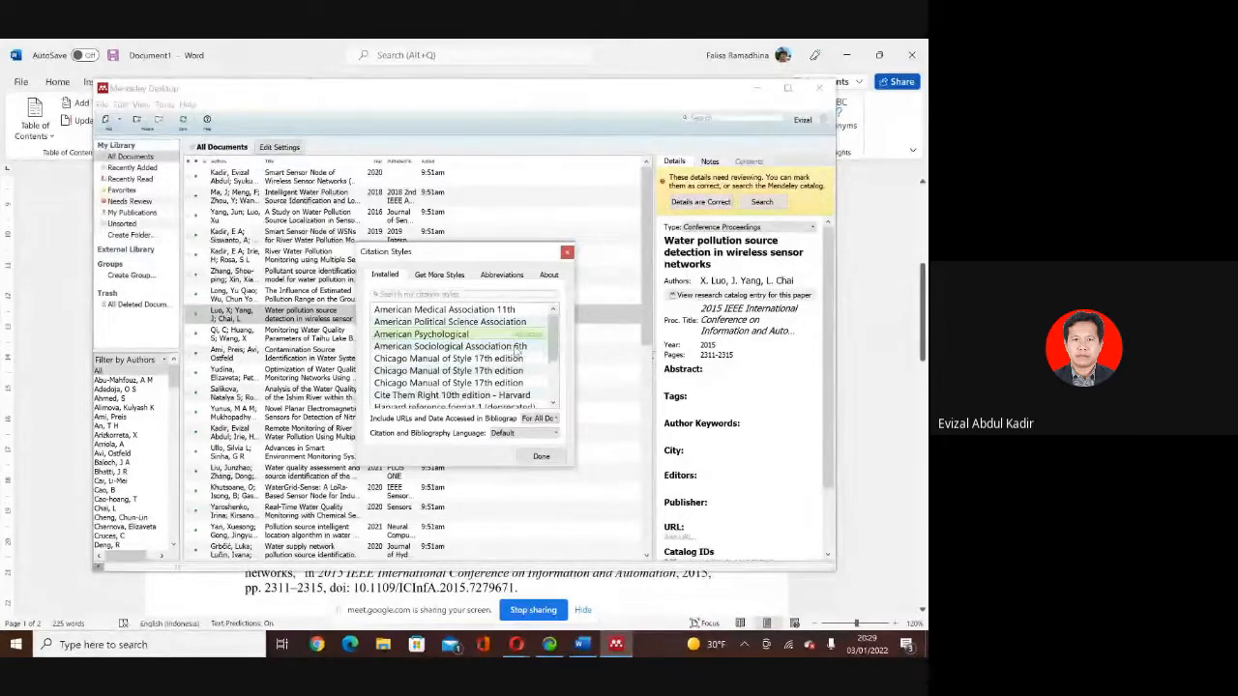
{"action": "left_click", "coordinate": [542, 457]}
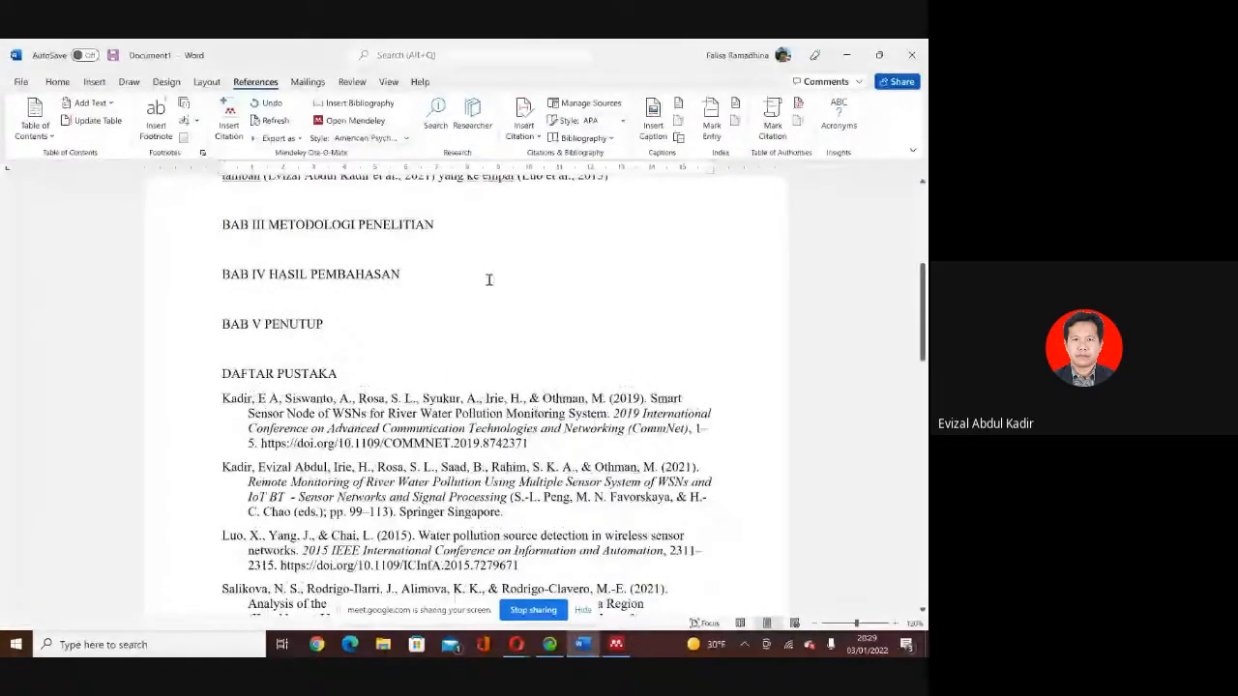
Compare the restyled in-text citations in BAB II with the entries under DAFTAR PUSTAKA.
{"action": "scroll", "coordinate": [429, 359], "scroll_direction": "down", "scroll_amount": 2}
{"action": "scroll", "coordinate": [298, 474], "scroll_direction": "up", "scroll_amount": 1}
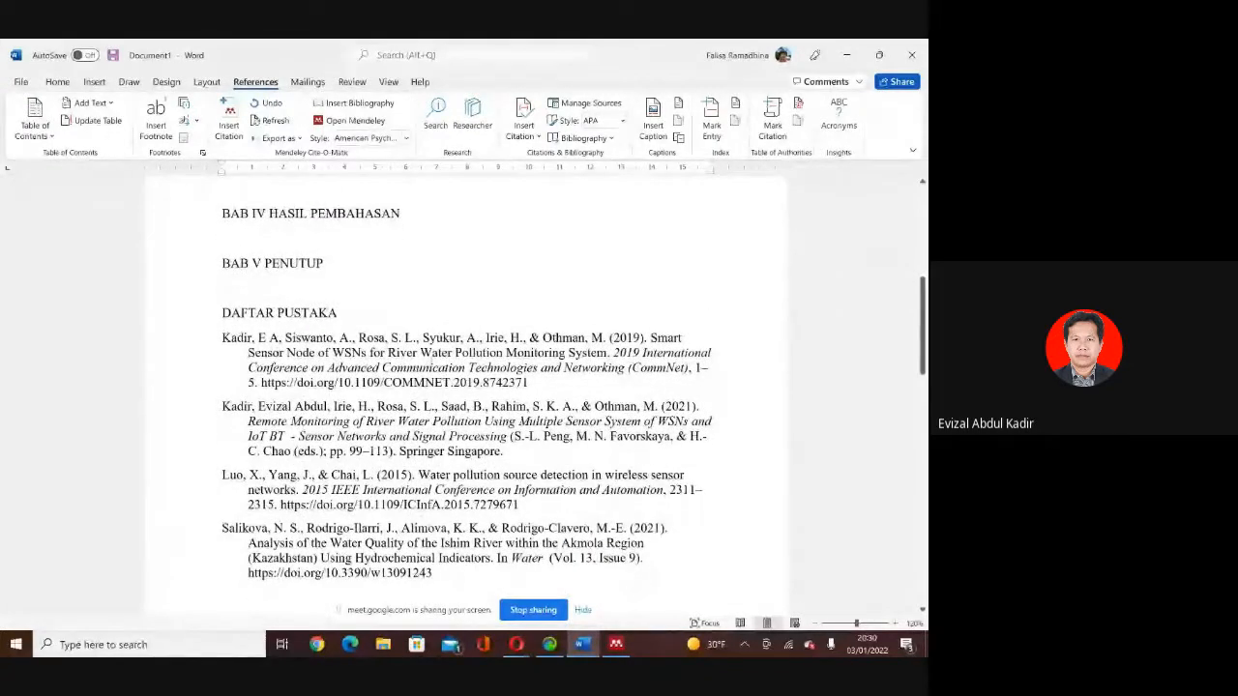
{"action": "scroll", "coordinate": [461, 311], "scroll_direction": "up", "scroll_amount": 4}
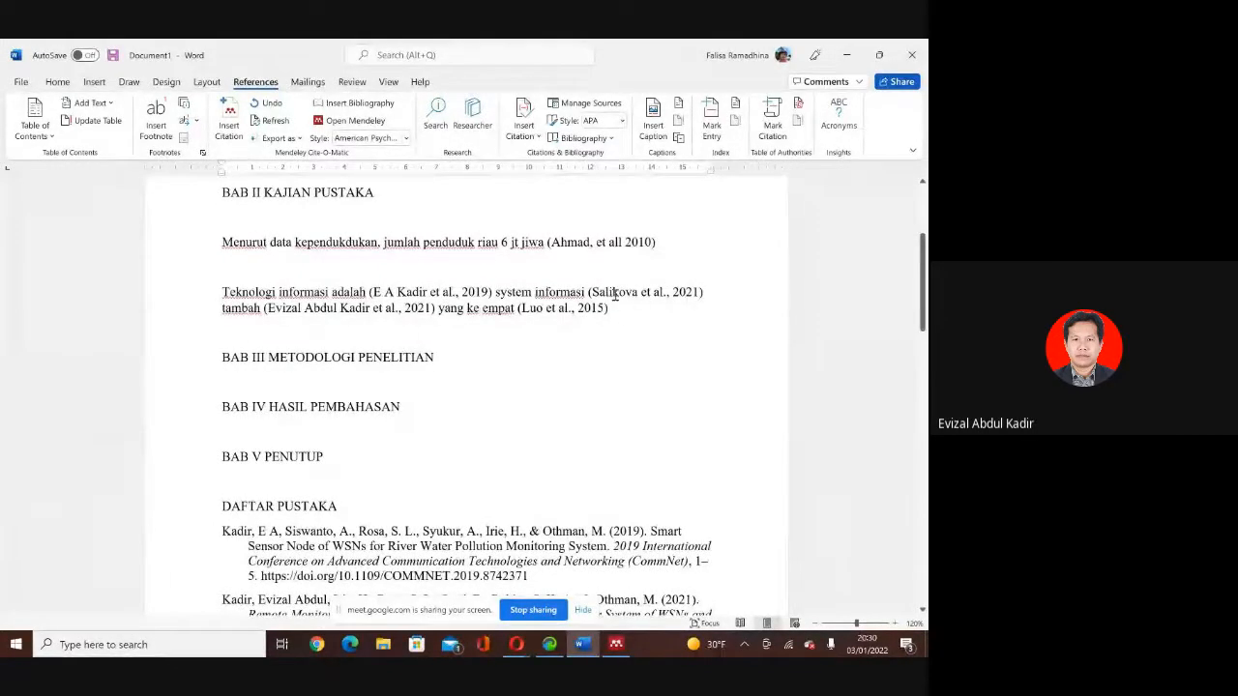
{"action": "scroll", "coordinate": [643, 298], "scroll_direction": "down", "scroll_amount": 2}
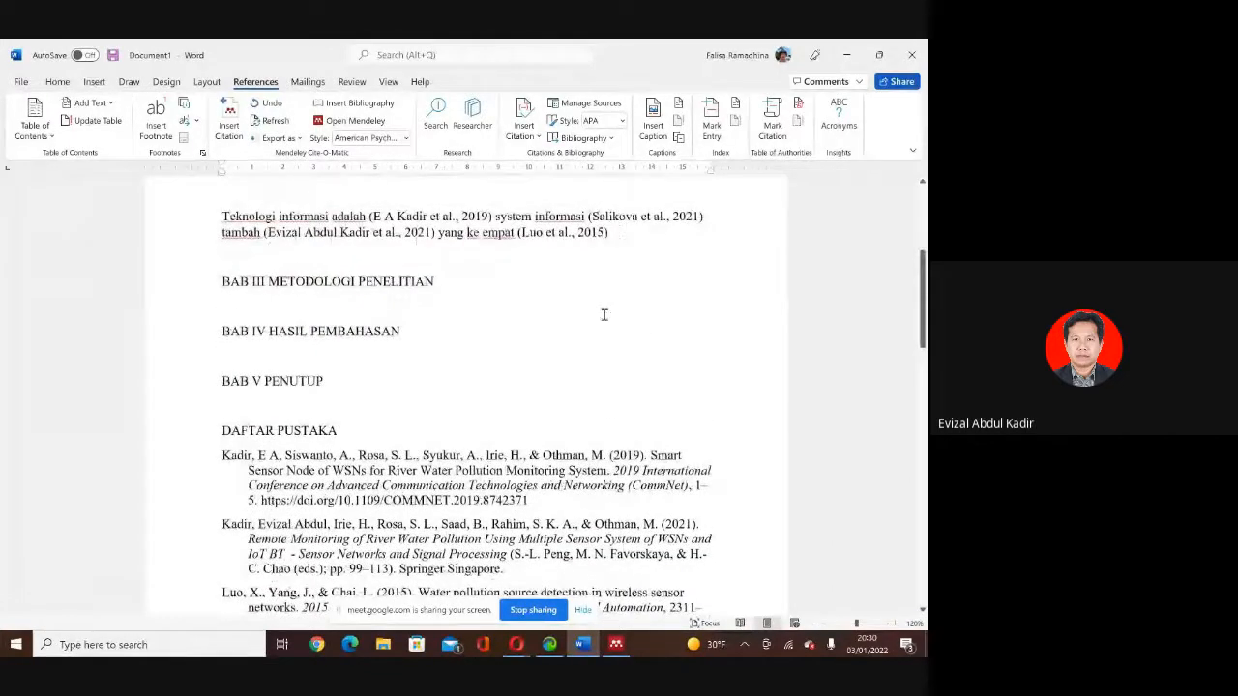
Examine the author-year entries under DAFTAR PUSTAKA and match them to the APA citations in the BAB II paragraph.
{"action": "scroll", "coordinate": [603, 314], "scroll_direction": "down", "scroll_amount": 4}
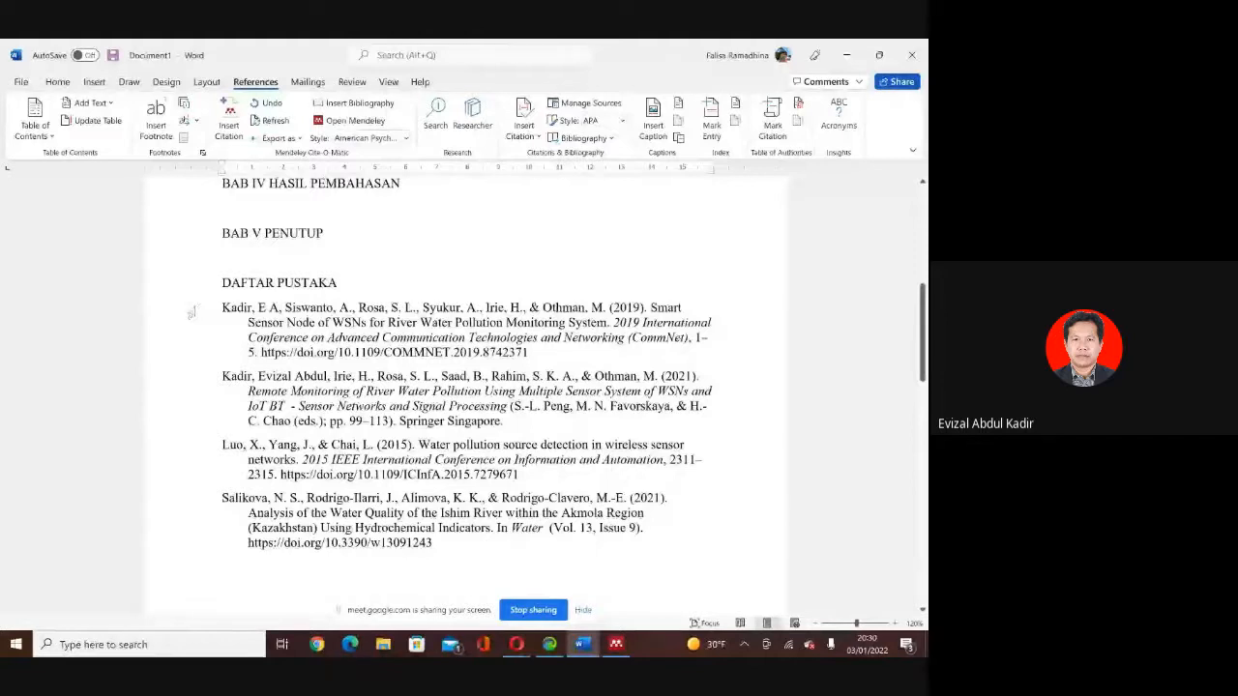
{"action": "left_click_drag", "start_coordinate": [221, 306], "coordinate": [435, 546]}
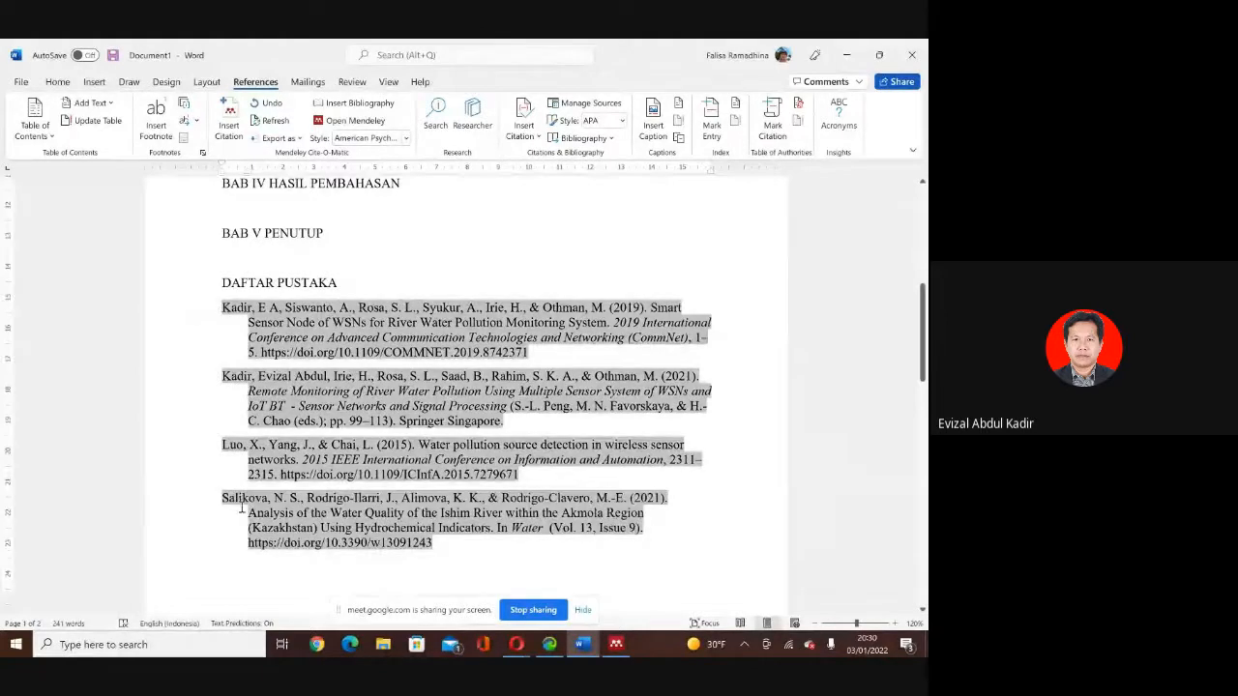
{"action": "left_click", "coordinate": [287, 592]}
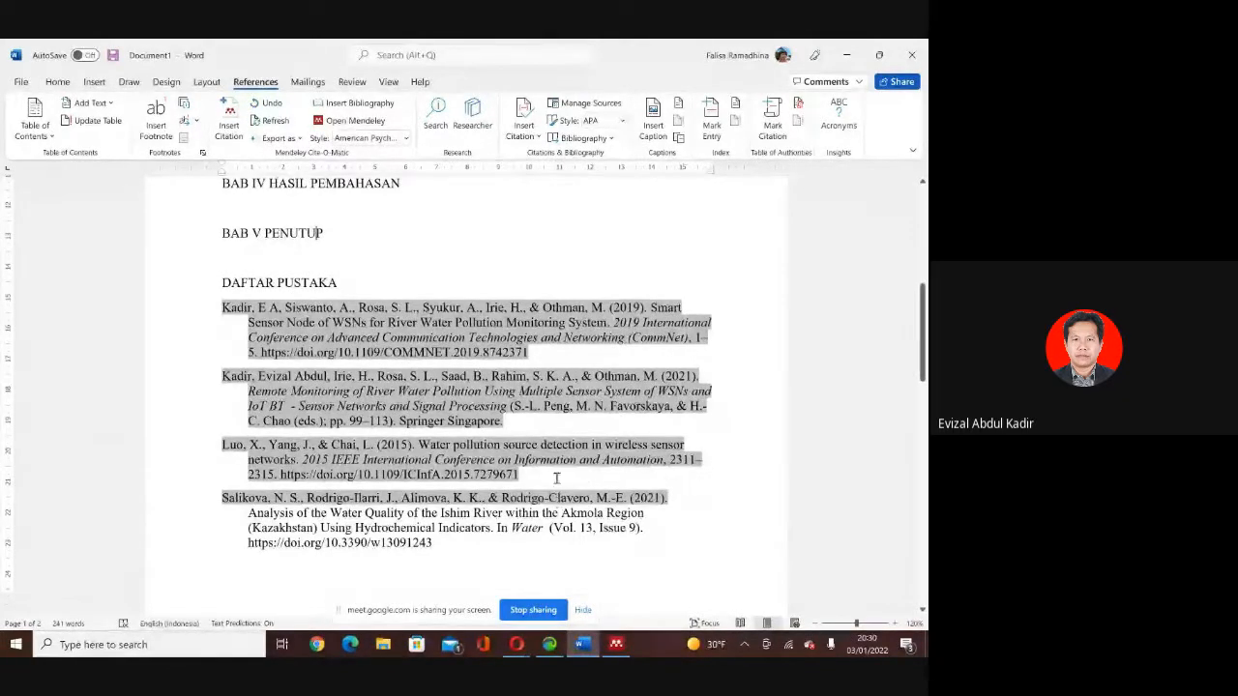
{"action": "scroll", "coordinate": [547, 260], "scroll_direction": "up", "scroll_amount": 4}
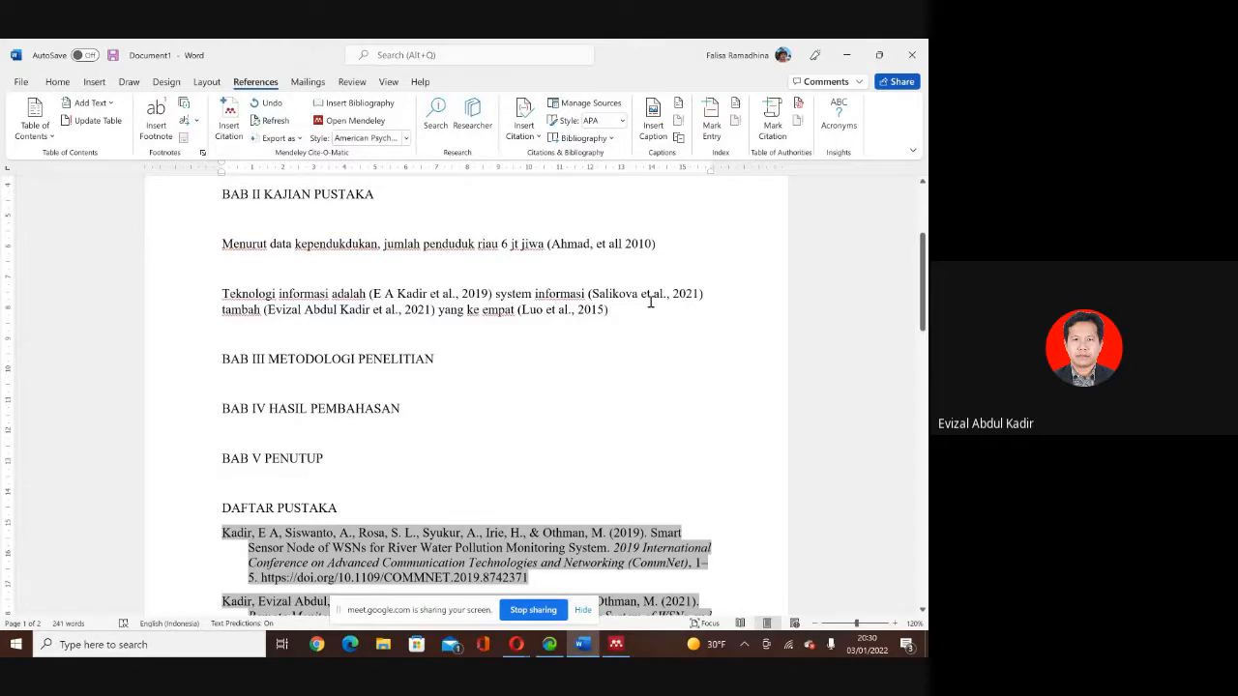
{"action": "scroll", "coordinate": [456, 365], "scroll_direction": "down", "scroll_amount": 1}
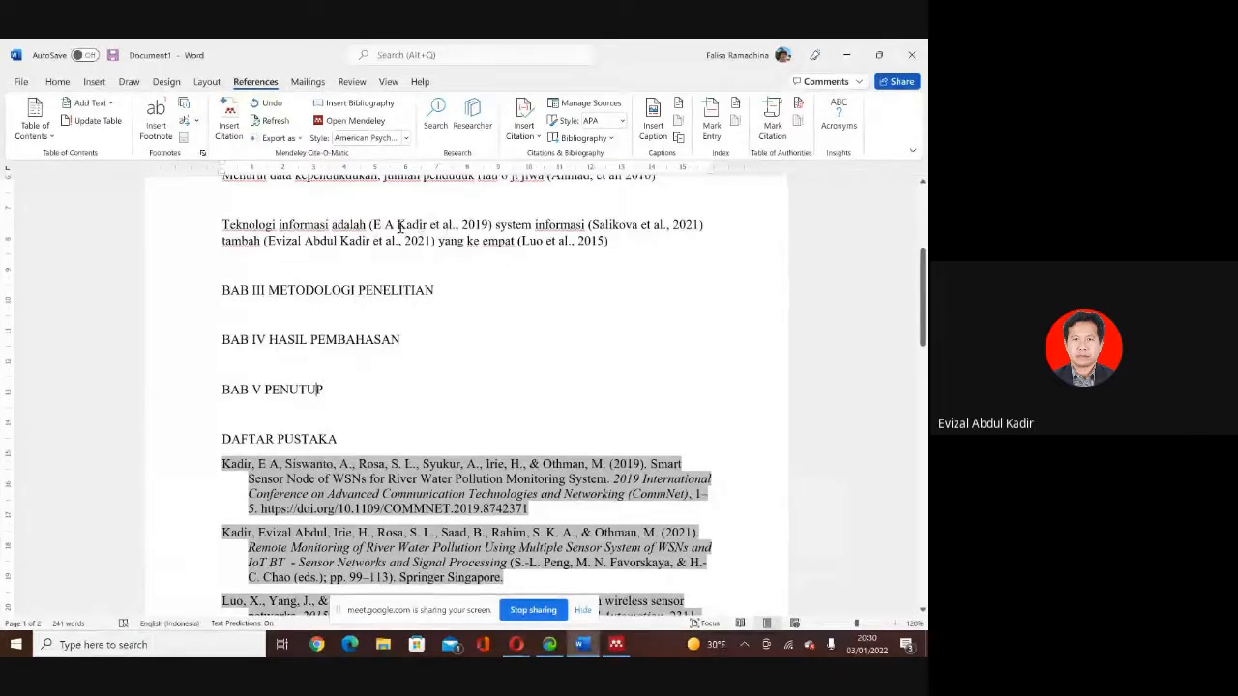
{"action": "scroll", "coordinate": [475, 354], "scroll_direction": "down", "scroll_amount": 1}
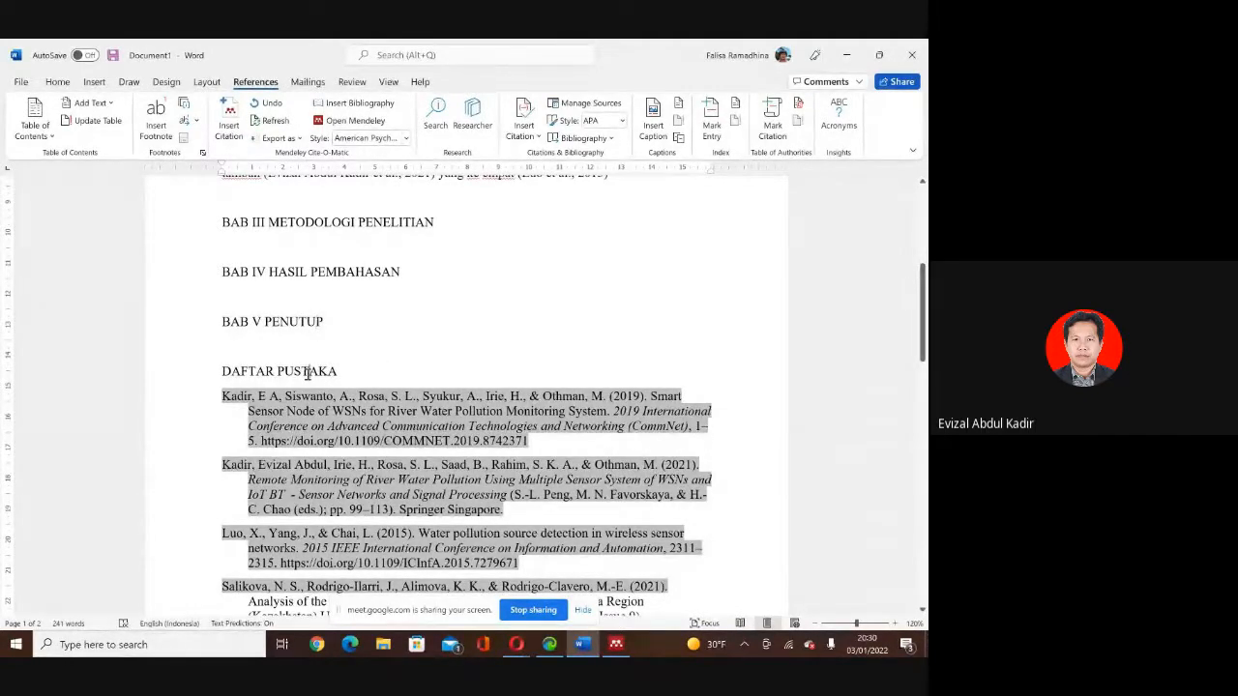
{"action": "scroll", "coordinate": [299, 315], "scroll_direction": "up", "scroll_amount": 2}
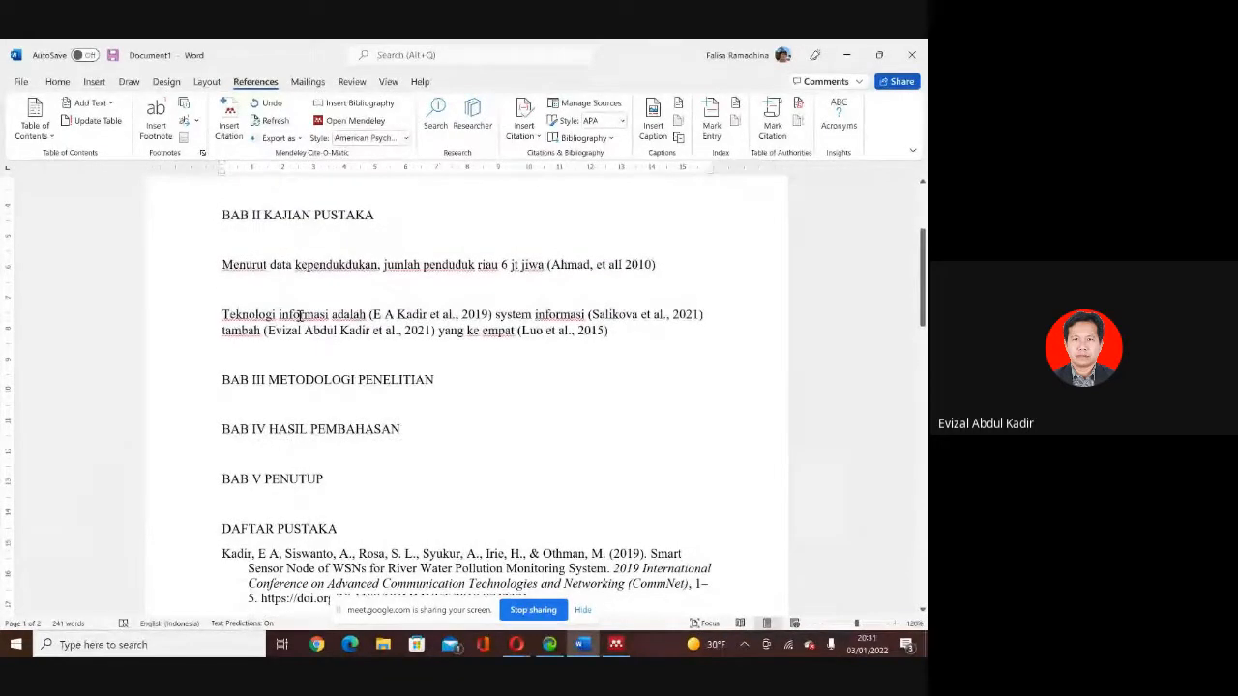
{"action": "scroll", "coordinate": [299, 315], "scroll_direction": "down", "scroll_amount": 1}
{"action": "left_click", "coordinate": [299, 315]}
{"action": "scroll", "coordinate": [299, 315], "scroll_direction": "up", "scroll_amount": 1}
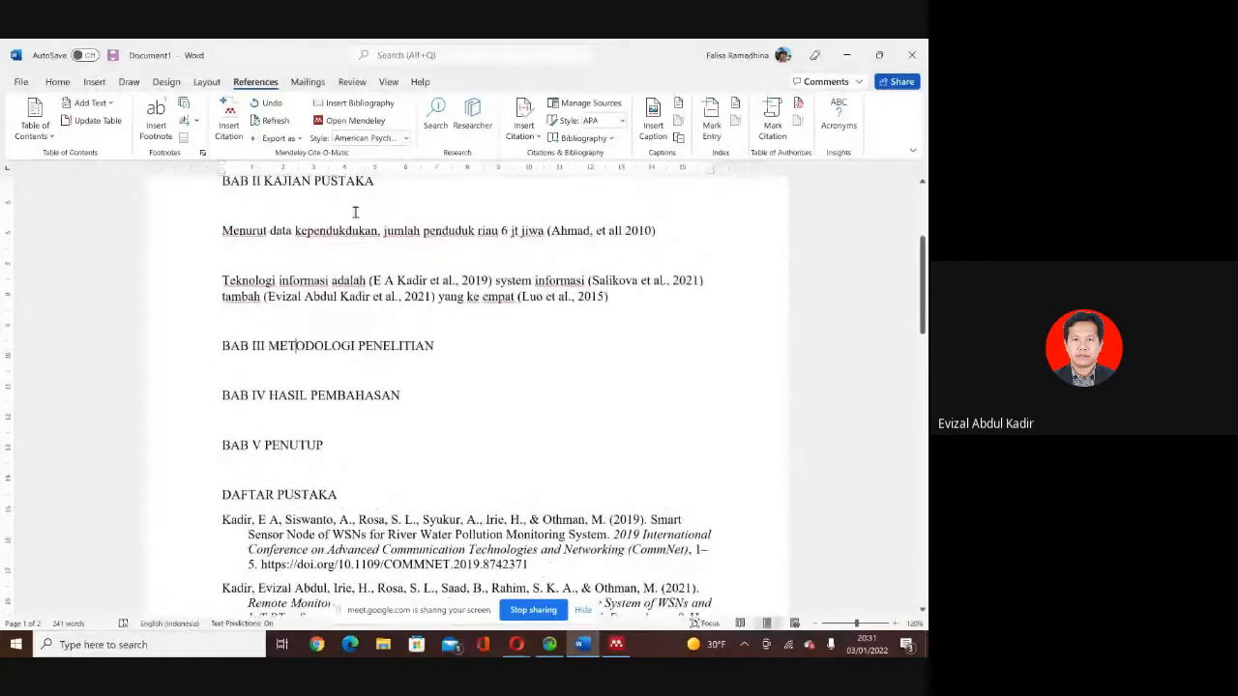
Switch the document's Mendeley citation style to IEEE and view the reformatted citations and bibliography.
{"action": "left_click", "coordinate": [405, 138]}
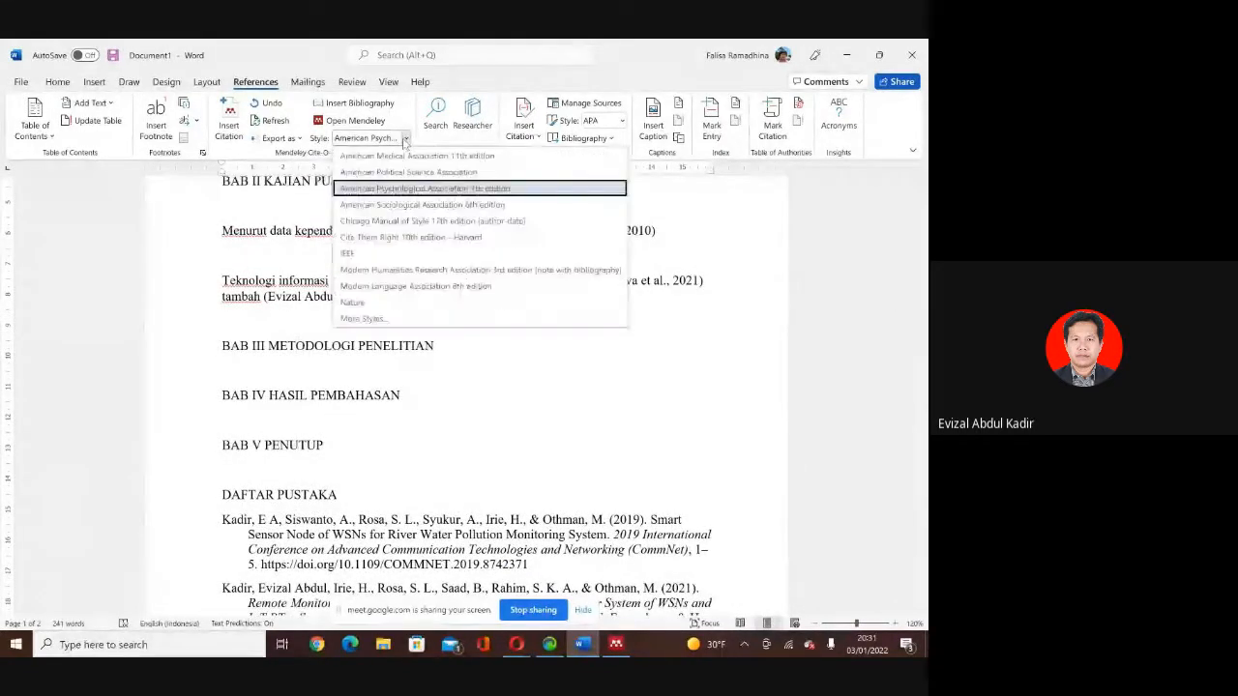
{"action": "left_click", "coordinate": [368, 254]}
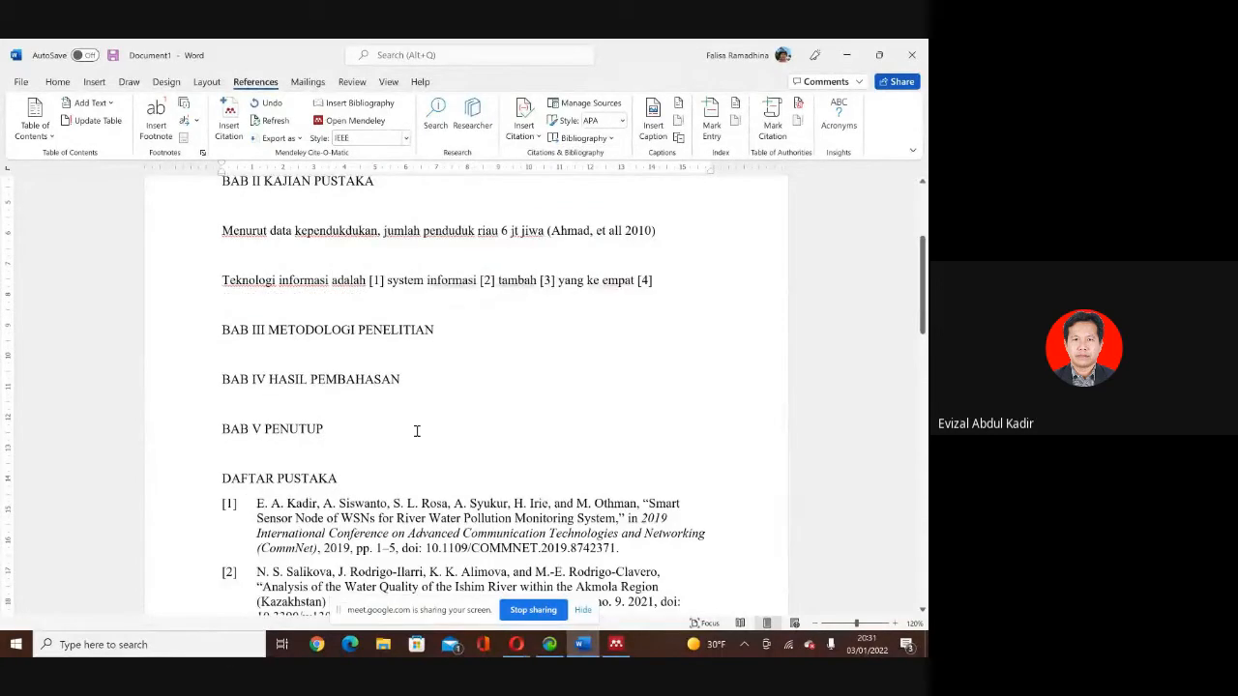
{"action": "scroll", "coordinate": [416, 430], "scroll_direction": "down", "scroll_amount": 3}
{"action": "scroll", "coordinate": [418, 430], "scroll_direction": "up", "scroll_amount": 4}
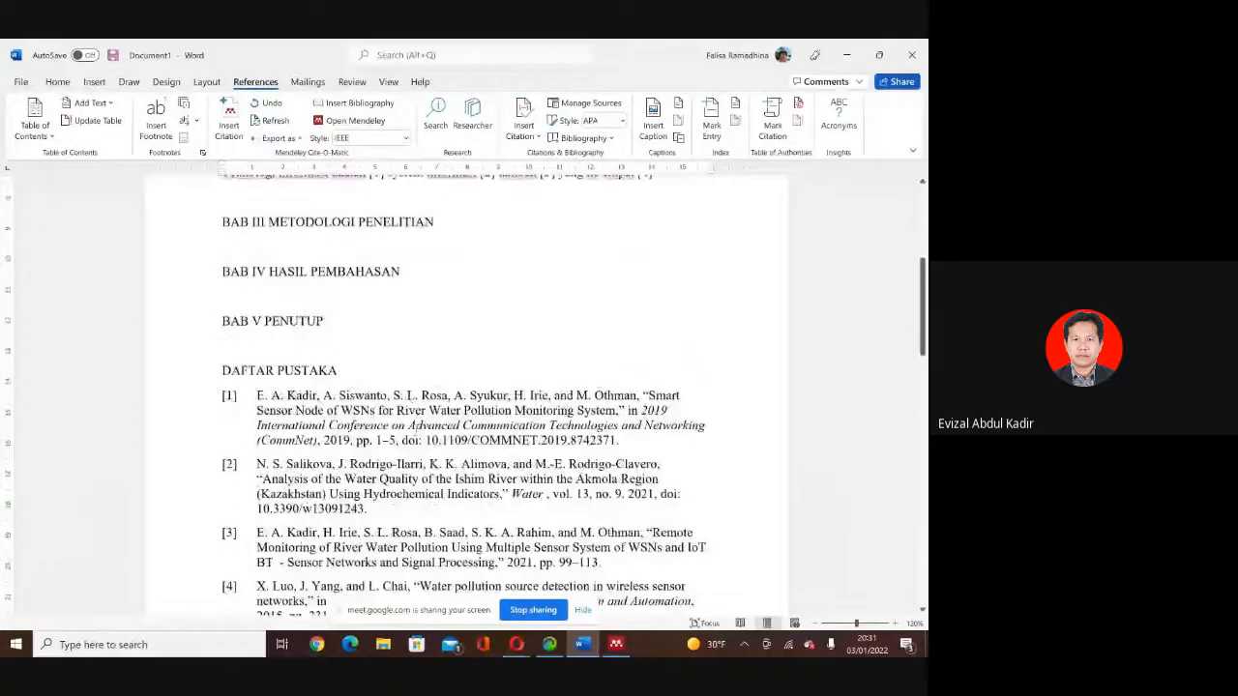
{"action": "left_click", "coordinate": [435, 346]}
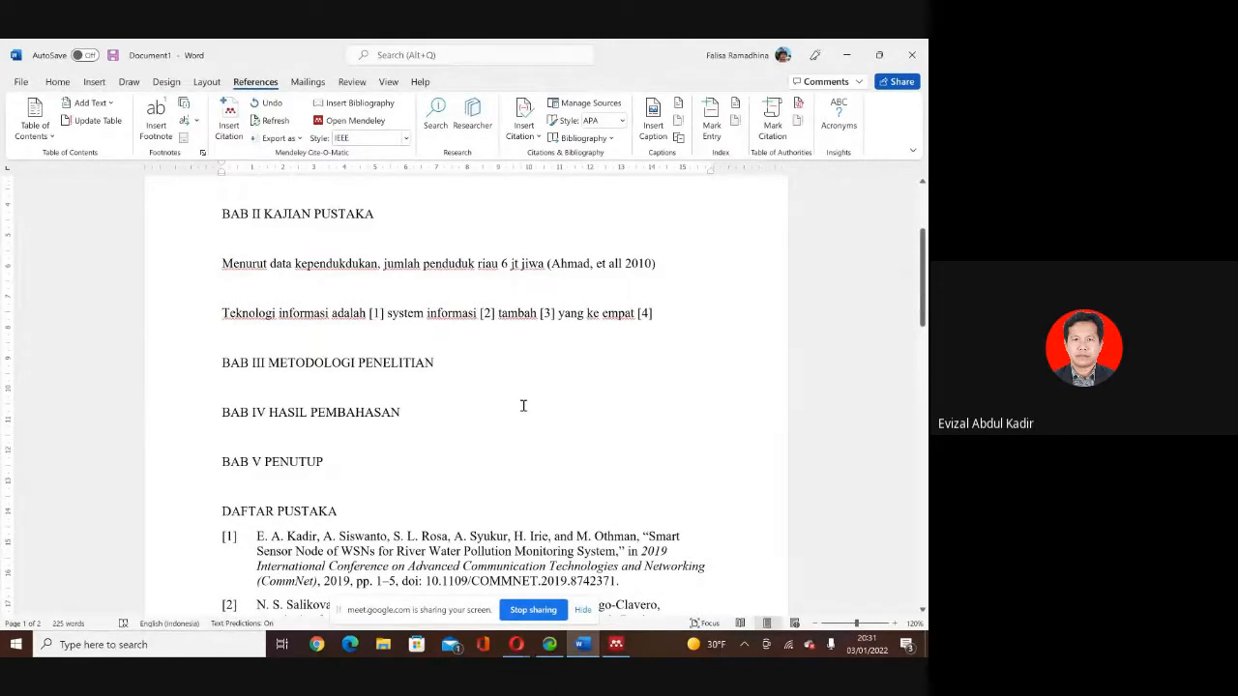
Compare the numbered citations in the BAB II text with the order of the IEEE entries under DAFTAR PUSTAKA.
{"action": "scroll", "coordinate": [522, 406], "scroll_direction": "down", "scroll_amount": 2}
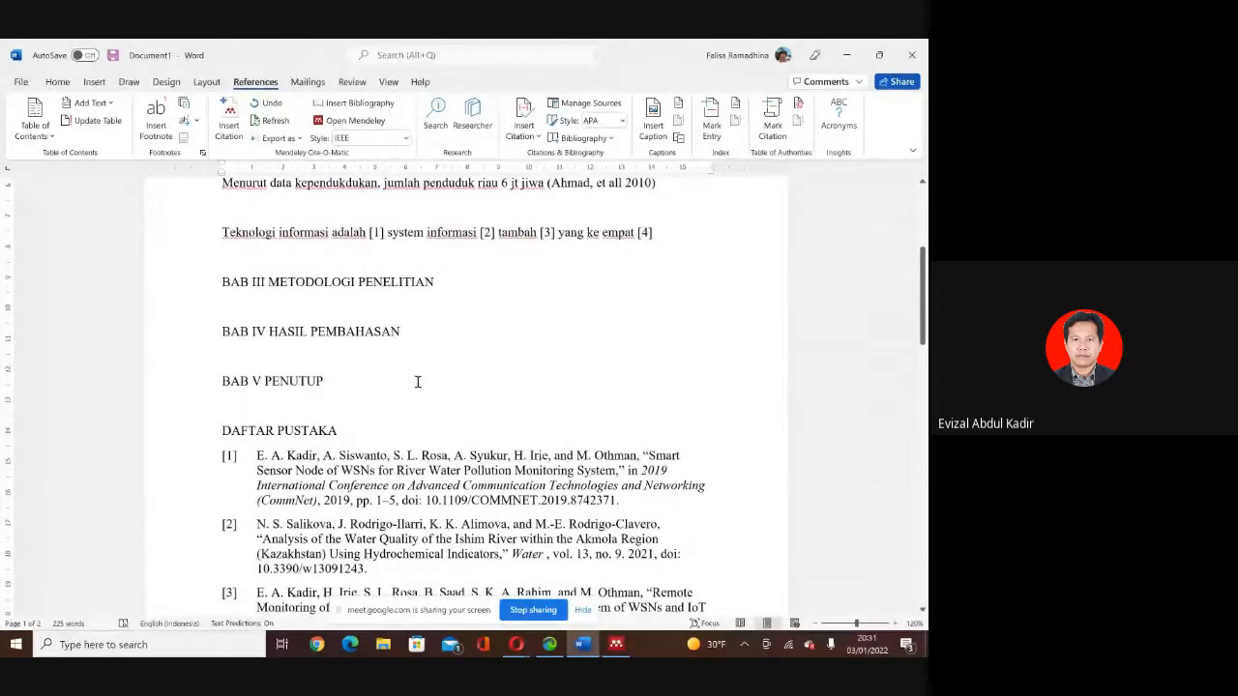
{"action": "scroll", "coordinate": [437, 318], "scroll_direction": "down", "scroll_amount": 2}
{"action": "scroll", "coordinate": [437, 318], "scroll_direction": "down", "scroll_amount": 1}
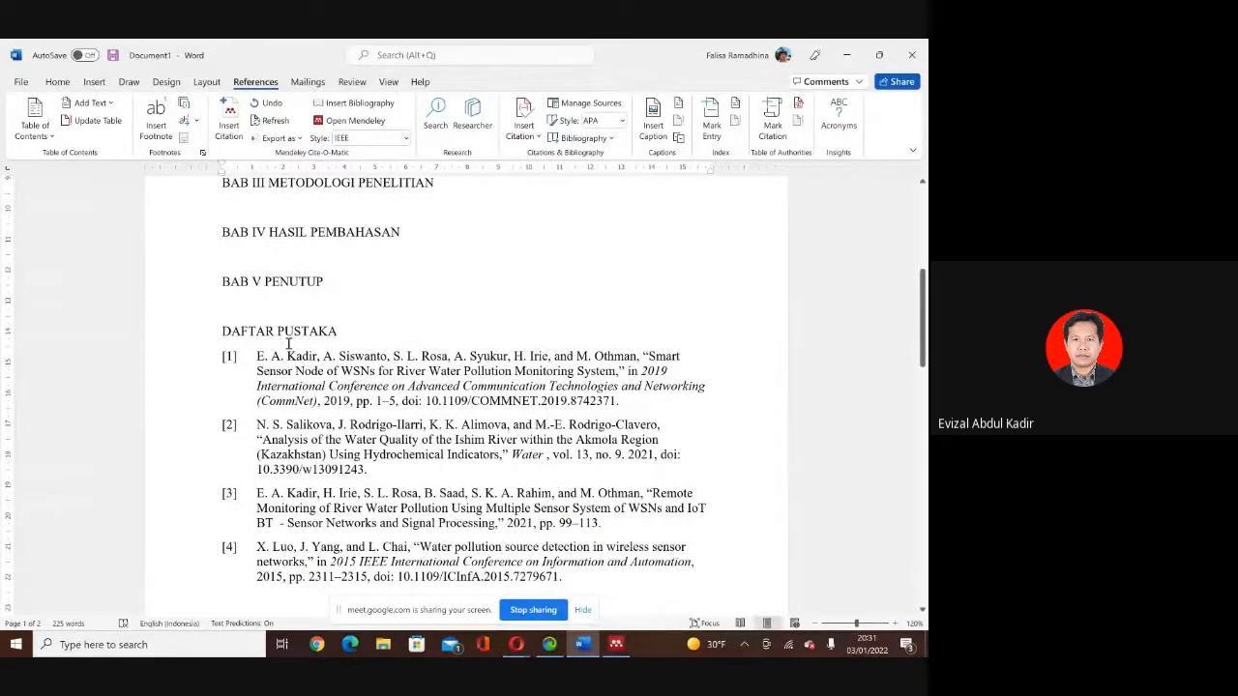
{"action": "scroll", "coordinate": [390, 326], "scroll_direction": "up", "scroll_amount": 5}
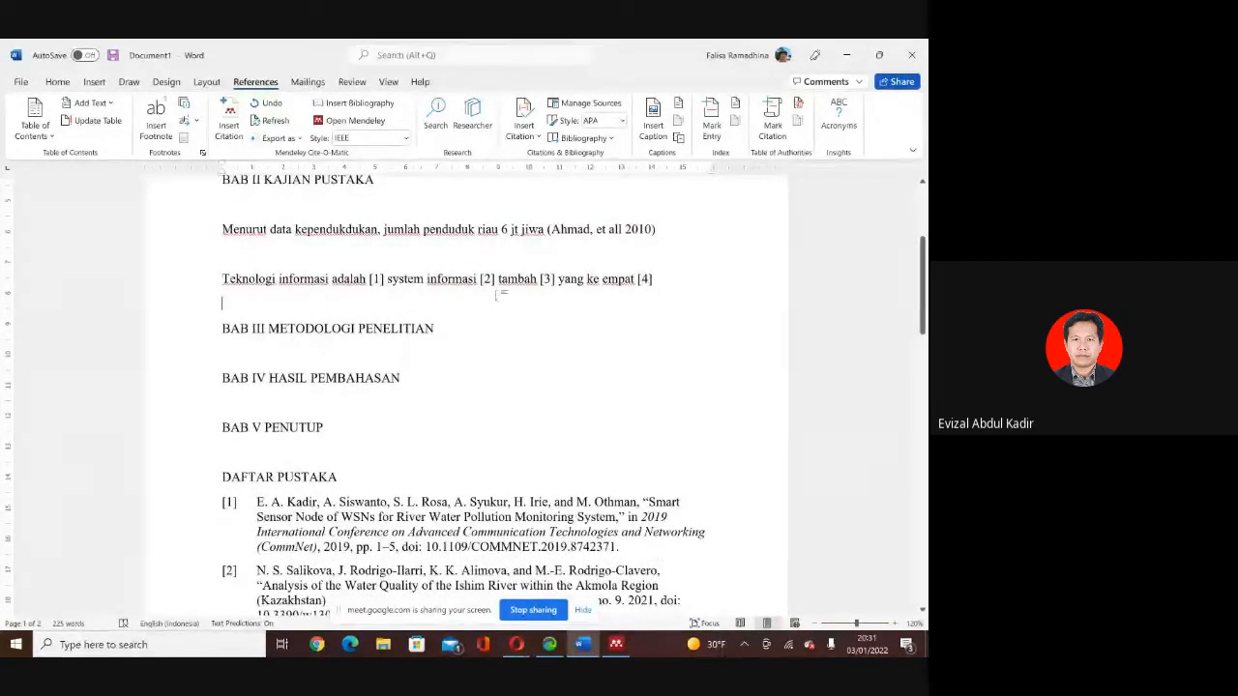
{"action": "scroll", "coordinate": [390, 397], "scroll_direction": "down", "scroll_amount": 4}
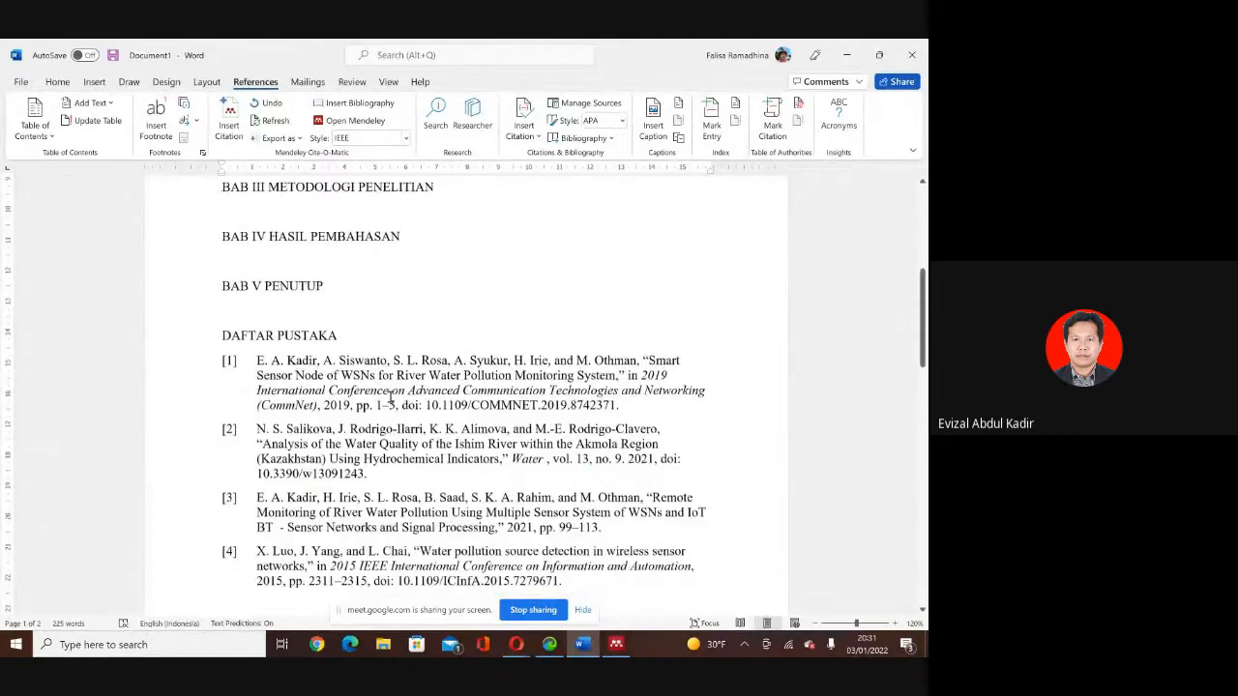
{"action": "scroll", "coordinate": [309, 454], "scroll_direction": "up", "scroll_amount": 1}
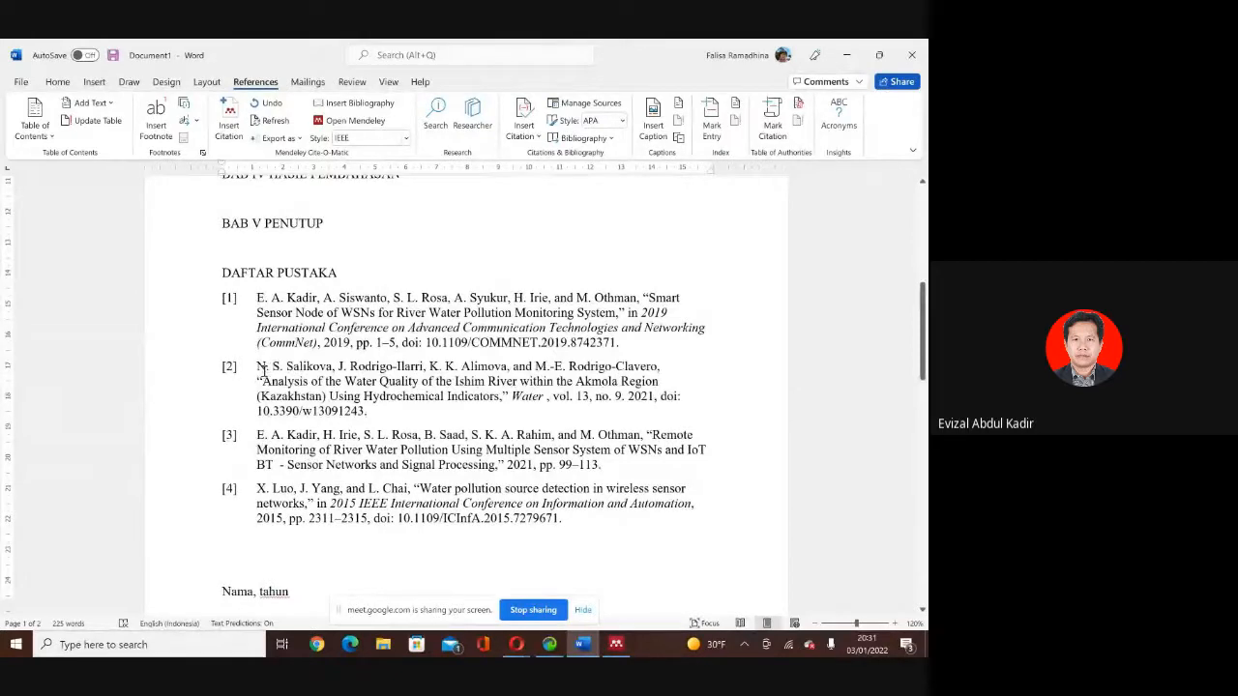
{"action": "scroll", "coordinate": [397, 252], "scroll_direction": "up", "scroll_amount": 10}
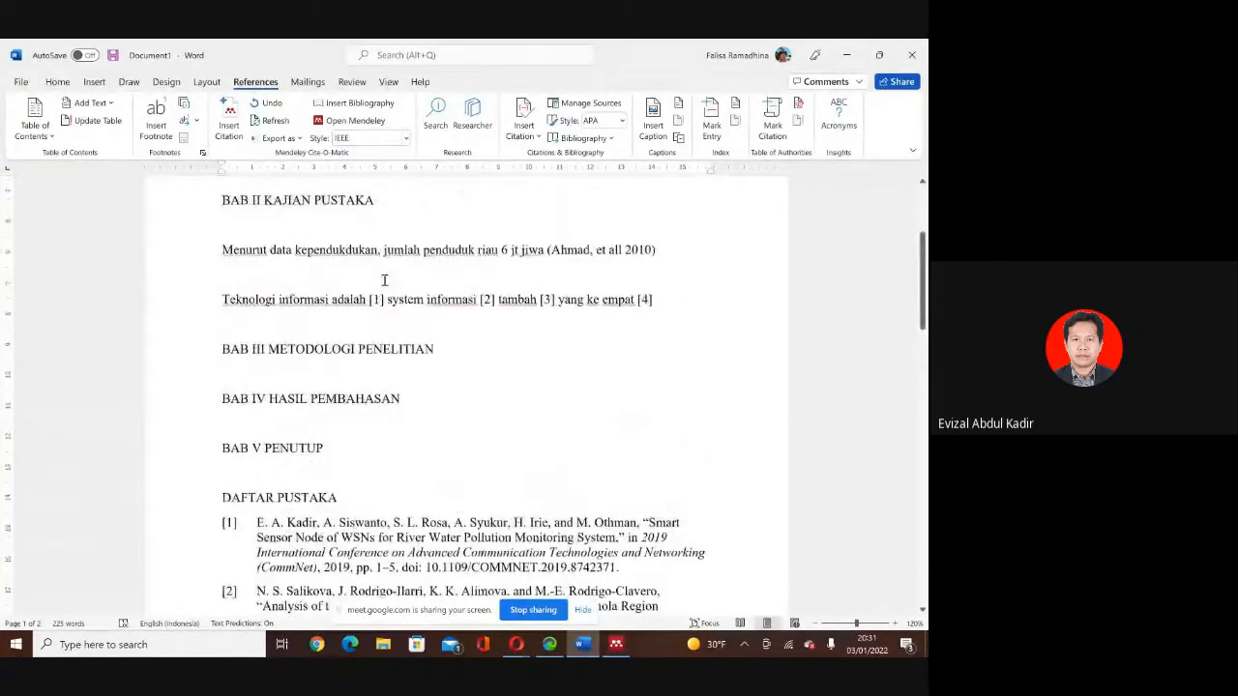
{"action": "scroll", "coordinate": [474, 295], "scroll_direction": "down", "scroll_amount": 5}
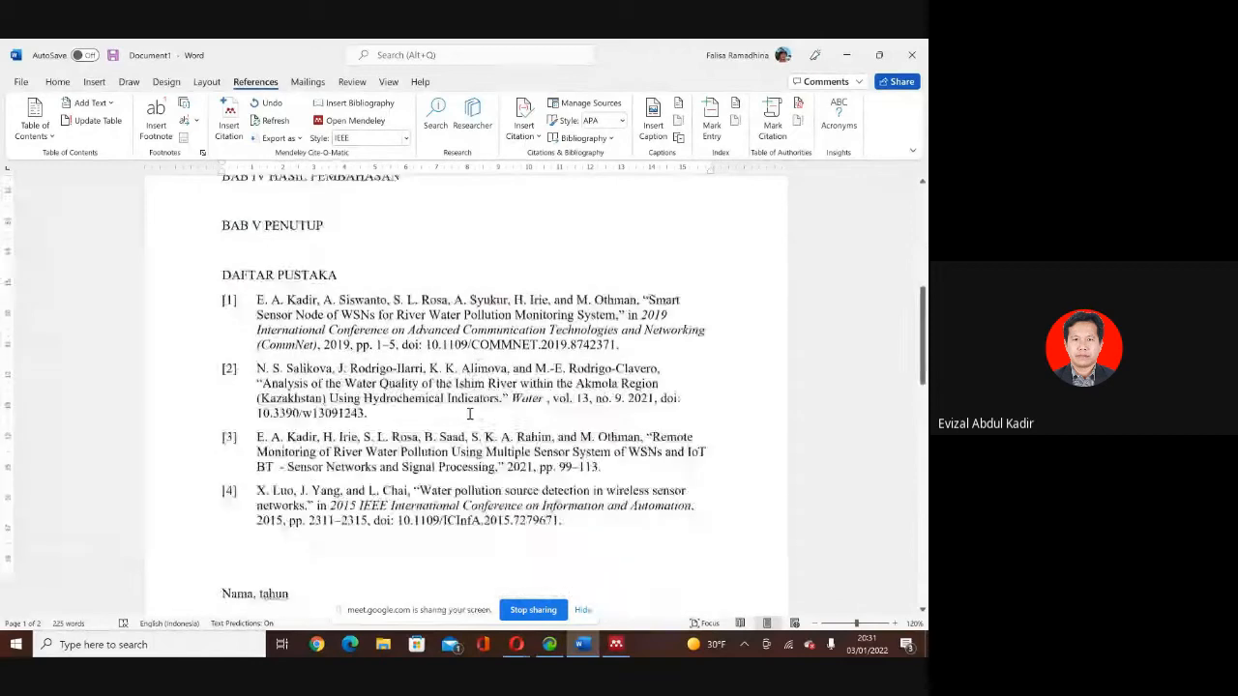
{"action": "scroll", "coordinate": [460, 278], "scroll_direction": "up", "scroll_amount": 5}
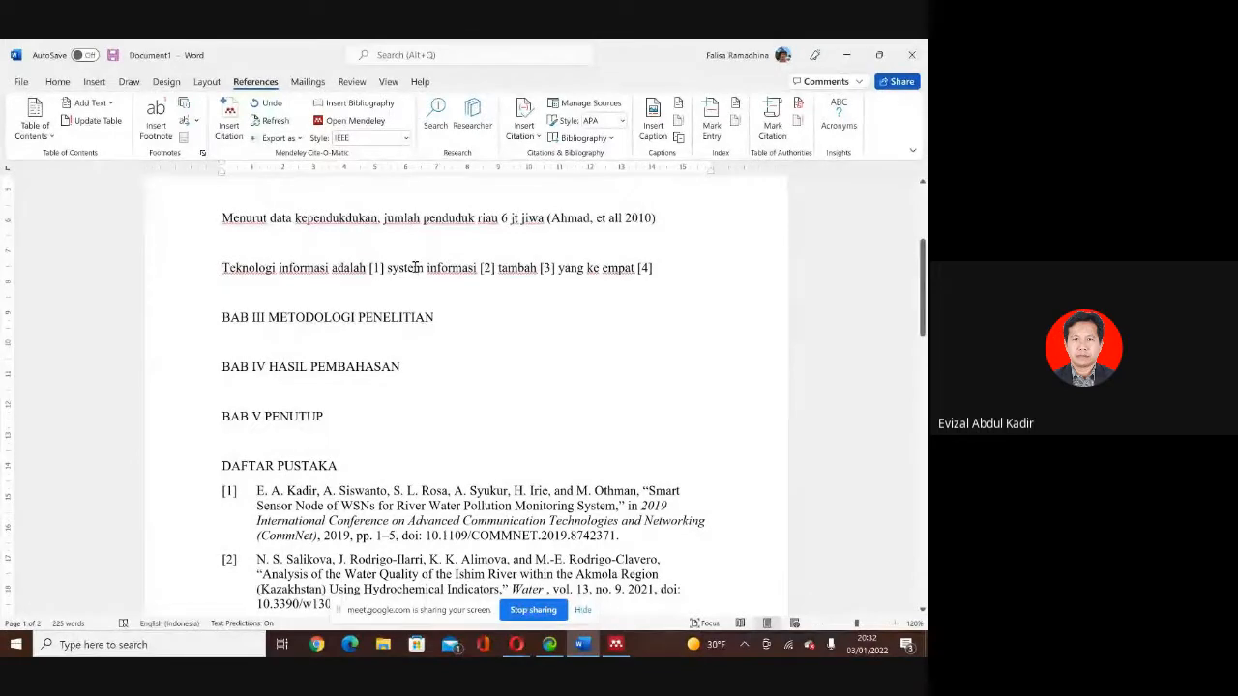
Browse Mendeley's additional installed citation styles, expand American Medical Association 11th edition, and close the style list.
{"action": "left_click", "coordinate": [406, 140]}
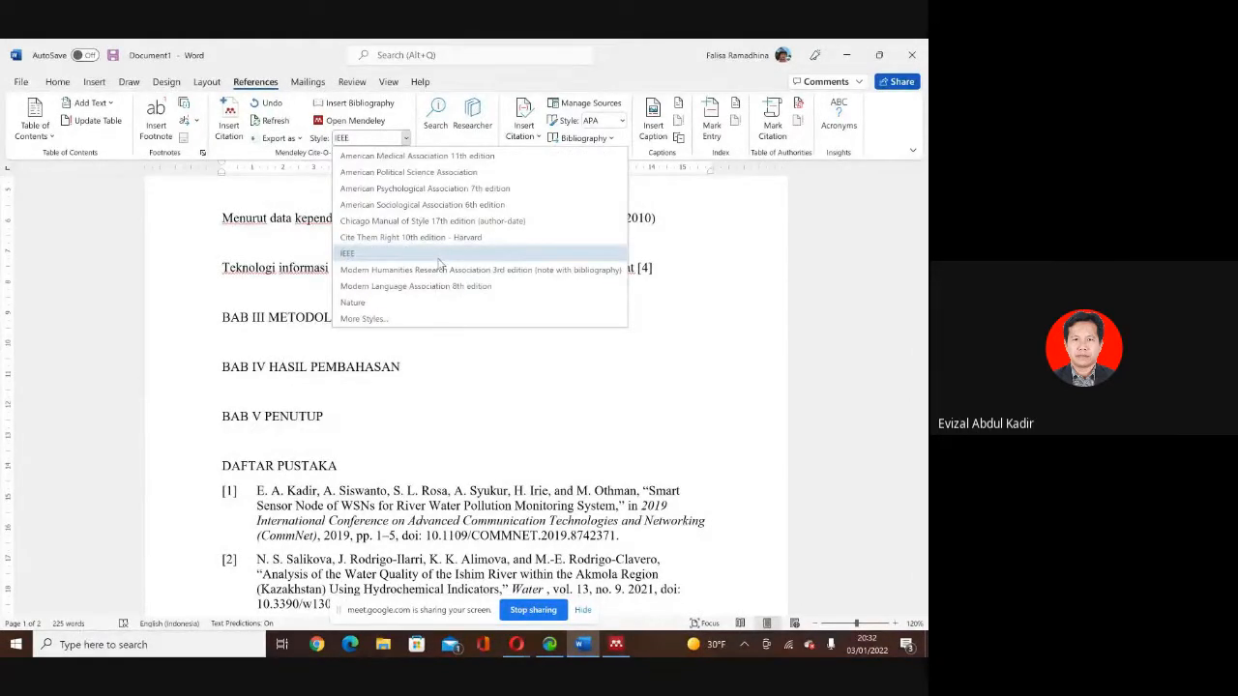
{"action": "left_click", "coordinate": [401, 320]}
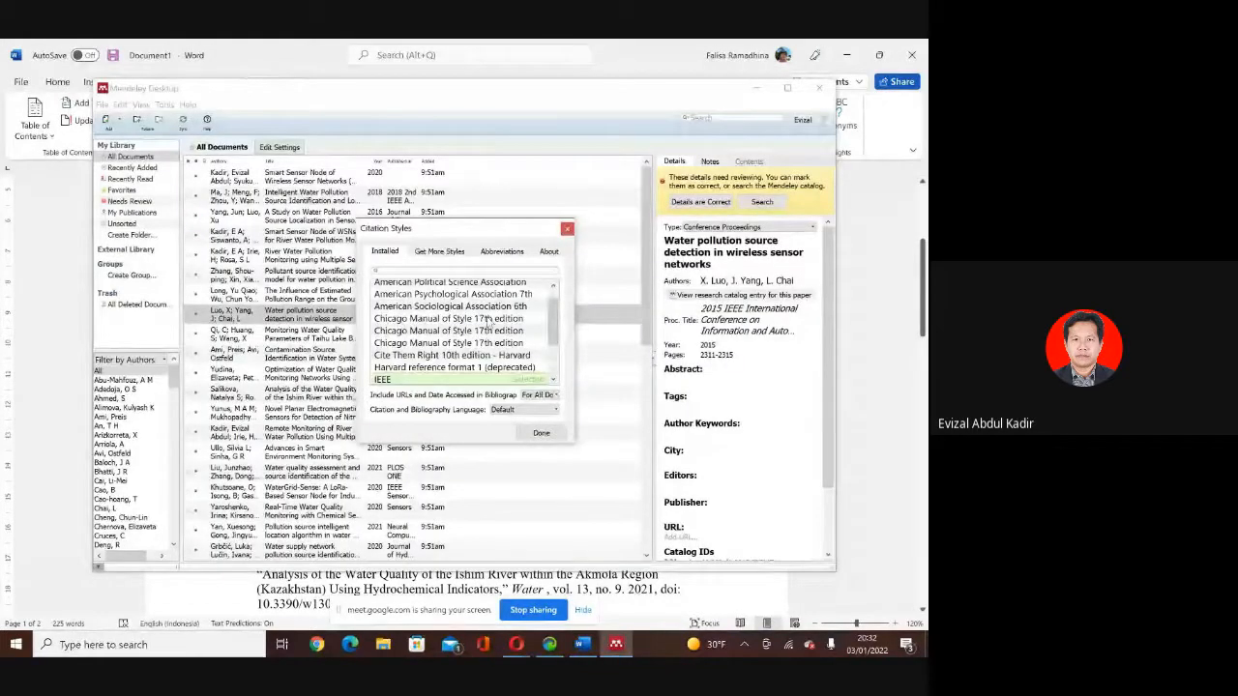
{"action": "scroll", "coordinate": [489, 322], "scroll_direction": "down", "scroll_amount": 2}
{"action": "scroll", "coordinate": [464, 365], "scroll_direction": "up", "scroll_amount": 3}
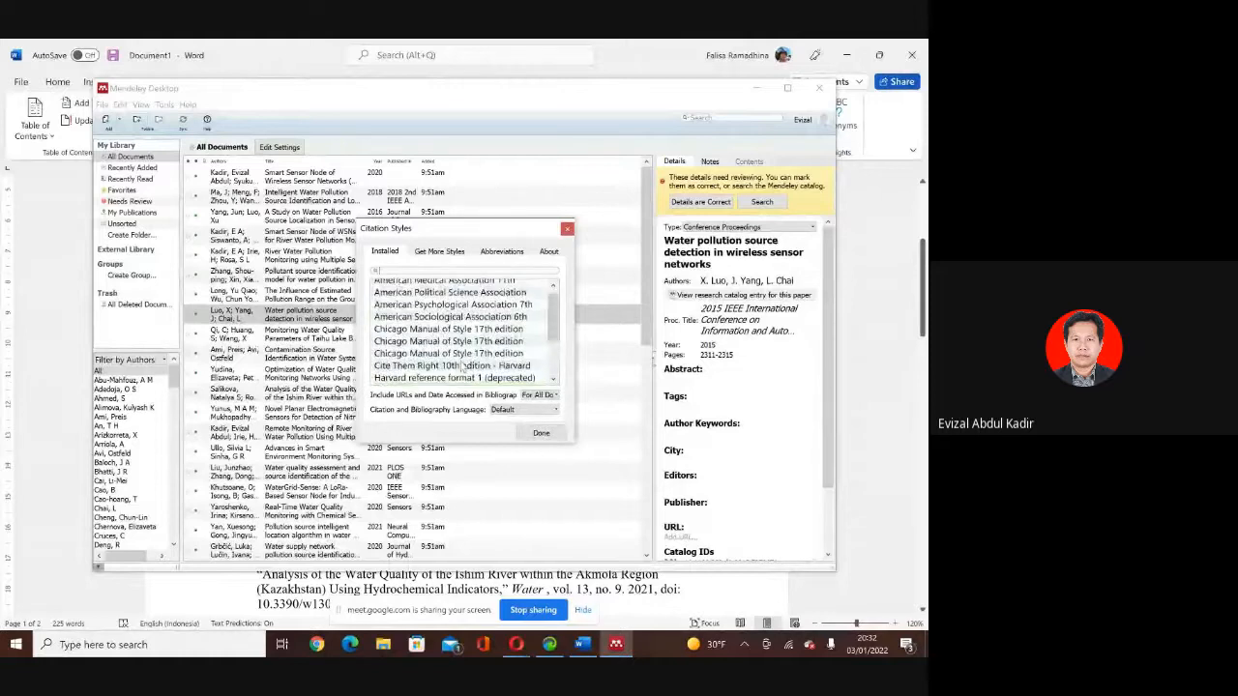
{"action": "mouse_move", "coordinate": [552, 307]}
{"action": "left_mouse_down"}
{"action": "mouse_move", "coordinate": [559, 351]}
{"action": "mouse_move", "coordinate": [556, 303]}
{"action": "left_mouse_up"}
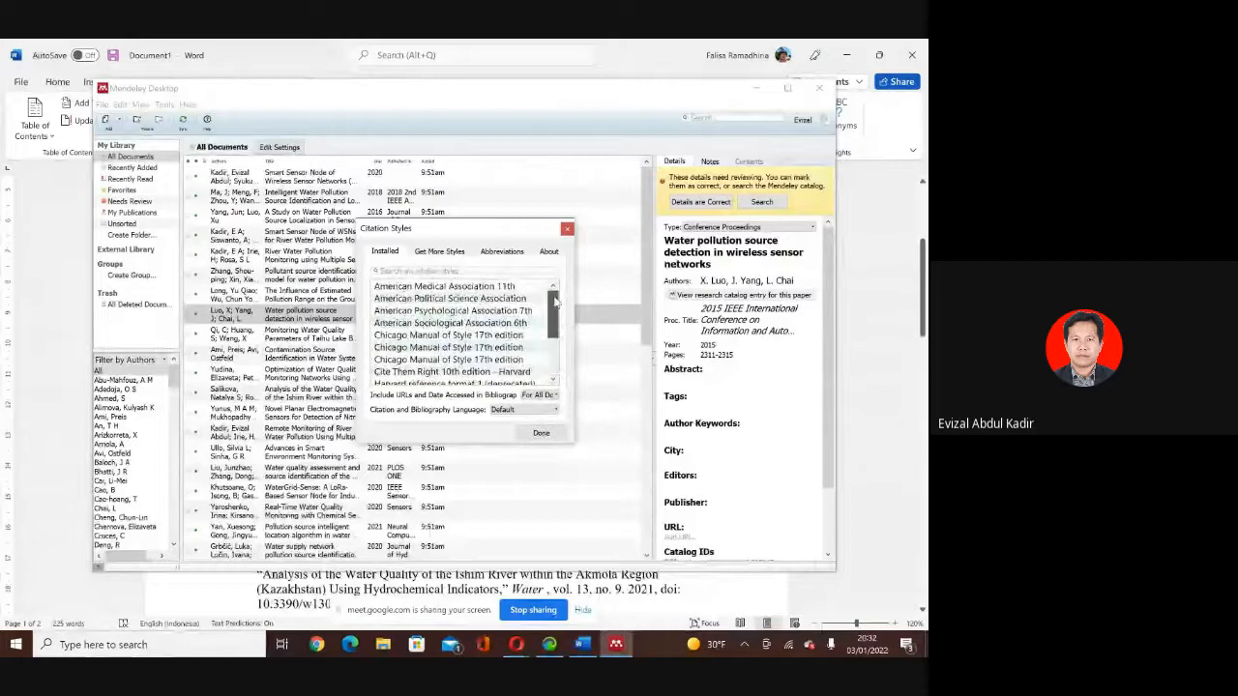
{"action": "left_click", "coordinate": [472, 290]}
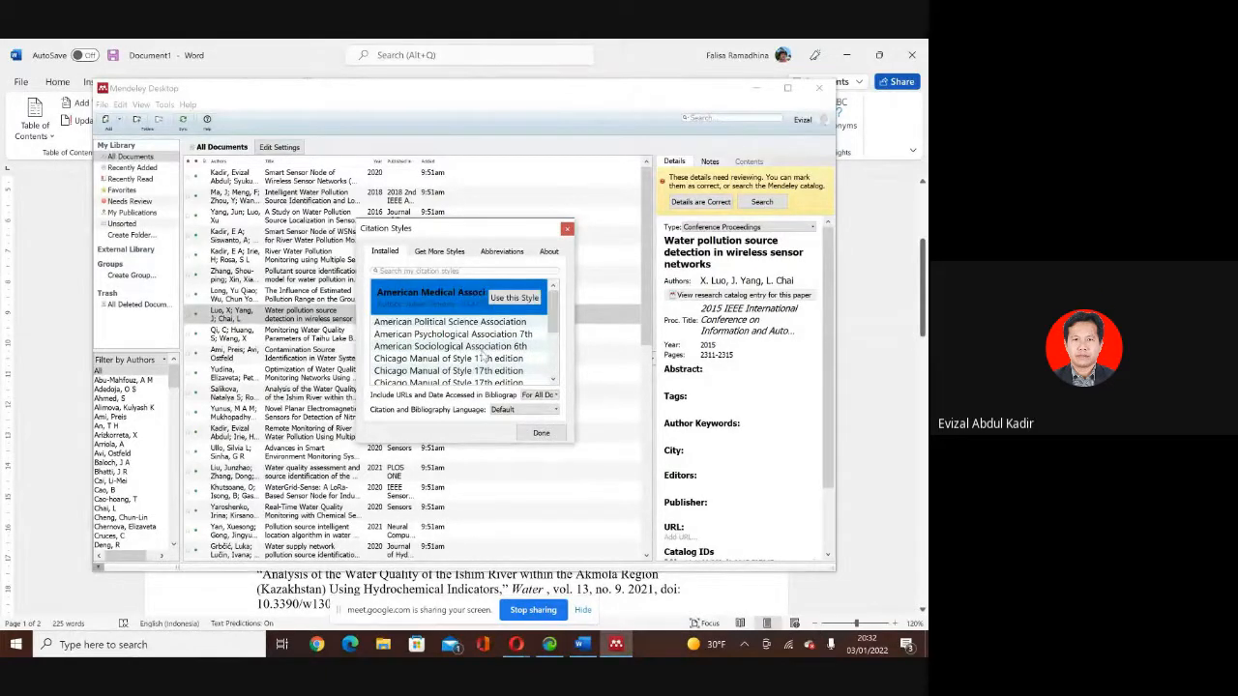
{"action": "left_click", "coordinate": [541, 432]}
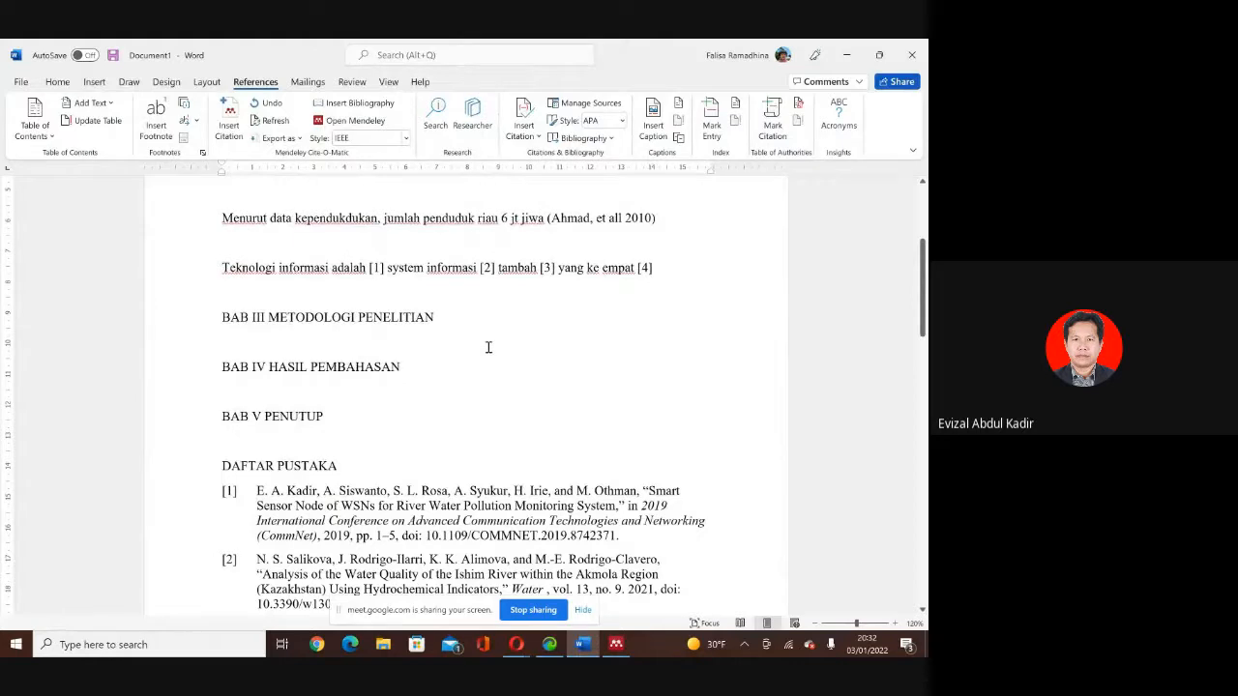
Set the Mendeley citation style back to American Psychological Association 7th edition.
{"action": "scroll", "coordinate": [489, 347], "scroll_direction": "down", "scroll_amount": 1}
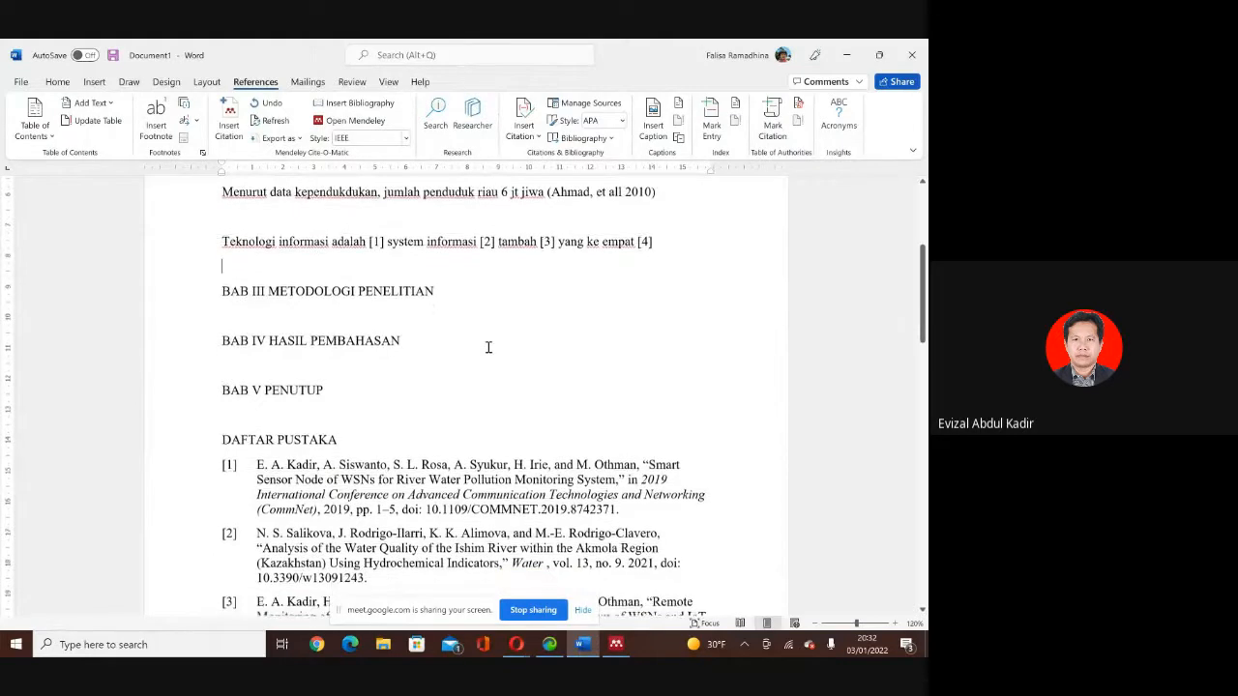
{"action": "left_click", "coordinate": [406, 138]}
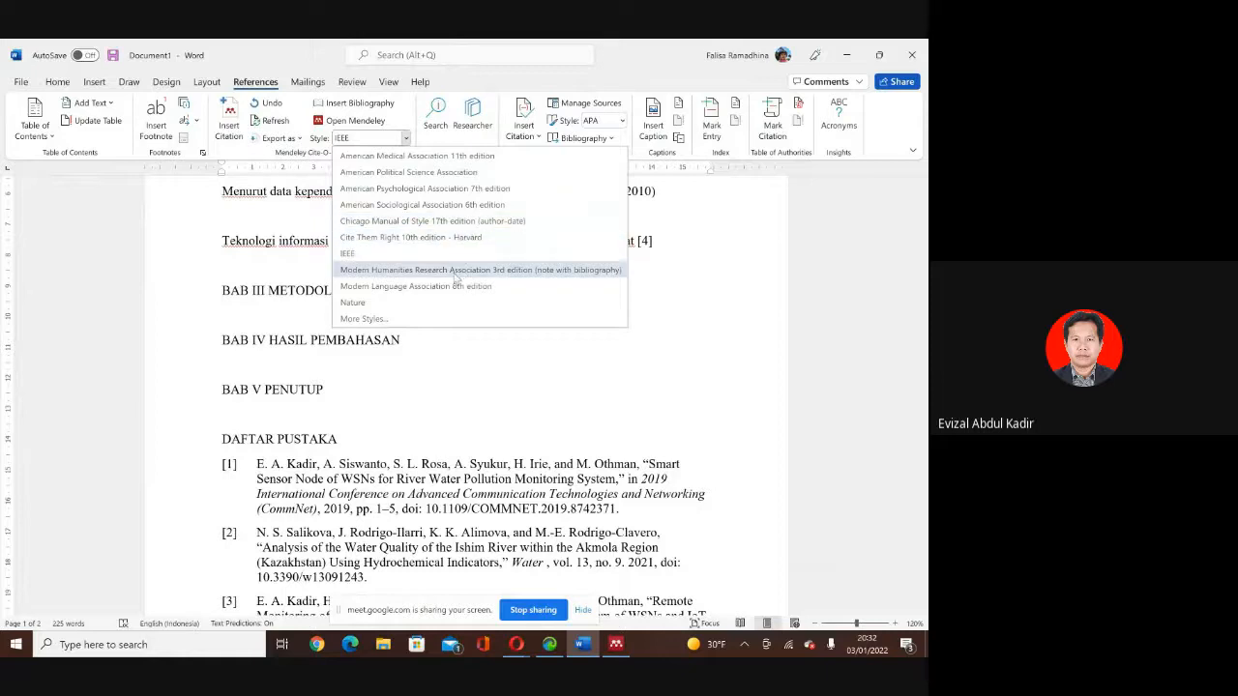
{"action": "left_click", "coordinate": [418, 190]}
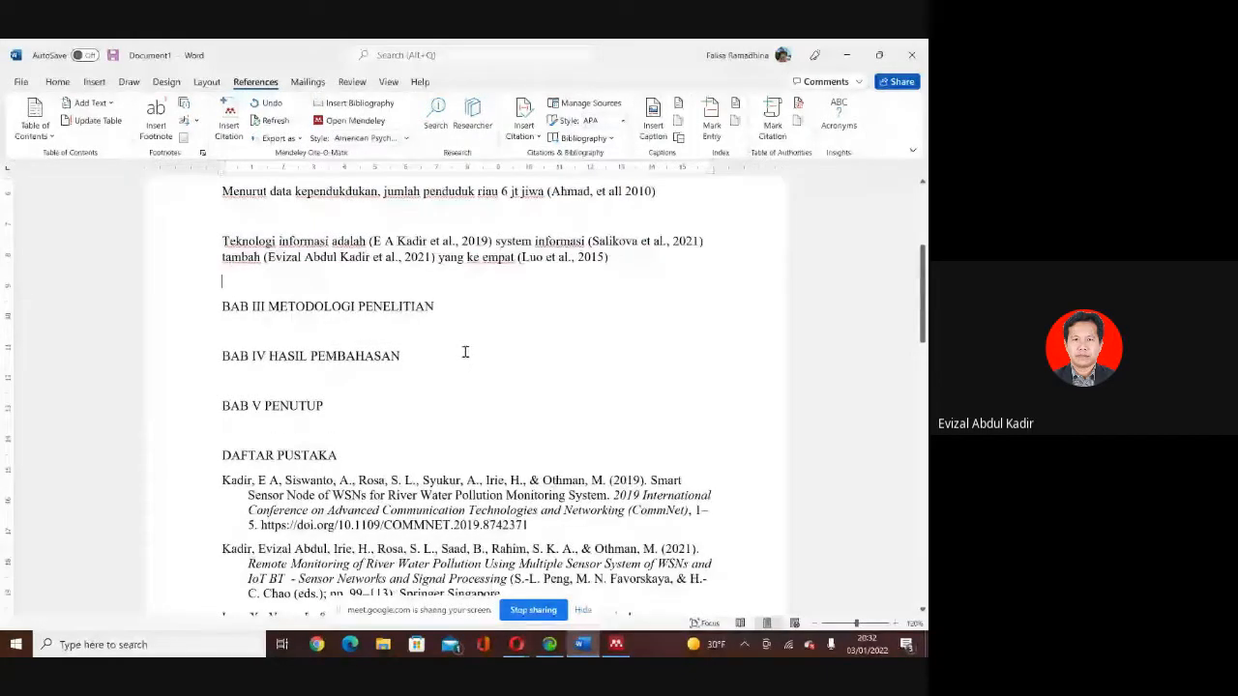
Apply the Nature citation style to the document and view the resulting bibliography.
{"action": "left_click", "coordinate": [406, 138]}
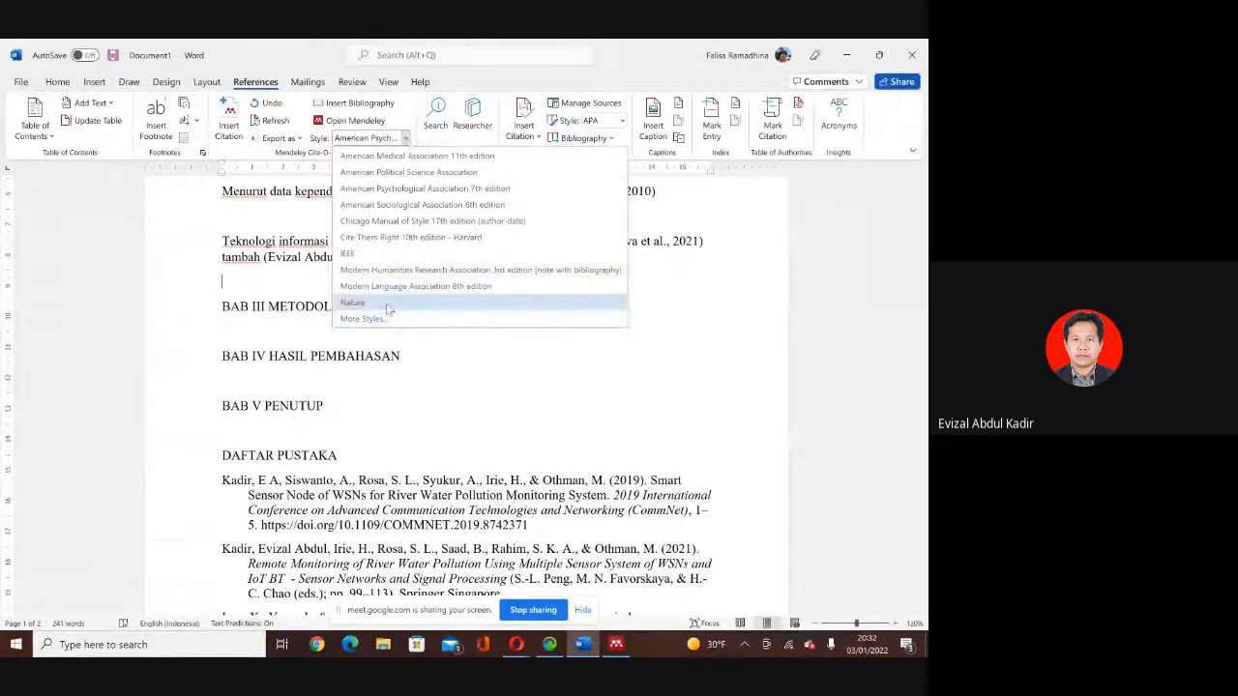
{"action": "left_click", "coordinate": [387, 306]}
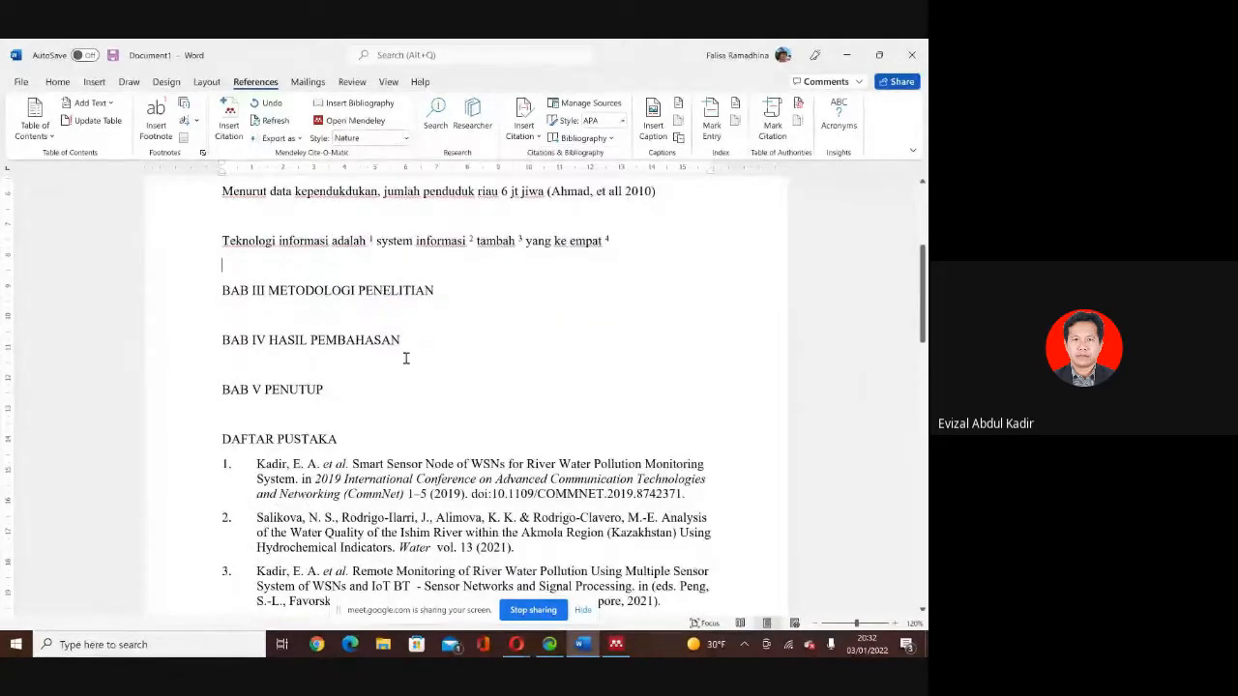
{"action": "scroll", "coordinate": [290, 455], "scroll_direction": "down", "scroll_amount": 1}
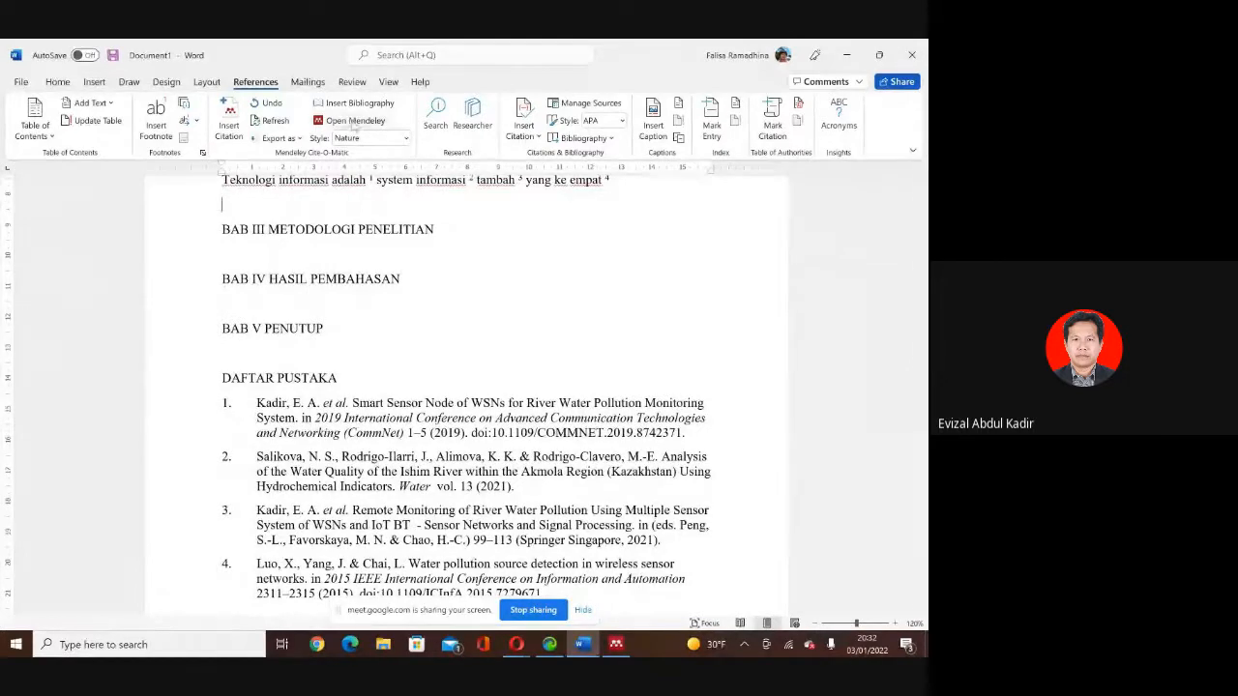
Change the document's Mendeley citation style to Modern Language Association 8th edition and check the citations in BAB II.
{"action": "left_click", "coordinate": [406, 138]}
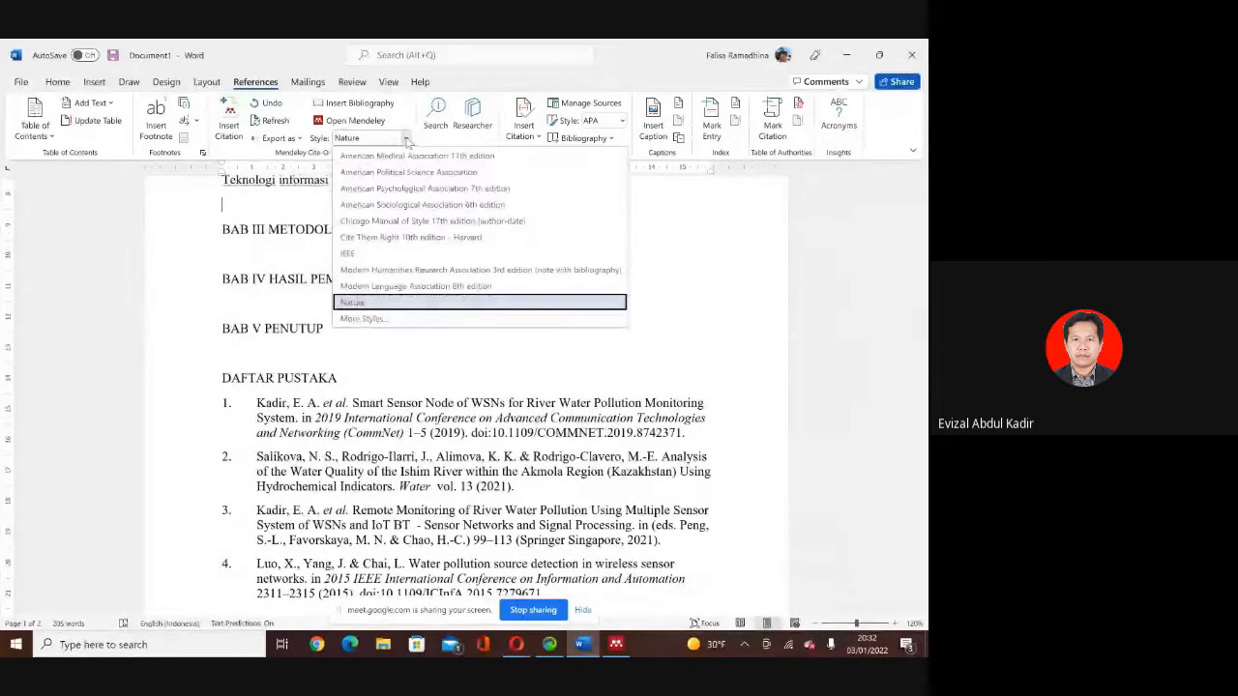
{"action": "left_click", "coordinate": [395, 286]}
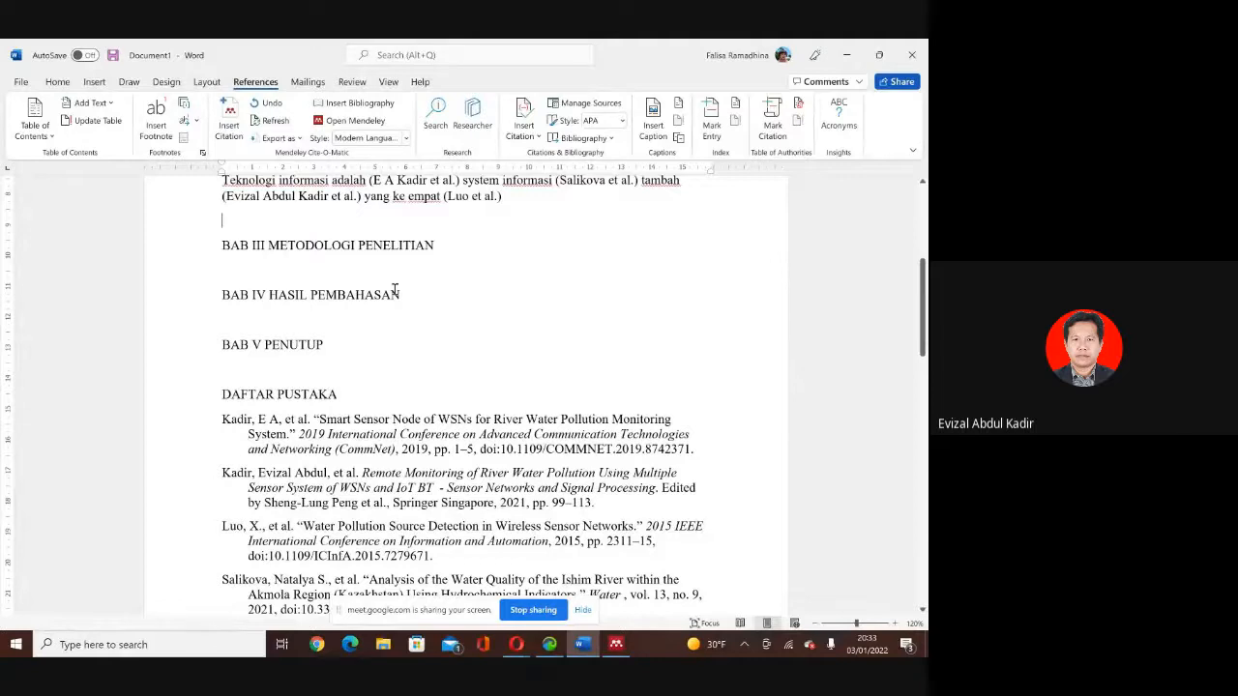
{"action": "scroll", "coordinate": [395, 292], "scroll_direction": "up", "scroll_amount": 1}
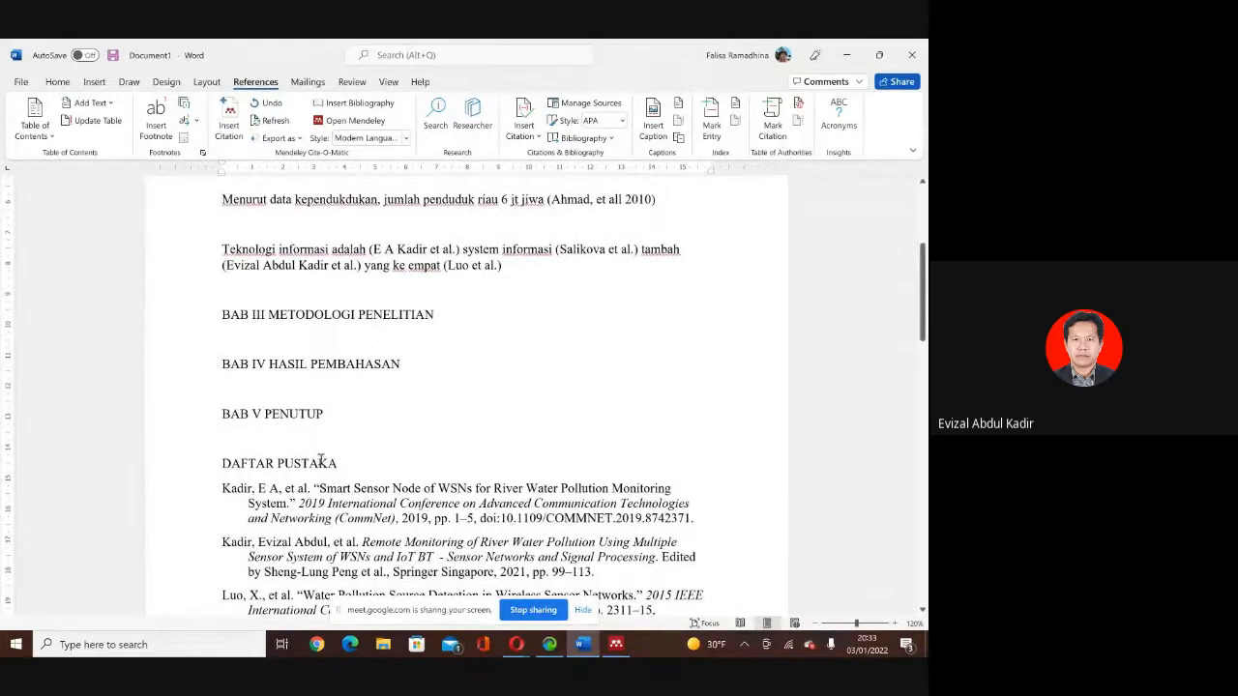
Try to apply the Harvard reference format 1 style from Mendeley's additional installed citation styles.
{"action": "left_click", "coordinate": [406, 137]}
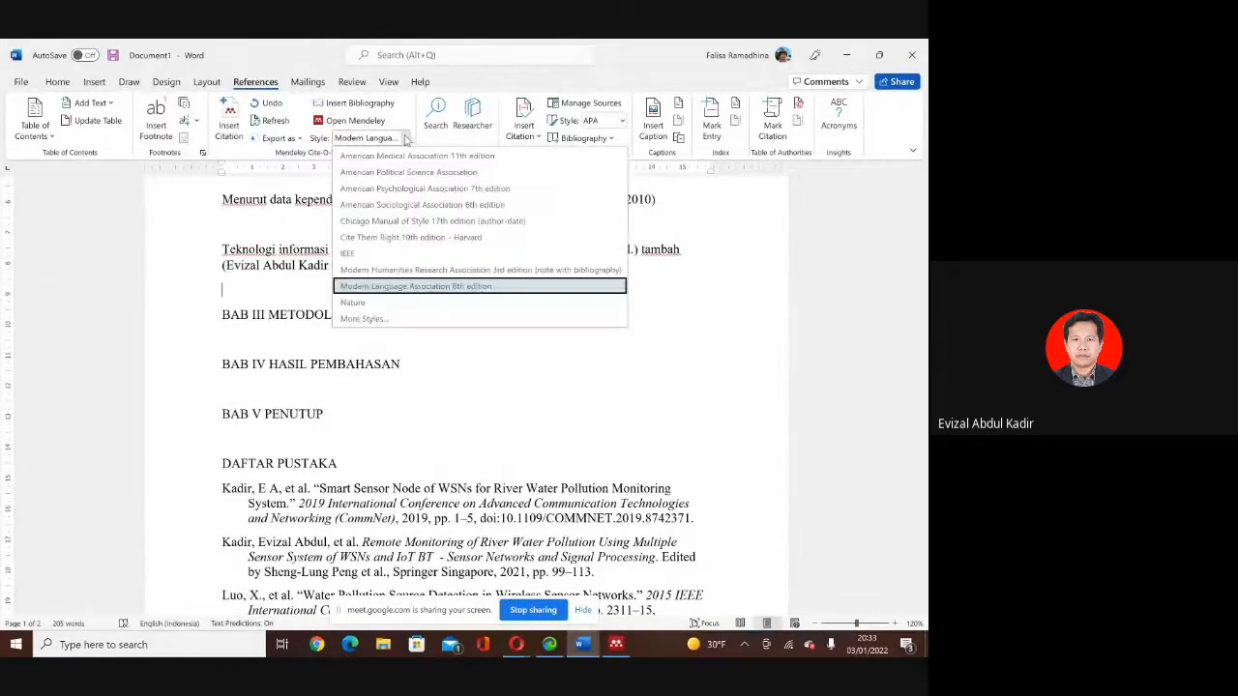
{"action": "left_click", "coordinate": [391, 320]}
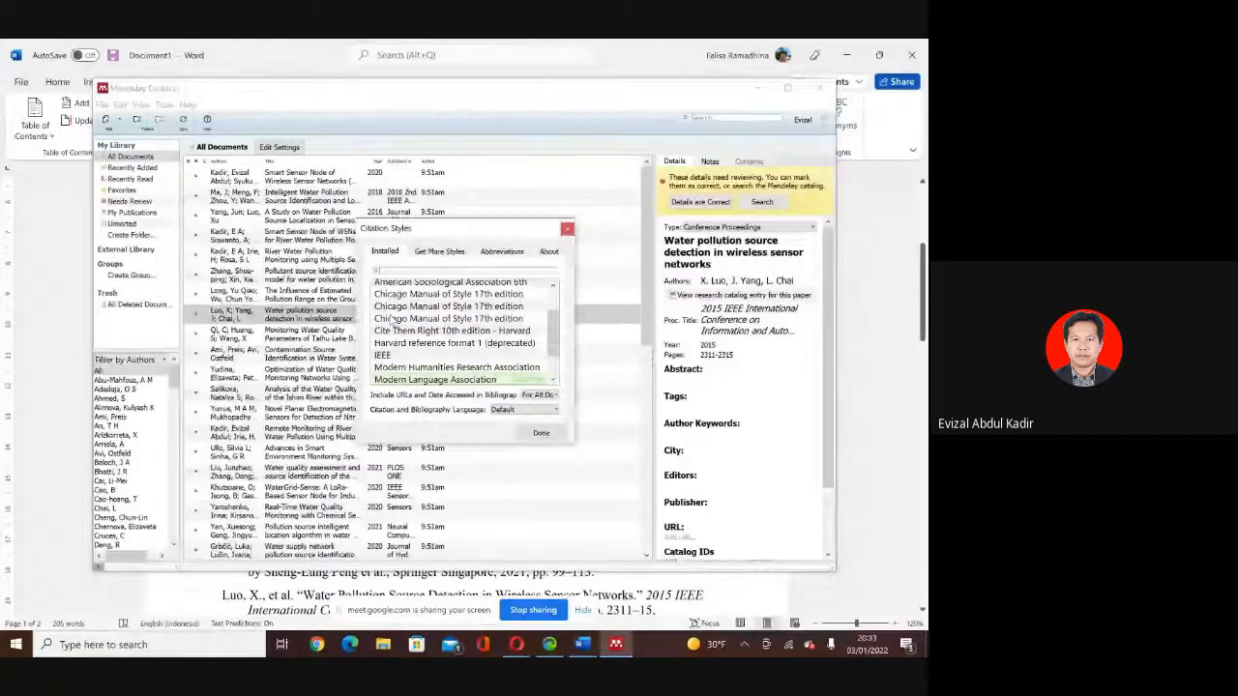
{"action": "scroll", "coordinate": [554, 331], "scroll_direction": "down", "scroll_amount": 2}
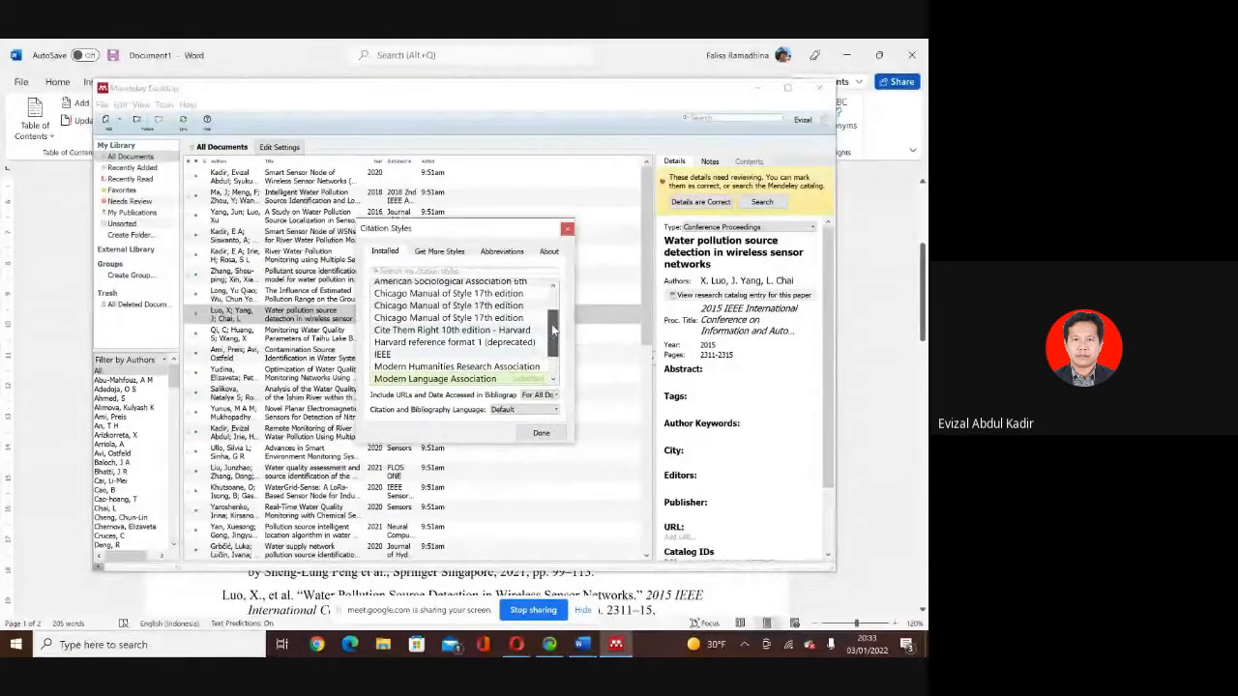
{"action": "scroll", "coordinate": [554, 330], "scroll_direction": "down", "scroll_amount": 1}
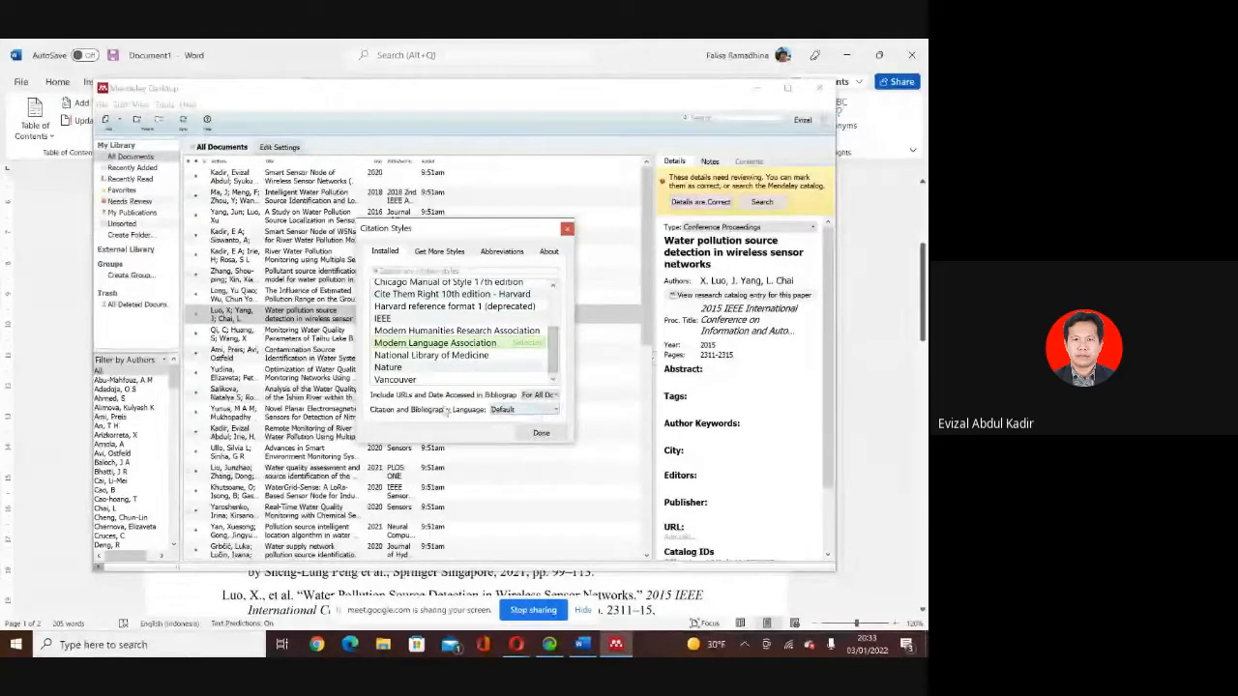
{"action": "left_click", "coordinate": [450, 313]}
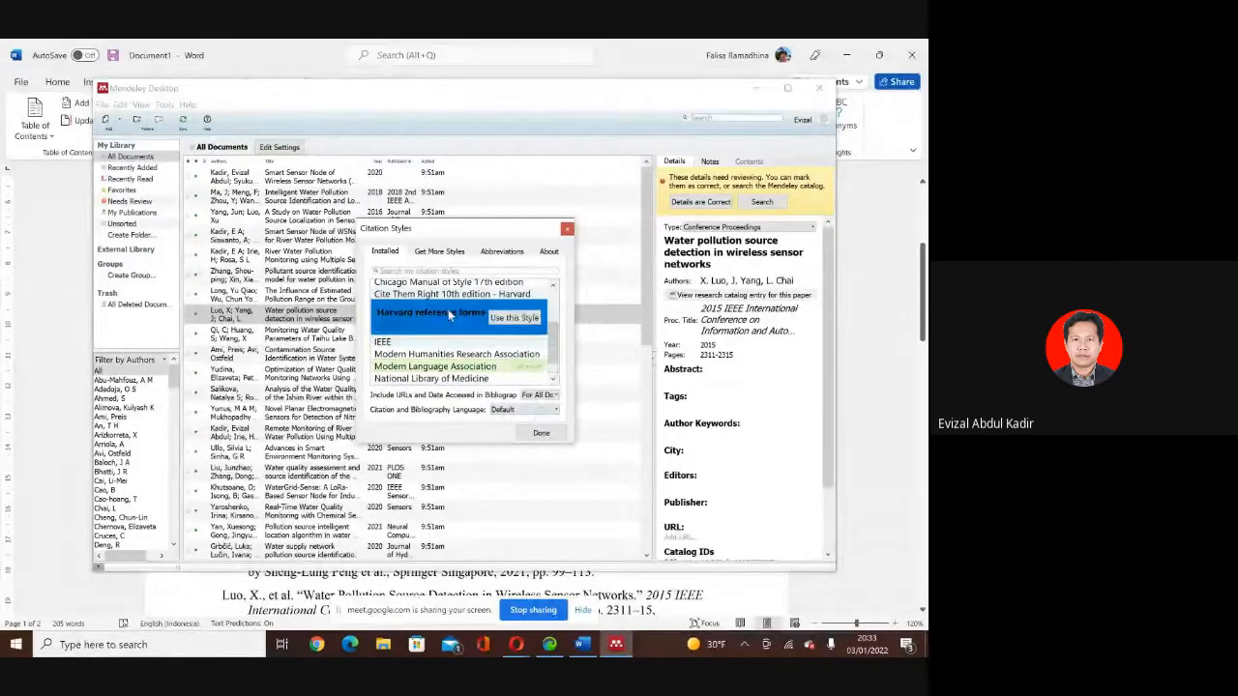
{"action": "left_click", "coordinate": [539, 432]}
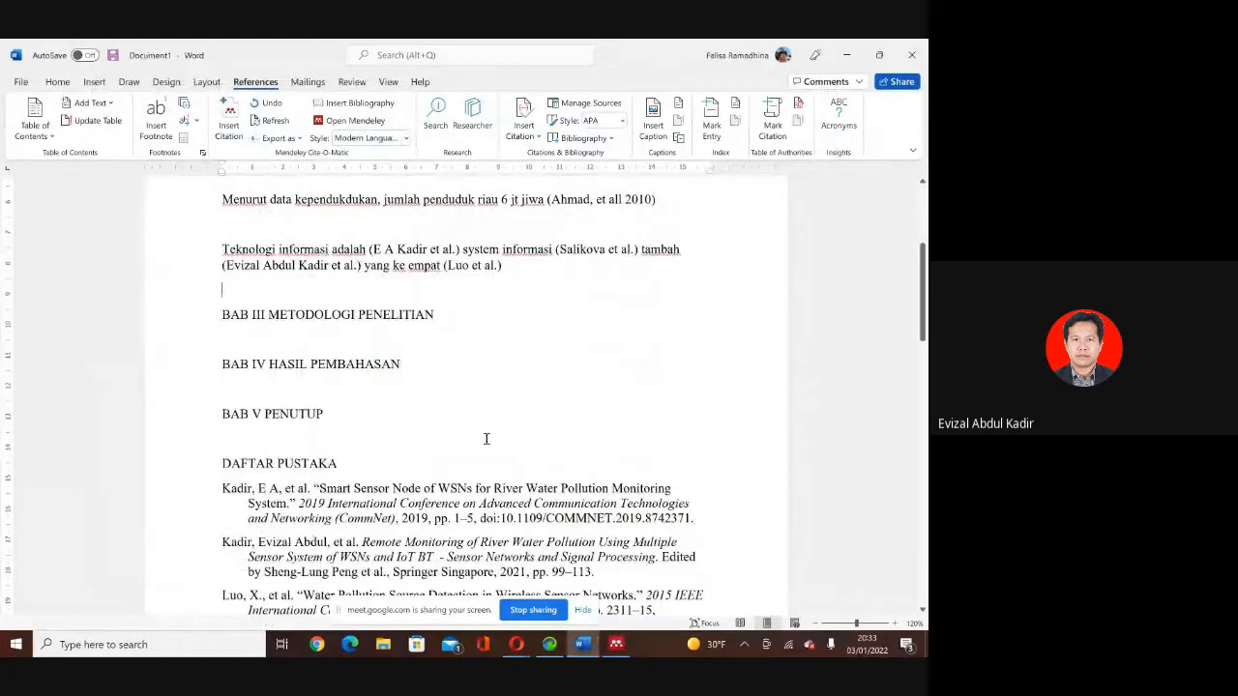
Change the document's Mendeley citation style to Harvard reference format 1 from the additional installed styles.
{"action": "left_click", "coordinate": [384, 493]}
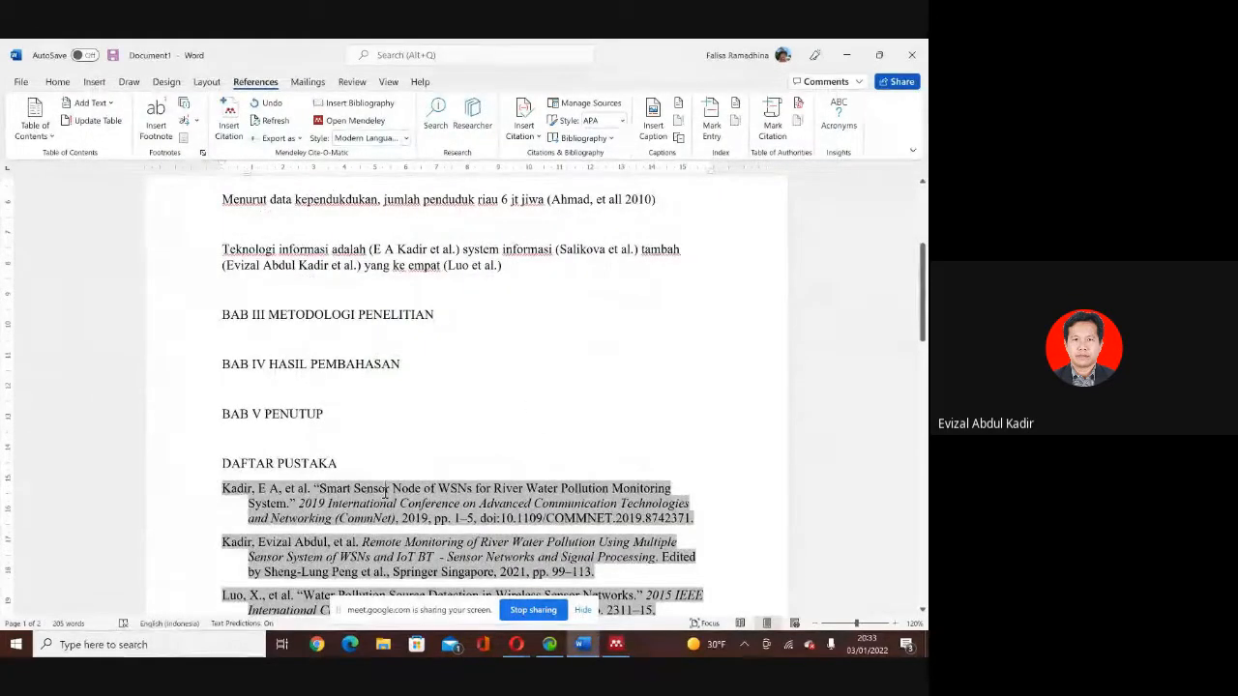
{"action": "left_click", "coordinate": [407, 140]}
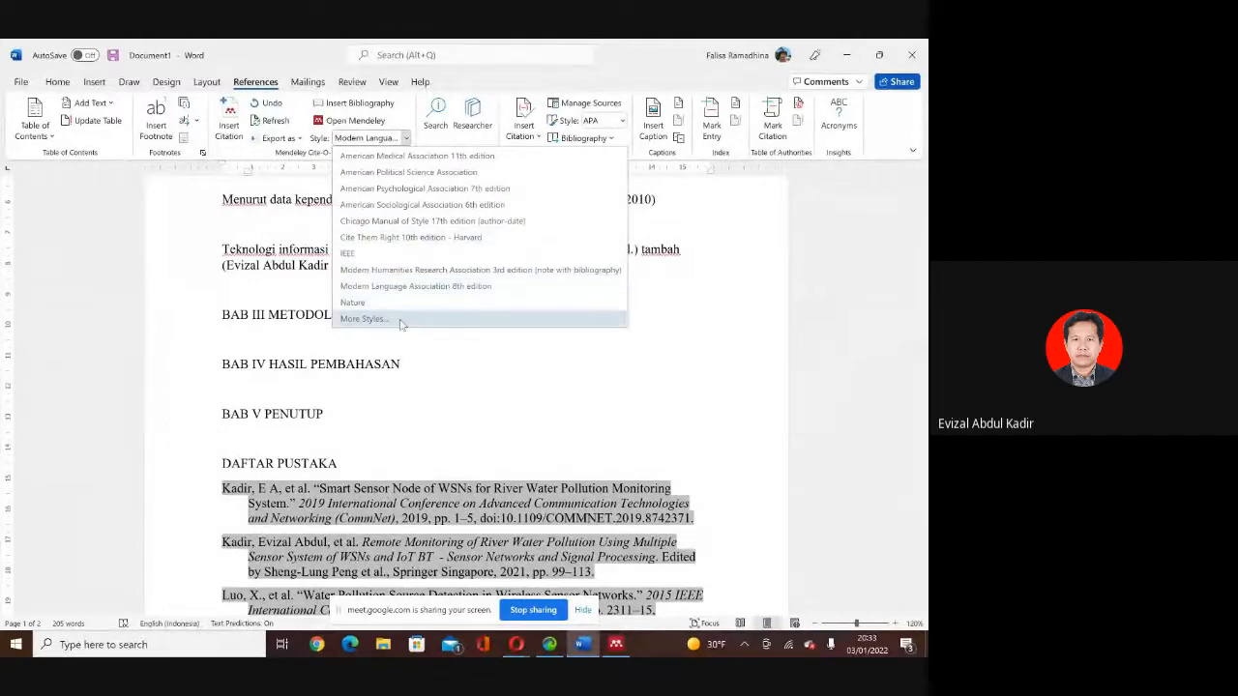
{"action": "left_click", "coordinate": [405, 320]}
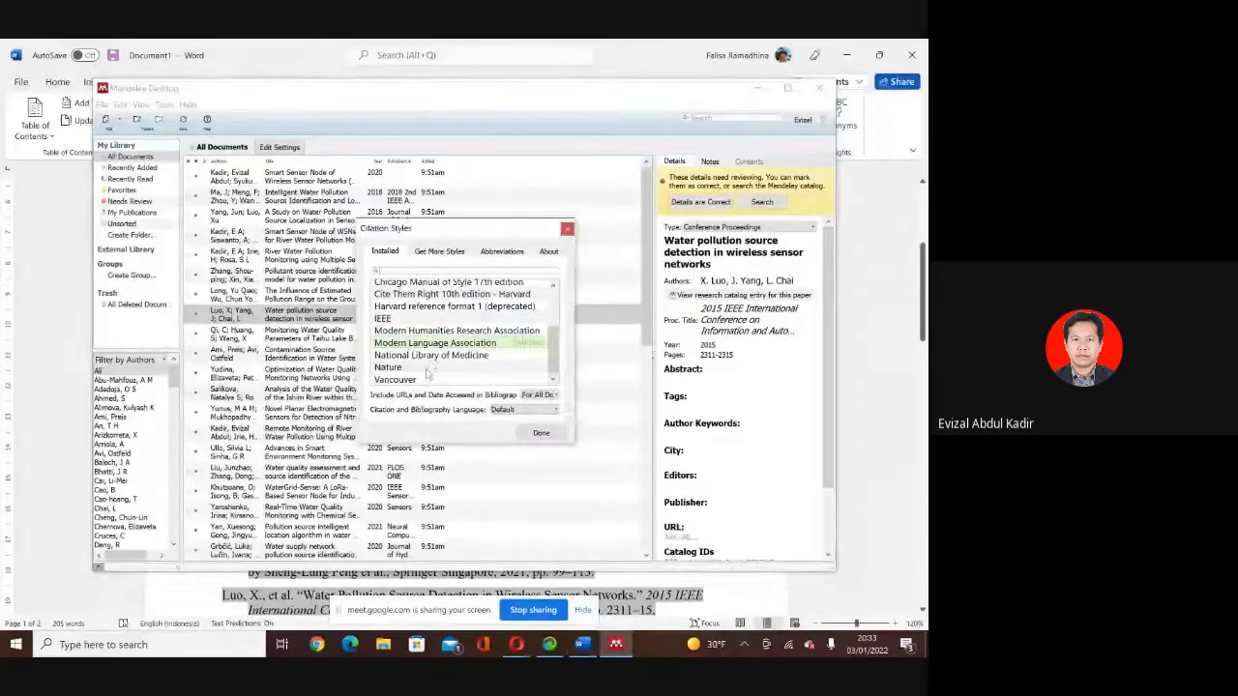
{"action": "scroll", "coordinate": [430, 365], "scroll_direction": "up", "scroll_amount": 2}
{"action": "scroll", "coordinate": [431, 365], "scroll_direction": "down", "scroll_amount": 2}
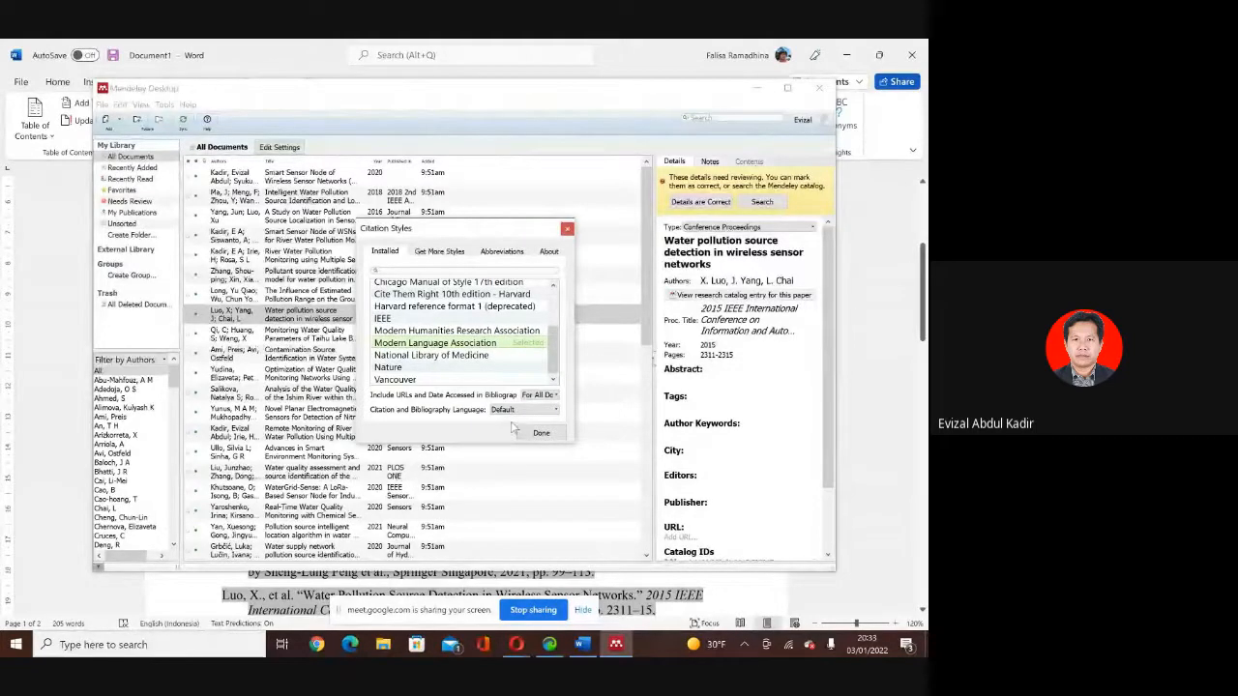
{"action": "scroll", "coordinate": [454, 324], "scroll_direction": "up", "scroll_amount": 3}
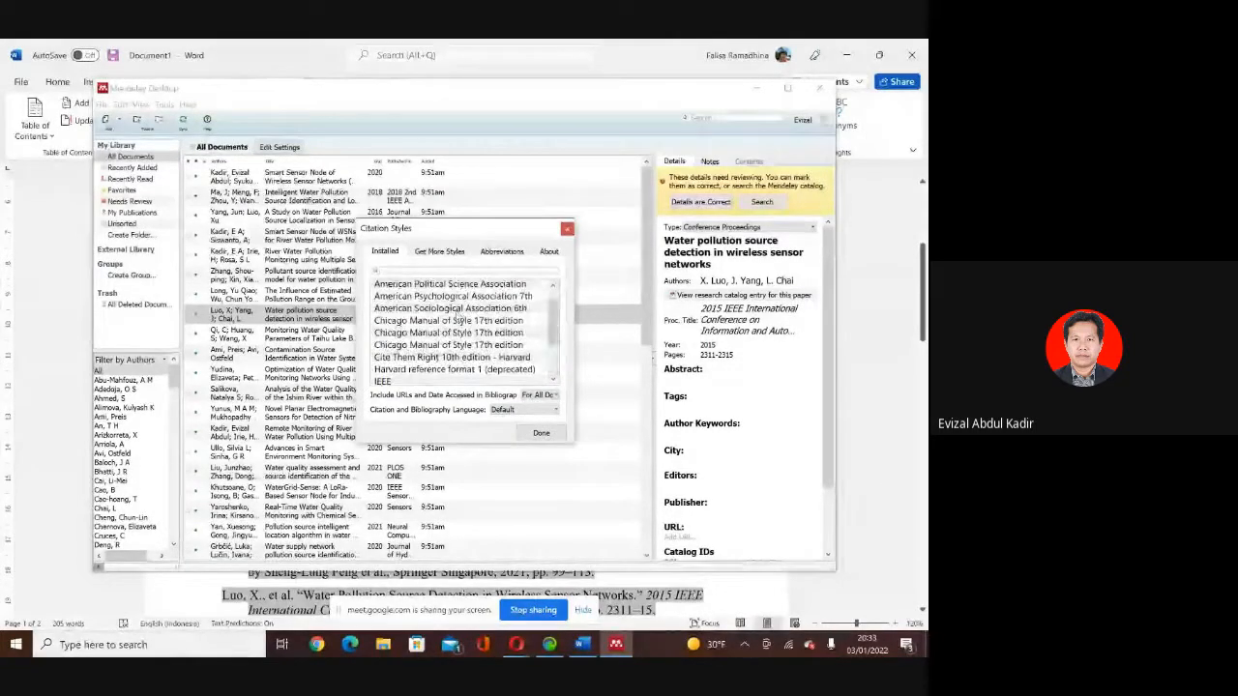
{"action": "left_click", "coordinate": [442, 344]}
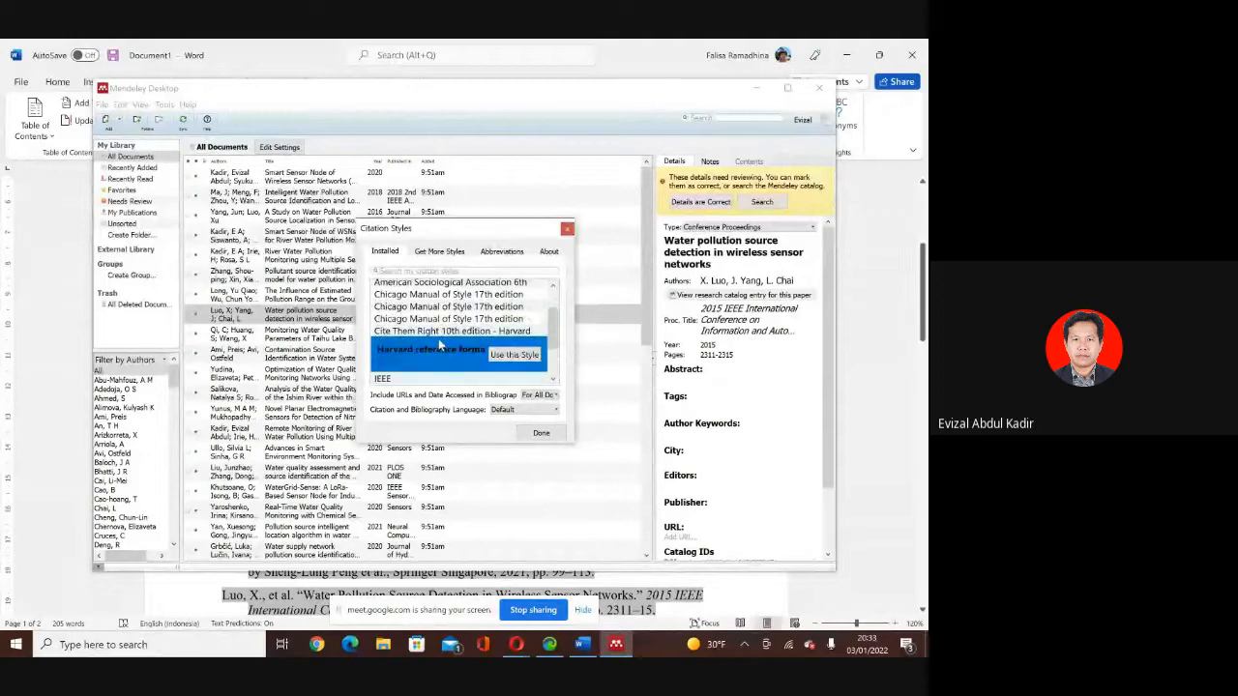
{"action": "left_click", "coordinate": [506, 355]}
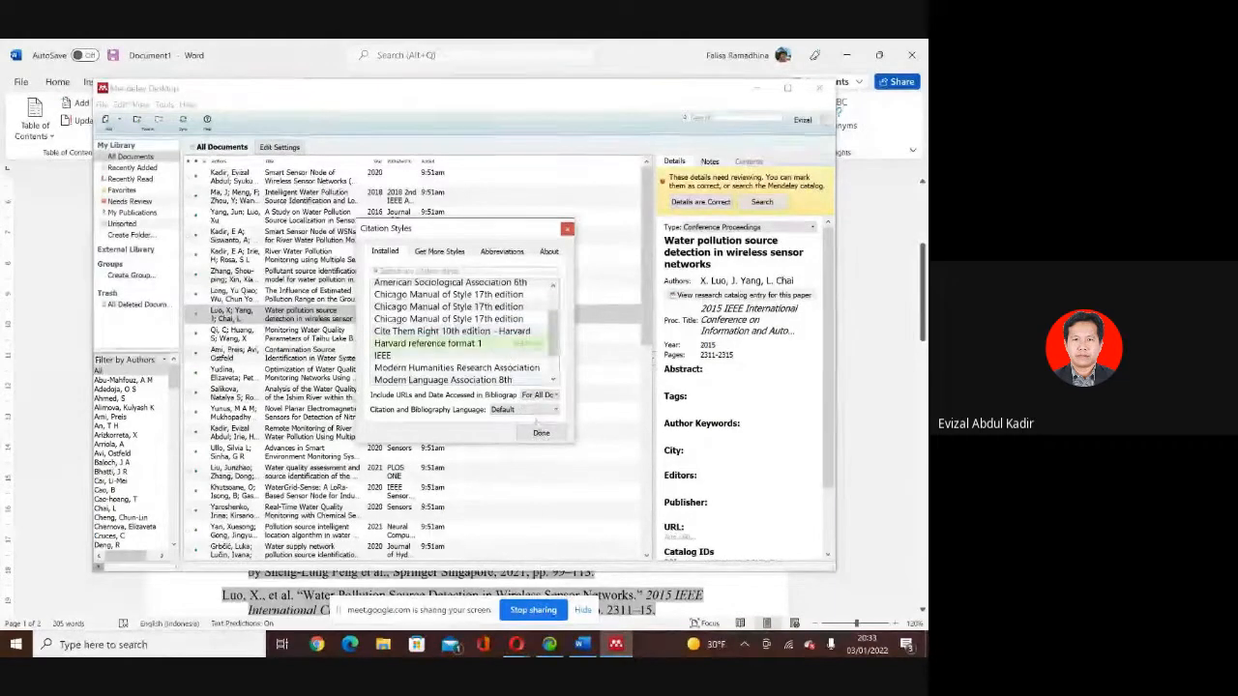
{"action": "left_click", "coordinate": [541, 434]}
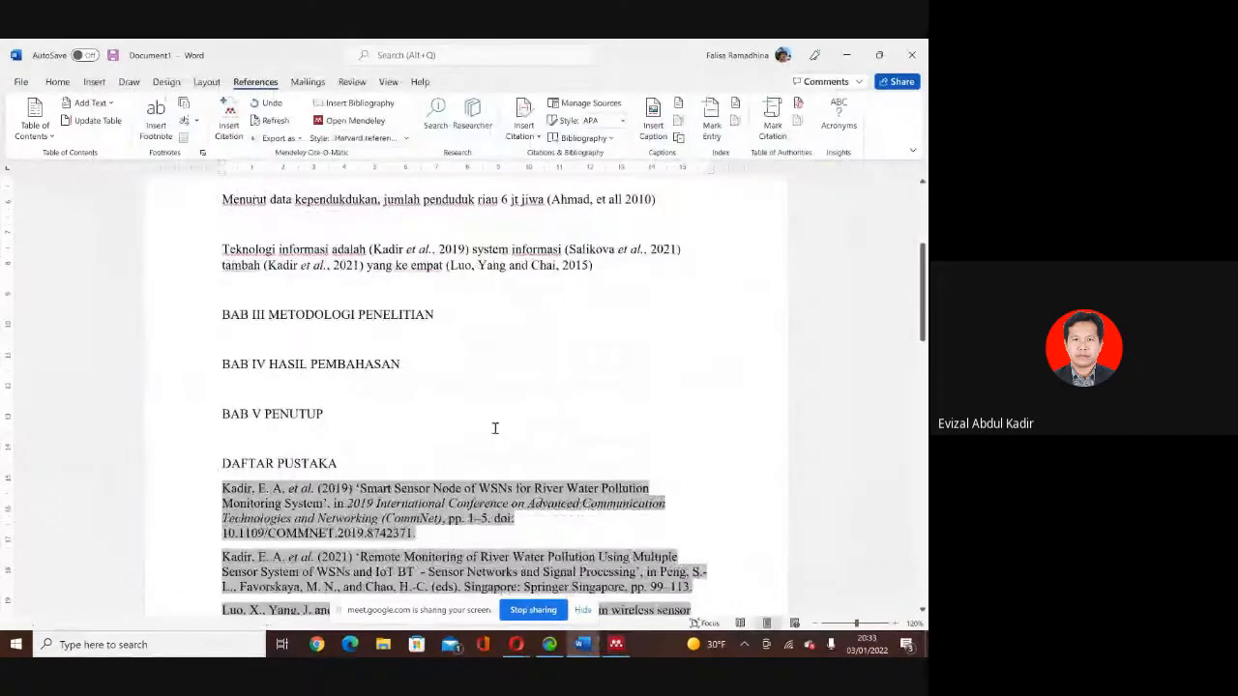
Give all bibliography entries under DAFTAR PUSTAKA a hanging indent of about 1 cm.
{"action": "scroll", "coordinate": [494, 426], "scroll_direction": "down", "scroll_amount": 3}
{"action": "scroll", "coordinate": [495, 428], "scroll_direction": "down", "scroll_amount": 1}
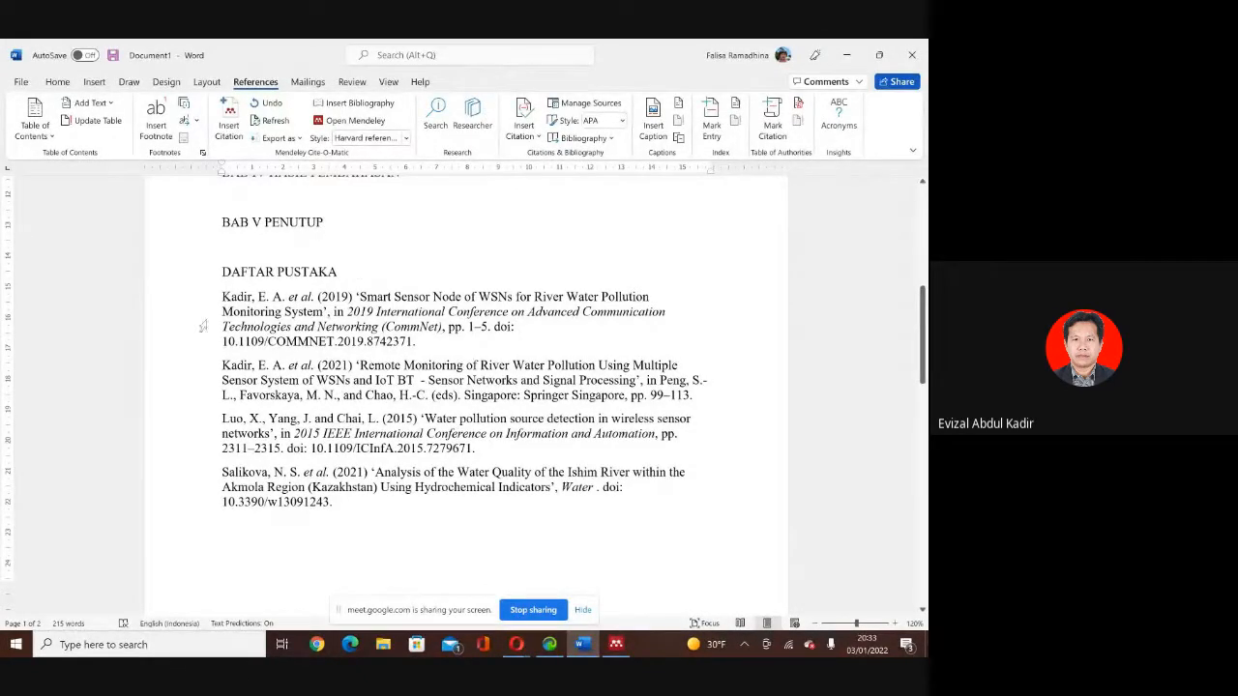
{"action": "left_click_drag", "start_coordinate": [172, 304], "coordinate": [230, 508]}
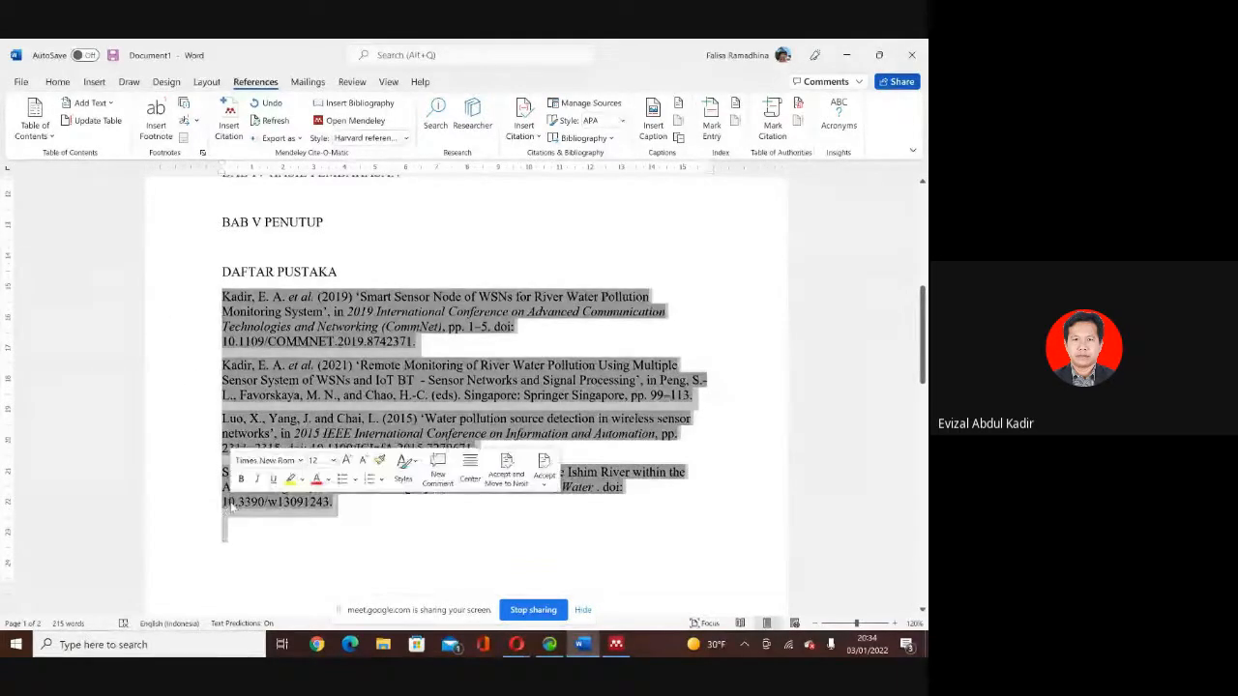
{"action": "mouse_move", "coordinate": [223, 172]}
{"action": "left_mouse_down"}
{"action": "mouse_move", "coordinate": [253, 175]}
{"action": "mouse_move", "coordinate": [221, 172]}
{"action": "left_mouse_up"}
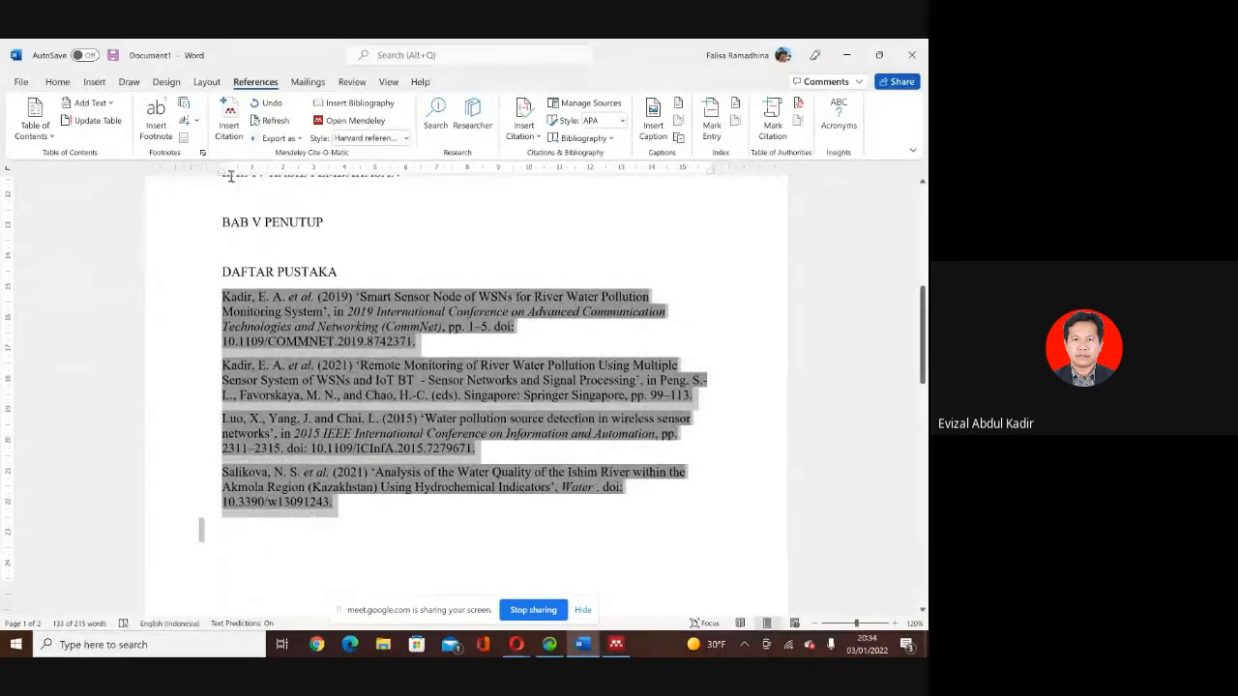
{"action": "left_click_drag", "start_coordinate": [222, 173], "coordinate": [256, 175]}
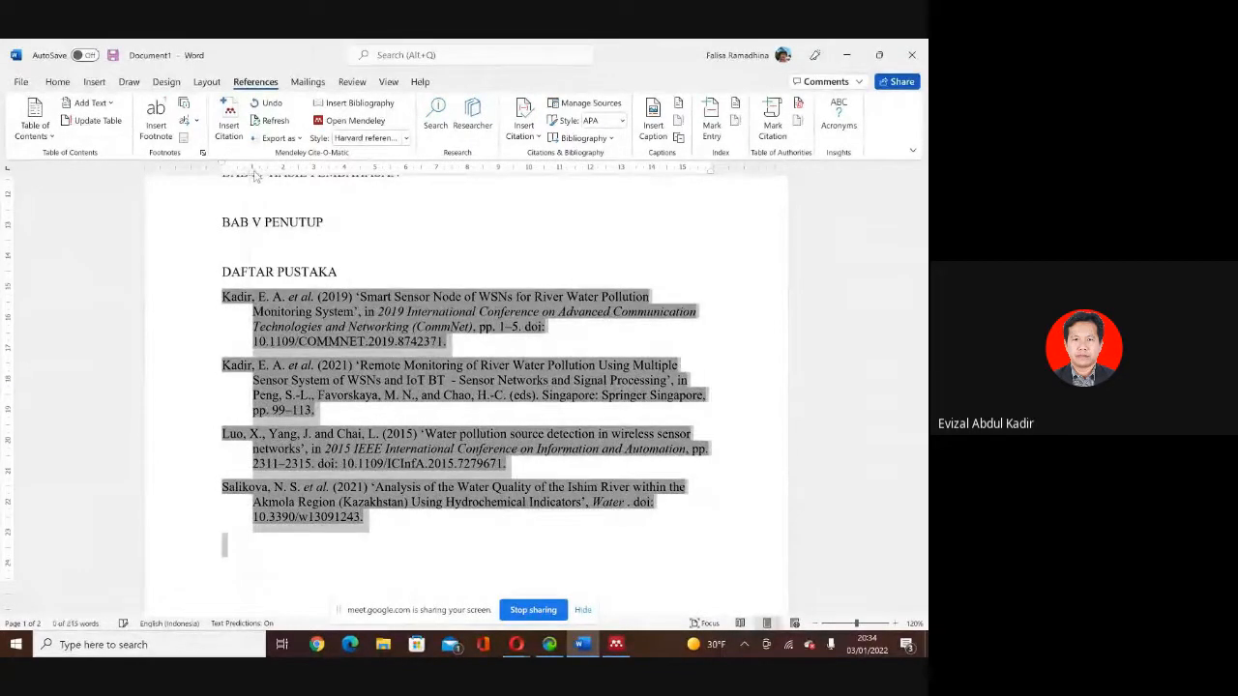
{"action": "left_click", "coordinate": [387, 225]}
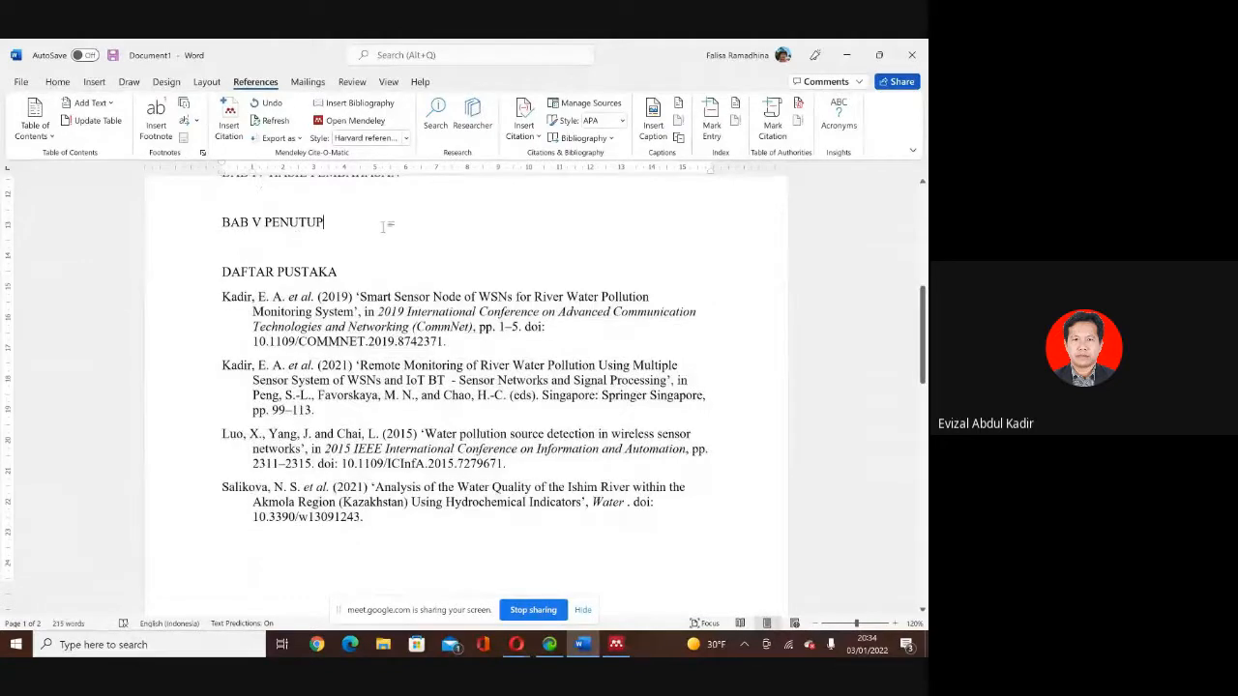
Compare the Harvard-style citations in the BAB II paragraph with the matching entries under DAFTAR PUSTAKA.
{"action": "scroll", "coordinate": [387, 225], "scroll_direction": "up", "scroll_amount": 5}
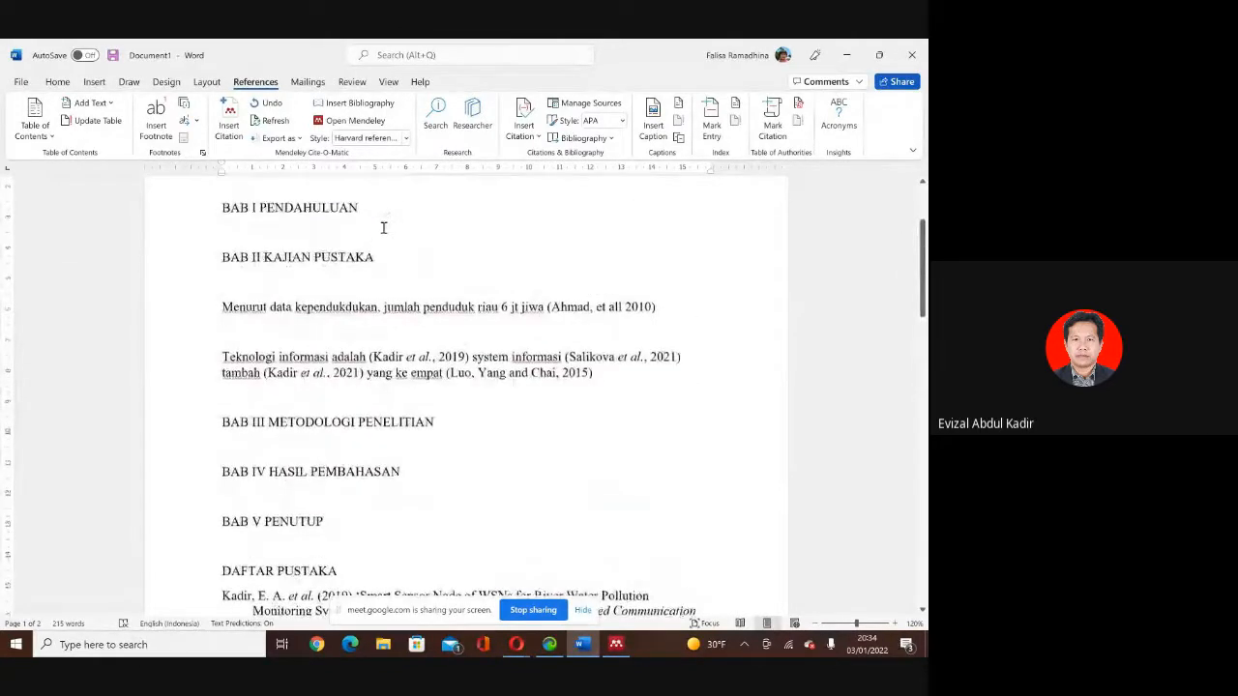
{"action": "scroll", "coordinate": [383, 227], "scroll_direction": "down", "scroll_amount": 2}
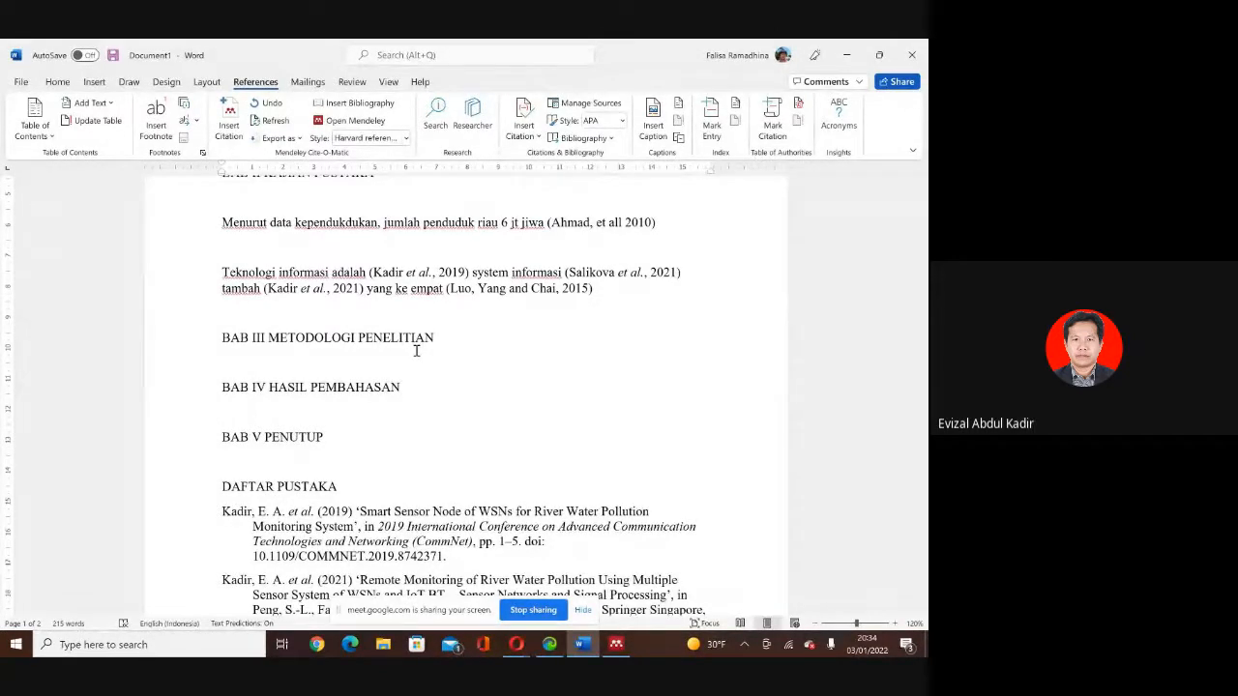
{"action": "scroll", "coordinate": [499, 372], "scroll_direction": "up", "scroll_amount": 3}
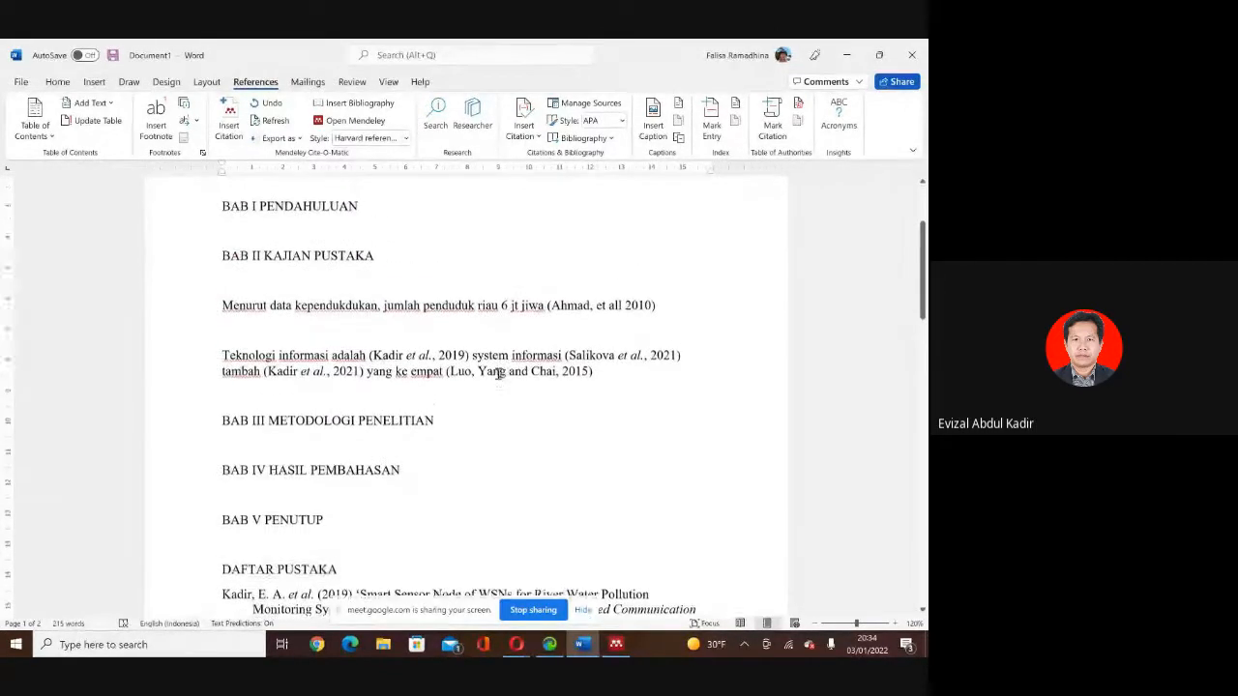
{"action": "scroll", "coordinate": [498, 373], "scroll_direction": "down", "scroll_amount": 4}
{"action": "scroll", "coordinate": [498, 373], "scroll_direction": "up", "scroll_amount": 2}
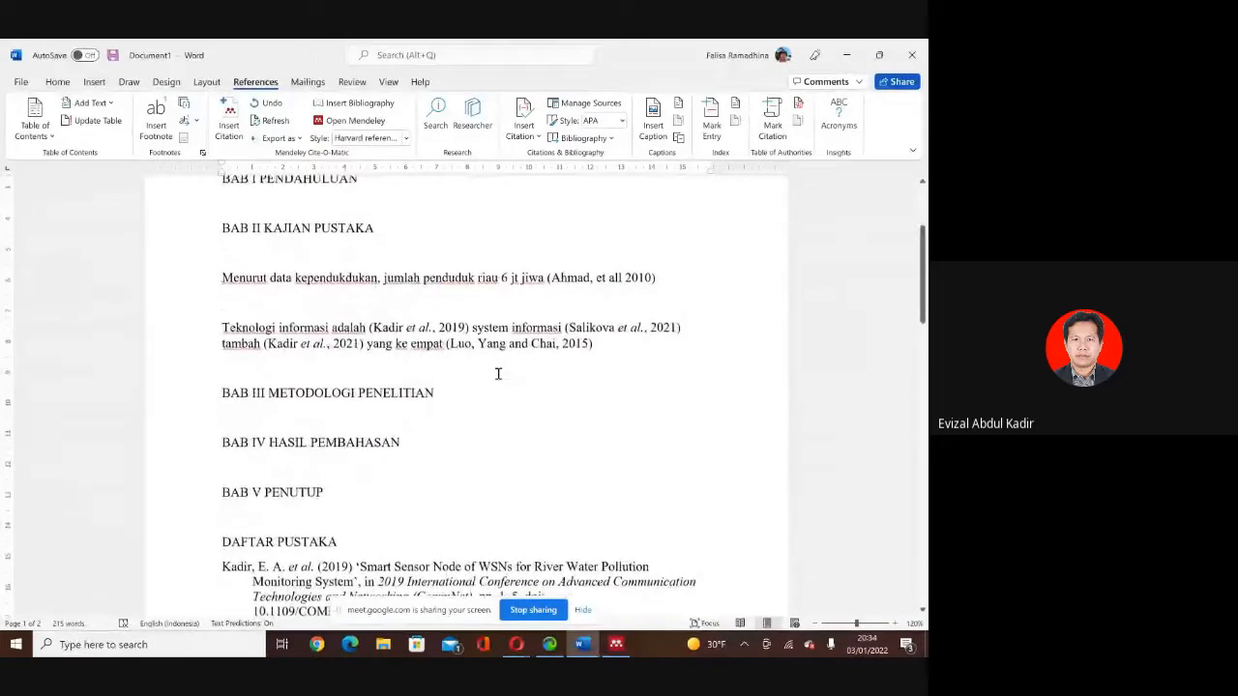
{"action": "scroll", "coordinate": [498, 373], "scroll_direction": "up", "scroll_amount": 1}
{"action": "scroll", "coordinate": [499, 373], "scroll_direction": "down", "scroll_amount": 1}
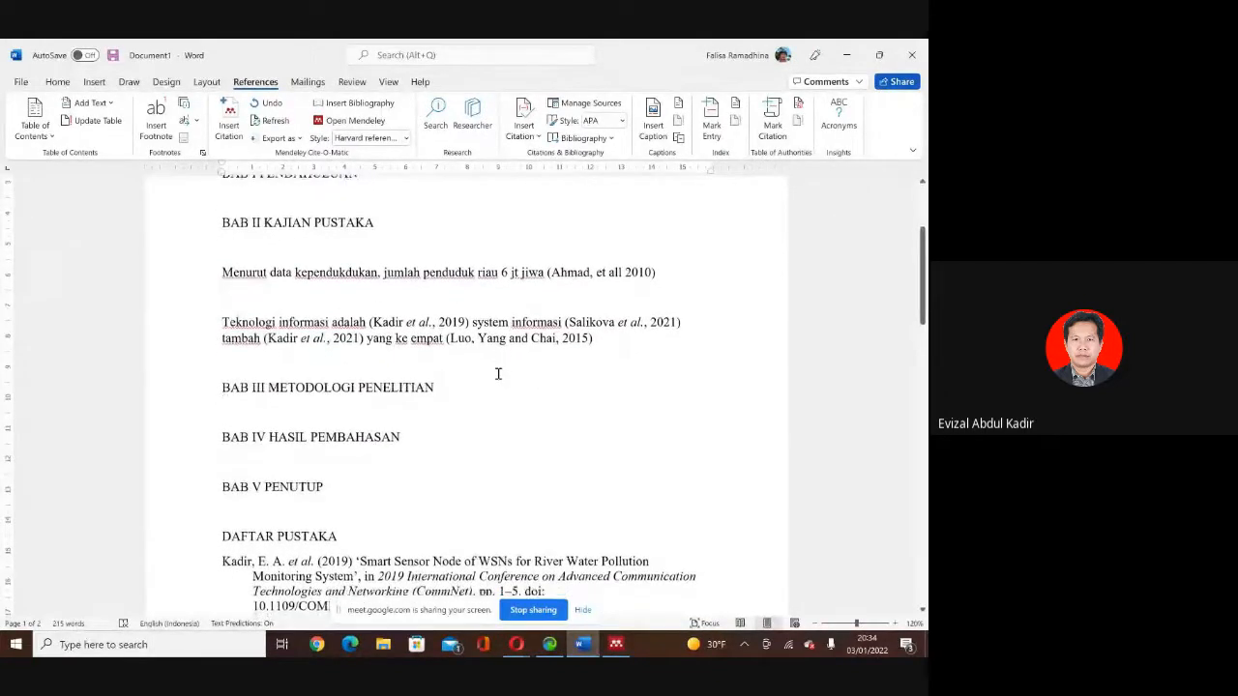
{"action": "scroll", "coordinate": [498, 373], "scroll_direction": "down", "scroll_amount": 3}
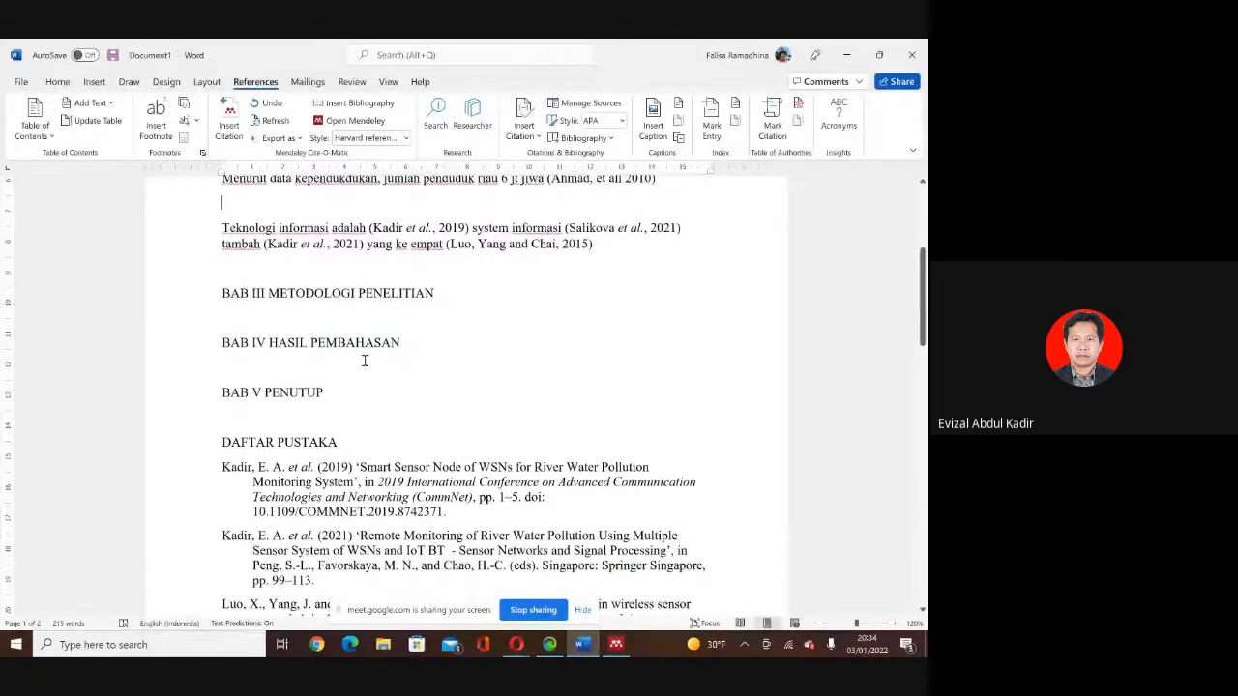
{"action": "scroll", "coordinate": [365, 360], "scroll_direction": "down", "scroll_amount": 1}
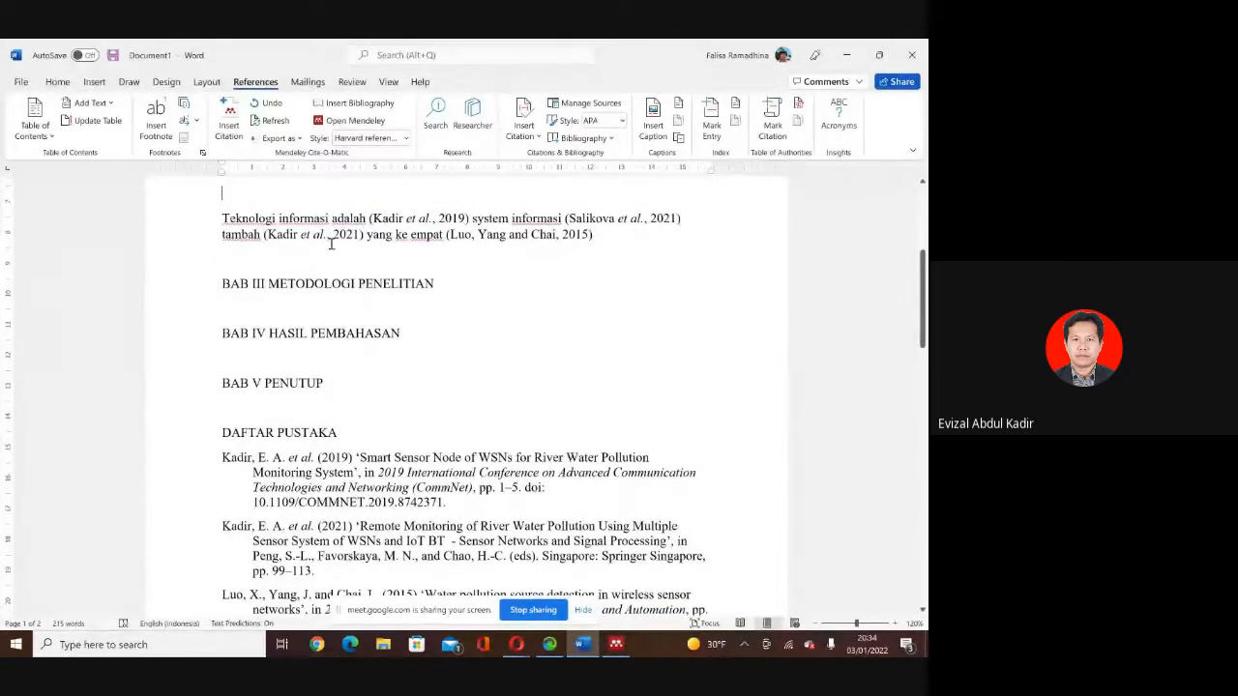
{"action": "scroll", "coordinate": [362, 299], "scroll_direction": "up", "scroll_amount": 1}
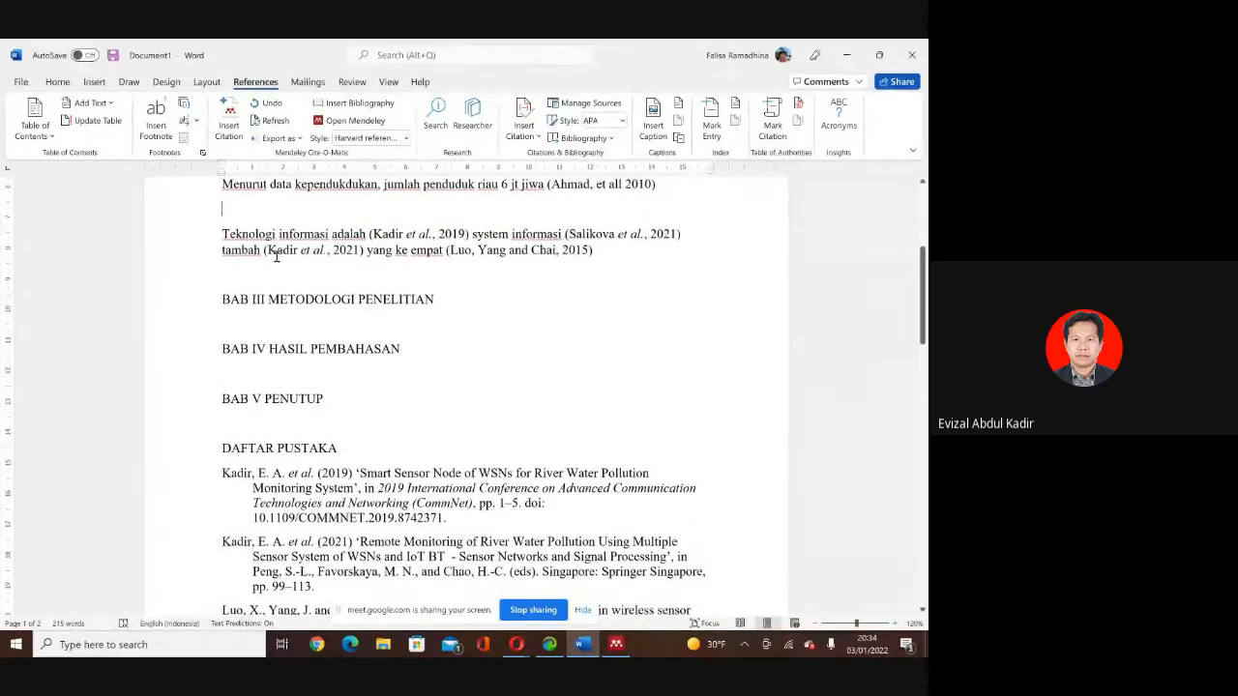
{"action": "scroll", "coordinate": [312, 319], "scroll_direction": "down", "scroll_amount": 1}
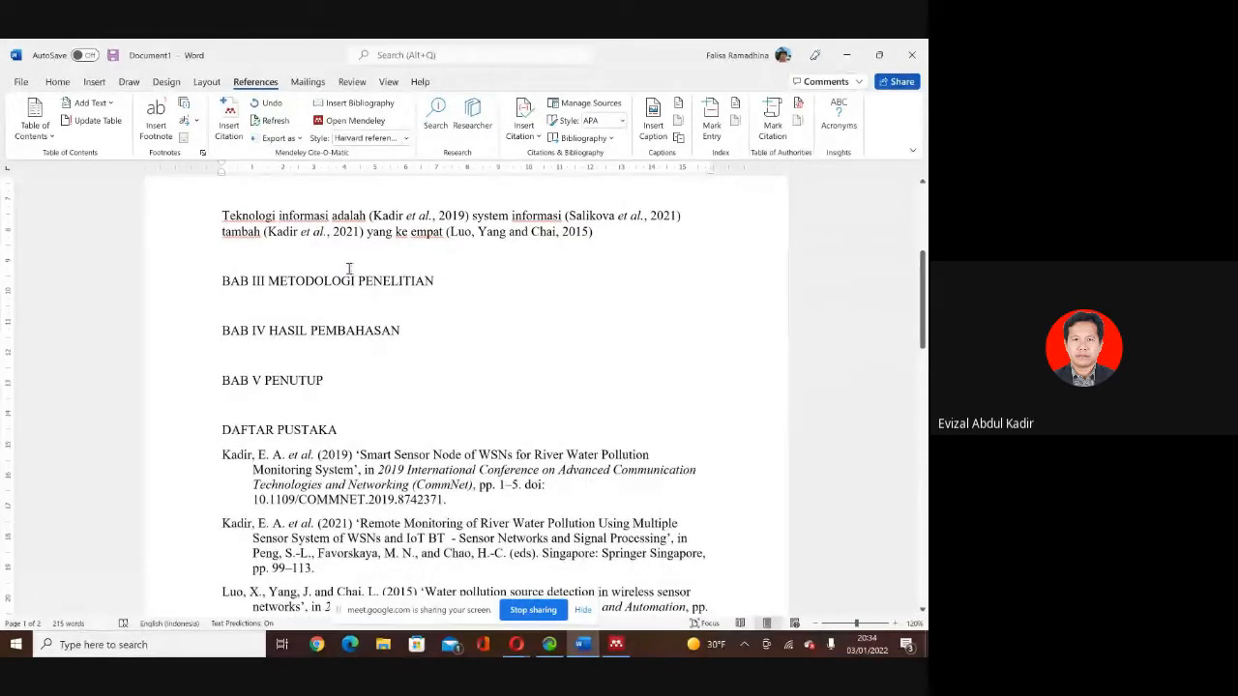
{"action": "scroll", "coordinate": [371, 293], "scroll_direction": "down", "scroll_amount": 2}
{"action": "scroll", "coordinate": [371, 293], "scroll_direction": "up", "scroll_amount": 2}
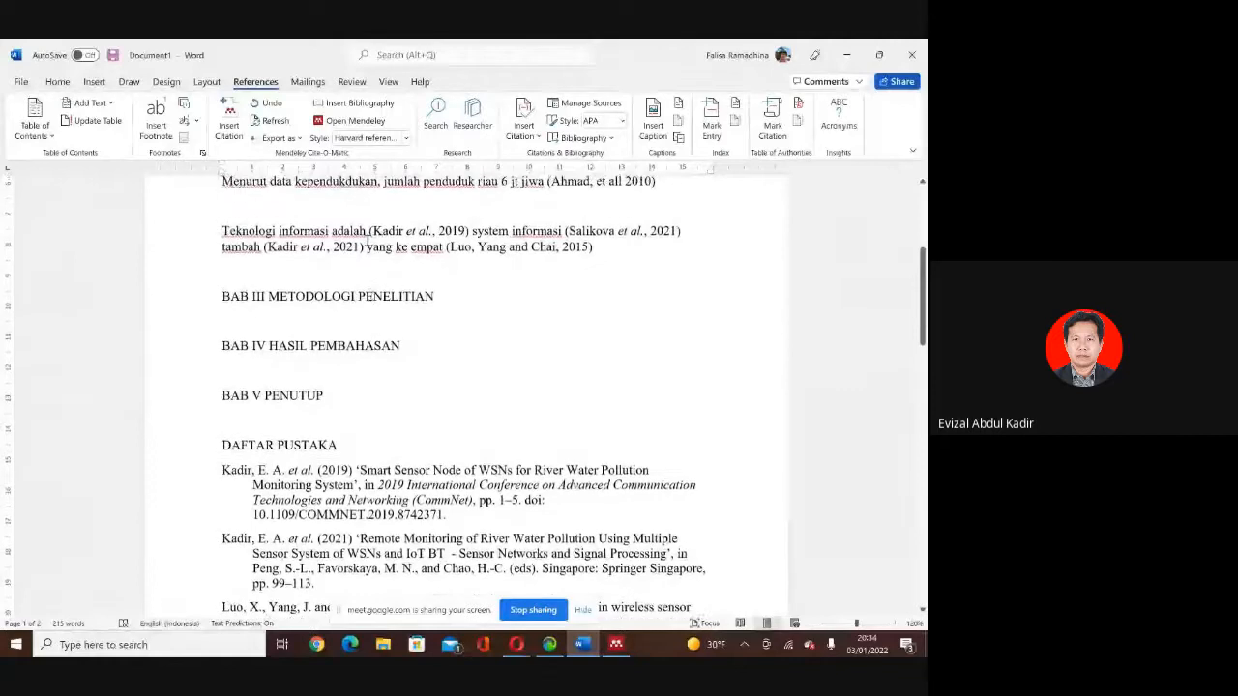
Delete the word "tambah" and the third in-text citation from the "Teknologi informasi" paragraph, and check the entries under DAFTAR PUSTAKA.
{"action": "left_click", "coordinate": [281, 244]}
{"action": "left_click_drag", "start_coordinate": [282, 245], "coordinate": [229, 250]}
{"action": "key", "text": "Delete"}
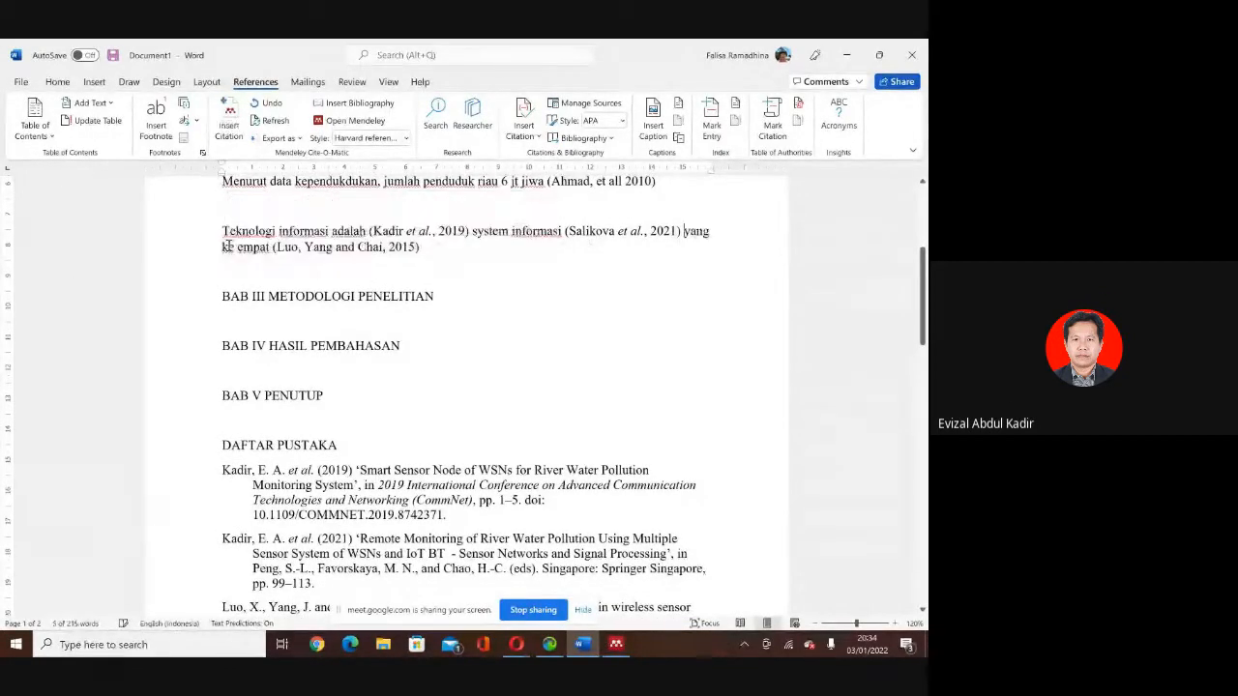
{"action": "scroll", "coordinate": [386, 384], "scroll_direction": "down", "scroll_amount": 1}
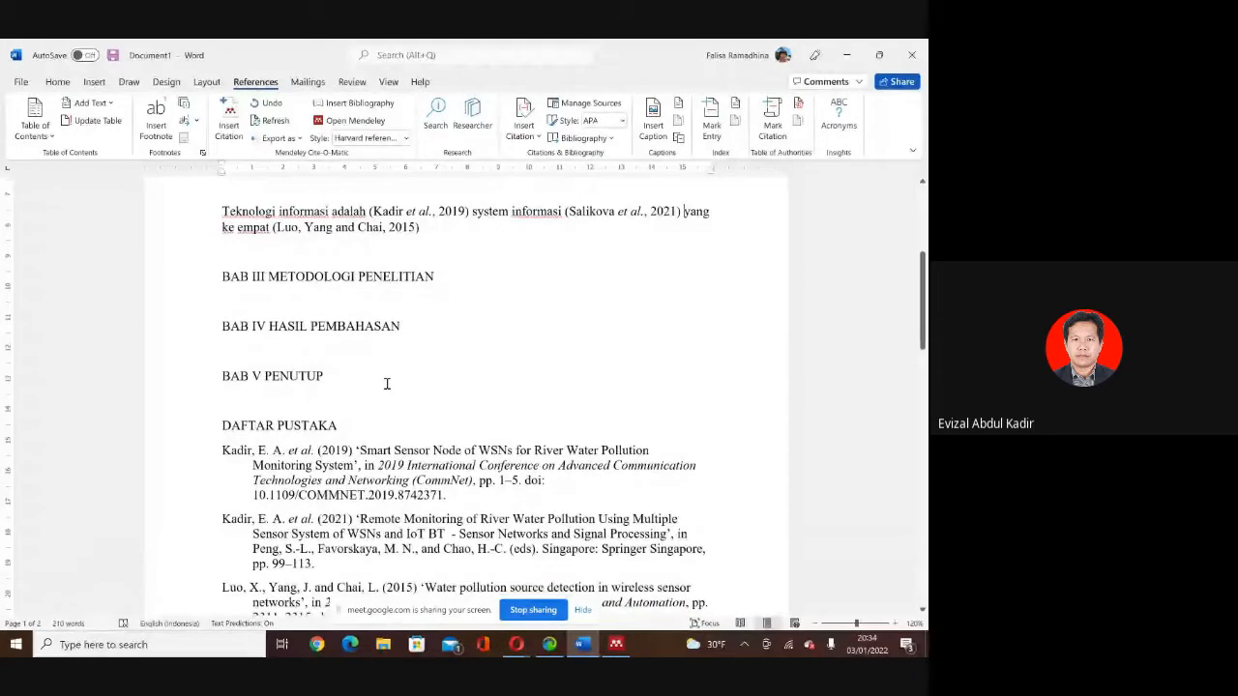
{"action": "scroll", "coordinate": [386, 384], "scroll_direction": "down", "scroll_amount": 4}
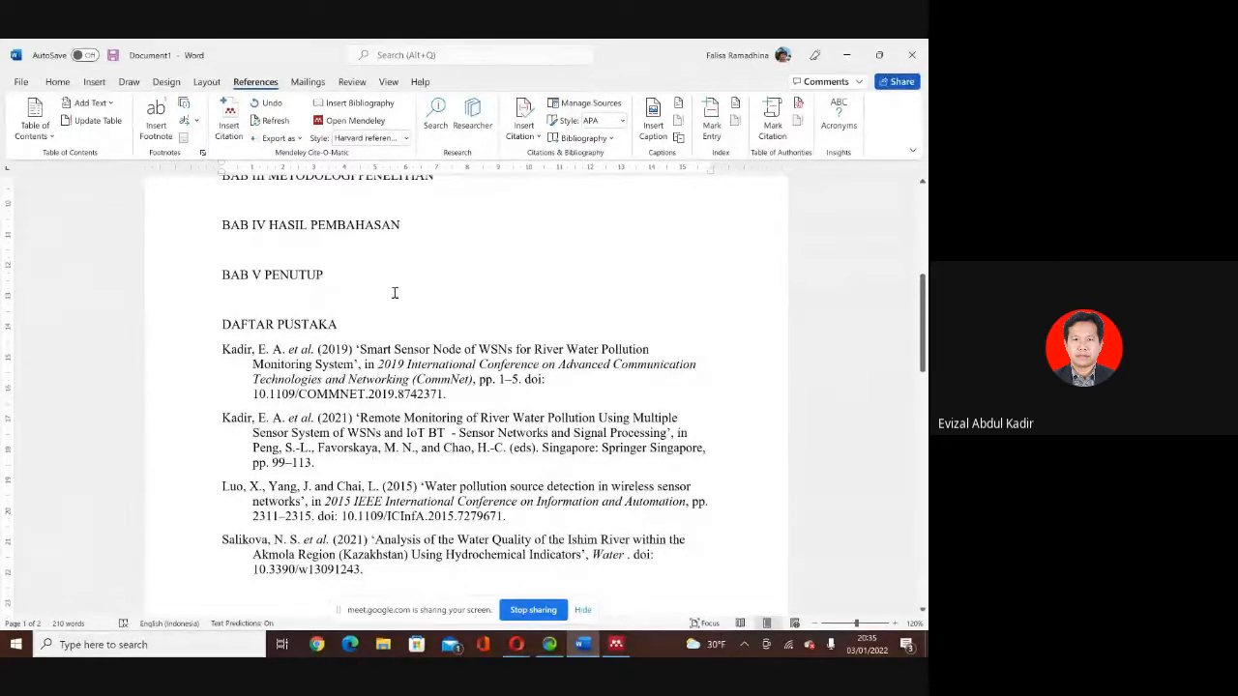
{"action": "scroll", "coordinate": [393, 290], "scroll_direction": "up", "scroll_amount": 3}
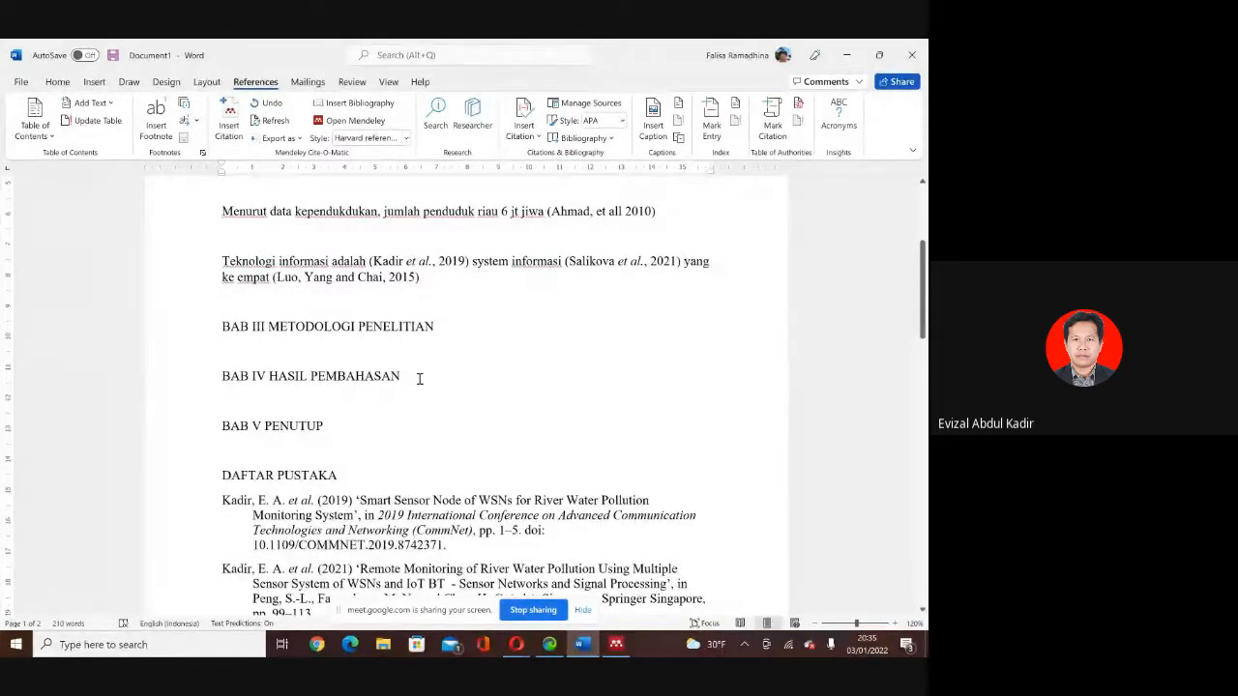
{"action": "scroll", "coordinate": [423, 326], "scroll_direction": "down", "scroll_amount": 1}
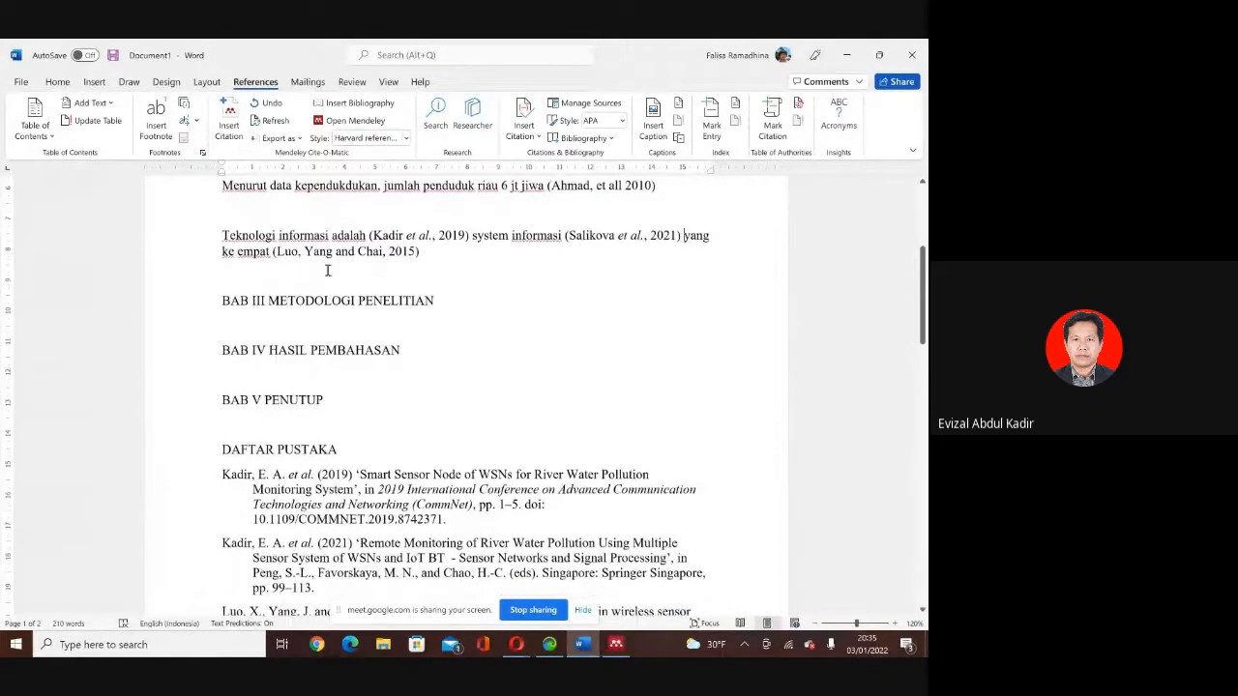
{"action": "scroll", "coordinate": [409, 348], "scroll_direction": "down", "scroll_amount": 3}
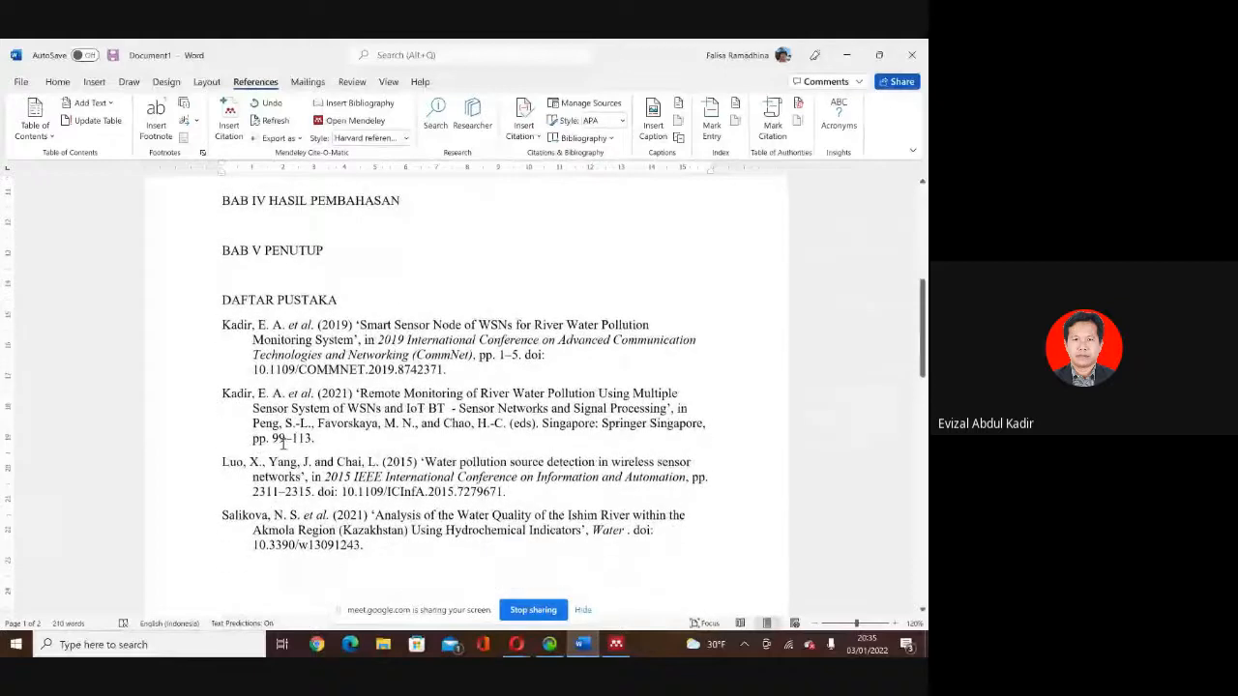
Refresh the Mendeley citations and bibliography, and add the word "tambah" at the end of the "Teknologi informasi" paragraph.
{"action": "left_click", "coordinate": [274, 121]}
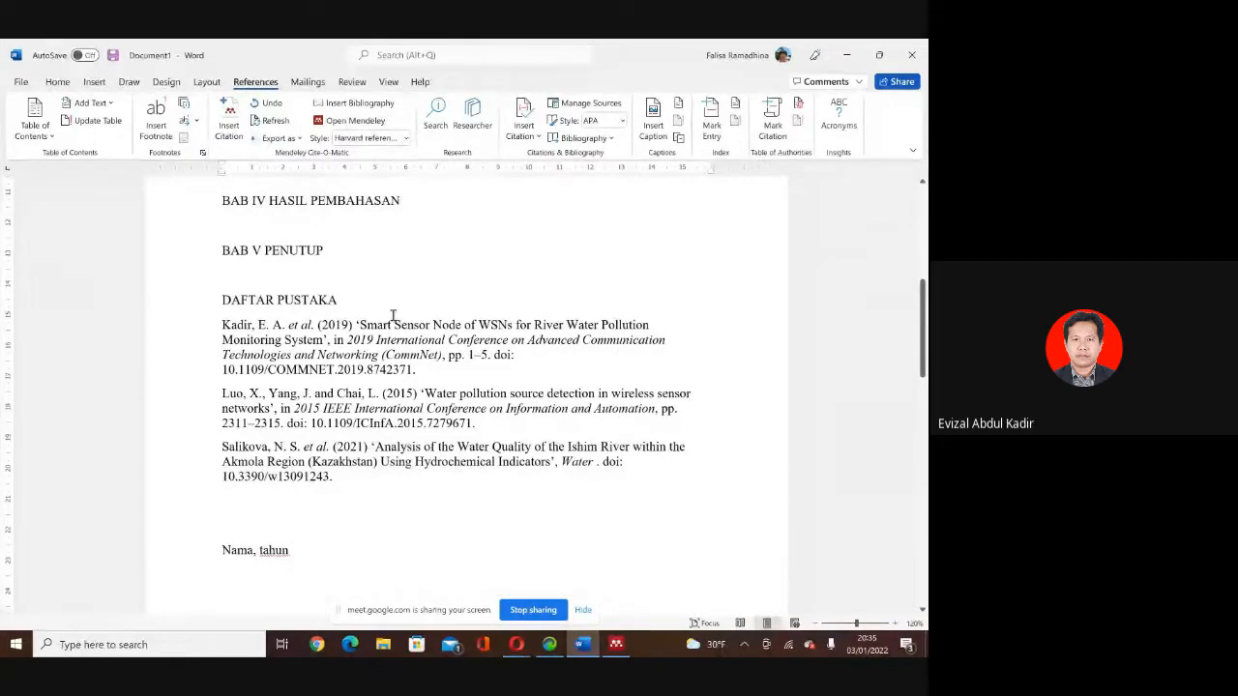
{"action": "scroll", "coordinate": [394, 315], "scroll_direction": "up", "scroll_amount": 4}
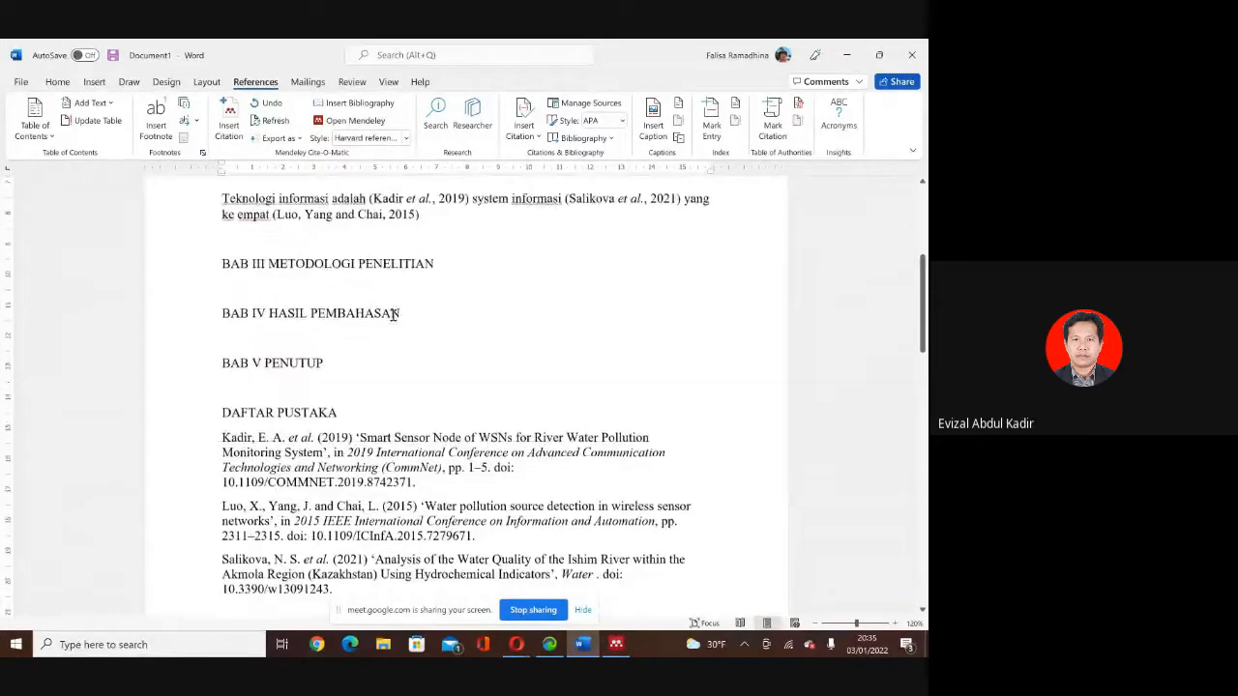
{"action": "left_click", "coordinate": [449, 289]}
{"action": "left_click", "coordinate": [444, 304]}
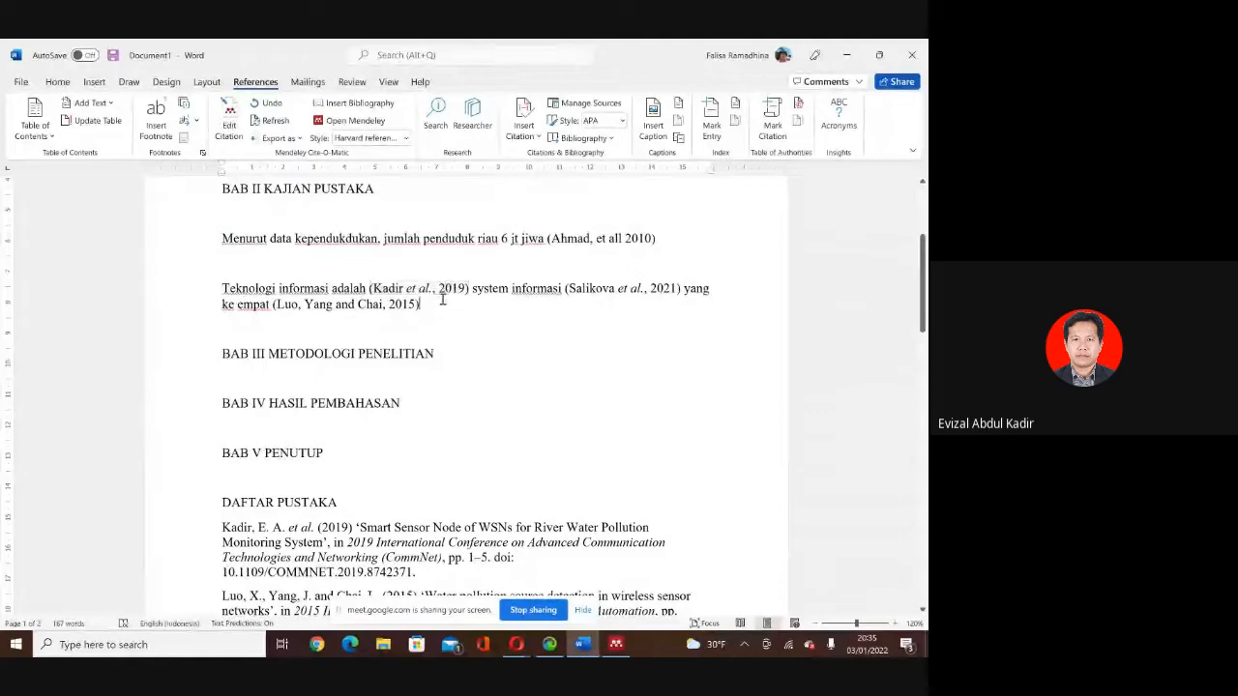
{"action": "type", "text": "tambah"}
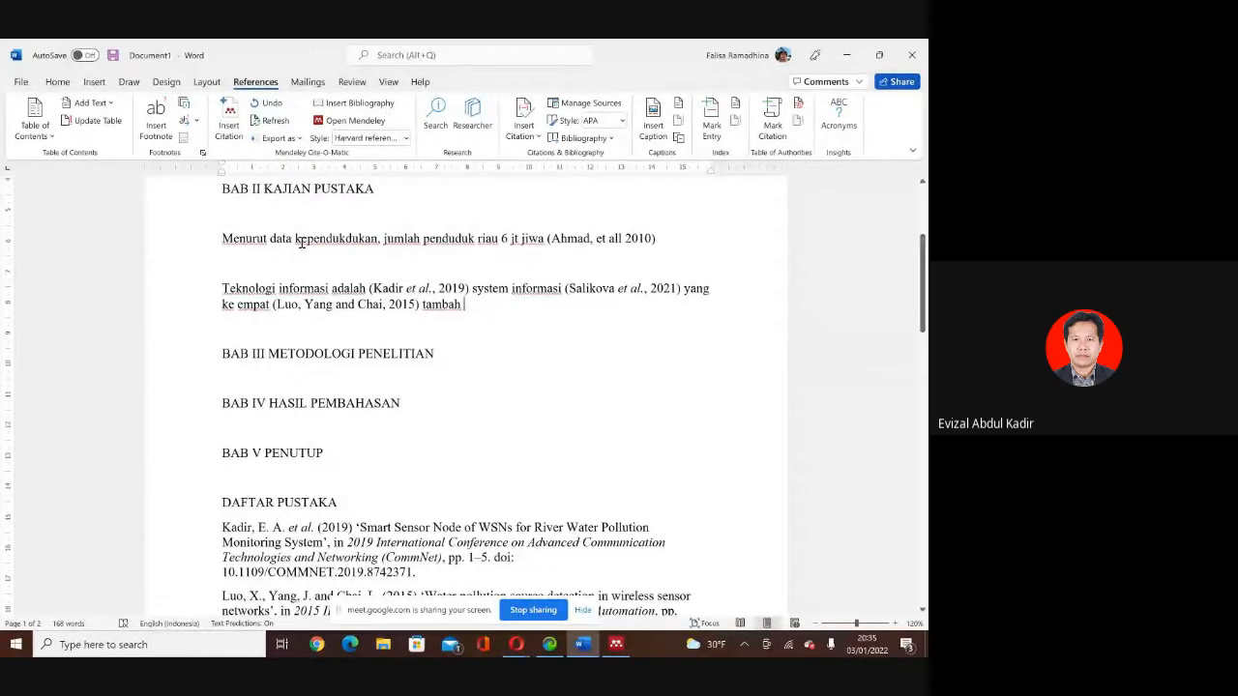
Cite "Advances in Smart Environment Monitoring Systems Using IoT and Sensors" from the Mendeley library after "tambah", and check the entries under DAFTAR PUSTAKA.
{"action": "left_click", "coordinate": [229, 121]}
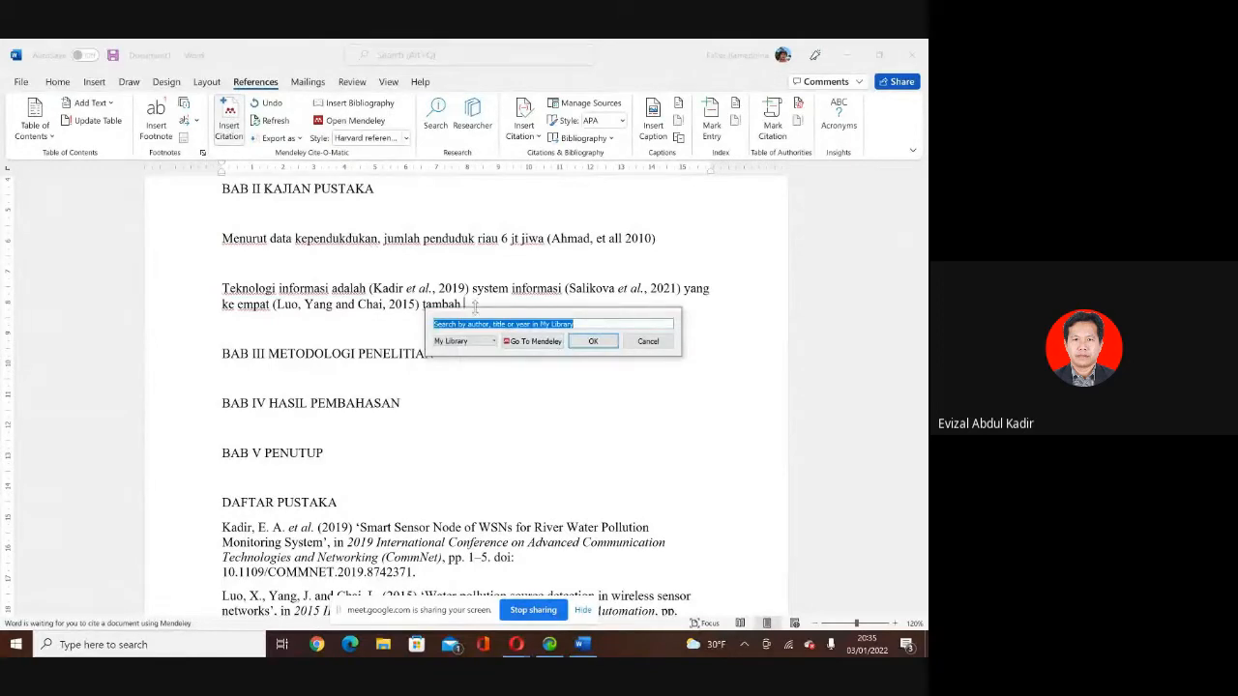
{"action": "left_click", "coordinate": [531, 342]}
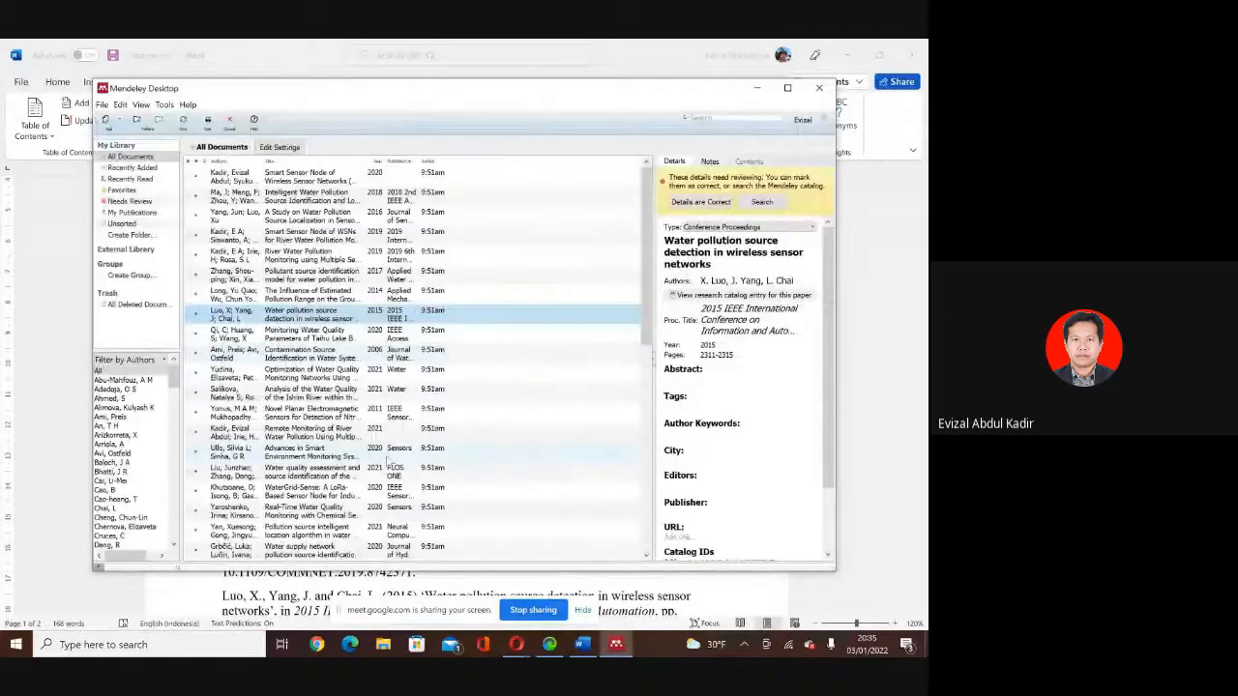
{"action": "left_click", "coordinate": [335, 451]}
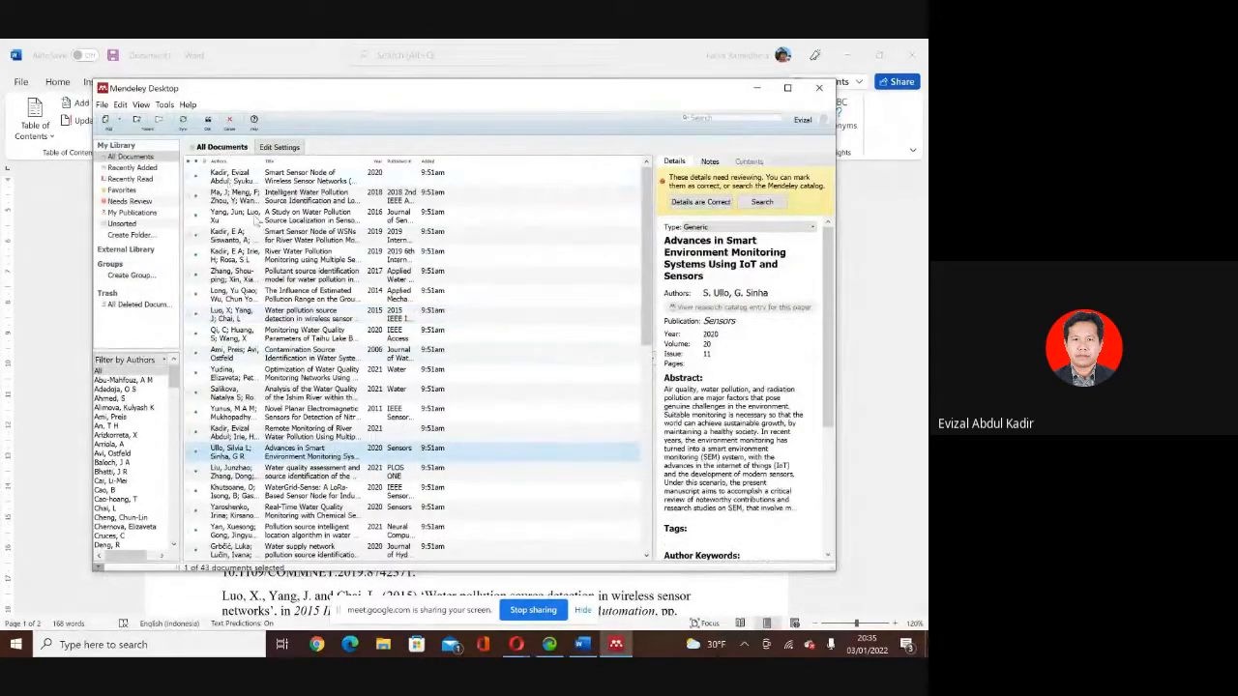
{"action": "left_click", "coordinate": [208, 124]}
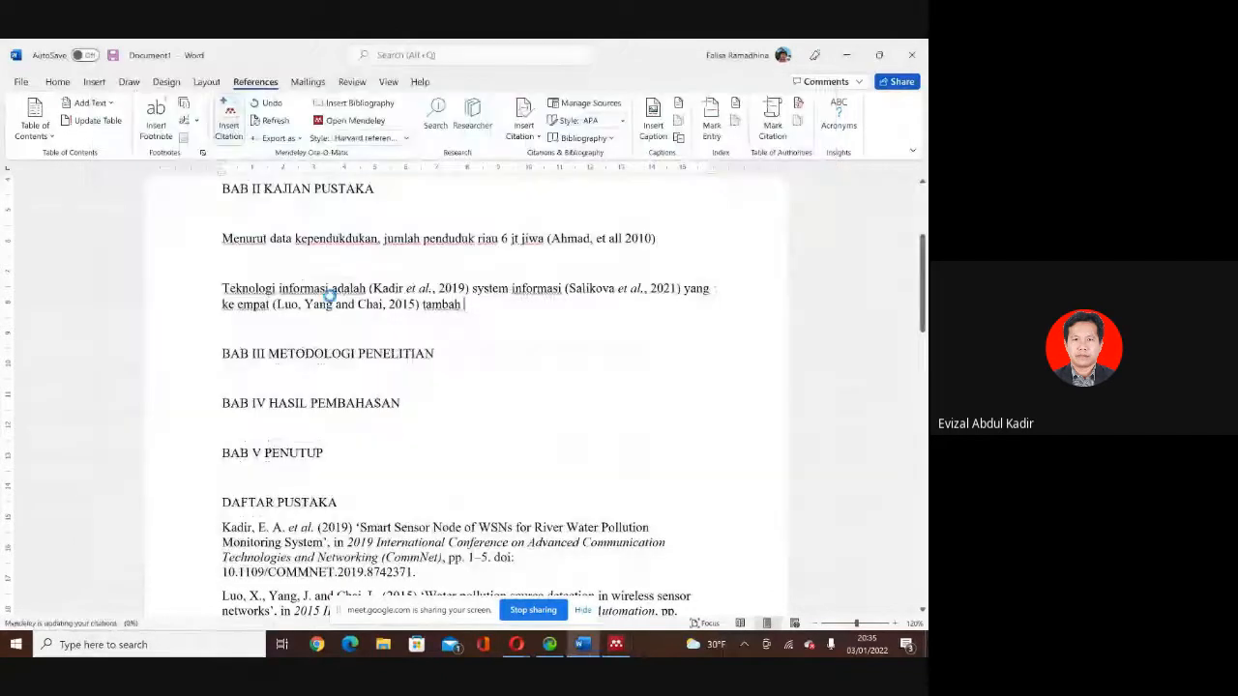
{"action": "scroll", "coordinate": [404, 436], "scroll_direction": "down", "scroll_amount": 1}
{"action": "scroll", "coordinate": [404, 436], "scroll_direction": "down", "scroll_amount": 2}
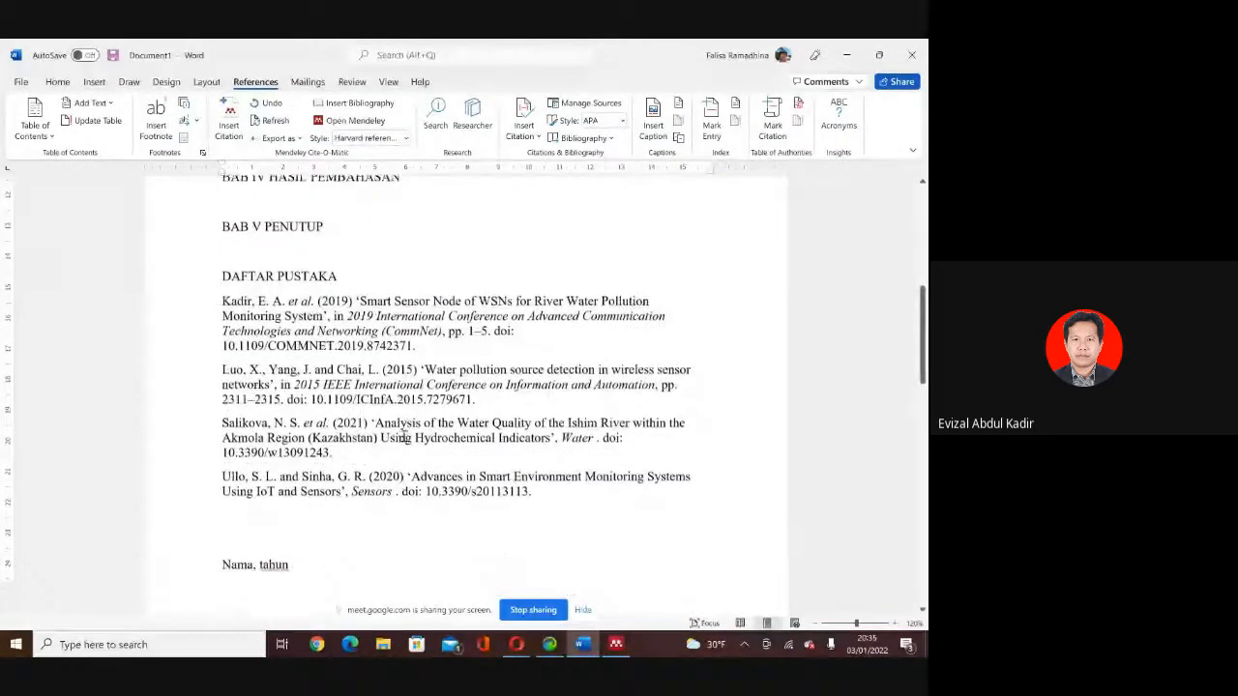
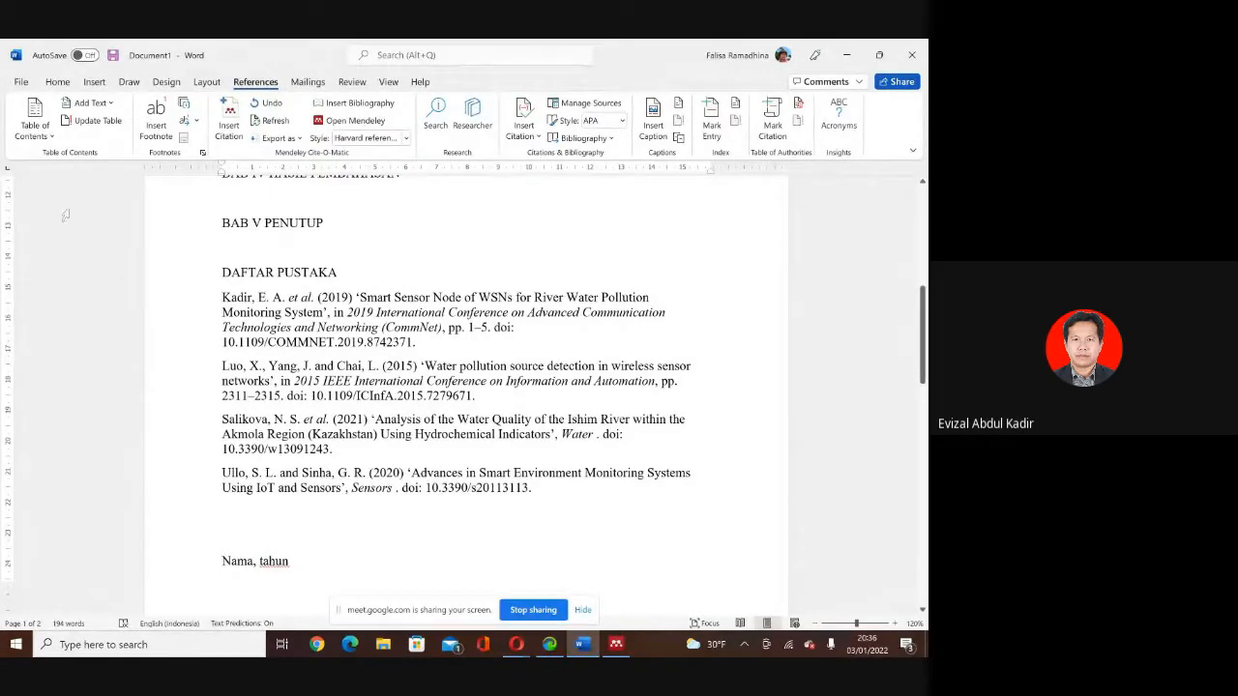
Examine the built-in table of contents designs, including Automatic Table 2, against the chapter headings from BAB I to DAFTAR PUSTAKA.
{"action": "left_click", "coordinate": [53, 137]}
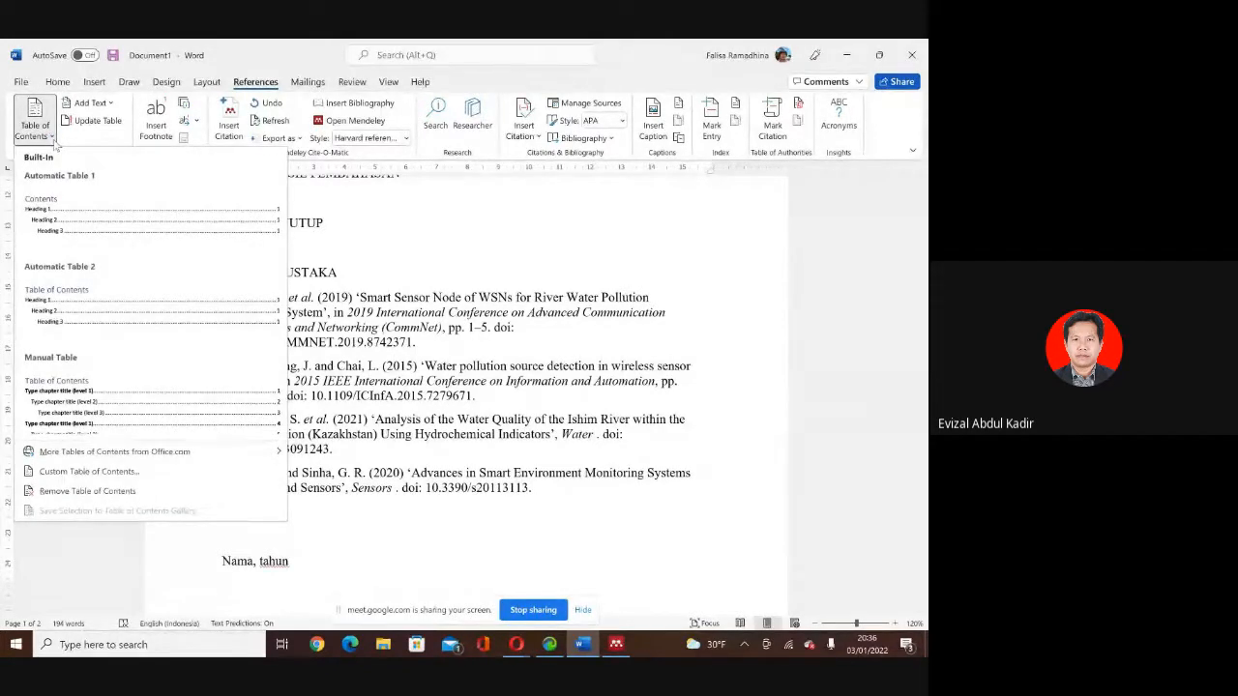
{"action": "left_click", "coordinate": [400, 232]}
{"action": "scroll", "coordinate": [399, 228], "scroll_direction": "up", "scroll_amount": 2}
{"action": "scroll", "coordinate": [399, 228], "scroll_direction": "up", "scroll_amount": 4}
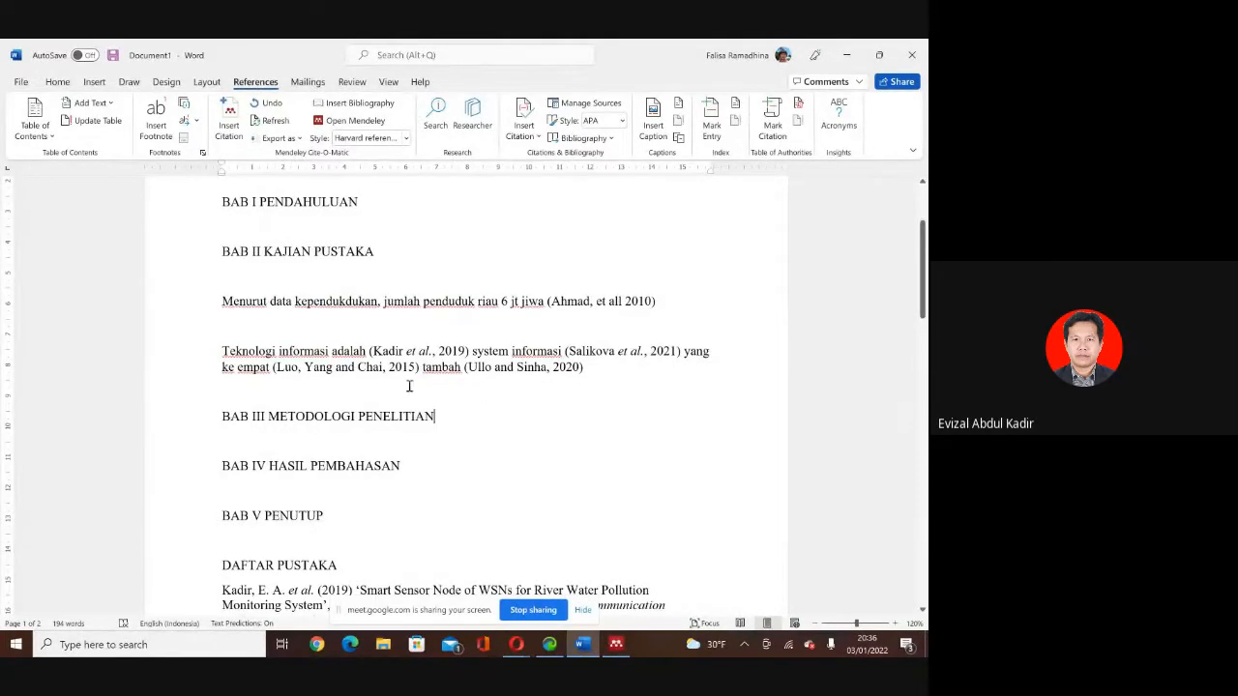
{"action": "scroll", "coordinate": [369, 352], "scroll_direction": "down", "scroll_amount": 2}
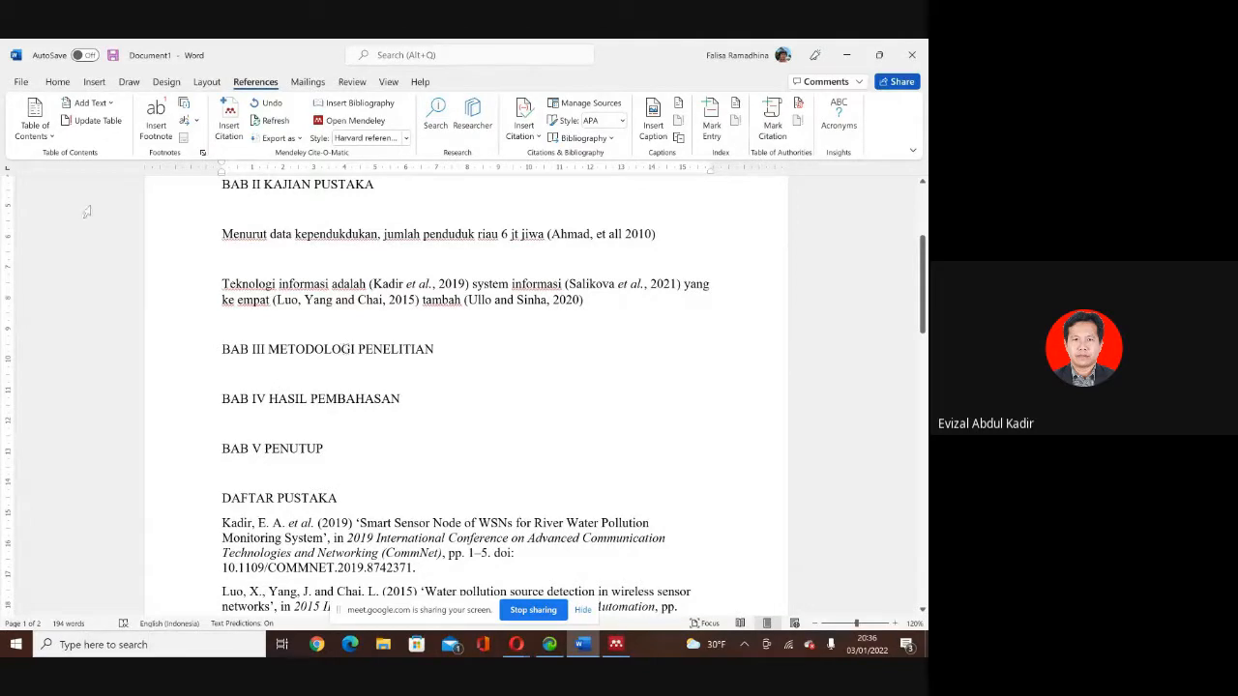
{"action": "left_click", "coordinate": [50, 141]}
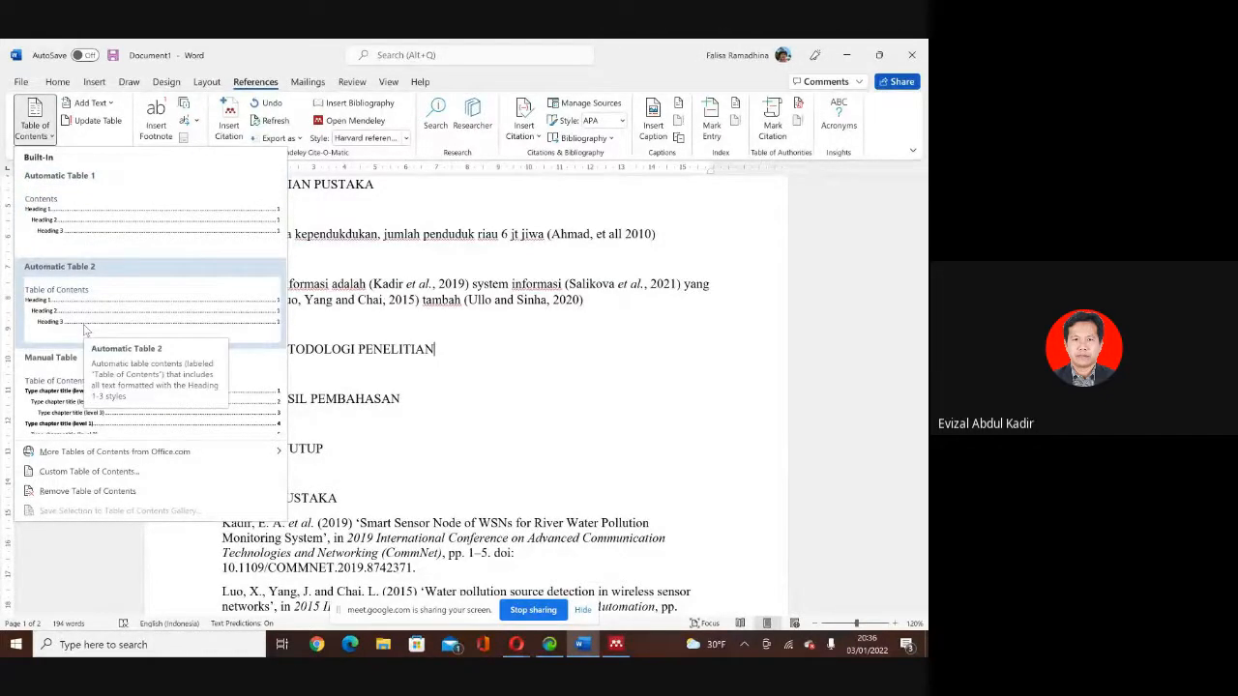
{"action": "left_click", "coordinate": [434, 383]}
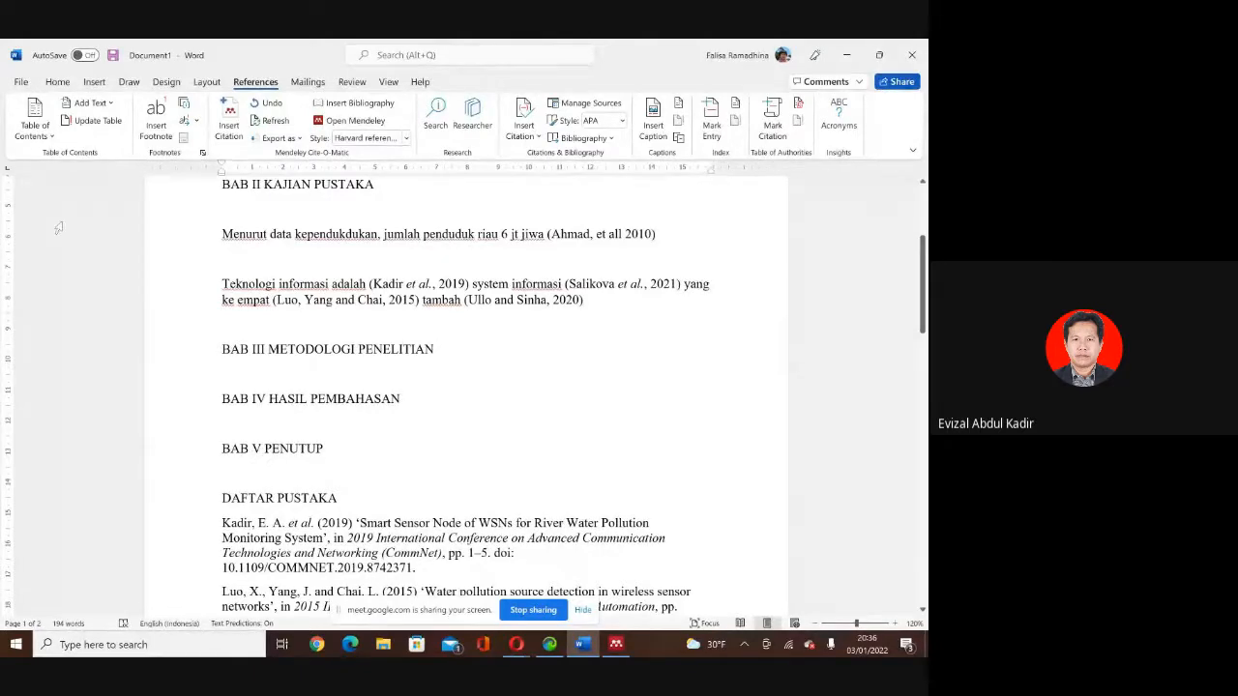
{"action": "left_click", "coordinate": [39, 131]}
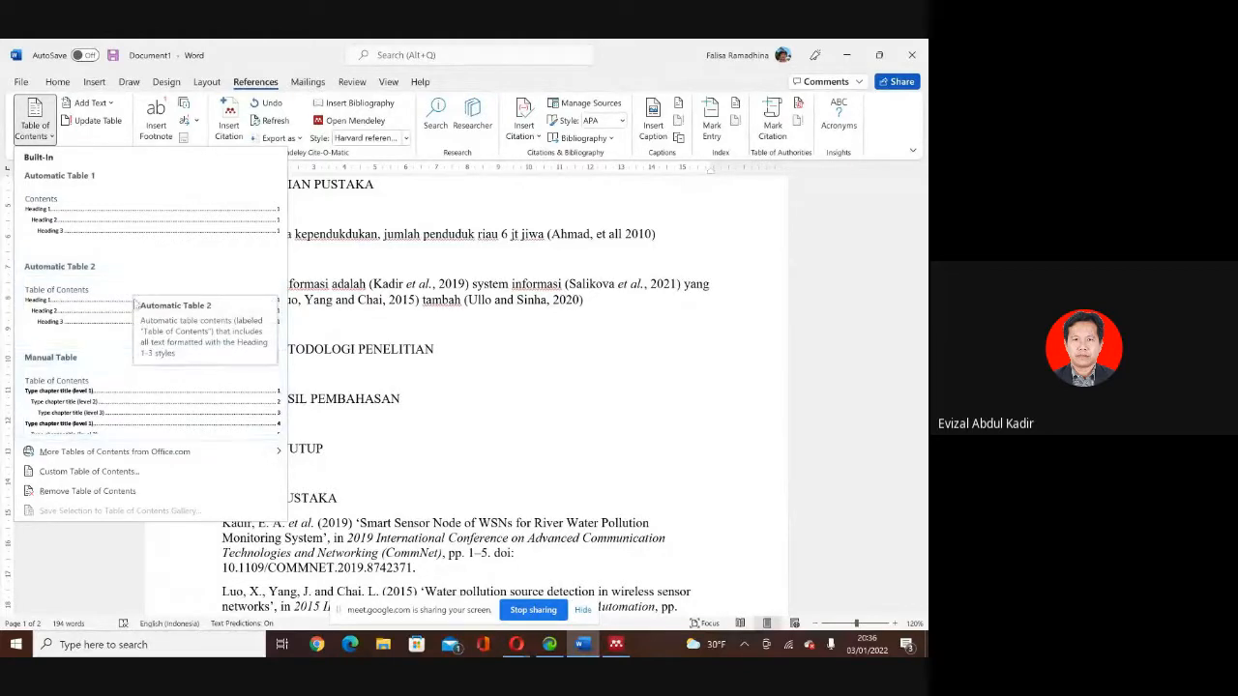
{"action": "left_click", "coordinate": [438, 376]}
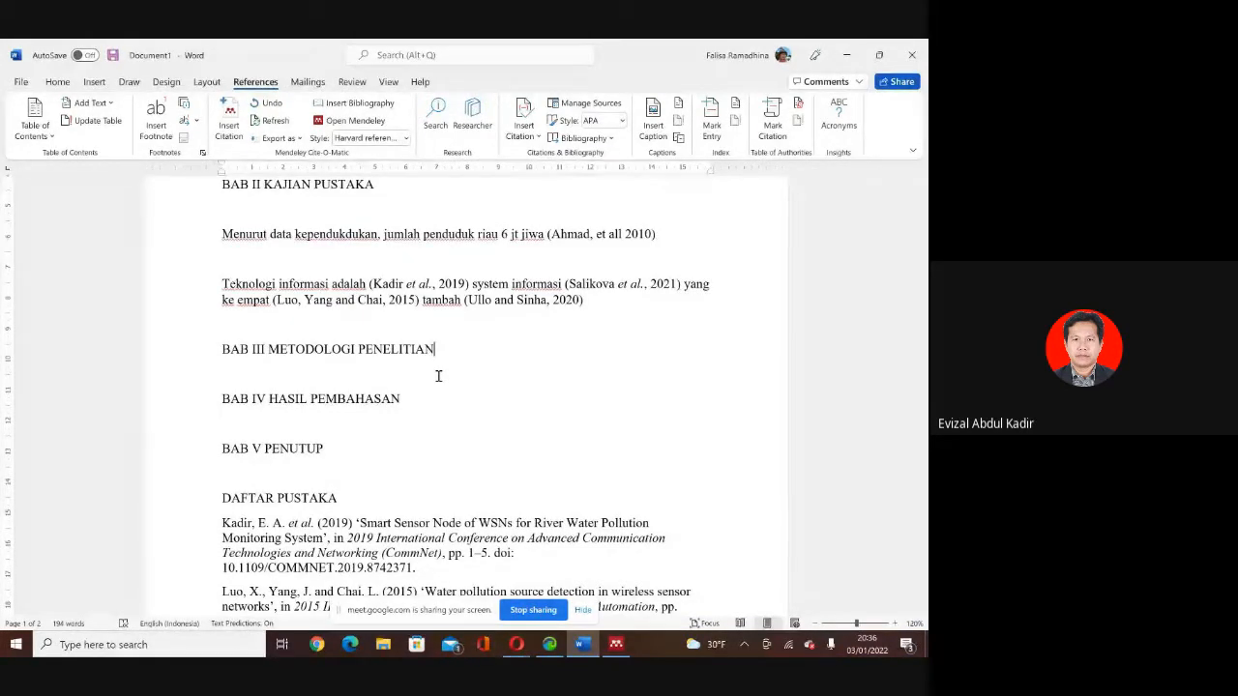
{"action": "scroll", "coordinate": [438, 377], "scroll_direction": "down", "scroll_amount": 2}
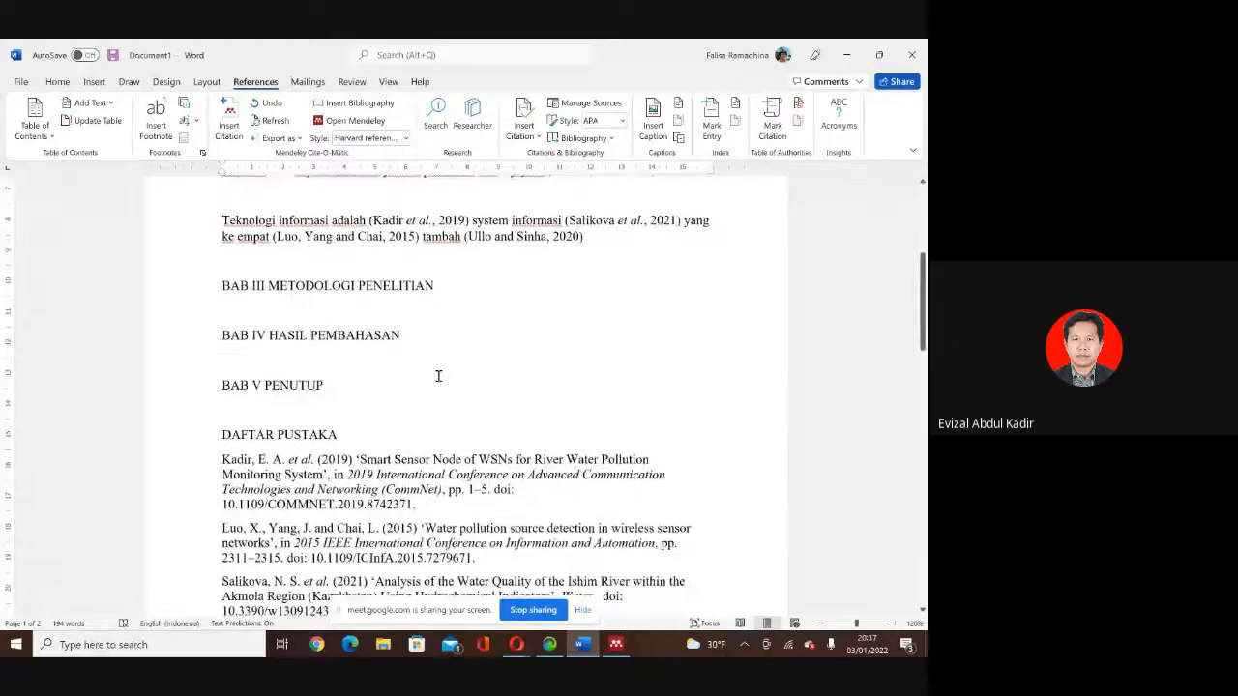
{"action": "scroll", "coordinate": [438, 376], "scroll_direction": "down", "scroll_amount": 1}
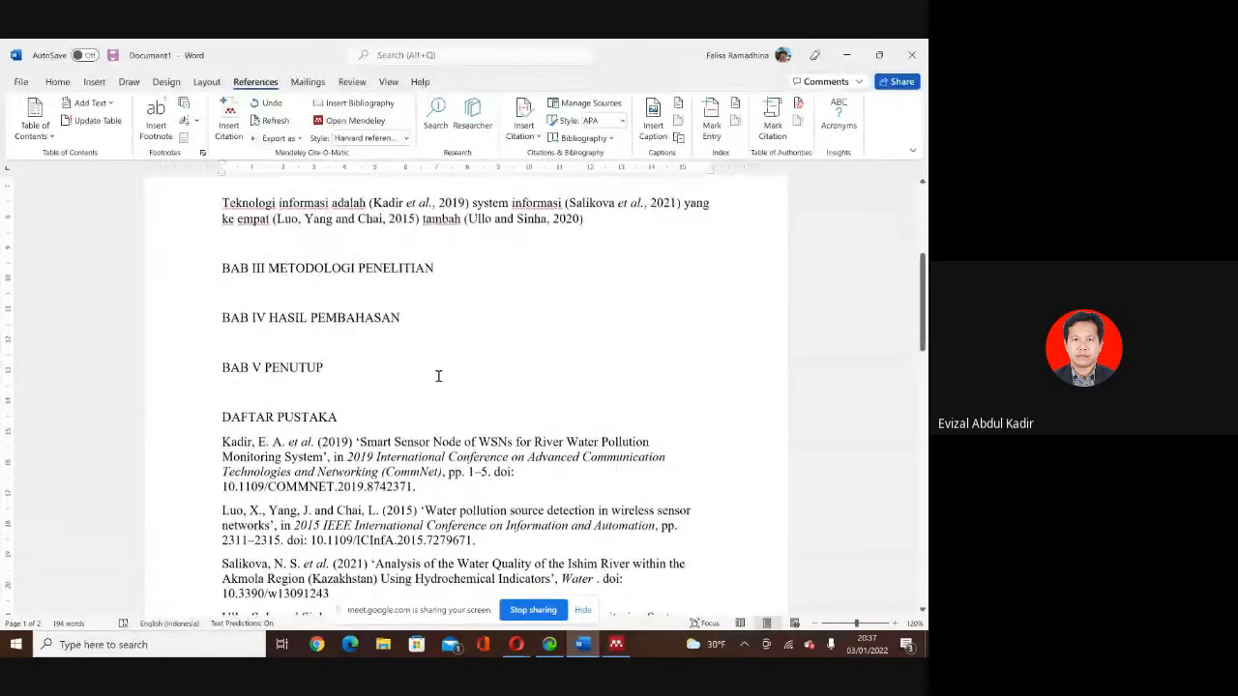
{"action": "scroll", "coordinate": [439, 376], "scroll_direction": "down", "scroll_amount": 2}
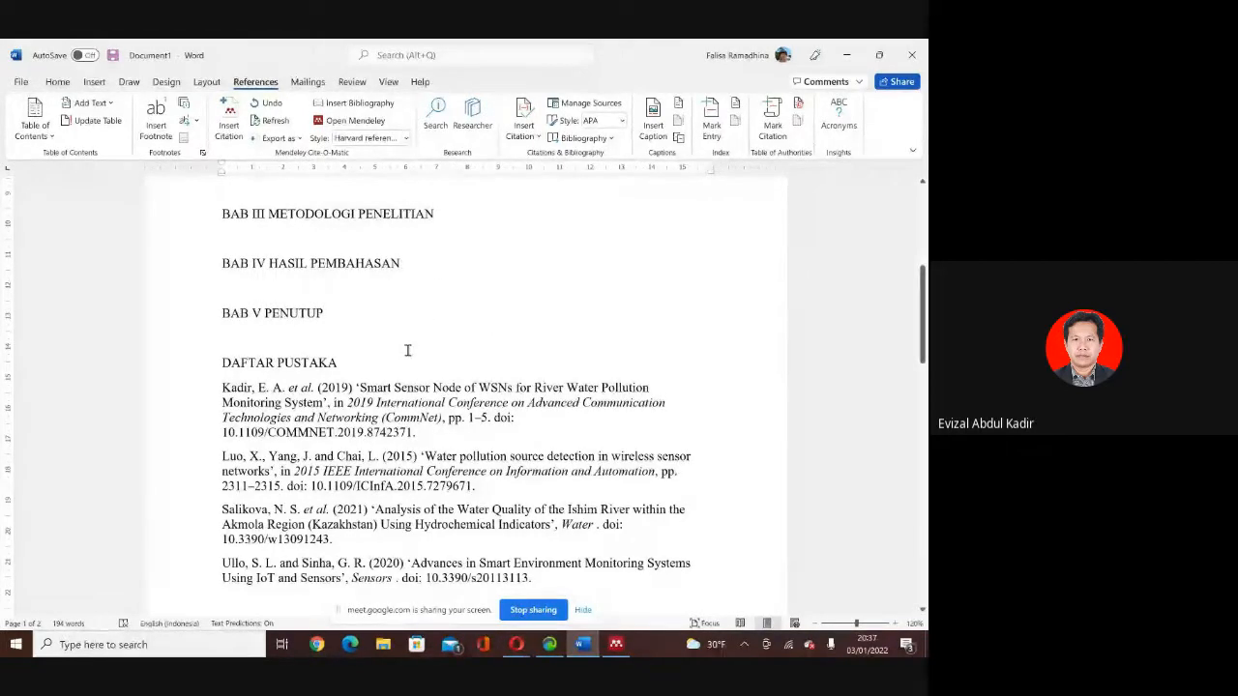
Switch to the Mendeley Desktop library and dismiss its open Citation Styles dialog without changing the style.
{"action": "left_click", "coordinate": [353, 121]}
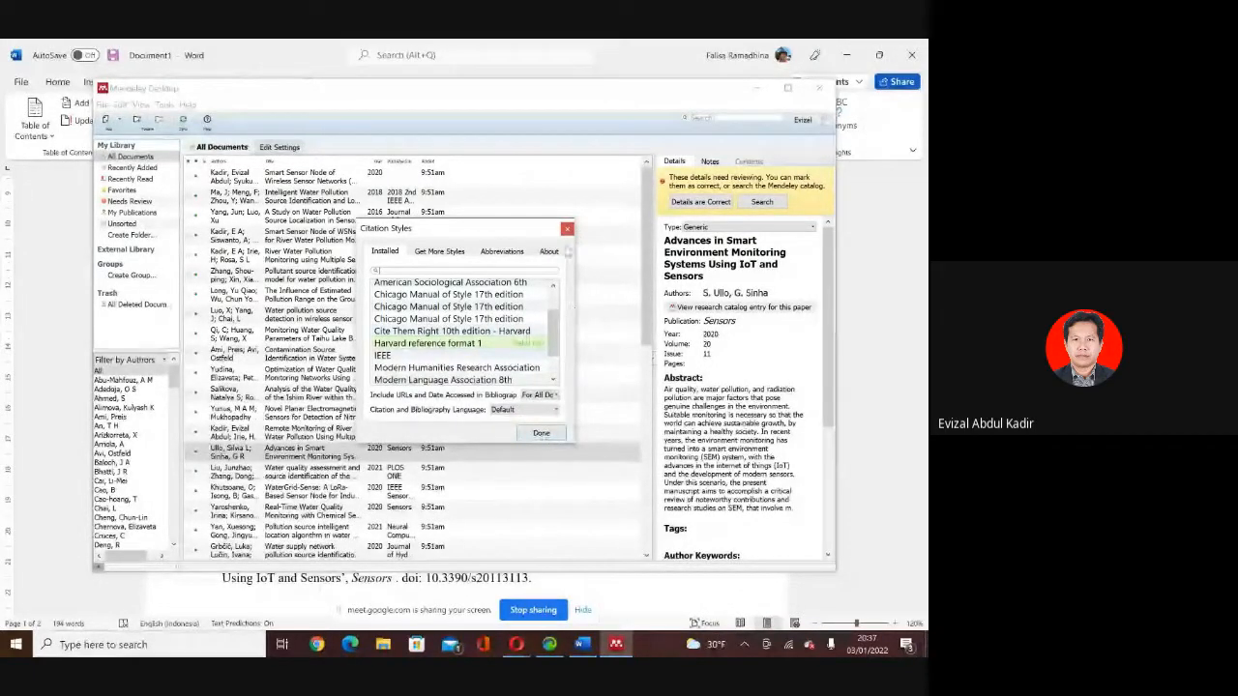
{"action": "left_click", "coordinate": [566, 229]}
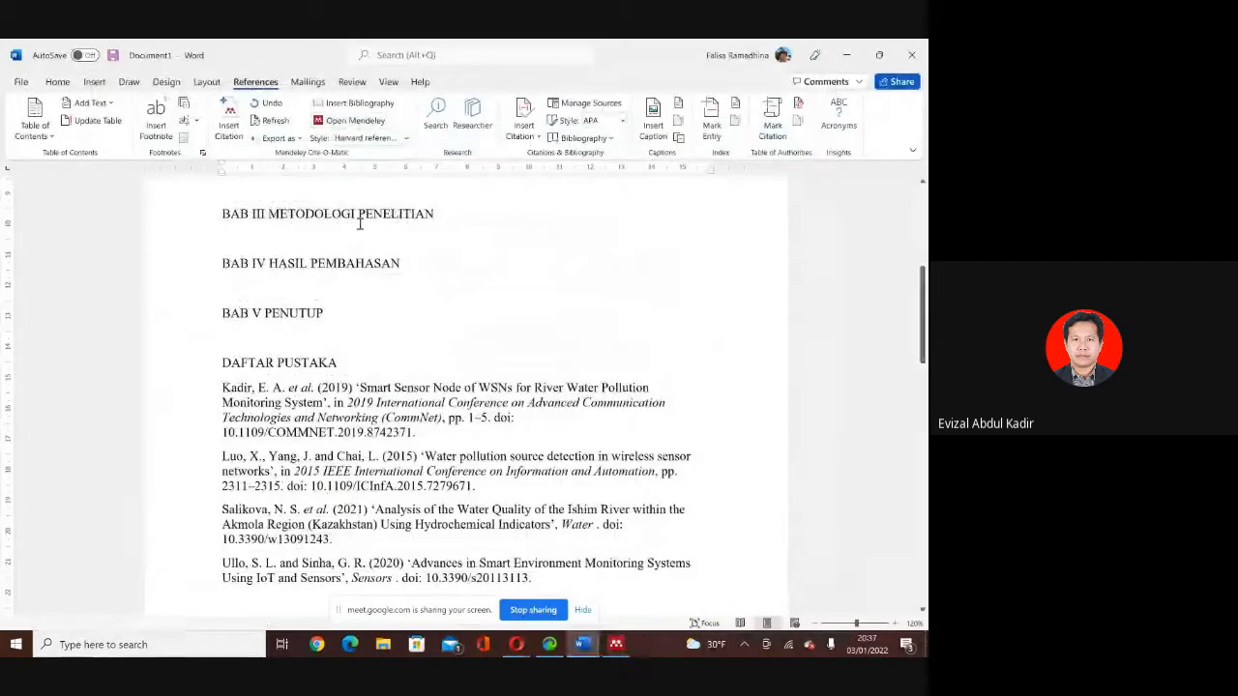
{"action": "left_click", "coordinate": [354, 120]}
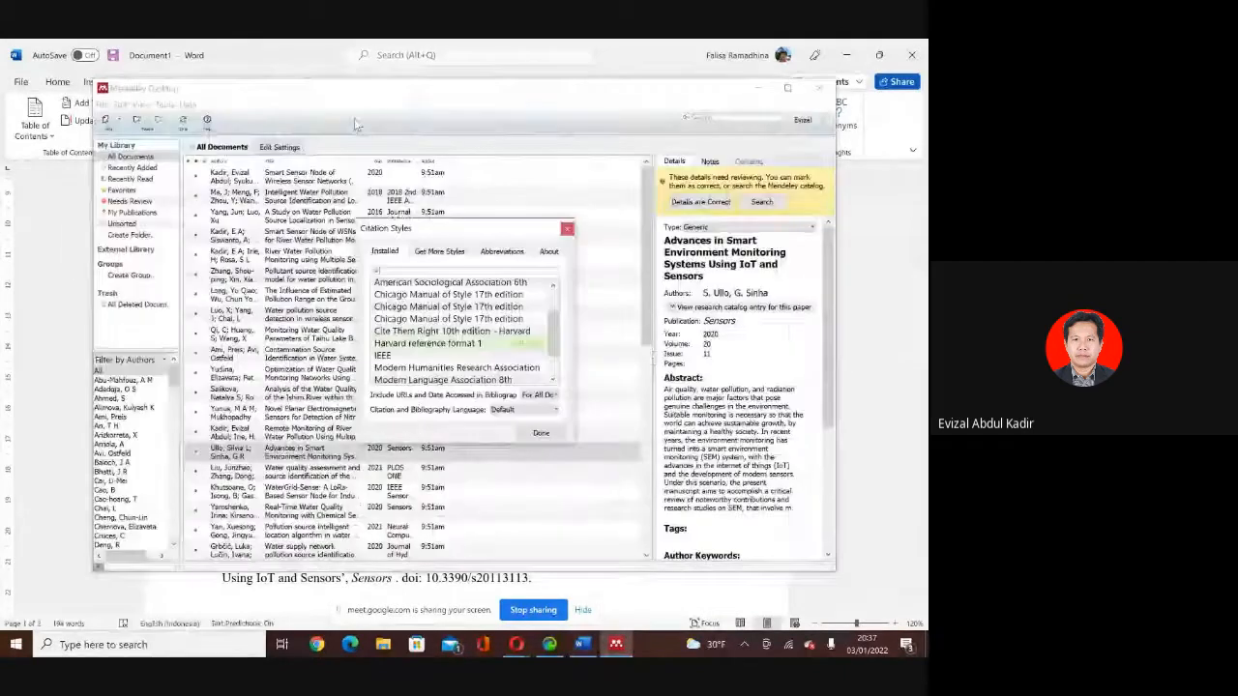
{"action": "left_click", "coordinate": [539, 432]}
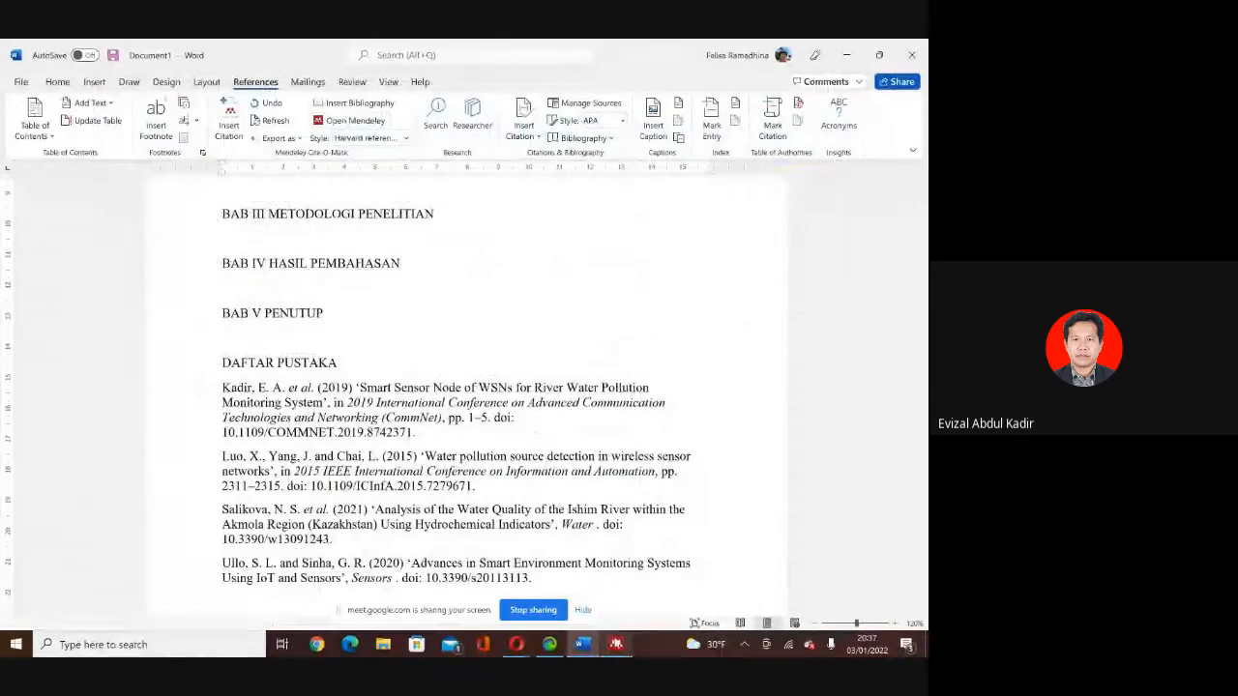
{"action": "left_click", "coordinate": [616, 644]}
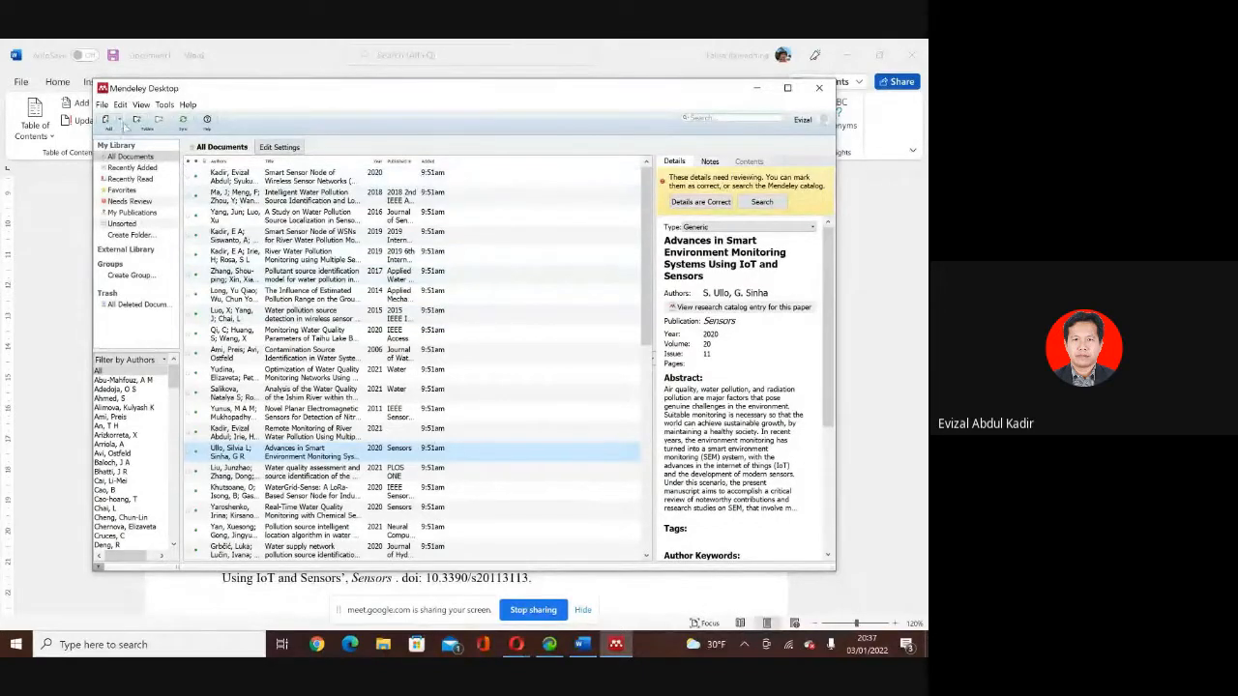
Start a manually added entry in the Mendeley library and set its document type to Book.
{"action": "left_click", "coordinate": [120, 122]}
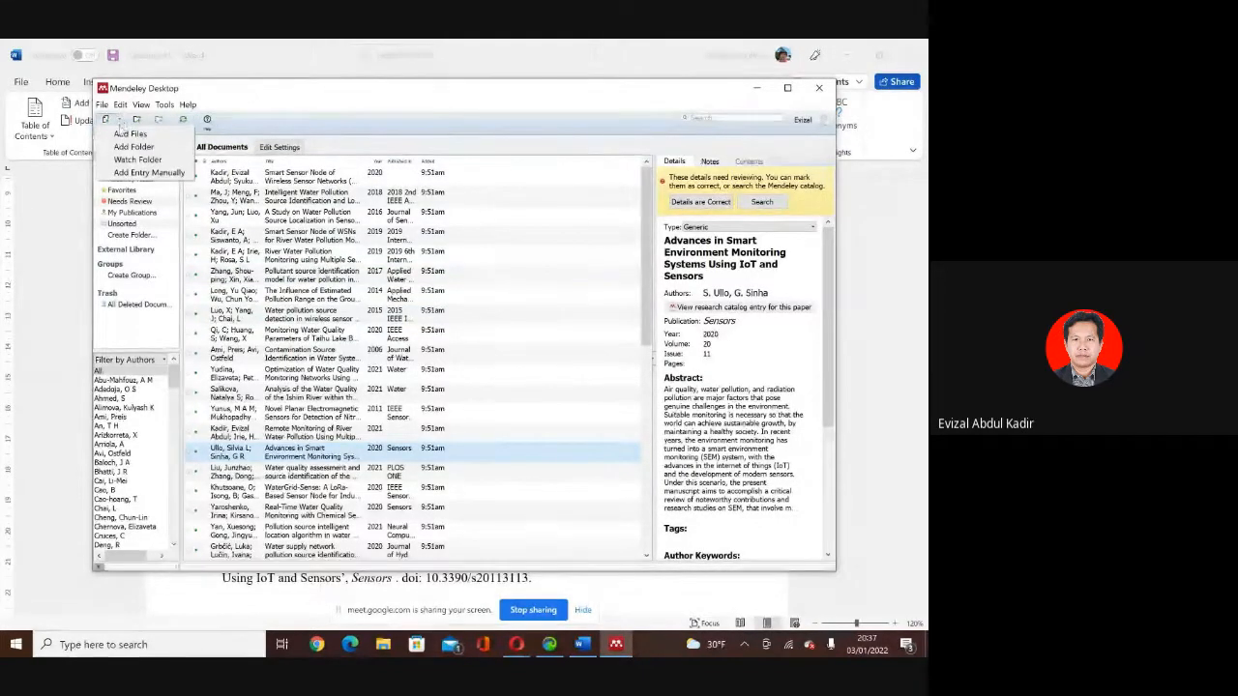
{"action": "left_click", "coordinate": [135, 172]}
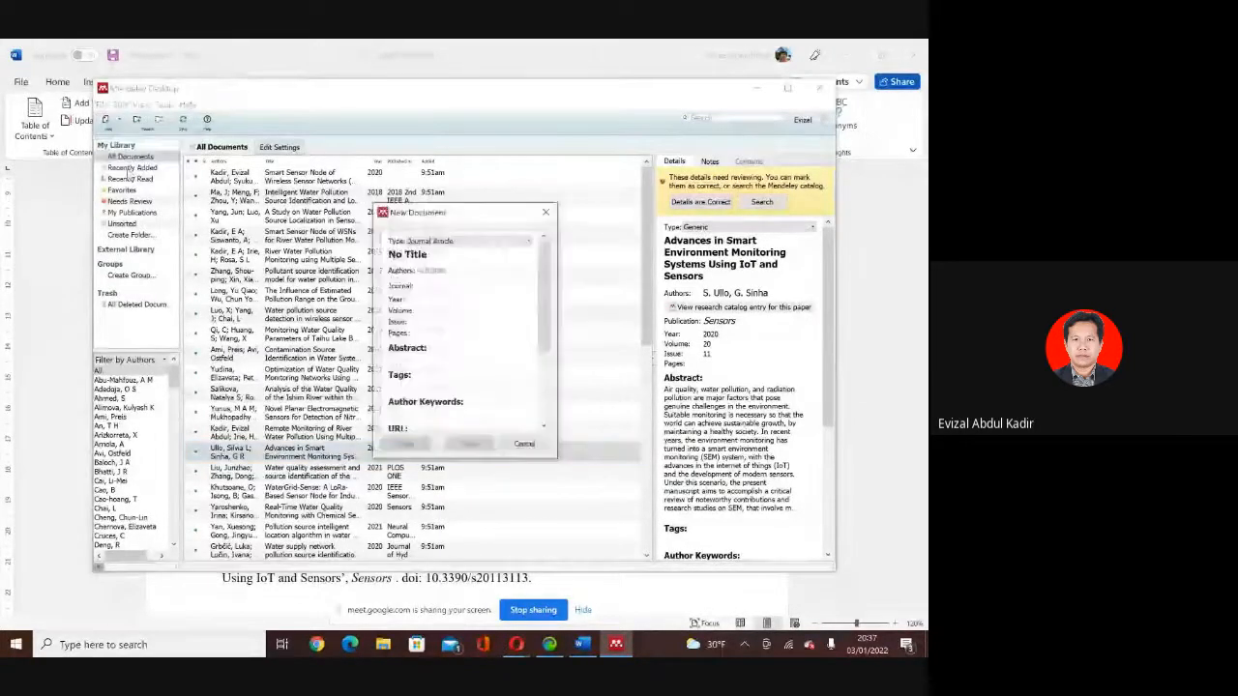
{"action": "left_click", "coordinate": [494, 243]}
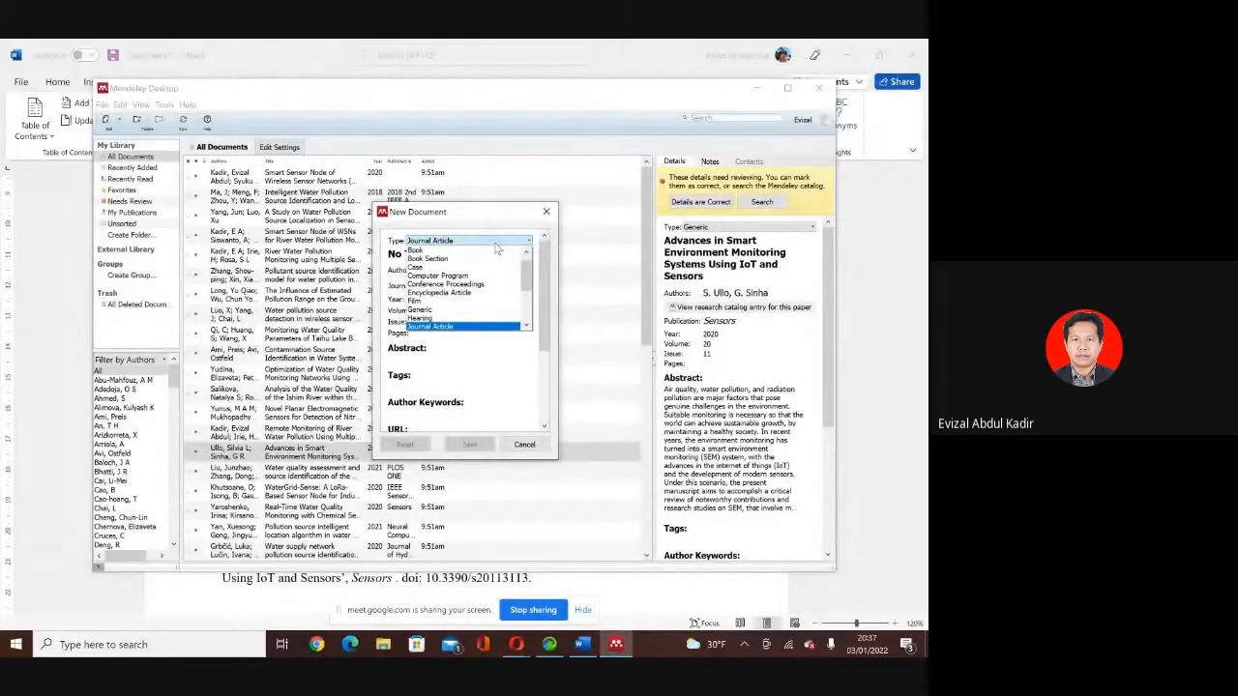
{"action": "left_click", "coordinate": [495, 248]}
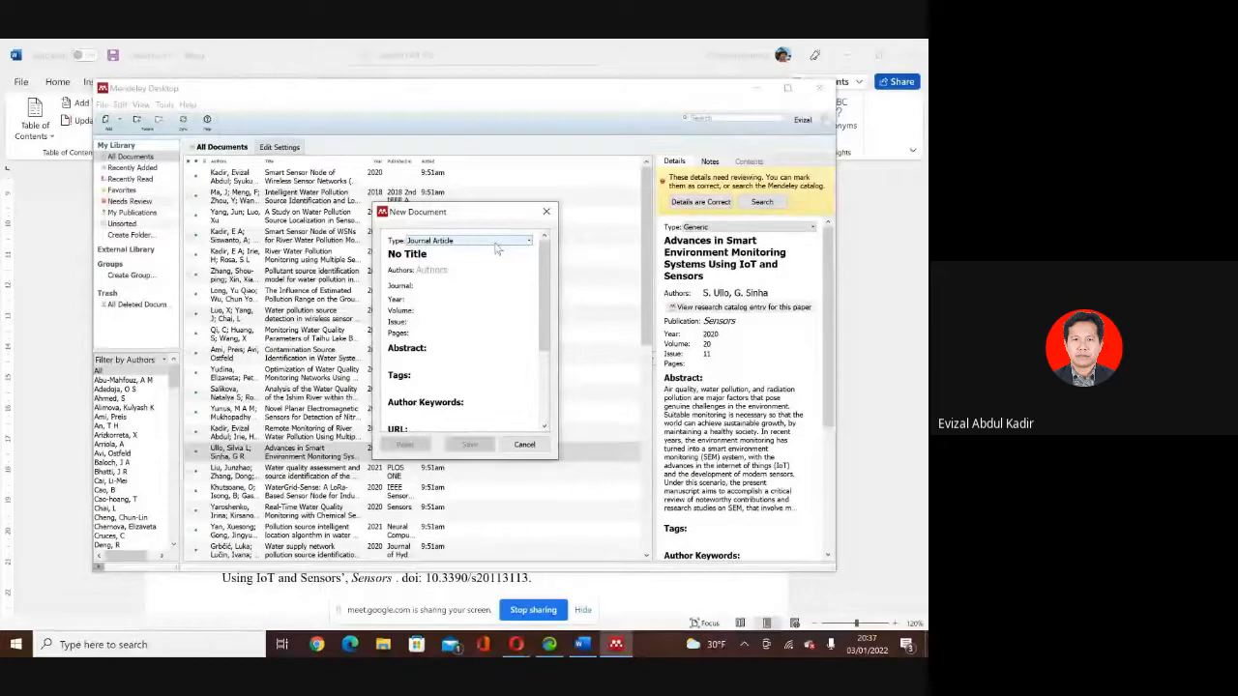
{"action": "left_click", "coordinate": [496, 242]}
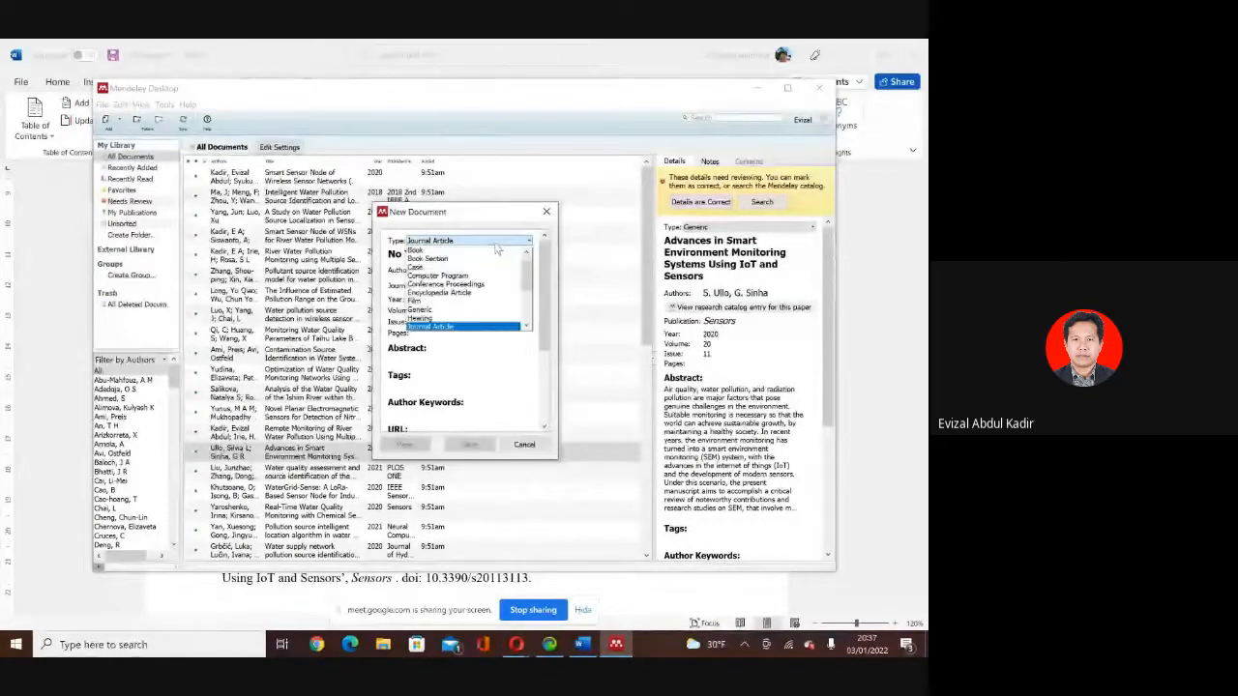
{"action": "left_click", "coordinate": [479, 252]}
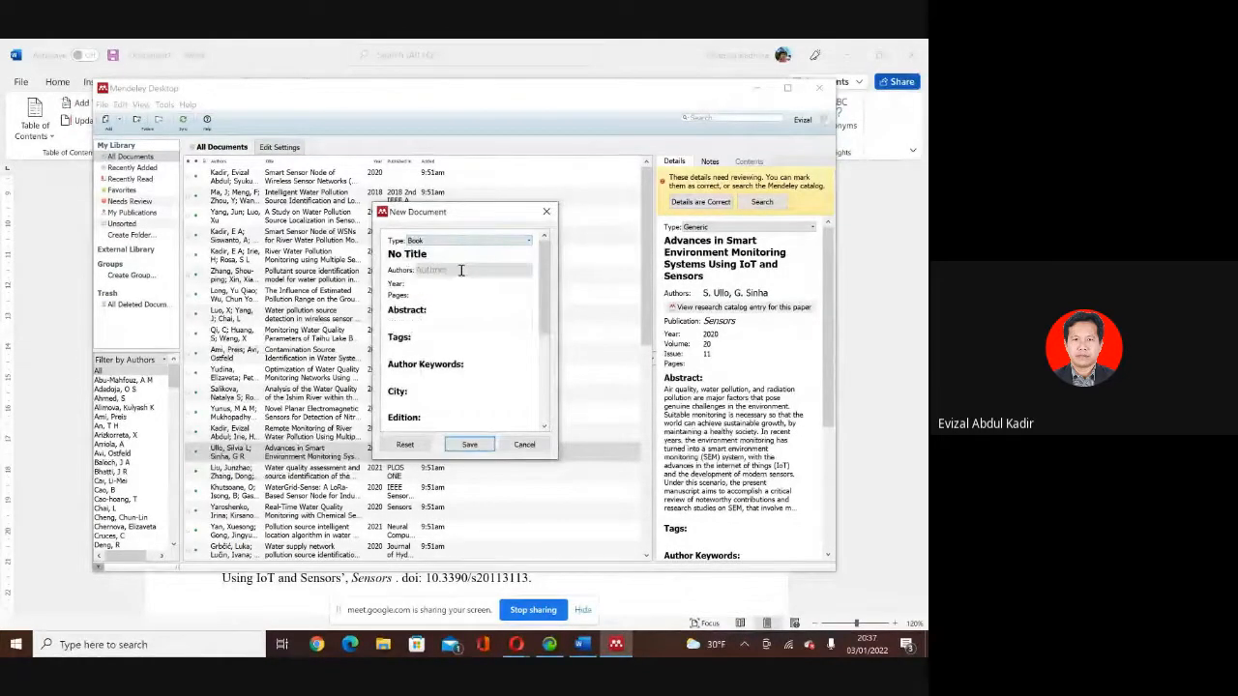
Title the new book entry "Pemograman JAVA" and enter its two authors' names, one per line.
{"action": "left_click_drag", "start_coordinate": [465, 258], "coordinate": [380, 252]}
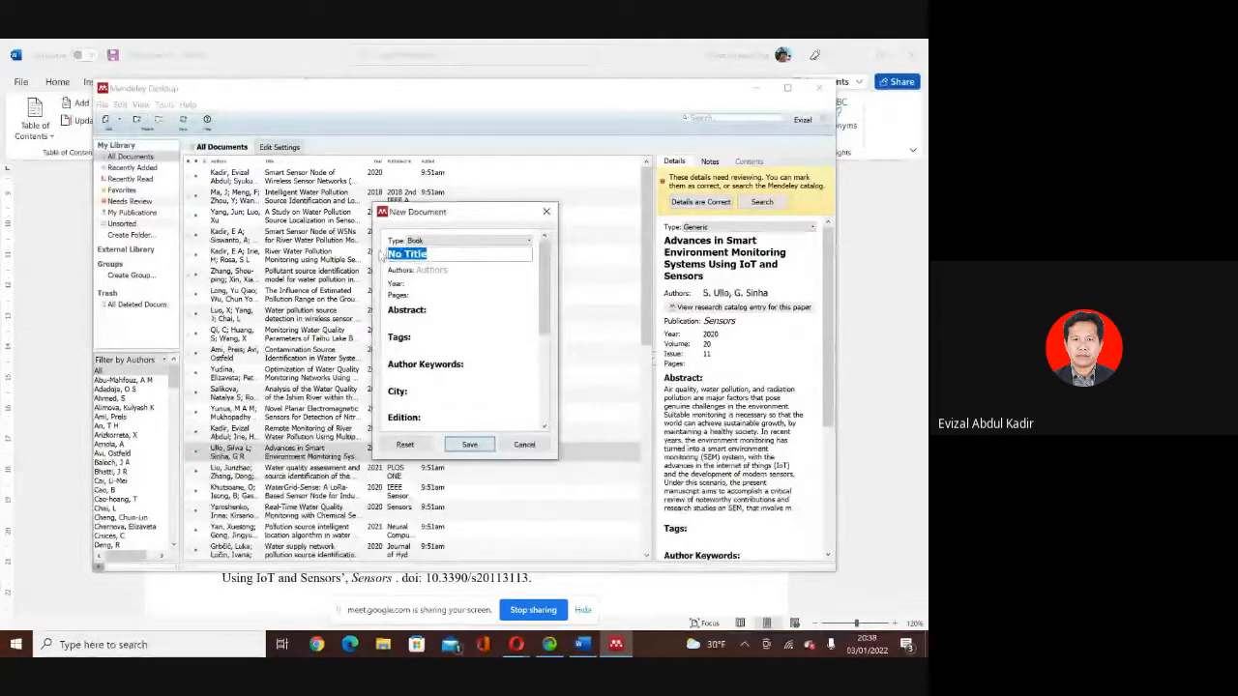
{"action": "type", "text": "Pemog"}
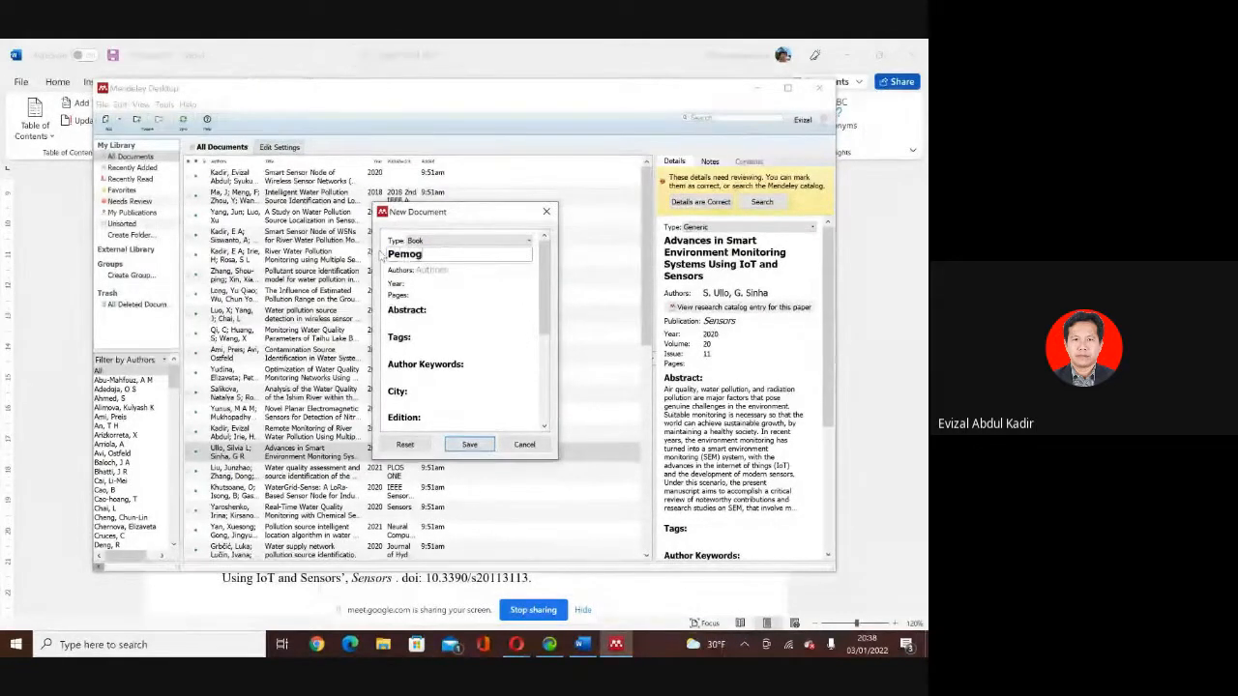
{"action": "type", "text": "raman JAVA"}
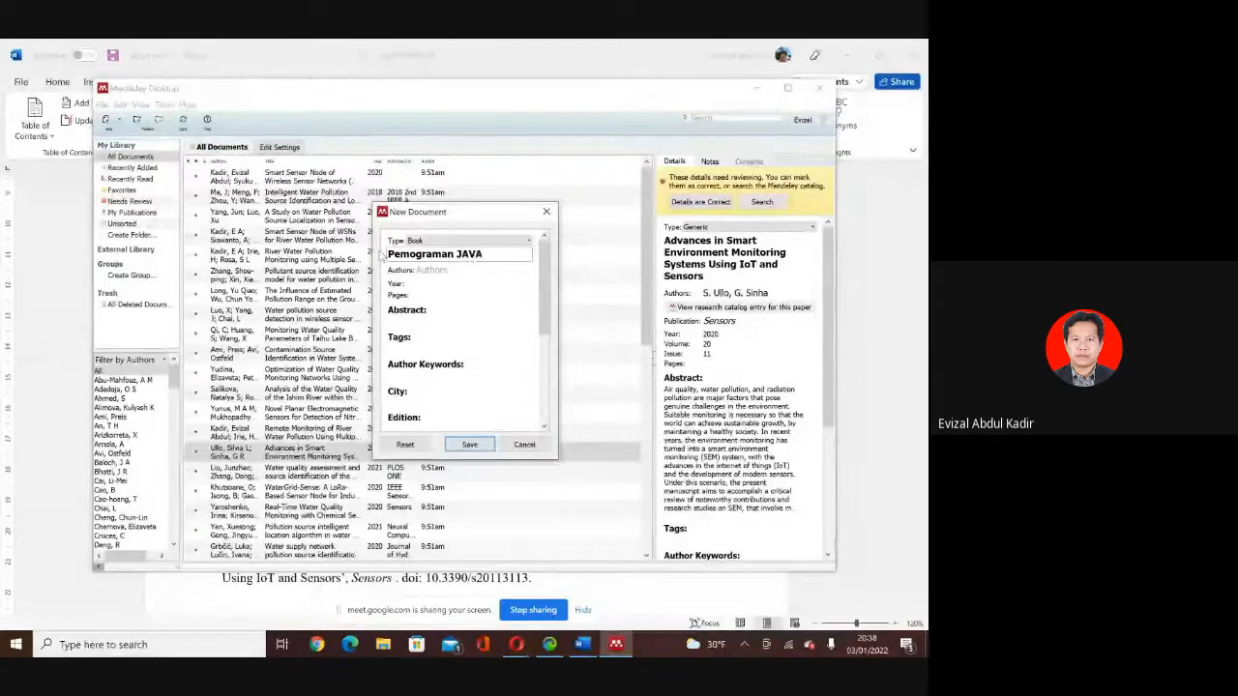
{"action": "left_click", "coordinate": [448, 270]}
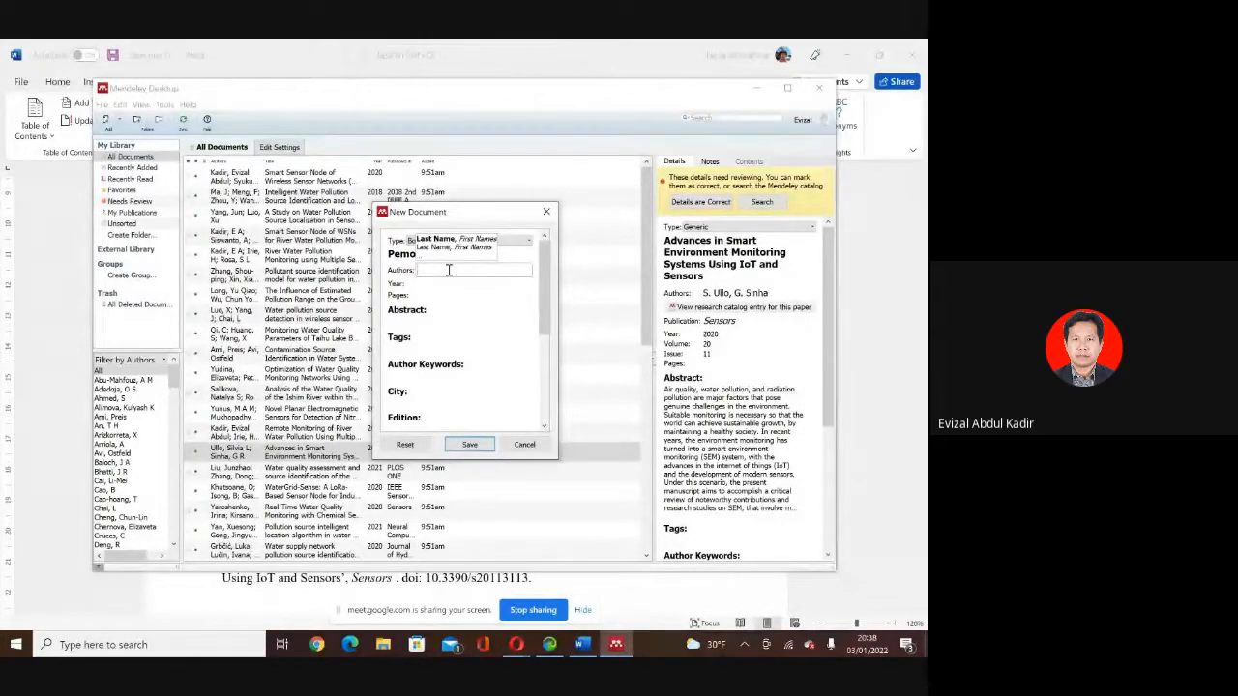
{"action": "type", "text": "Ahmad"}
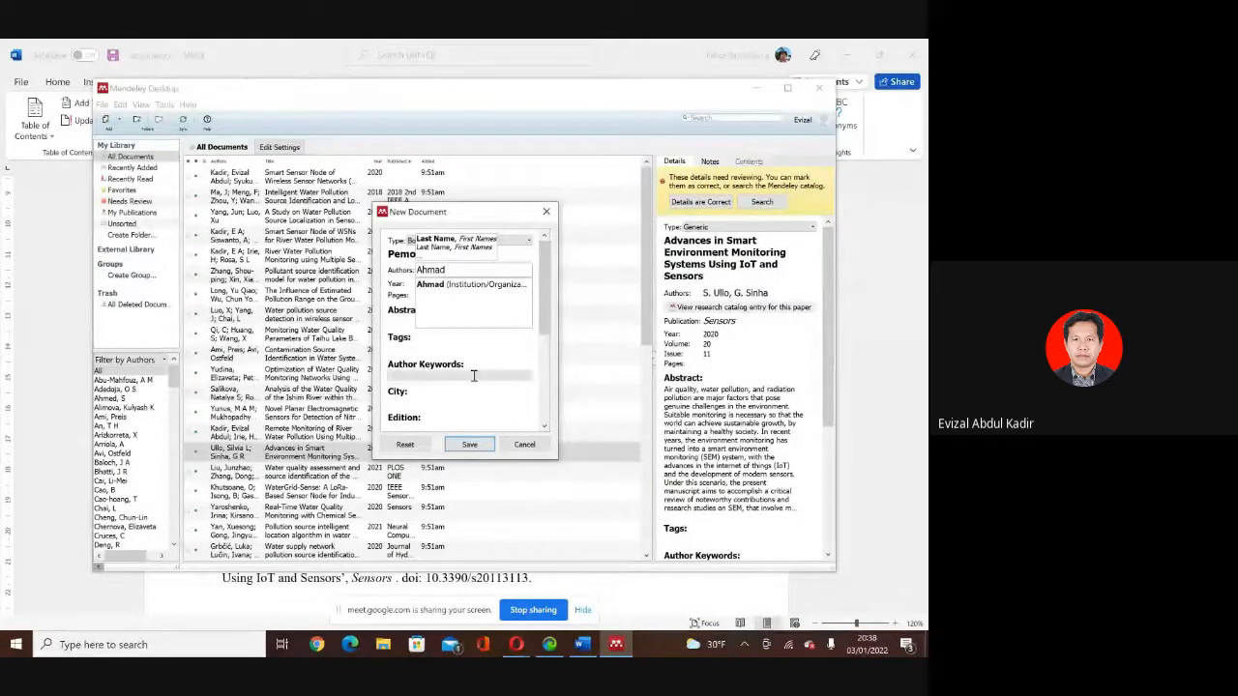
{"action": "left_click", "coordinate": [394, 301]}
{"action": "left_click", "coordinate": [428, 283]}
{"action": "left_click", "coordinate": [457, 270]}
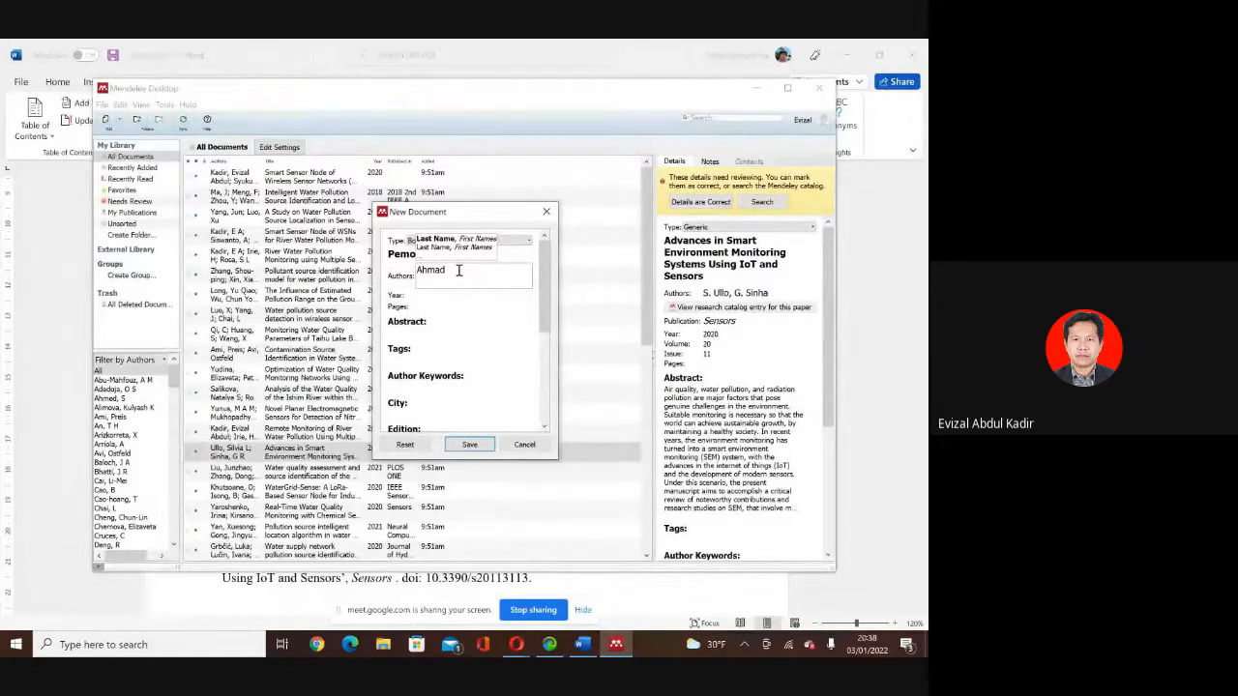
{"action": "key", "text": "Return"}
{"action": "type", "text": "Badu"}
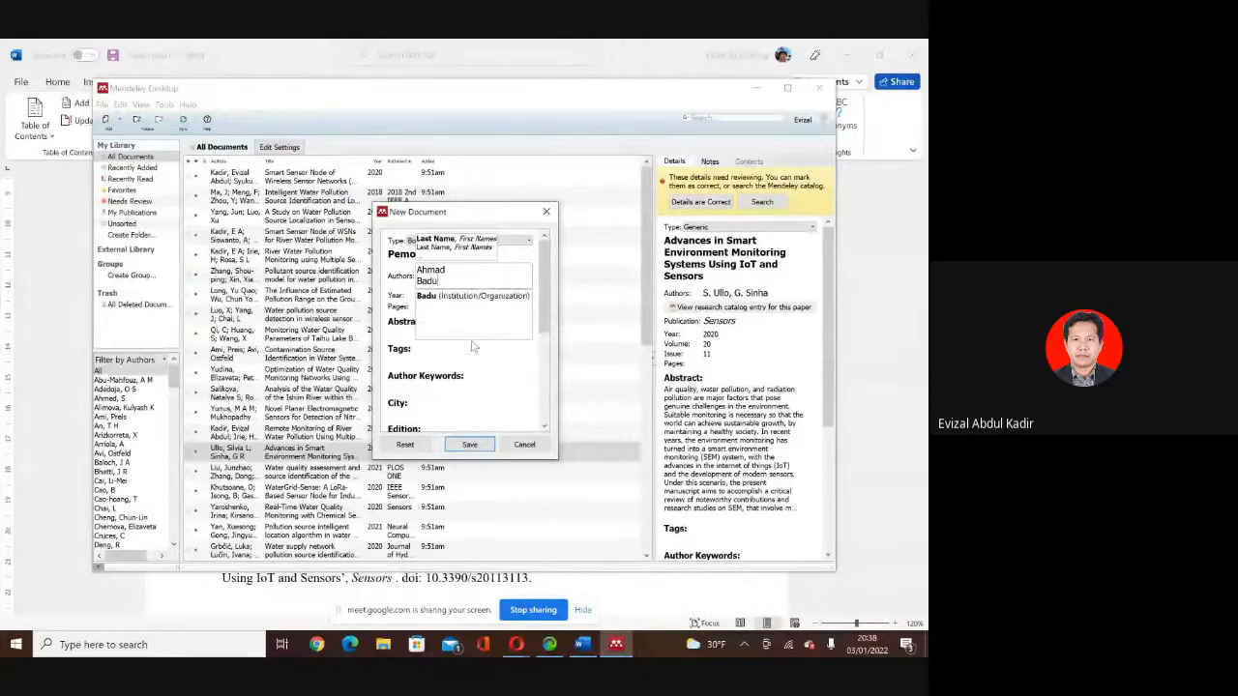
{"action": "left_click", "coordinate": [493, 380]}
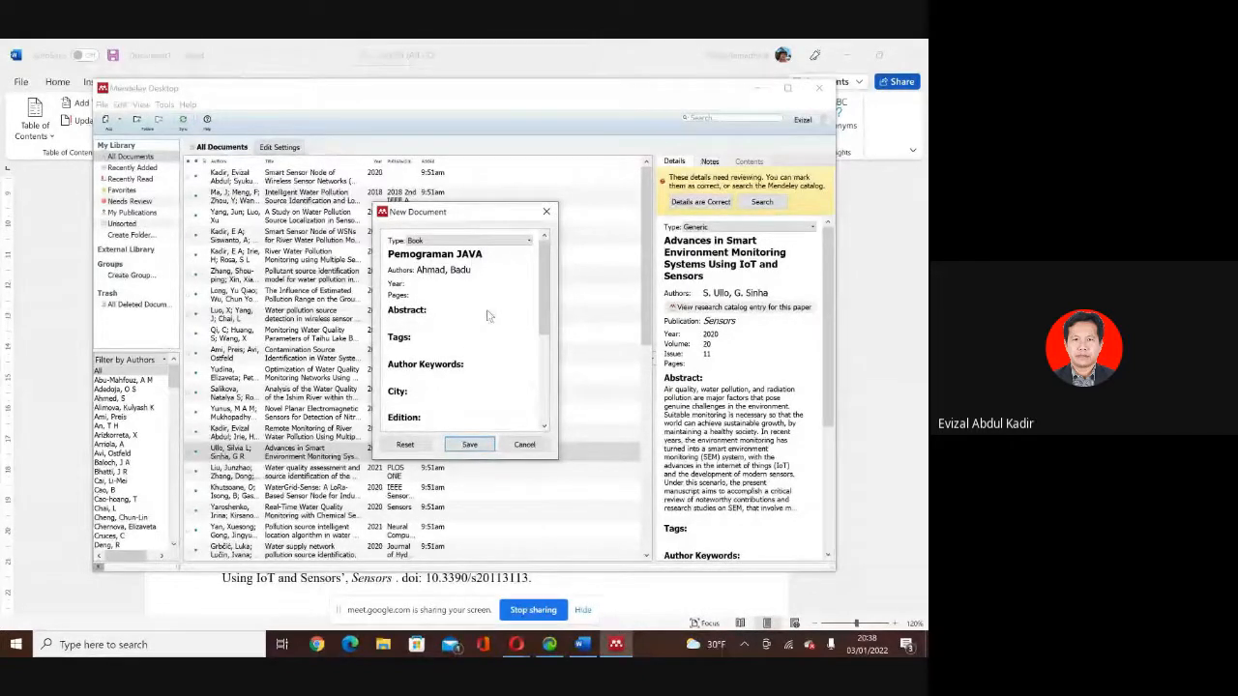
Set the book entry's year to 2010 and its pages to 600.
{"action": "left_click", "coordinate": [452, 282]}
{"action": "type", "text": "2"}
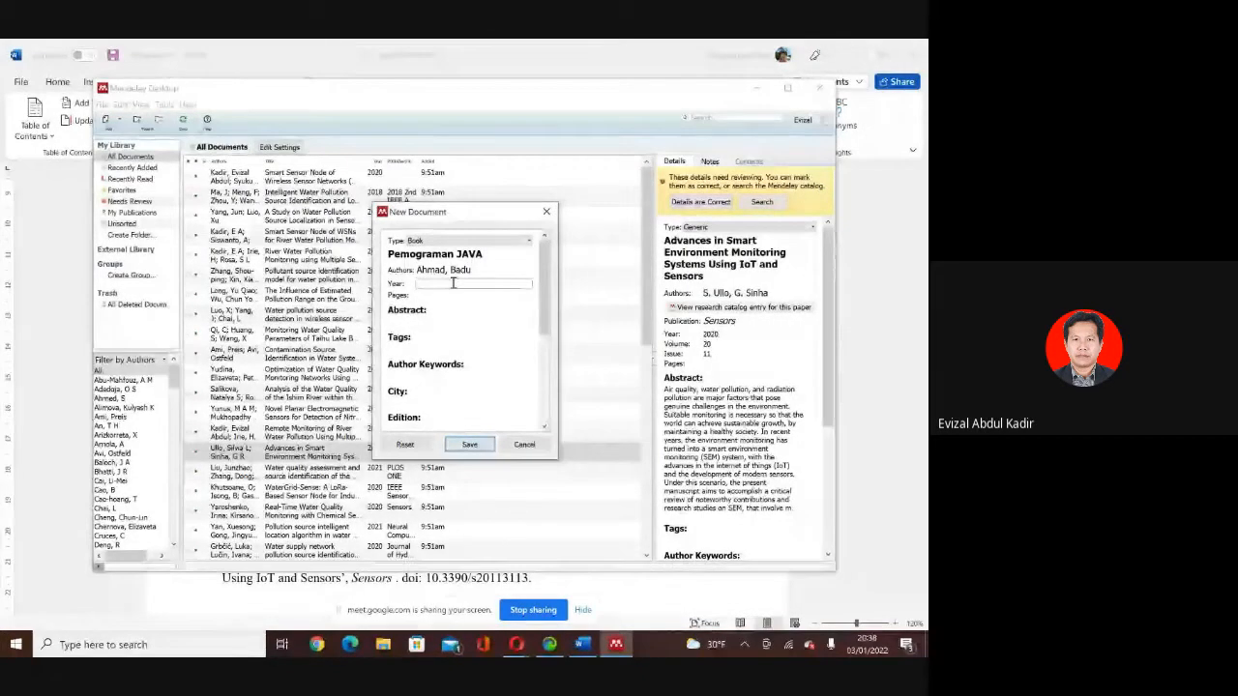
{"action": "type", "text": "010"}
{"action": "left_click", "coordinate": [451, 294]}
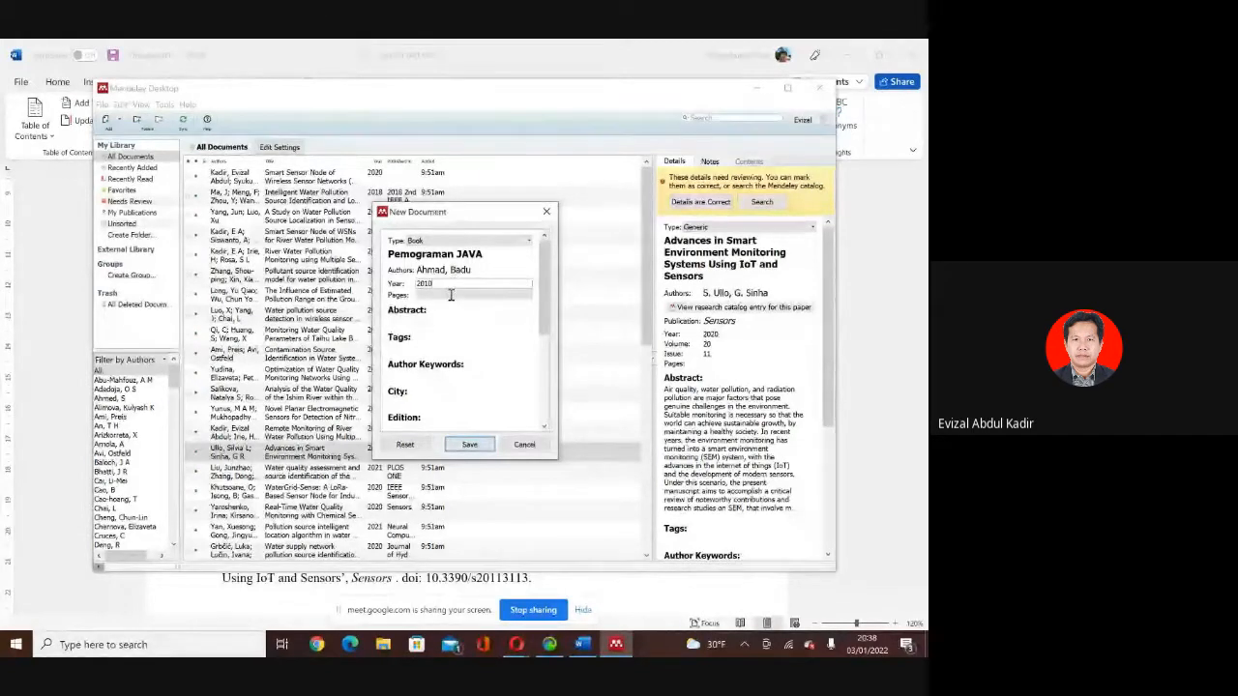
{"action": "type", "text": "600"}
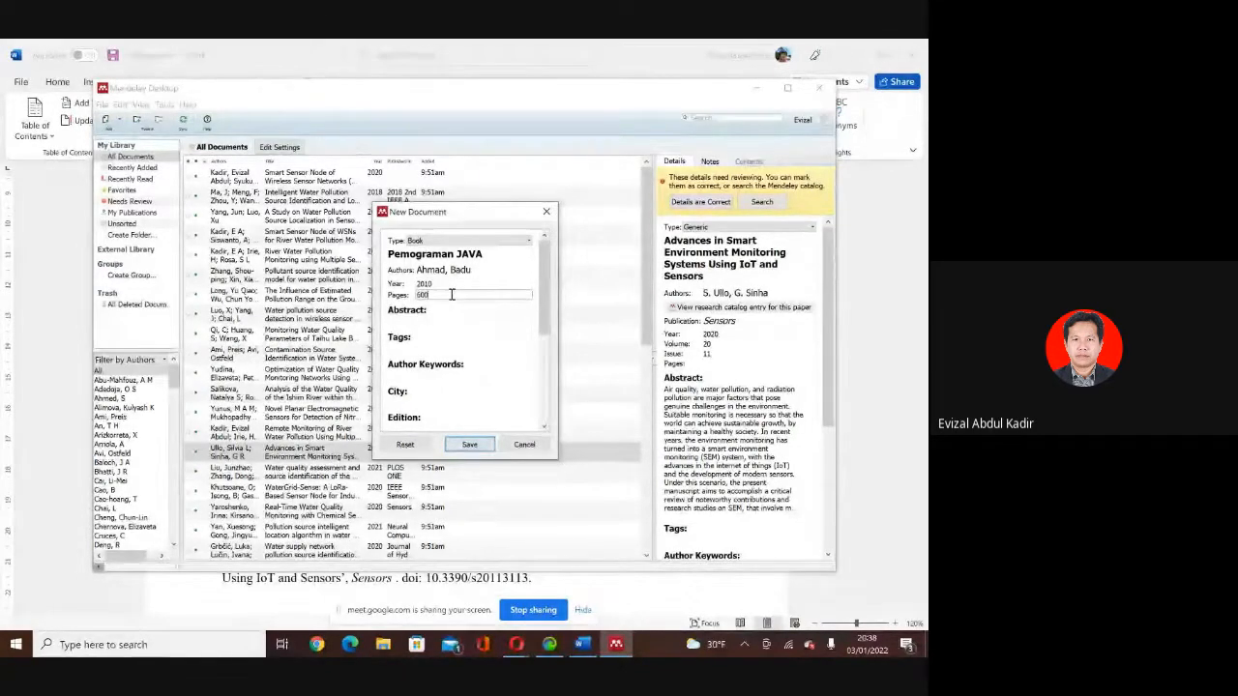
Fill in "Peanbaru" as the book's city and "Kelima" as its edition.
{"action": "left_click", "coordinate": [434, 324]}
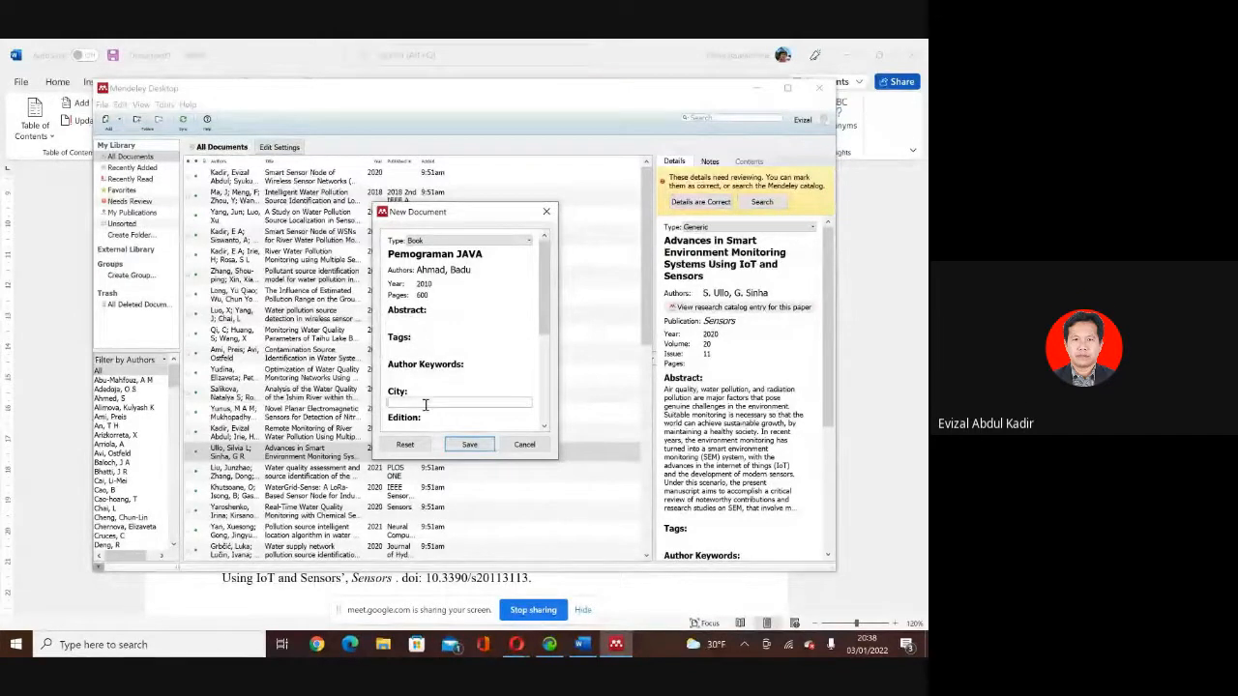
{"action": "type", "text": "nbaru"}
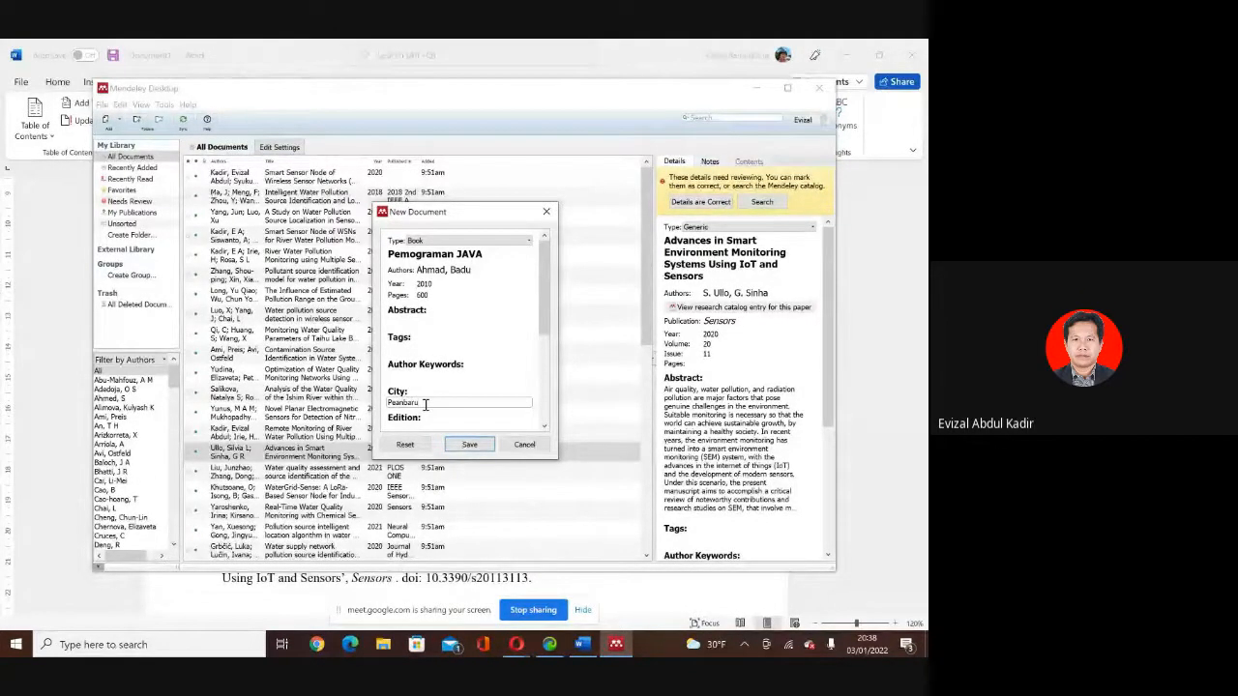
{"action": "scroll", "coordinate": [424, 405], "scroll_direction": "down", "scroll_amount": 2}
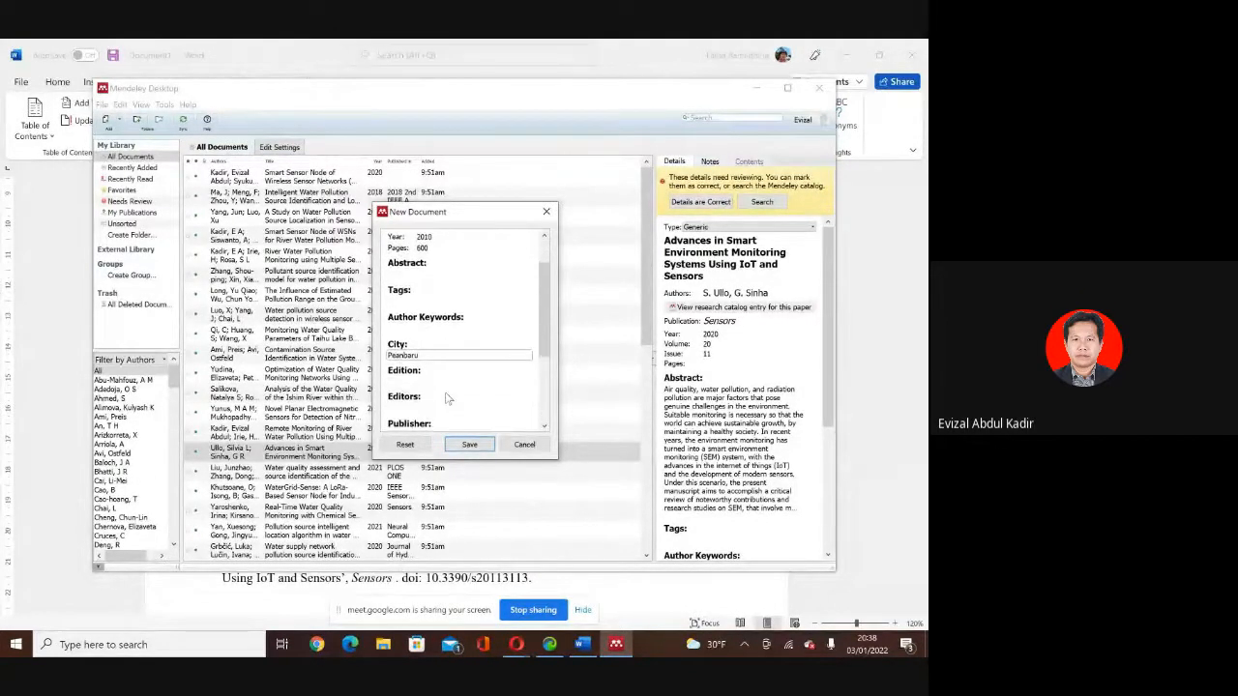
{"action": "left_click", "coordinate": [437, 364]}
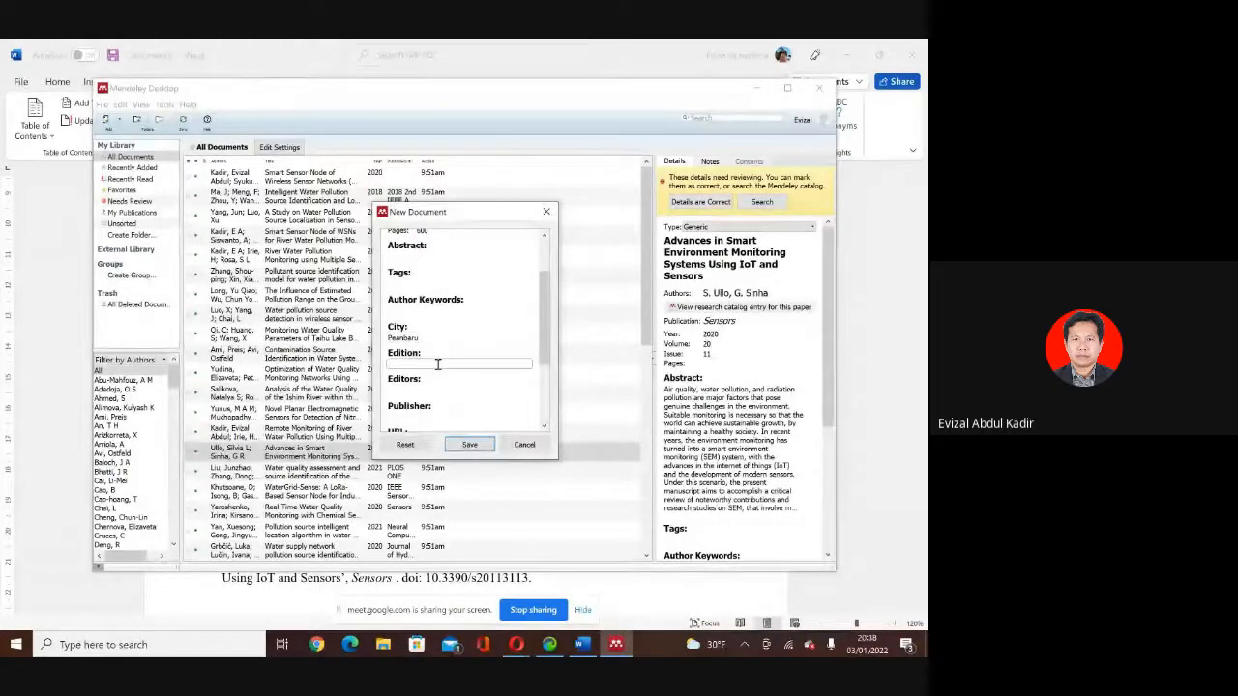
{"action": "type", "text": "5t"}
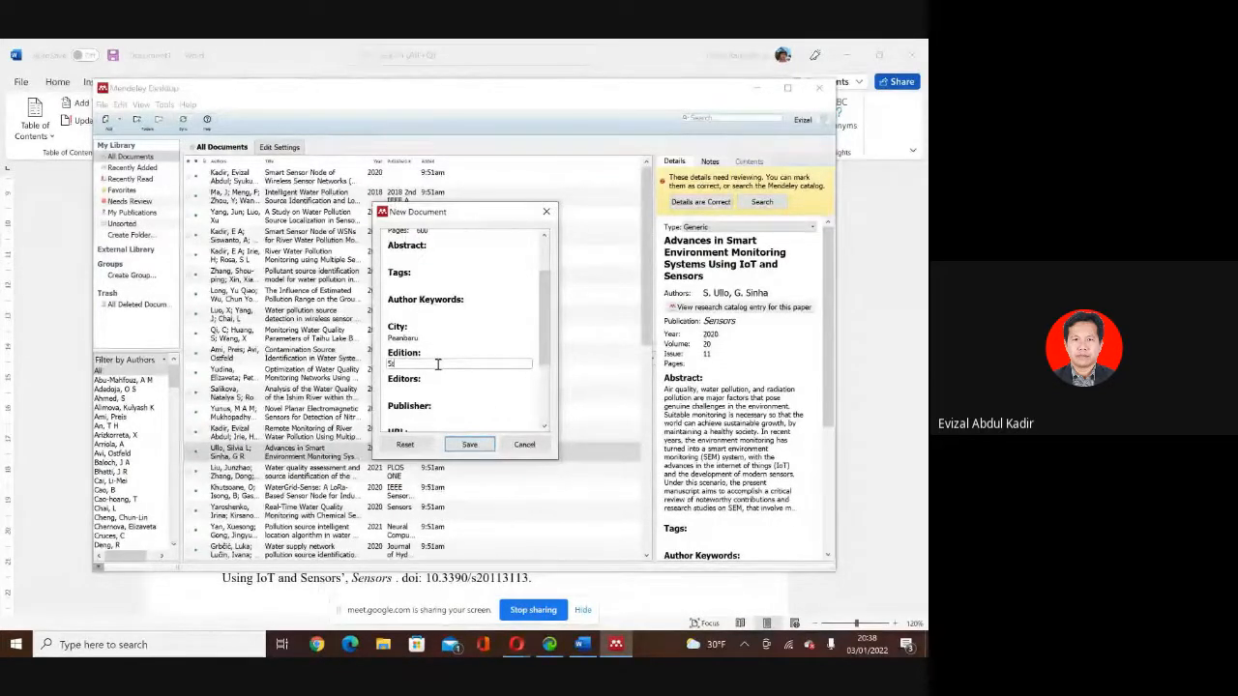
{"action": "key", "text": "BackSpace"}
{"action": "type", "text": "Kelima"}
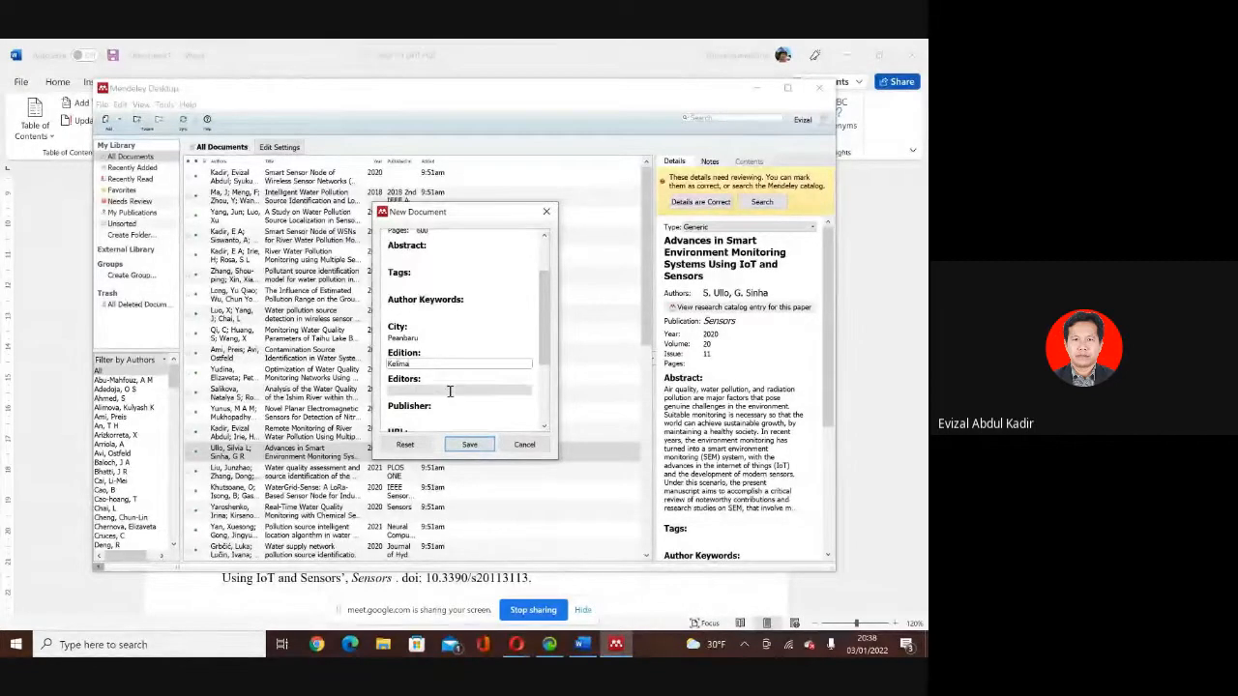
Review the remaining fields of the book entry, leaving editors, publisher and catalog IDs blank, and save it to the library.
{"action": "scroll", "coordinate": [450, 390], "scroll_direction": "down", "scroll_amount": 3}
{"action": "scroll", "coordinate": [449, 391], "scroll_direction": "down", "scroll_amount": 2}
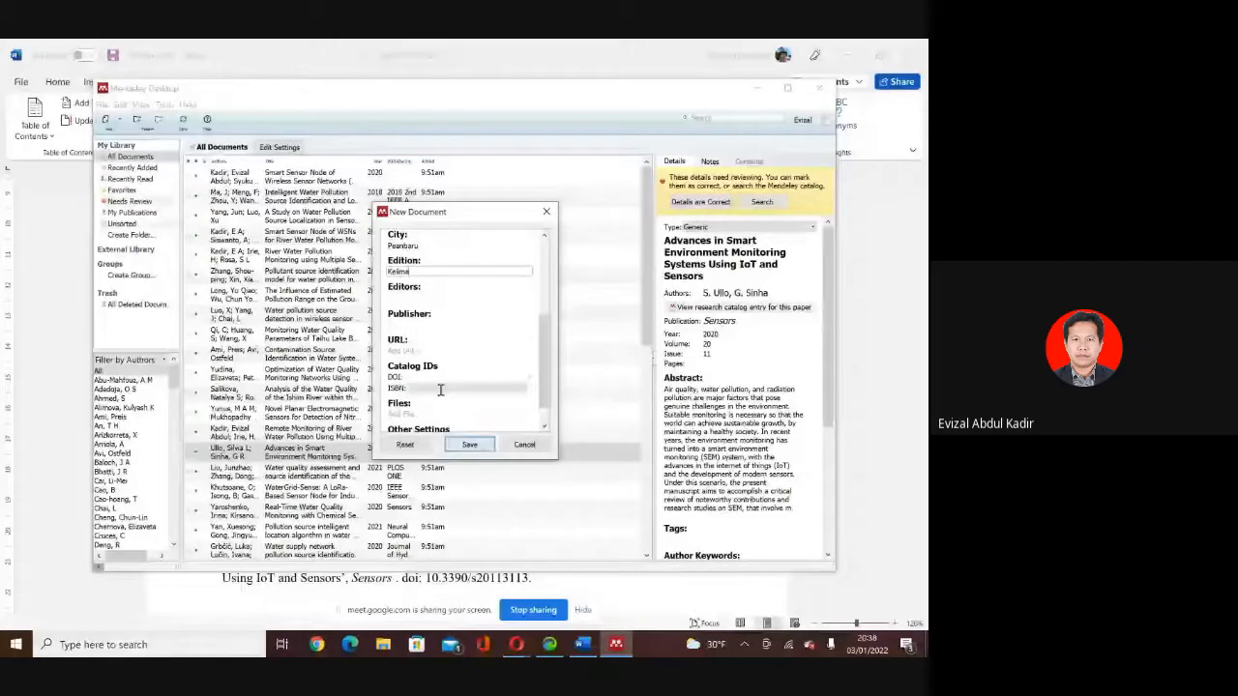
{"action": "scroll", "coordinate": [440, 390], "scroll_direction": "down", "scroll_amount": 1}
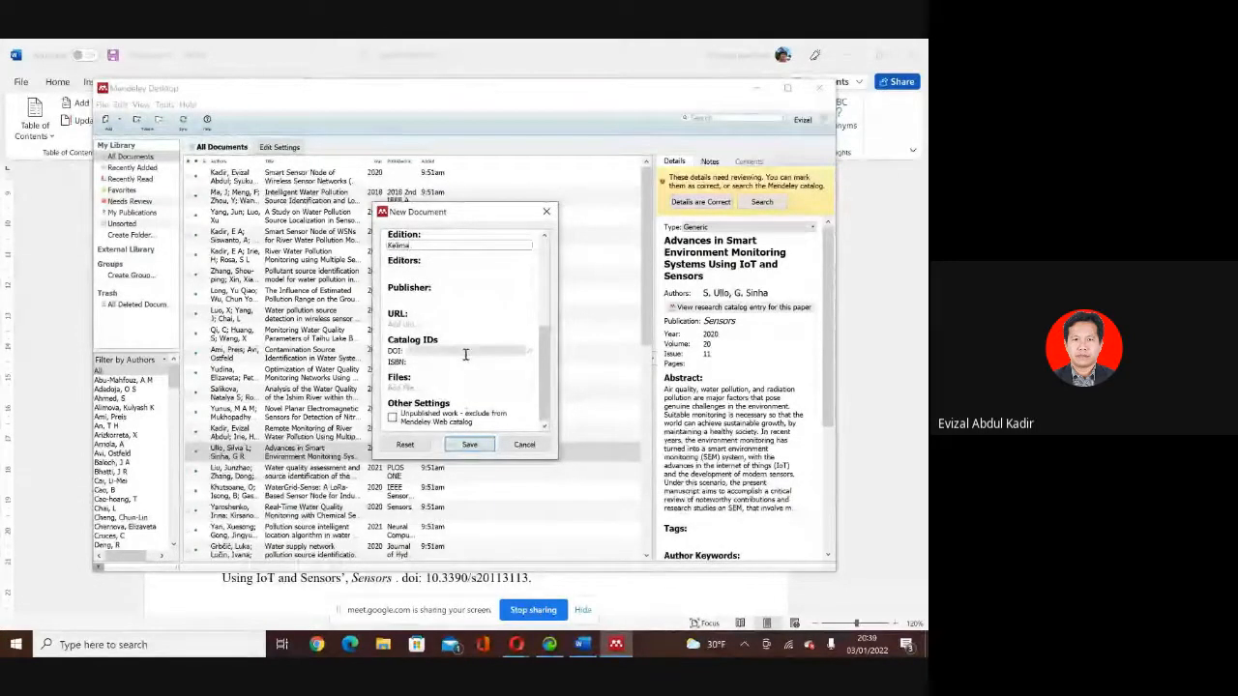
{"action": "scroll", "coordinate": [465, 355], "scroll_direction": "up", "scroll_amount": 8}
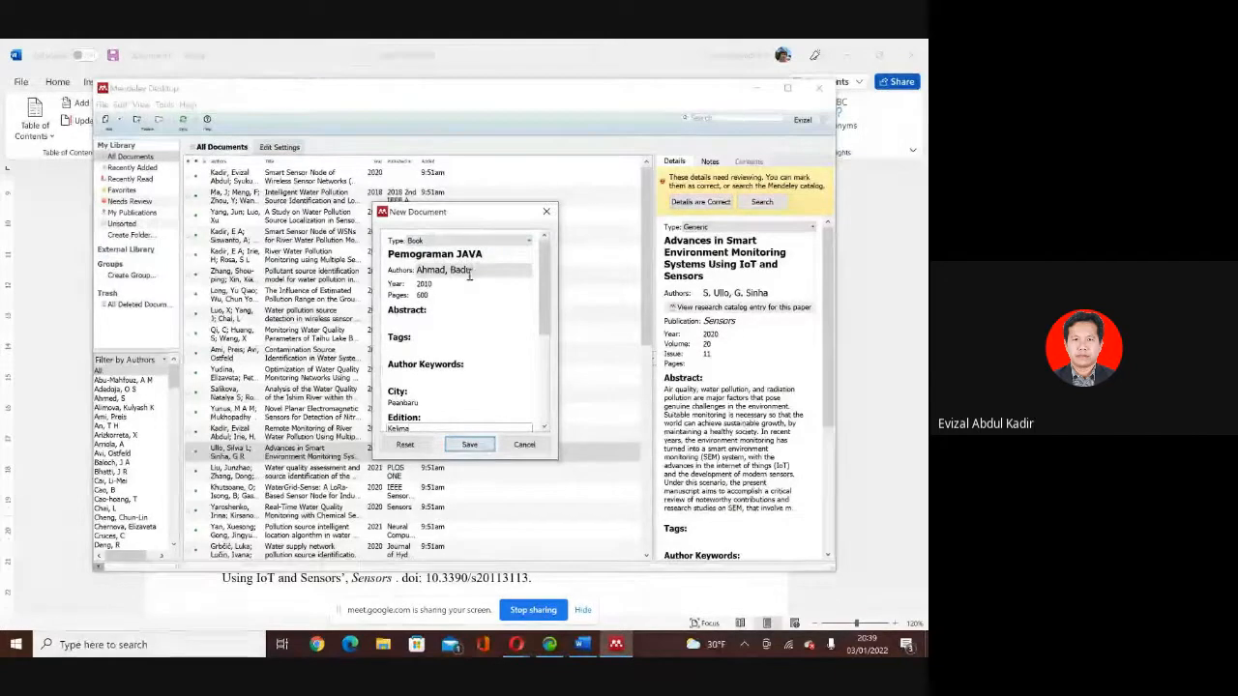
{"action": "scroll", "coordinate": [471, 329], "scroll_direction": "down", "scroll_amount": 1}
{"action": "scroll", "coordinate": [471, 329], "scroll_direction": "down", "scroll_amount": 2}
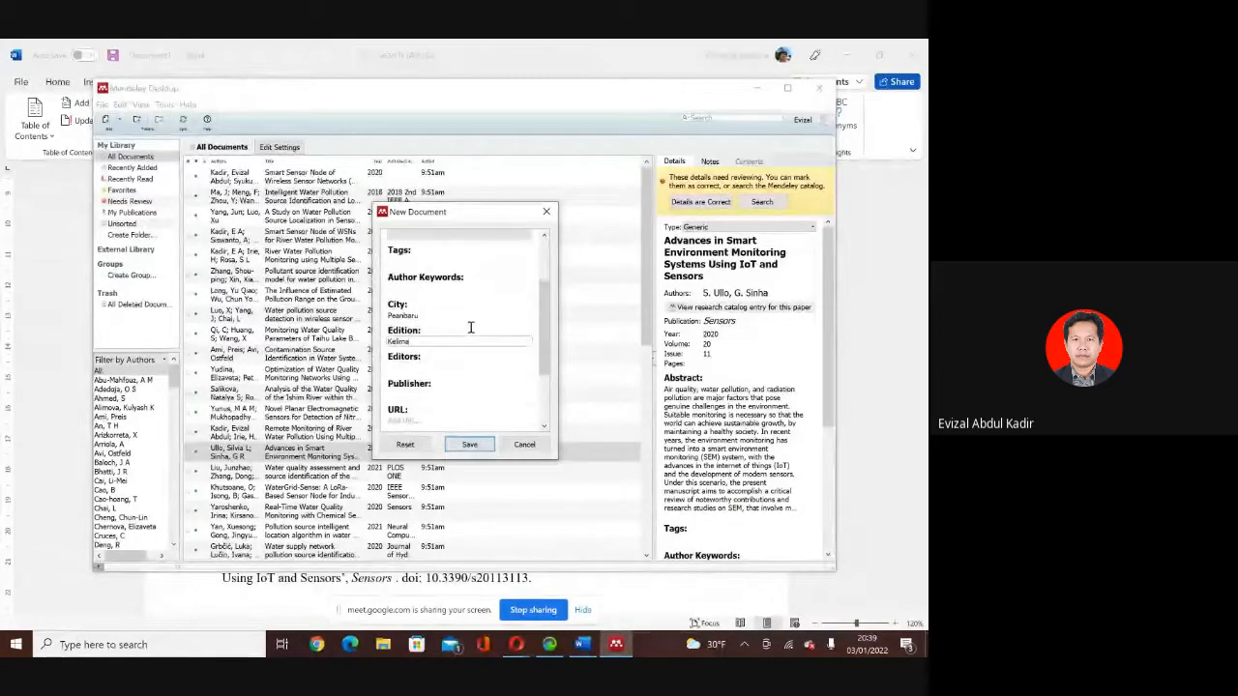
{"action": "left_click", "coordinate": [470, 444]}
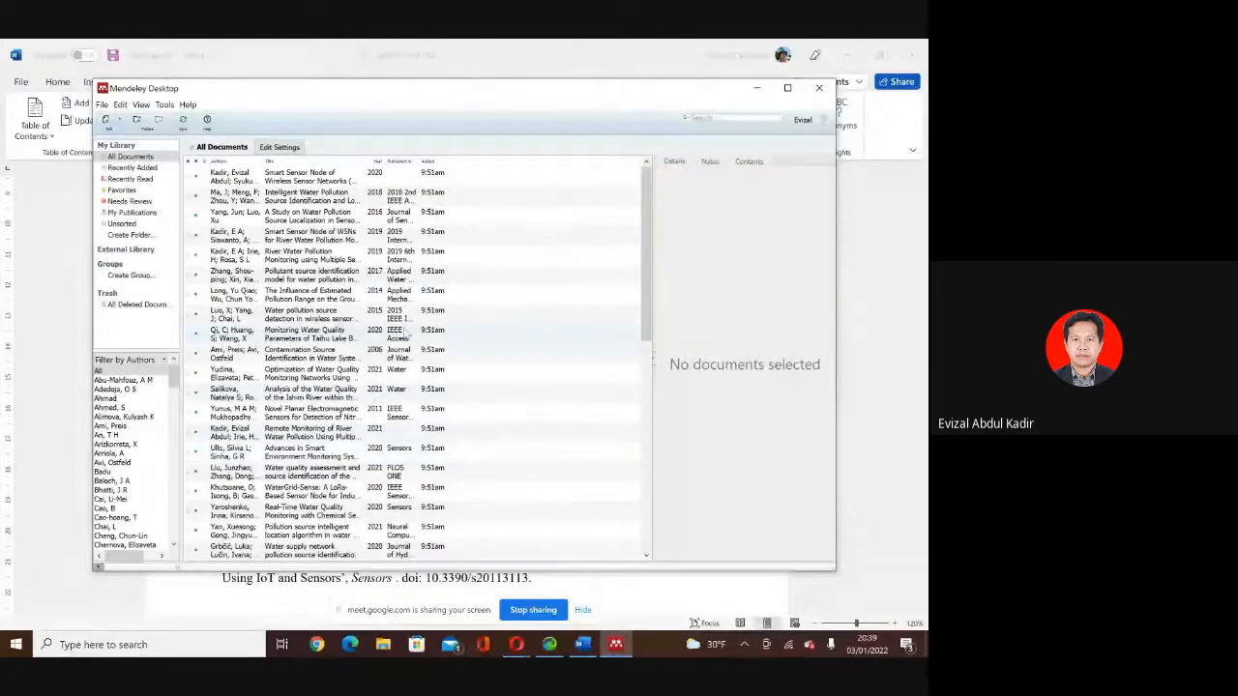
Search the Mendeley library by the first author's name and view the details of the "Pemograman JAVA" entry.
{"action": "scroll", "coordinate": [343, 343], "scroll_direction": "down", "scroll_amount": 3}
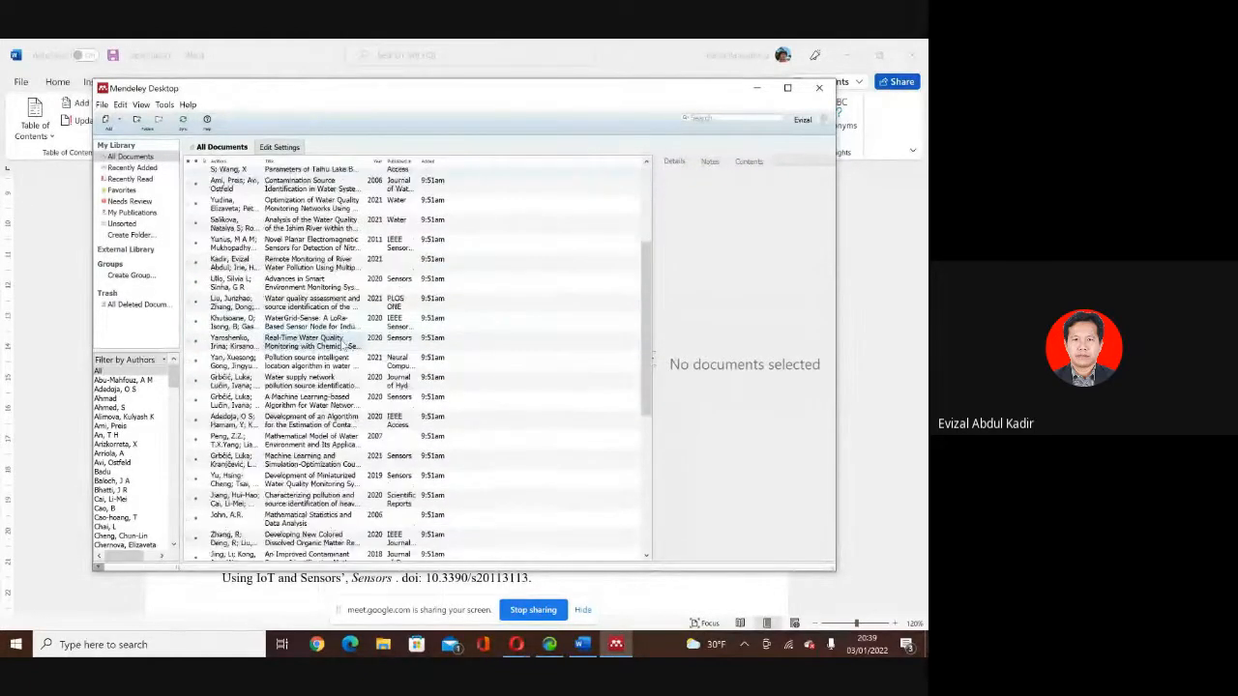
{"action": "scroll", "coordinate": [343, 343], "scroll_direction": "up", "scroll_amount": 3}
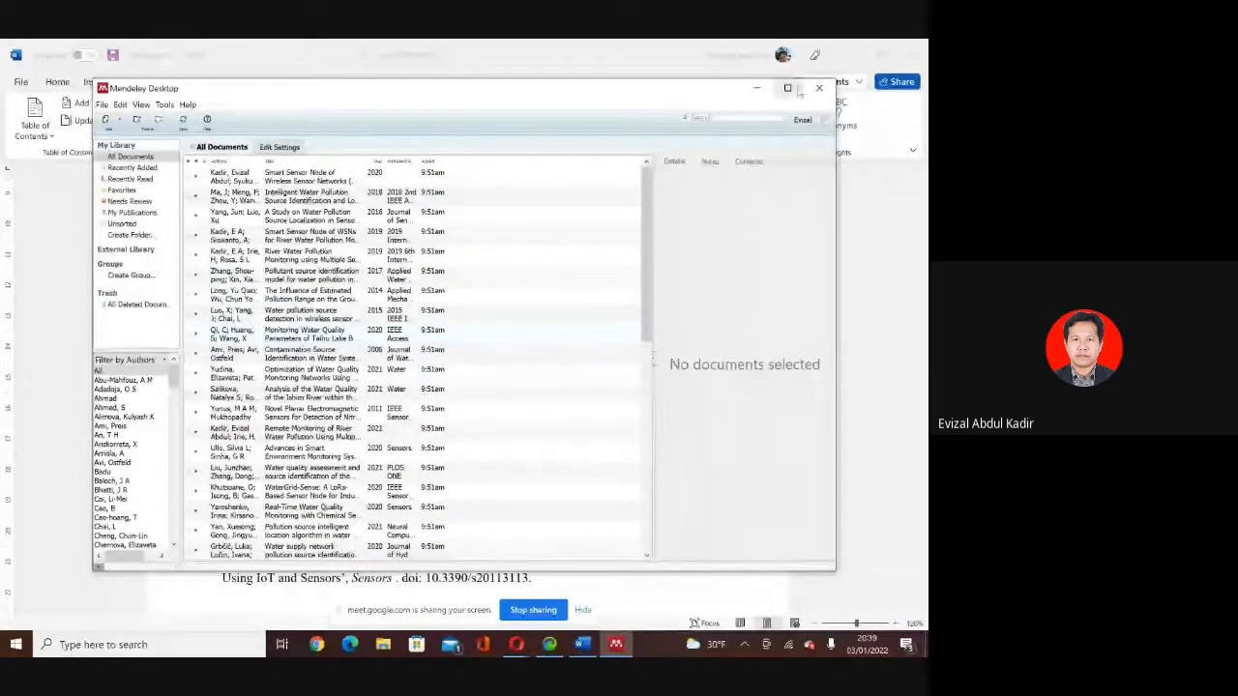
{"action": "left_click", "coordinate": [753, 119]}
{"action": "type", "text": "ahmad"}
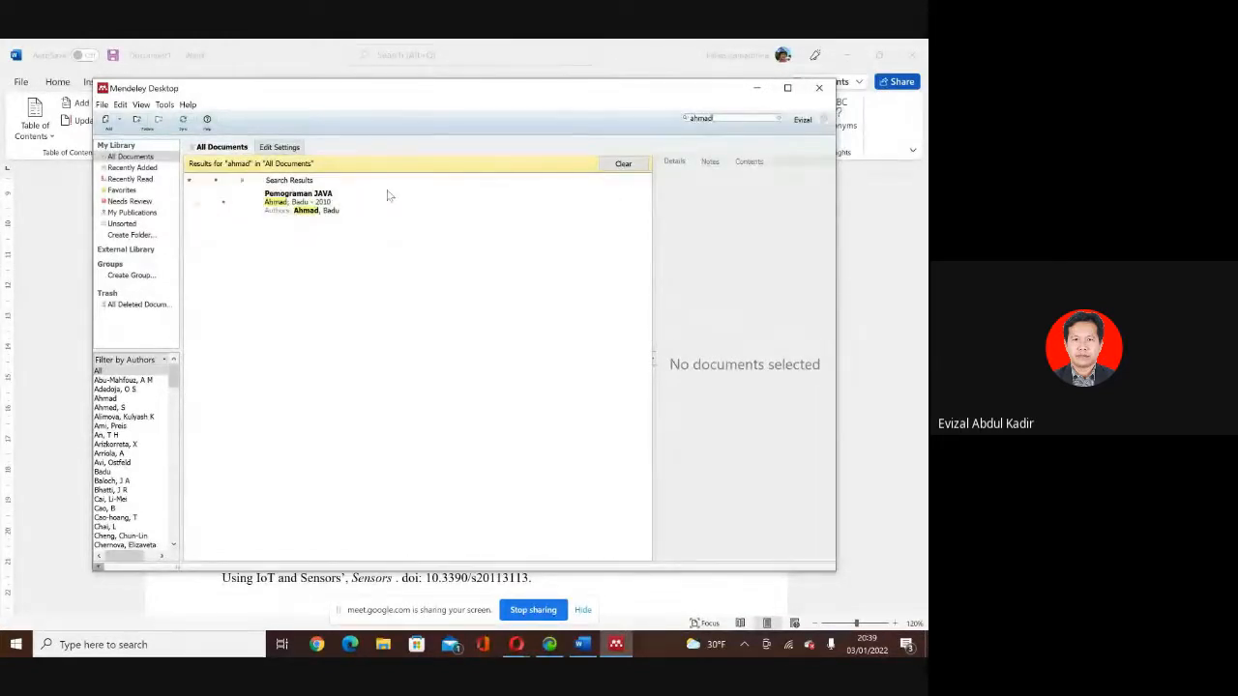
{"action": "left_click", "coordinate": [300, 209]}
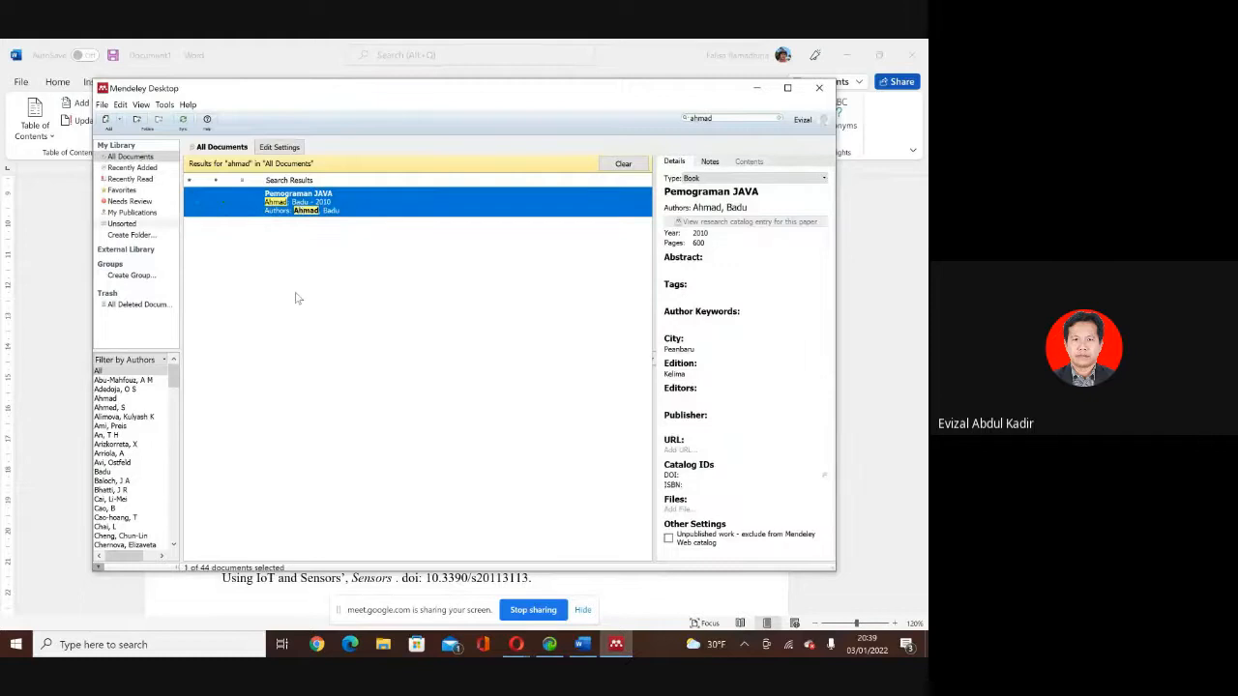
Return to the Word document and append "tambah buku" after the last citation in the "Teknologi informasi" paragraph.
{"action": "left_click", "coordinate": [52, 328]}
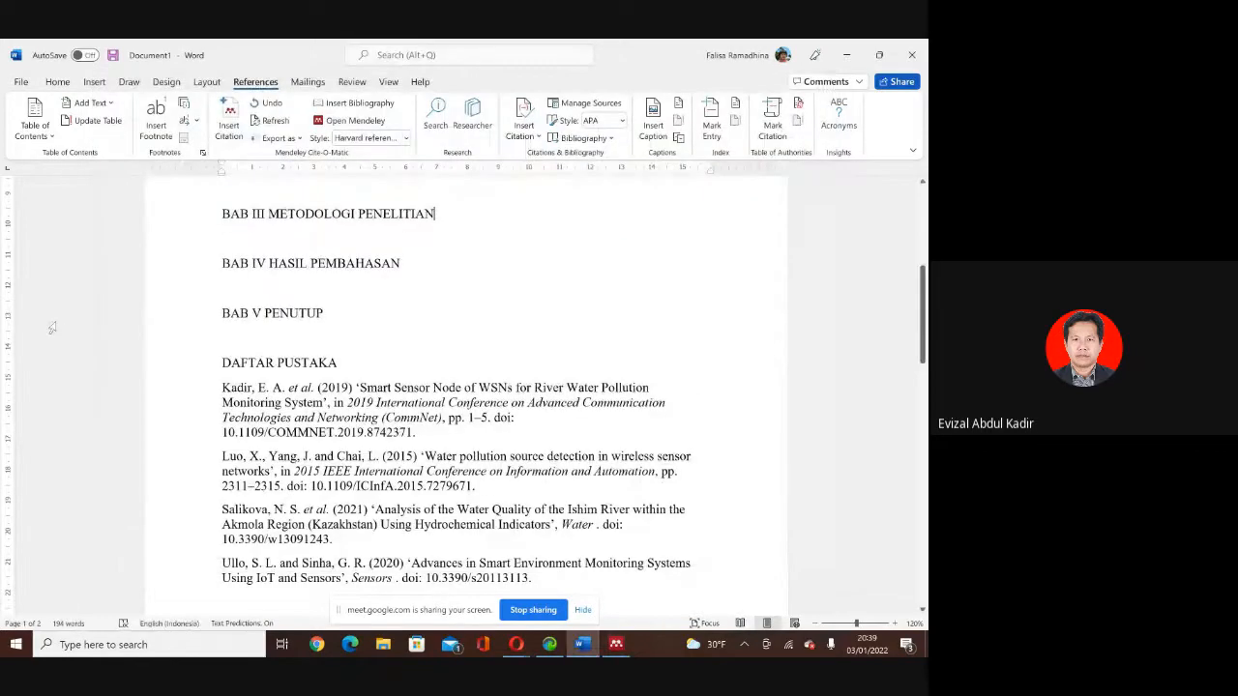
{"action": "scroll", "coordinate": [428, 307], "scroll_direction": "up", "scroll_amount": 4}
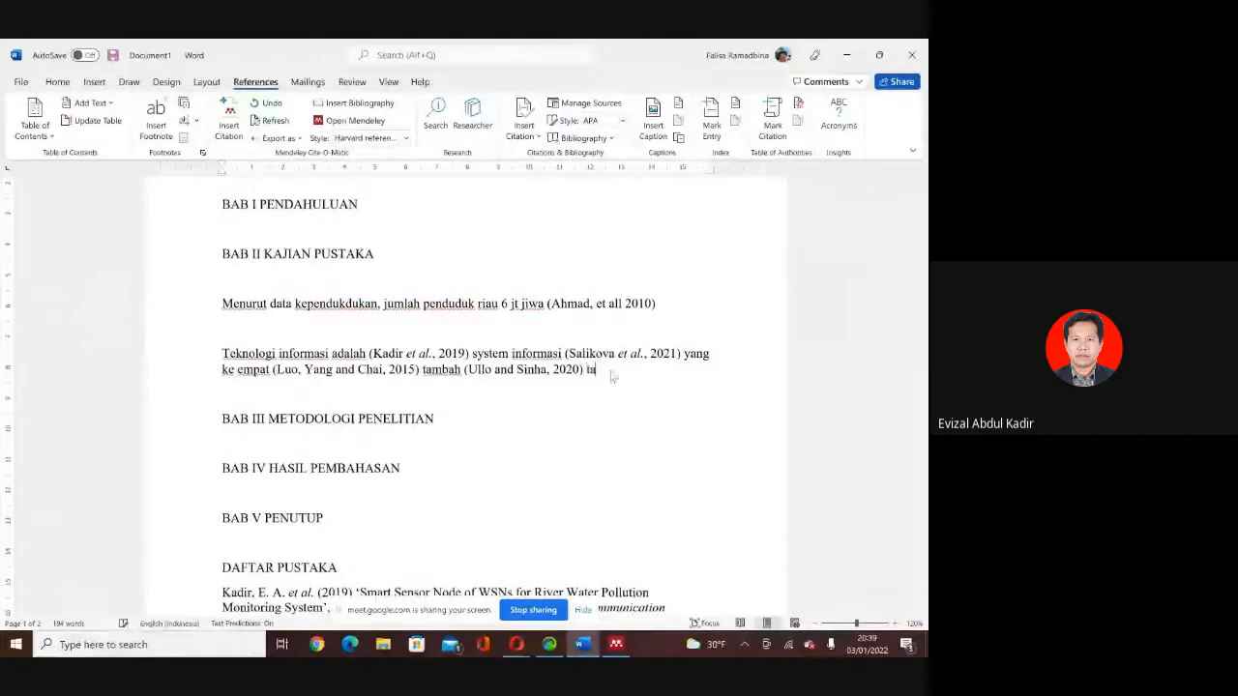
{"action": "type", "text": "h buku"}
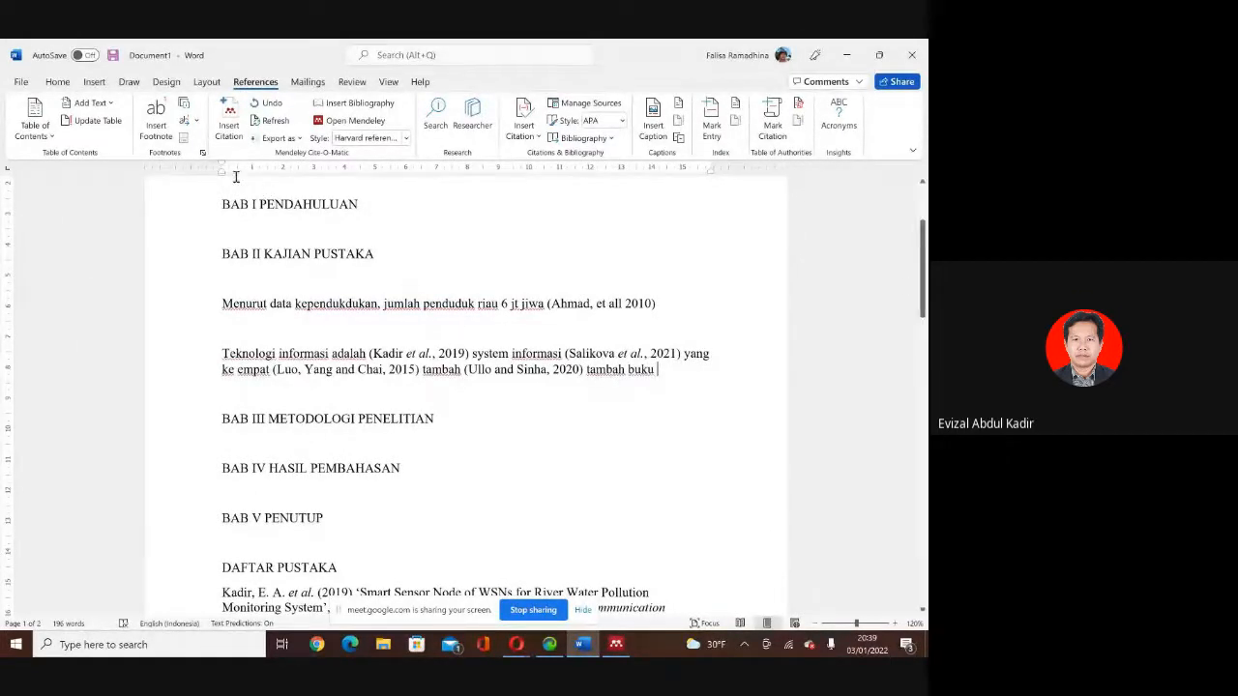
Cite the book "Pemograman JAVA" from the Mendeley library after "tambah buku", and check its entry under DAFTAR PUSTAKA.
{"action": "left_click", "coordinate": [229, 118]}
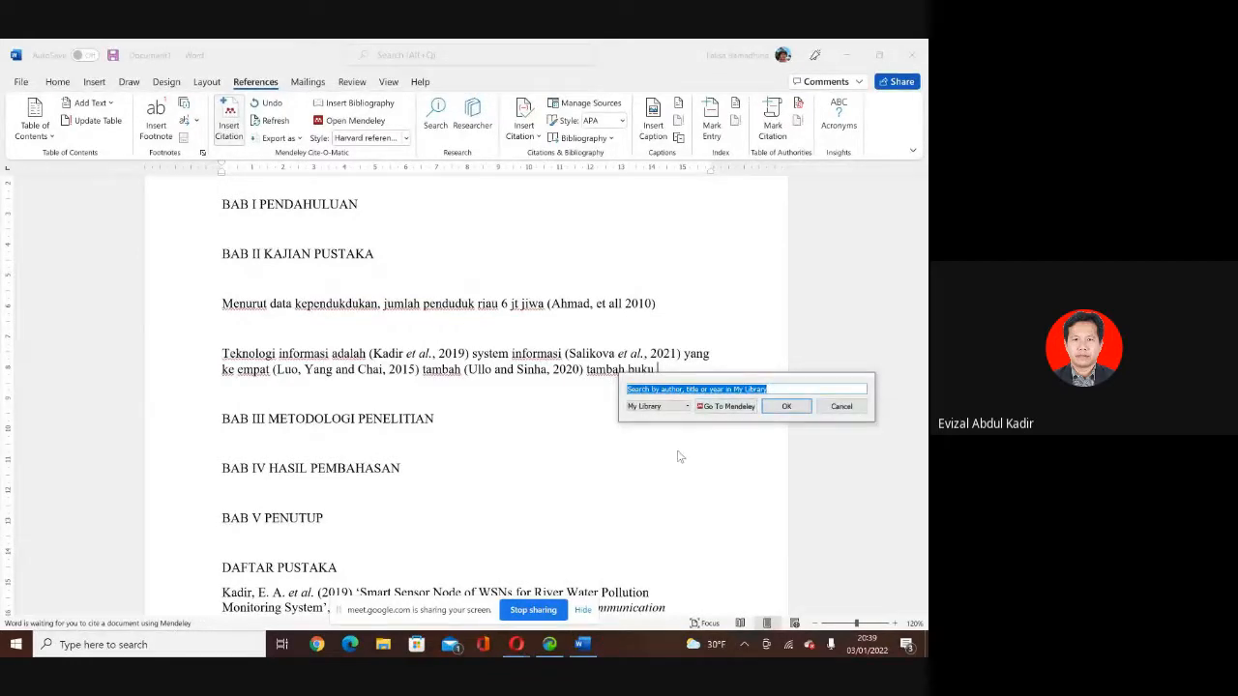
{"action": "type", "text": "ahm"}
{"action": "type", "text": "d"}
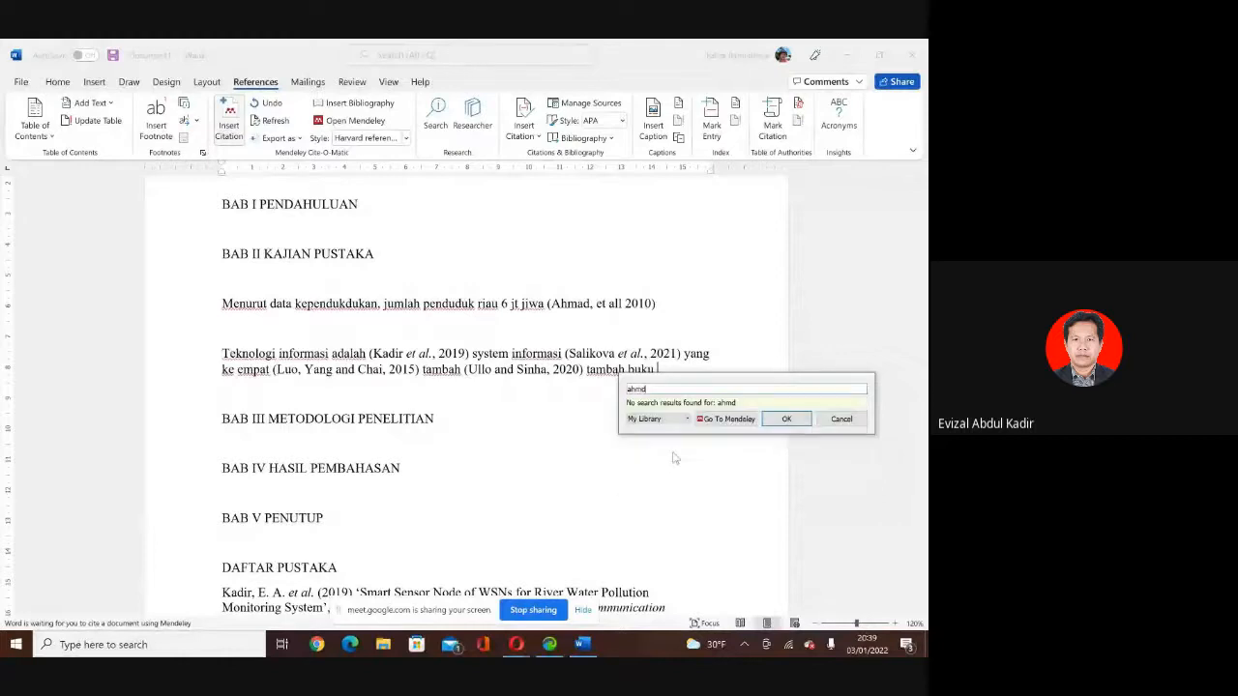
{"action": "key", "text": "BackSpace"}
{"action": "type", "text": "a"}
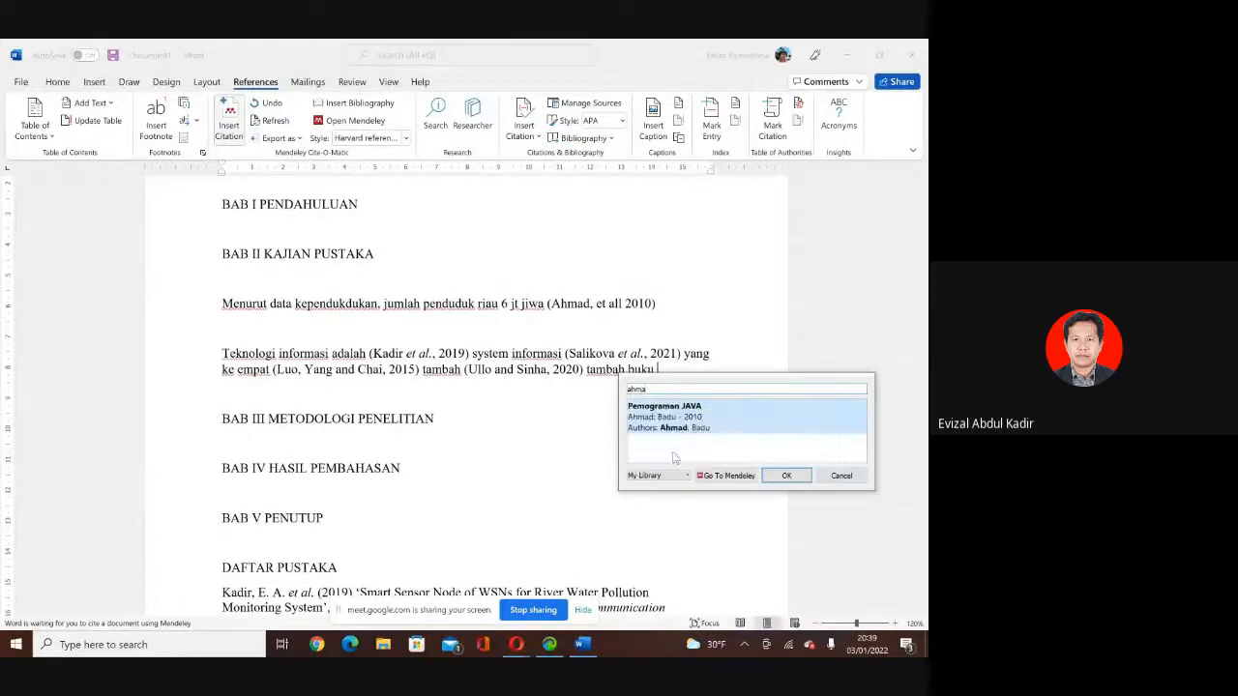
{"action": "left_click", "coordinate": [725, 476]}
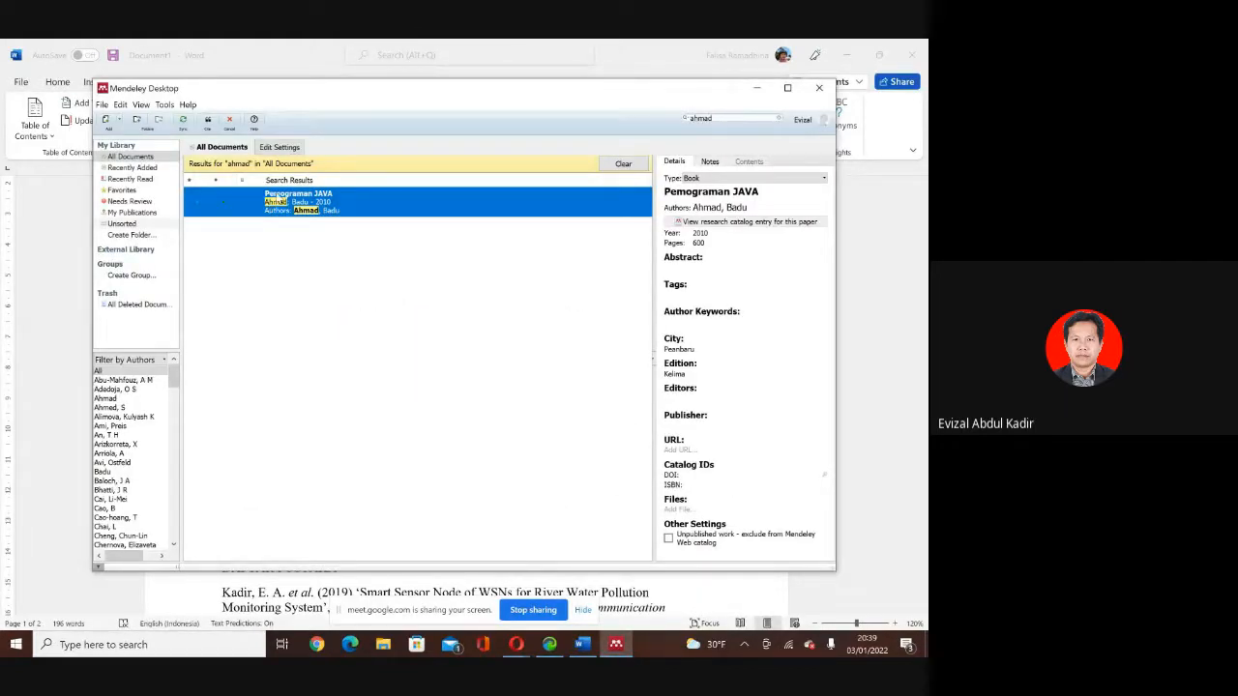
{"action": "left_click", "coordinate": [208, 122]}
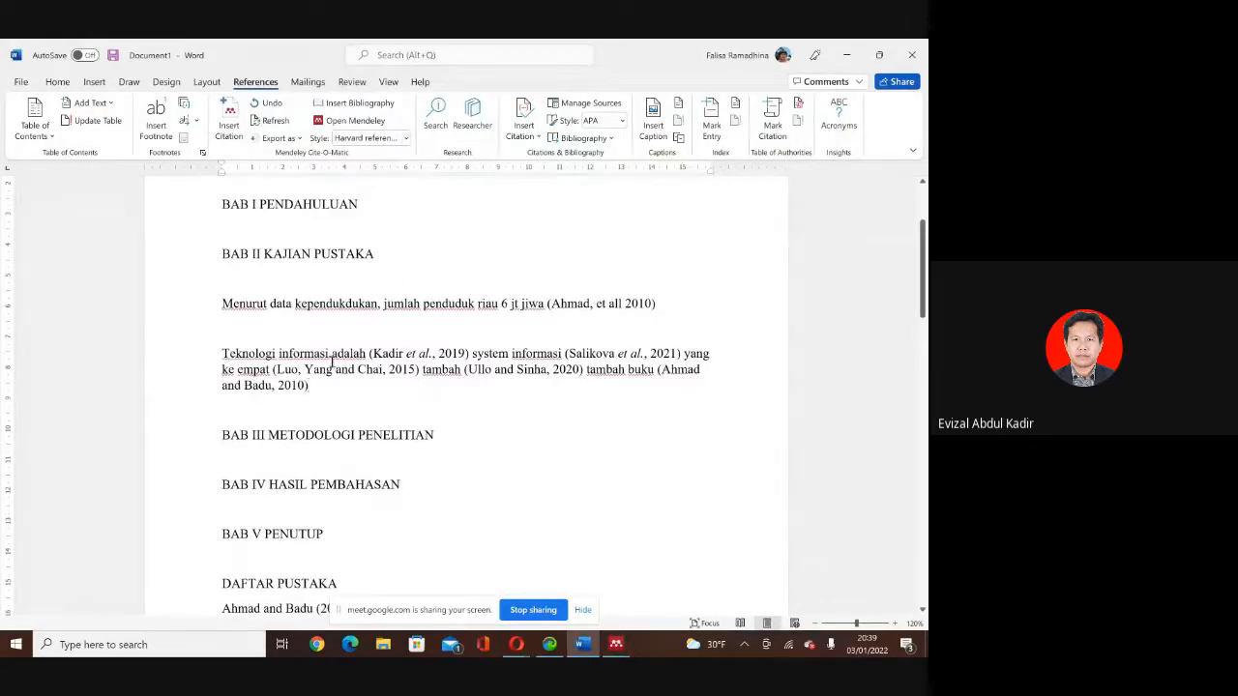
{"action": "scroll", "coordinate": [258, 398], "scroll_direction": "down", "scroll_amount": 3}
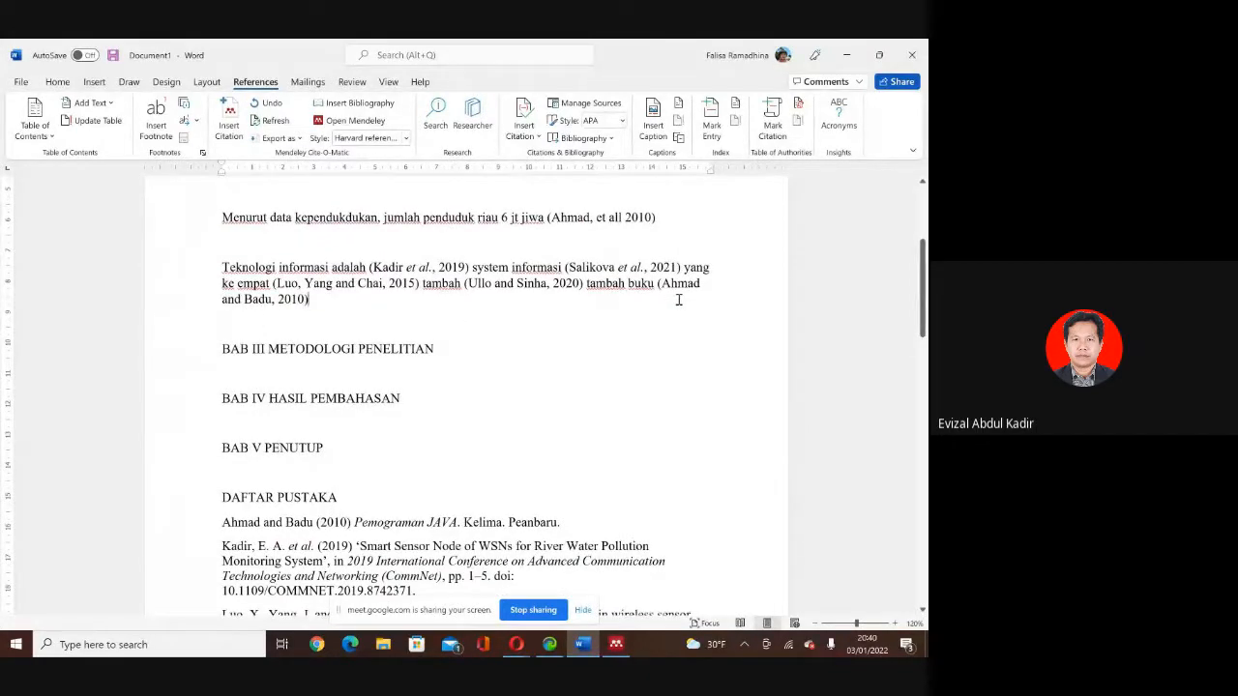
Compare the in-text citations in the "Teknologi informasi" paragraph with the reference entries under DAFTAR PUSTAKA.
{"action": "scroll", "coordinate": [594, 335], "scroll_direction": "down", "scroll_amount": 2}
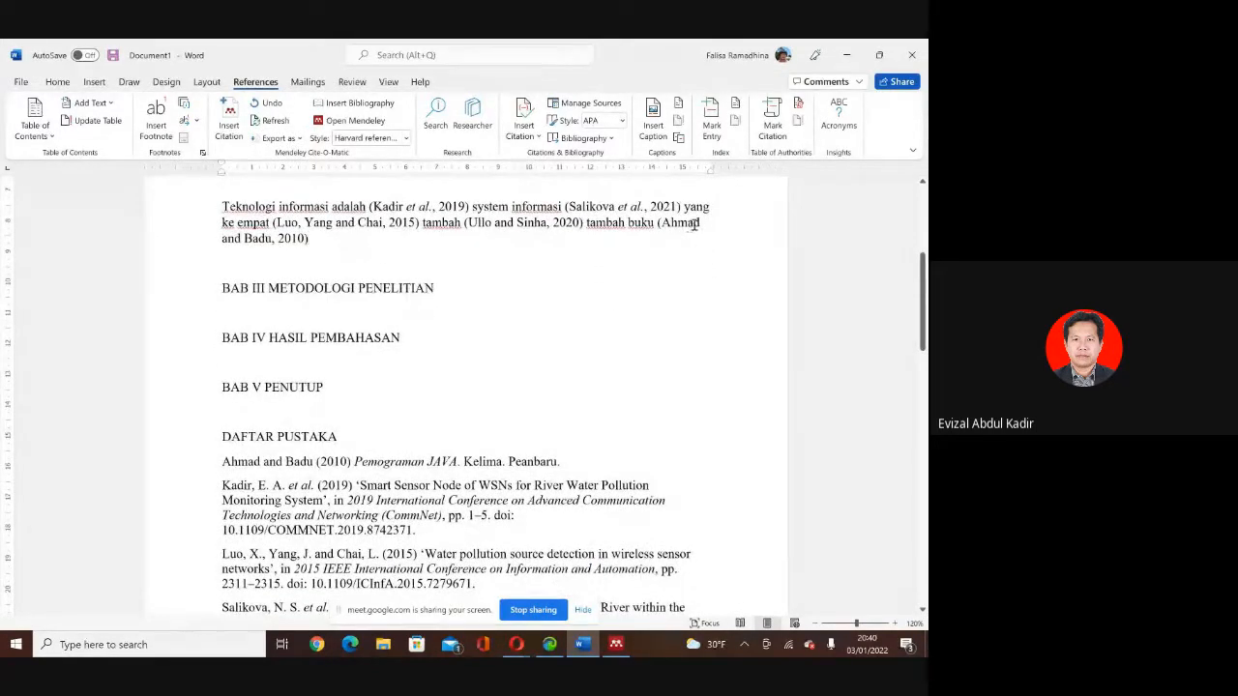
{"action": "scroll", "coordinate": [590, 317], "scroll_direction": "up", "scroll_amount": 1}
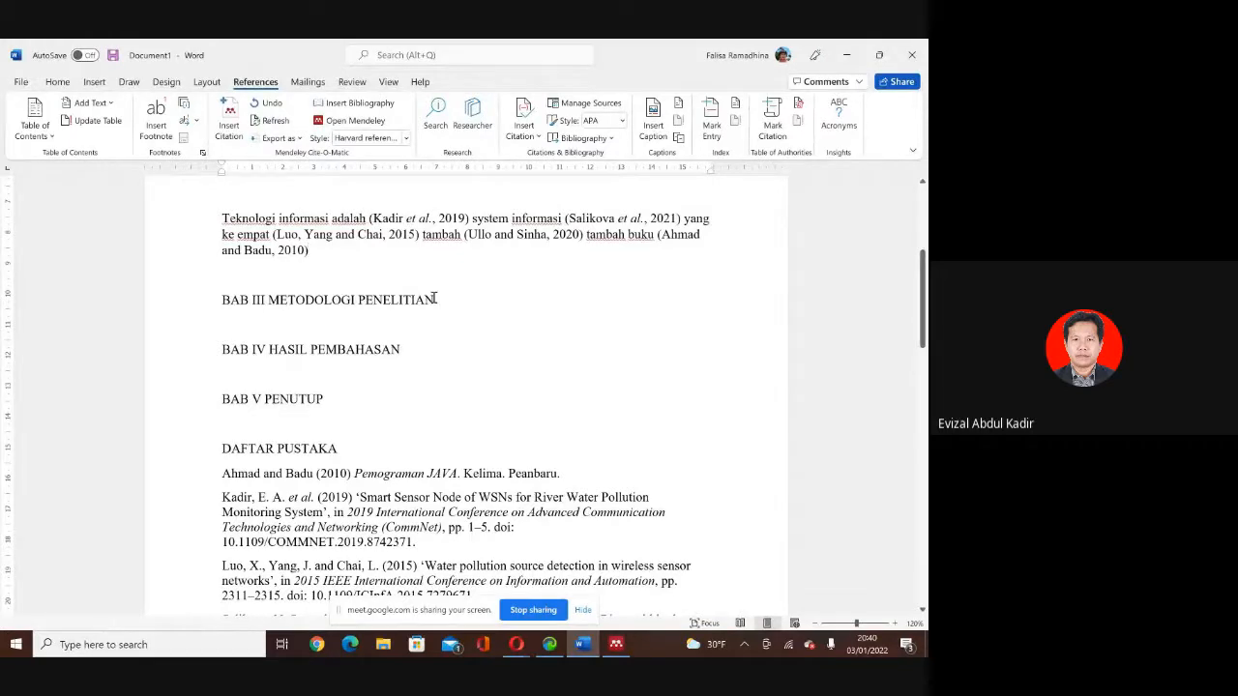
{"action": "scroll", "coordinate": [433, 299], "scroll_direction": "down", "scroll_amount": 3}
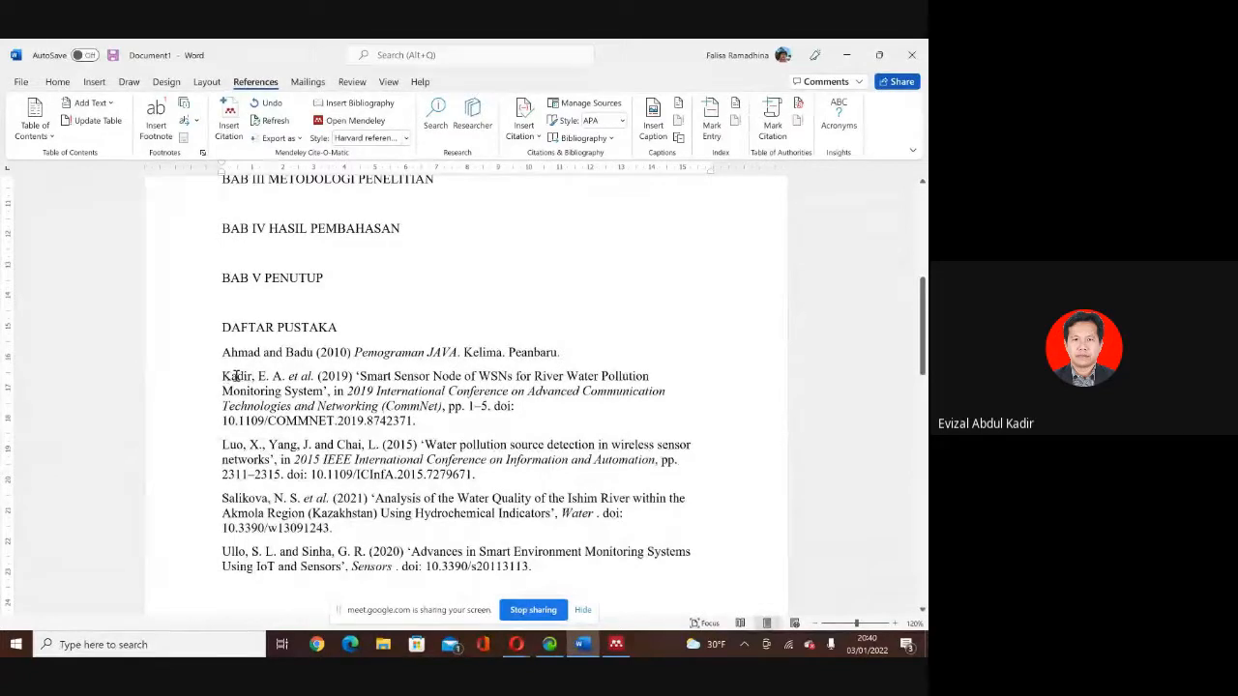
{"action": "scroll", "coordinate": [301, 354], "scroll_direction": "up", "scroll_amount": 3}
{"action": "right_click", "coordinate": [302, 344]}
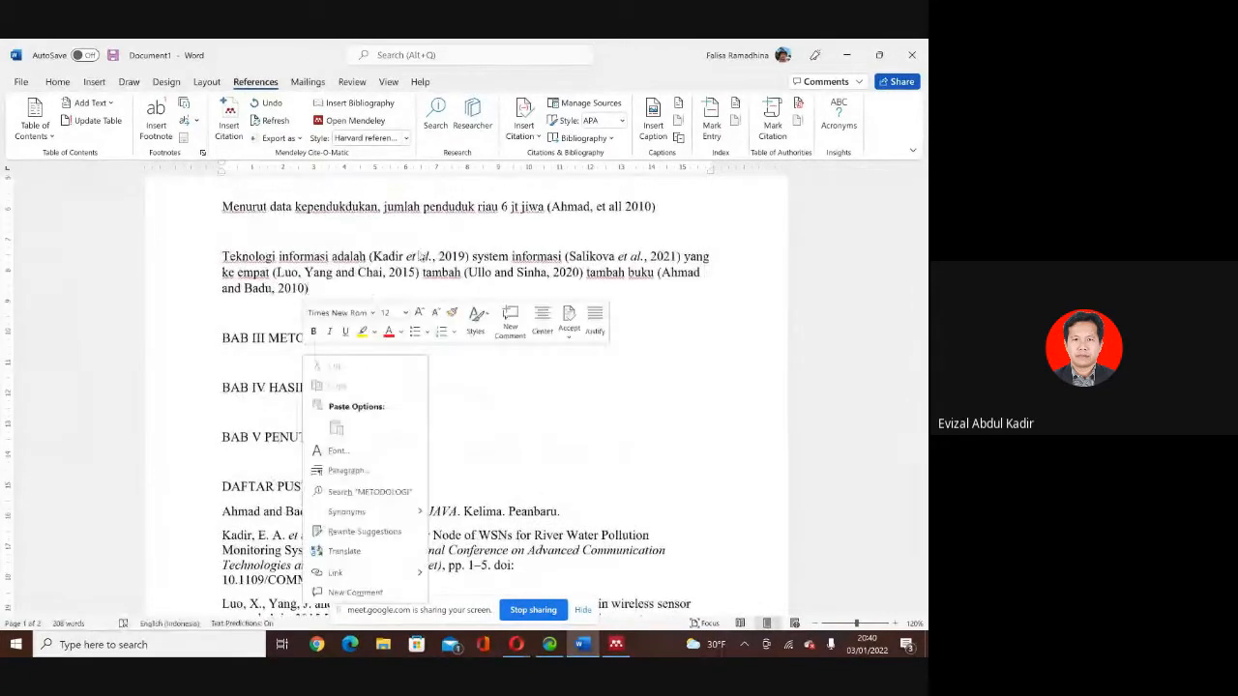
{"action": "left_click", "coordinate": [456, 246]}
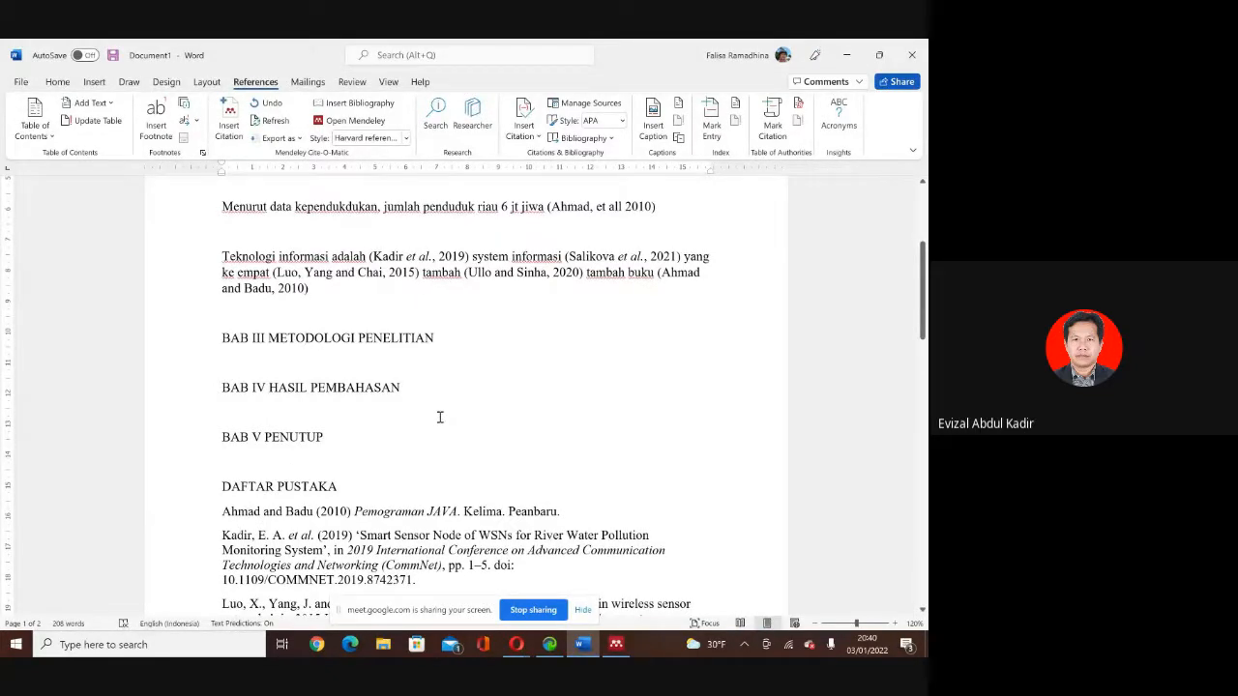
{"action": "scroll", "coordinate": [439, 417], "scroll_direction": "down", "scroll_amount": 5}
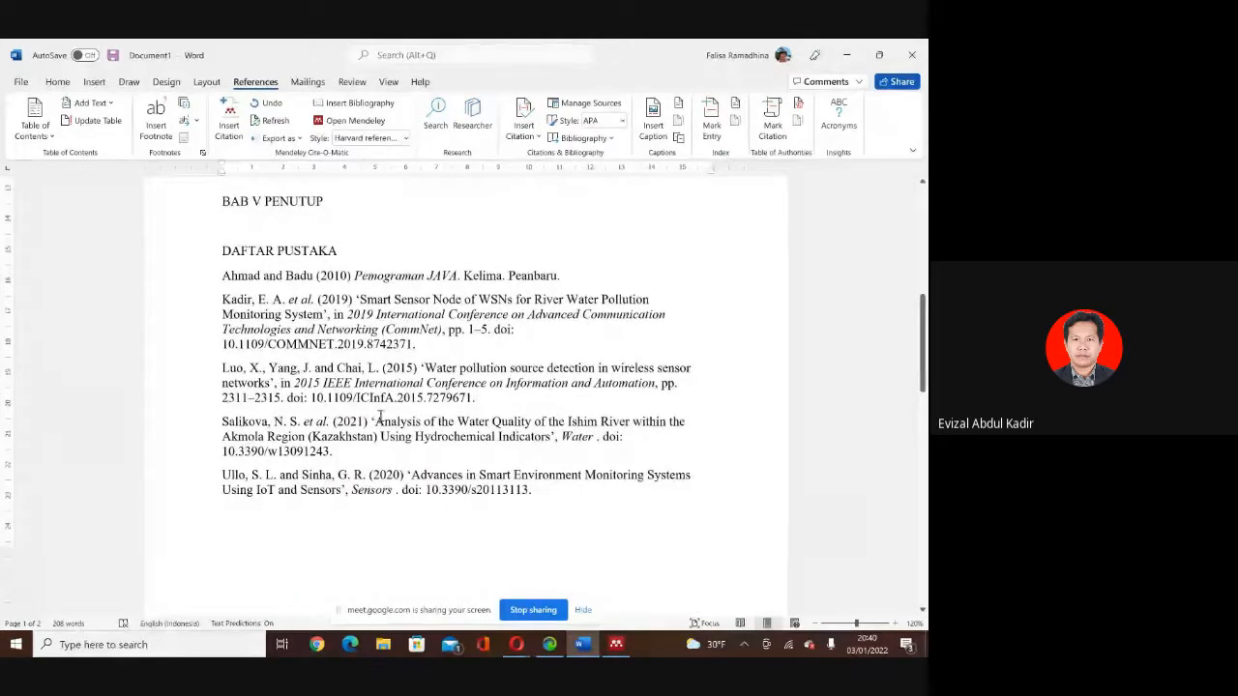
{"action": "scroll", "coordinate": [432, 290], "scroll_direction": "up", "scroll_amount": 2}
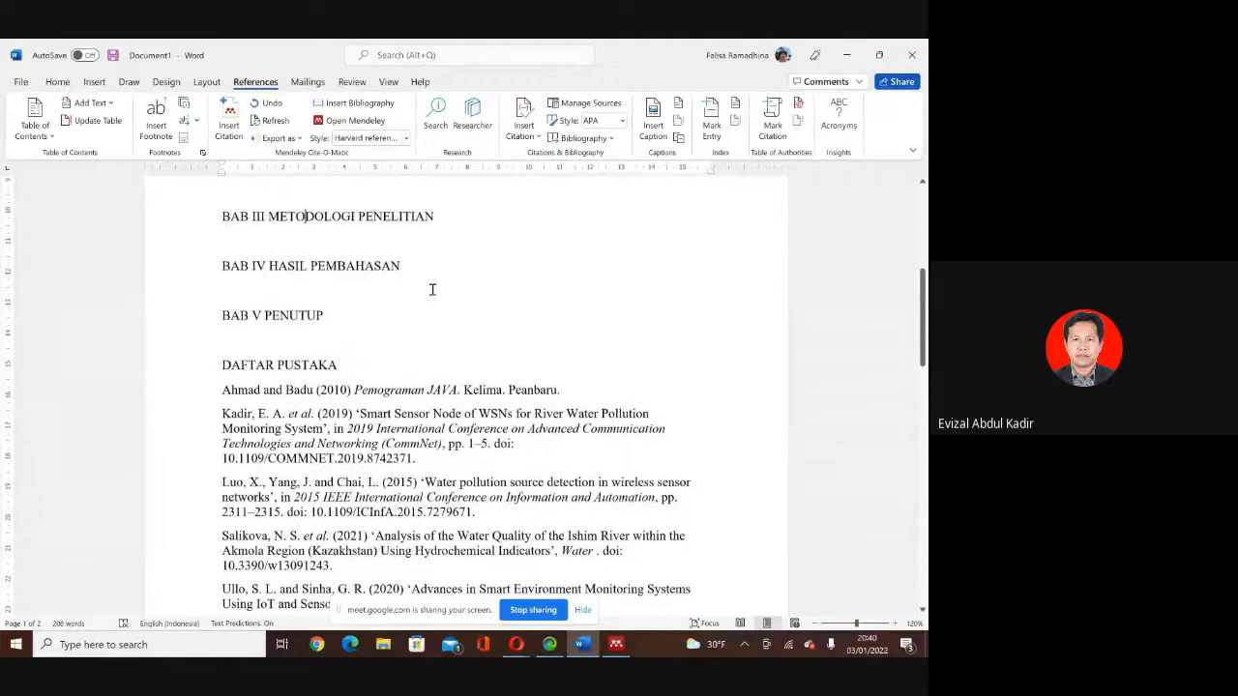
{"action": "scroll", "coordinate": [433, 290], "scroll_direction": "up", "scroll_amount": 2}
{"action": "right_click", "coordinate": [433, 289]}
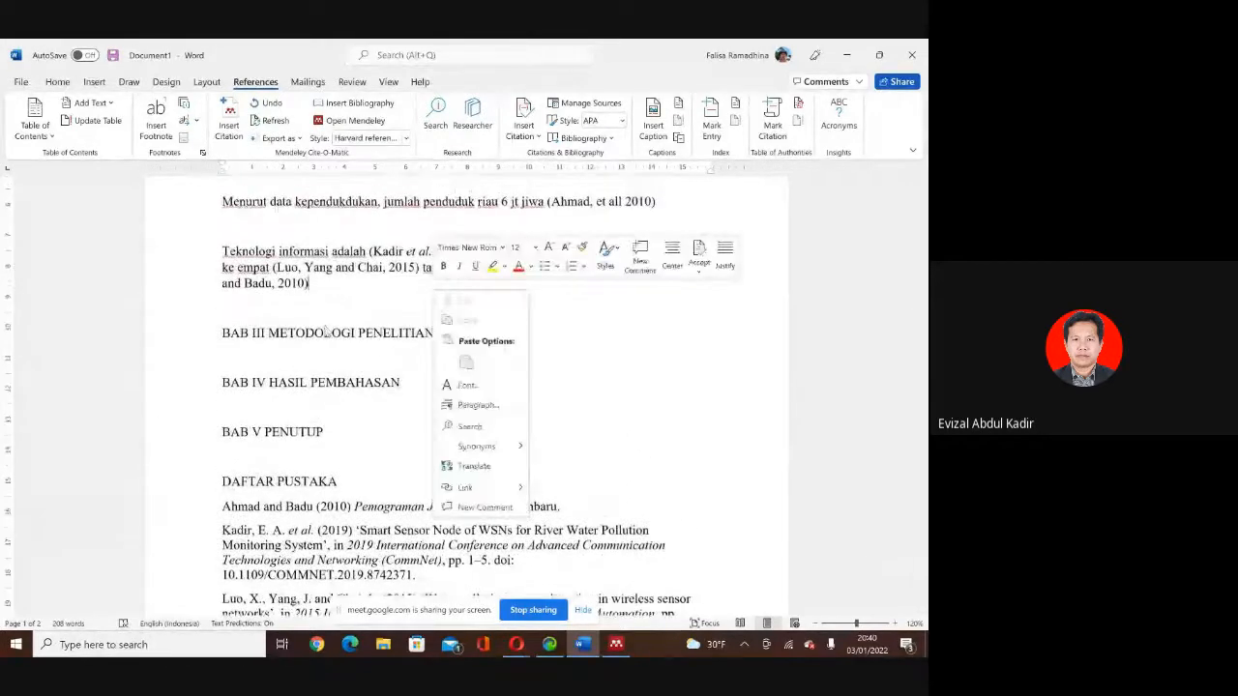
{"action": "key", "text": "Escape"}
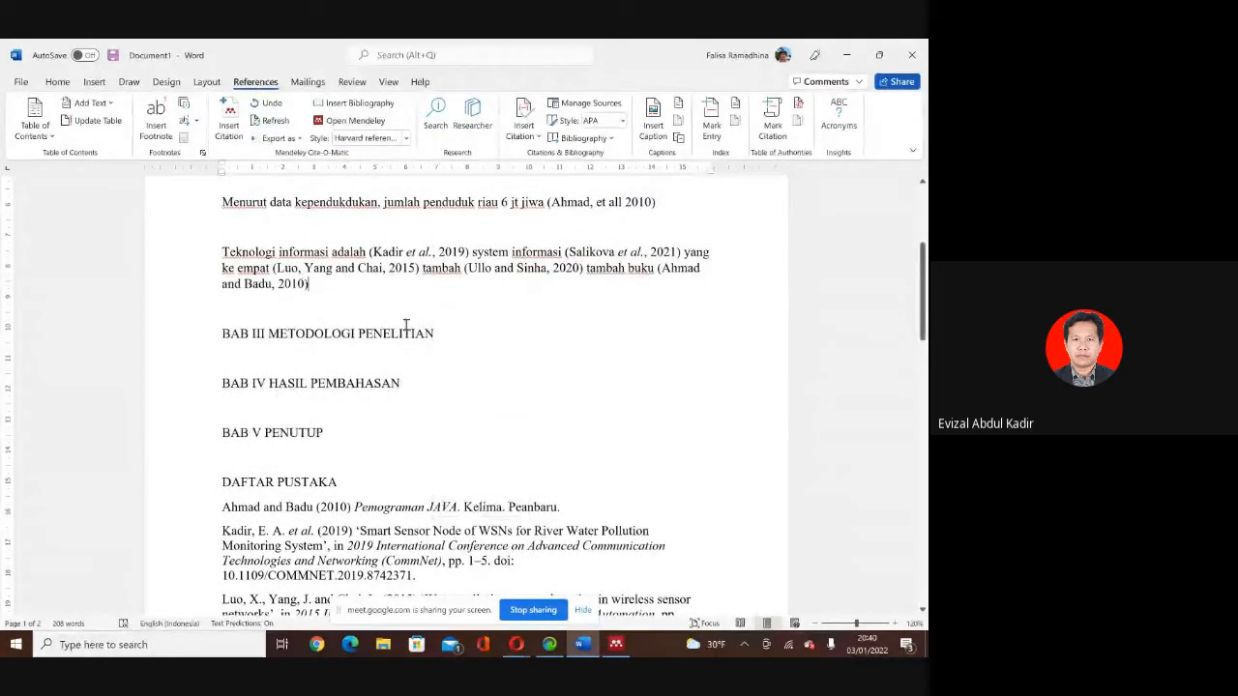
{"action": "scroll", "coordinate": [406, 326], "scroll_direction": "down", "scroll_amount": 1}
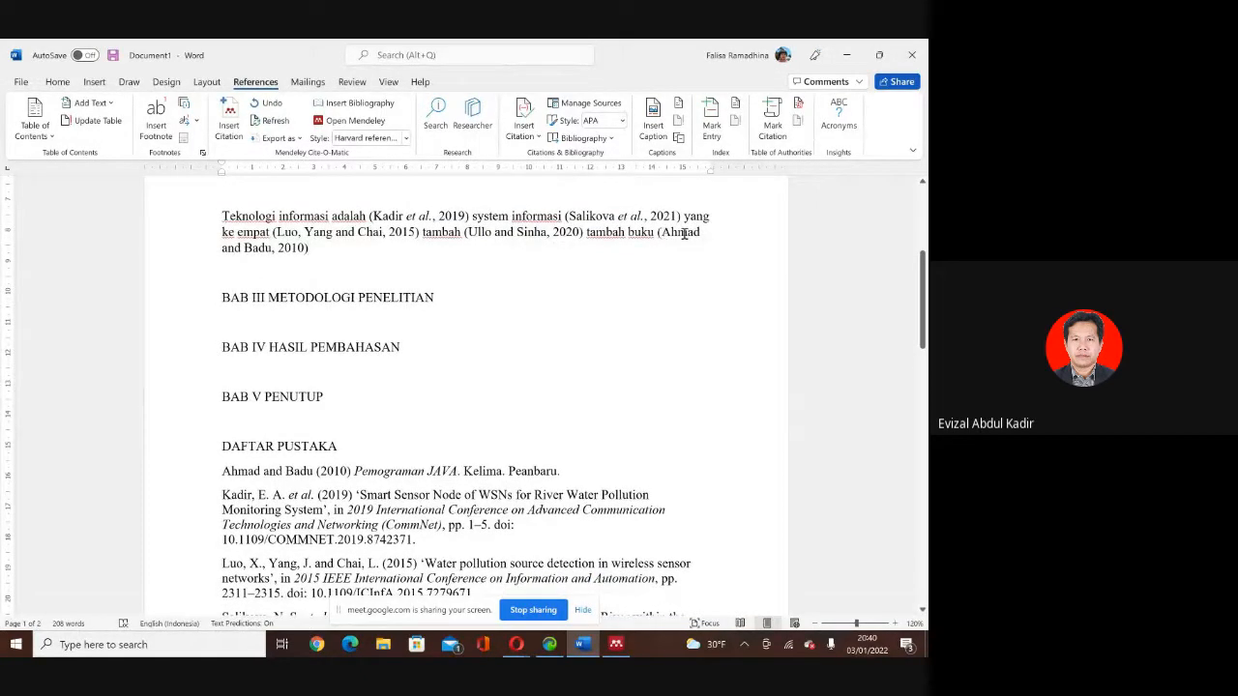
{"action": "scroll", "coordinate": [718, 229], "scroll_direction": "down", "scroll_amount": 2}
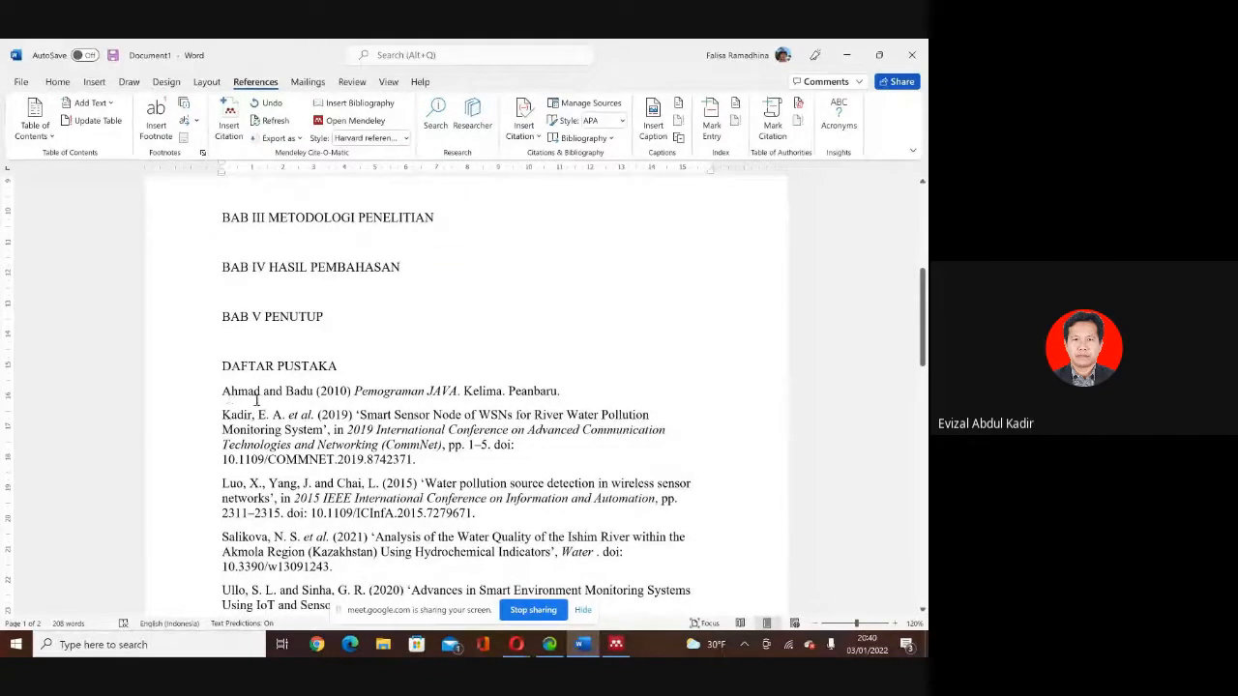
{"action": "scroll", "coordinate": [267, 398], "scroll_direction": "down", "scroll_amount": 2}
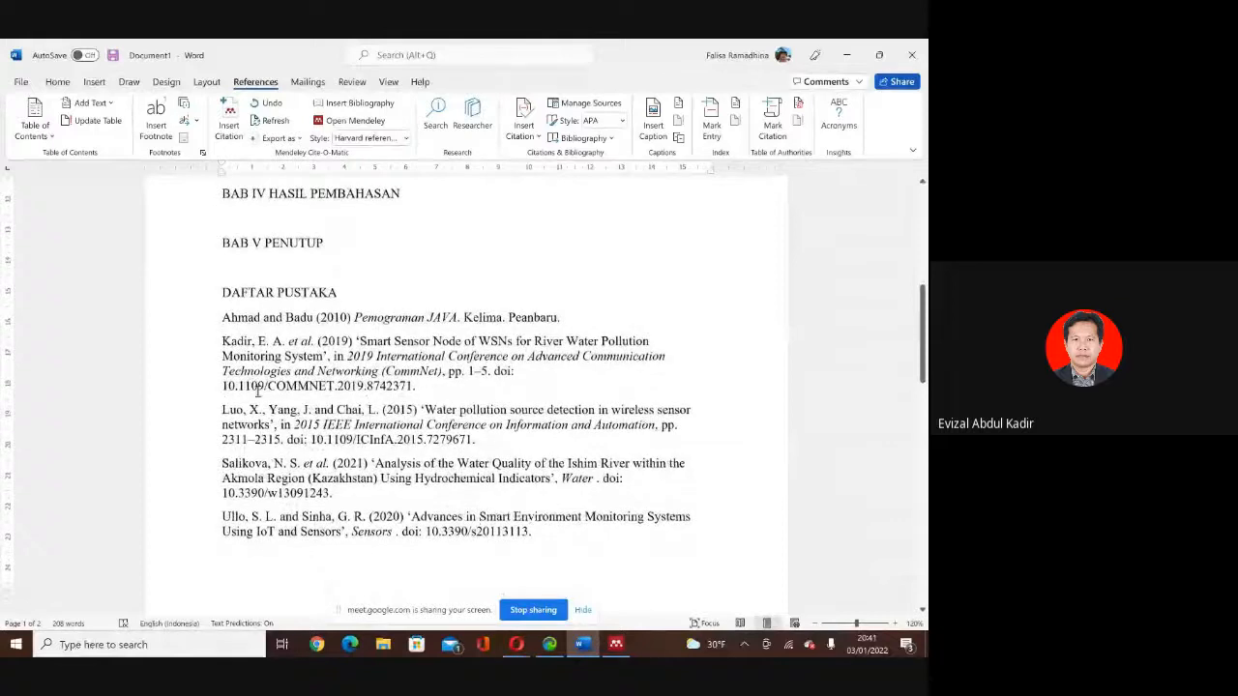
Shift the left indent of all reference entries under DAFTAR PUSTAKA slightly inward from the margin.
{"action": "left_click_drag", "start_coordinate": [165, 321], "coordinate": [208, 559]}
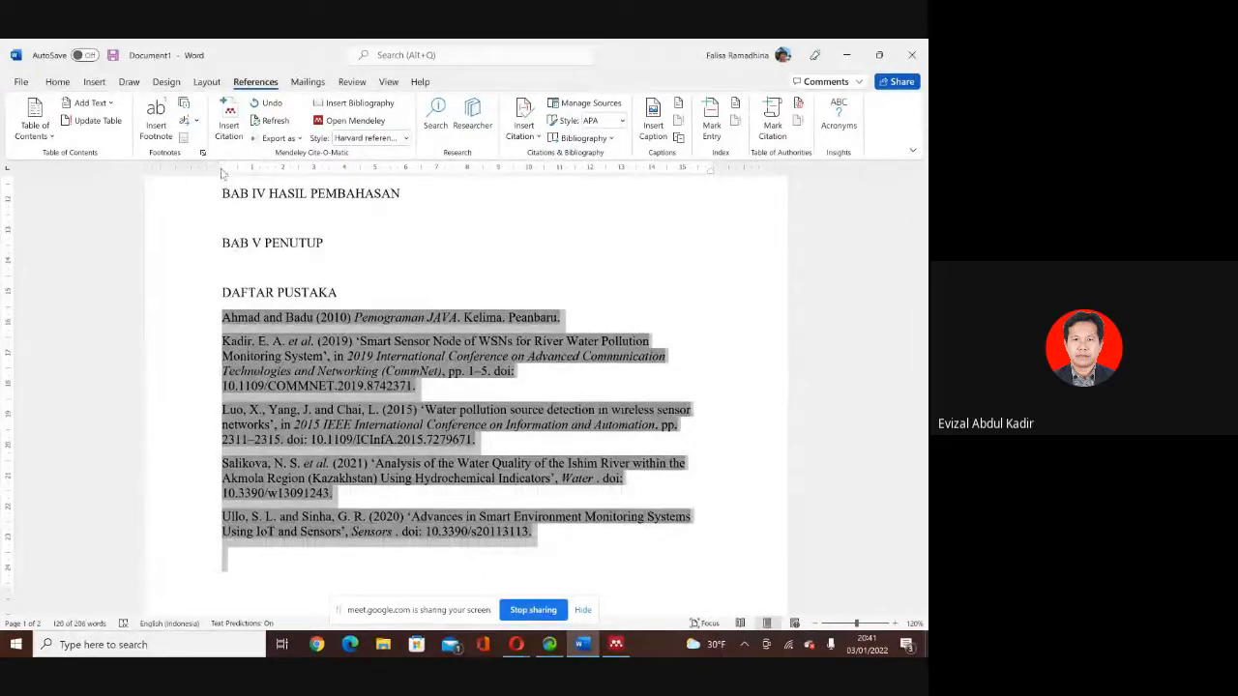
{"action": "left_click_drag", "start_coordinate": [221, 175], "coordinate": [221, 174]}
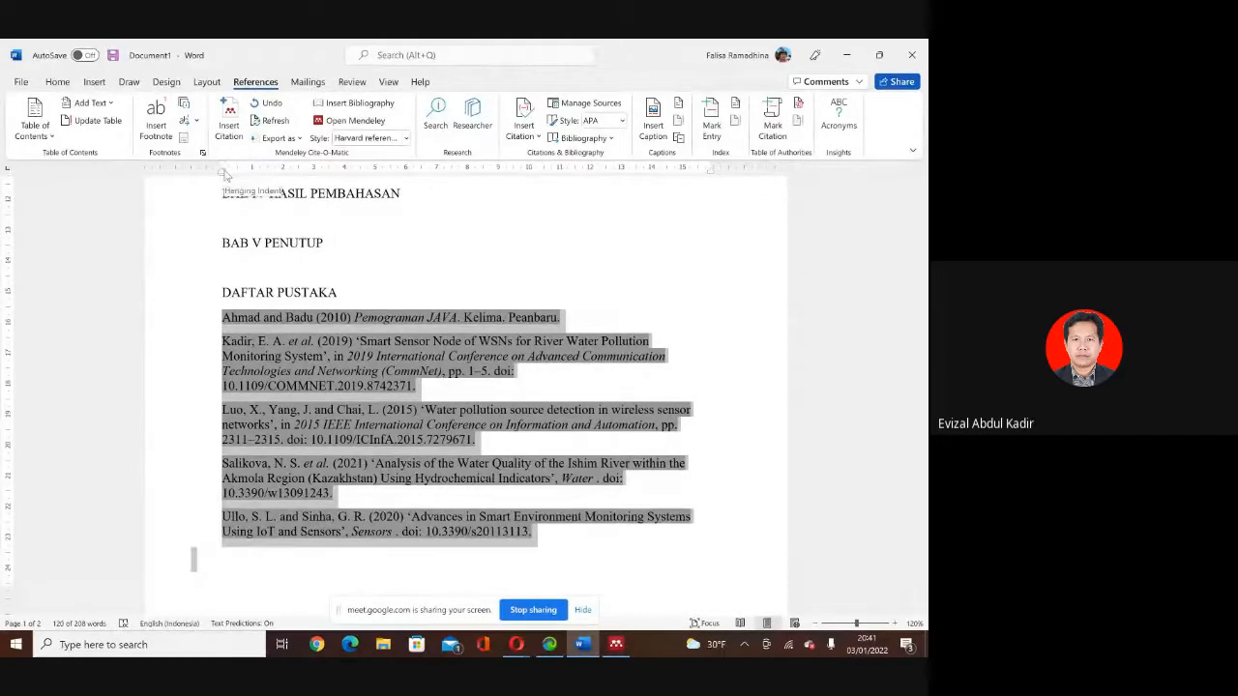
{"action": "mouse_move", "coordinate": [223, 174]}
{"action": "left_mouse_down"}
{"action": "mouse_move", "coordinate": [254, 180]}
{"action": "mouse_move", "coordinate": [225, 177]}
{"action": "left_mouse_up"}
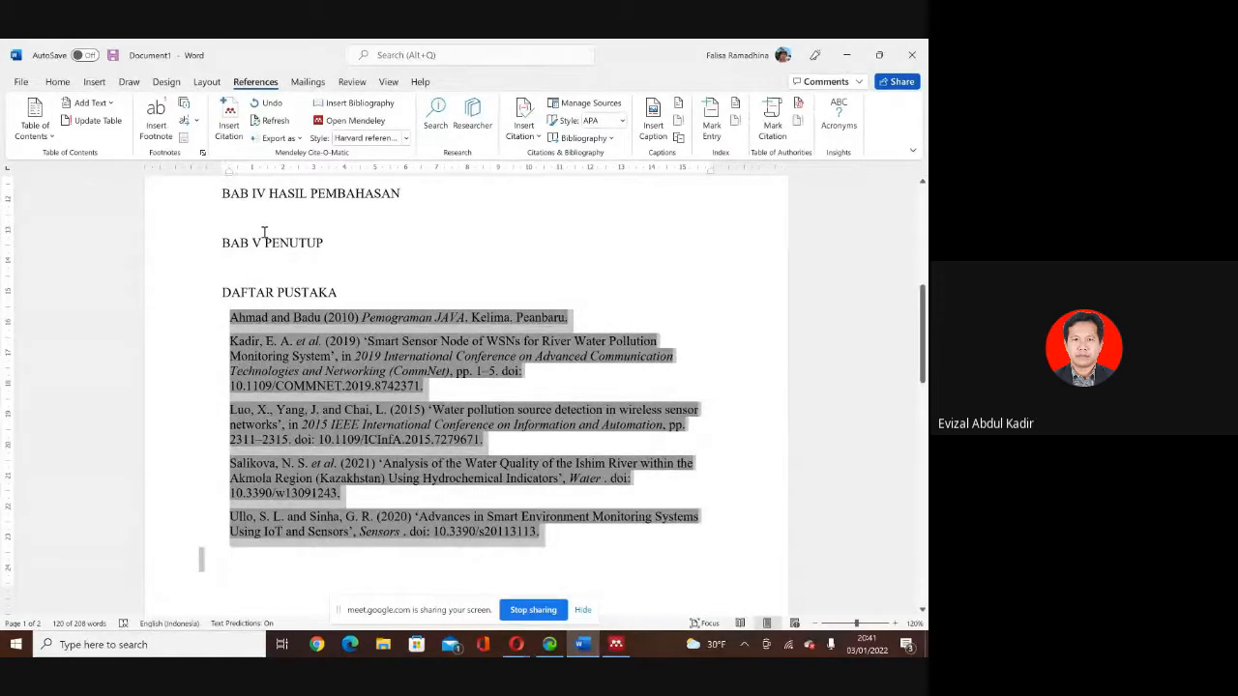
{"action": "left_click", "coordinate": [311, 264]}
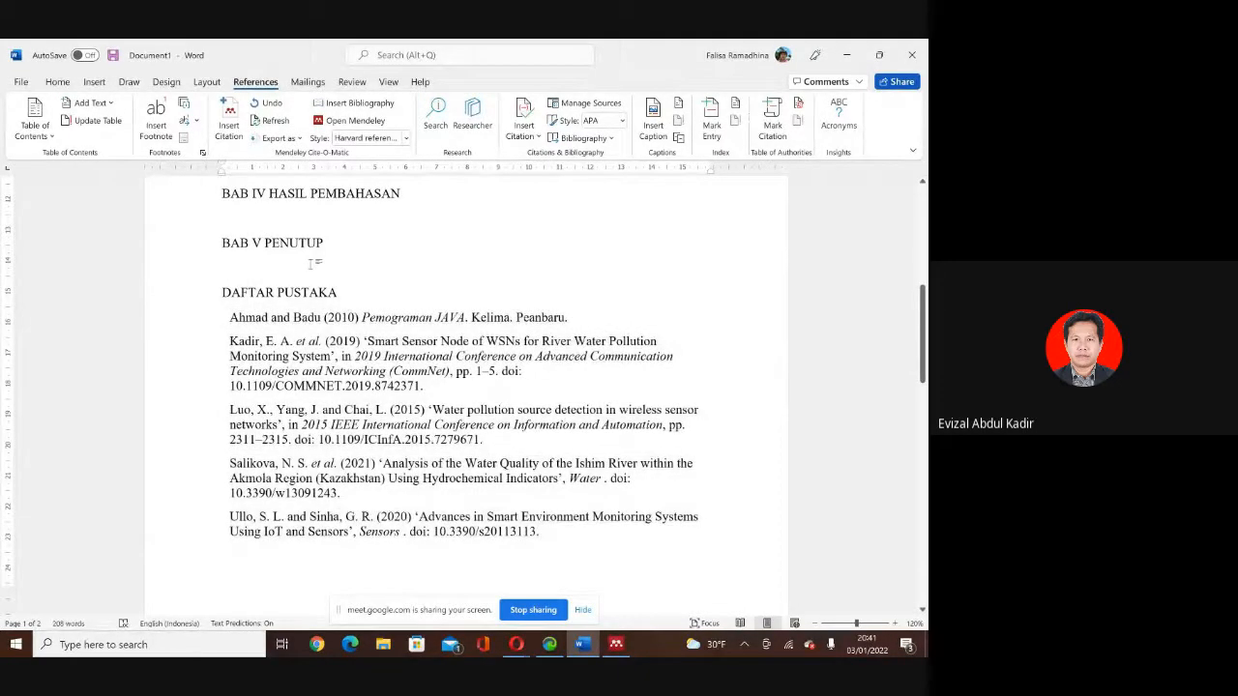
Move the left indent of all DAFTAR PUSTAKA entries back to the page margin and deselect them.
{"action": "left_click_drag", "start_coordinate": [200, 317], "coordinate": [208, 545]}
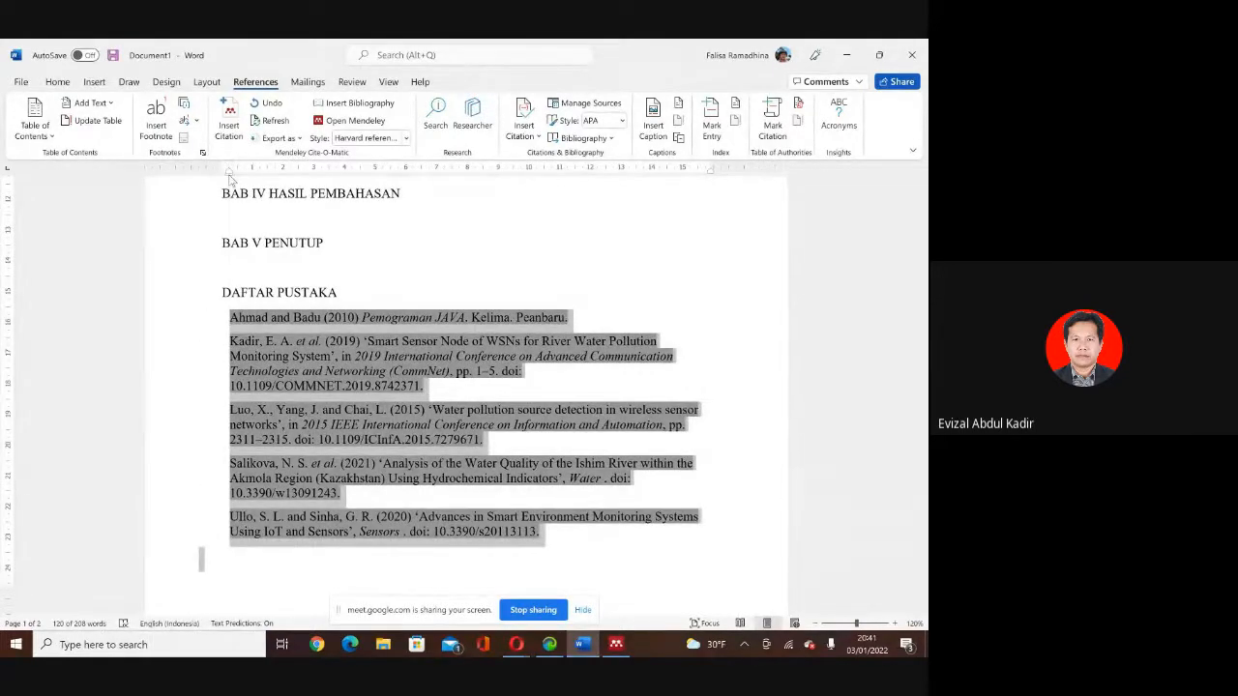
{"action": "left_click_drag", "start_coordinate": [229, 170], "coordinate": [229, 172]}
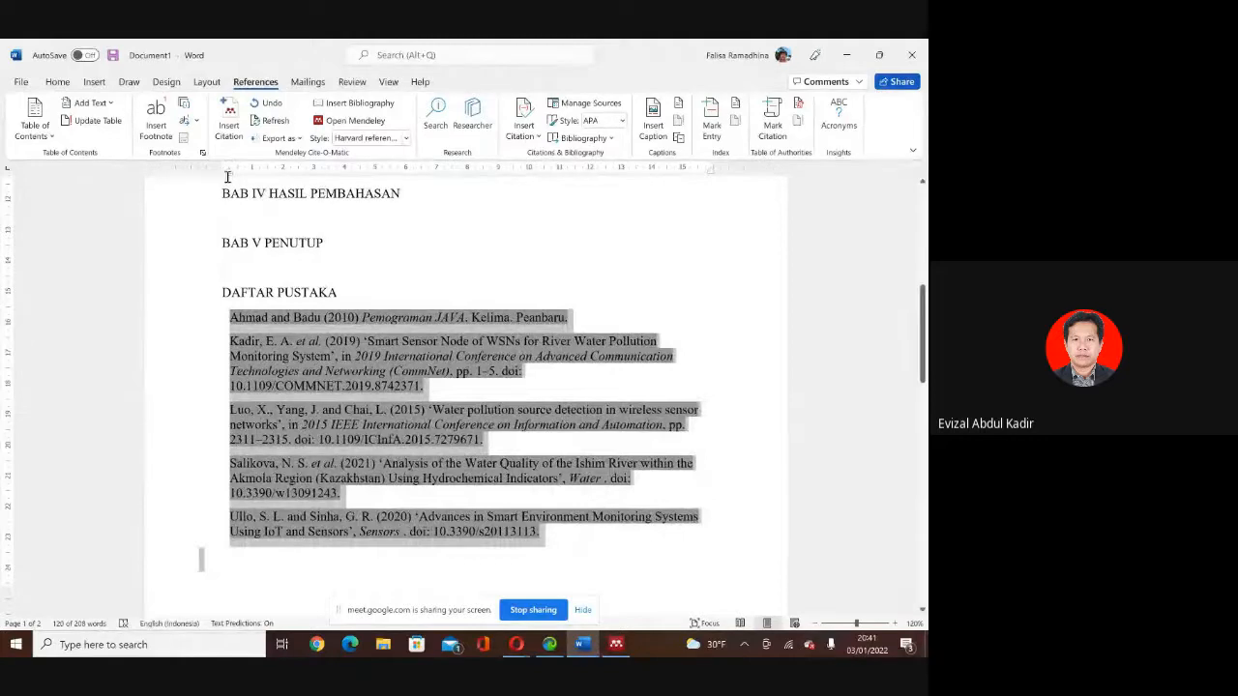
{"action": "left_click_drag", "start_coordinate": [229, 172], "coordinate": [221, 172]}
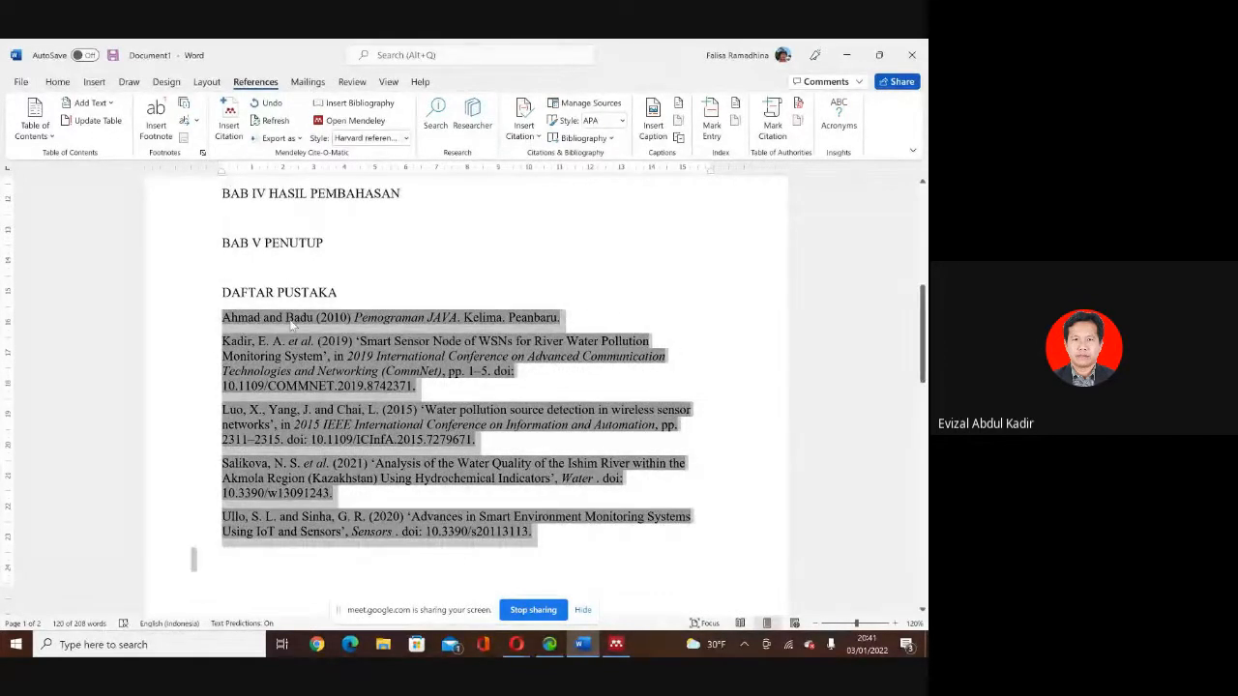
{"action": "left_click", "coordinate": [274, 341]}
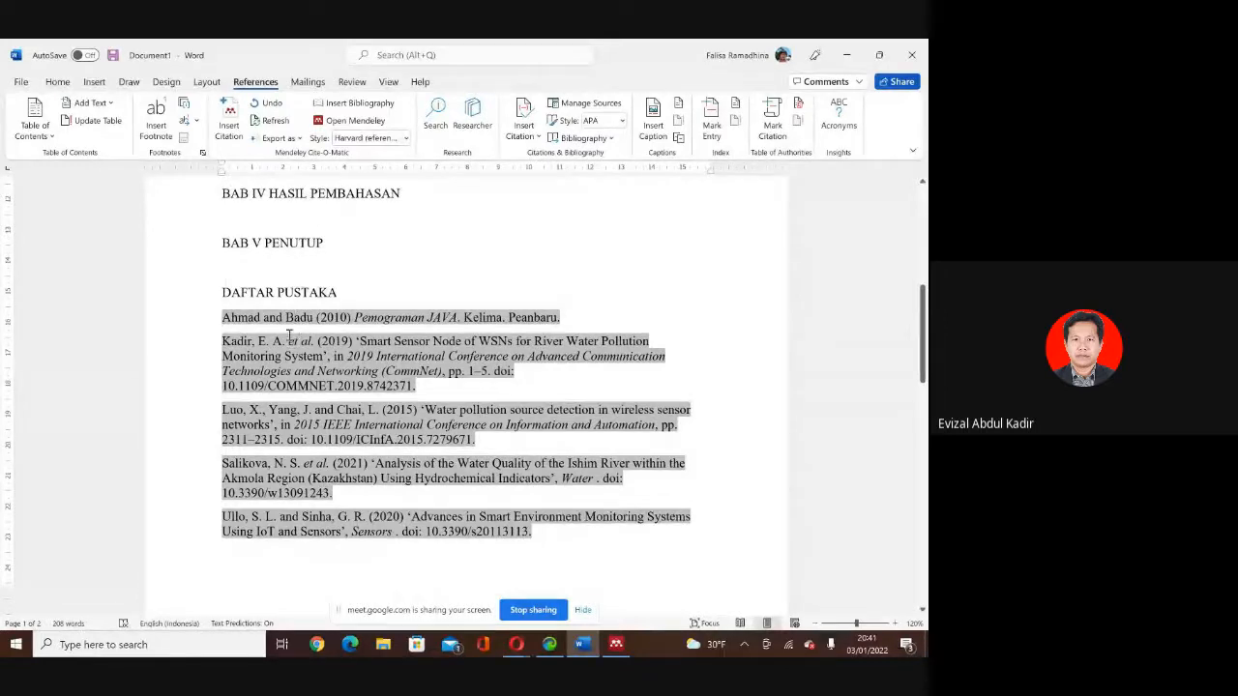
{"action": "left_click", "coordinate": [365, 274]}
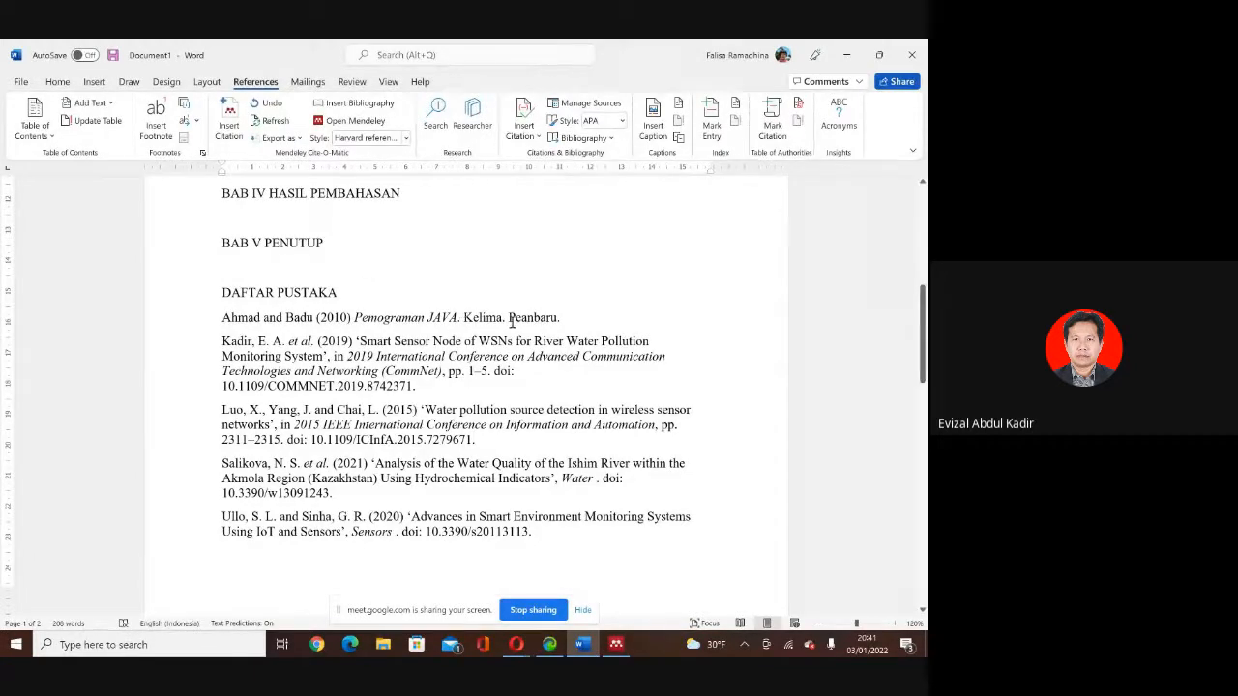
{"action": "left_click", "coordinate": [518, 649]}
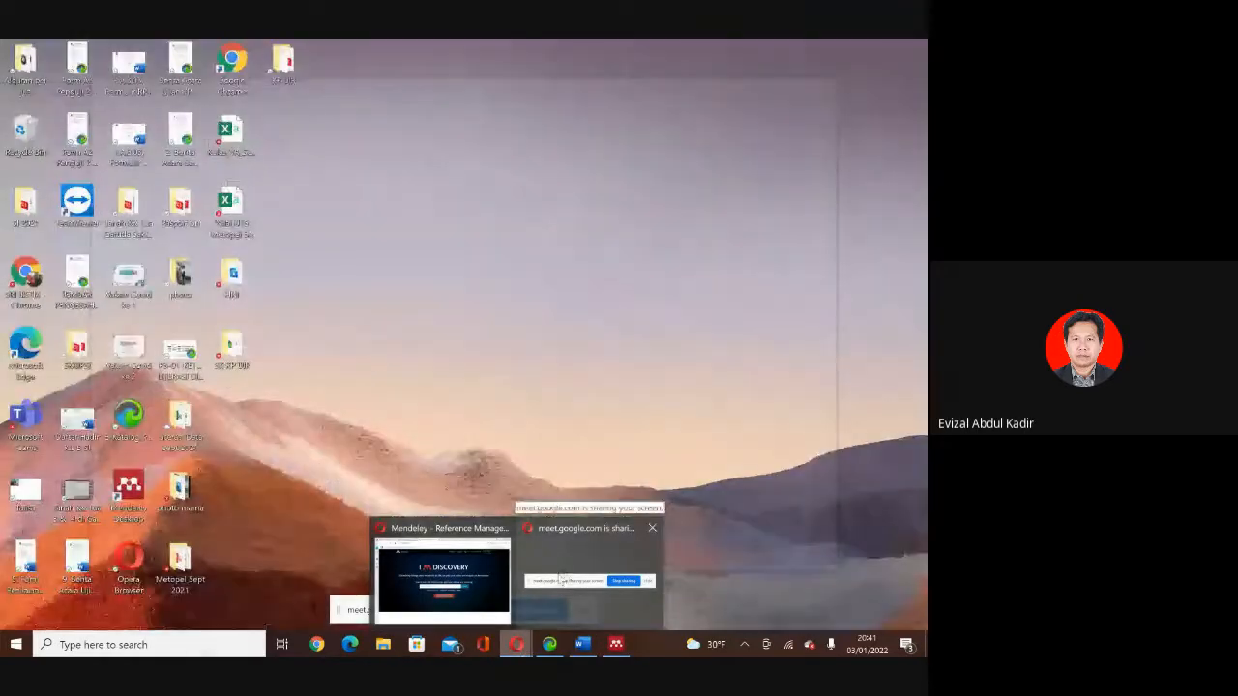
{"action": "left_click", "coordinate": [559, 581]}
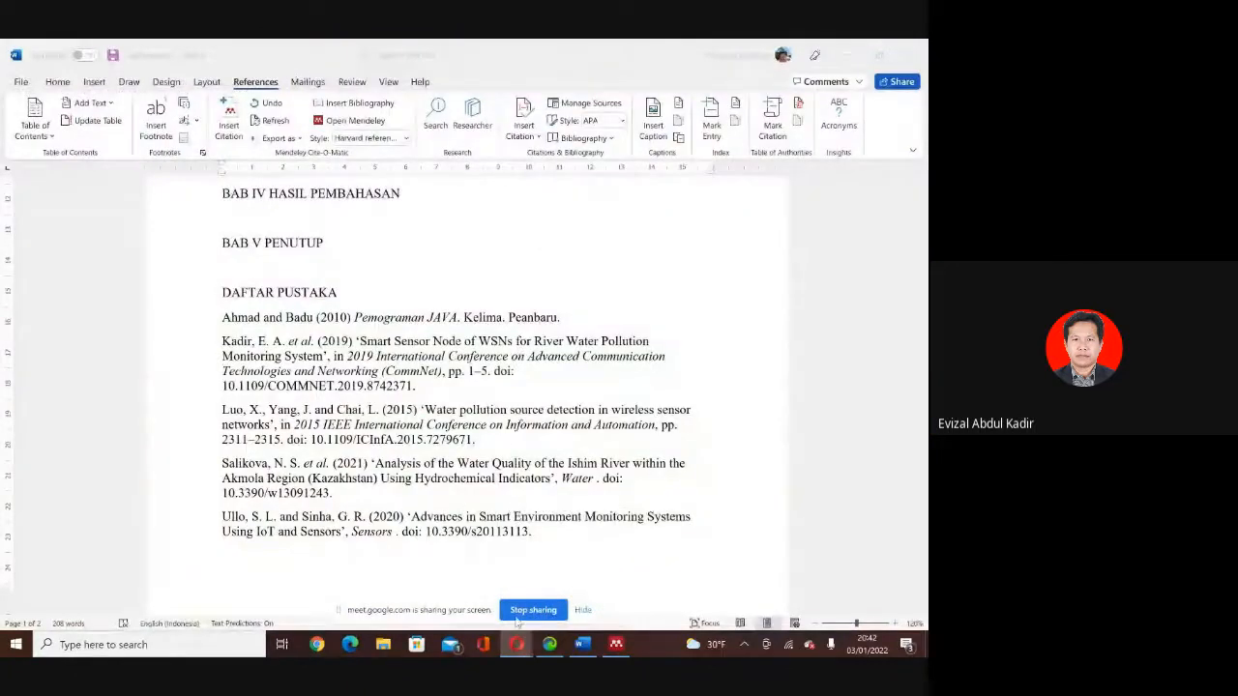
{"action": "right_click", "coordinate": [518, 645]}
{"action": "left_click", "coordinate": [736, 338]}
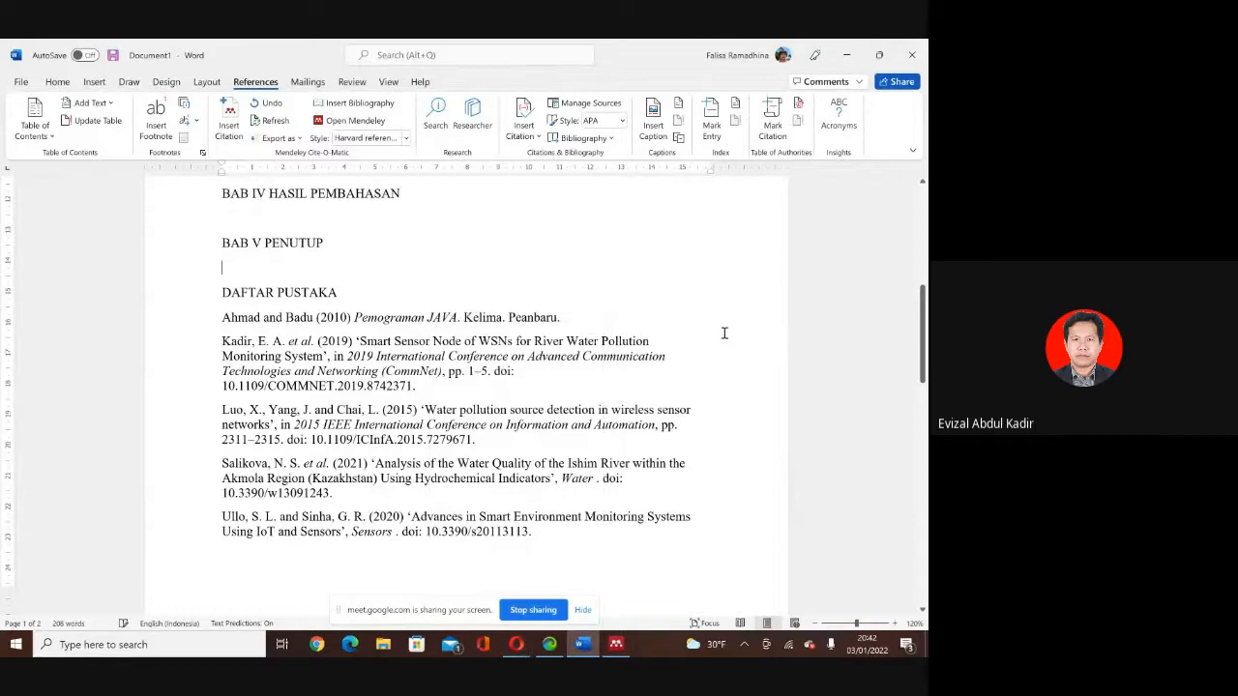
{"action": "key", "text": "super+Tab"}
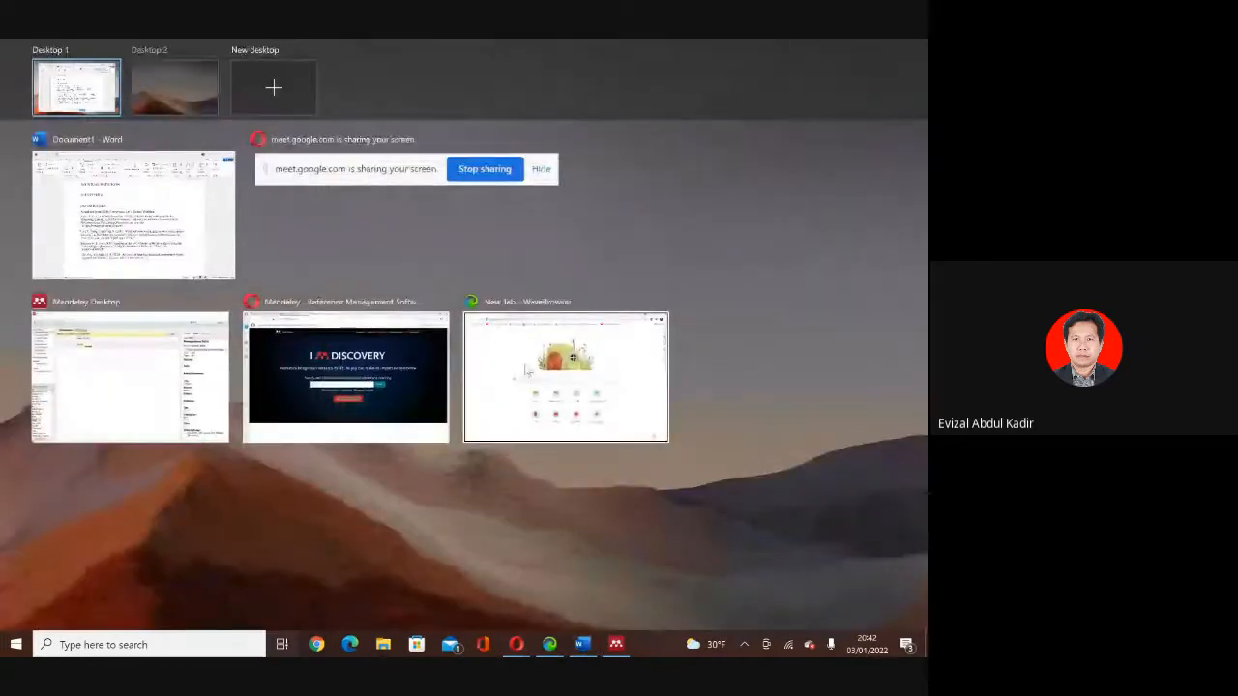
{"action": "left_click", "coordinate": [527, 370]}
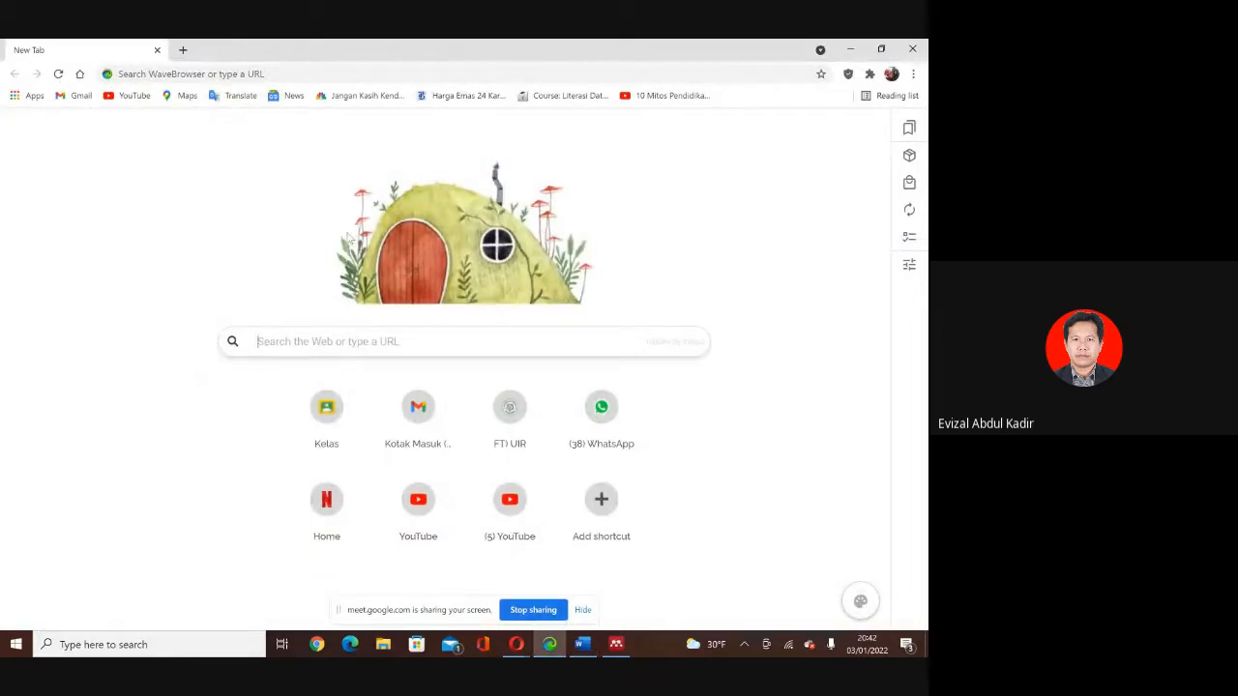
Switch to the Opera window showing the Mendeley website and load google.com in a new tab.
{"action": "left_click", "coordinate": [516, 646]}
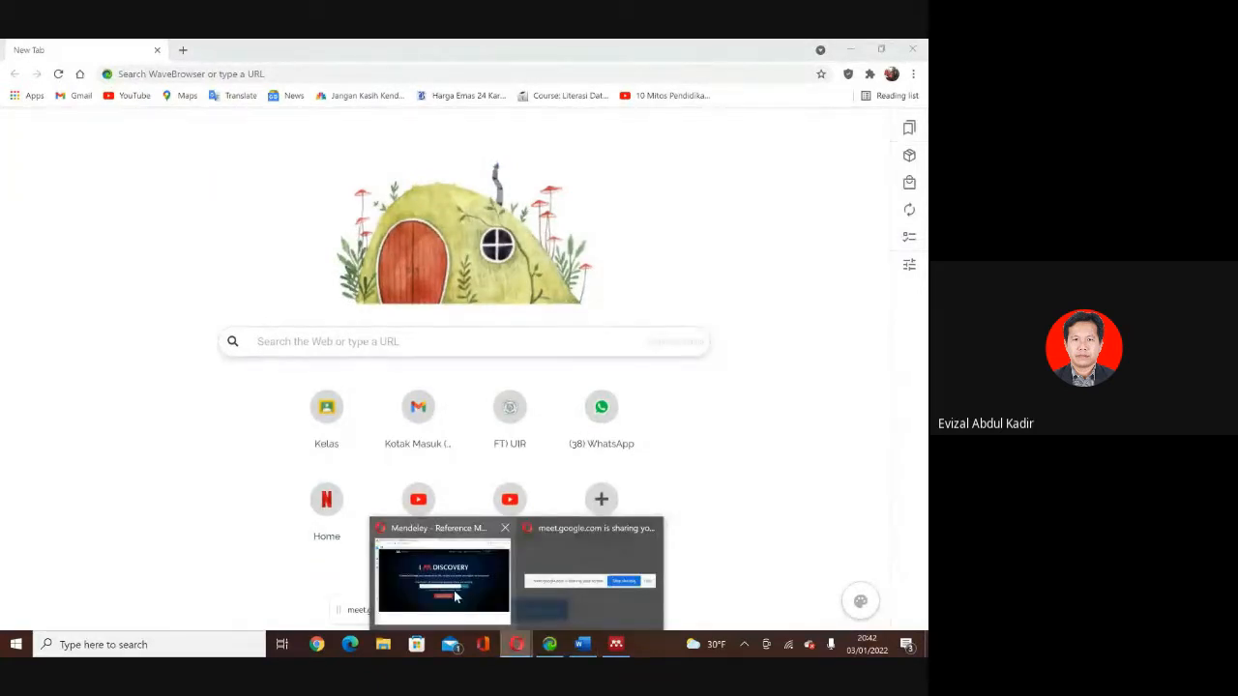
{"action": "left_click", "coordinate": [456, 597]}
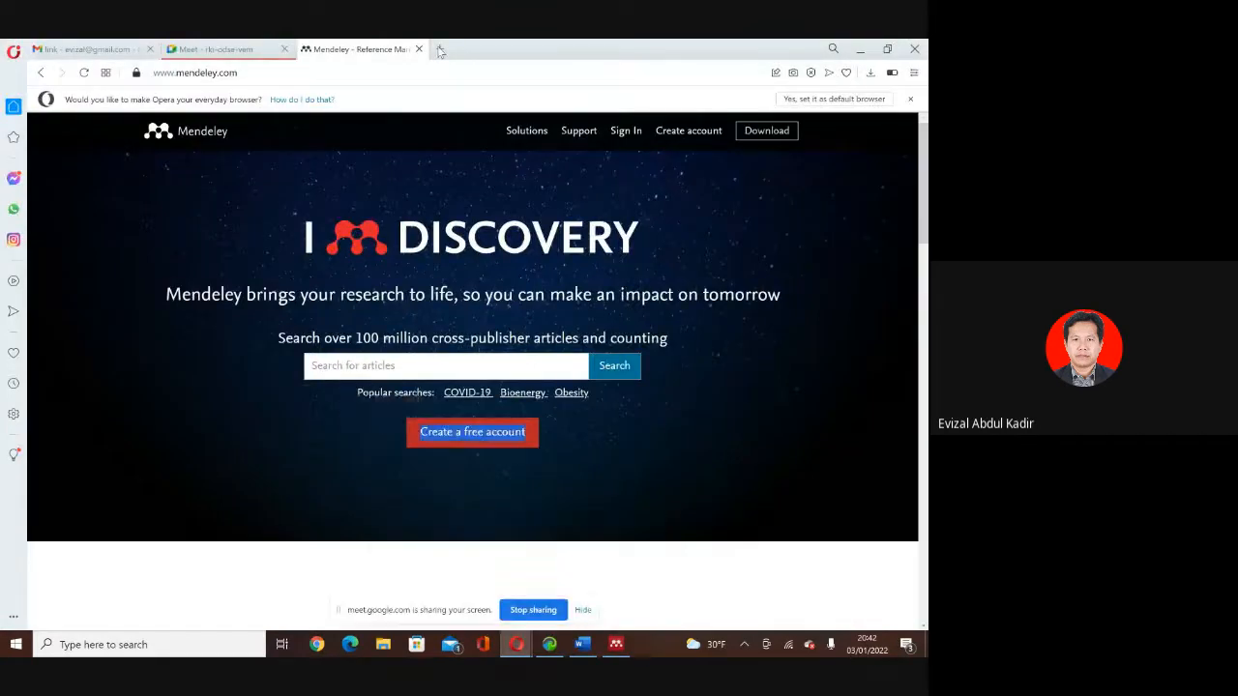
{"action": "left_click", "coordinate": [439, 50]}
{"action": "type", "text": "goo"}
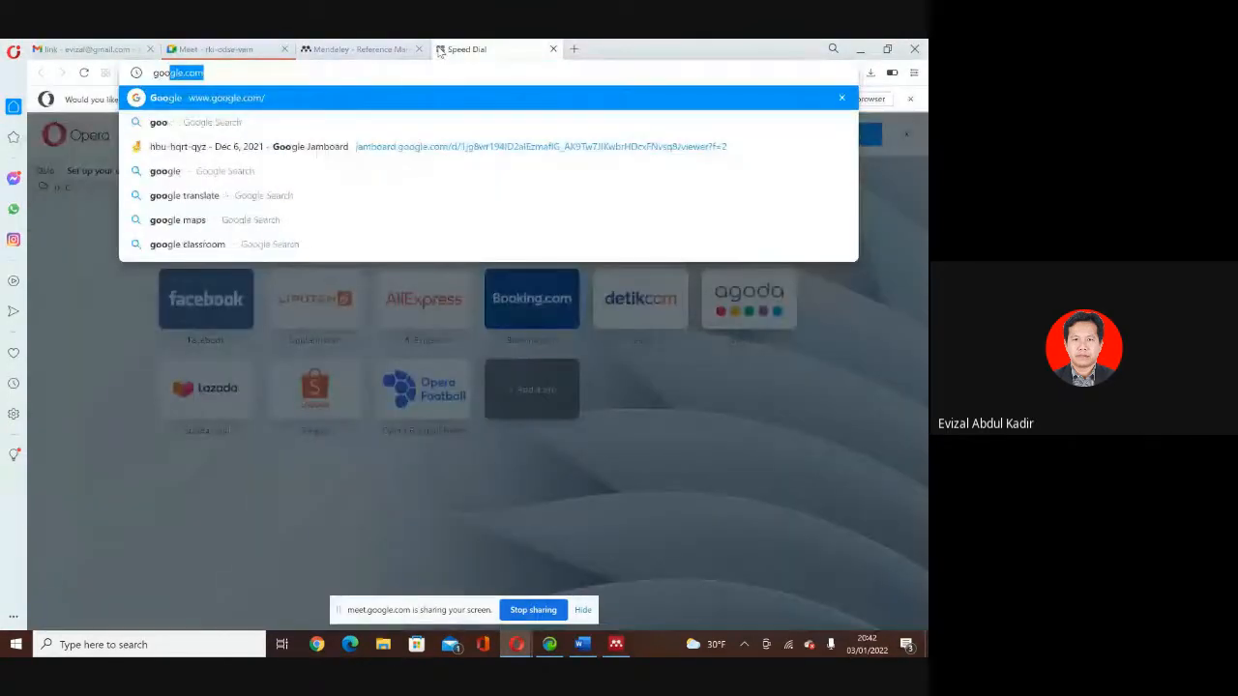
{"action": "type", "text": "gle.com\\"}
{"action": "key", "text": "BackSpace"}
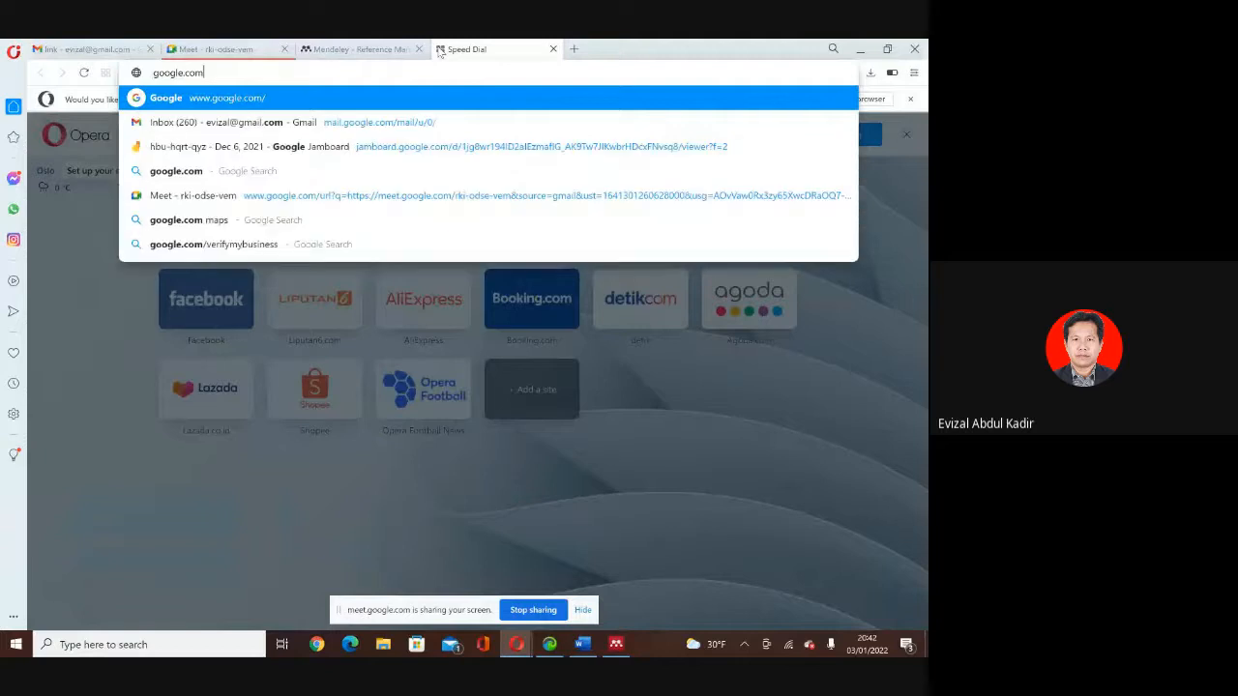
{"action": "key", "text": "Return"}
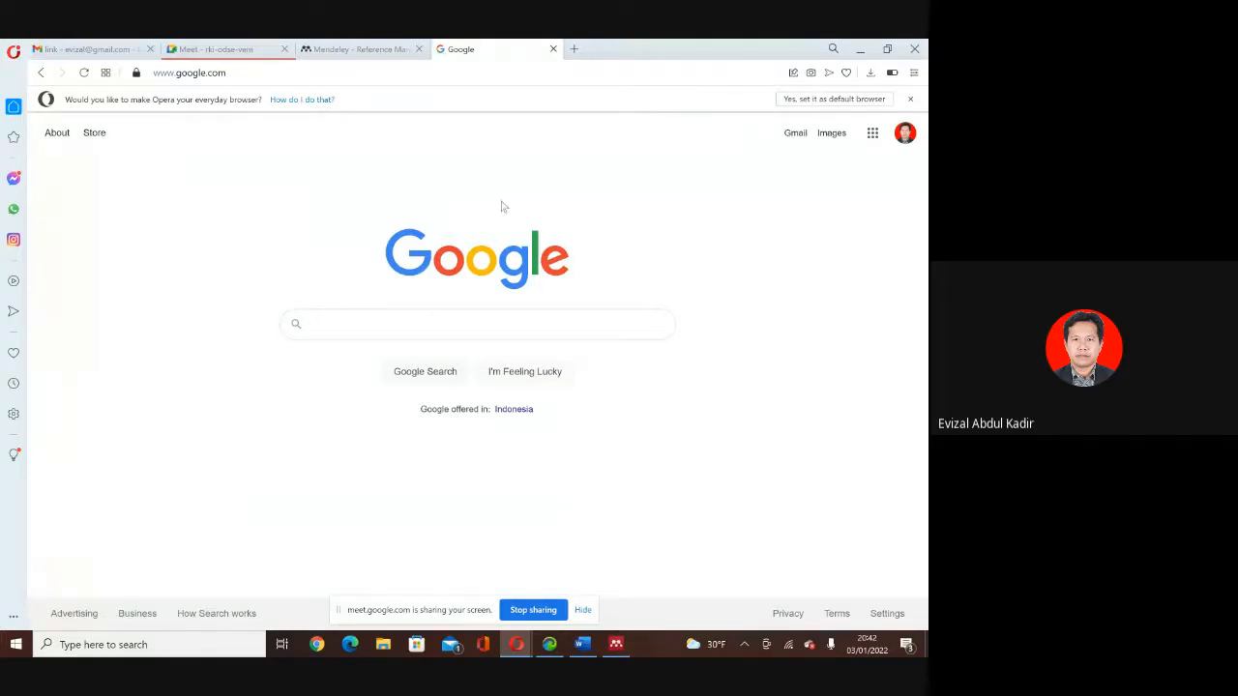
Search Google for "ieee xplore", view the sponsored IEEE Xplore Digital Library result, and return to the search results.
{"action": "type", "text": "iee"}
{"action": "key", "text": "Down"}
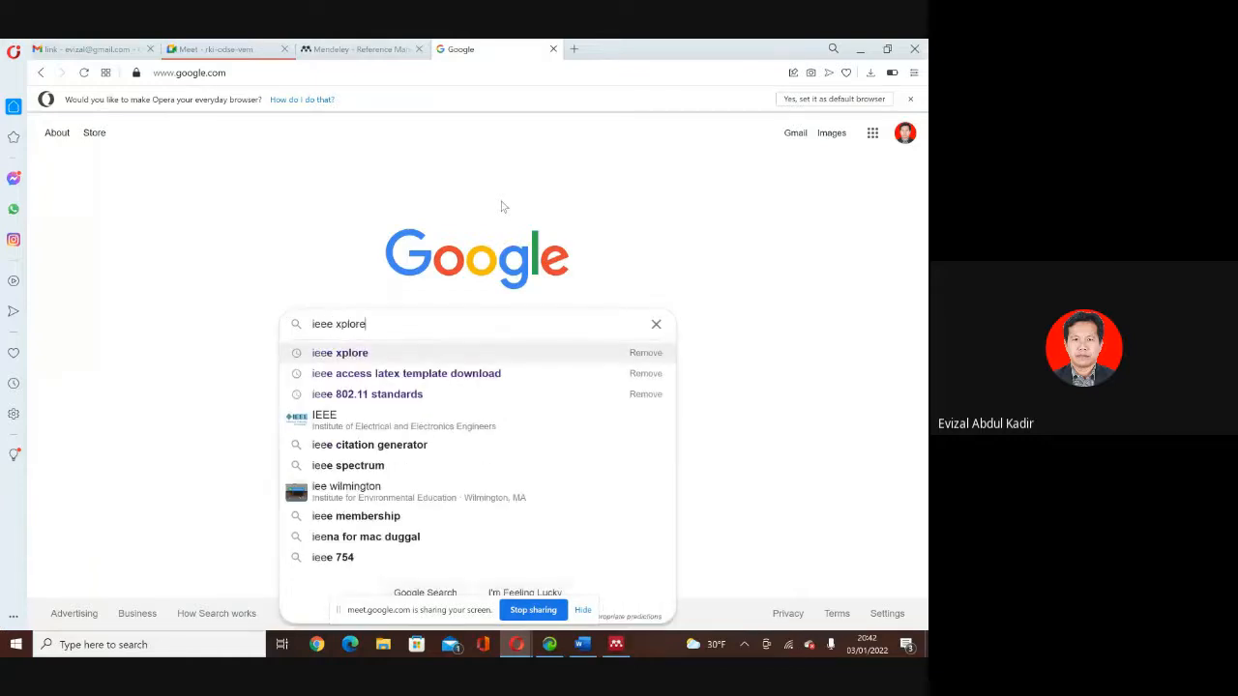
{"action": "key", "text": "Return"}
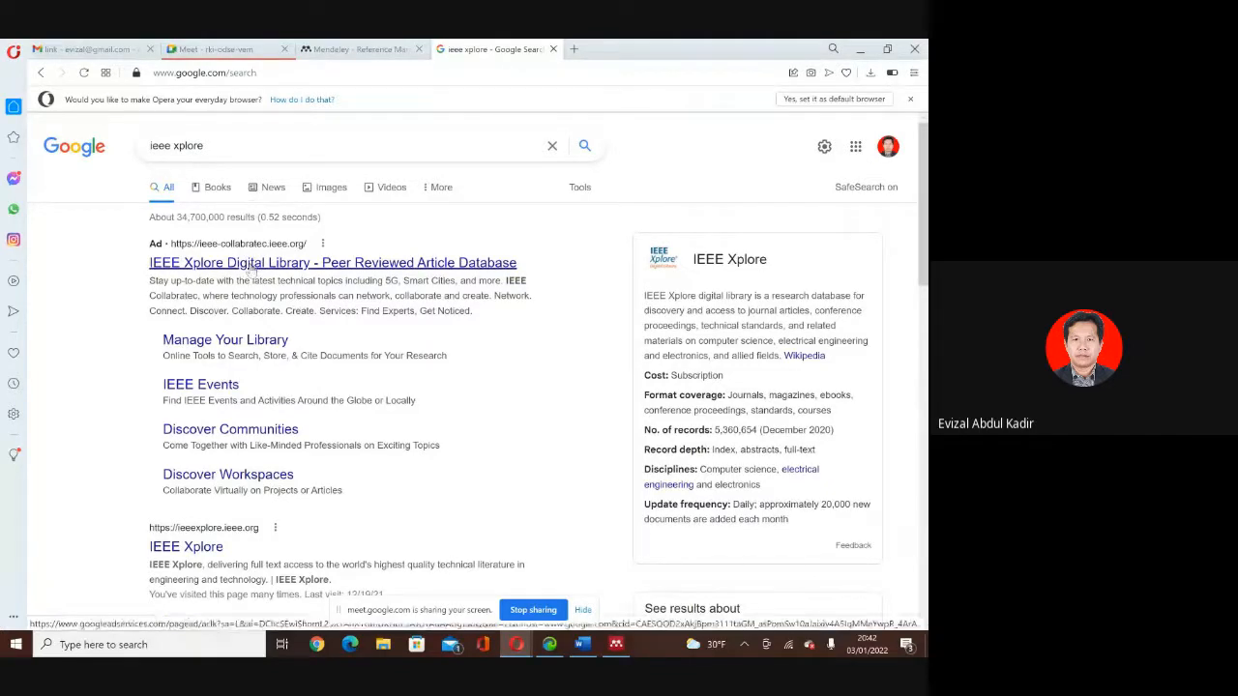
{"action": "left_click", "coordinate": [251, 268]}
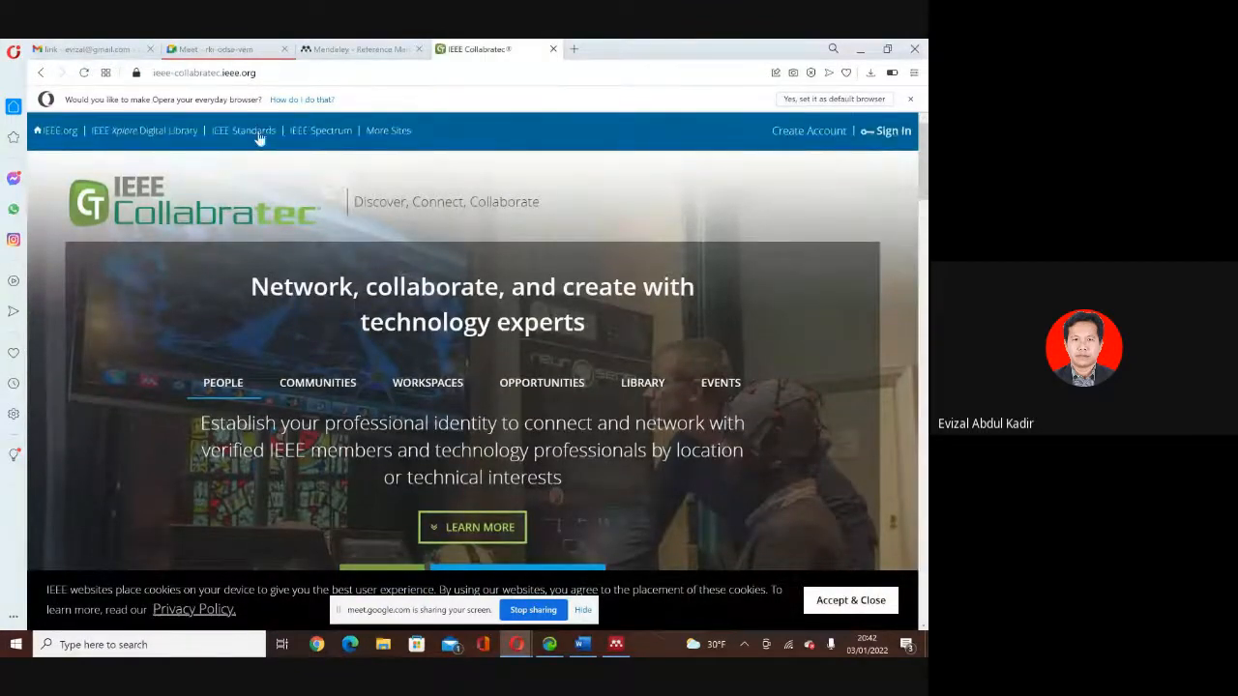
{"action": "left_click", "coordinate": [39, 73]}
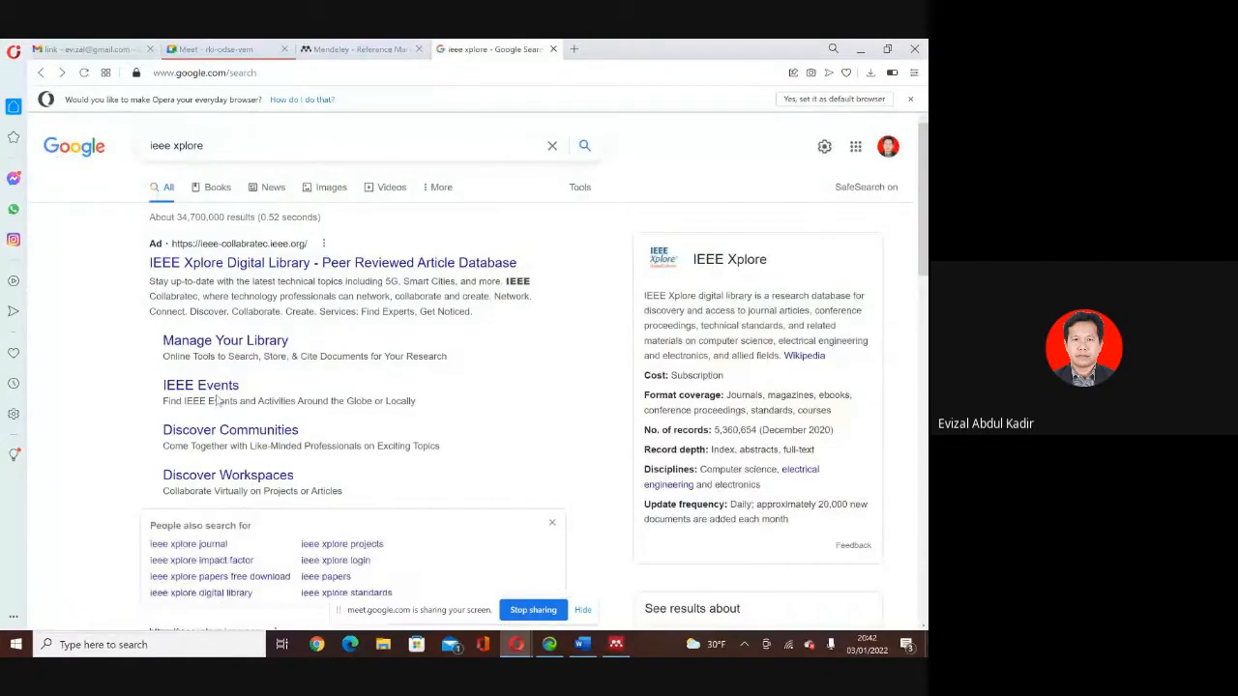
Repeat the Google search for "ieee xplore" using the earlier search suggestion.
{"action": "left_click", "coordinate": [254, 147]}
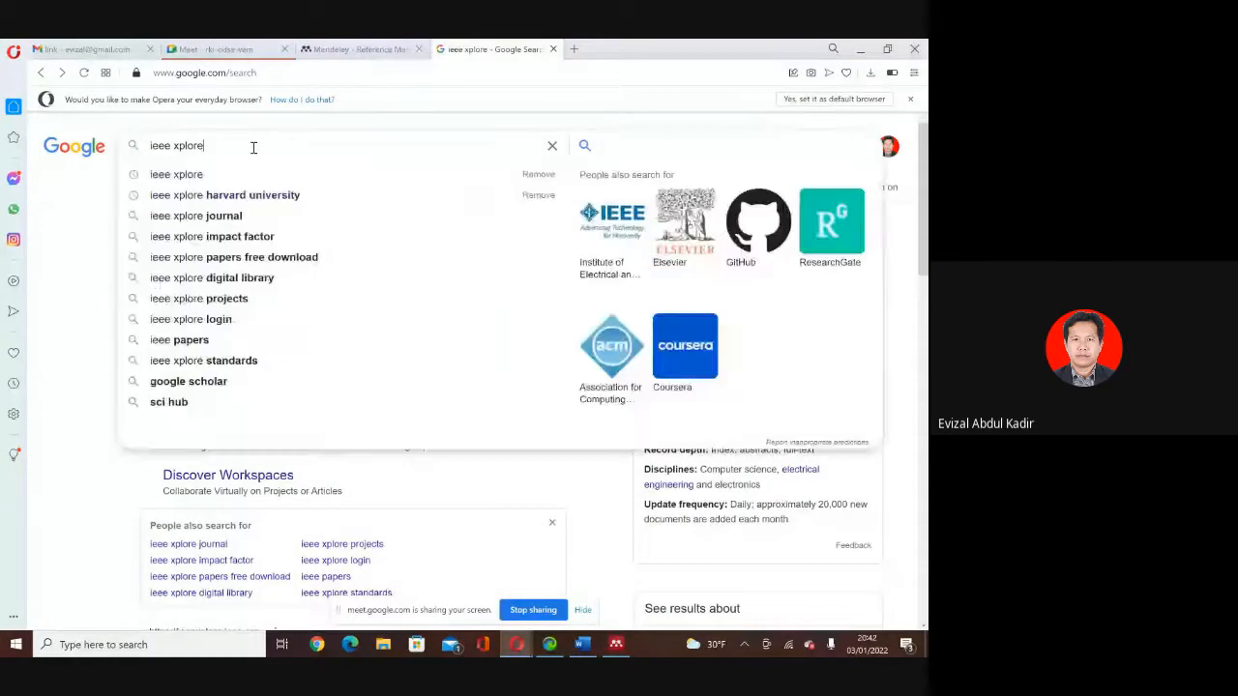
{"action": "left_click", "coordinate": [249, 175]}
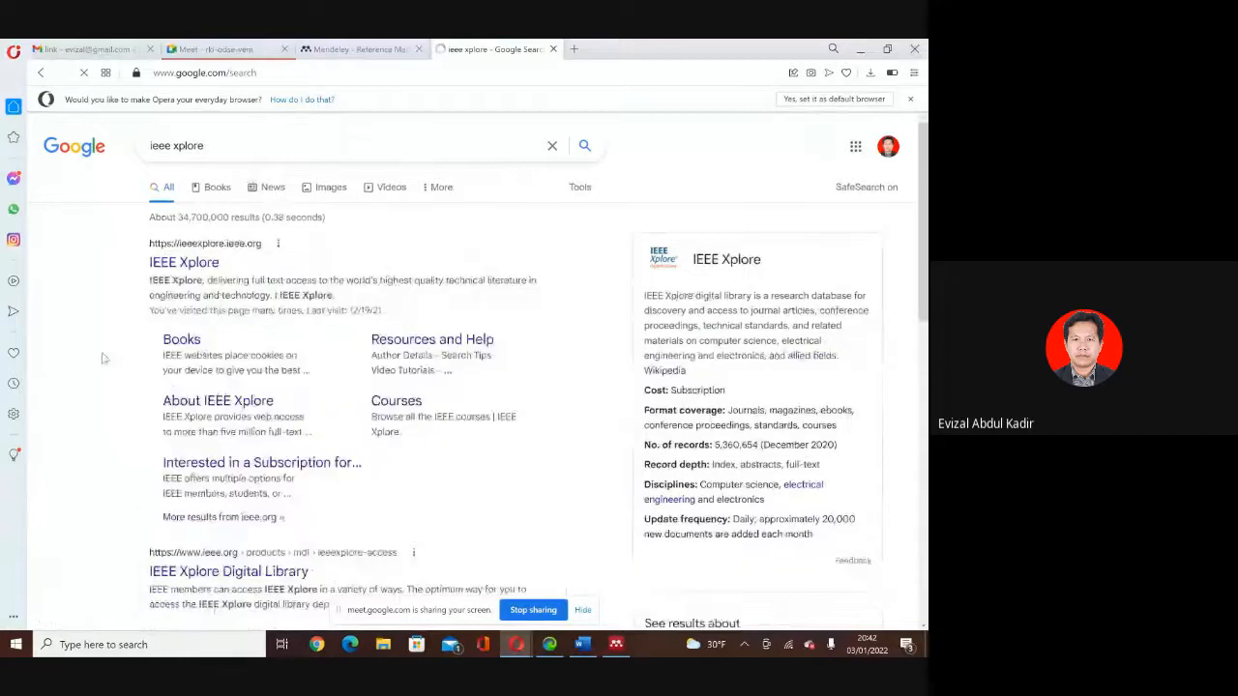
{"action": "scroll", "coordinate": [105, 358], "scroll_direction": "down", "scroll_amount": 2}
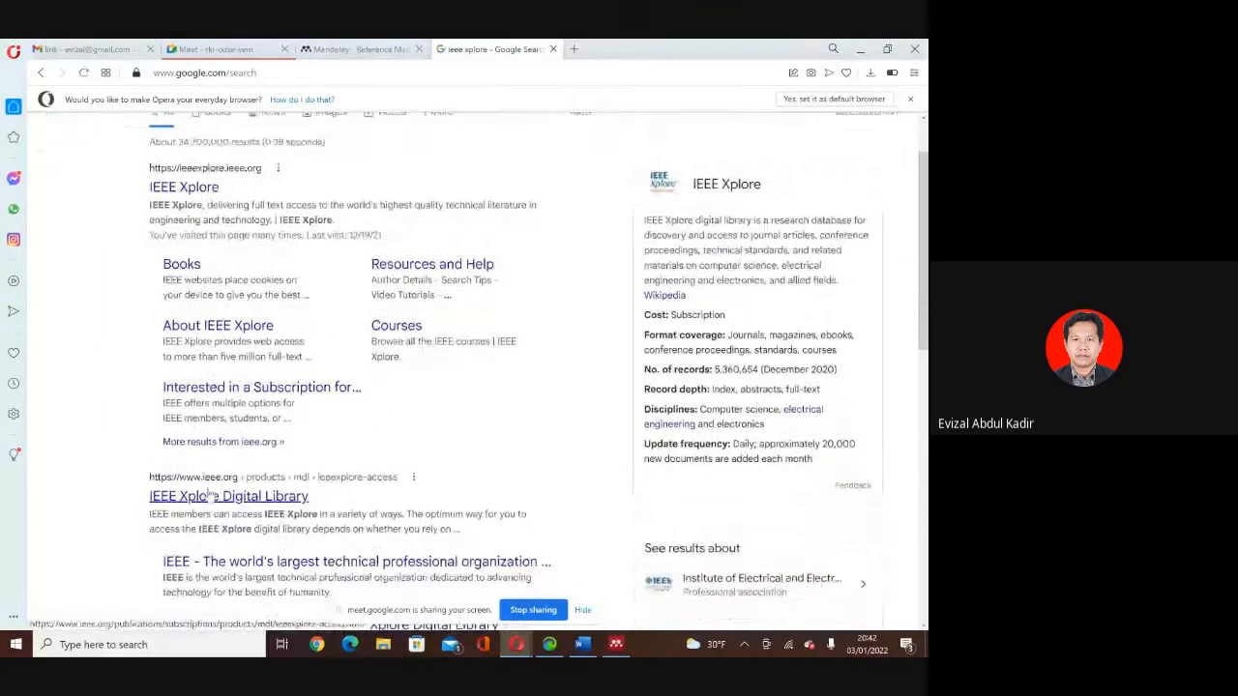
{"action": "left_click", "coordinate": [211, 495]}
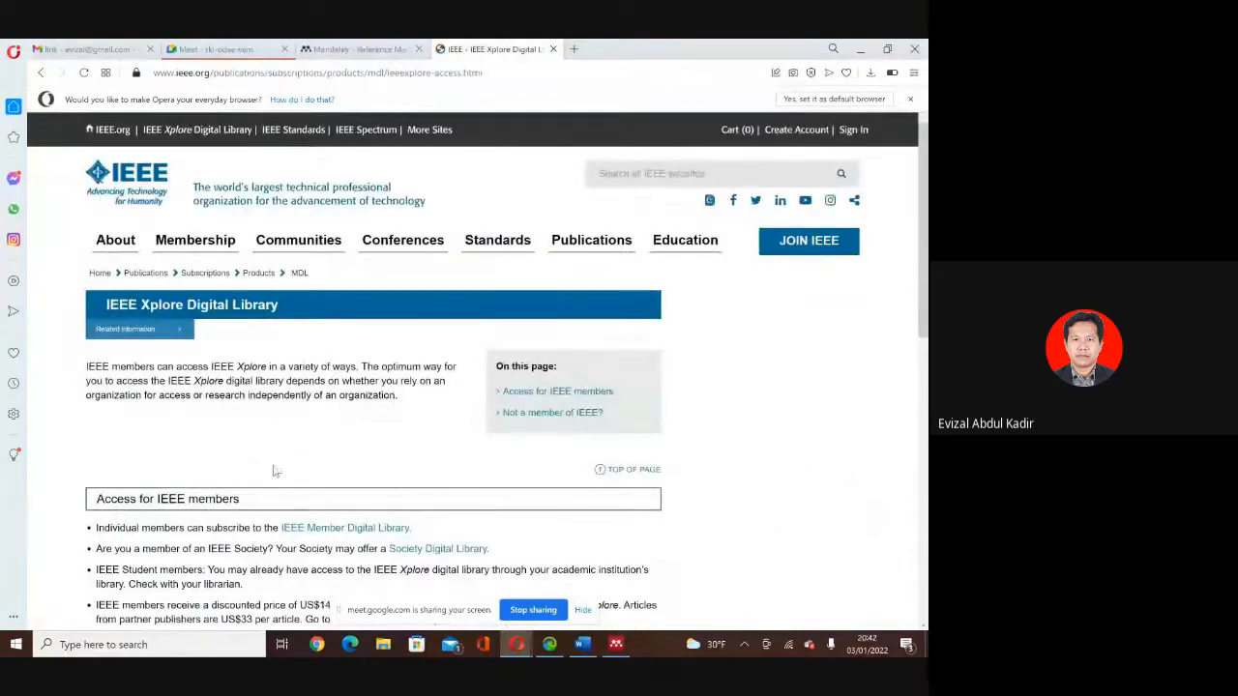
{"action": "scroll", "coordinate": [388, 368], "scroll_direction": "down", "scroll_amount": 1}
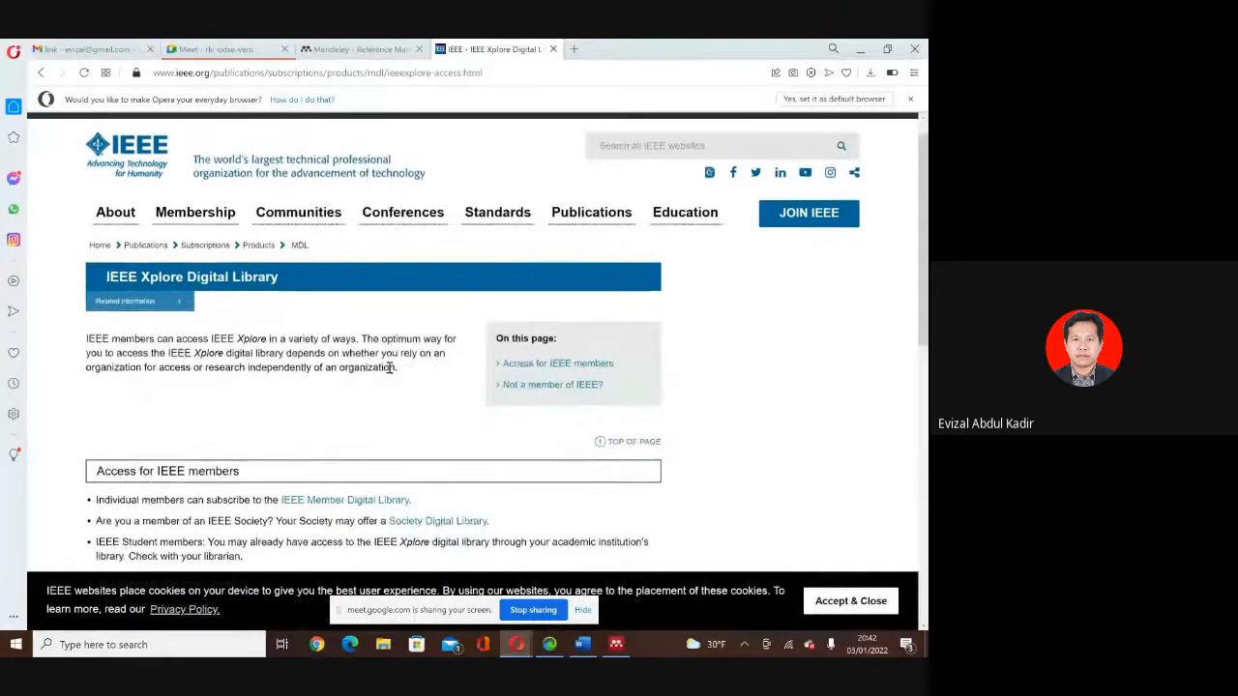
{"action": "scroll", "coordinate": [389, 368], "scroll_direction": "up", "scroll_amount": 1}
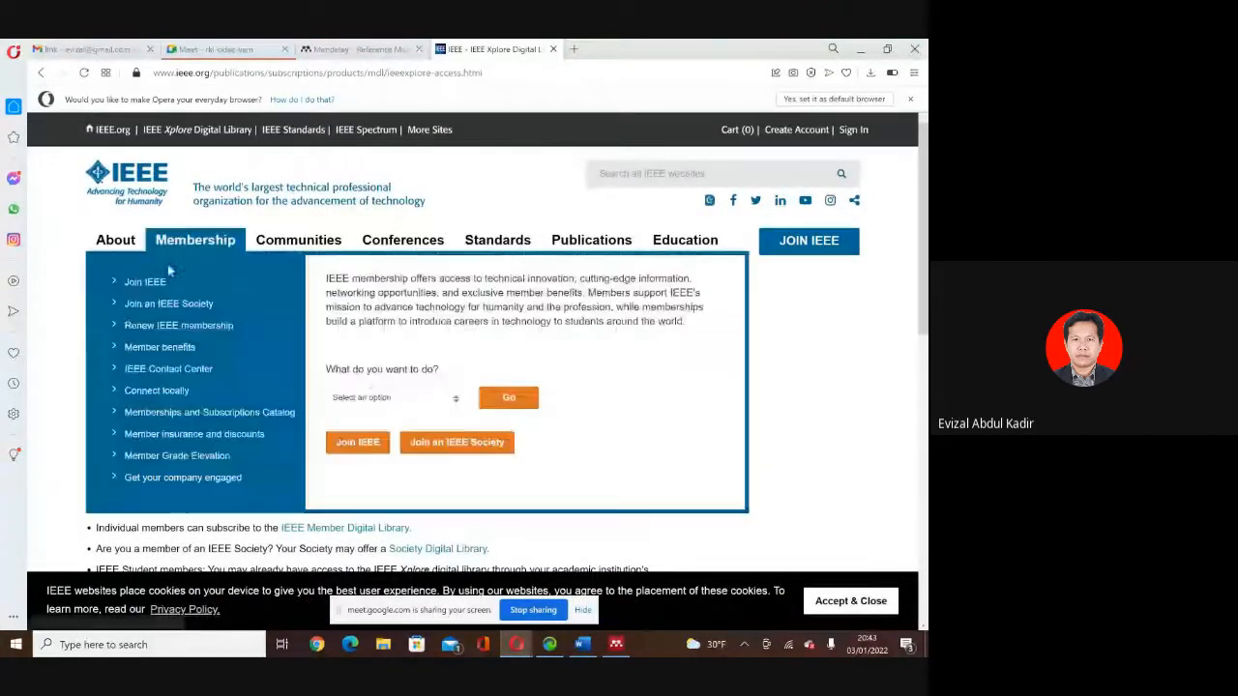
{"action": "scroll", "coordinate": [472, 200], "scroll_direction": "down", "scroll_amount": 3}
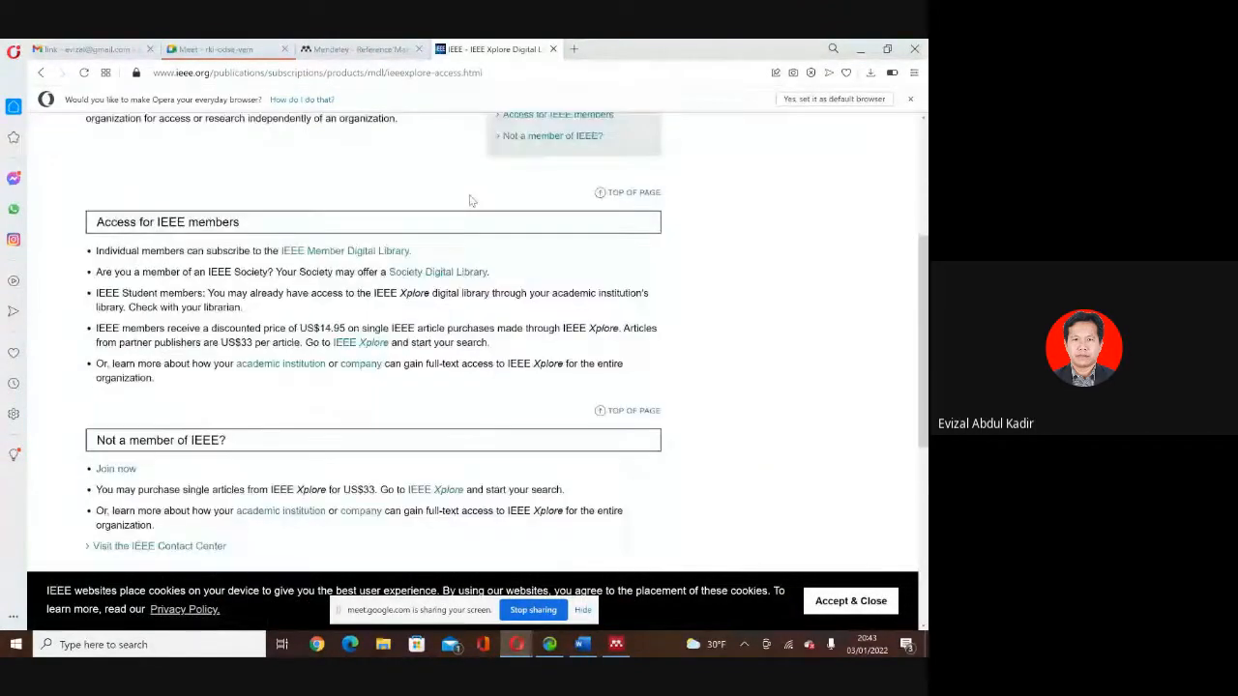
{"action": "scroll", "coordinate": [472, 200], "scroll_direction": "up", "scroll_amount": 2}
{"action": "left_click", "coordinate": [41, 73]}
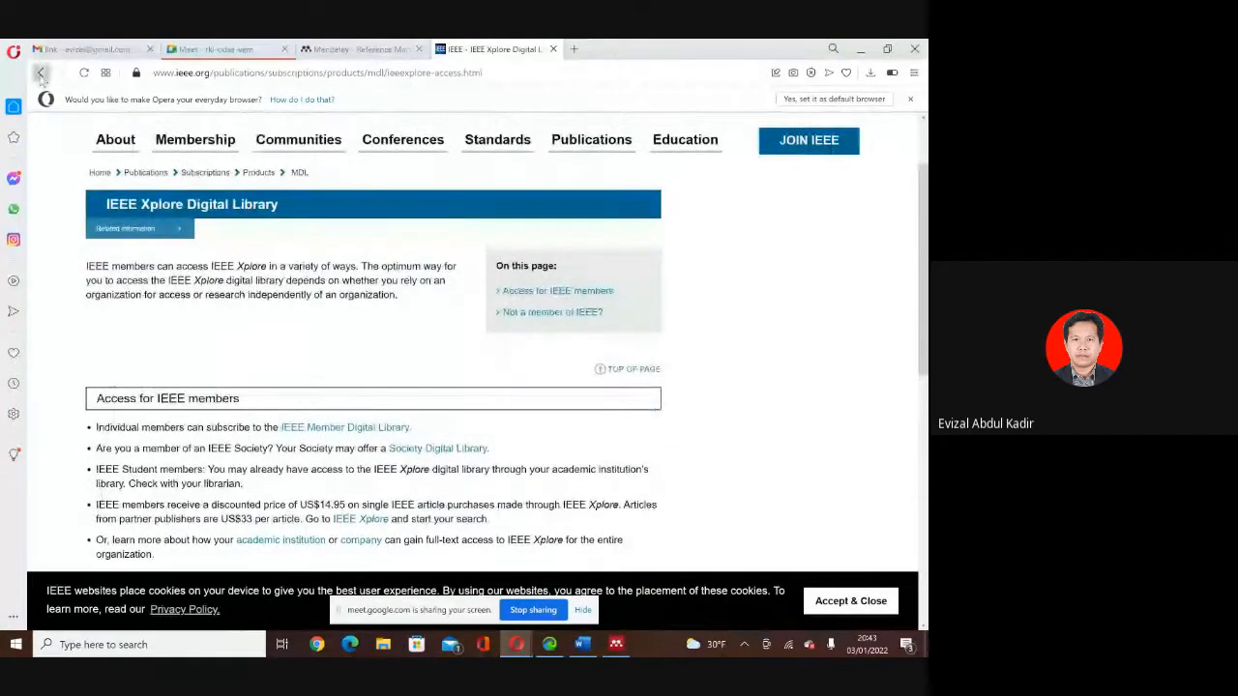
Open the IEEE Xplore website from the search results and search all its content for the author's first name.
{"action": "scroll", "coordinate": [123, 456], "scroll_direction": "down", "scroll_amount": 2}
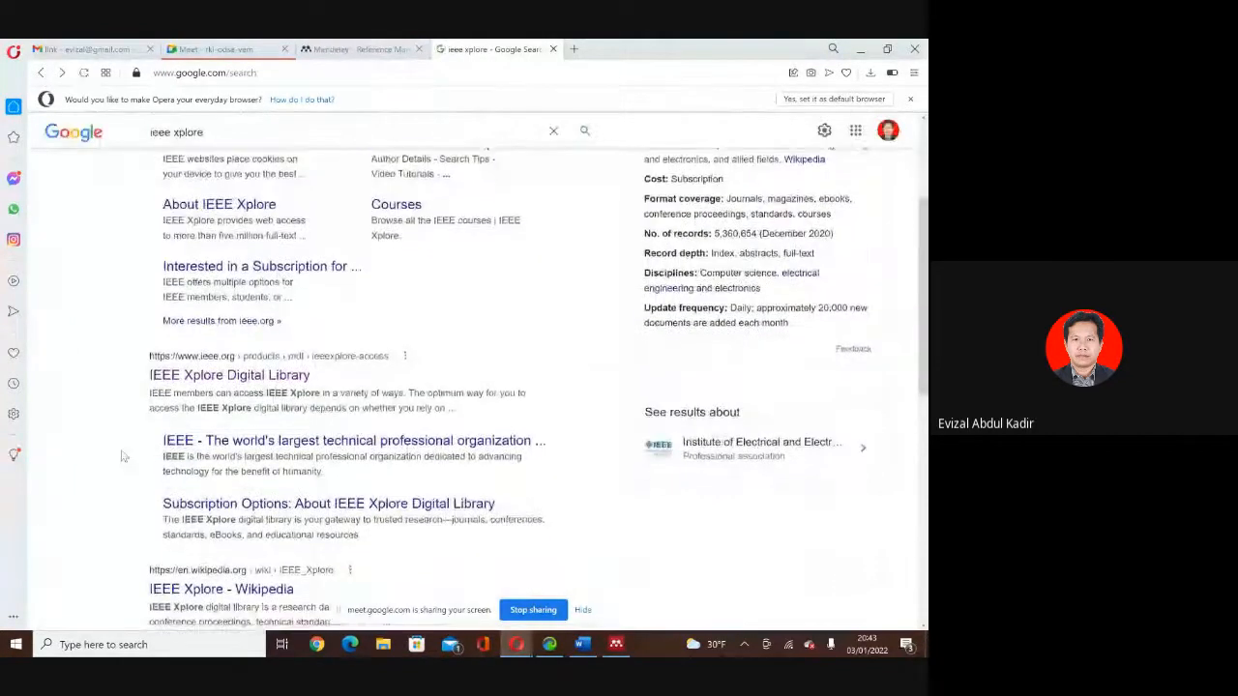
{"action": "scroll", "coordinate": [123, 456], "scroll_direction": "up", "scroll_amount": 3}
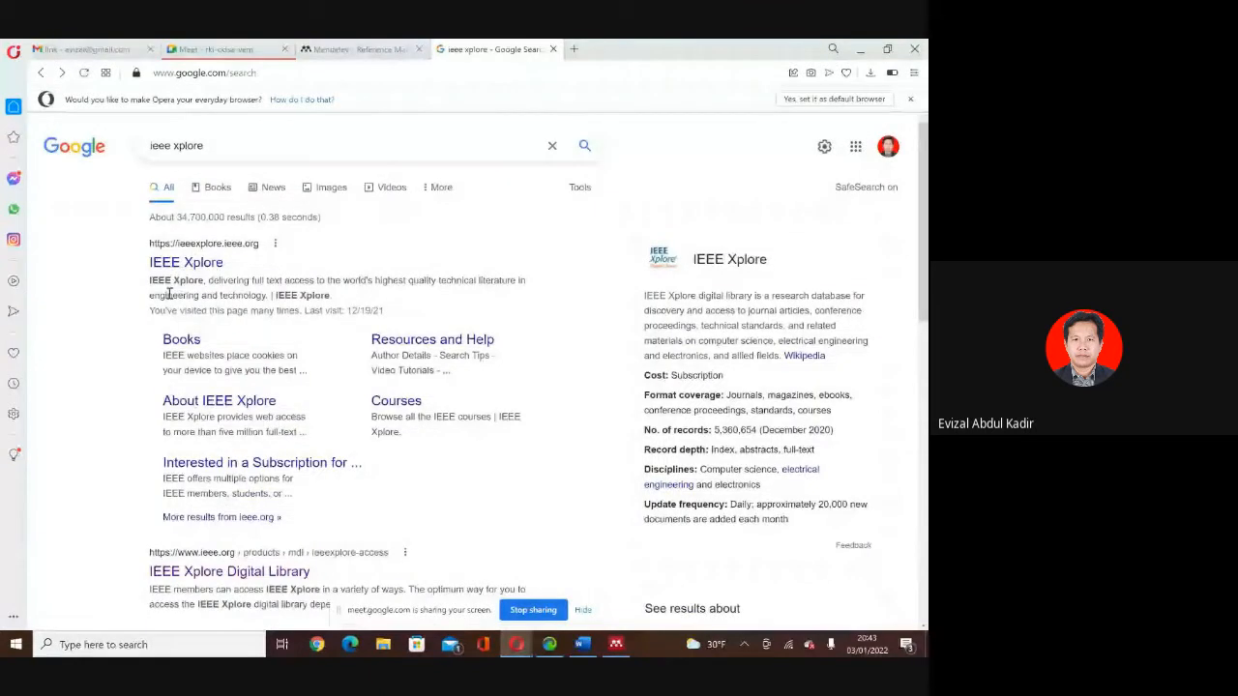
{"action": "left_click", "coordinate": [184, 271]}
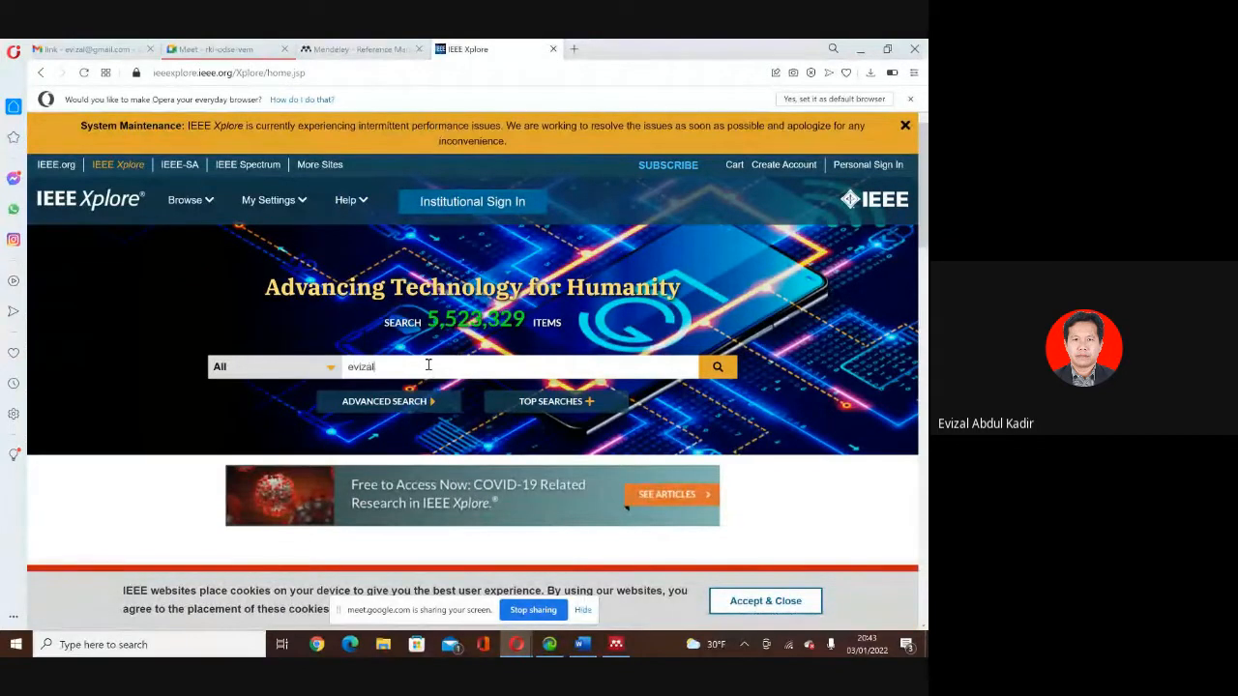
{"action": "type", "text": "evizal"}
{"action": "key", "text": "Return"}
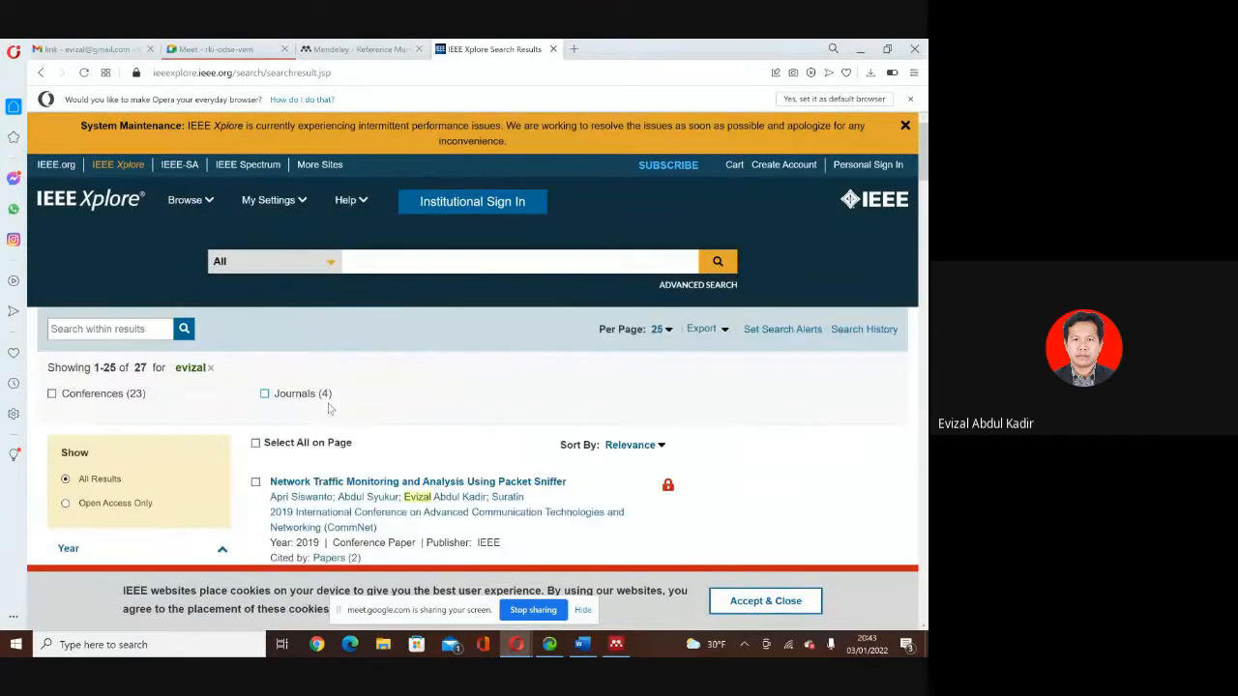
Look through the matching papers and open "Network Traffic Monitoring and Analysis Using Packet Sniffer".
{"action": "scroll", "coordinate": [329, 408], "scroll_direction": "down", "scroll_amount": 2}
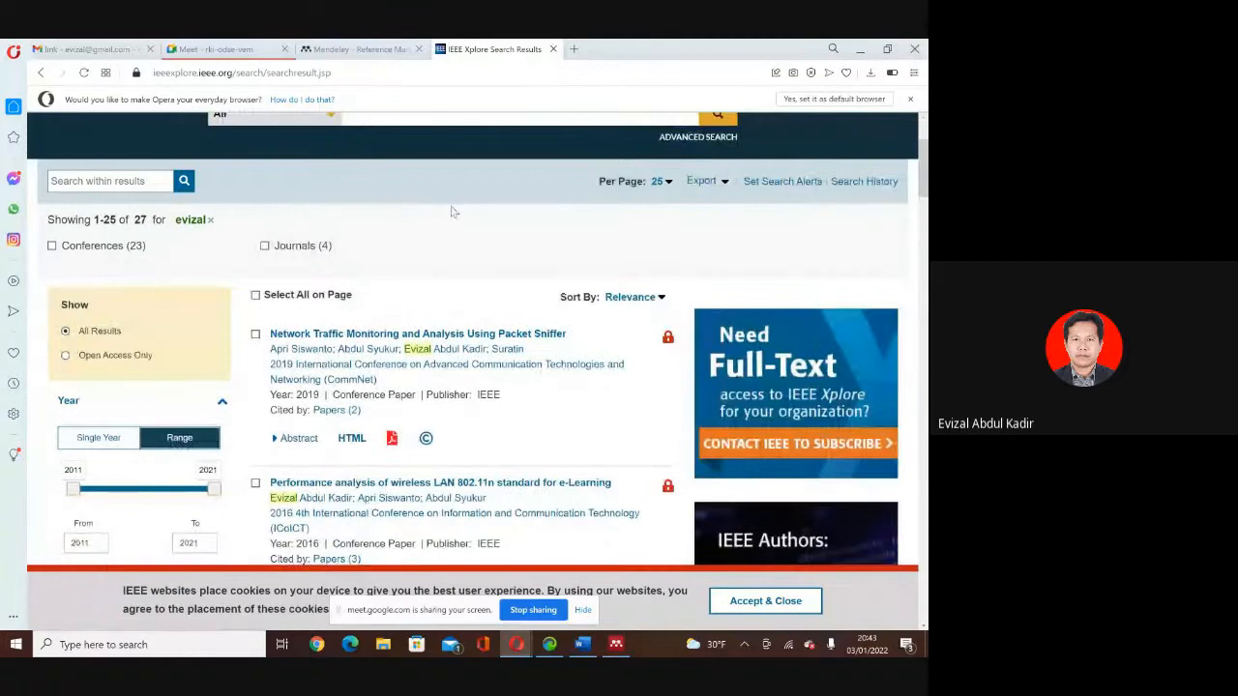
{"action": "scroll", "coordinate": [459, 211], "scroll_direction": "down", "scroll_amount": 1}
{"action": "scroll", "coordinate": [458, 211], "scroll_direction": "down", "scroll_amount": 1}
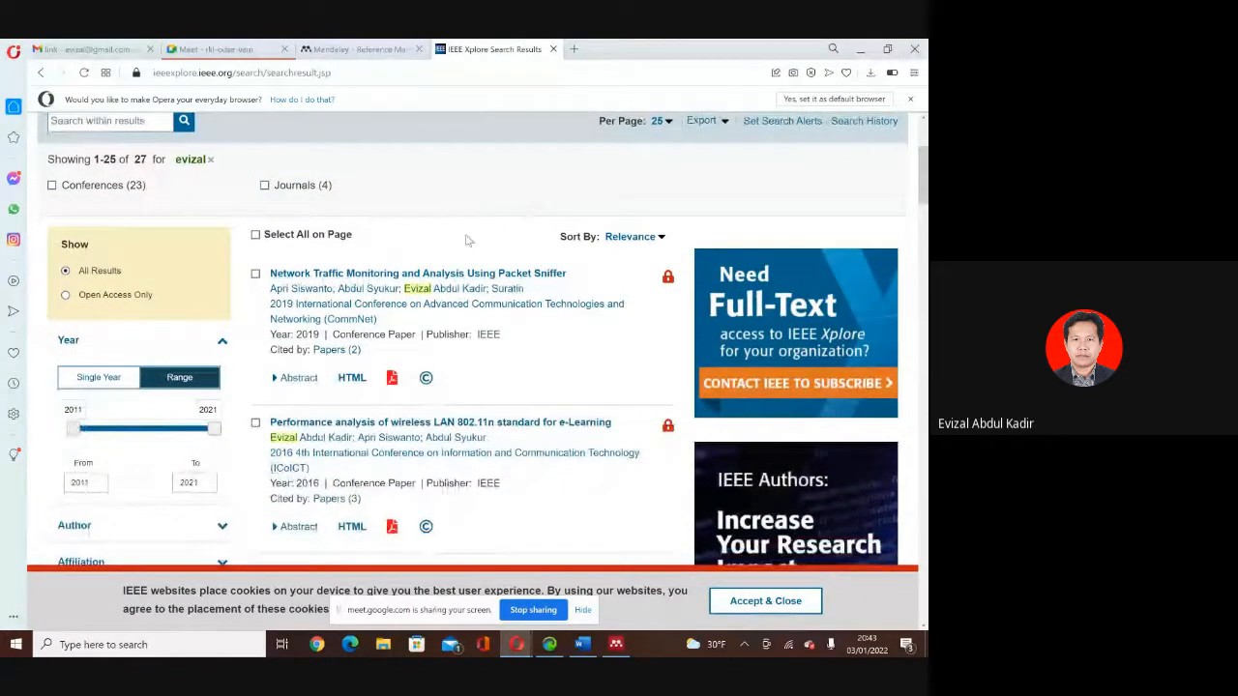
{"action": "scroll", "coordinate": [559, 385], "scroll_direction": "down", "scroll_amount": 2}
{"action": "scroll", "coordinate": [559, 385], "scroll_direction": "down", "scroll_amount": 2}
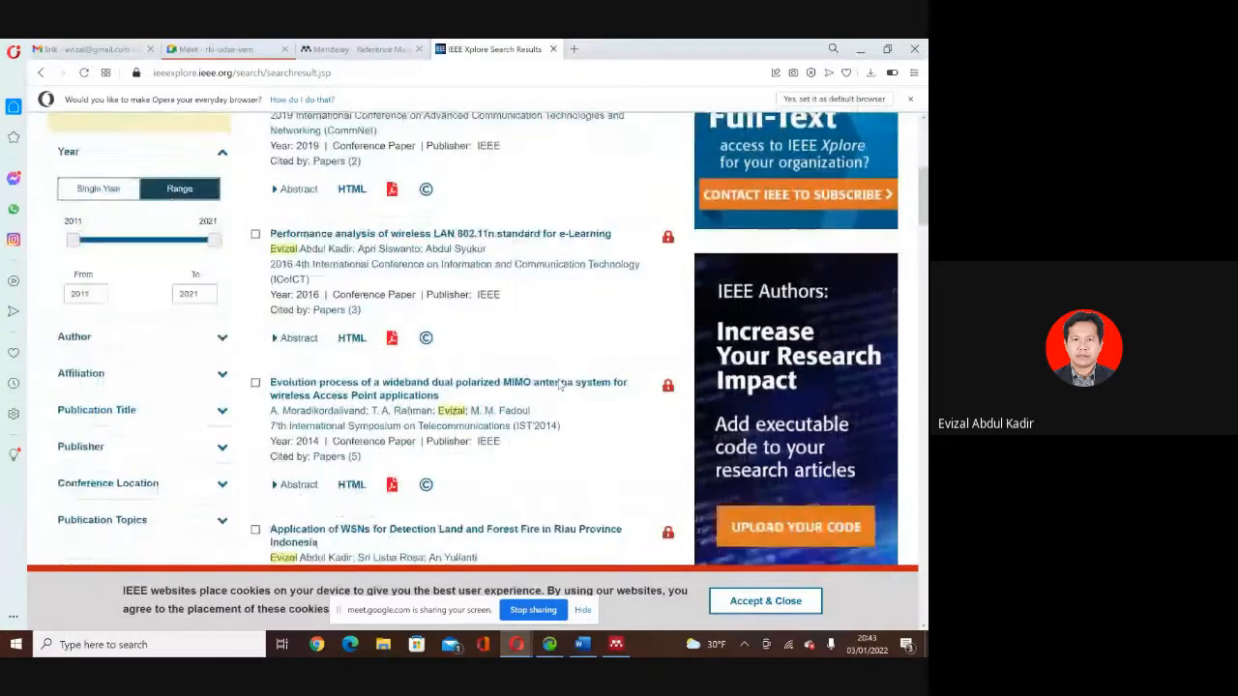
{"action": "scroll", "coordinate": [556, 384], "scroll_direction": "up", "scroll_amount": 5}
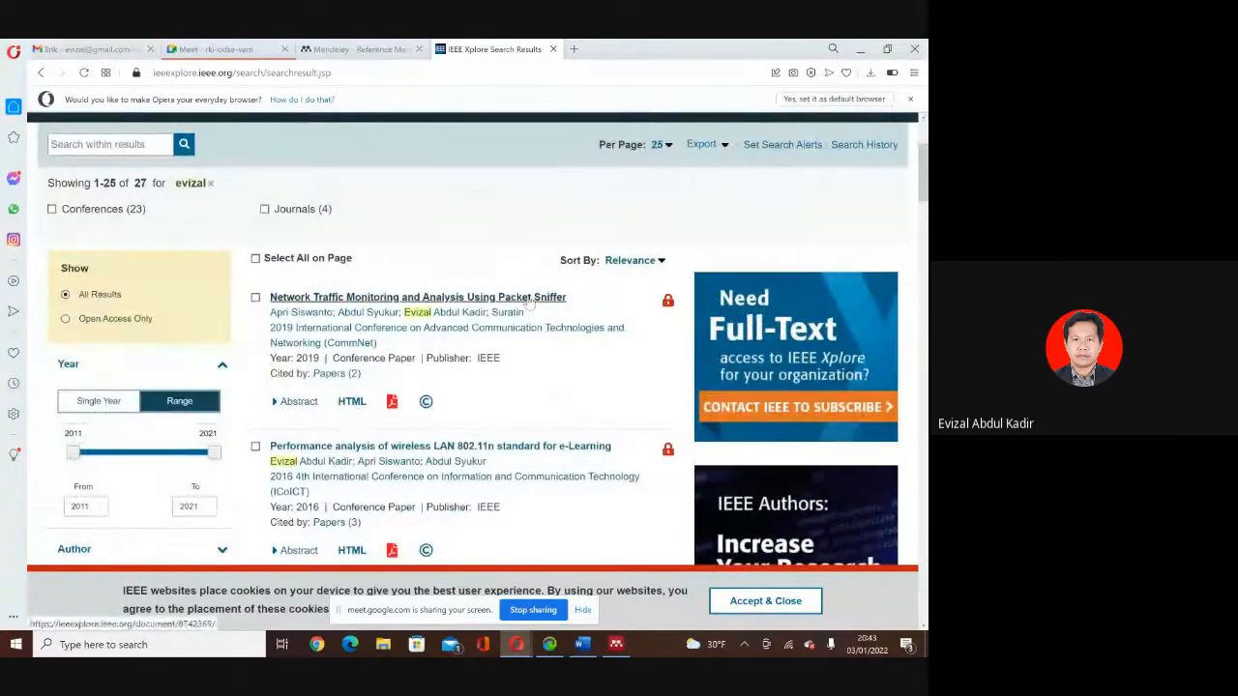
{"action": "left_click", "coordinate": [469, 299]}
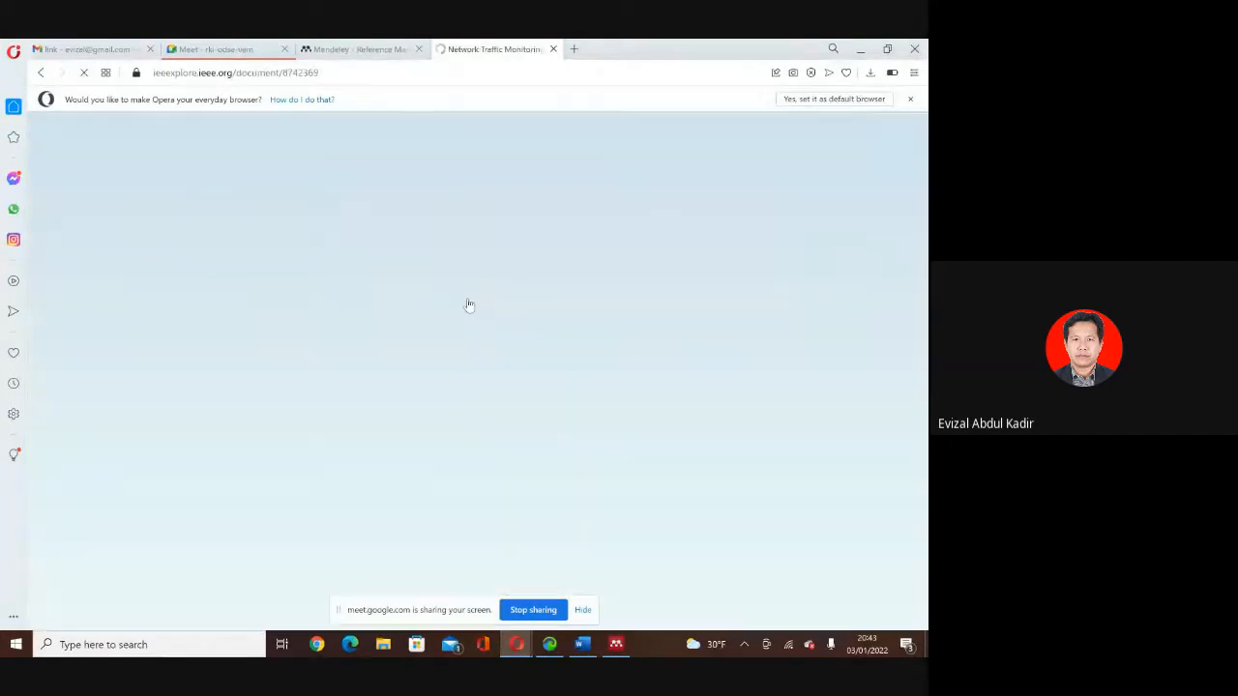
Examine the paper's abstract, publication details and the available part of its introduction.
{"action": "scroll", "coordinate": [468, 304], "scroll_direction": "down", "scroll_amount": 3}
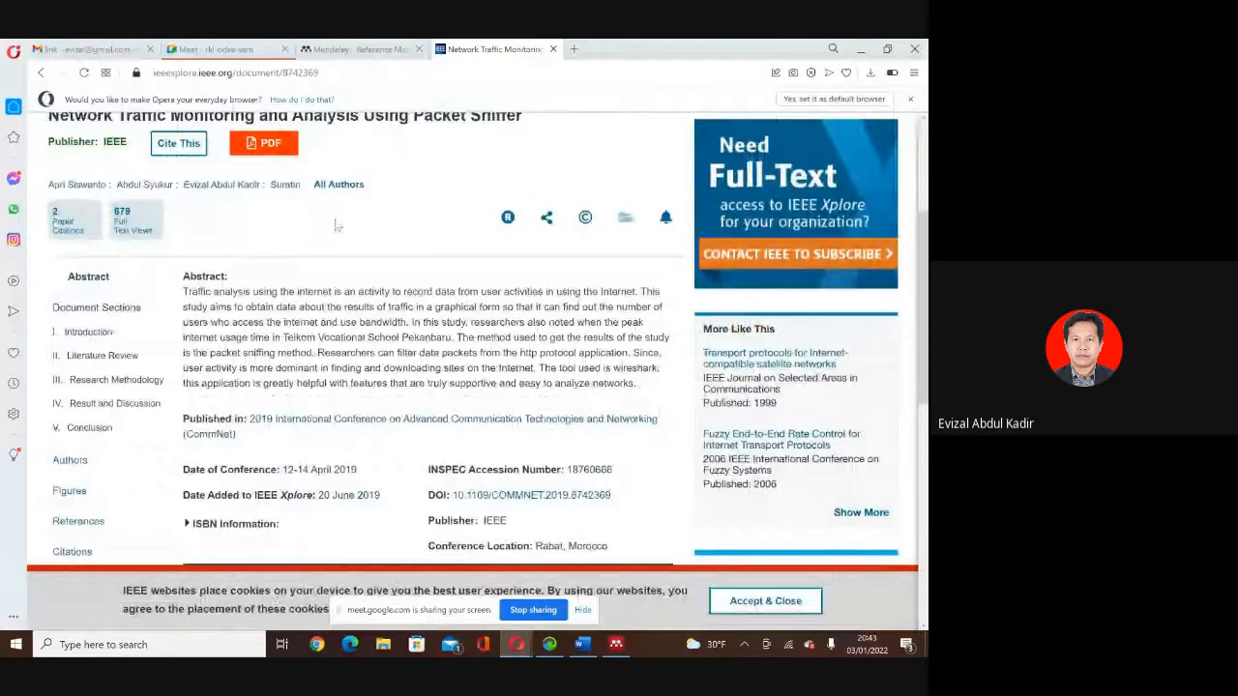
{"action": "scroll", "coordinate": [405, 311], "scroll_direction": "down", "scroll_amount": 2}
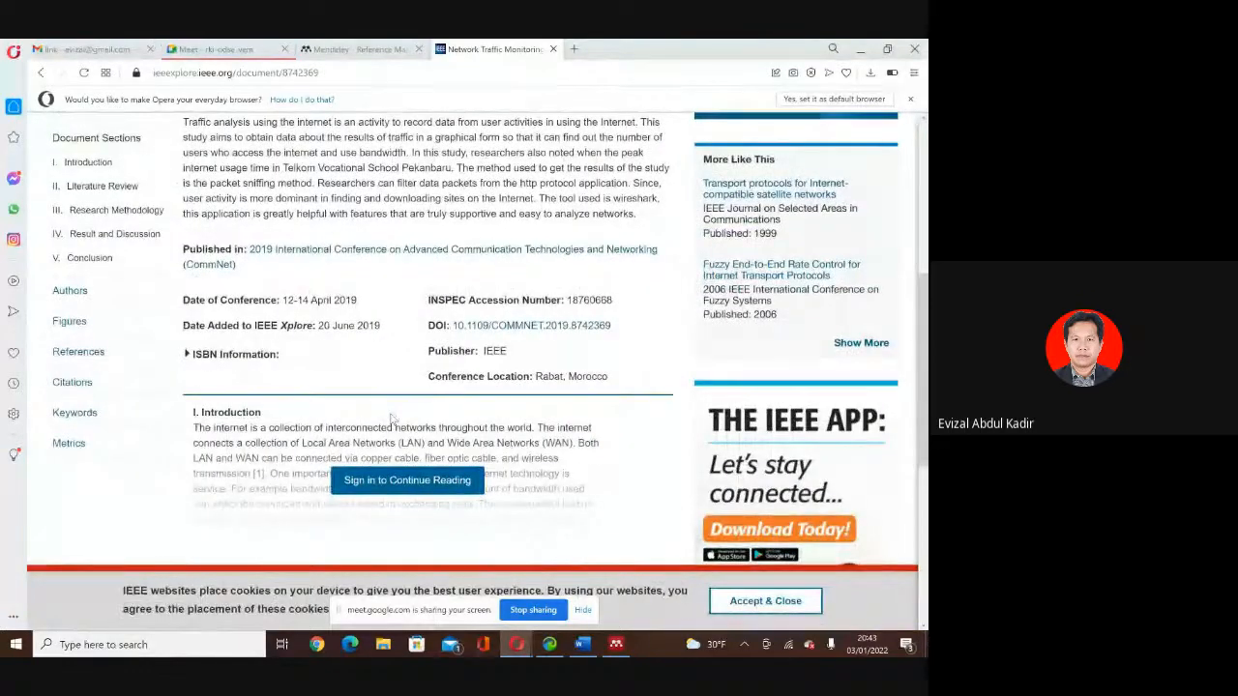
{"action": "scroll", "coordinate": [392, 418], "scroll_direction": "up", "scroll_amount": 3}
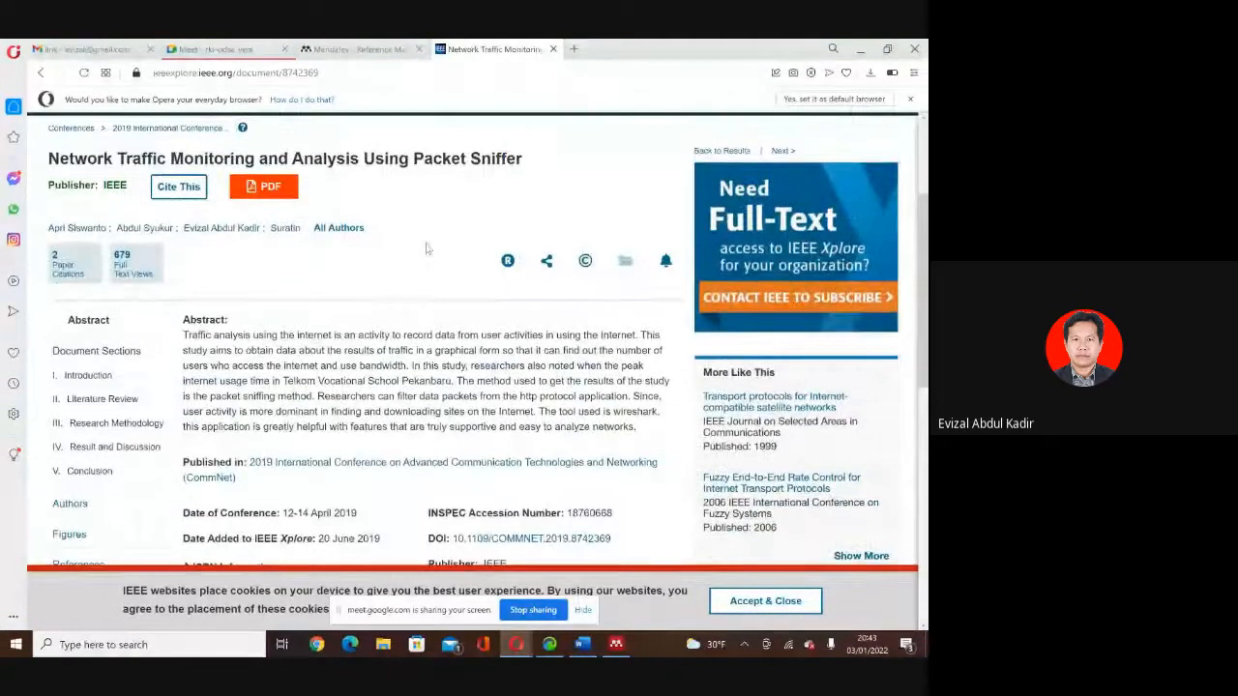
{"action": "scroll", "coordinate": [423, 246], "scroll_direction": "up", "scroll_amount": 2}
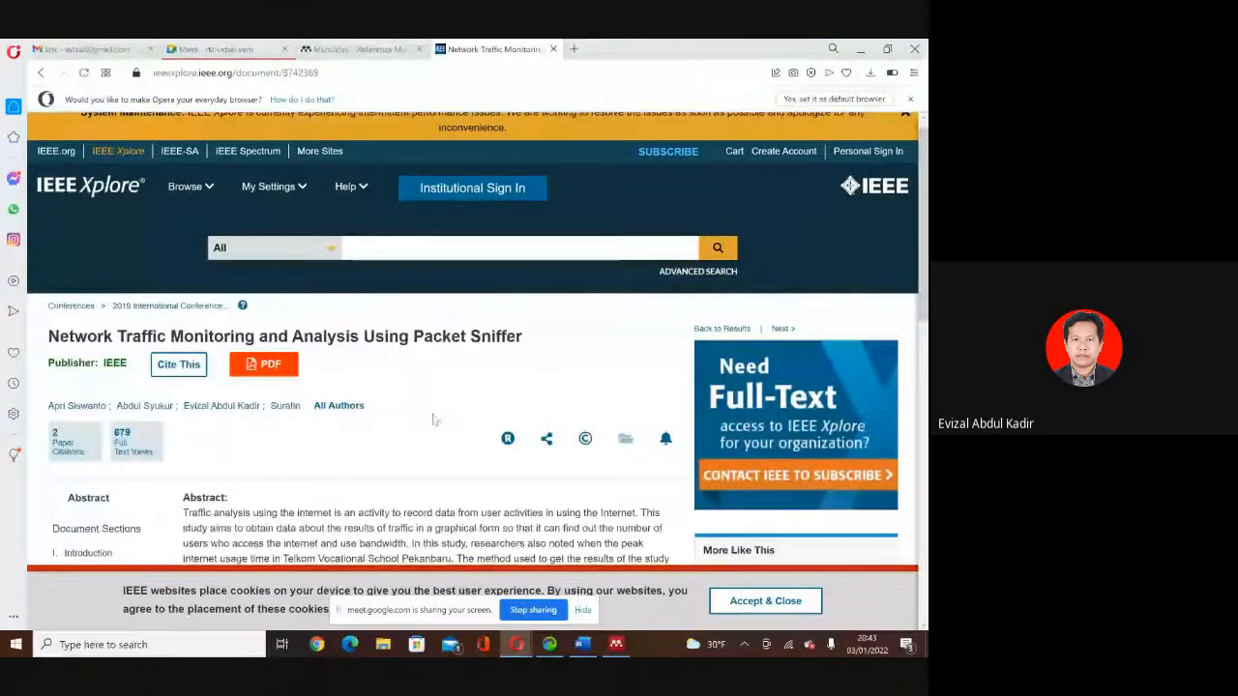
{"action": "scroll", "coordinate": [377, 404], "scroll_direction": "down", "scroll_amount": 2}
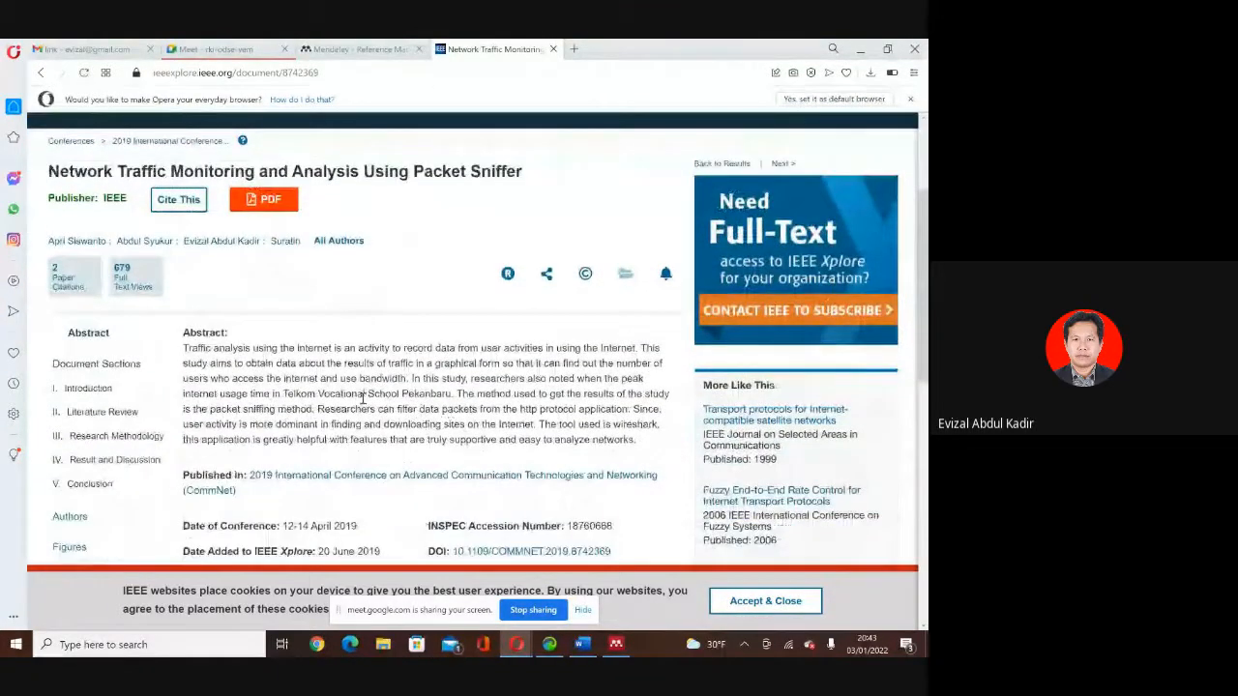
{"action": "scroll", "coordinate": [450, 413], "scroll_direction": "down", "scroll_amount": 2}
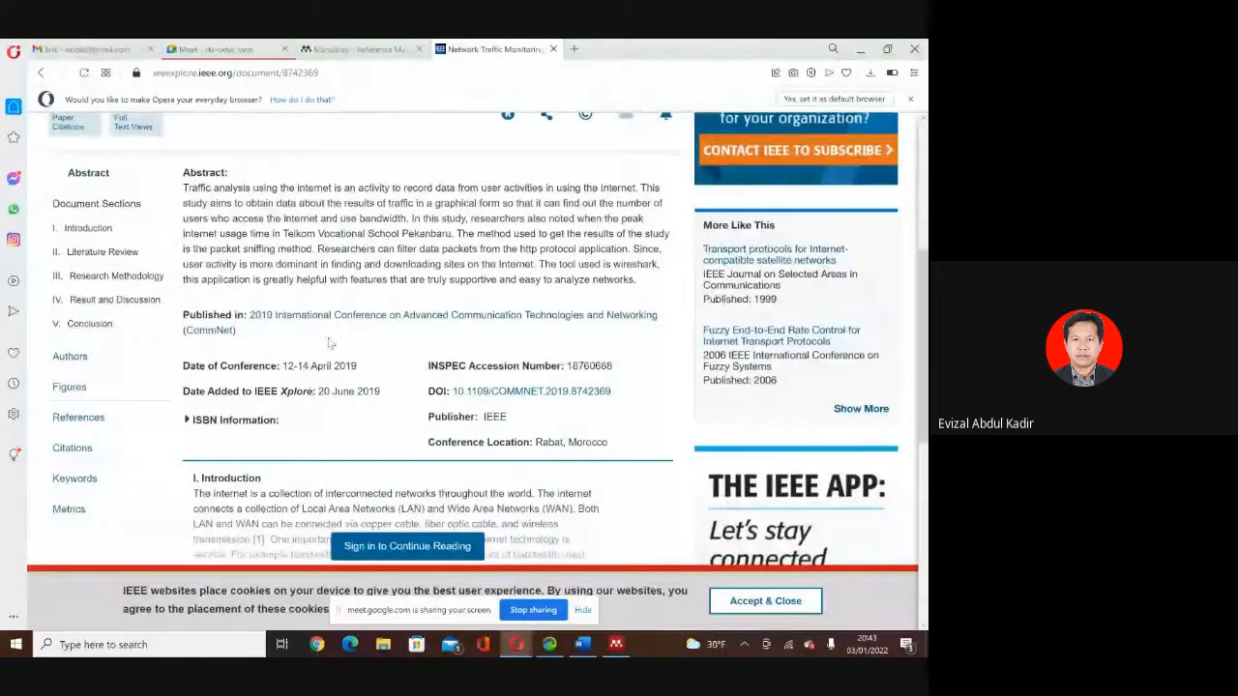
{"action": "scroll", "coordinate": [395, 399], "scroll_direction": "up", "scroll_amount": 2}
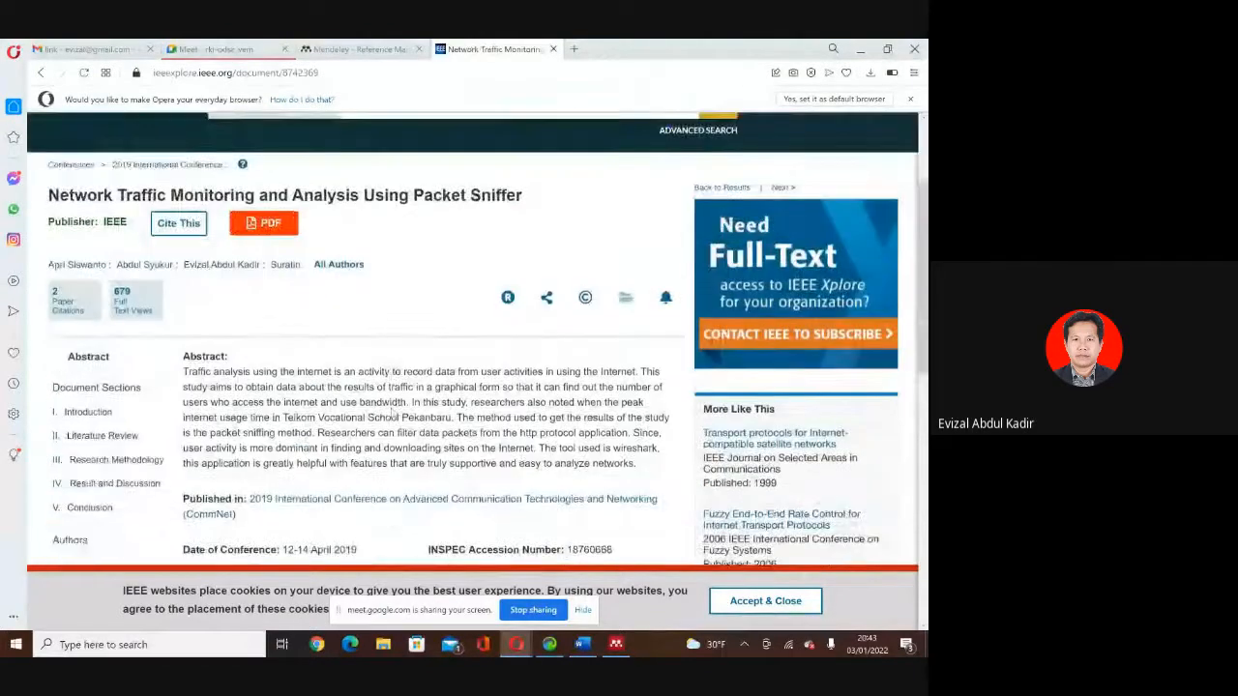
{"action": "scroll", "coordinate": [392, 413], "scroll_direction": "up", "scroll_amount": 1}
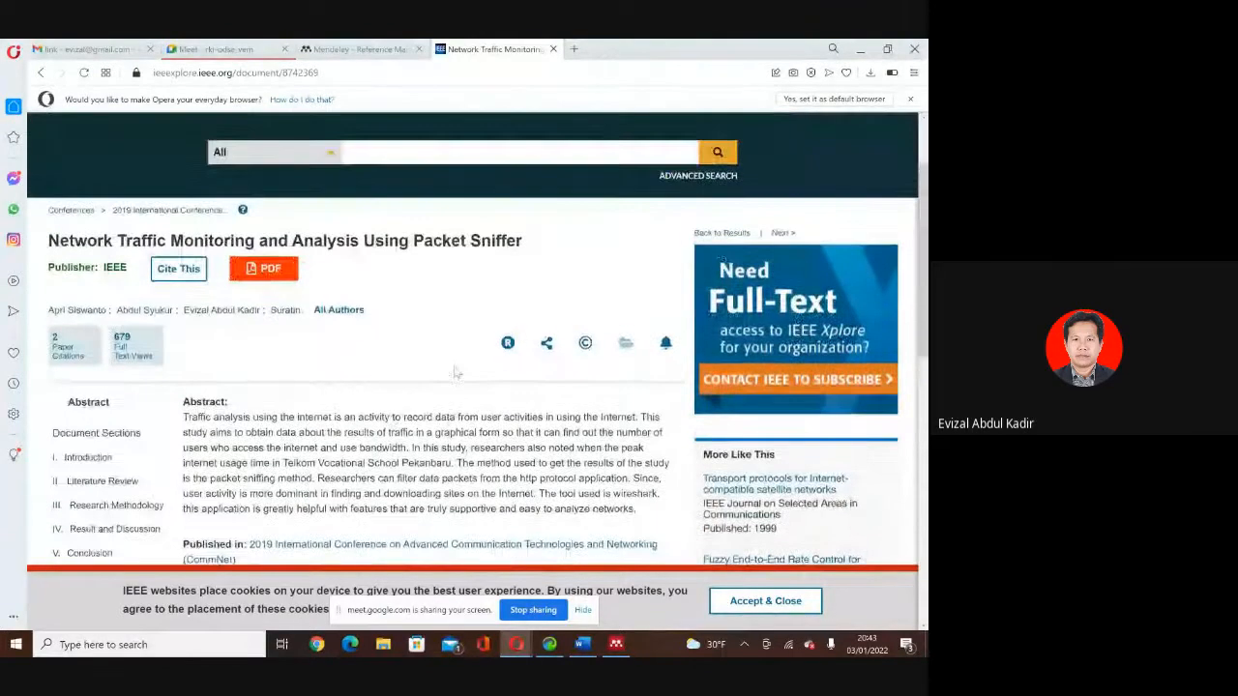
Download the citation of the packet sniffer paper in RIS format.
{"action": "left_click", "coordinate": [181, 270]}
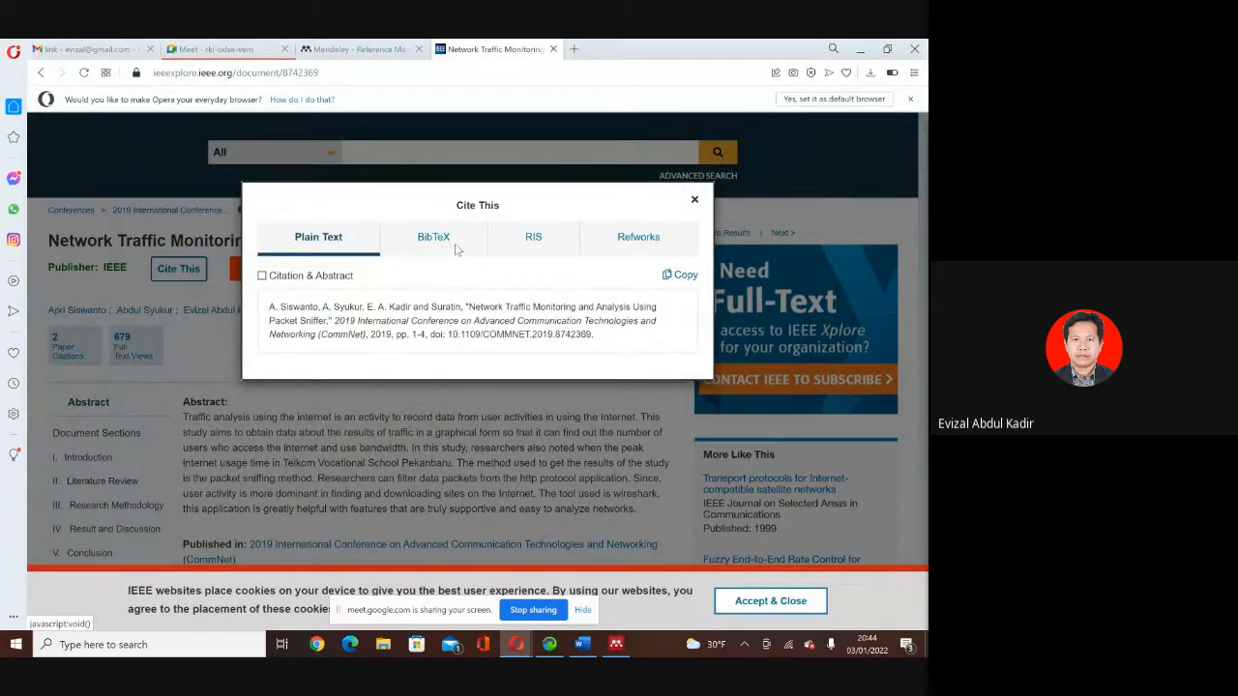
{"action": "left_click", "coordinate": [530, 237]}
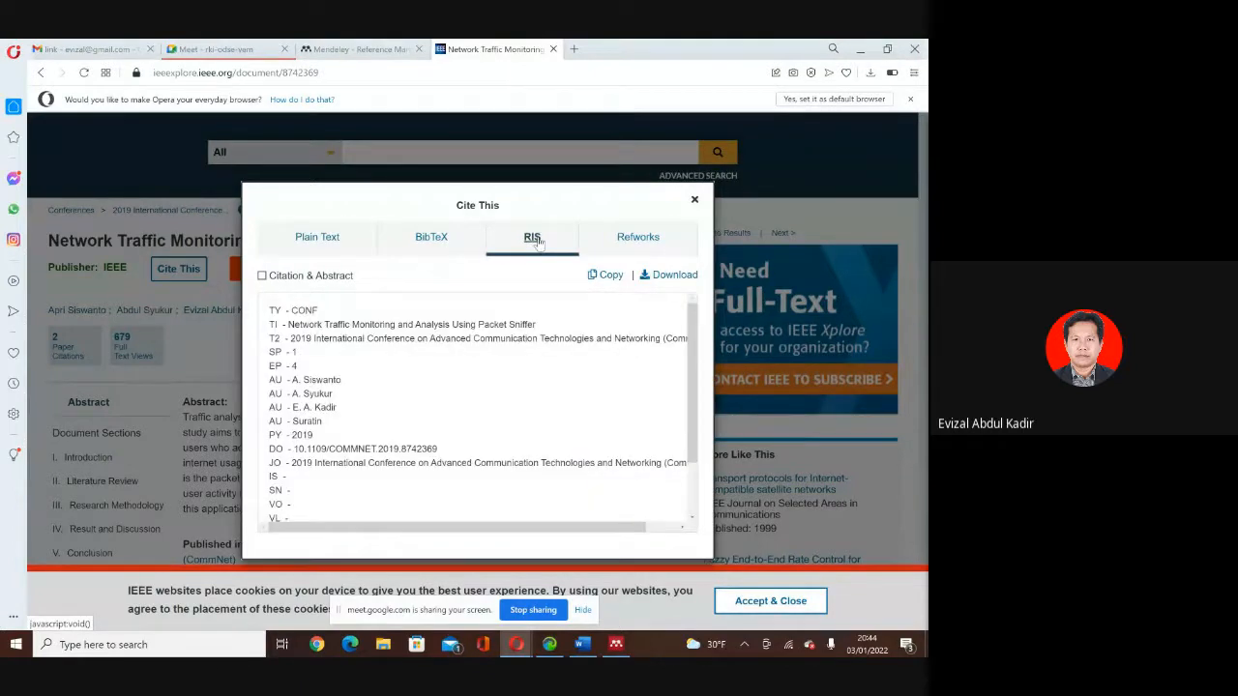
{"action": "left_click", "coordinate": [630, 242]}
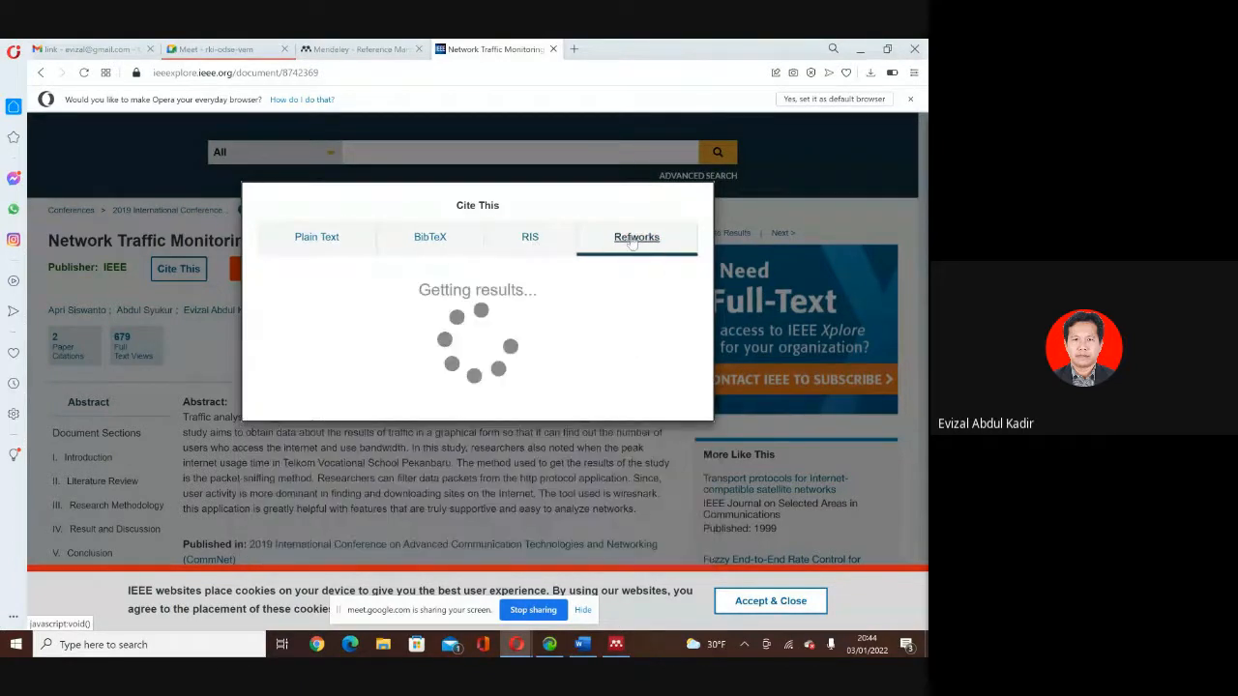
{"action": "left_click", "coordinate": [530, 240]}
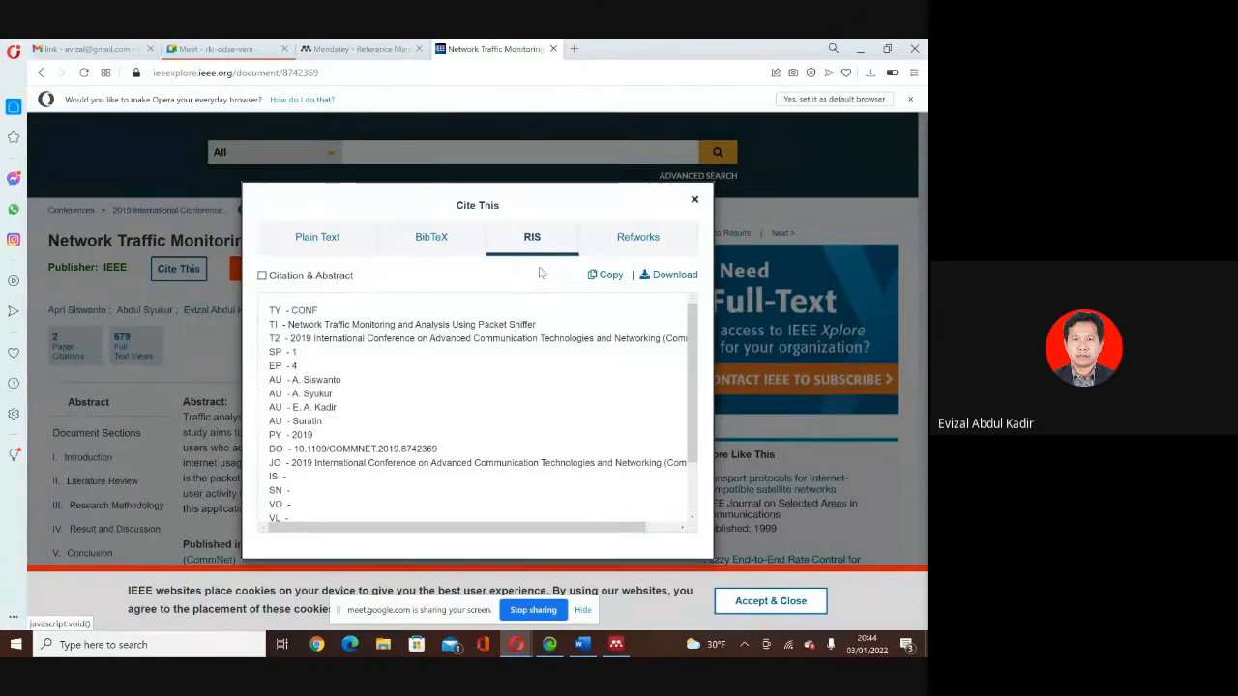
{"action": "left_click", "coordinate": [663, 277]}
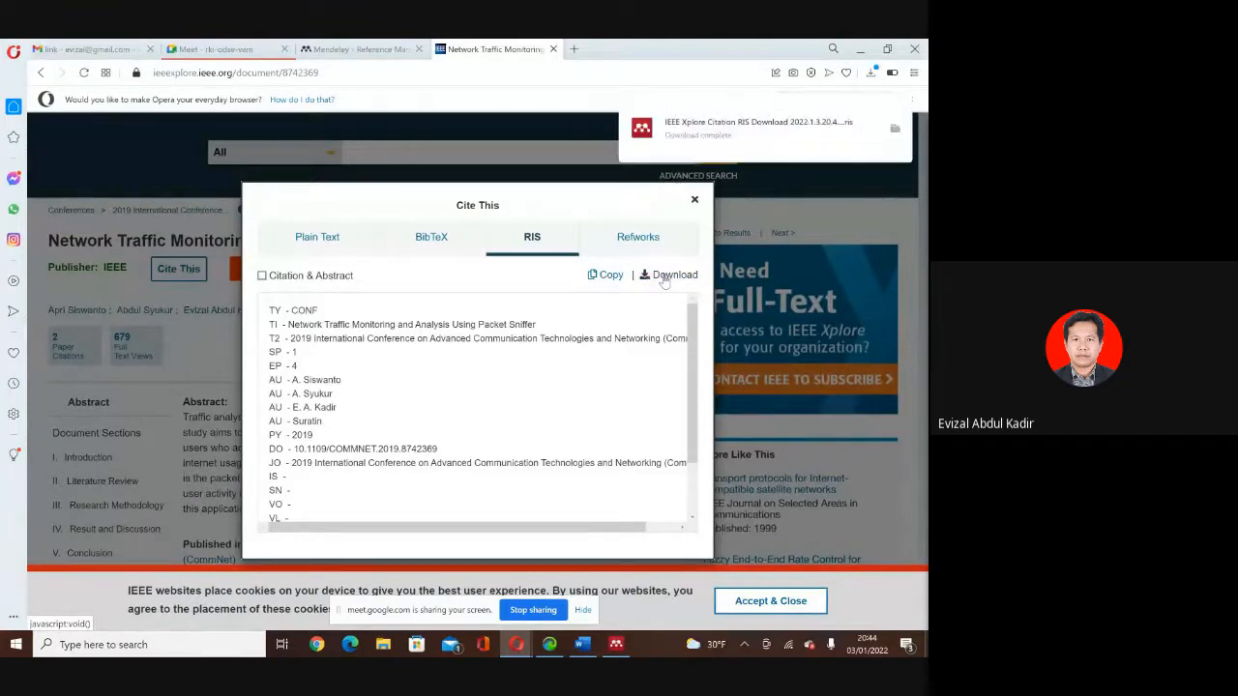
Open the downloaded RIS file in Mendeley Desktop to import the citation, and look over the document list.
{"action": "left_click", "coordinate": [785, 127]}
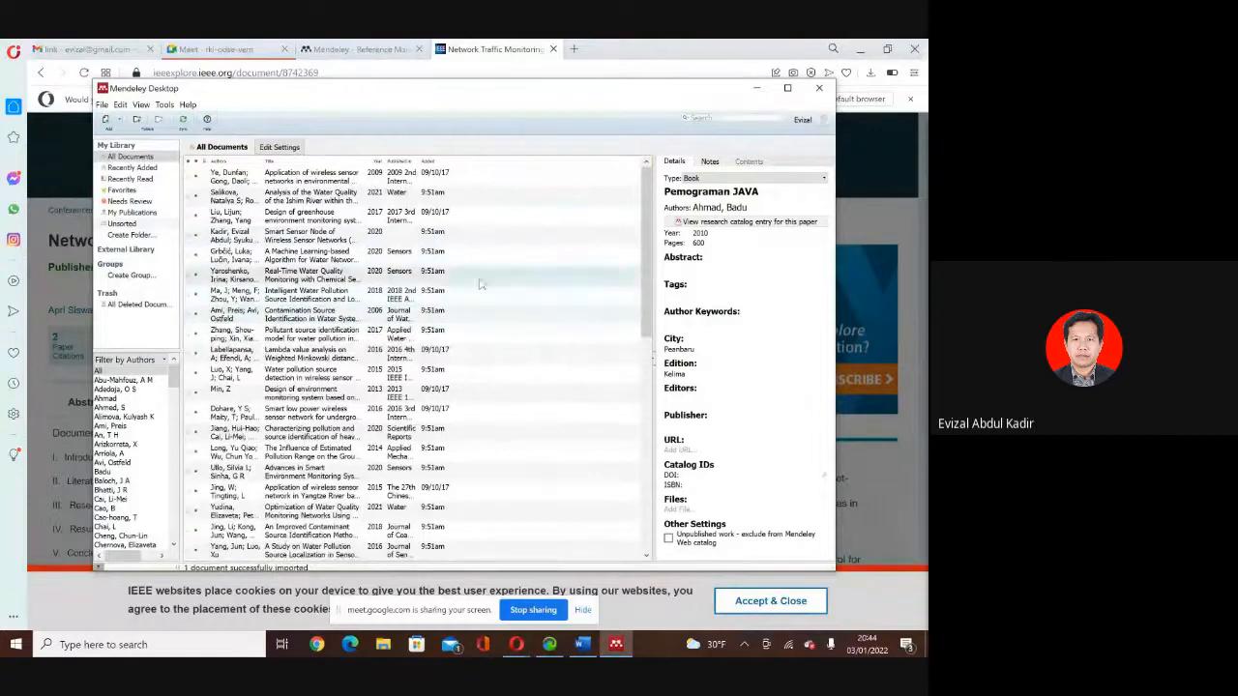
{"action": "scroll", "coordinate": [300, 348], "scroll_direction": "down", "scroll_amount": 3}
{"action": "scroll", "coordinate": [300, 346], "scroll_direction": "up", "scroll_amount": 3}
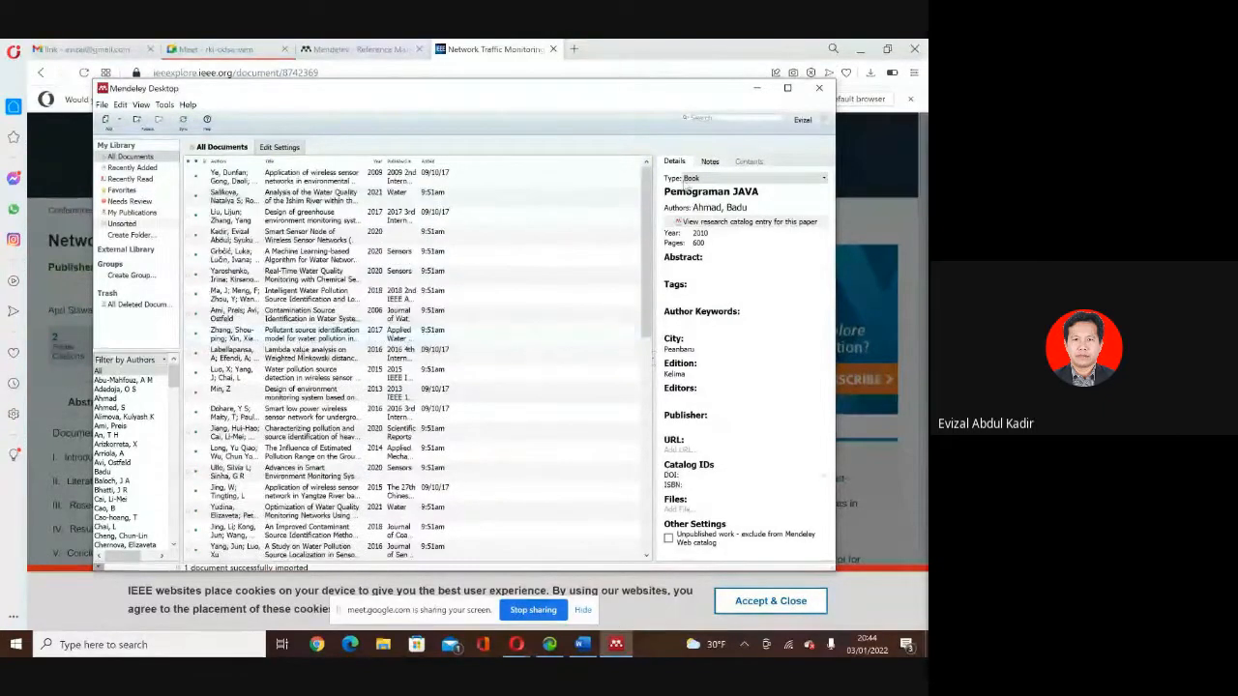
Search all documents in the Mendeley library for the imported paper by its first author's first name, then by the surname instead.
{"action": "left_click", "coordinate": [729, 118]}
{"action": "type", "text": "apri"}
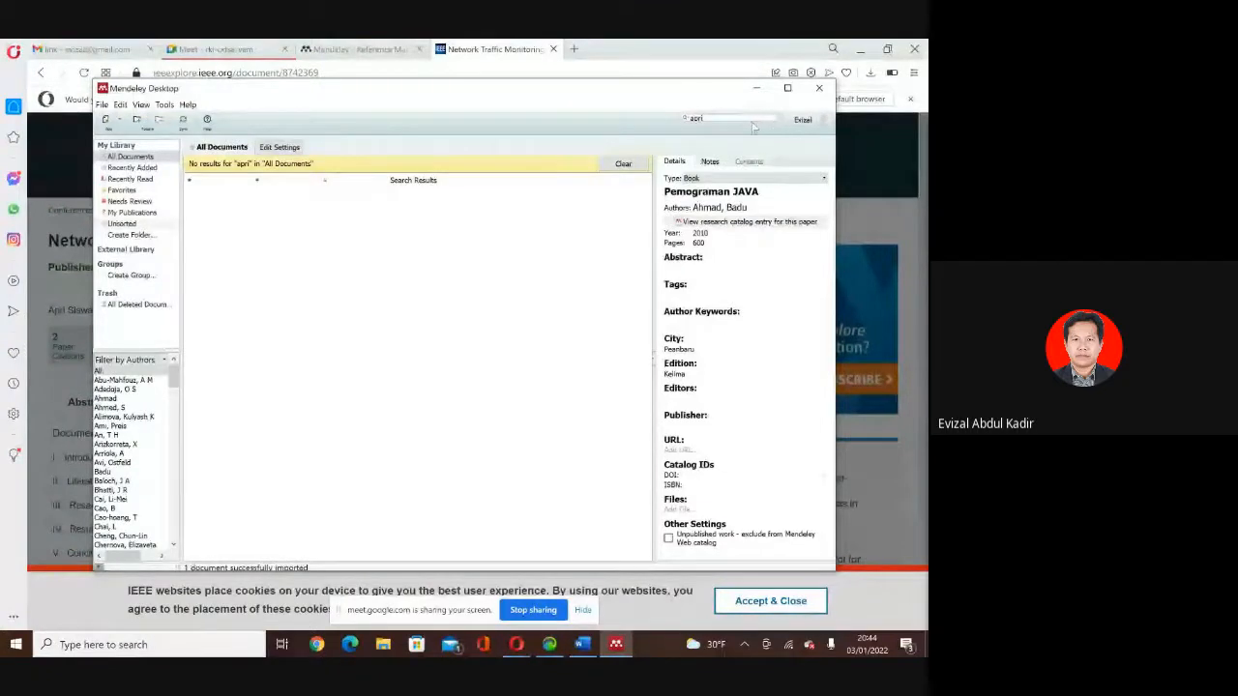
{"action": "key", "text": "BackSpace"}
{"action": "key", "text": "BackSpace"}
{"action": "key", "text": "BackSpace"}
{"action": "key", "text": "BackSpace"}
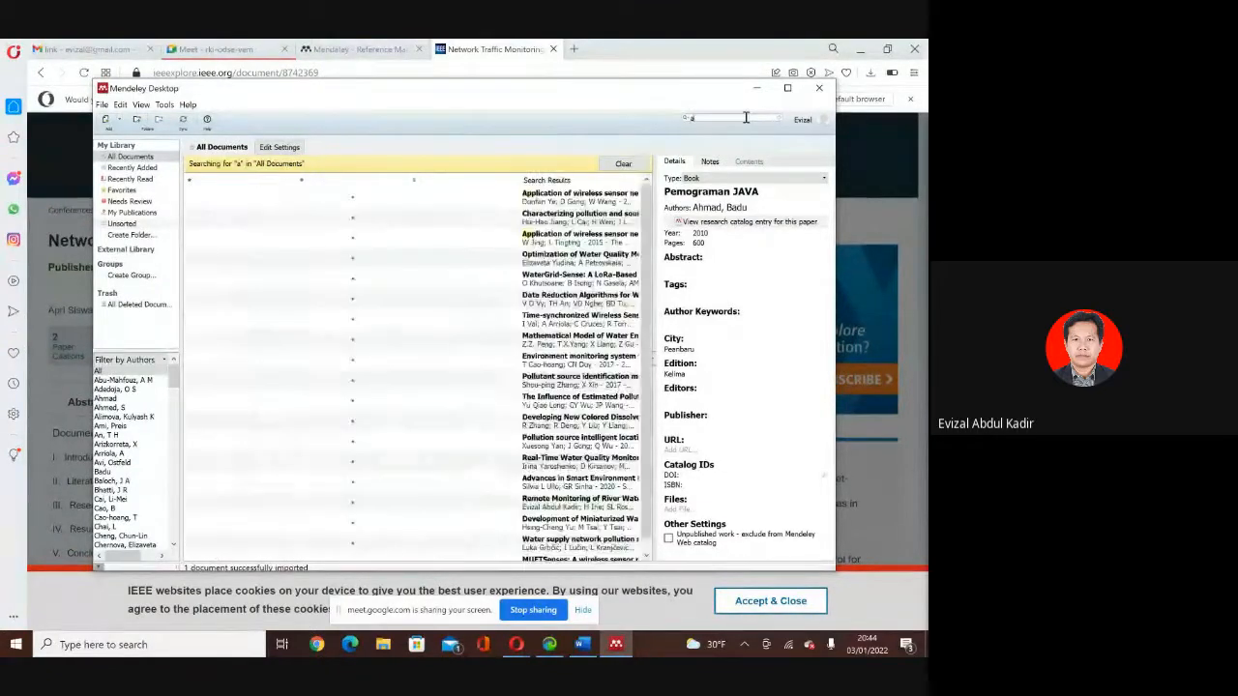
{"action": "type", "text": "siswa"}
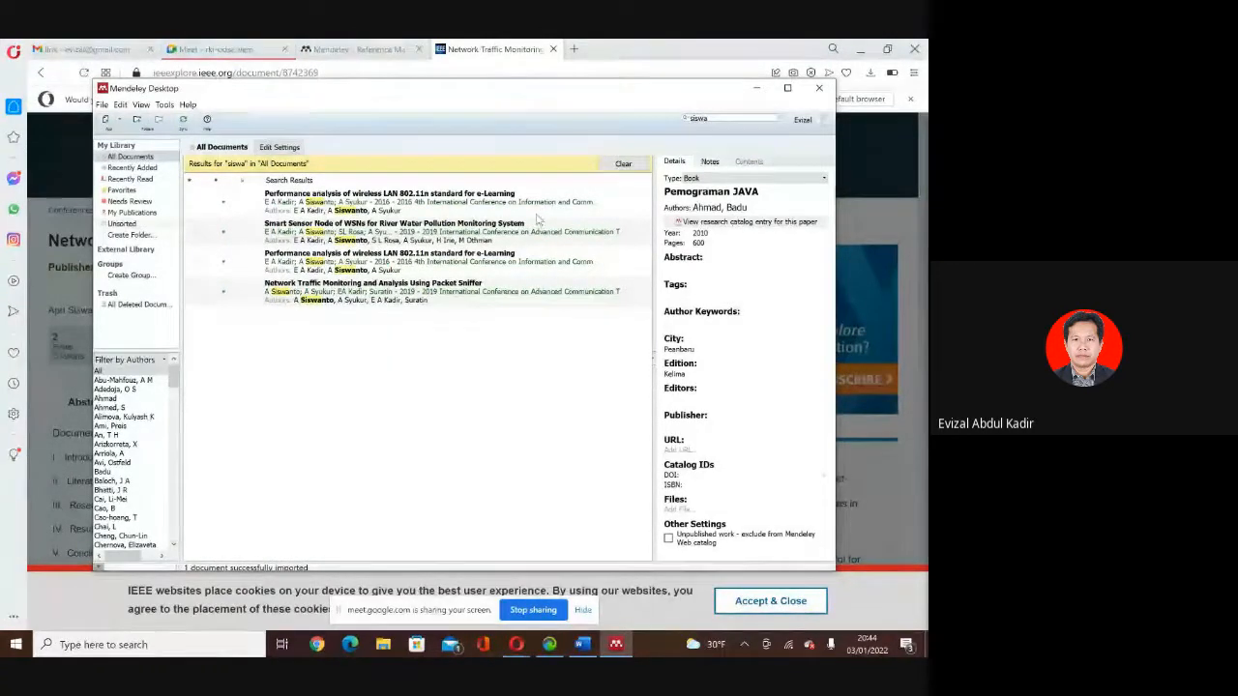
Select the packet sniffer paper in Mendeley, then switch to Word and add the line "Daftar Pustaka lain" above BAB III, followed by a new line.
{"action": "left_click", "coordinate": [329, 293]}
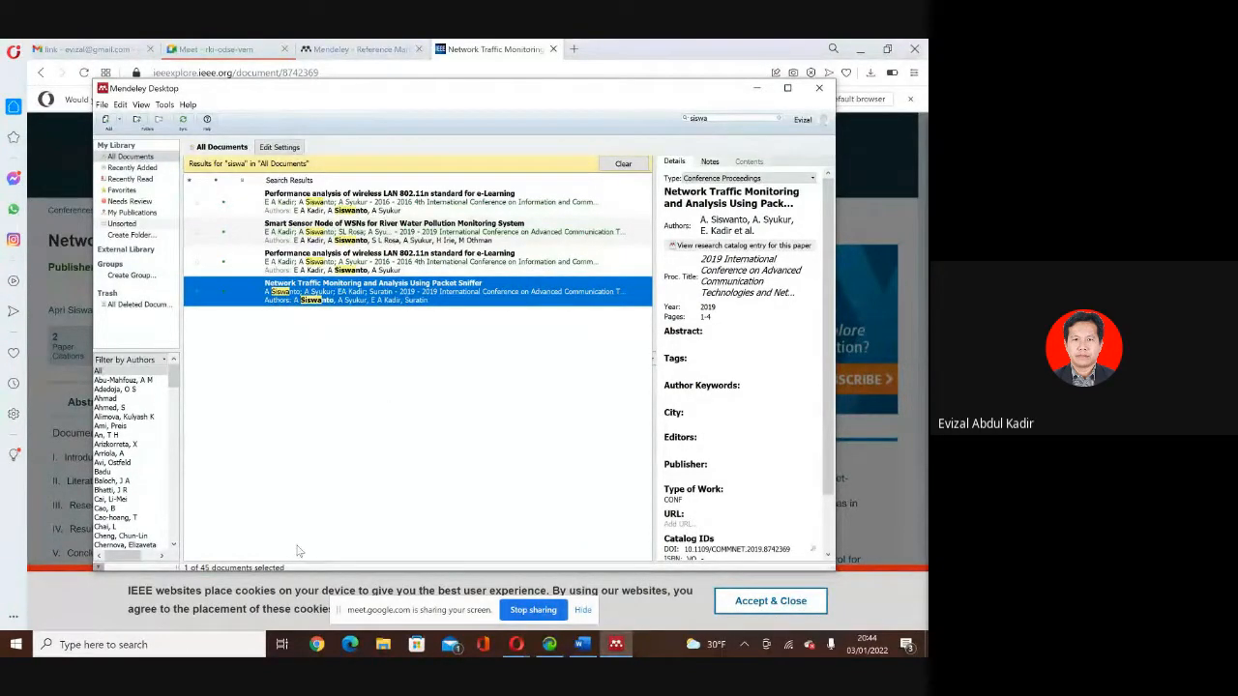
{"action": "left_click", "coordinate": [581, 644]}
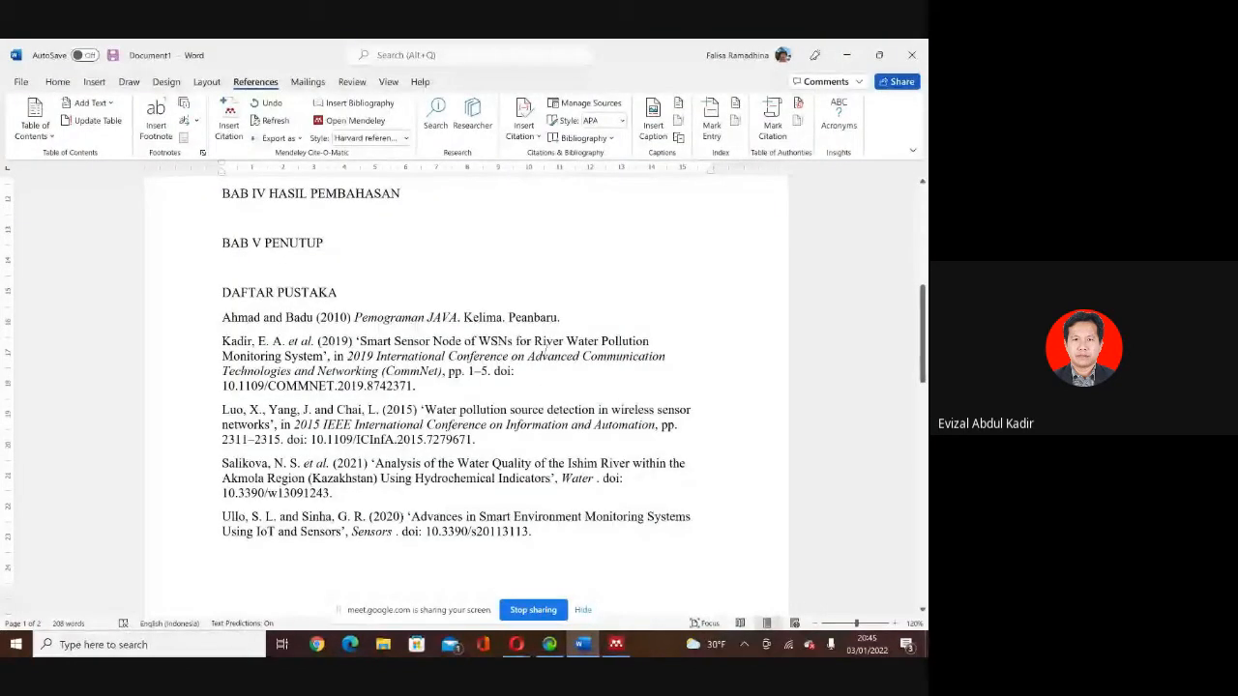
{"action": "scroll", "coordinate": [459, 267], "scroll_direction": "up", "scroll_amount": 4}
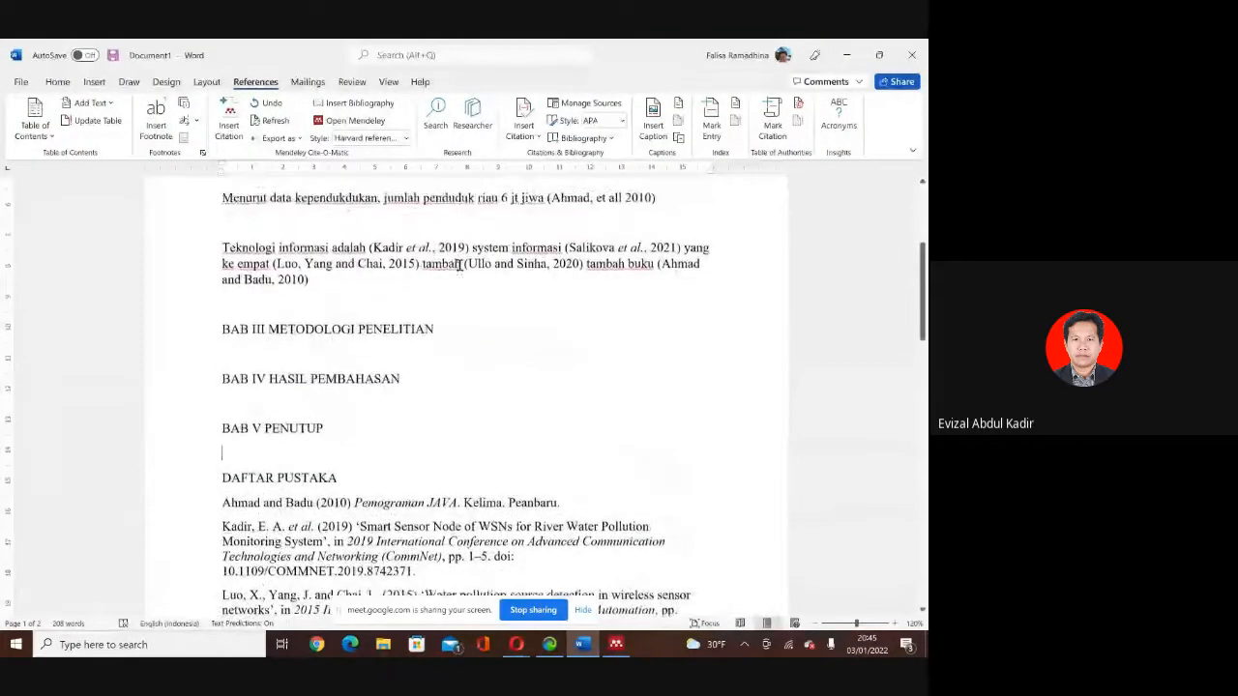
{"action": "left_click", "coordinate": [439, 271]}
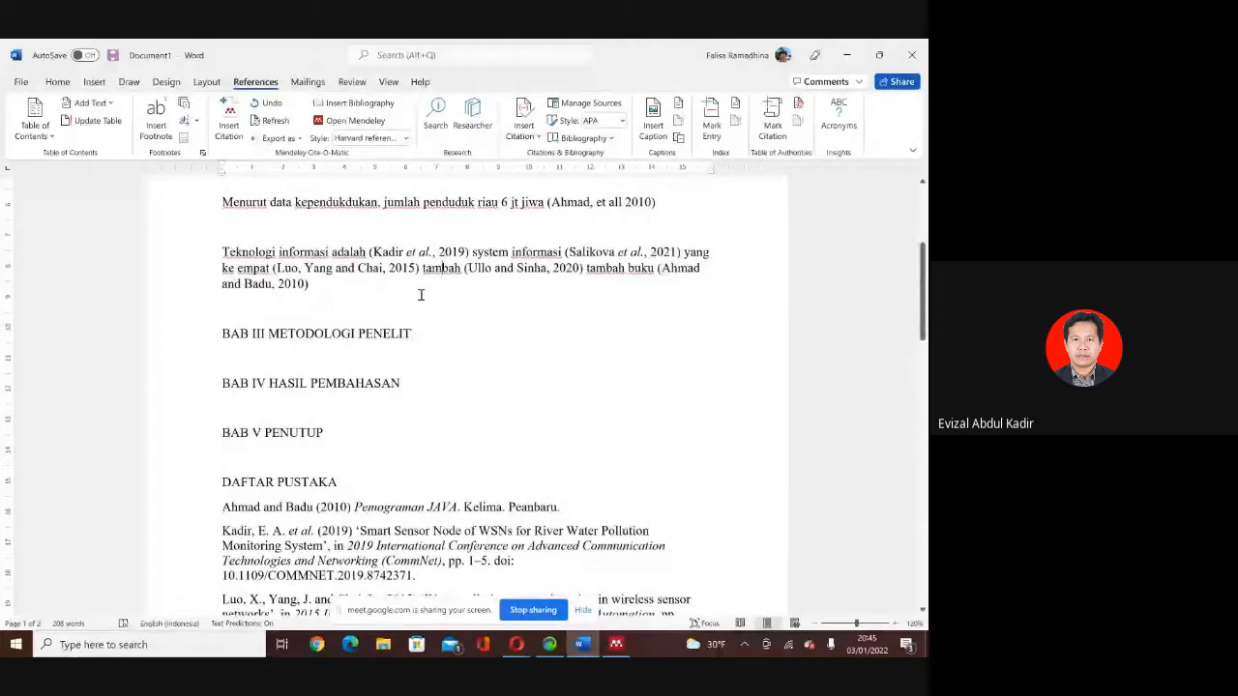
{"action": "left_click", "coordinate": [367, 299]}
{"action": "key", "text": "Return"}
{"action": "type", "text": "Daftar pustaka lain"}
{"action": "key", "text": "Return"}
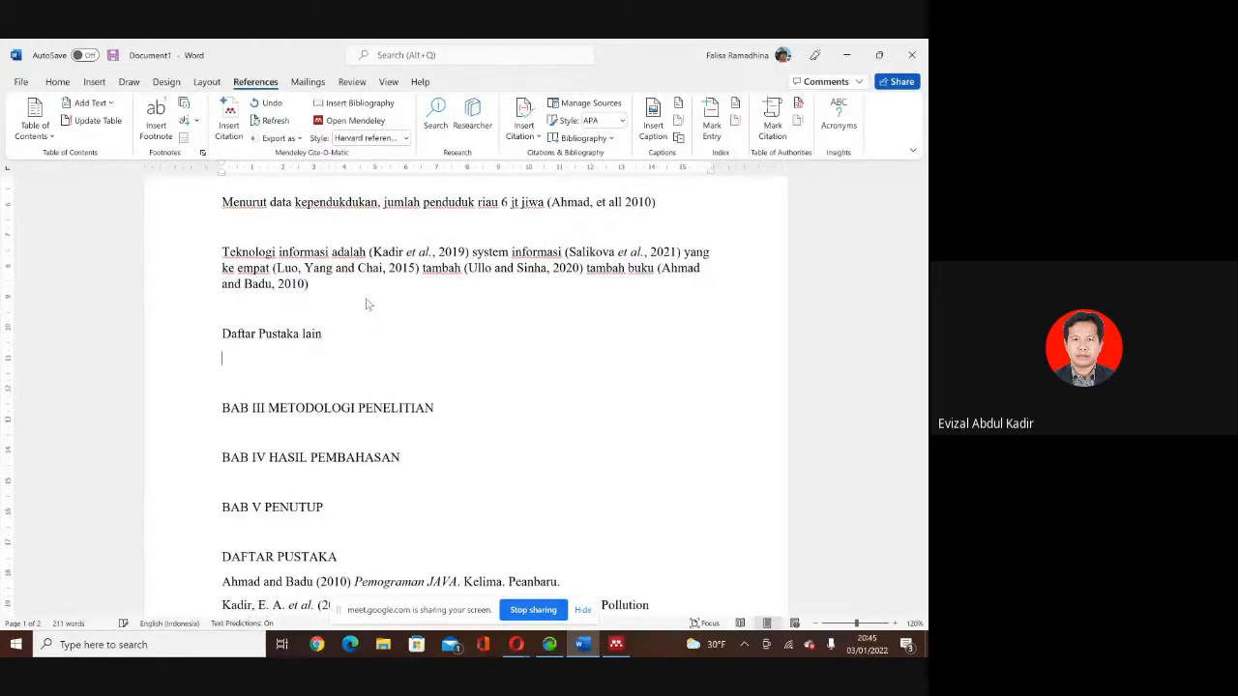
Insert a Mendeley citation of "Network Traffic Monitoring and Analysis Using Packet Sniffer" on the line below "Daftar Pustaka lain".
{"action": "left_click", "coordinate": [229, 116]}
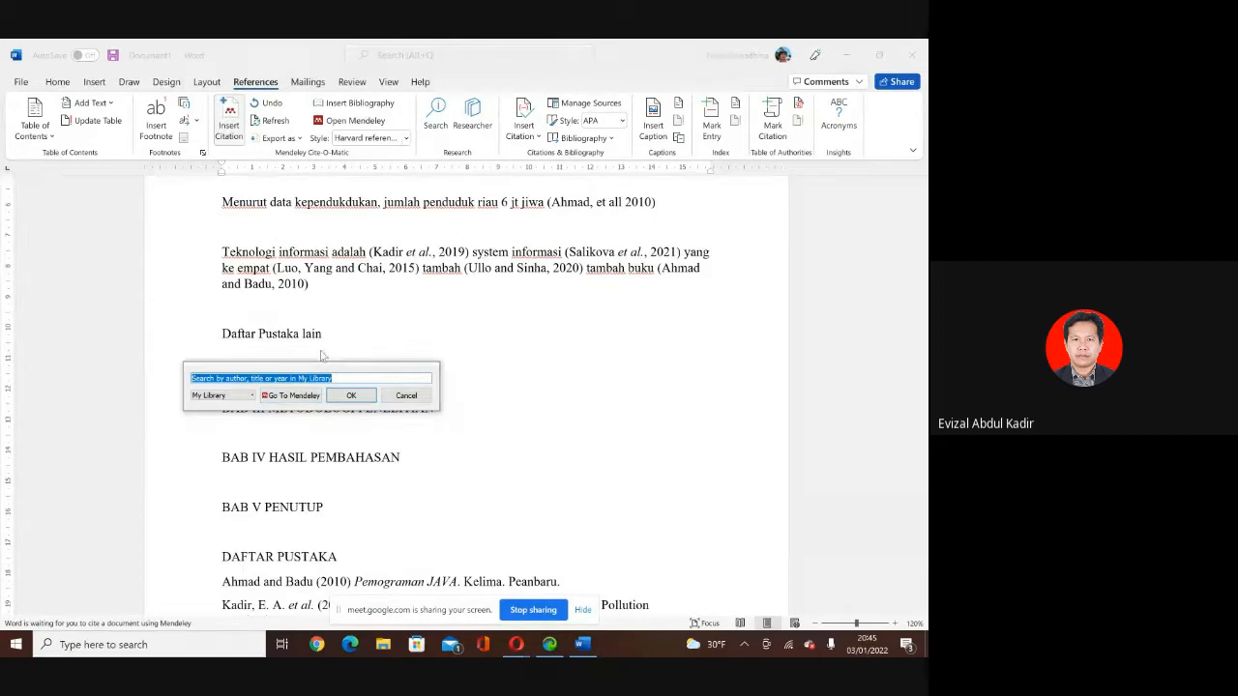
{"action": "type", "text": "sis"}
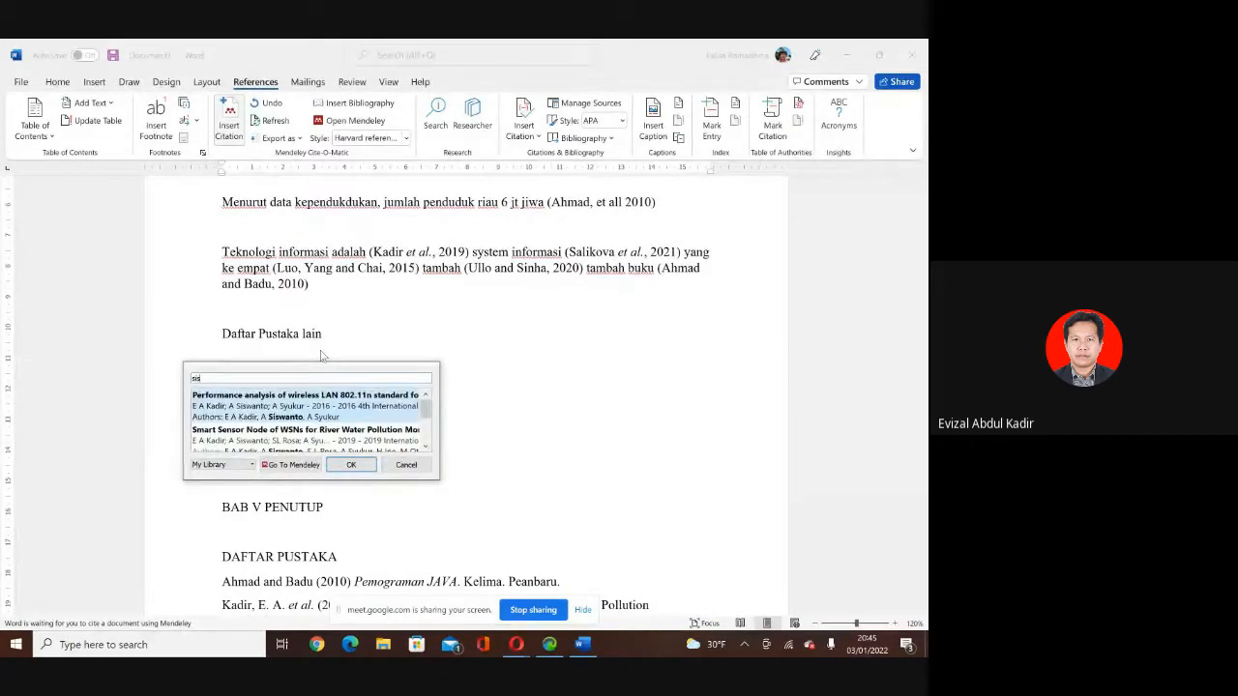
{"action": "key", "text": "BackSpace"}
{"action": "key", "text": "BackSpace"}
{"action": "key", "text": "BackSpace"}
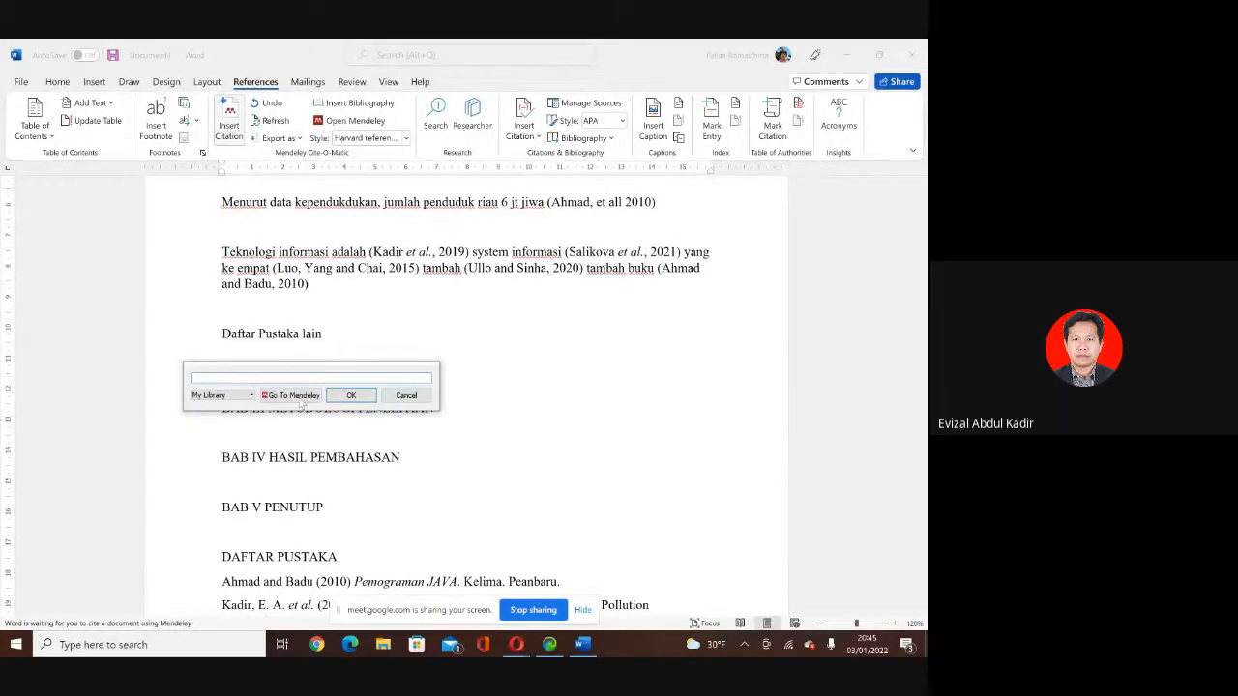
{"action": "left_click", "coordinate": [286, 397]}
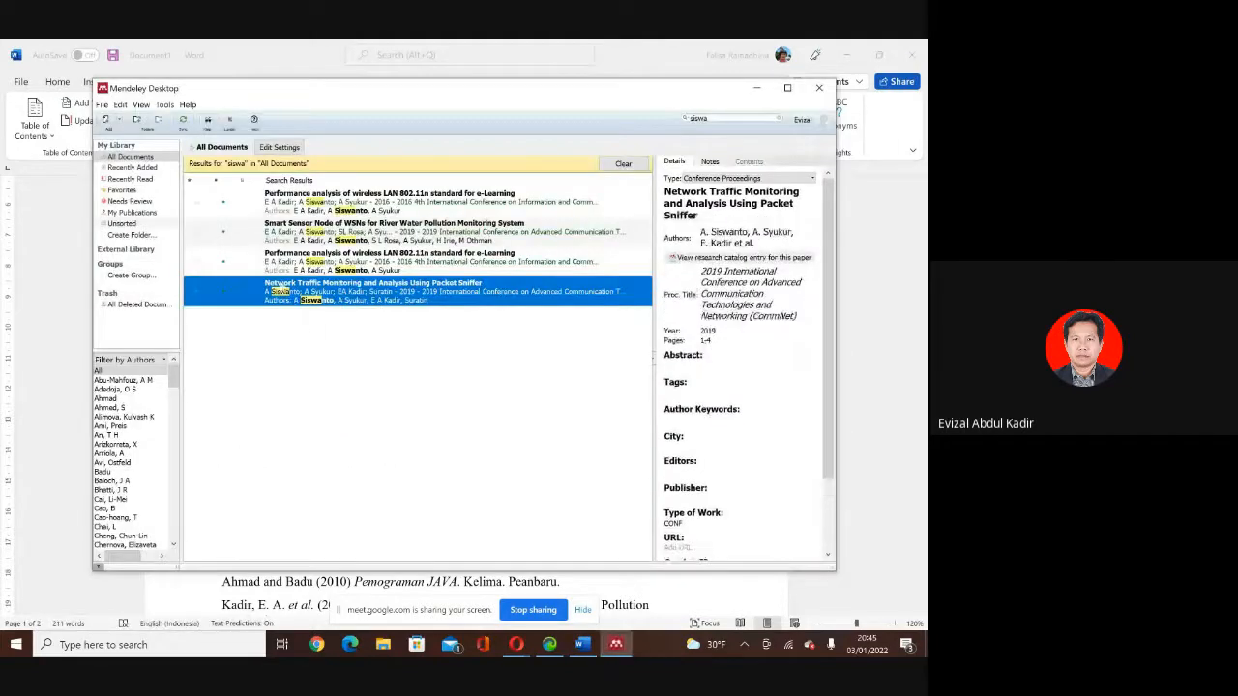
{"action": "left_click", "coordinate": [208, 119]}
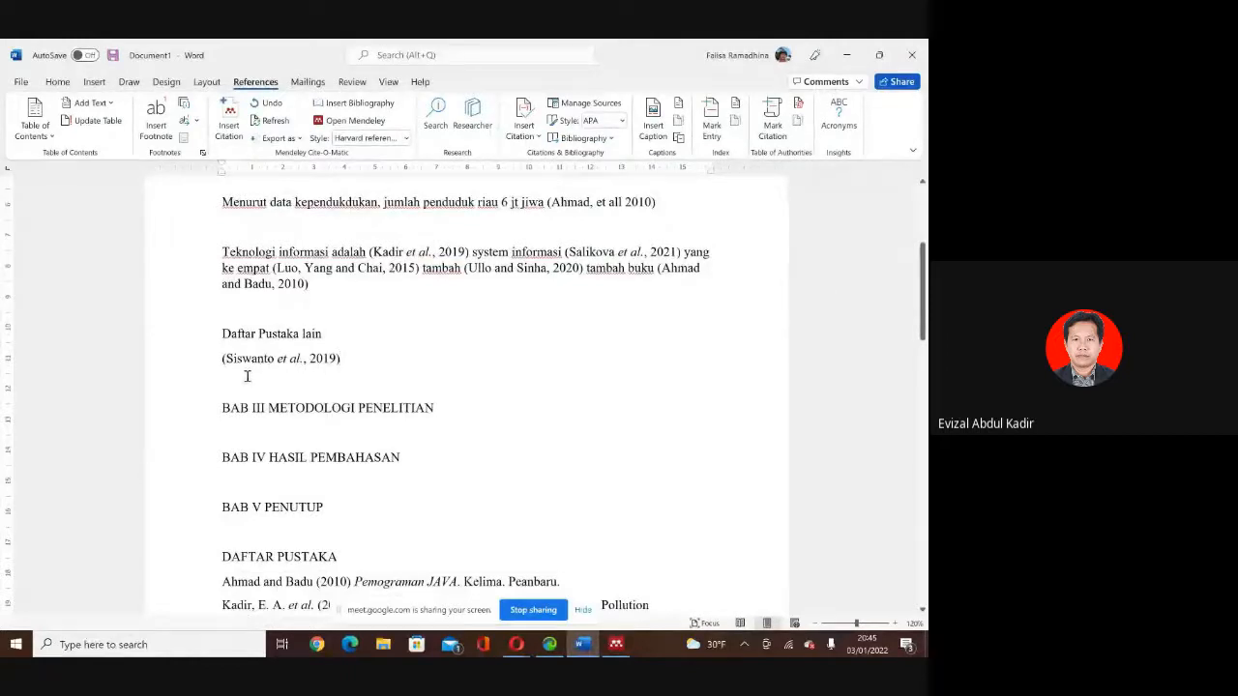
Examine the DAFTAR PUSTAKA bibliography for the entry of the newly cited paper and compare it with the in-text citation.
{"action": "scroll", "coordinate": [327, 364], "scroll_direction": "down", "scroll_amount": 3}
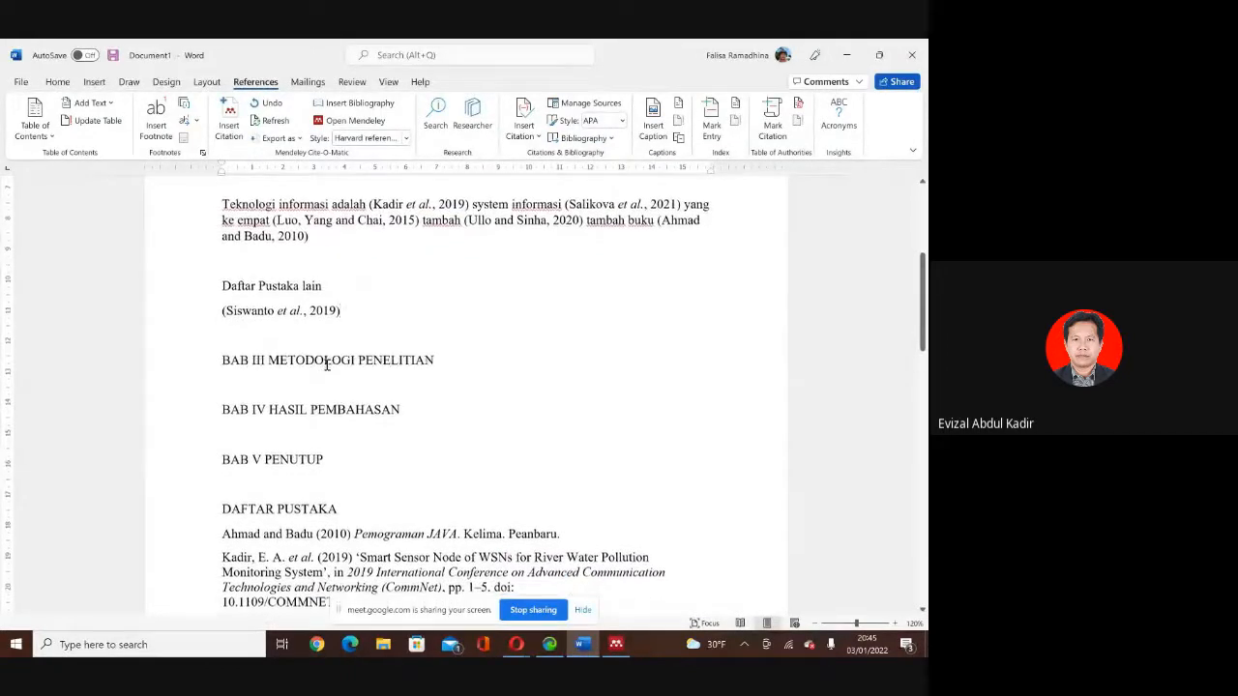
{"action": "scroll", "coordinate": [327, 364], "scroll_direction": "down", "scroll_amount": 5}
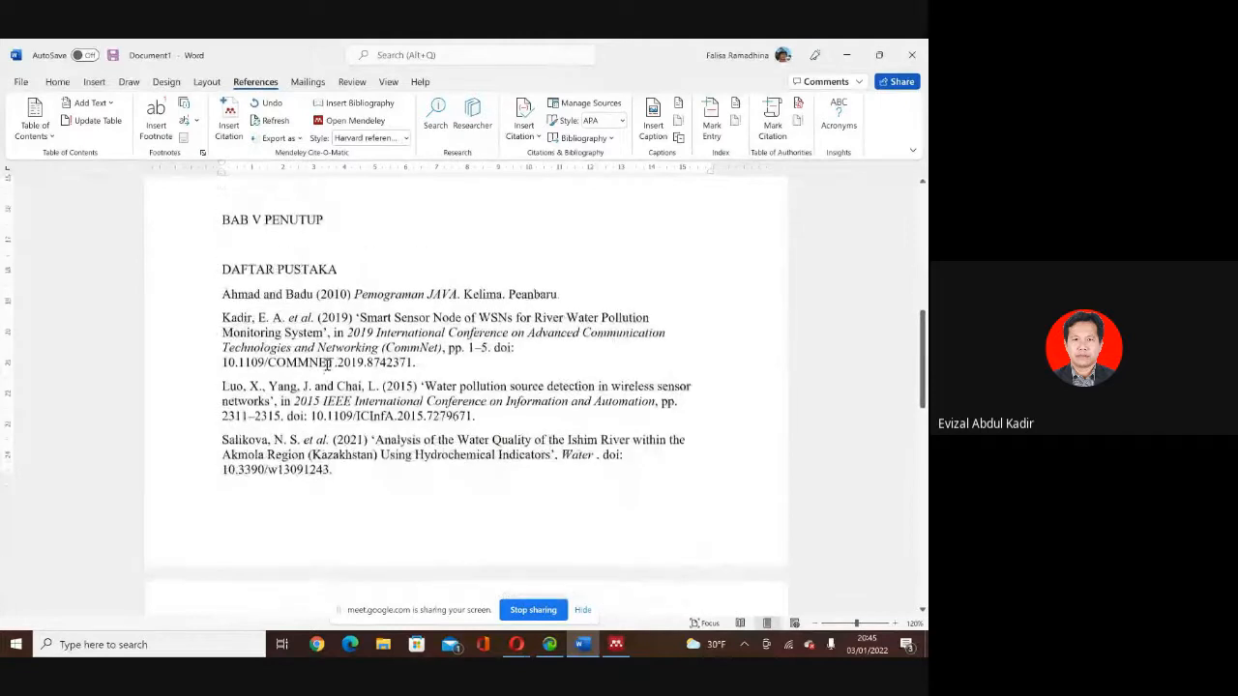
{"action": "scroll", "coordinate": [327, 365], "scroll_direction": "down", "scroll_amount": 3}
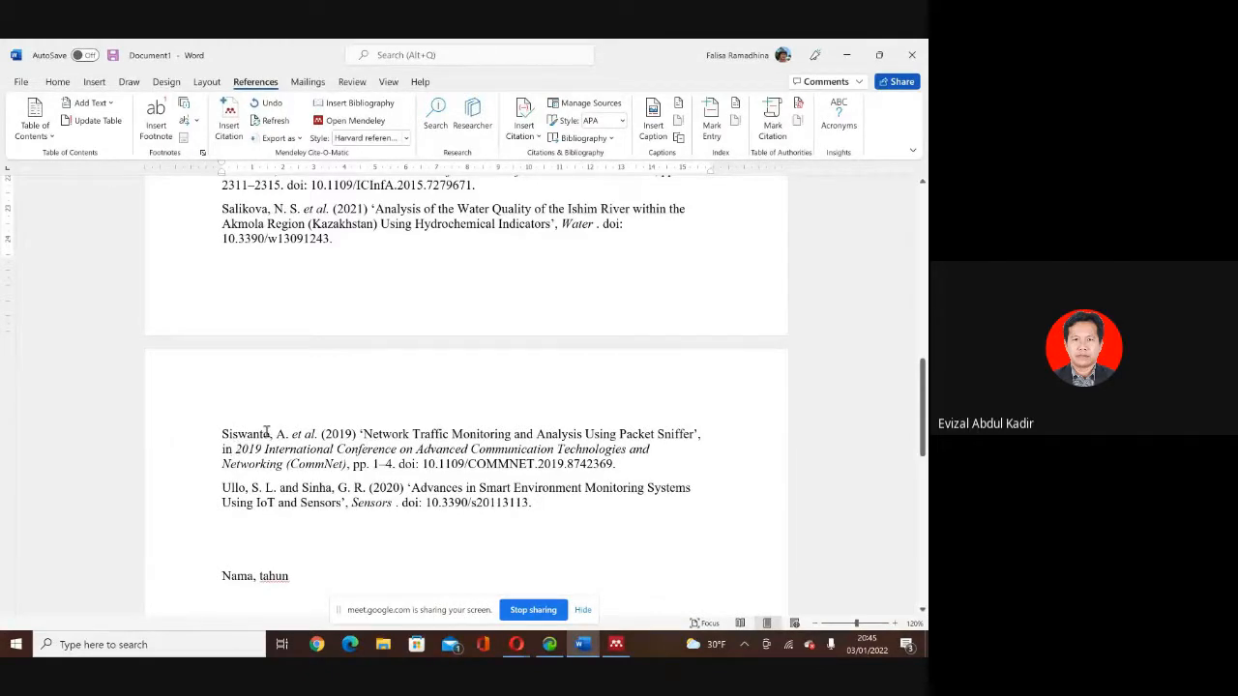
{"action": "scroll", "coordinate": [345, 383], "scroll_direction": "up", "scroll_amount": 3}
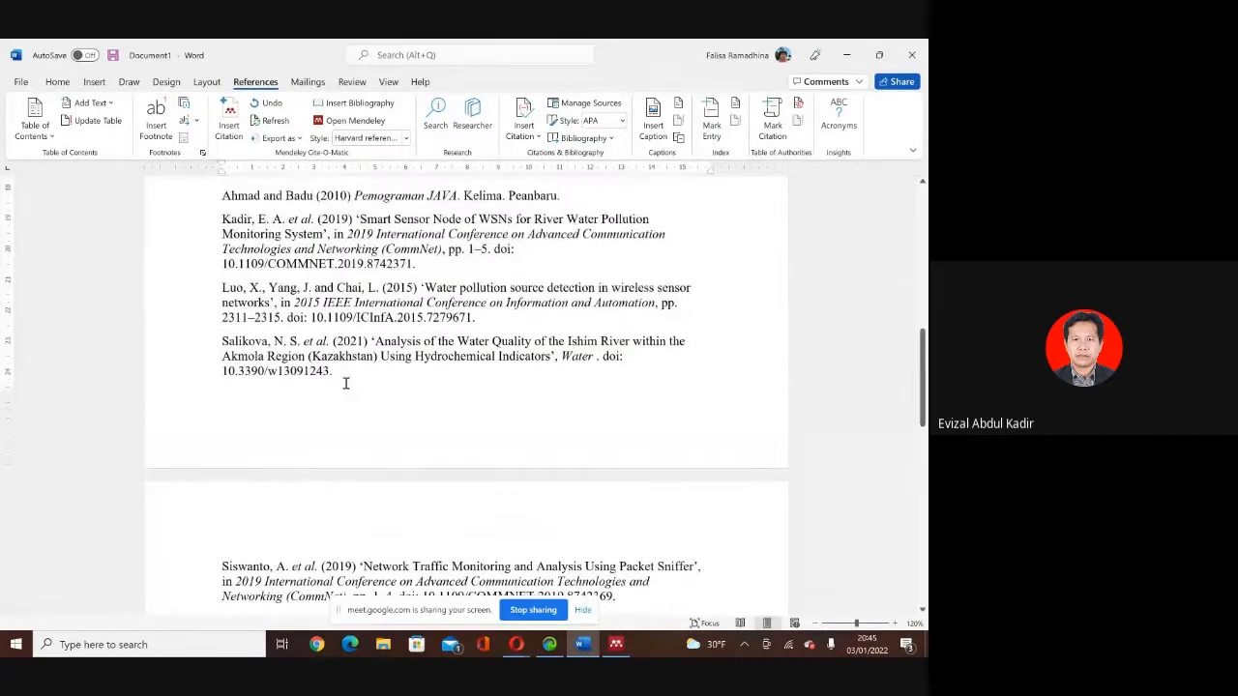
{"action": "scroll", "coordinate": [346, 383], "scroll_direction": "down", "scroll_amount": 4}
{"action": "scroll", "coordinate": [345, 383], "scroll_direction": "up", "scroll_amount": 2}
{"action": "scroll", "coordinate": [345, 383], "scroll_direction": "up", "scroll_amount": 7}
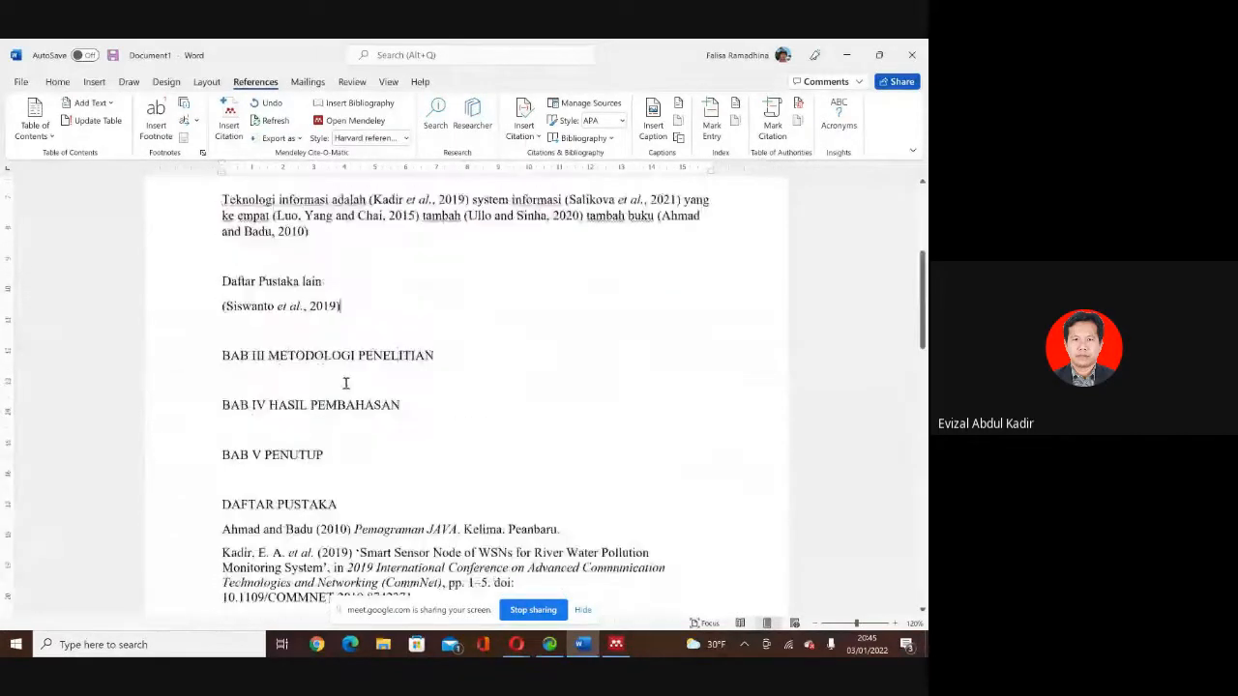
{"action": "scroll", "coordinate": [345, 383], "scroll_direction": "down", "scroll_amount": 1}
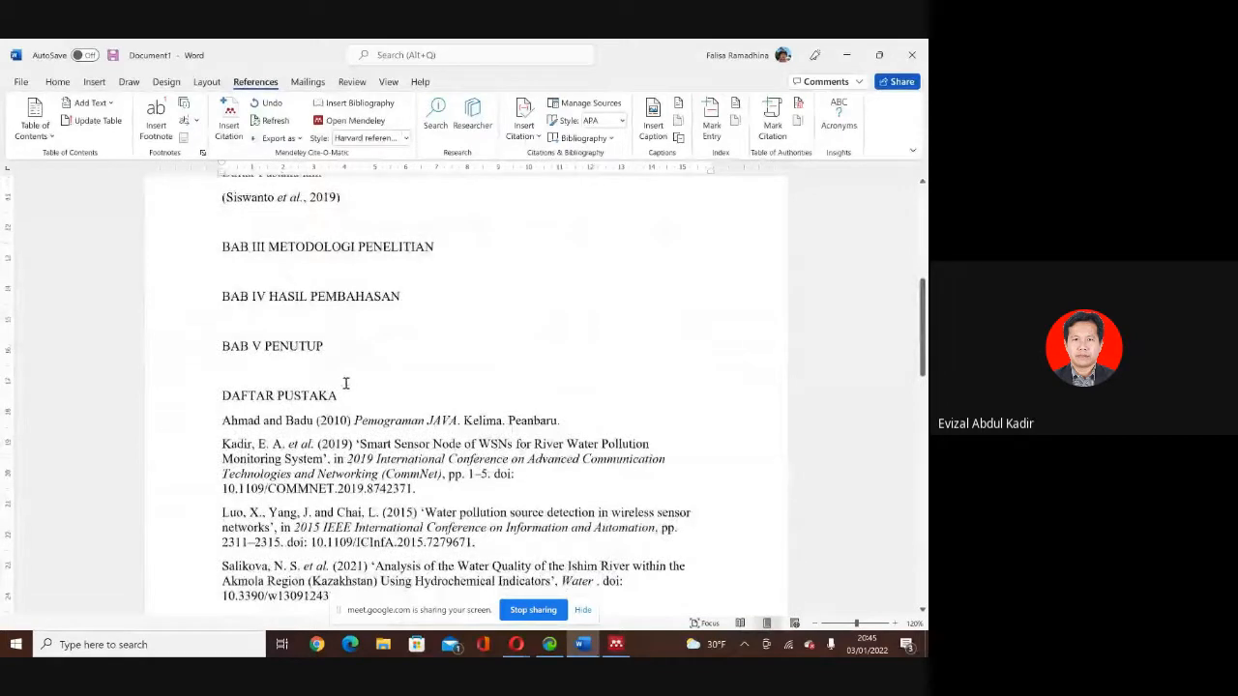
Switch to the IEEE Xplore paper page in Opera and close its citation dialog.
{"action": "key", "text": "super+Tab"}
{"action": "left_click", "coordinate": [576, 235]}
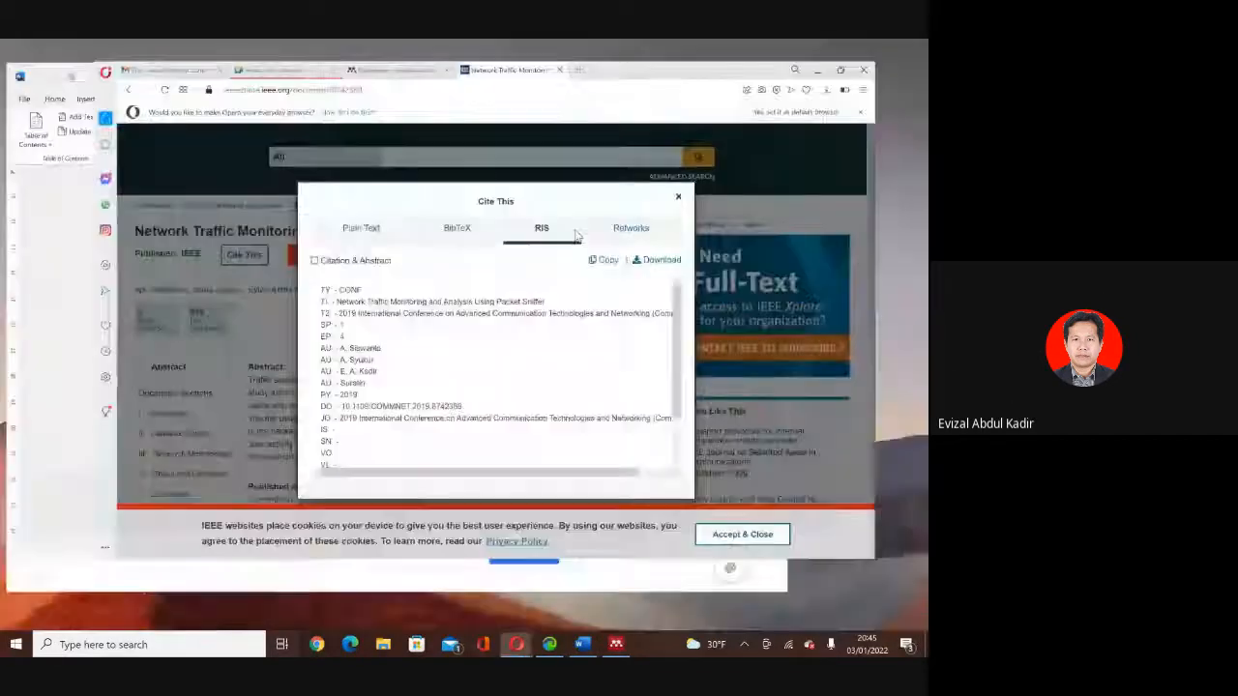
{"action": "left_click", "coordinate": [691, 200]}
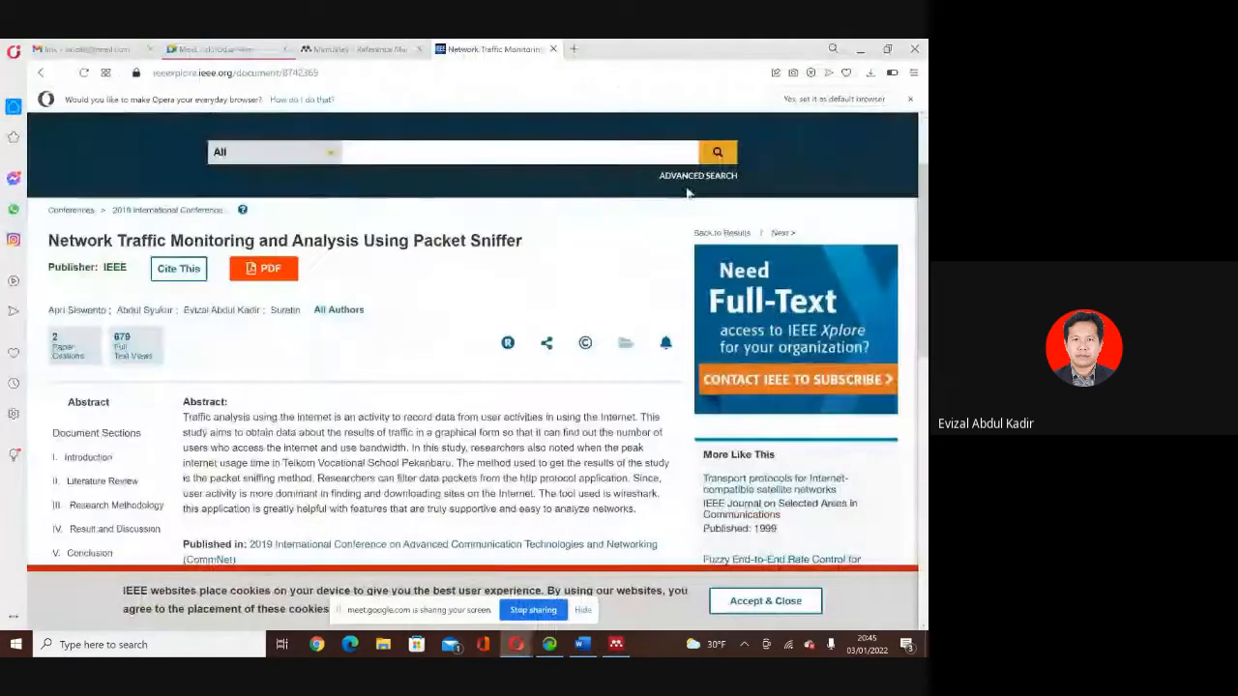
Search Google for "acm library" in a new browser tab and open the ACM Digital Library website.
{"action": "left_click", "coordinate": [574, 48]}
{"action": "type", "text": "go"}
{"action": "key", "text": "Return"}
{"action": "type", "text": "ACM "}
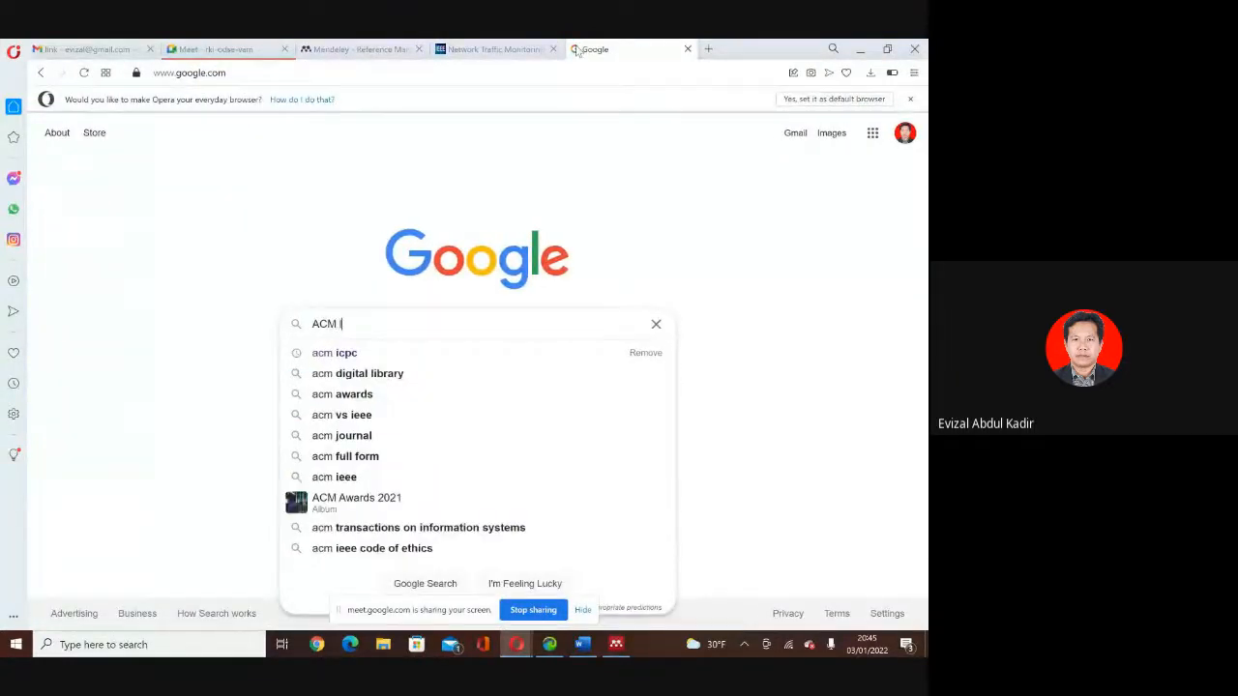
{"action": "type", "text": "li"}
{"action": "key", "text": "Down"}
{"action": "key", "text": "Return"}
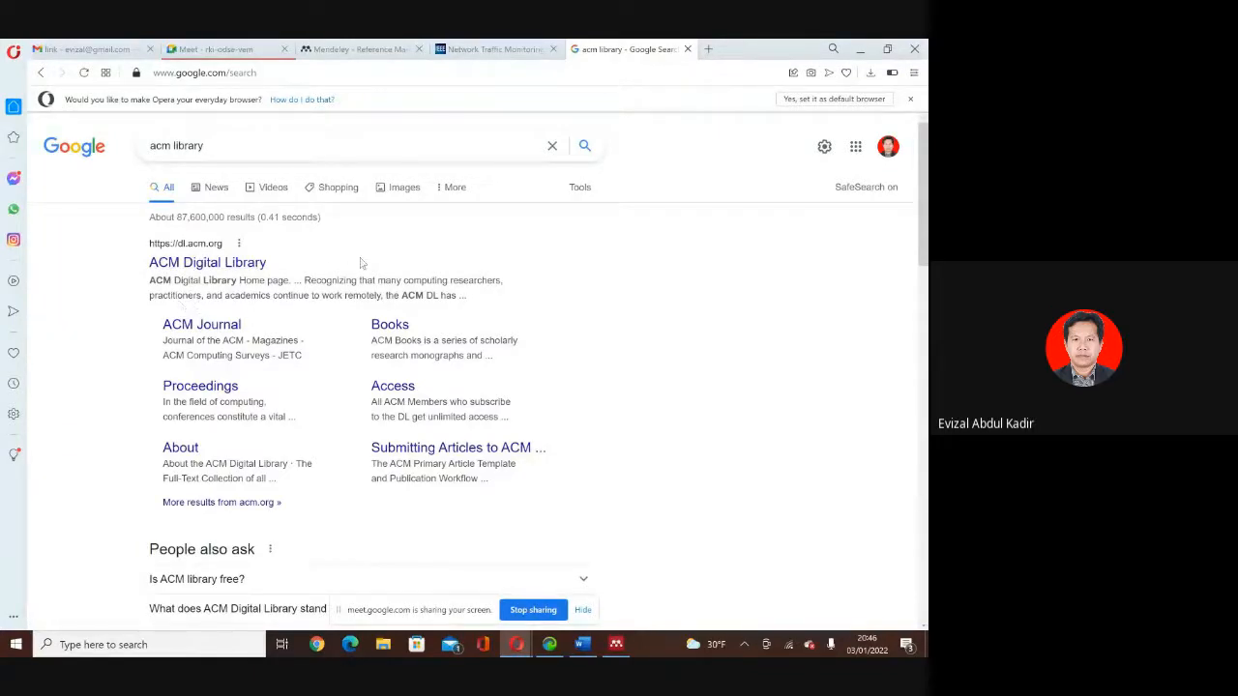
{"action": "left_click", "coordinate": [208, 270]}
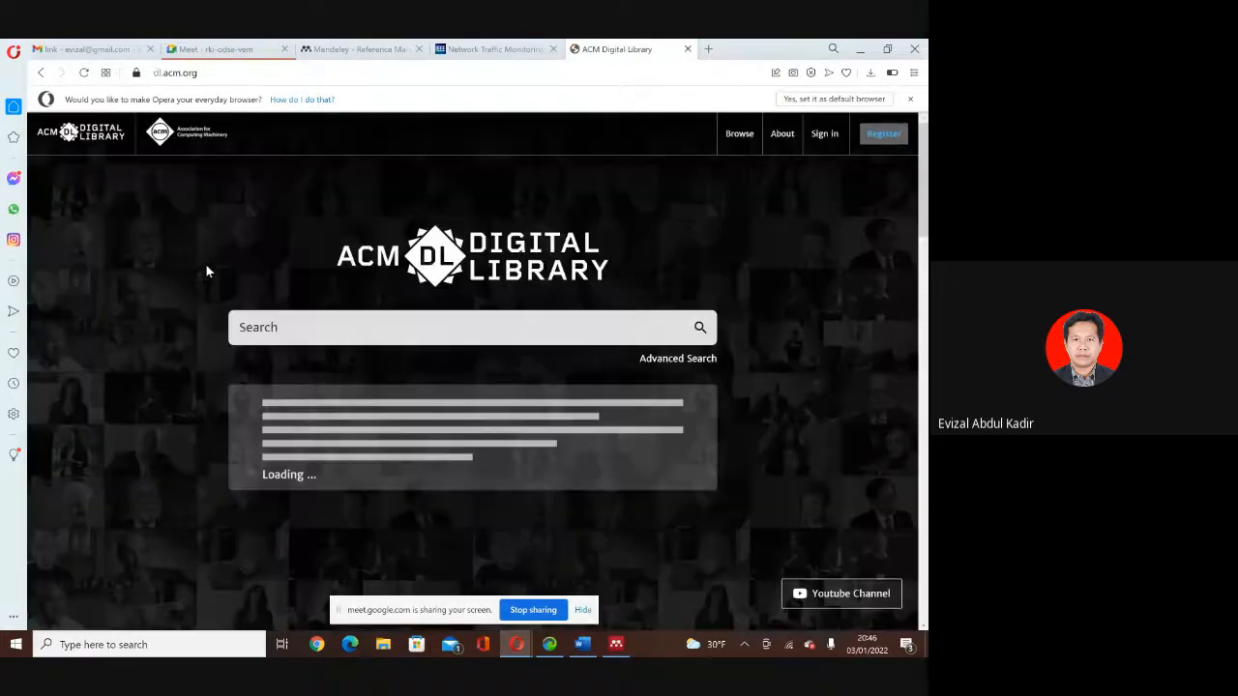
Search the ACM Digital Library for "python" and accept the site's cookie notice.
{"action": "left_click", "coordinate": [368, 327]}
{"action": "type", "text": "pt"}
{"action": "key", "text": "BackSpace"}
{"action": "type", "text": "ython"}
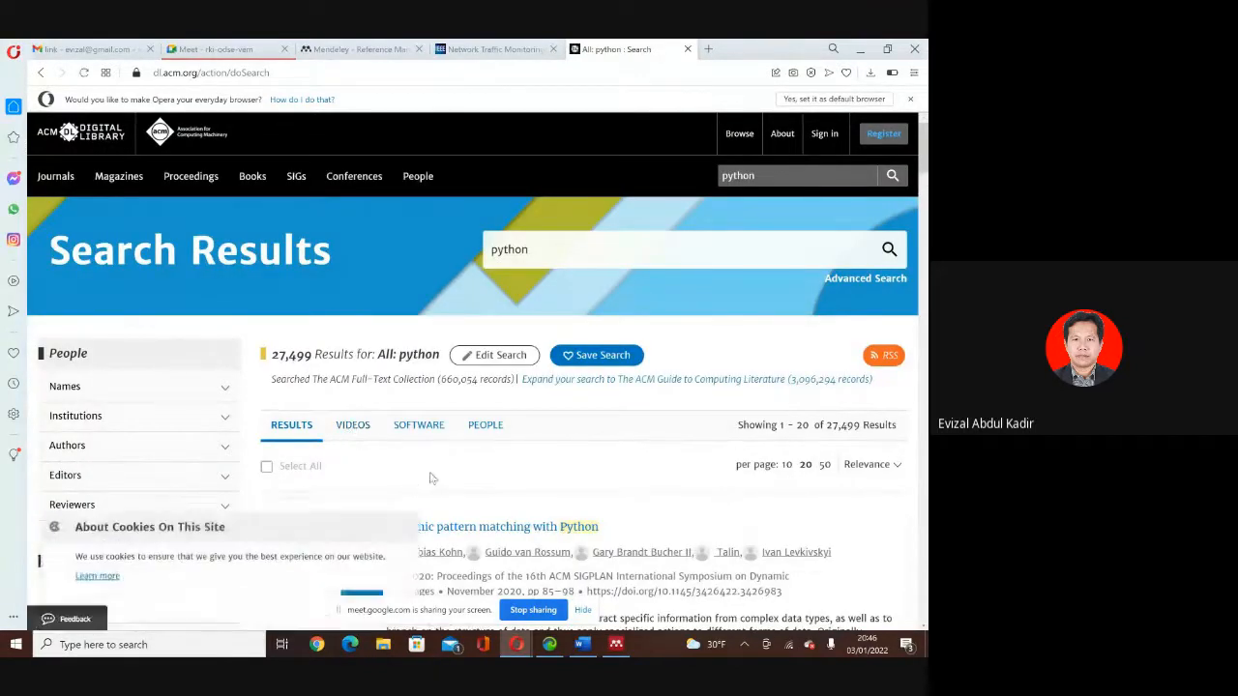
{"action": "scroll", "coordinate": [426, 474], "scroll_direction": "down", "scroll_amount": 2}
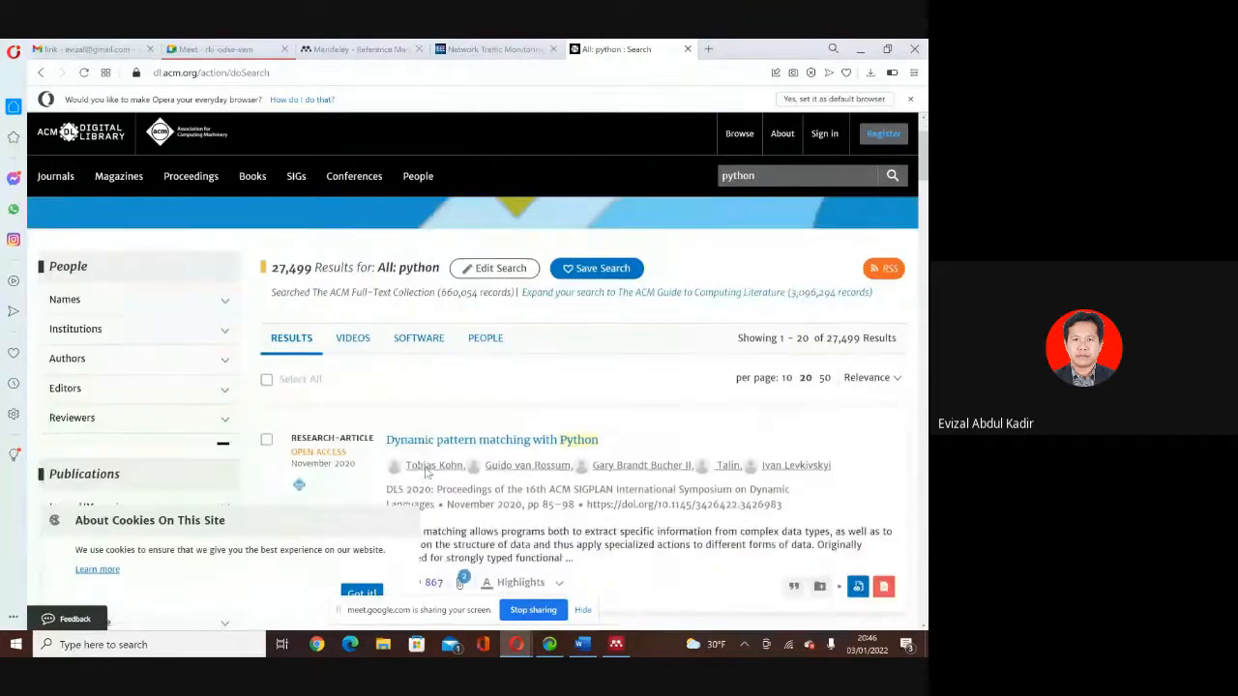
{"action": "left_click", "coordinate": [364, 594]}
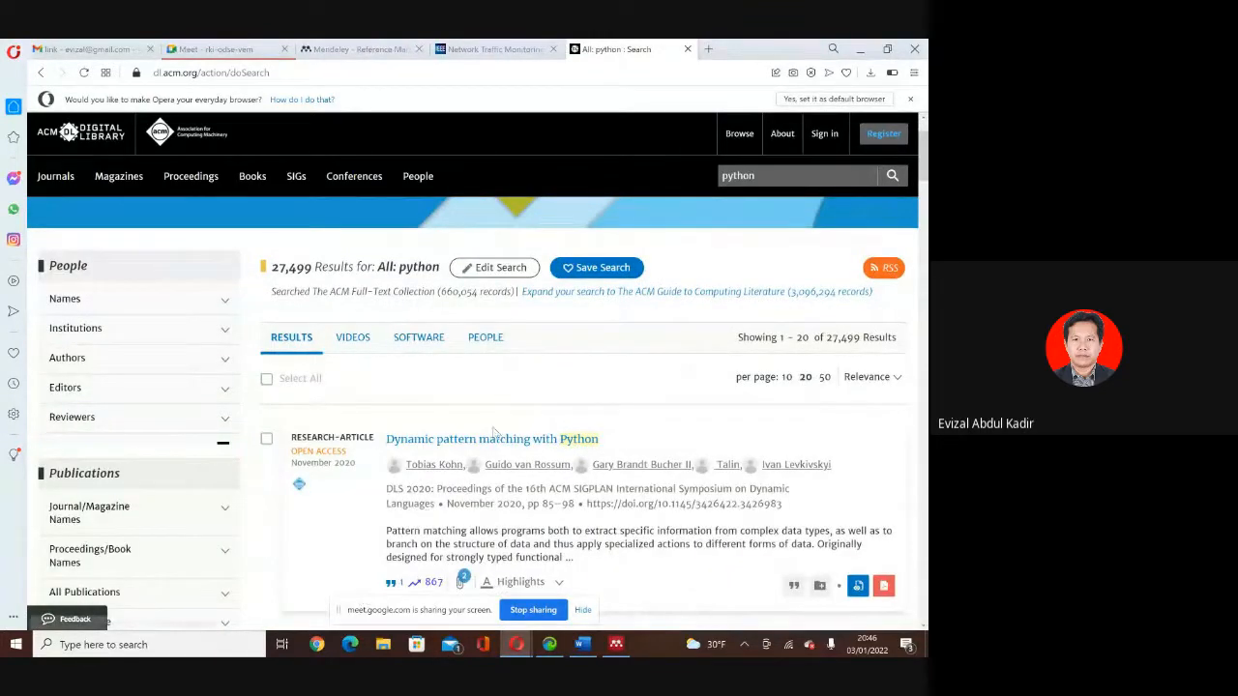
Open the article "Dynamic pattern matching with Python" from the search results and look over its publication details and abstract.
{"action": "scroll", "coordinate": [527, 381], "scroll_direction": "down", "scroll_amount": 1}
{"action": "scroll", "coordinate": [528, 381], "scroll_direction": "down", "scroll_amount": 1}
{"action": "scroll", "coordinate": [528, 381], "scroll_direction": "up", "scroll_amount": 1}
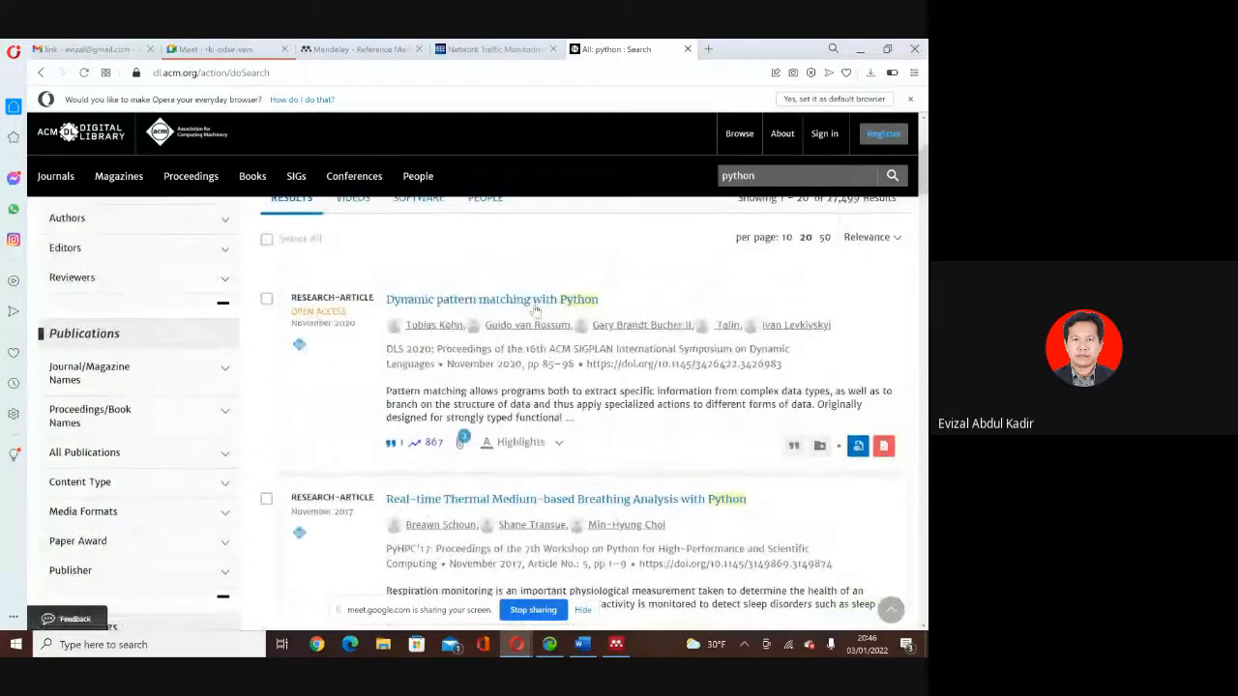
{"action": "left_click", "coordinate": [498, 302]}
{"action": "scroll", "coordinate": [465, 392], "scroll_direction": "down", "scroll_amount": 1}
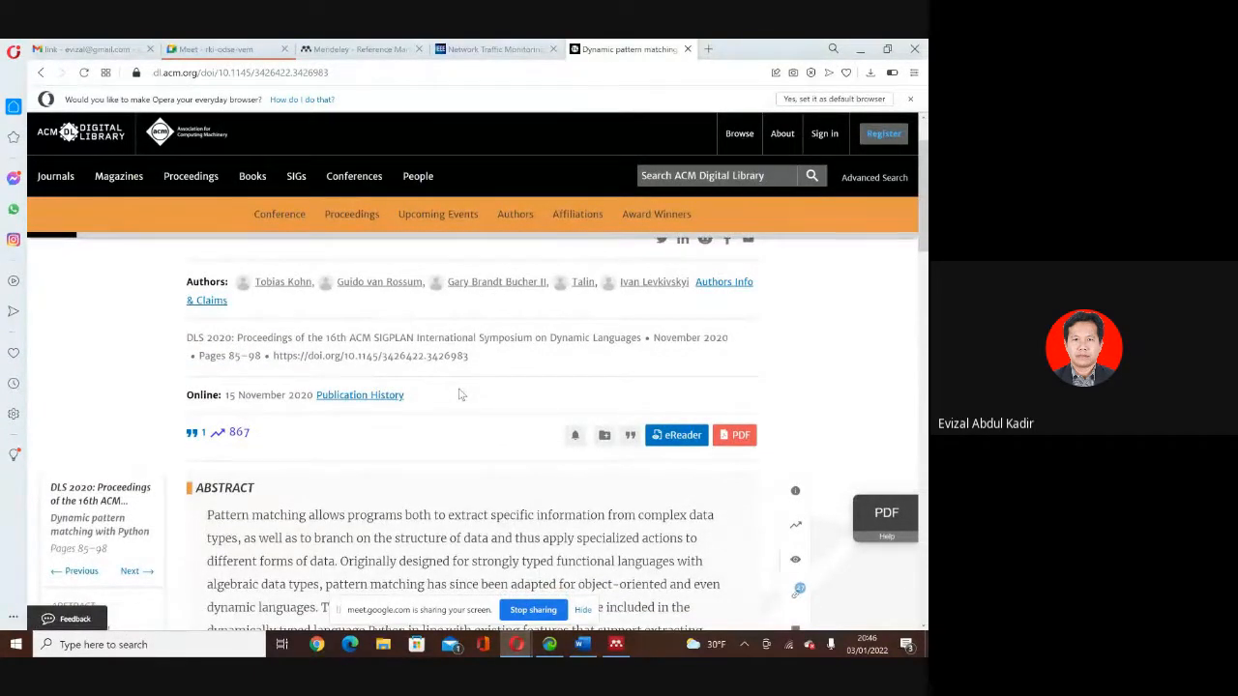
{"action": "scroll", "coordinate": [458, 396], "scroll_direction": "down", "scroll_amount": 1}
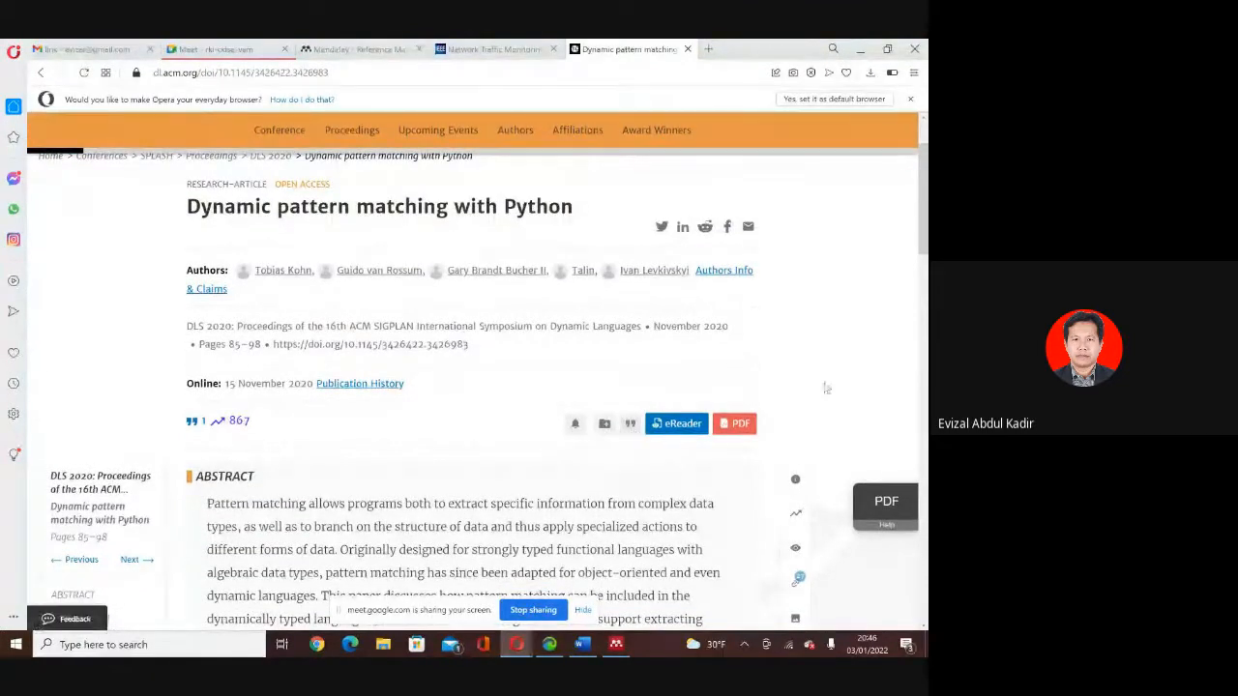
{"action": "scroll", "coordinate": [856, 358], "scroll_direction": "down", "scroll_amount": 1}
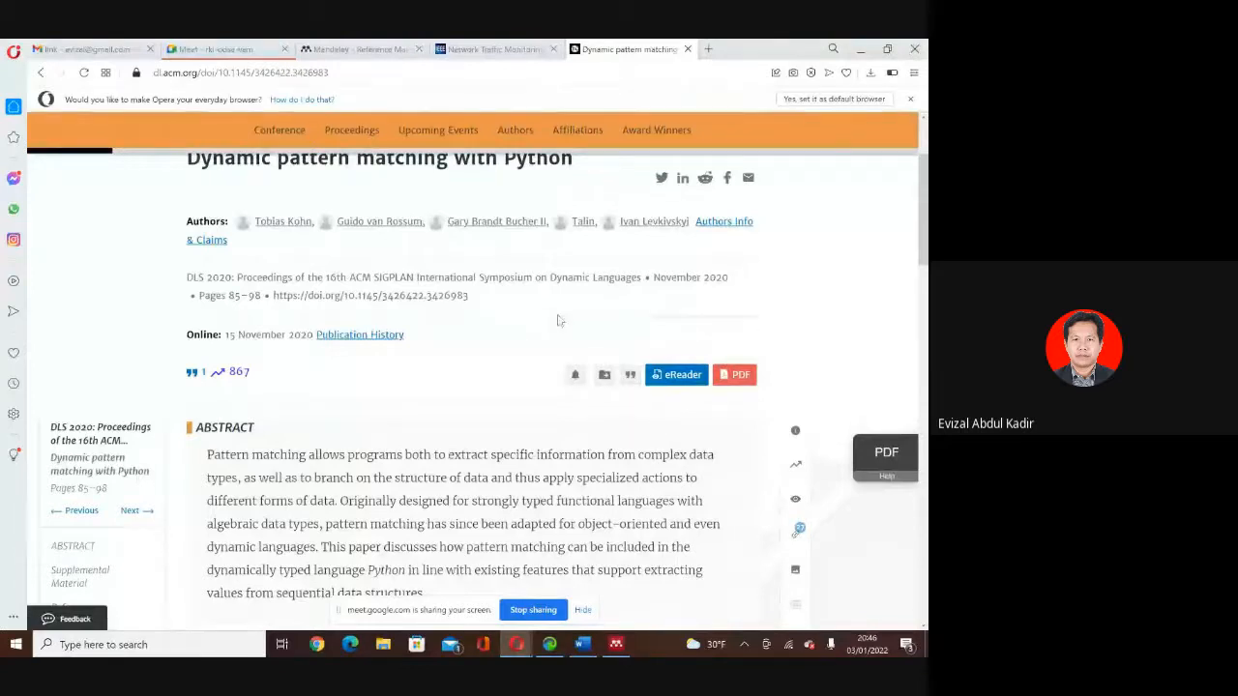
{"action": "scroll", "coordinate": [557, 320], "scroll_direction": "up", "scroll_amount": 1}
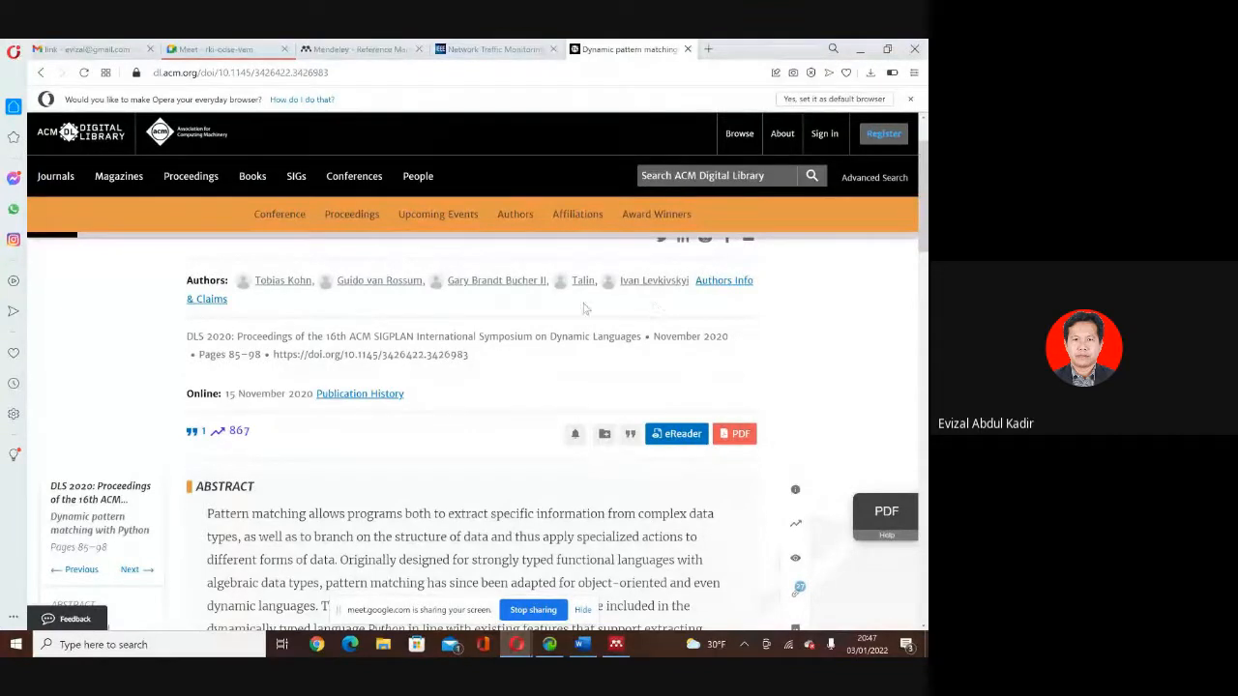
Preview the article's citation in the EndNote and ACM Ref formats, download it in EndNote format and close the export dialog.
{"action": "left_click", "coordinate": [629, 434]}
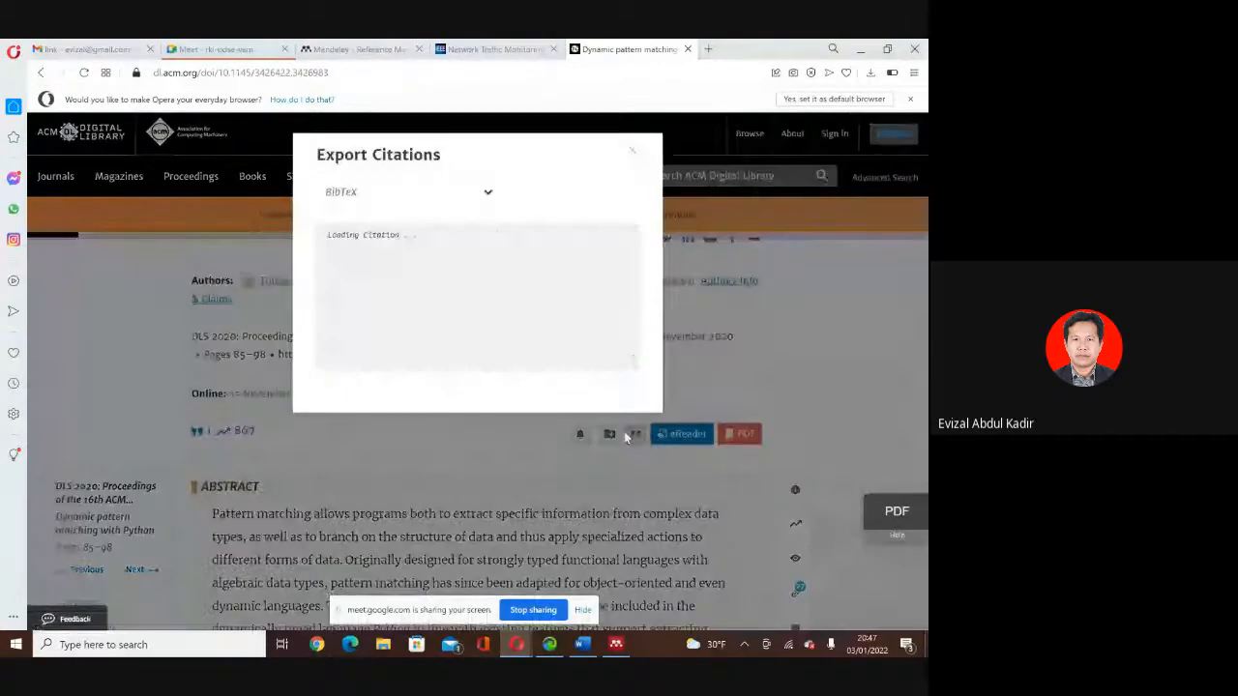
{"action": "left_click", "coordinate": [487, 194]}
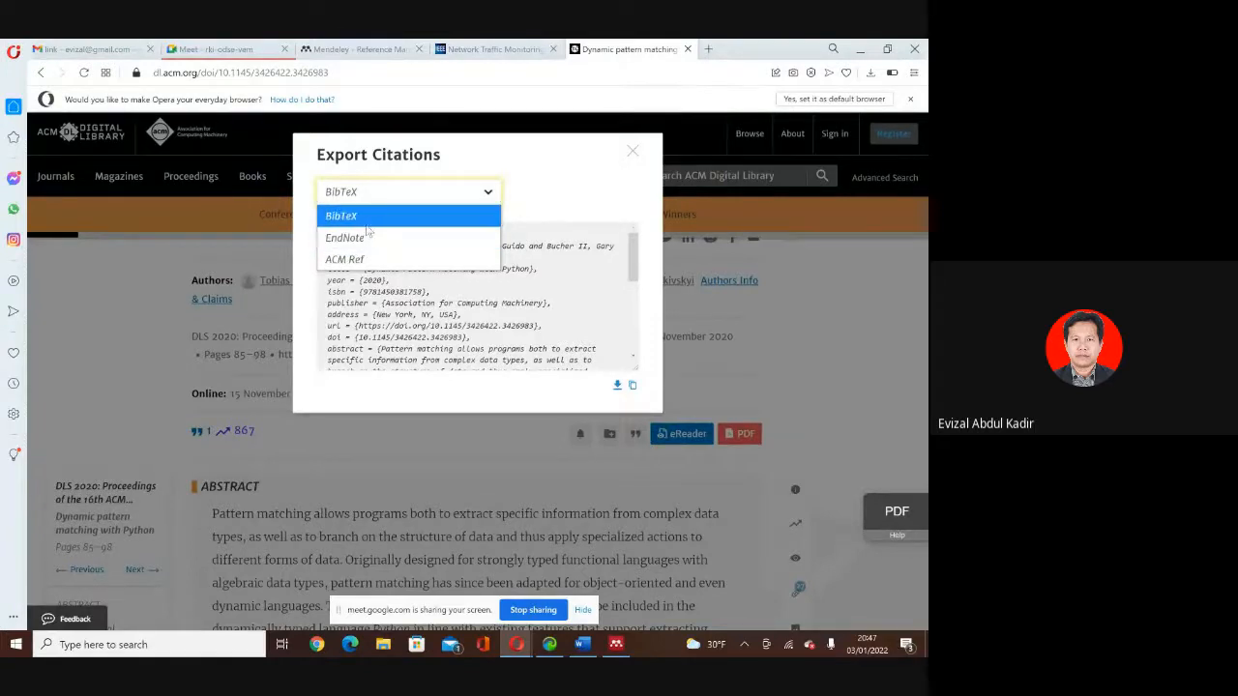
{"action": "left_click", "coordinate": [401, 239]}
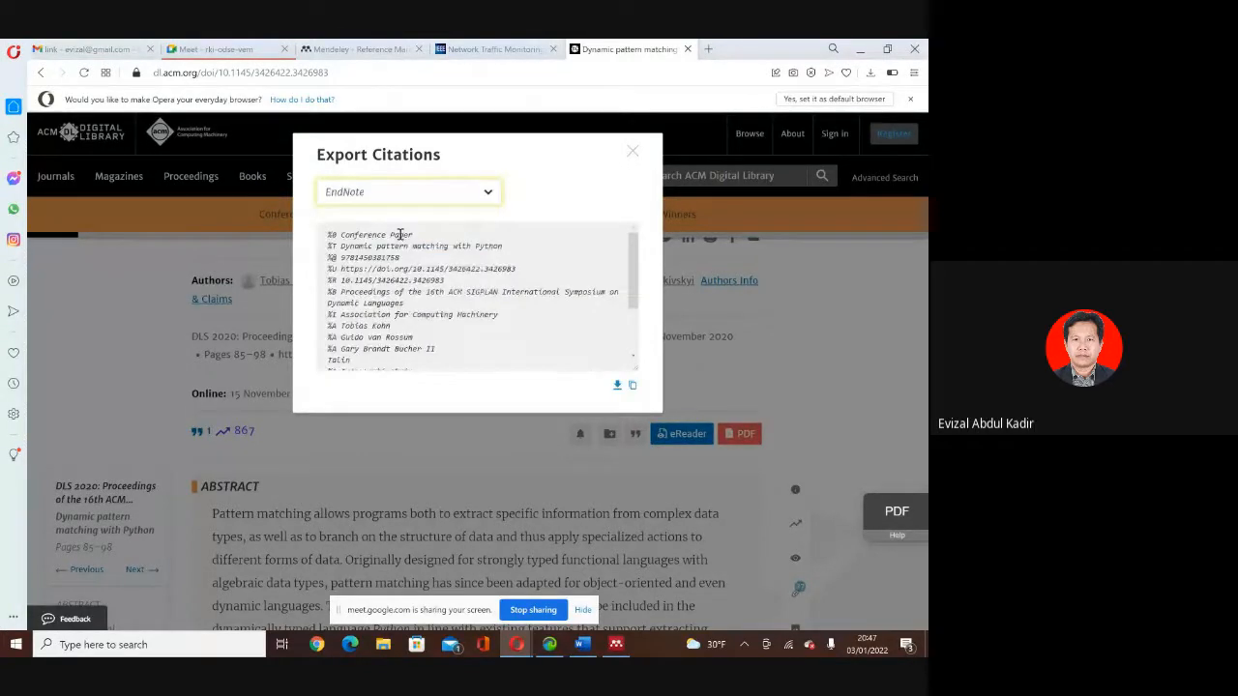
{"action": "left_click", "coordinate": [491, 197]}
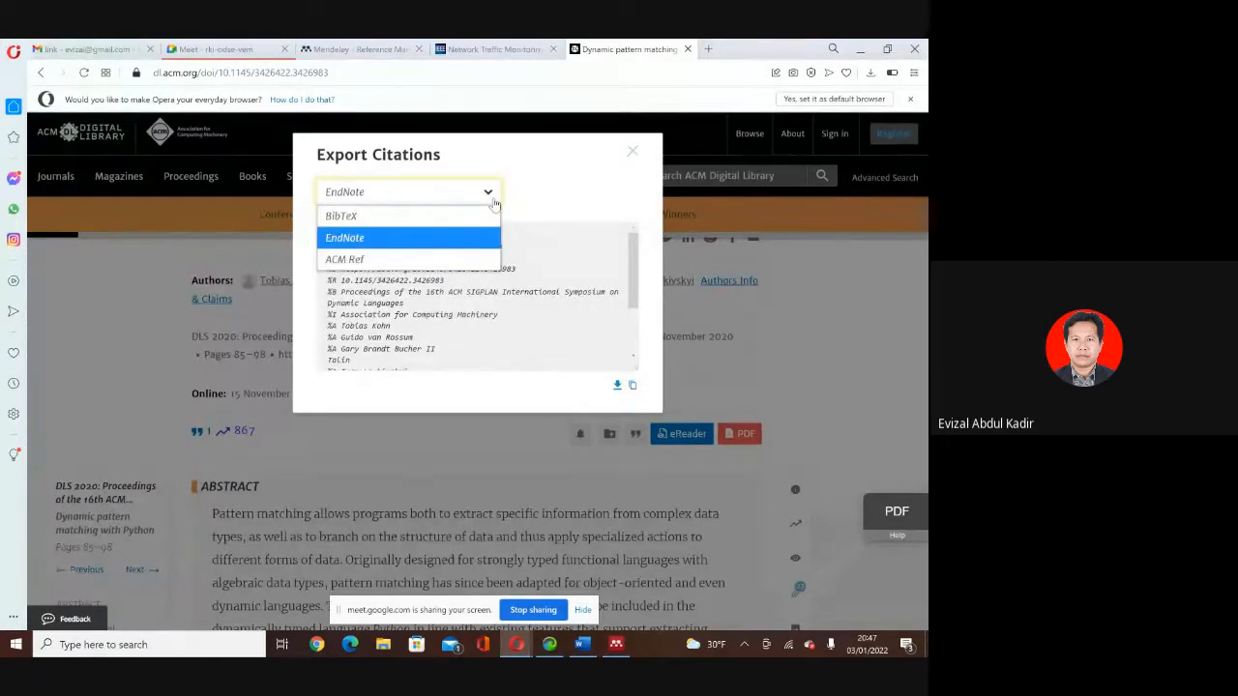
{"action": "left_click", "coordinate": [406, 261]}
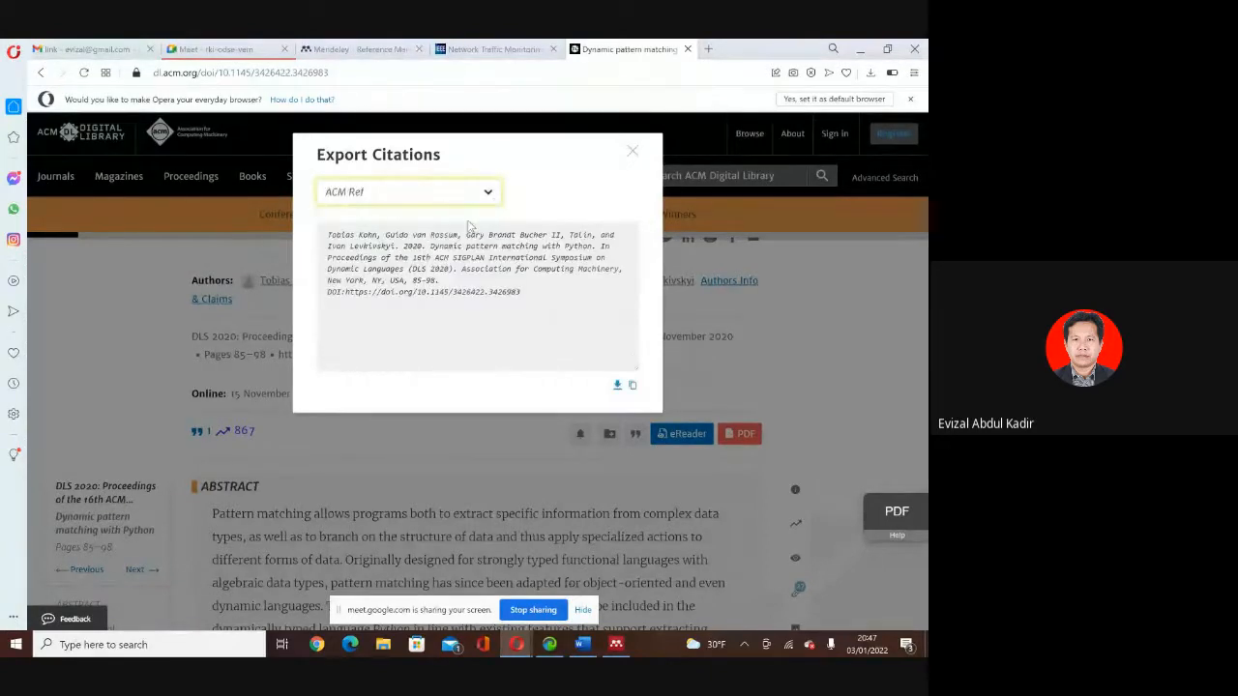
{"action": "left_click", "coordinate": [486, 192]}
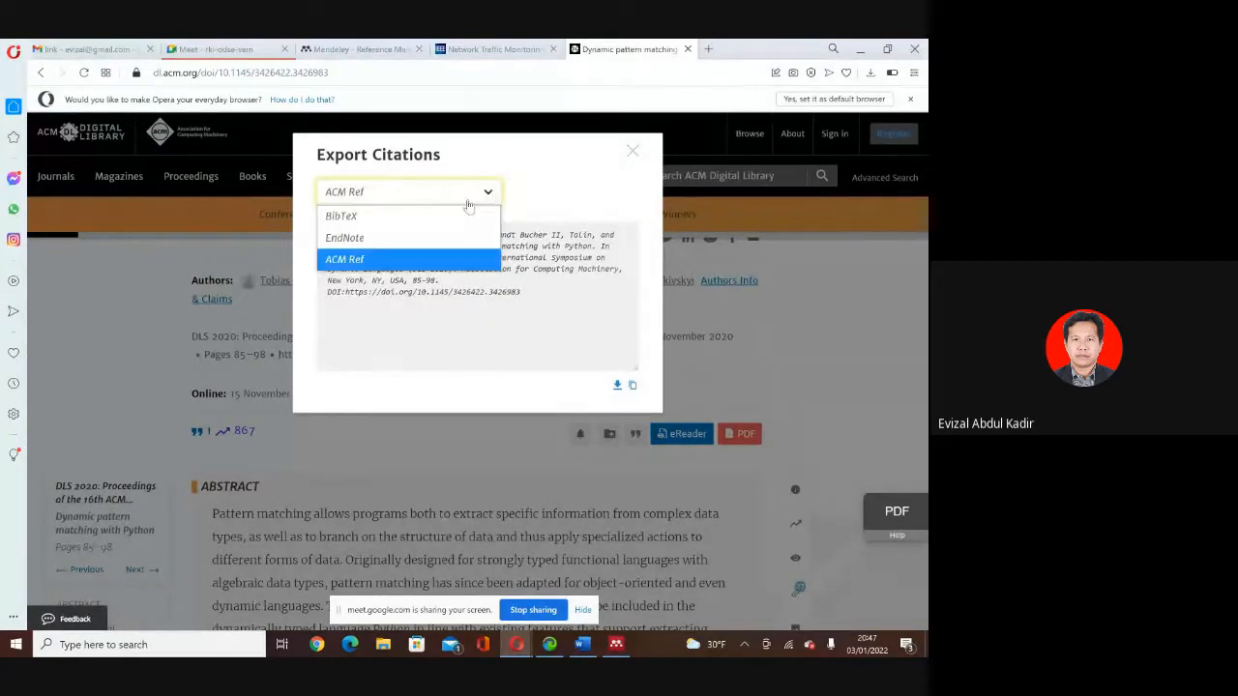
{"action": "left_click", "coordinate": [420, 237]}
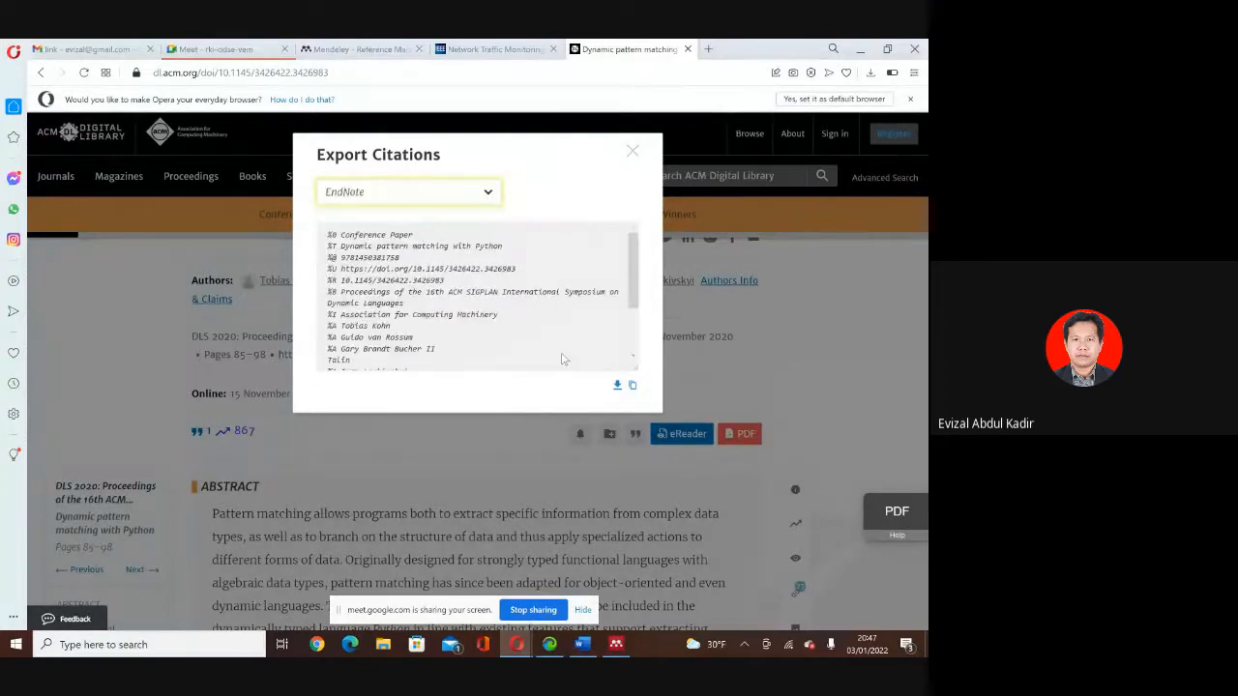
{"action": "left_click", "coordinate": [617, 385]}
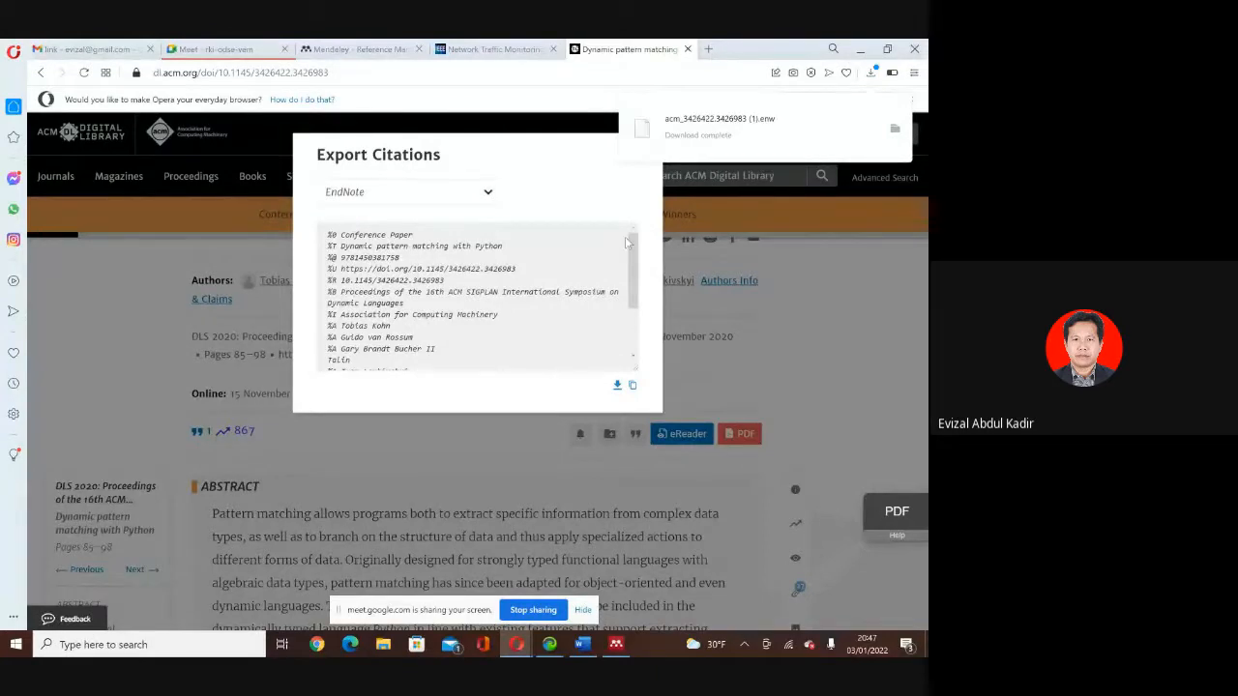
{"action": "left_click", "coordinate": [808, 365]}
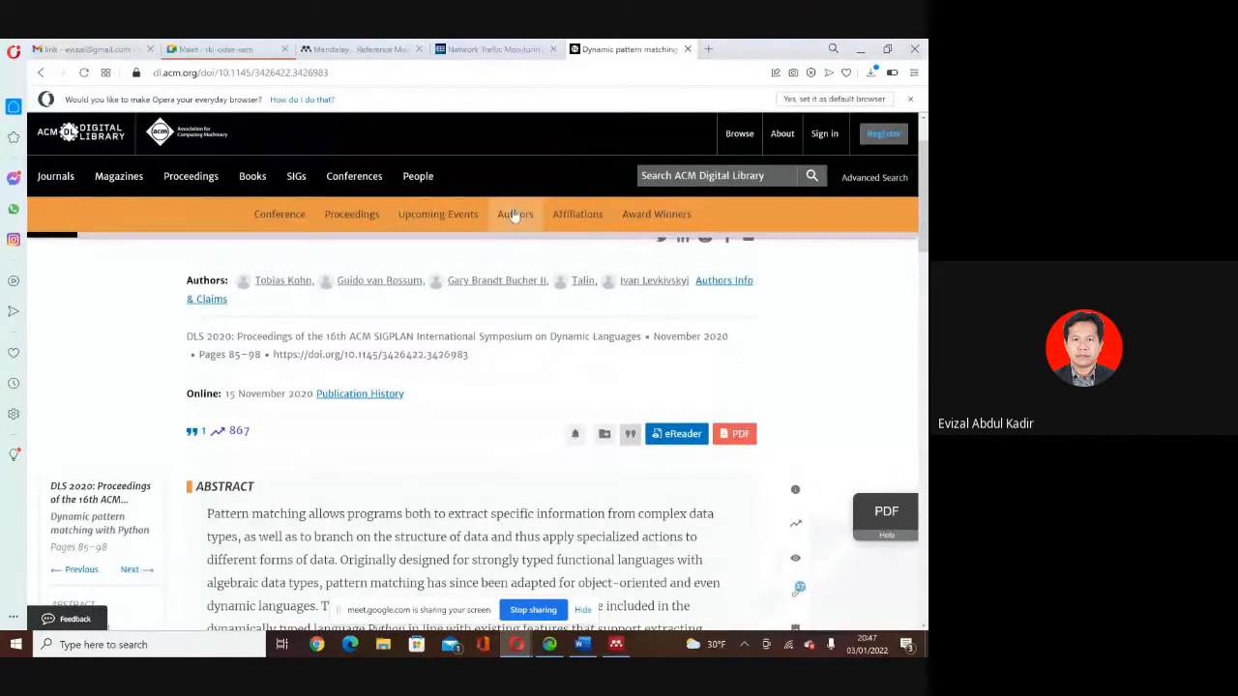
Switch to the Word document and review the in-text citations under BAB II and the headings down to DAFTAR PUSTAKA.
{"action": "left_click", "coordinate": [357, 50]}
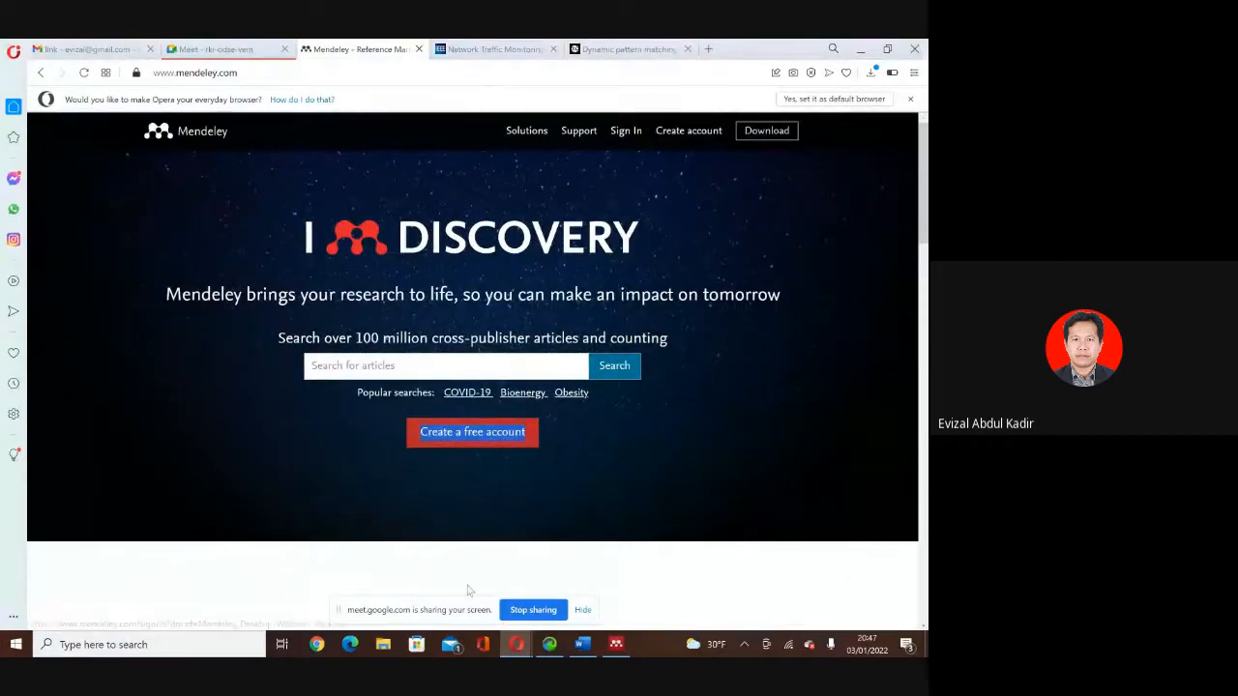
{"action": "left_click", "coordinate": [582, 646]}
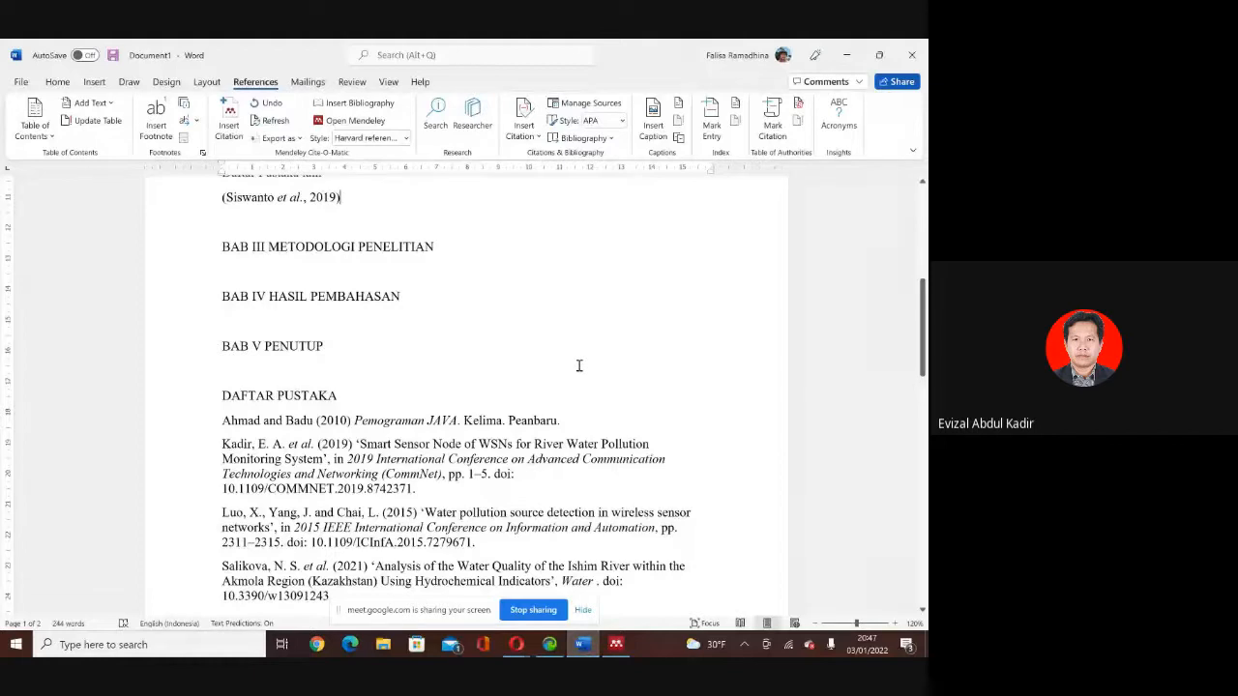
{"action": "scroll", "coordinate": [571, 358], "scroll_direction": "up", "scroll_amount": 3}
{"action": "scroll", "coordinate": [572, 355], "scroll_direction": "up", "scroll_amount": 5}
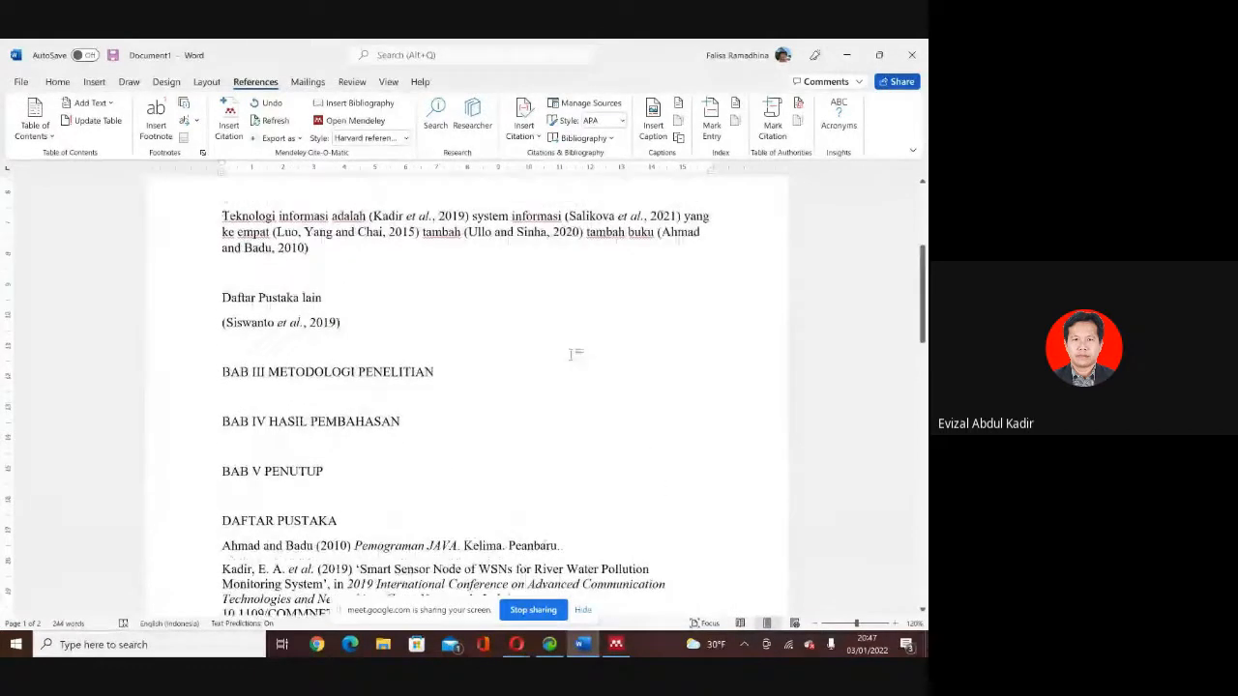
{"action": "scroll", "coordinate": [571, 355], "scroll_direction": "down", "scroll_amount": 3}
{"action": "scroll", "coordinate": [571, 355], "scroll_direction": "down", "scroll_amount": 2}
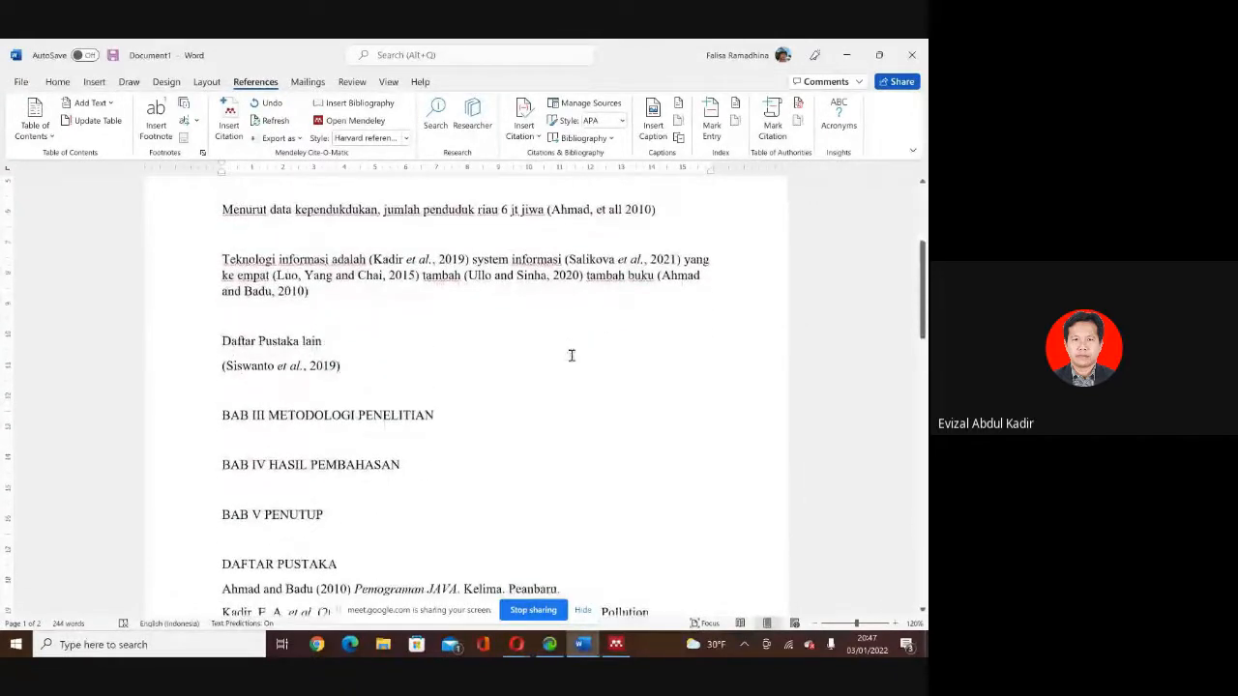
{"action": "scroll", "coordinate": [572, 355], "scroll_direction": "down", "scroll_amount": 1}
{"action": "scroll", "coordinate": [572, 355], "scroll_direction": "up", "scroll_amount": 2}
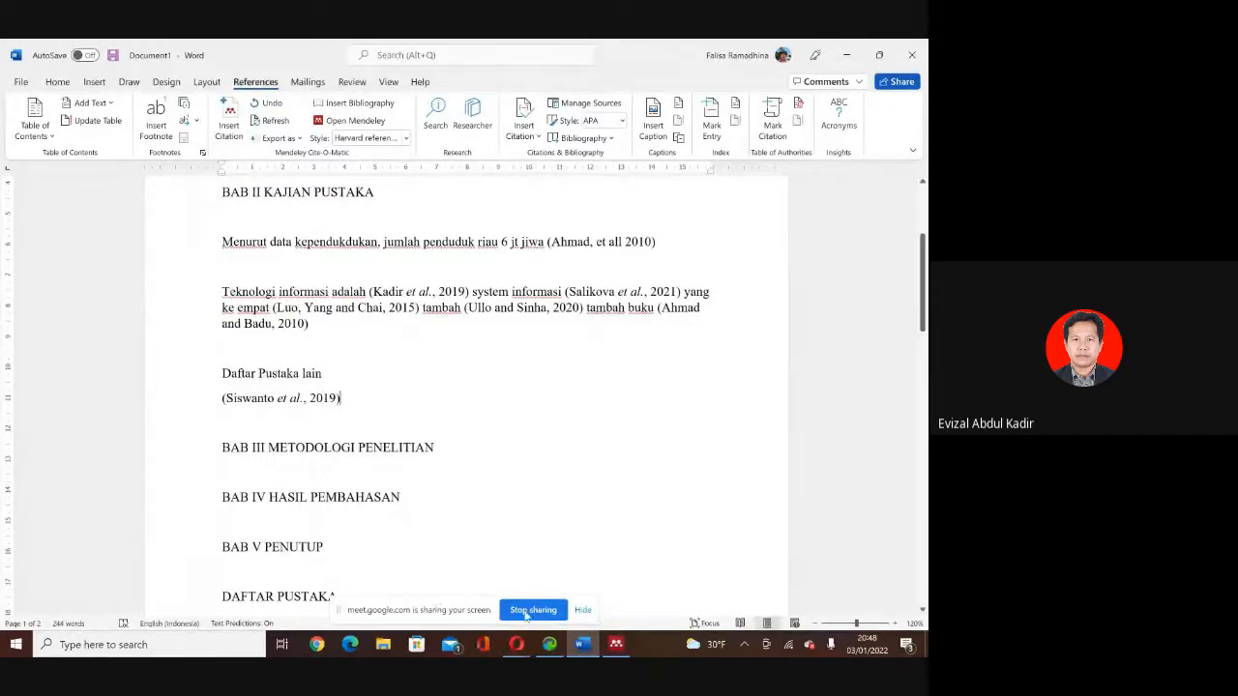
Stop sharing the screen in the Google Meet call.
{"action": "mouse_move", "coordinate": [521, 651]}
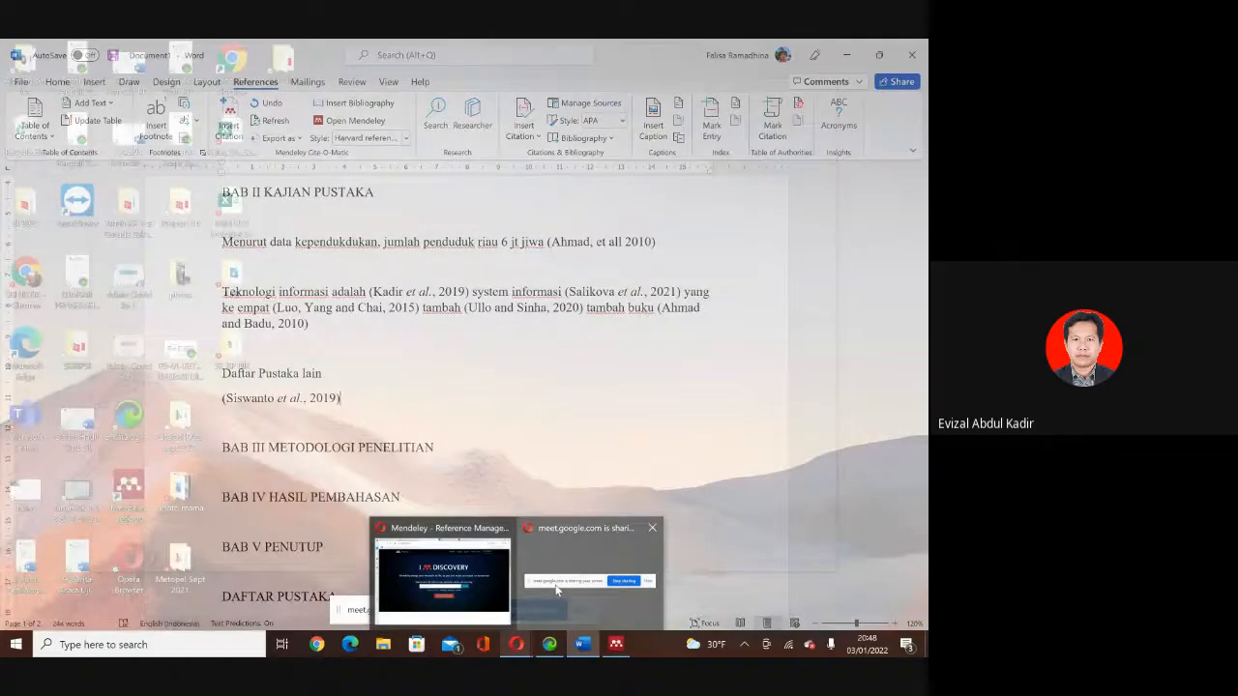
{"action": "left_click", "coordinate": [558, 590]}
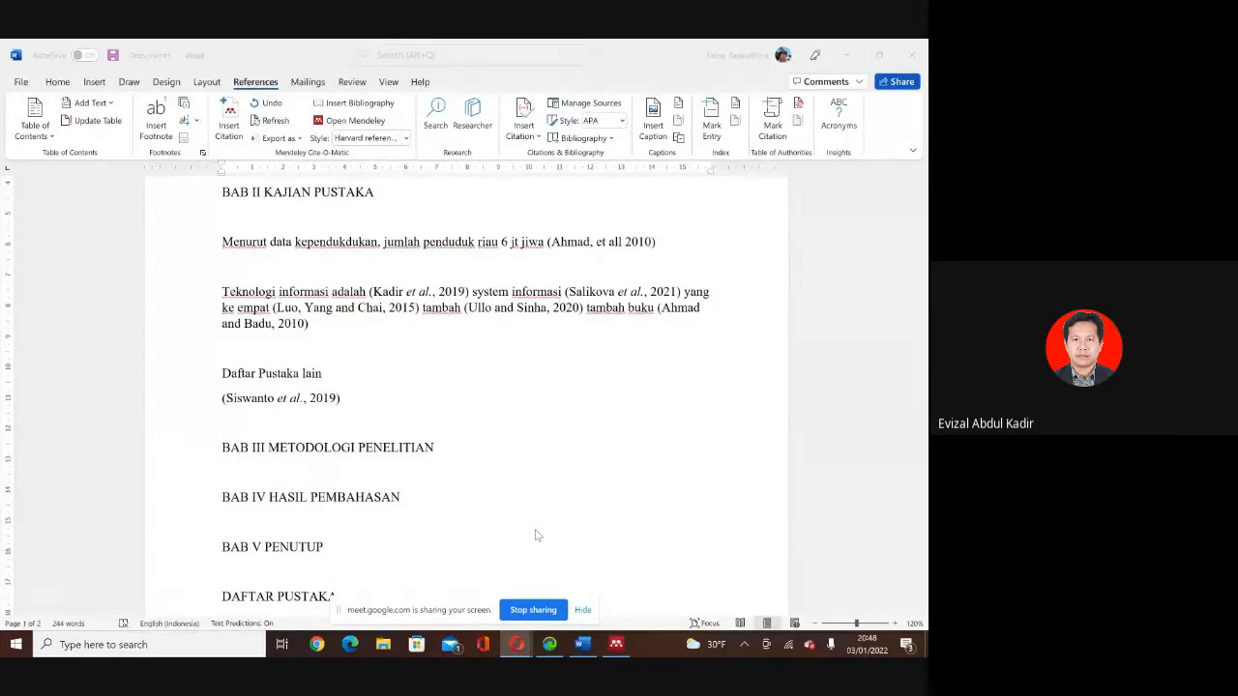
{"action": "left_click", "coordinate": [525, 613]}
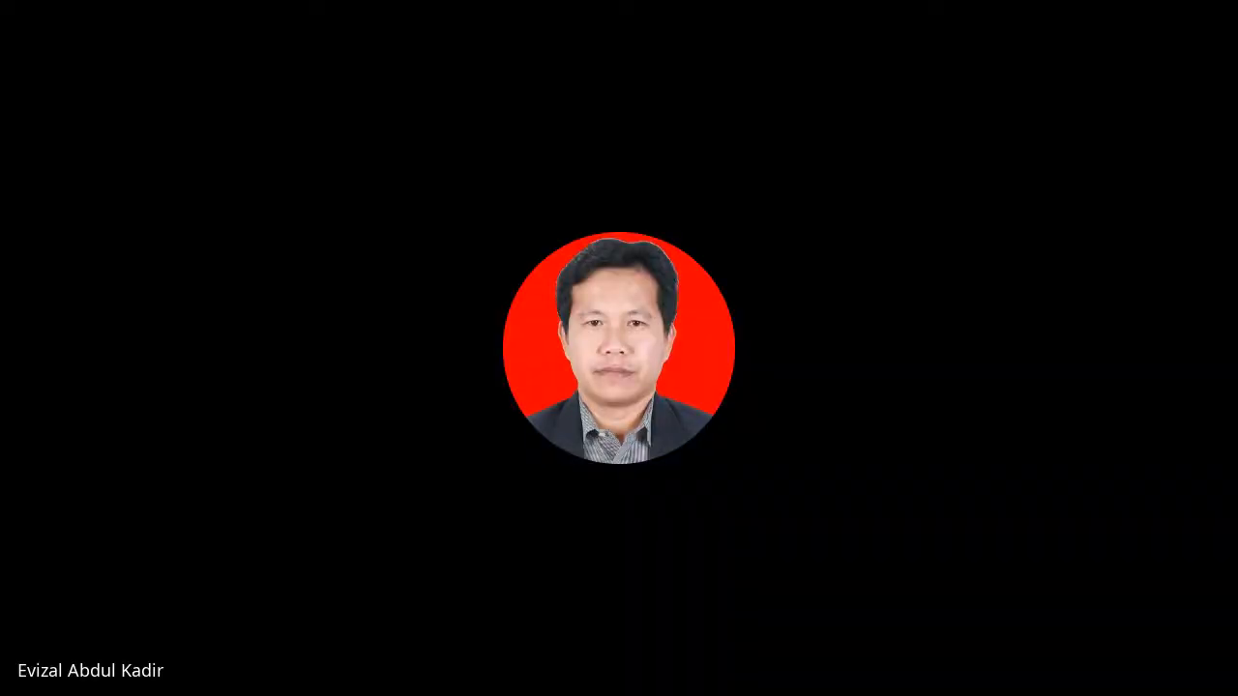
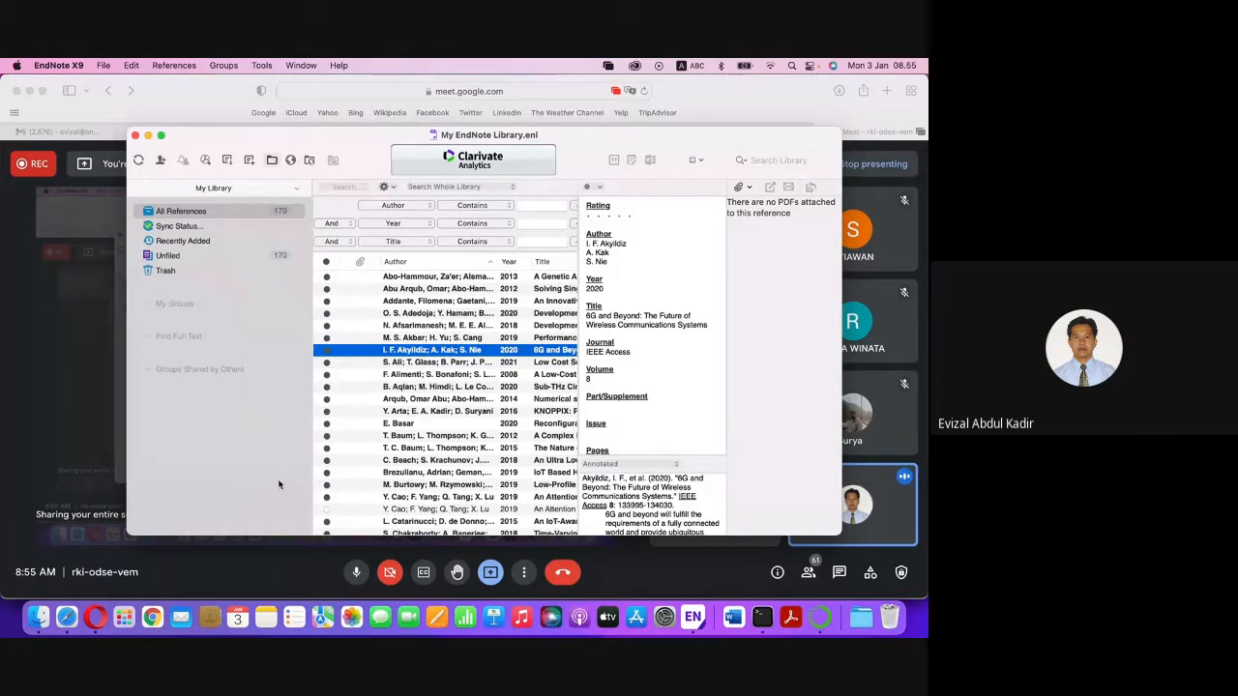
Open the Sound settings in the Mac's System Preferences and close the window.
{"action": "left_click", "coordinate": [16, 65]}
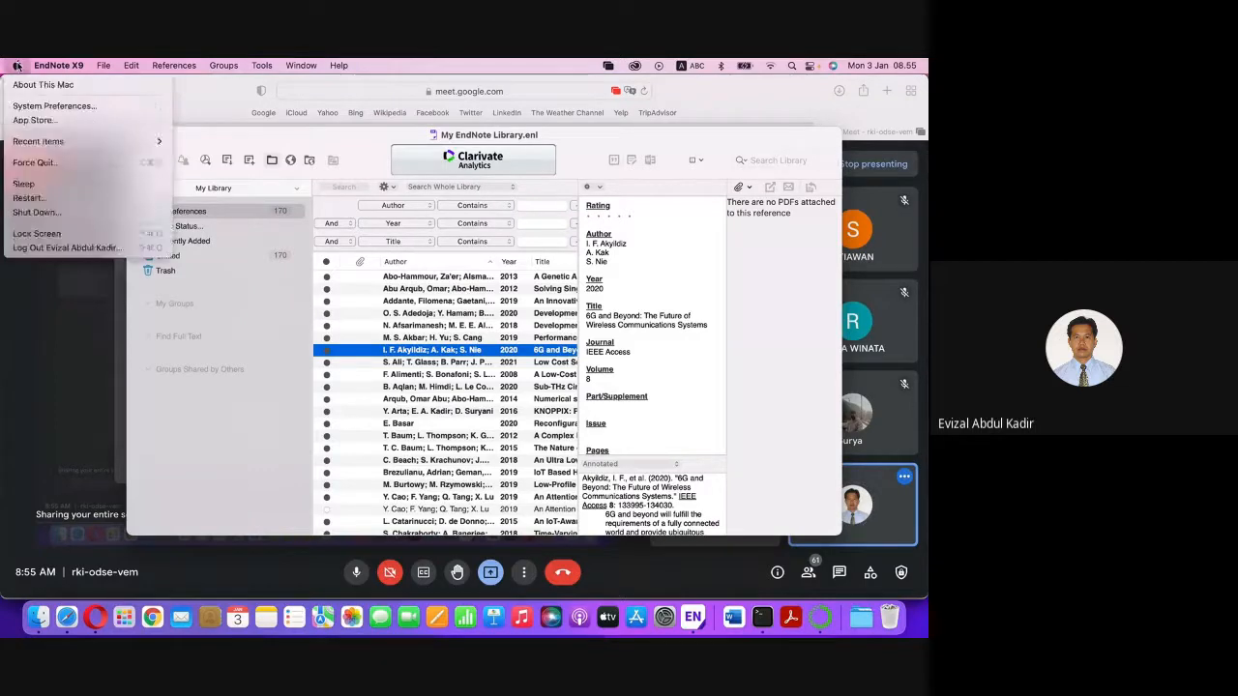
{"action": "left_click", "coordinate": [48, 105]}
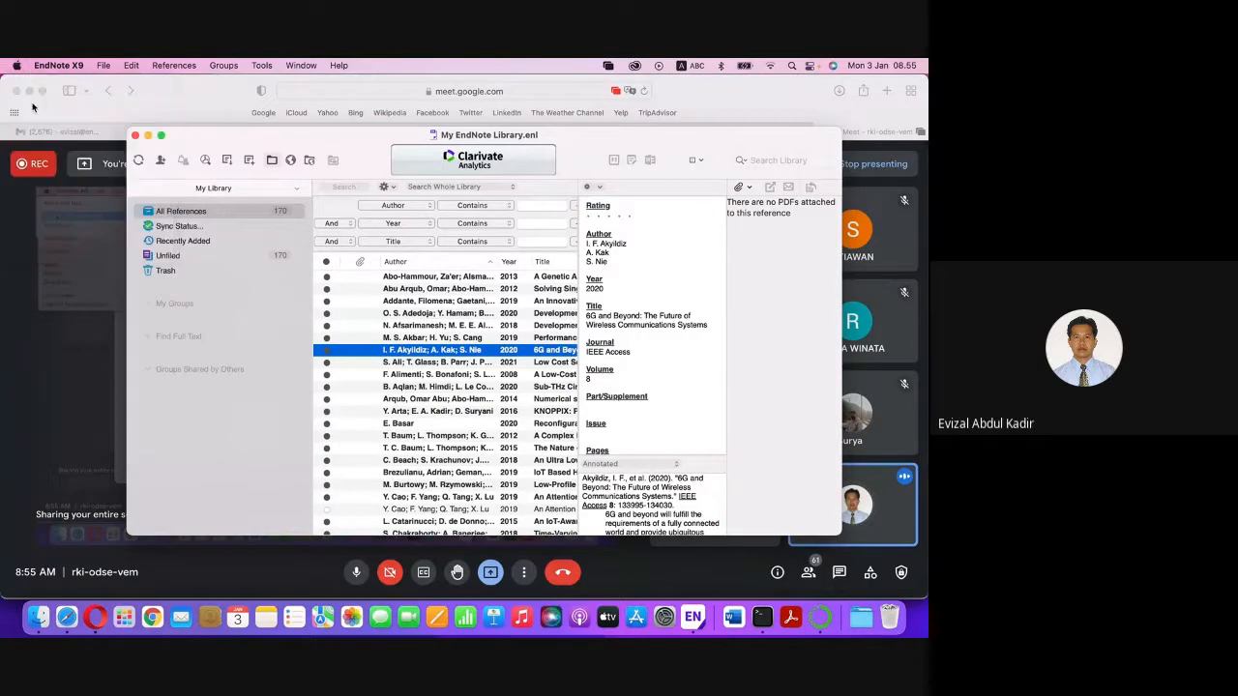
{"action": "left_click", "coordinate": [435, 344]}
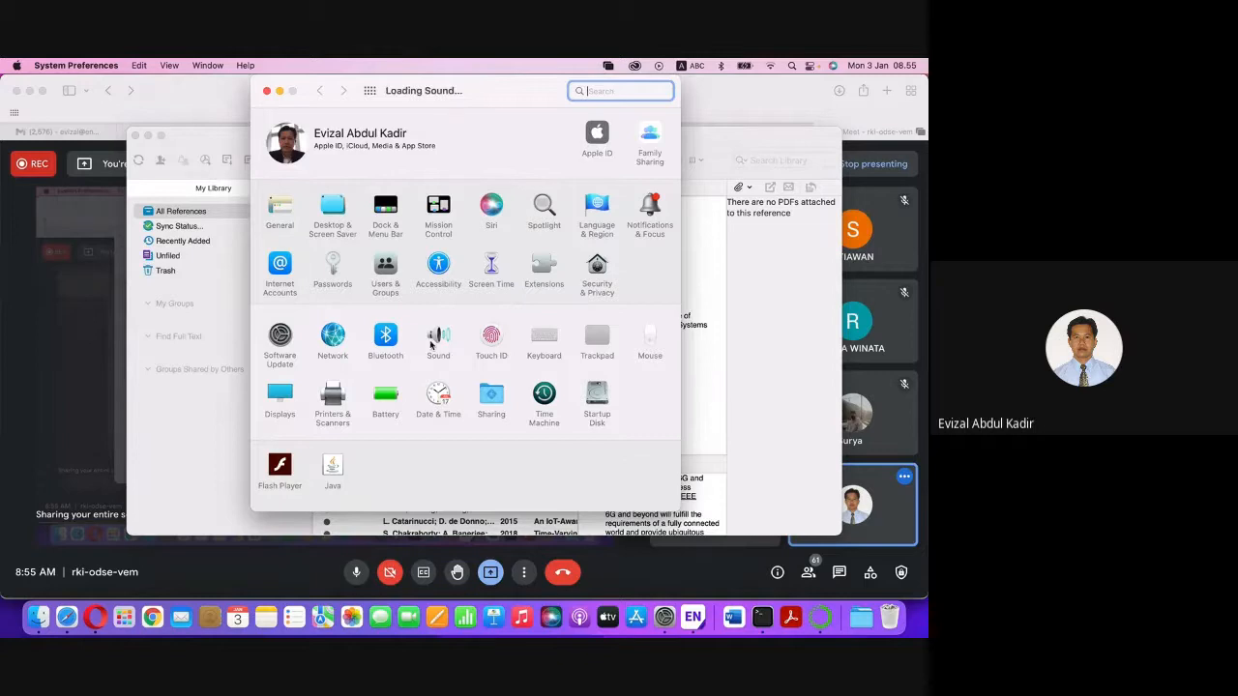
{"action": "left_click", "coordinate": [266, 91]}
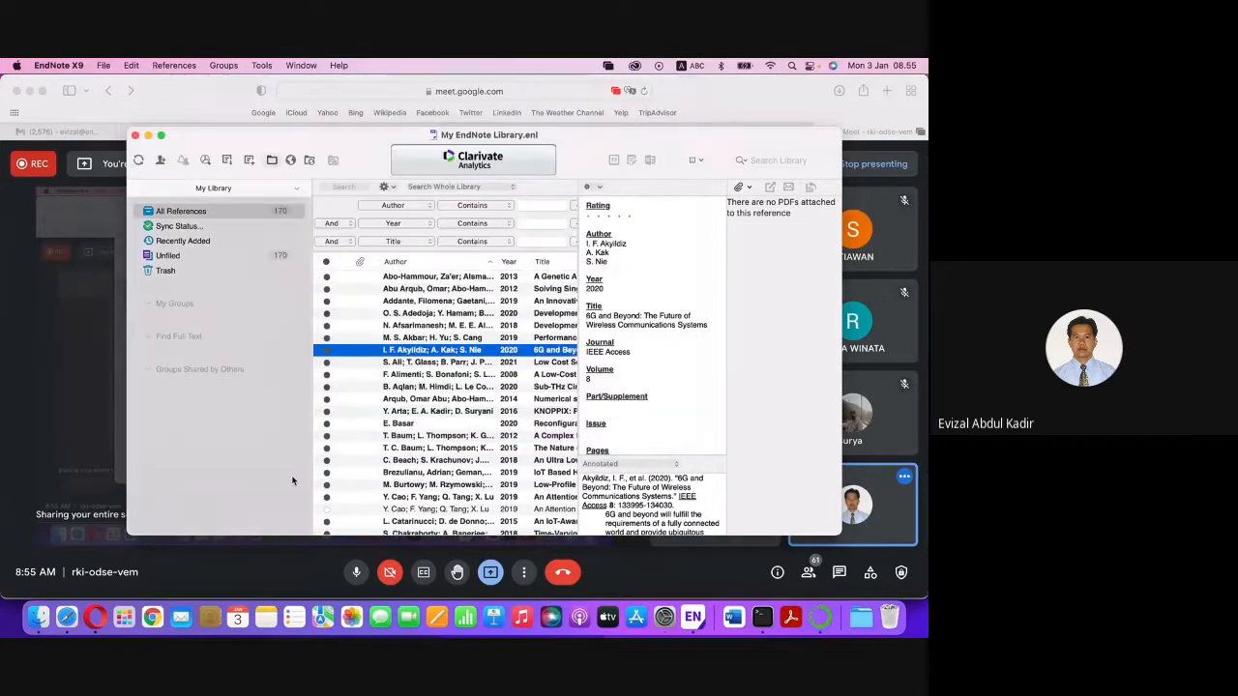
Switch to Word, create a new blank document, and look at the EndNote X9 library before returning to the document.
{"action": "left_click", "coordinate": [286, 571]}
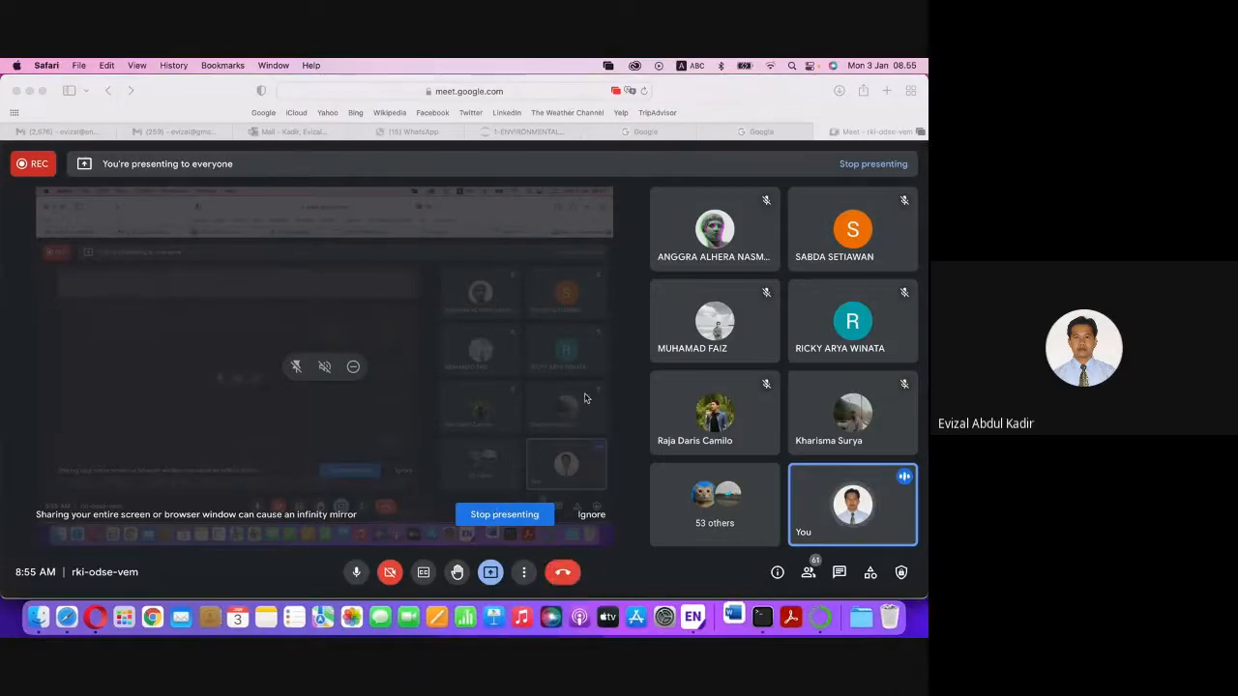
{"action": "left_click", "coordinate": [693, 617]}
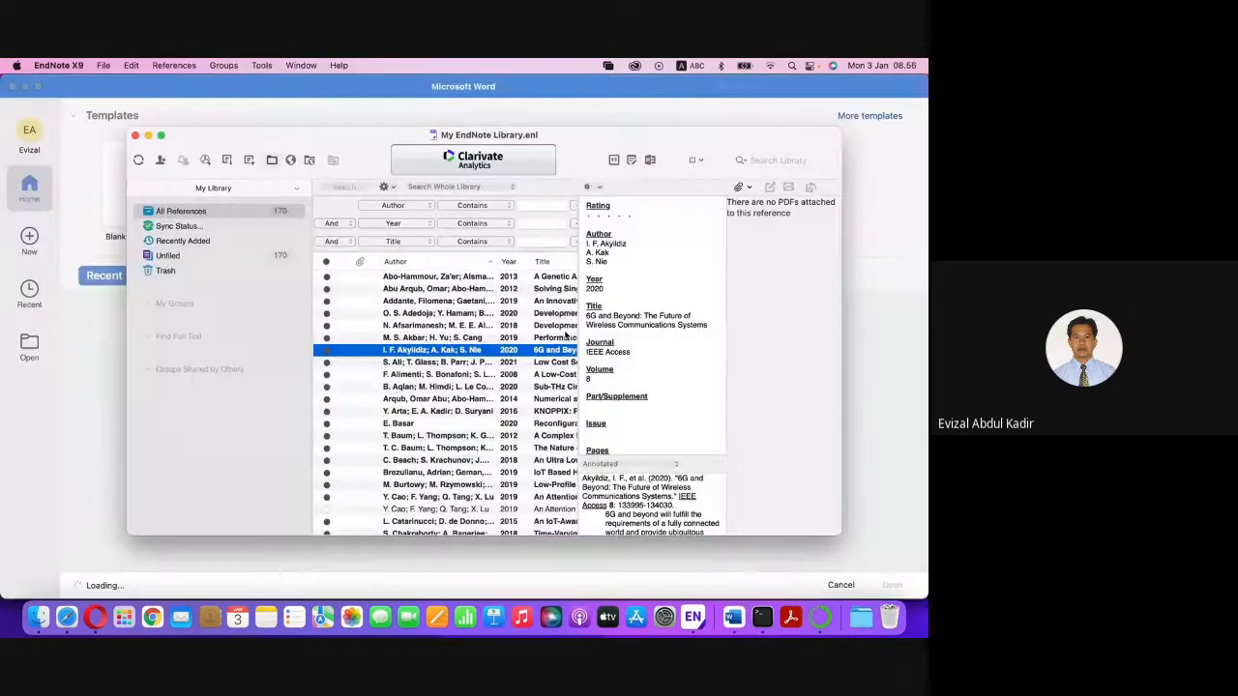
{"action": "left_click", "coordinate": [85, 173]}
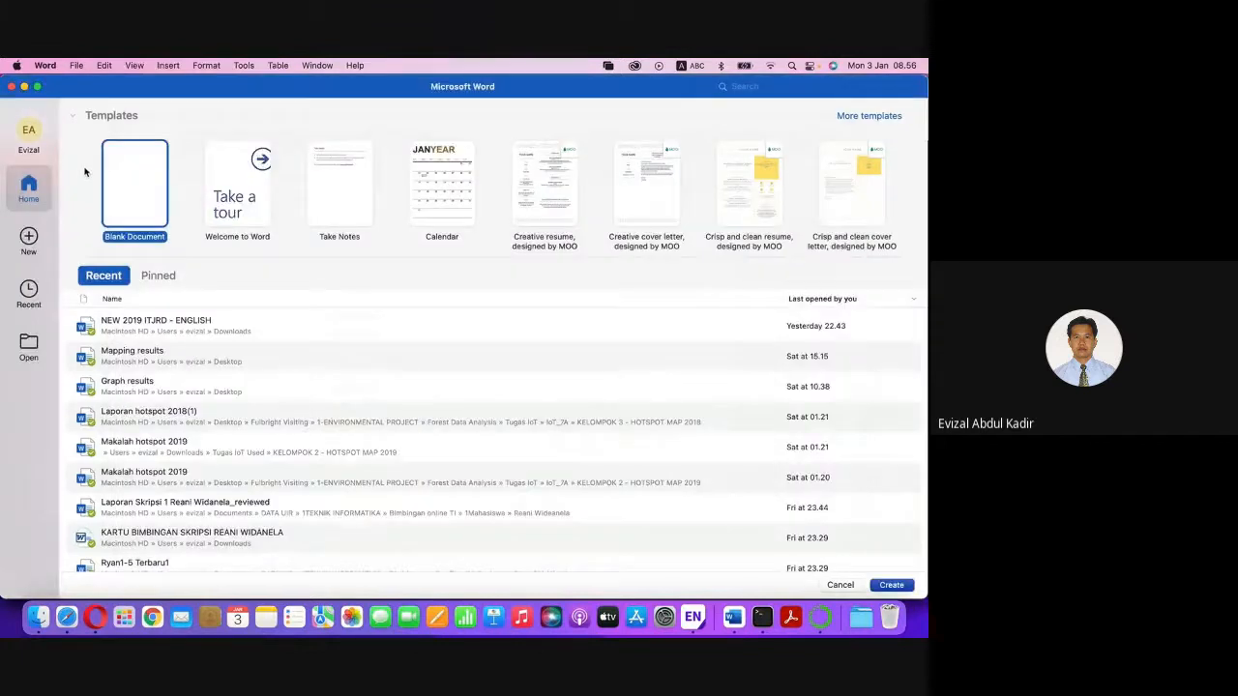
{"action": "left_click", "coordinate": [74, 70]}
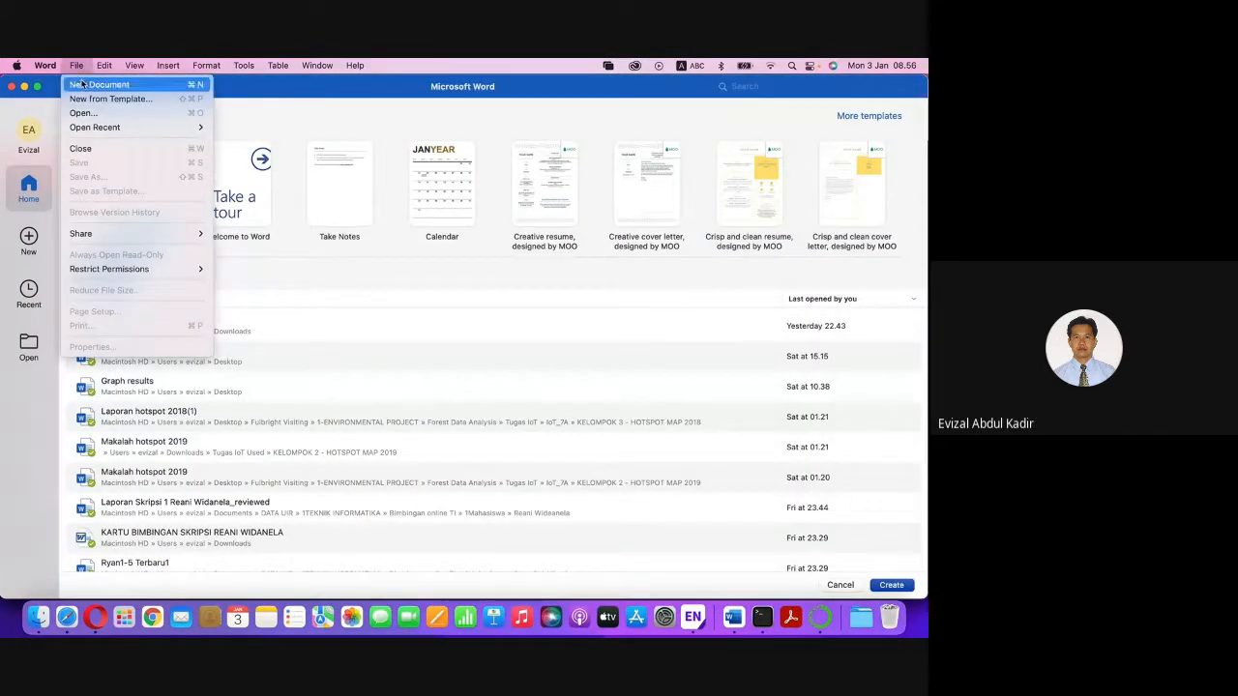
{"action": "left_click", "coordinate": [81, 84]}
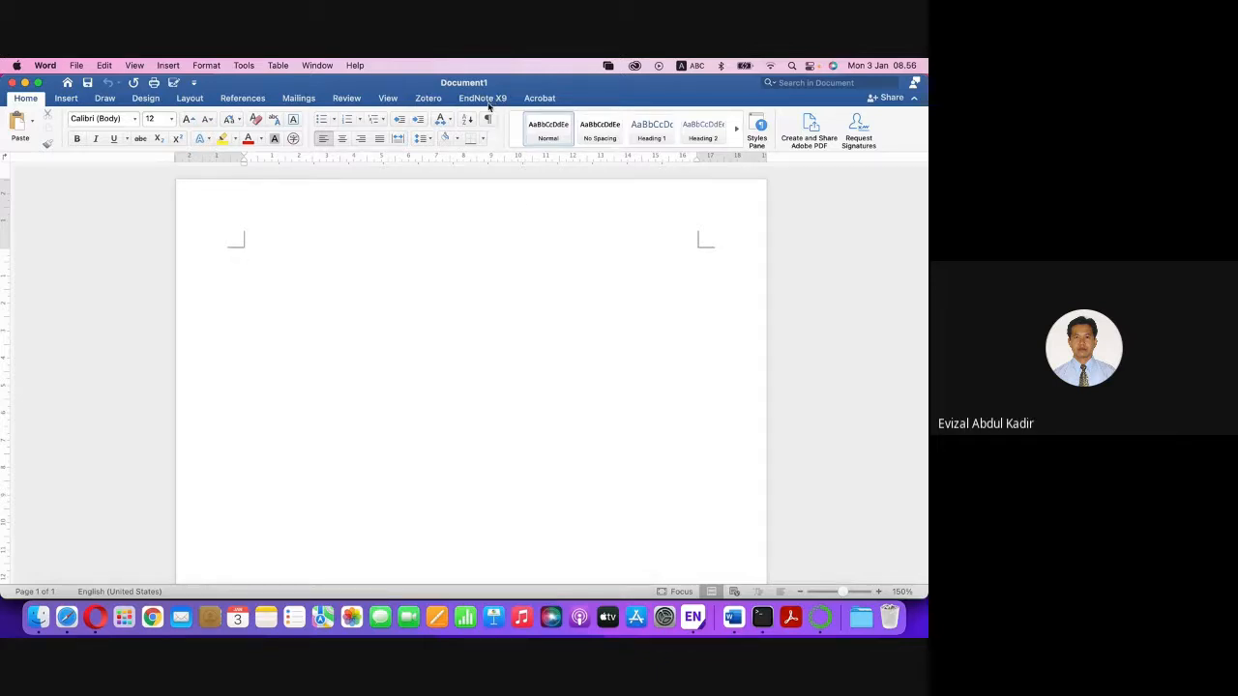
{"action": "left_click", "coordinate": [692, 627]}
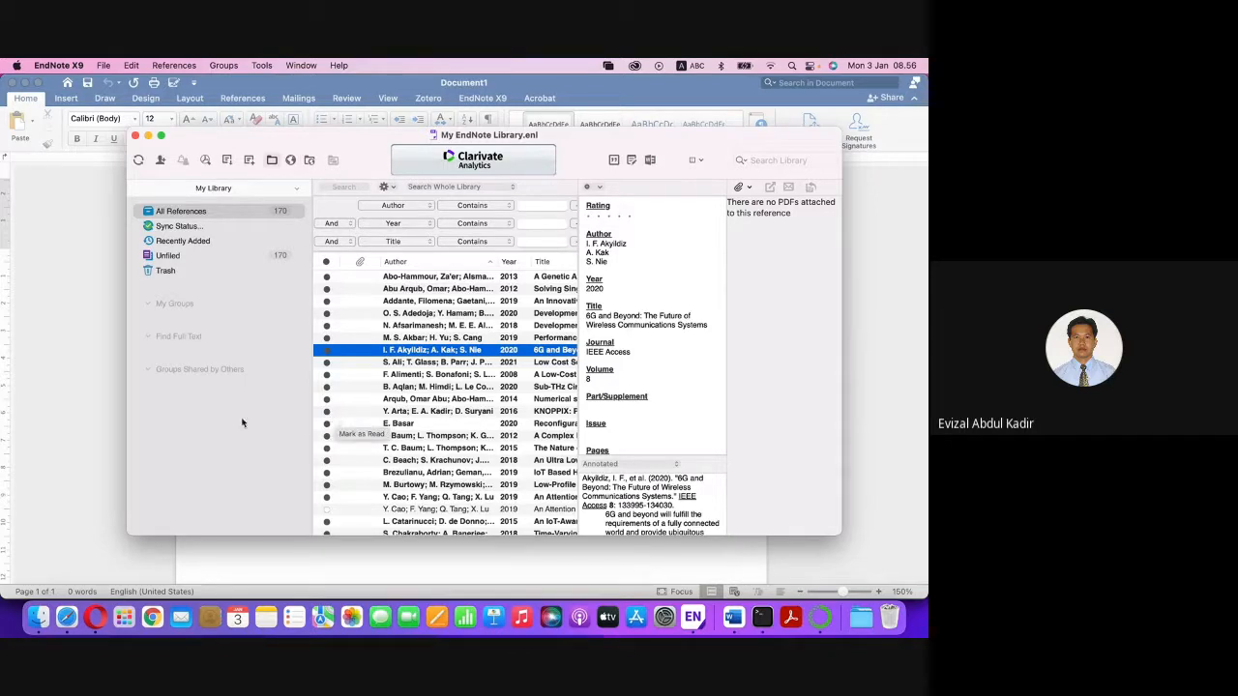
{"action": "left_click", "coordinate": [98, 416]}
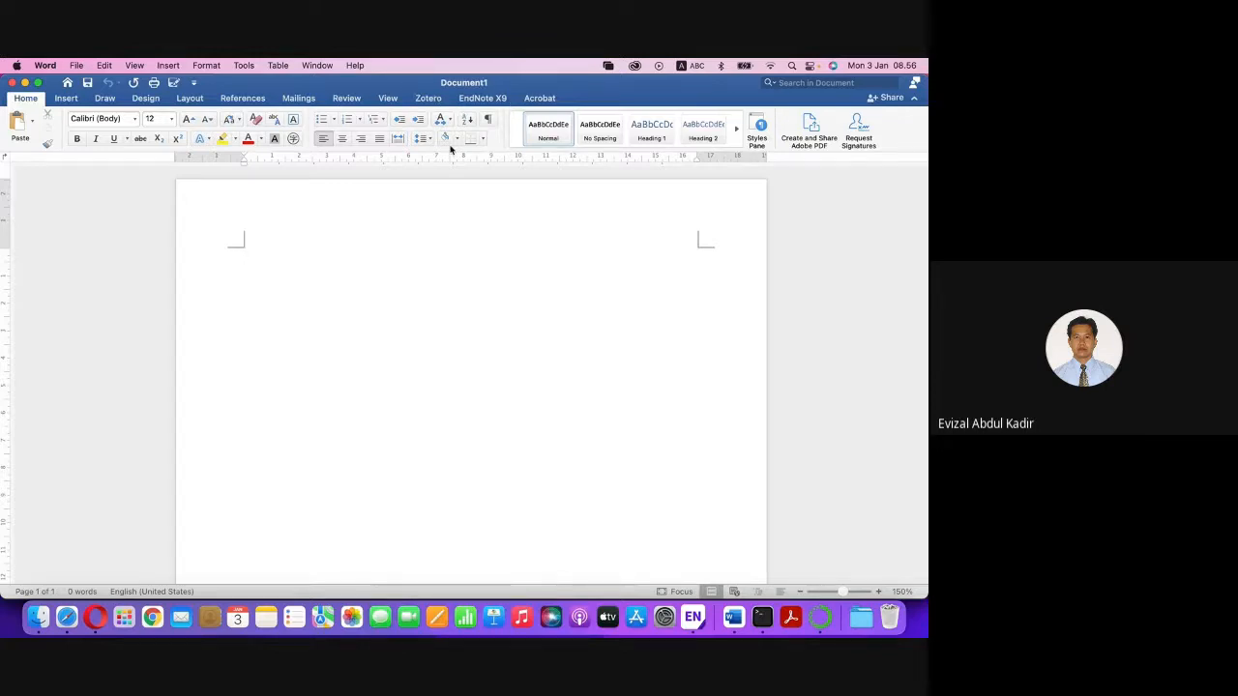
Switch to Safari, search Google for "zotero" and open the Zotero website.
{"action": "left_click", "coordinate": [64, 615]}
{"action": "left_click", "coordinate": [652, 131]}
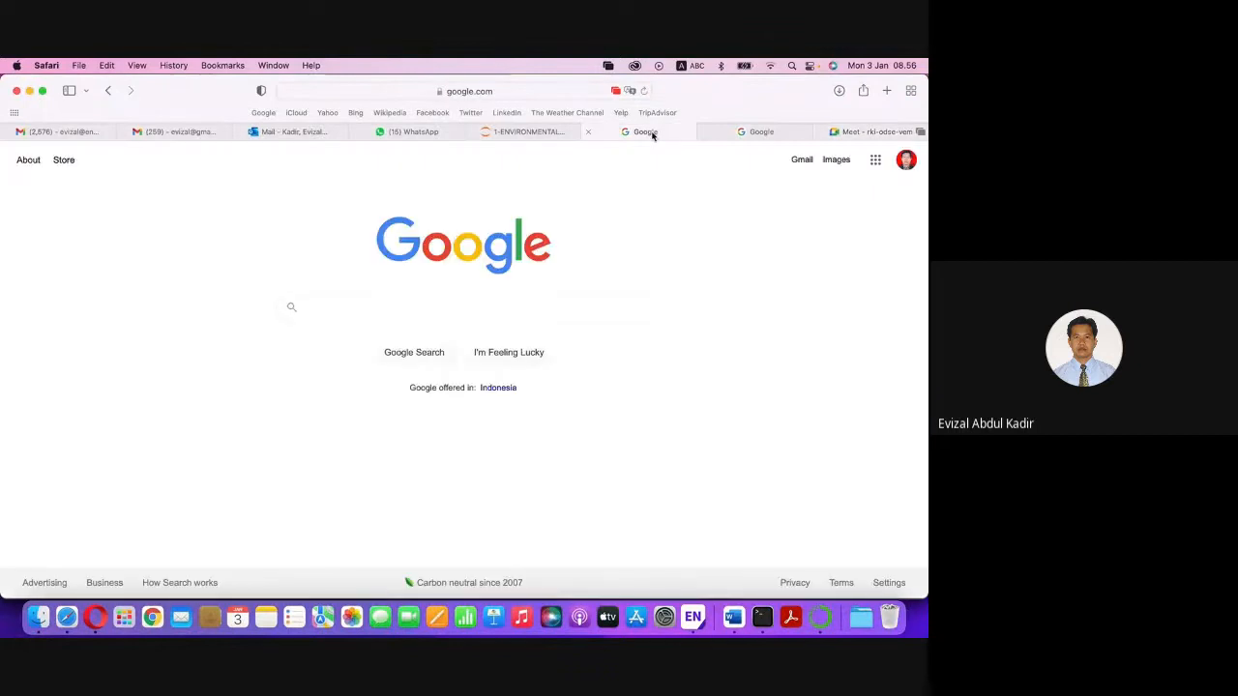
{"action": "type", "text": "zotero"}
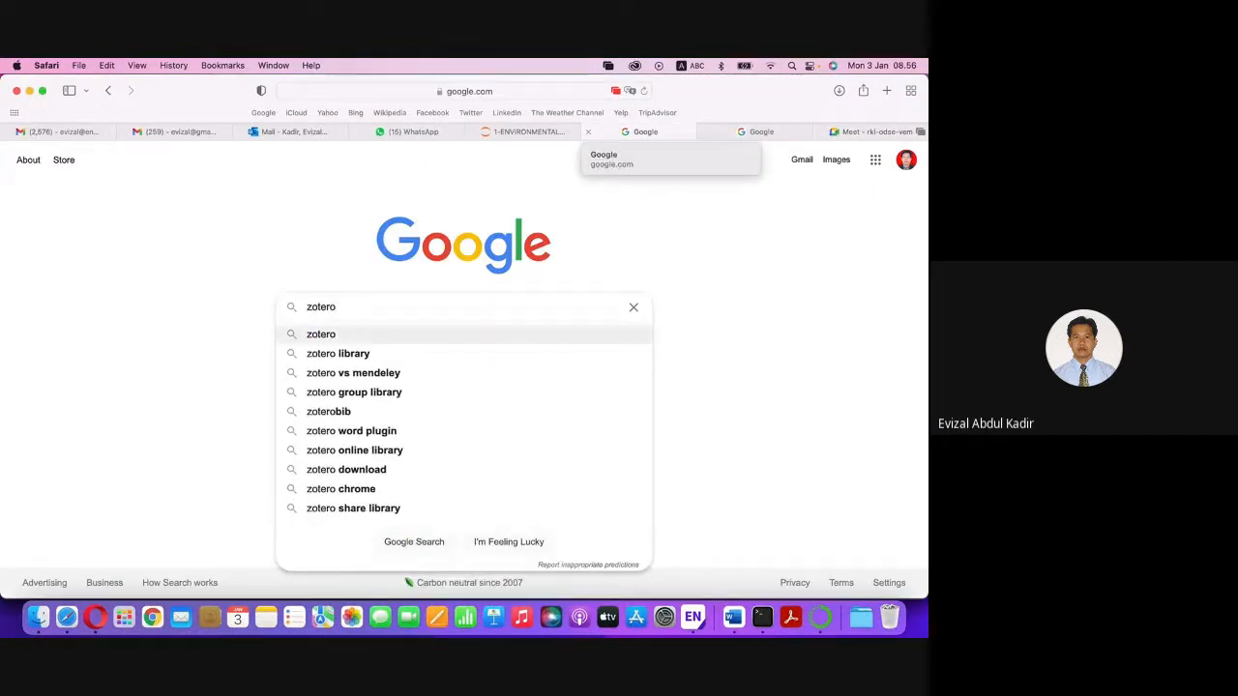
{"action": "key", "text": "Return"}
{"action": "left_click", "coordinate": [238, 284]}
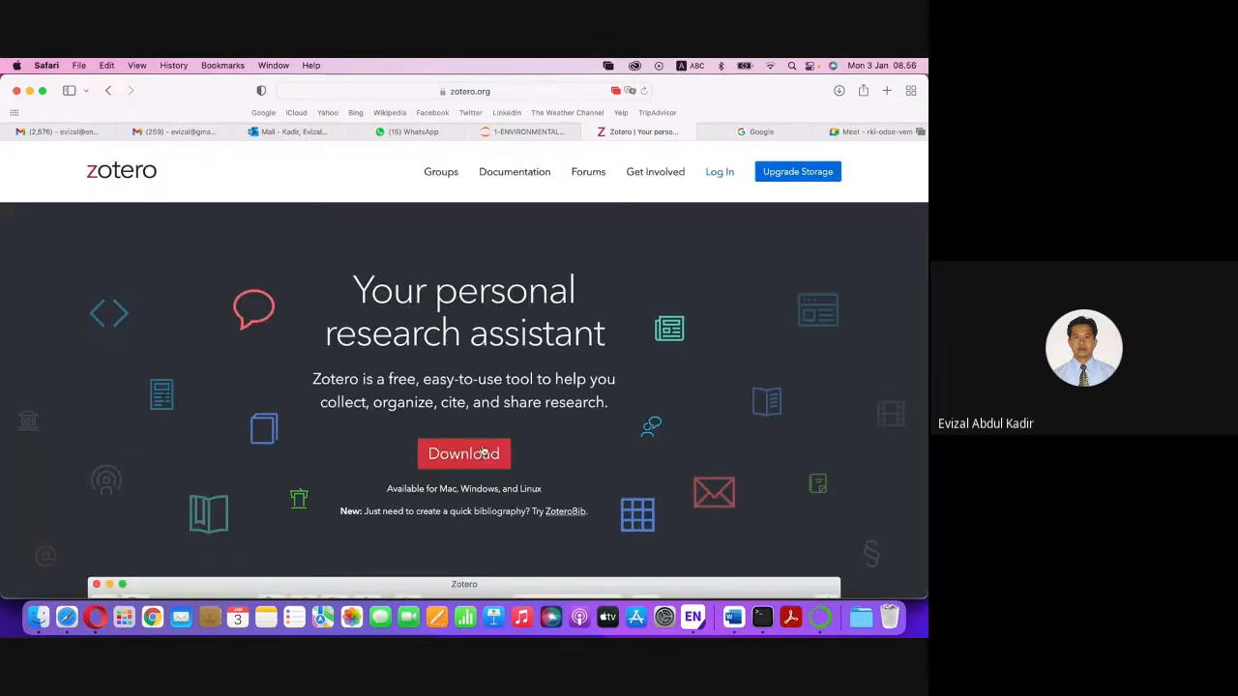
Return to the blank Word document, show the EndNote X9 citation tools and enter the text "Test".
{"action": "left_click", "coordinate": [733, 617]}
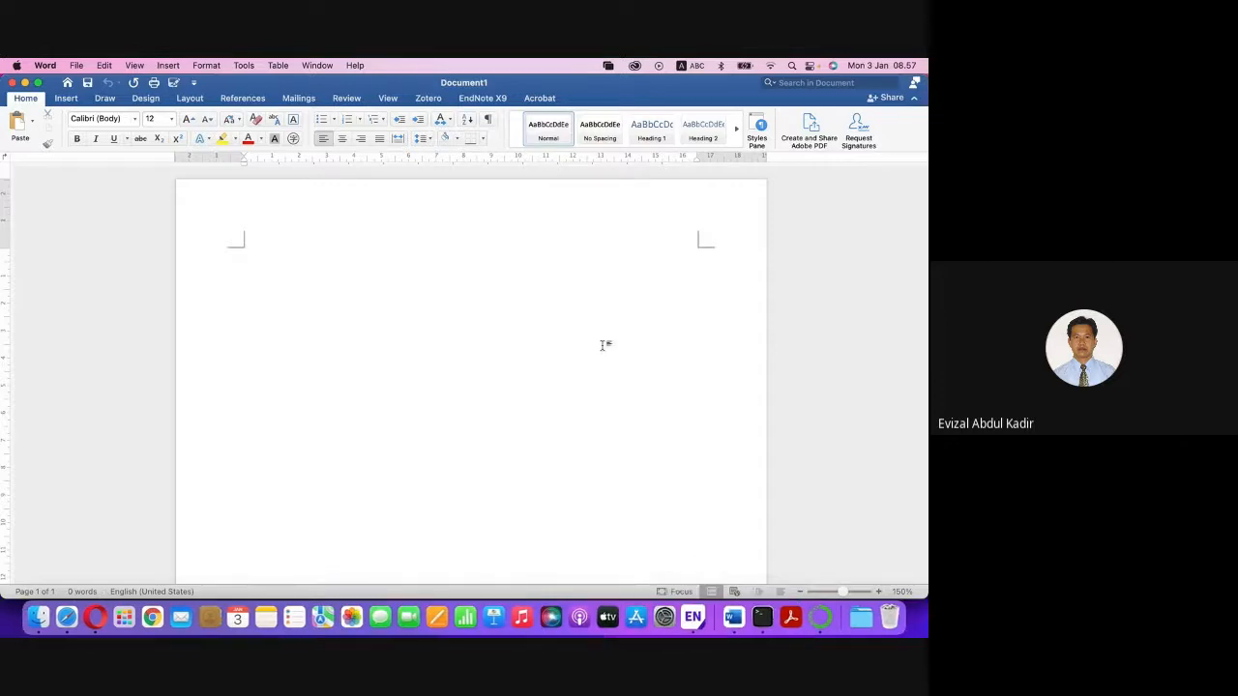
{"action": "left_click", "coordinate": [479, 97]}
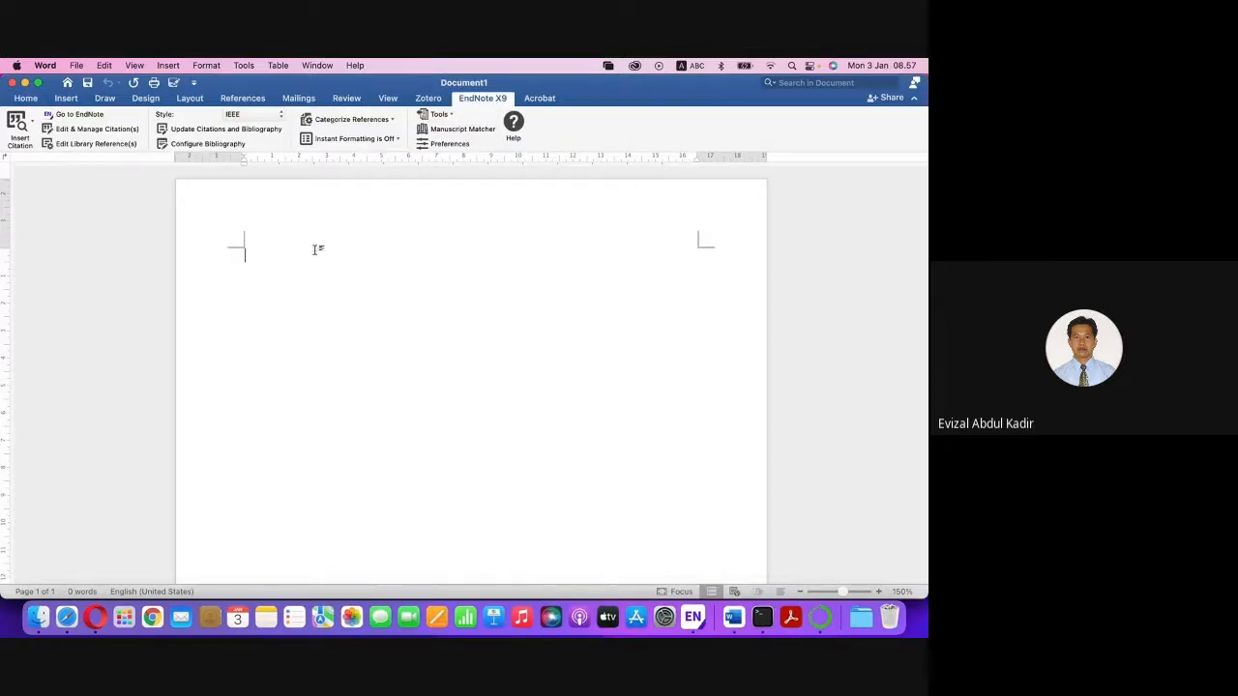
{"action": "type", "text": "test"}
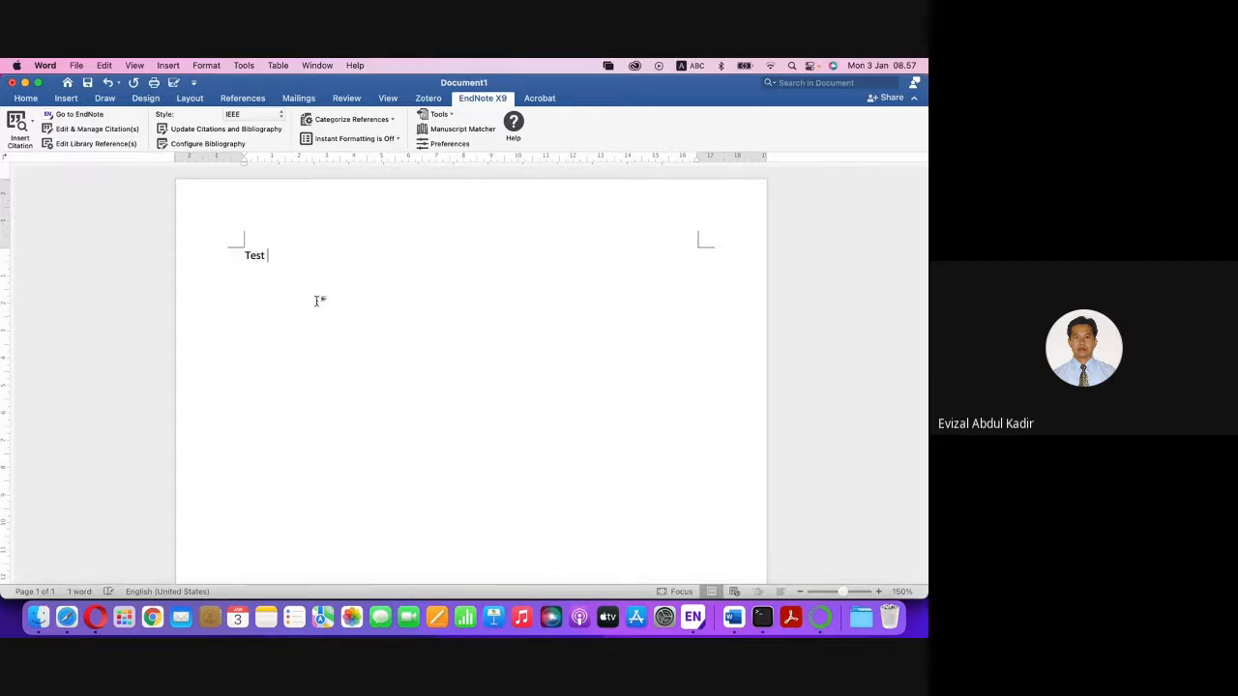
Insert the second 2019 "An Attention Enhanced Bidirectional LSTM" reference from EndNote as a citation after "Test".
{"action": "left_click", "coordinate": [21, 139]}
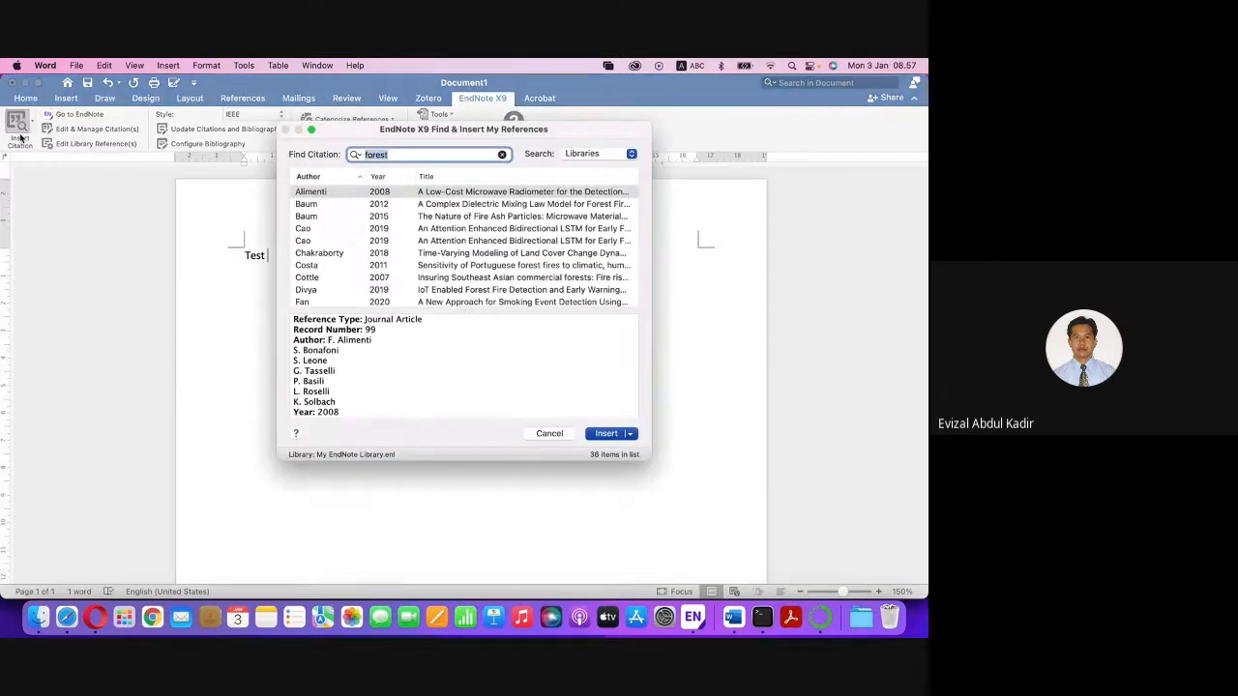
{"action": "left_click", "coordinate": [359, 240]}
{"action": "left_click", "coordinate": [605, 433]}
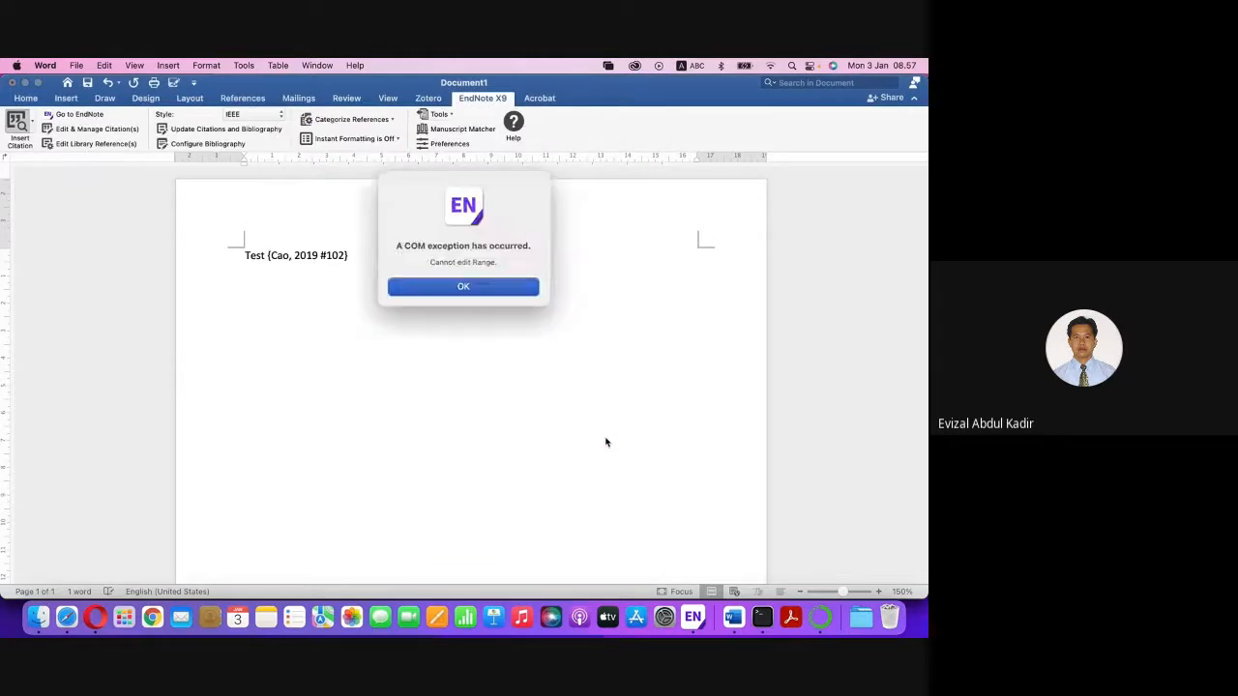
{"action": "left_click", "coordinate": [464, 286]}
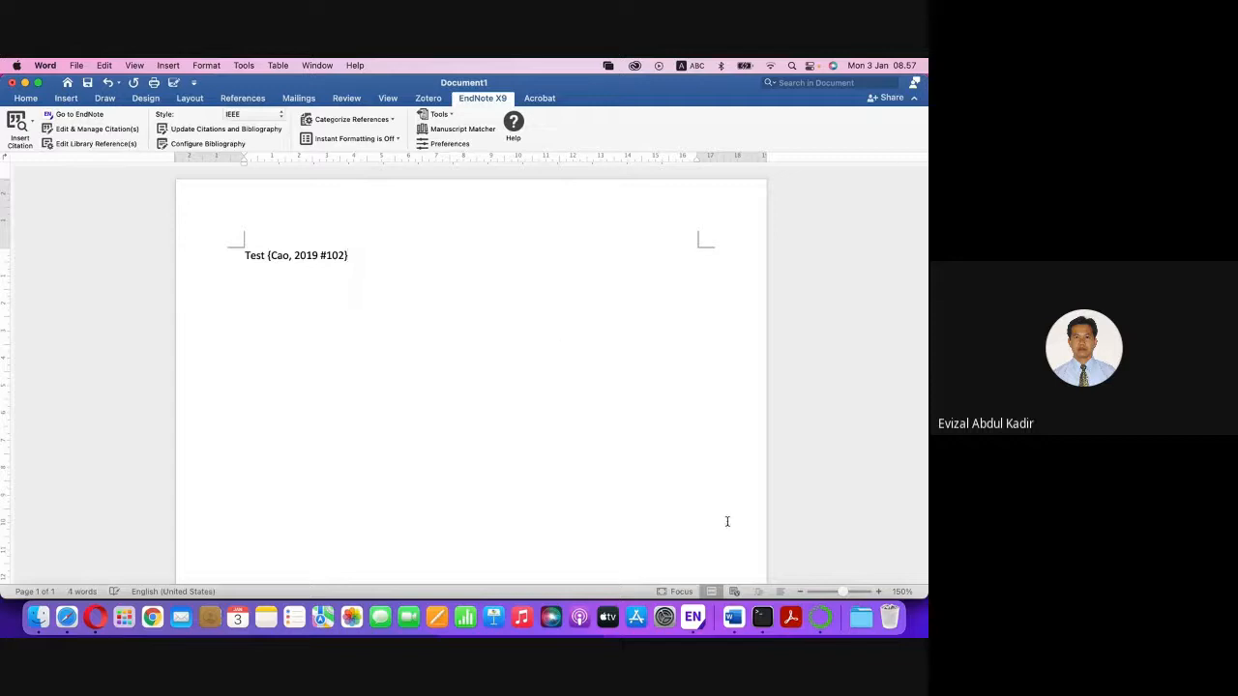
Look at the EndNote library, return to the Word document and add the line "Insert citation" below the first citation.
{"action": "left_click", "coordinate": [693, 612]}
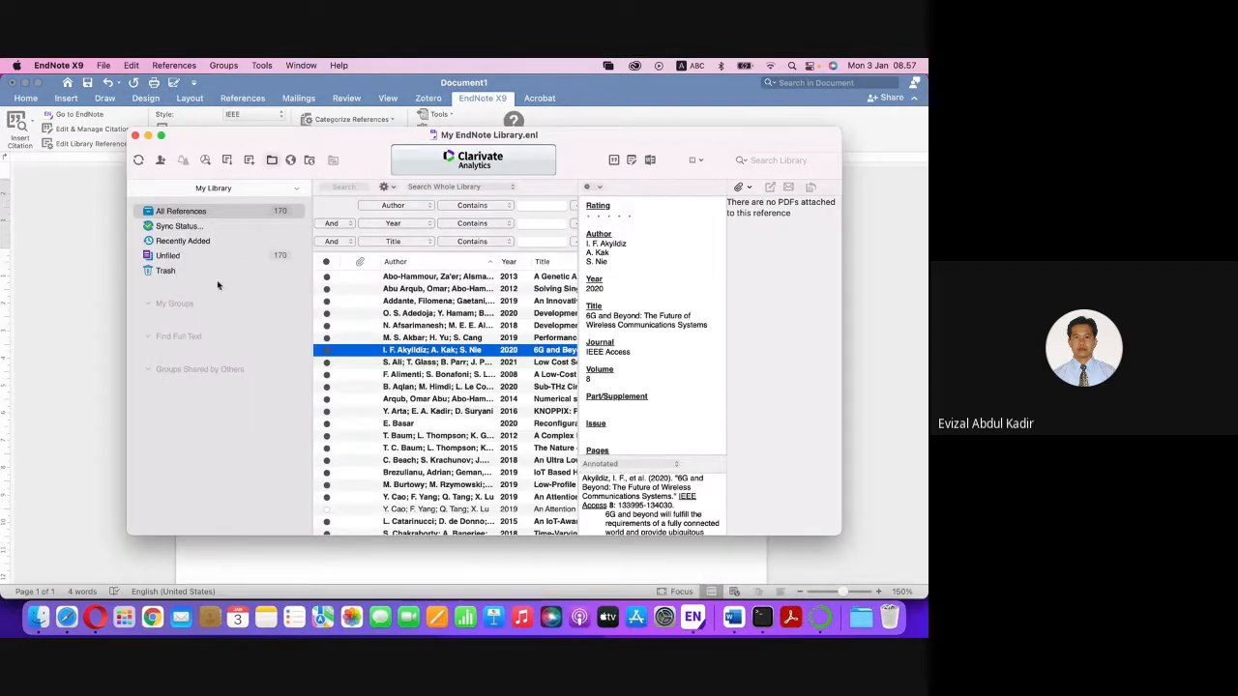
{"action": "left_click", "coordinate": [74, 288]}
{"action": "key", "text": "Return"}
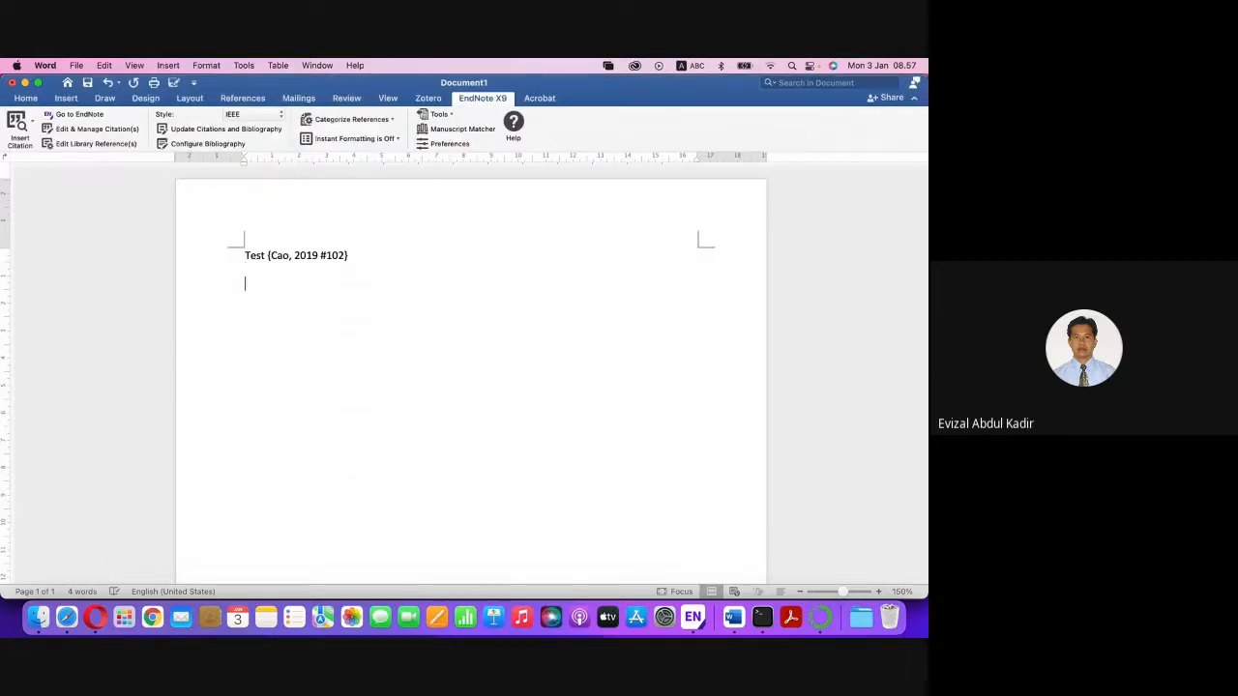
{"action": "type", "text": "inter"}
{"action": "type", "text": "sert ciat"}
{"action": "type", "text": "tion"}
Insert the 2021 "Low Cost Sensor With IoT LoRaWAN Connectivity" reference from the EndNote library as a citation after "Insert citation".
{"action": "left_click", "coordinate": [693, 617]}
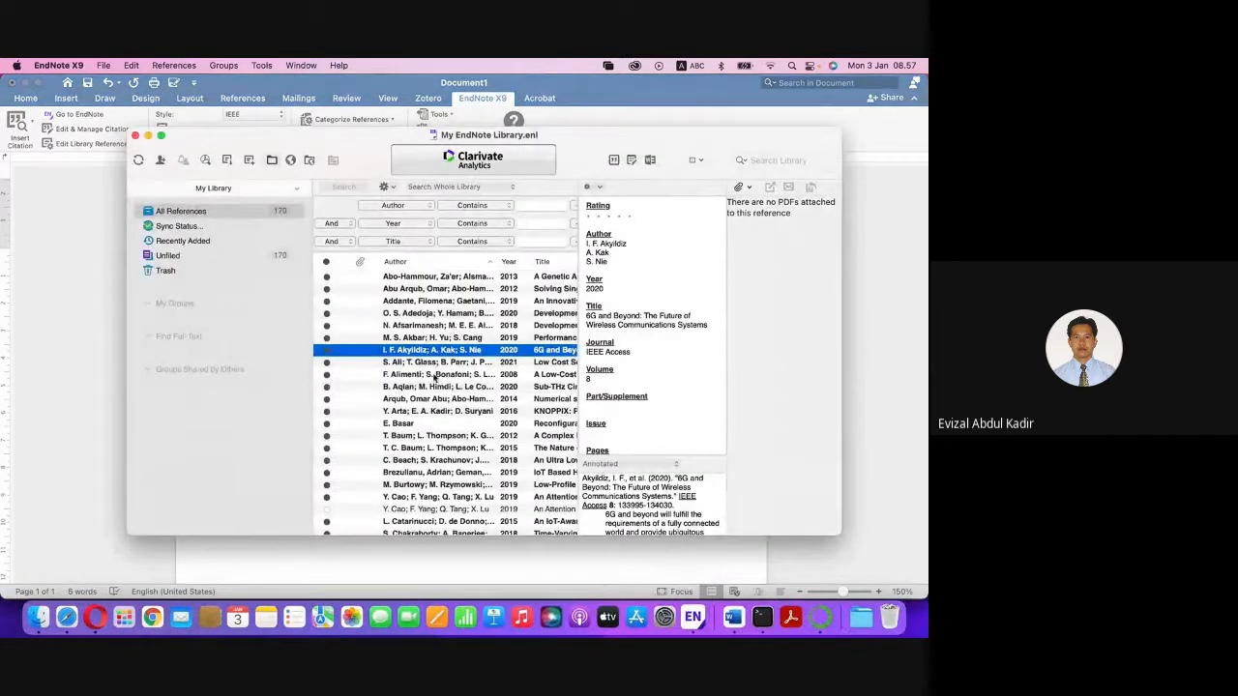
{"action": "scroll", "coordinate": [430, 378], "scroll_direction": "down", "scroll_amount": 5}
{"action": "scroll", "coordinate": [434, 377], "scroll_direction": "up", "scroll_amount": 5}
{"action": "left_click", "coordinate": [449, 361]}
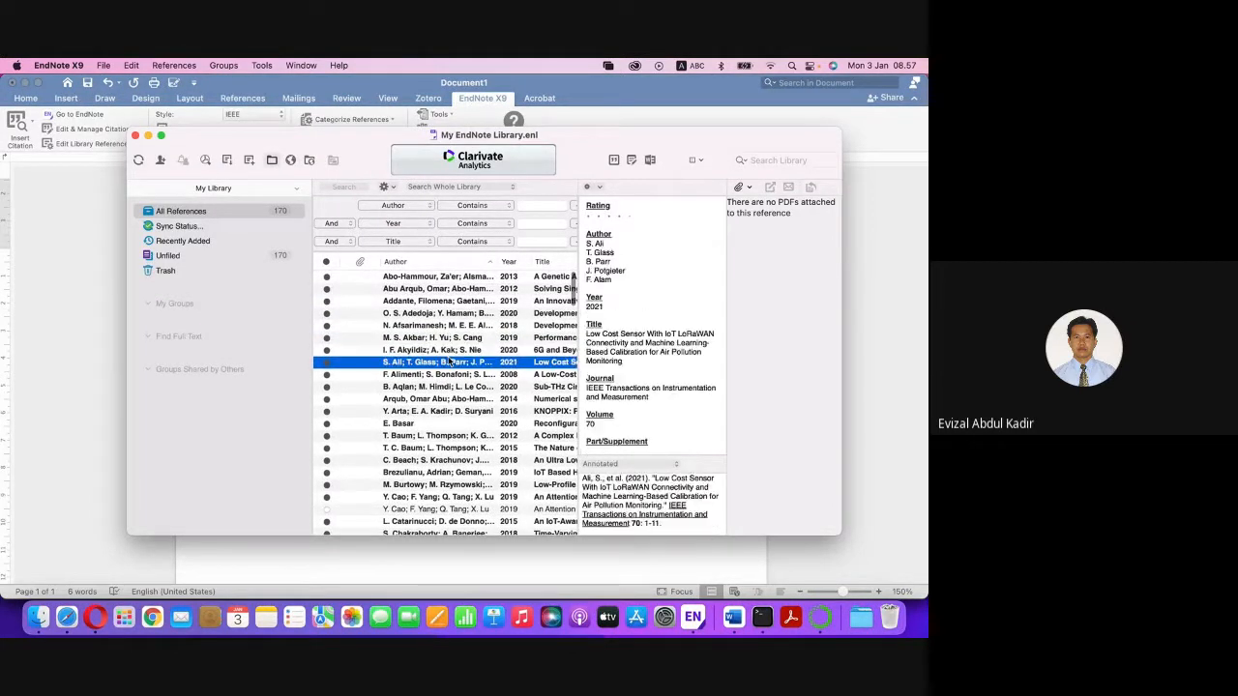
{"action": "left_click", "coordinate": [613, 161]}
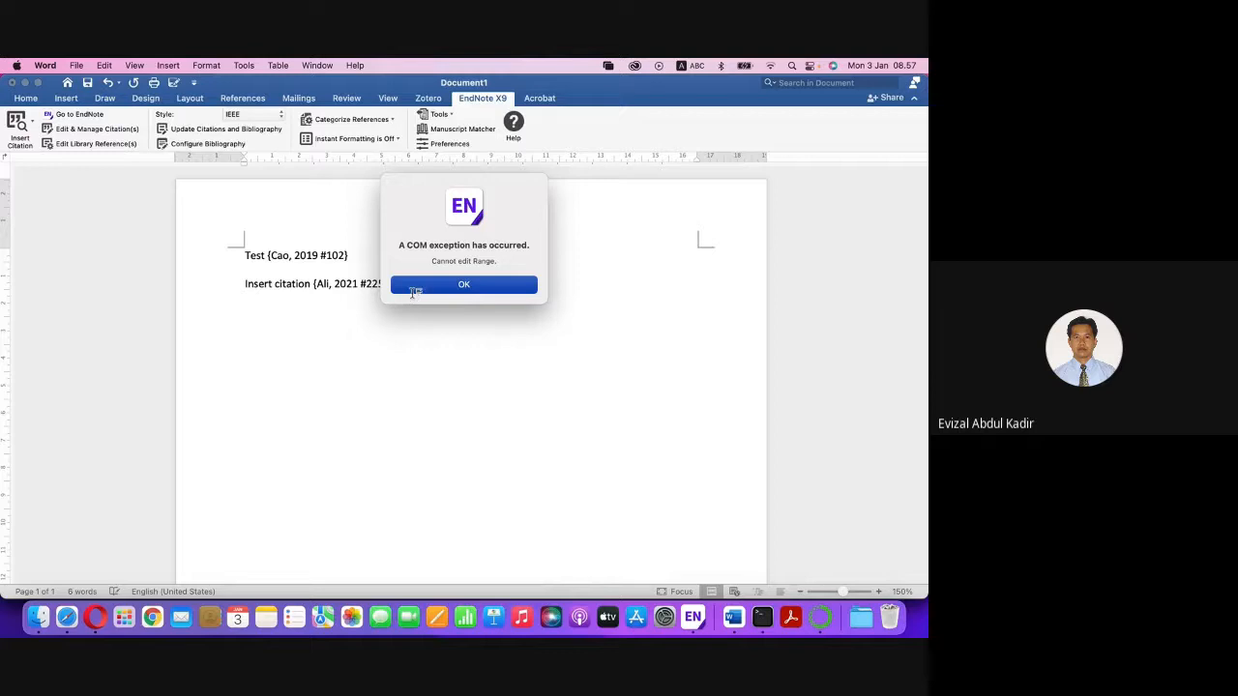
{"action": "left_click", "coordinate": [423, 292]}
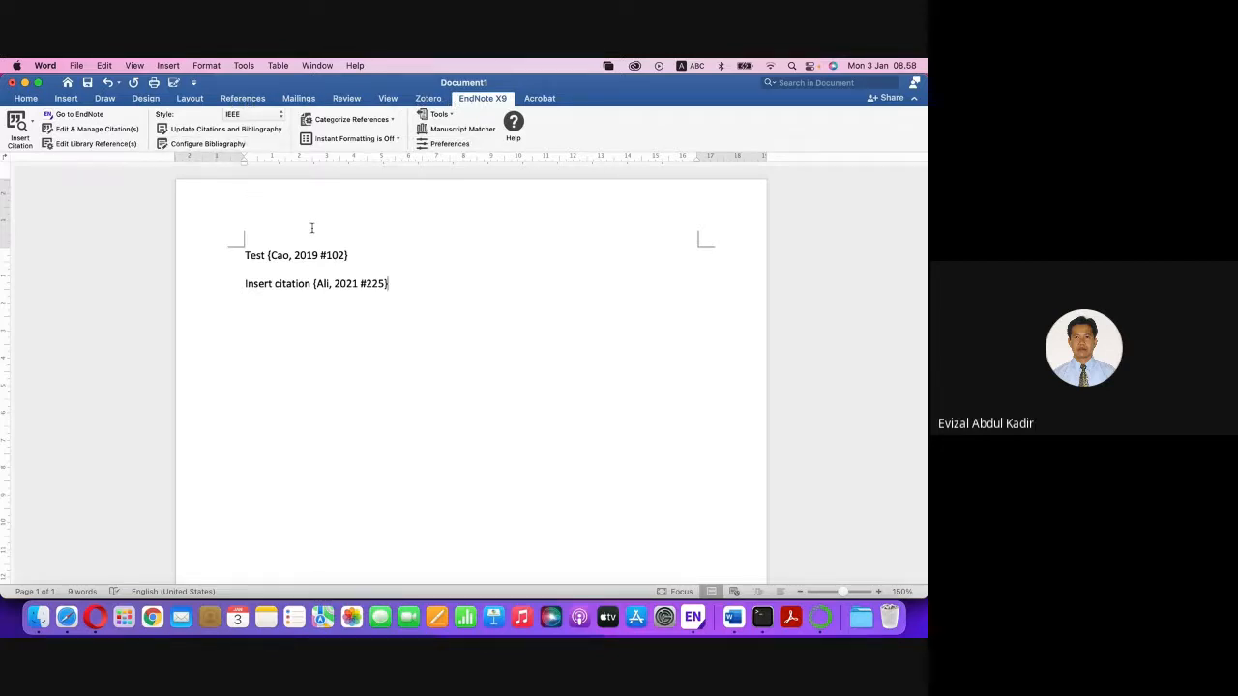
Go from Word to the EndNote library, look through its references and view the Sharing window before closing it.
{"action": "left_click", "coordinate": [694, 626]}
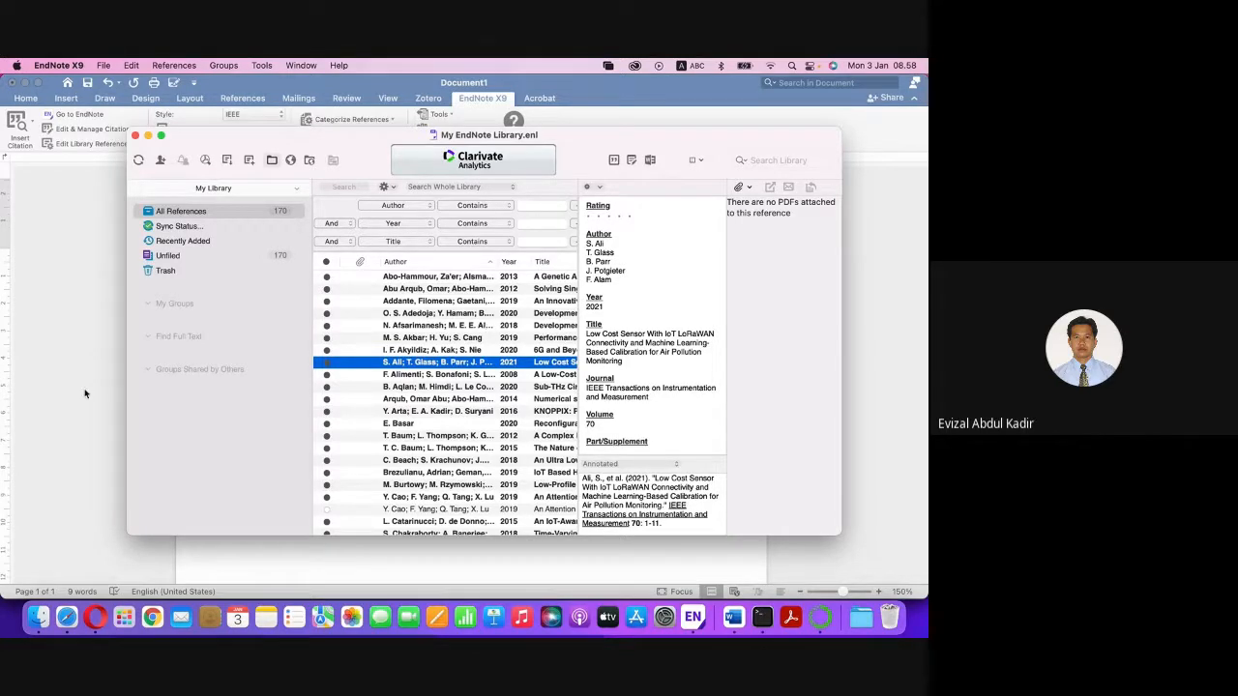
{"action": "left_click", "coordinate": [54, 353]}
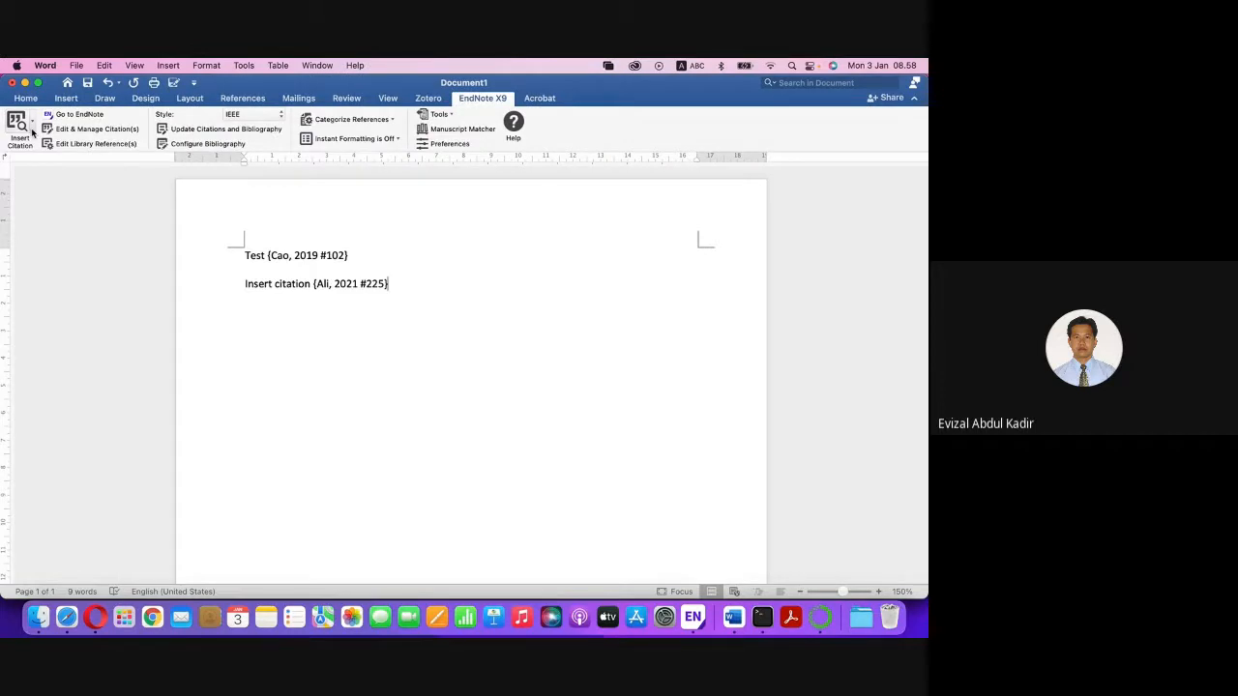
{"action": "left_click", "coordinate": [77, 114]}
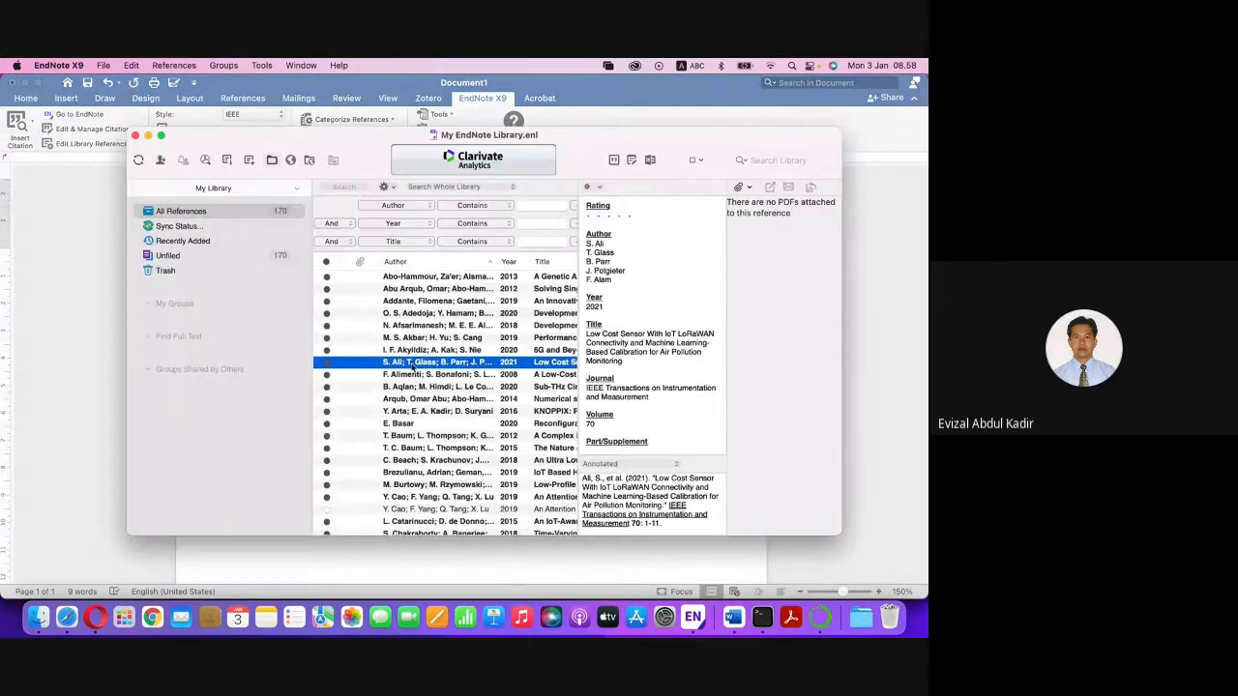
{"action": "scroll", "coordinate": [415, 390], "scroll_direction": "down", "scroll_amount": 5}
{"action": "scroll", "coordinate": [411, 406], "scroll_direction": "up", "scroll_amount": 5}
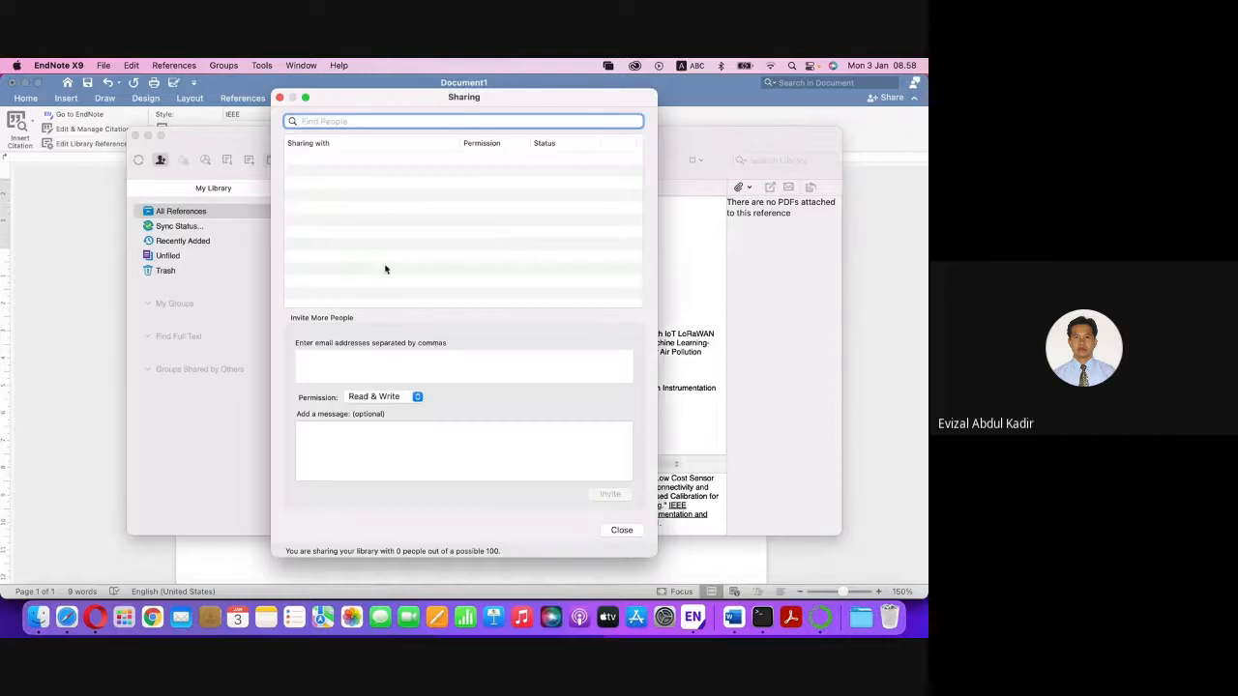
{"action": "left_click", "coordinate": [279, 98]}
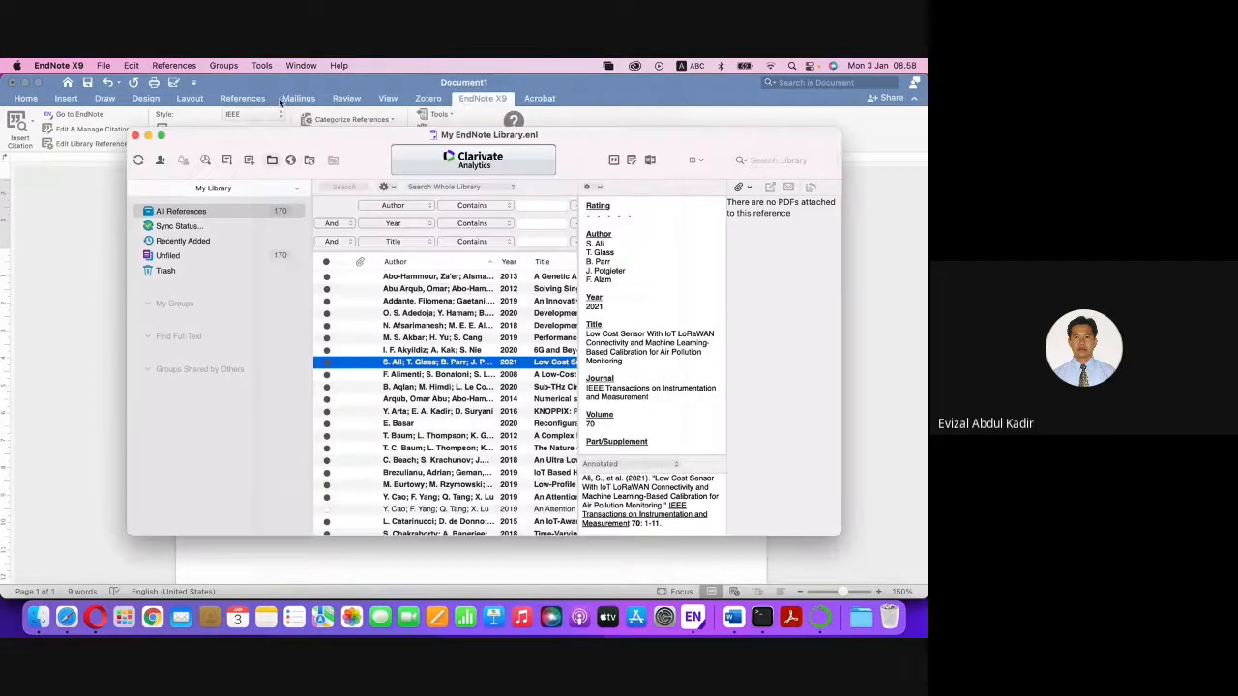
Examine the fields of a blank new EndNote reference, close it and return to the Word document.
{"action": "left_click", "coordinate": [249, 160]}
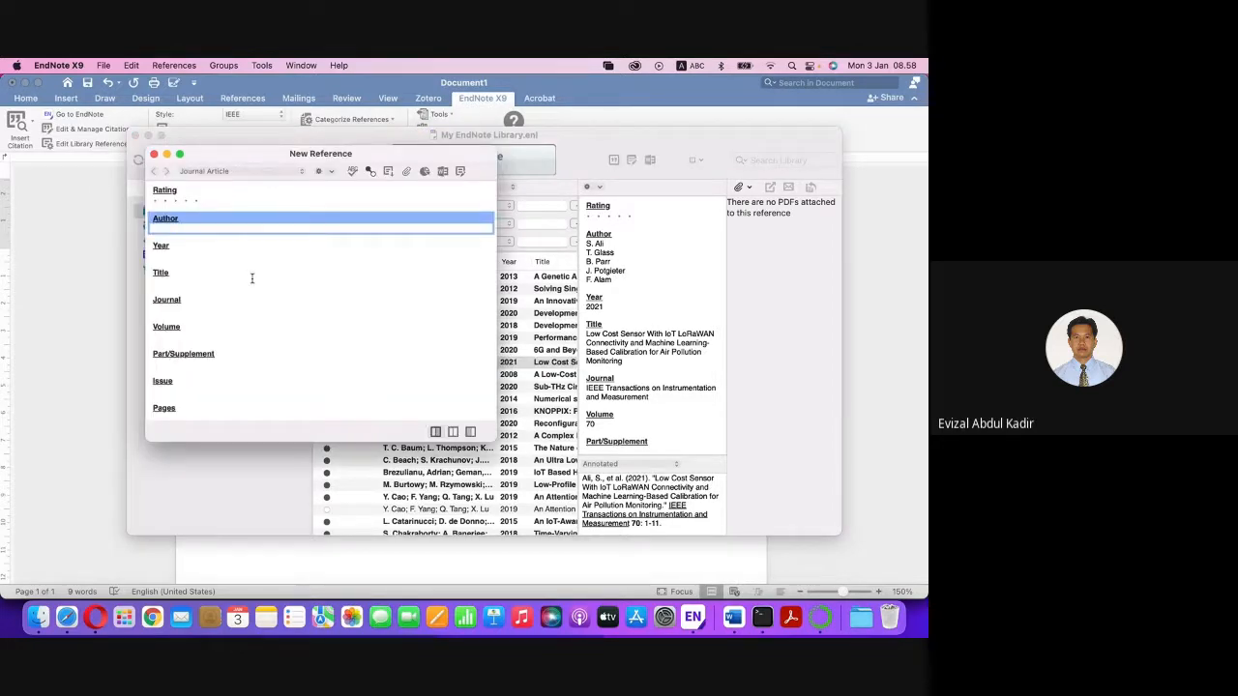
{"action": "scroll", "coordinate": [203, 305], "scroll_direction": "down", "scroll_amount": 5}
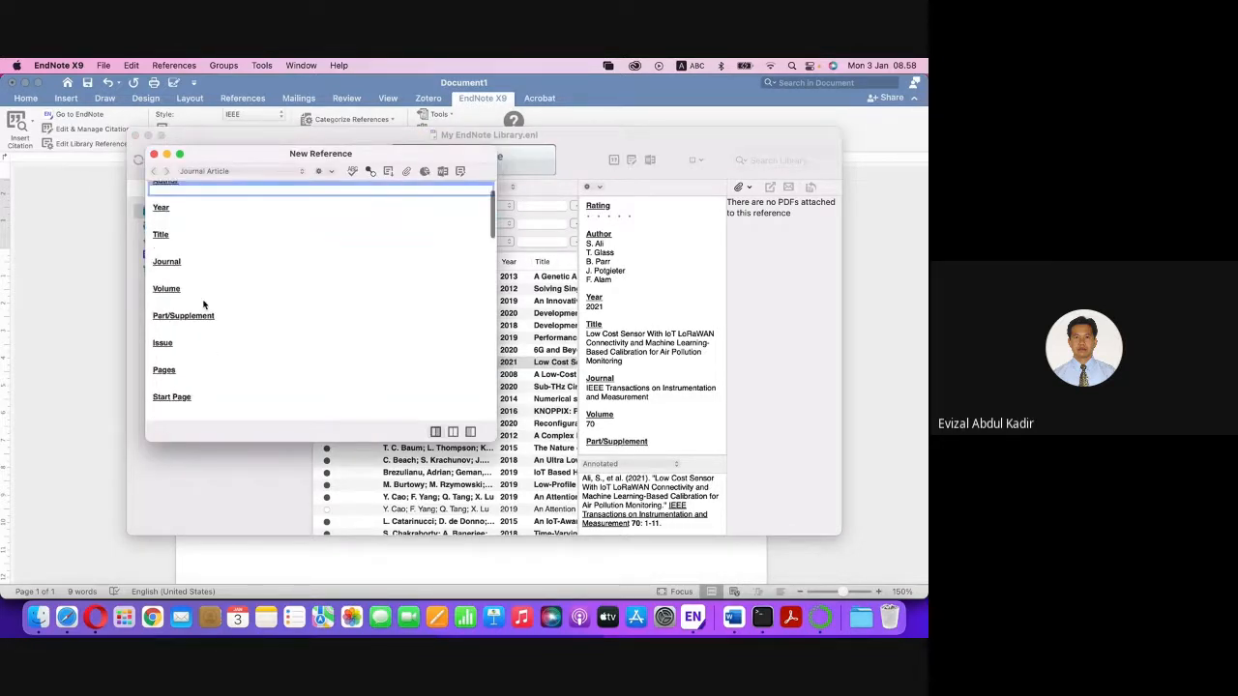
{"action": "scroll", "coordinate": [203, 304], "scroll_direction": "up", "scroll_amount": 5}
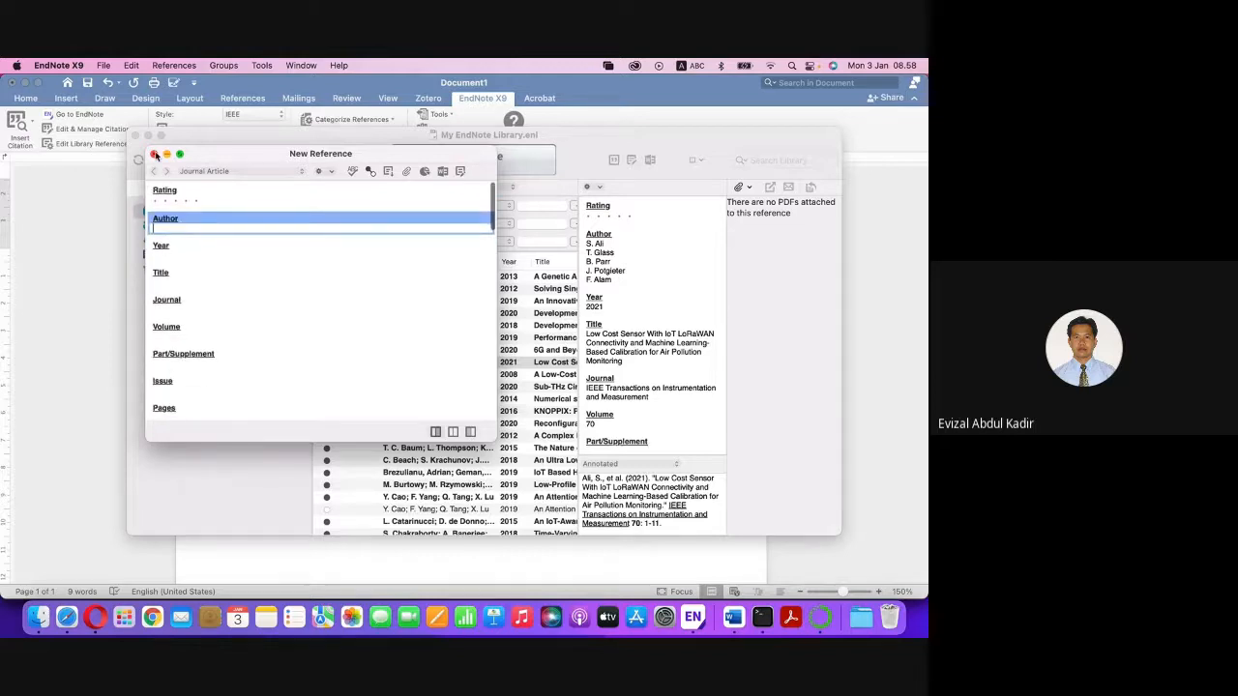
{"action": "left_click", "coordinate": [154, 155]}
{"action": "left_click", "coordinate": [475, 327]}
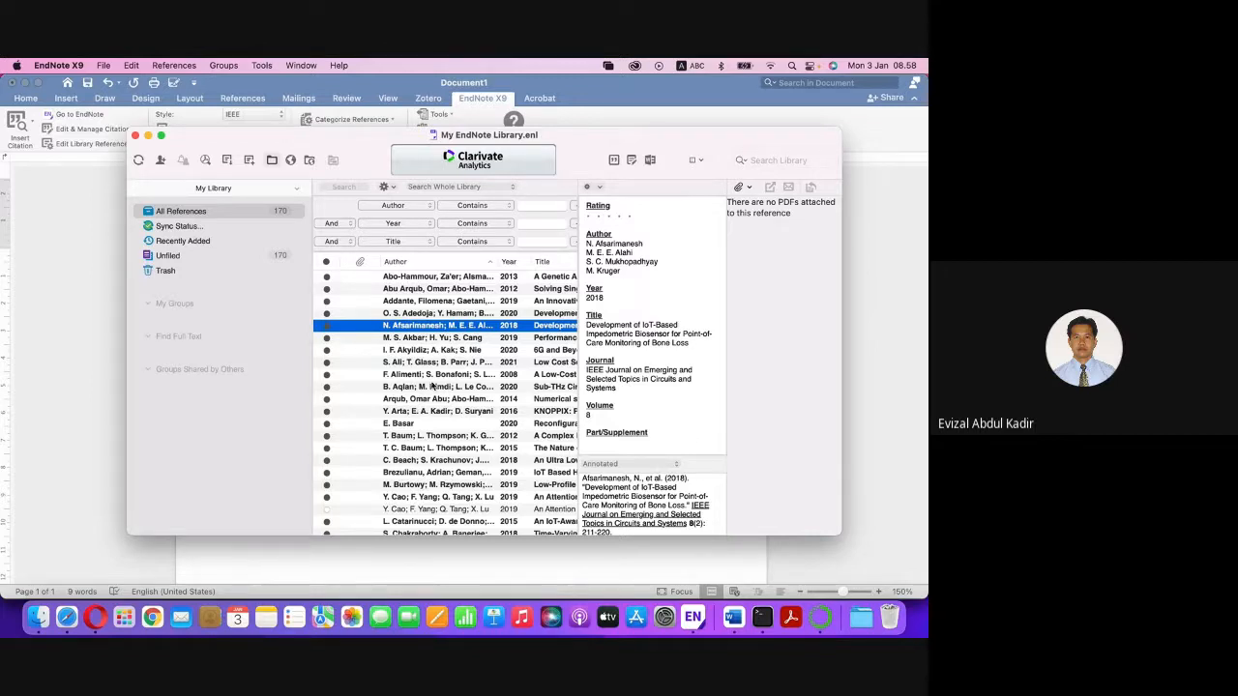
{"action": "left_click", "coordinate": [56, 367]}
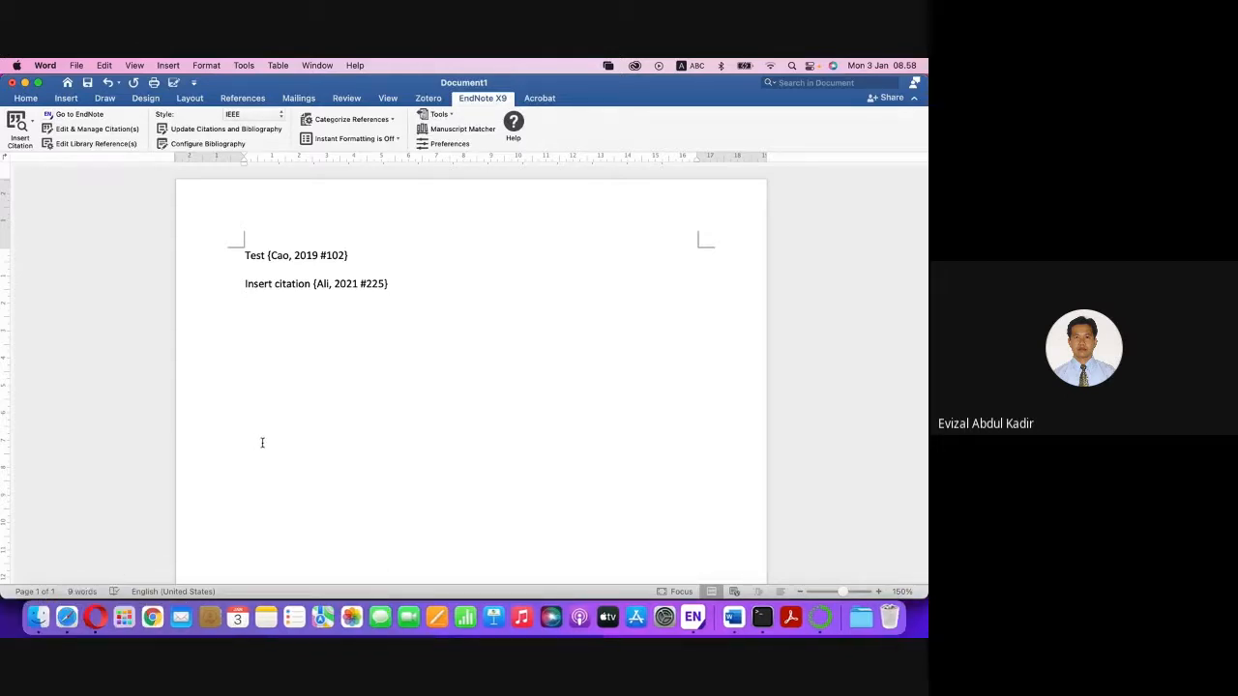
Look through the applications installed on the Mac and launch texmaker.
{"action": "left_click", "coordinate": [125, 616]}
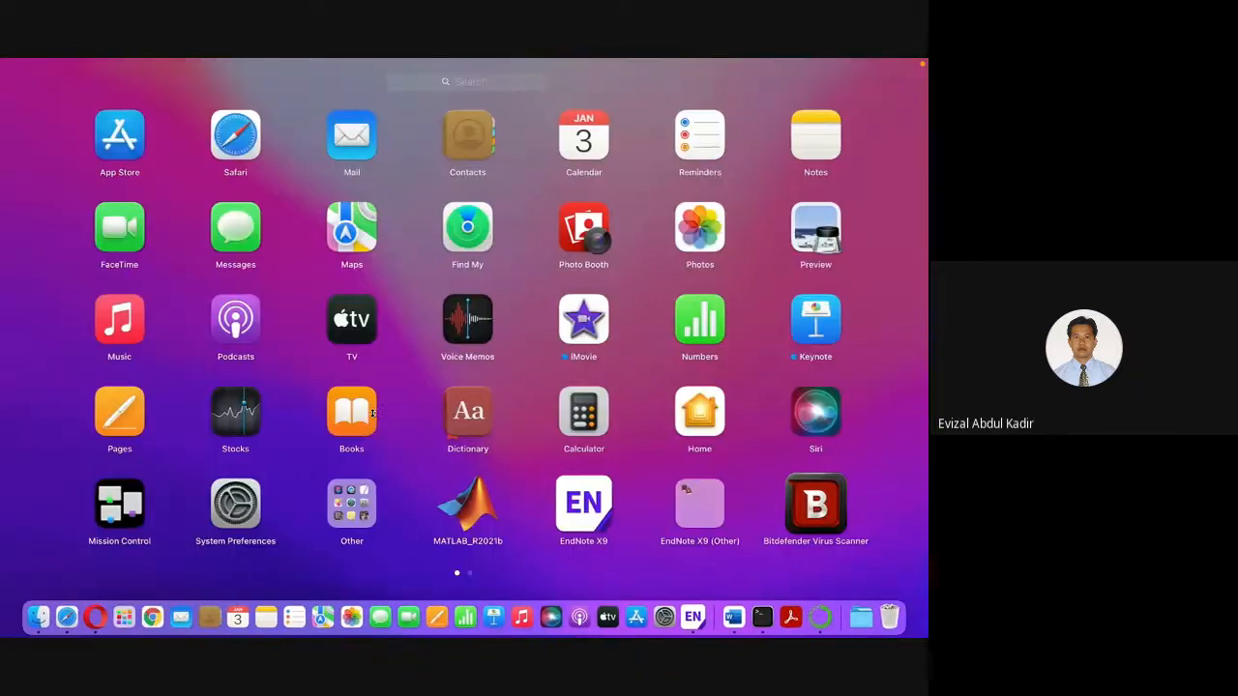
{"action": "scroll", "coordinate": [373, 413], "scroll_direction": "right", "scroll_amount": 3}
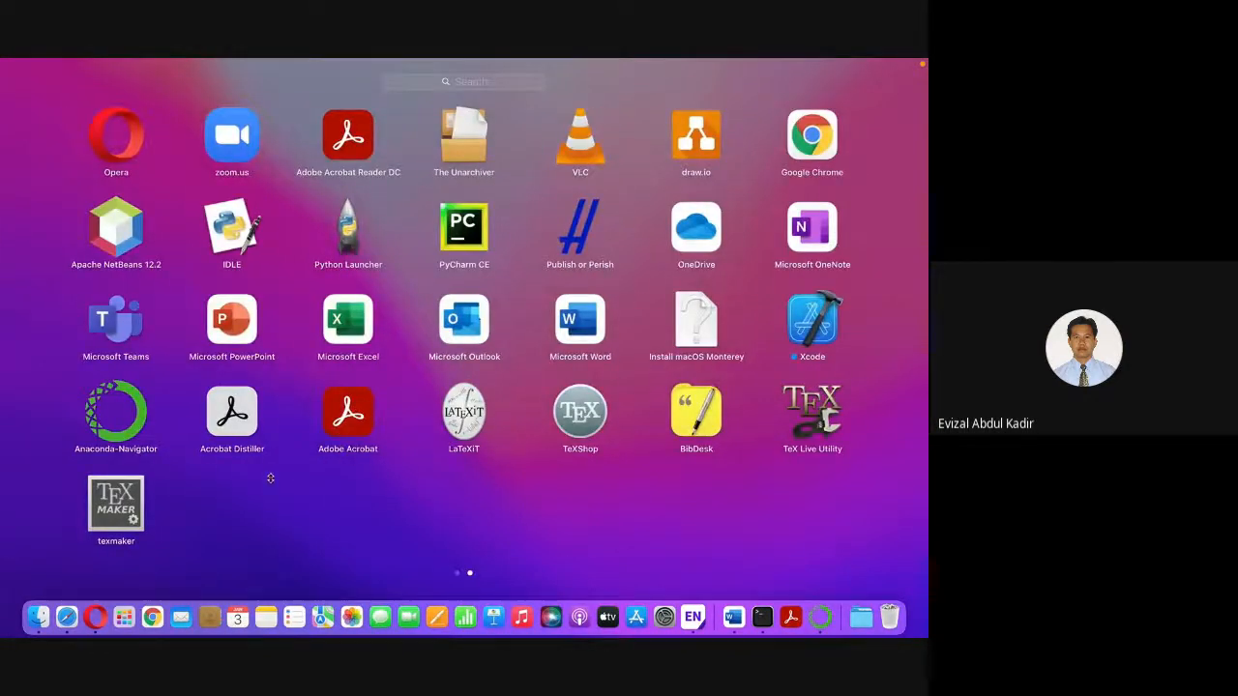
{"action": "scroll", "coordinate": [271, 478], "scroll_direction": "left", "scroll_amount": 3}
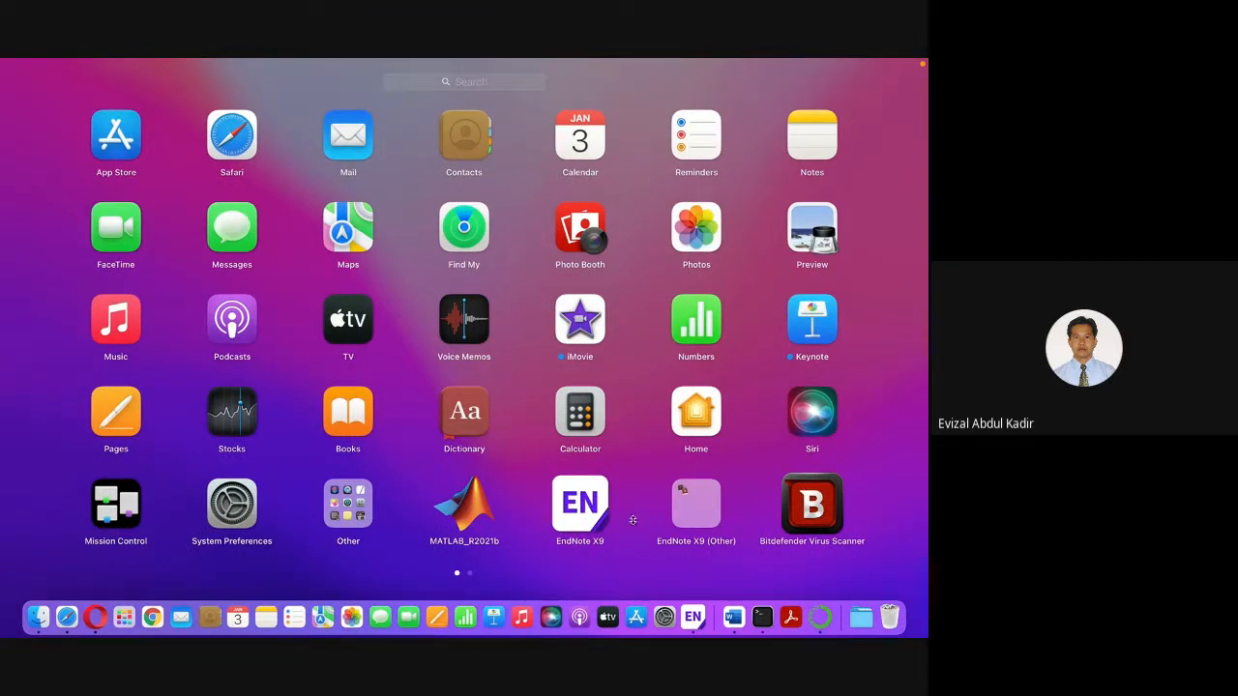
{"action": "scroll", "coordinate": [630, 505], "scroll_direction": "right", "scroll_amount": 3}
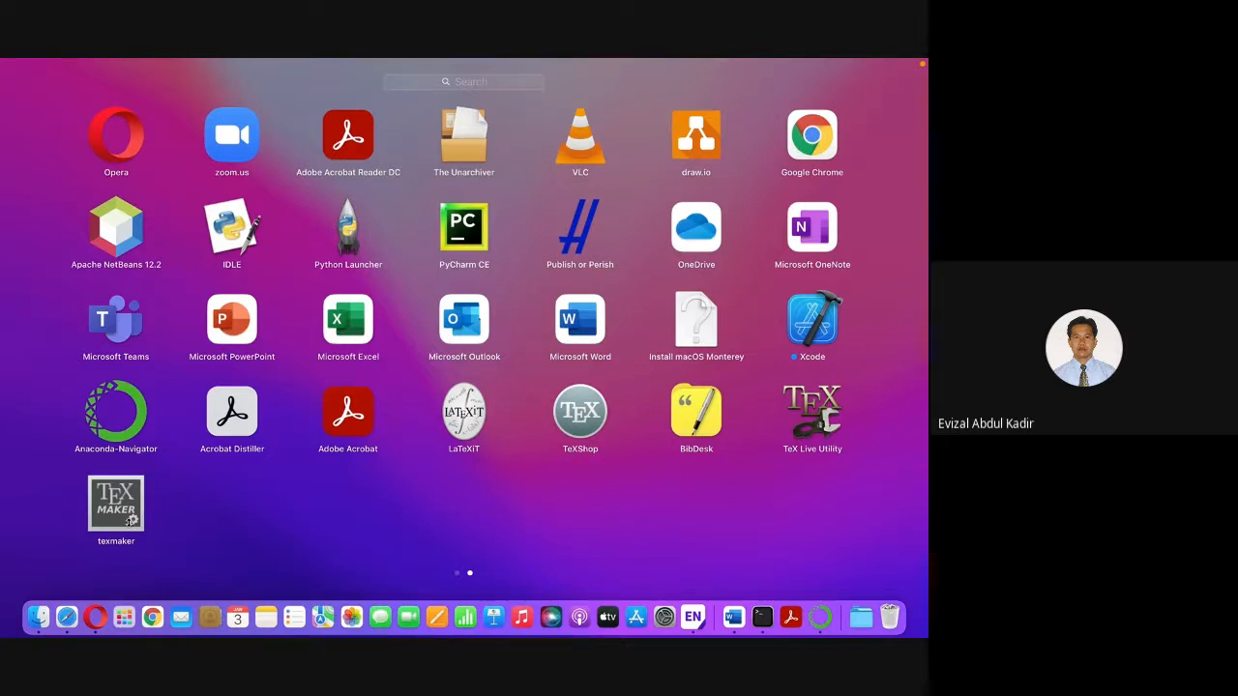
{"action": "left_click", "coordinate": [116, 505]}
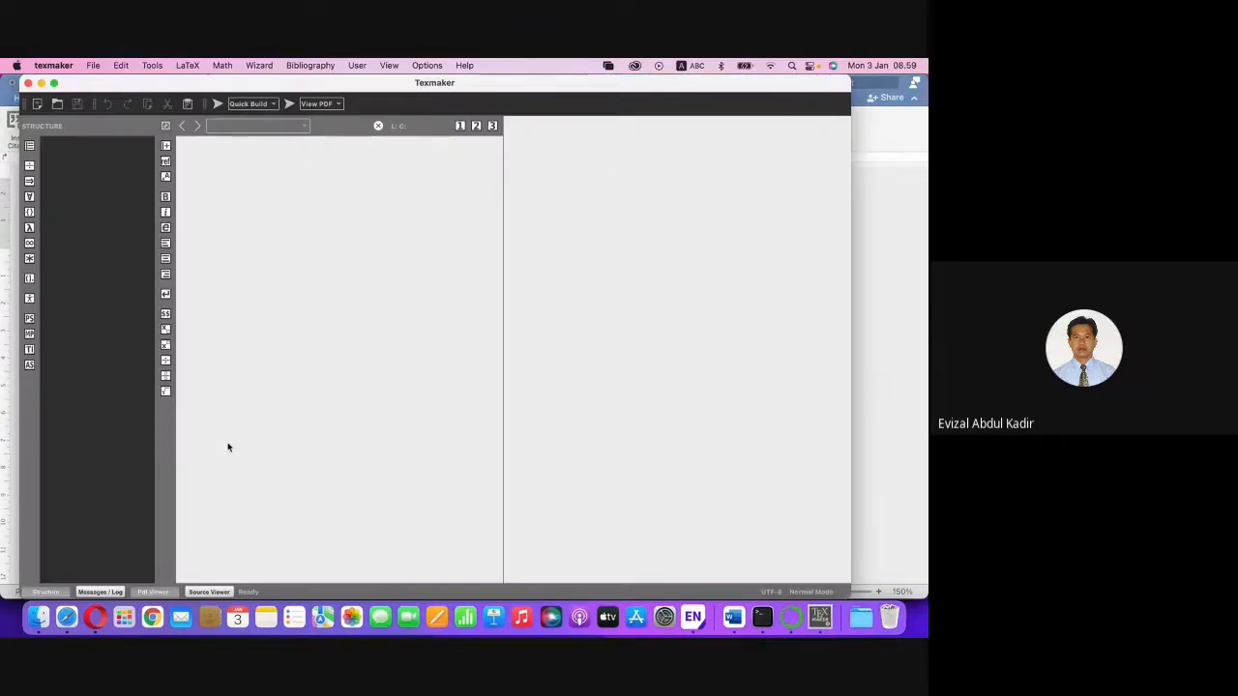
Switch to Safari, search Google for "latex" and open the LaTeX Project website.
{"action": "left_click", "coordinate": [67, 617]}
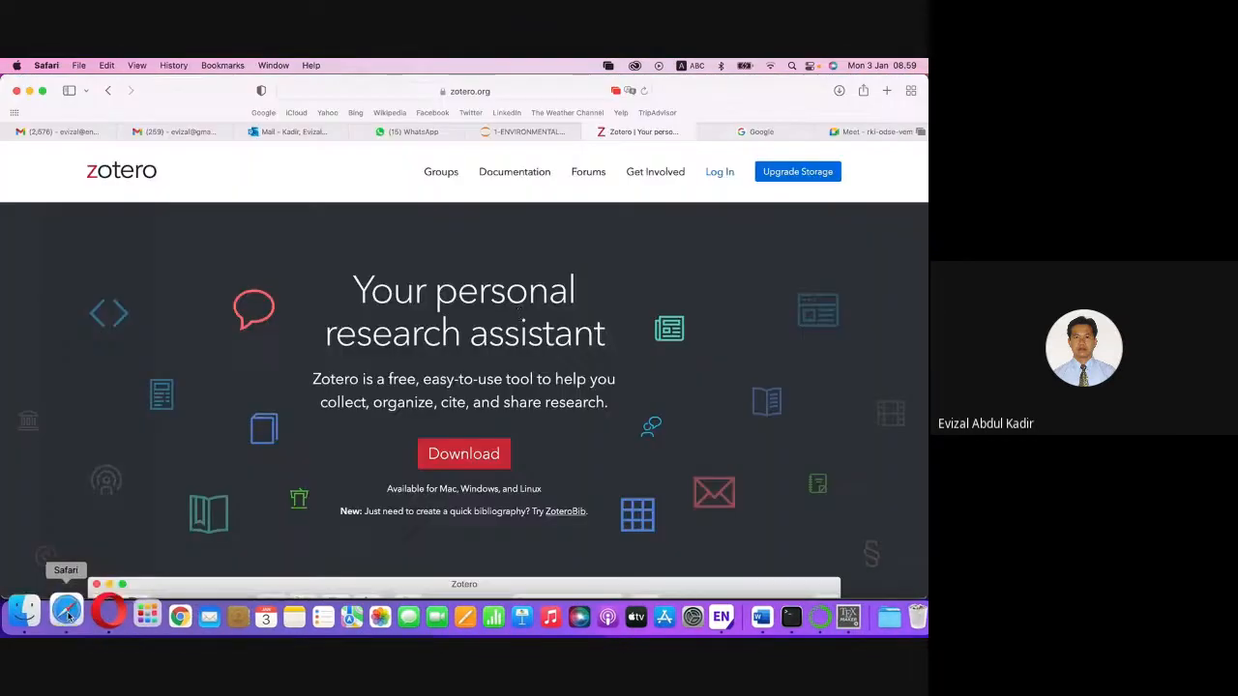
{"action": "left_click", "coordinate": [779, 134]}
{"action": "type", "text": "latex"}
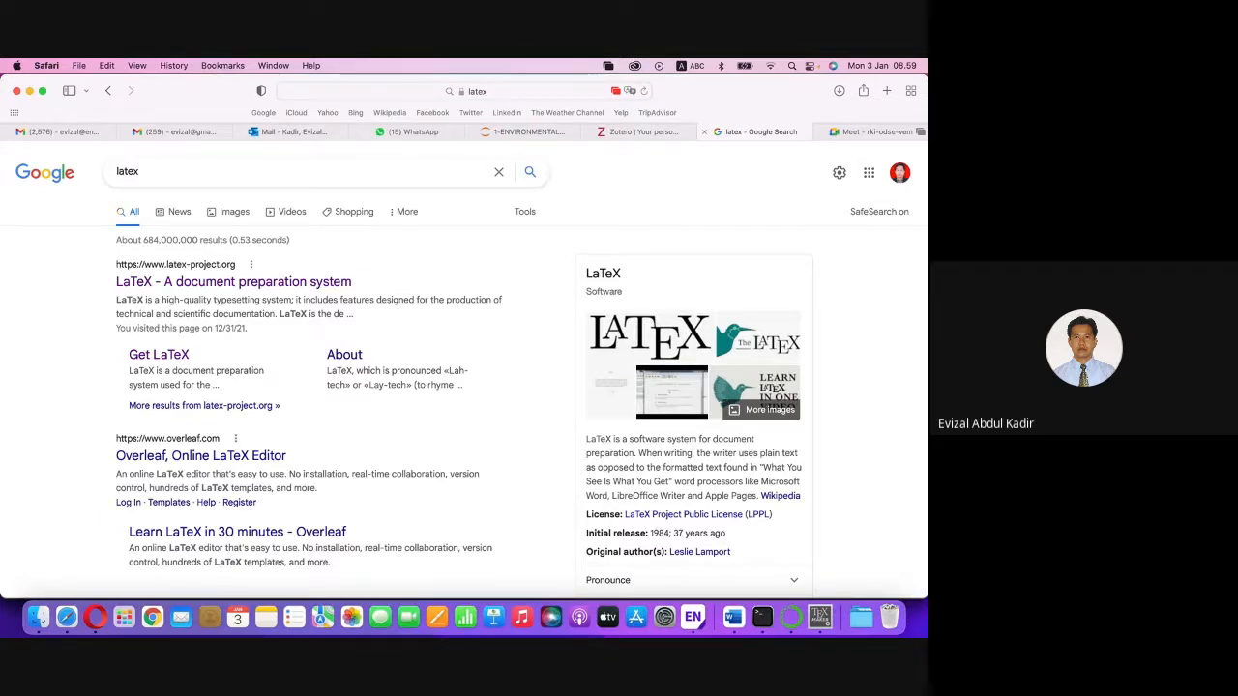
{"action": "left_click", "coordinate": [295, 281]}
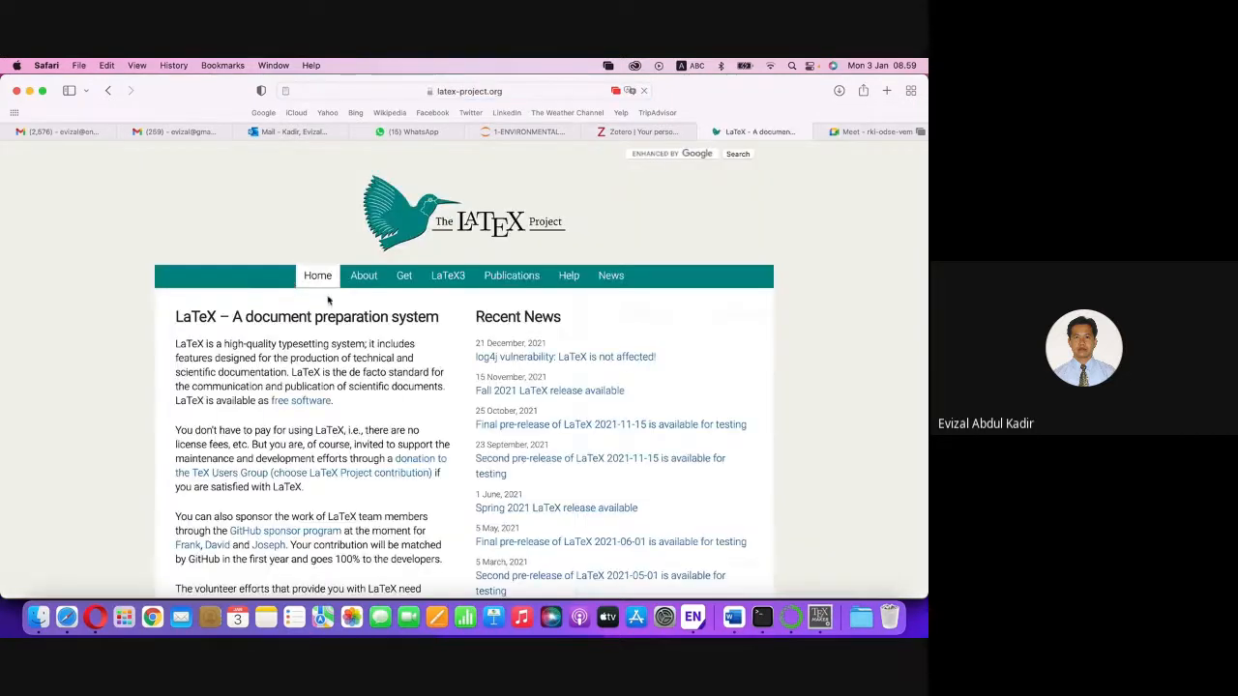
Look through the LaTeX Project home page, then view the open windows and installed applications before returning to the page.
{"action": "scroll", "coordinate": [518, 358], "scroll_direction": "down", "scroll_amount": 1}
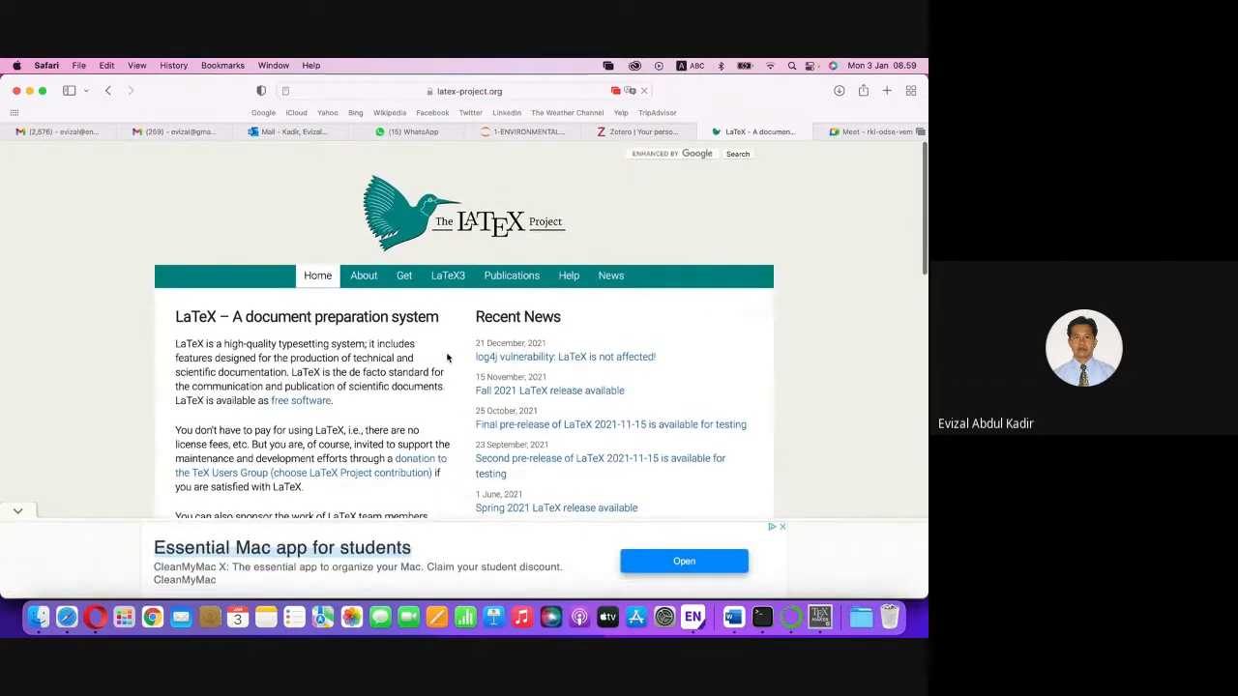
{"action": "scroll", "coordinate": [448, 358], "scroll_direction": "down", "scroll_amount": 1}
{"action": "scroll", "coordinate": [448, 358], "scroll_direction": "down", "scroll_amount": 5}
{"action": "scroll", "coordinate": [448, 354], "scroll_direction": "up", "scroll_amount": 4}
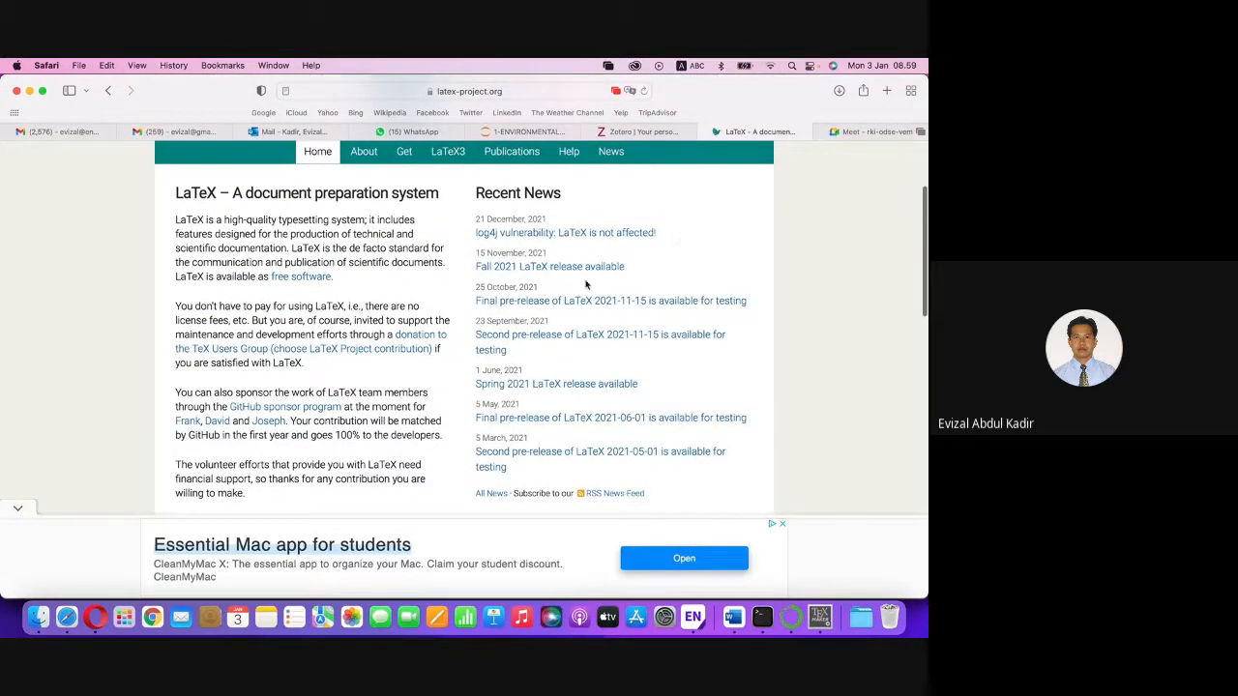
{"action": "scroll", "coordinate": [616, 384], "scroll_direction": "down", "scroll_amount": 4}
{"action": "scroll", "coordinate": [777, 345], "scroll_direction": "up", "scroll_amount": 2}
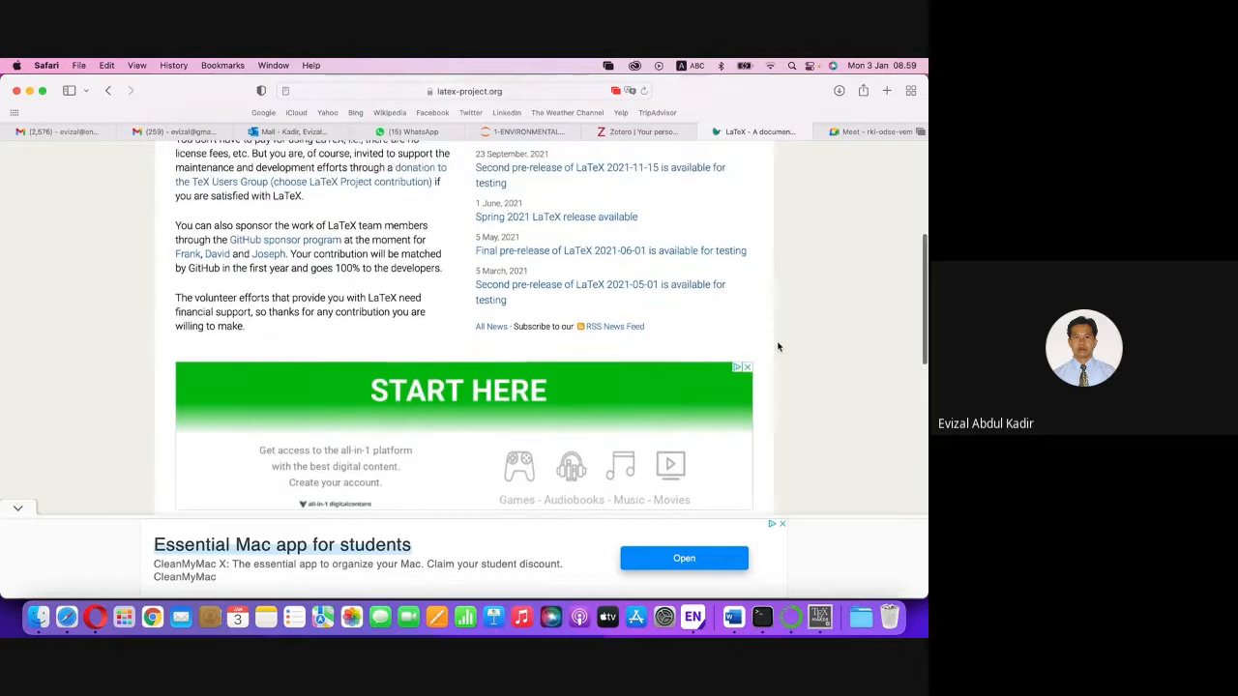
{"action": "key", "text": "ctrl+Up"}
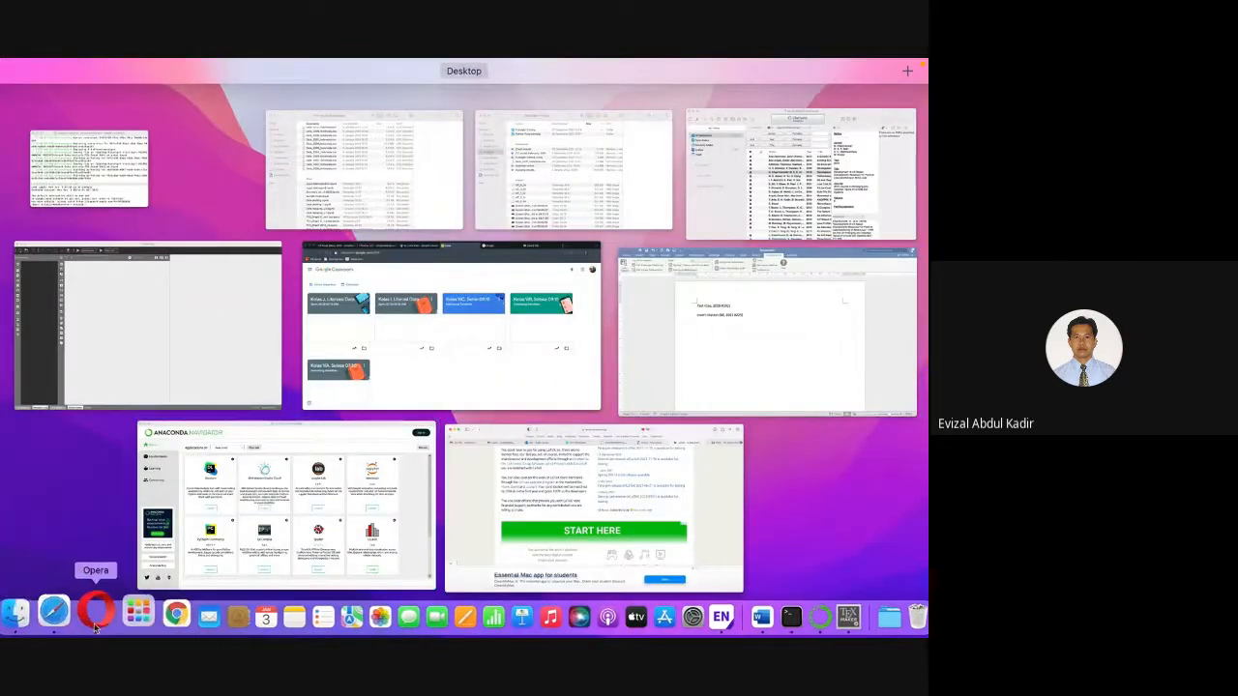
{"action": "left_click", "coordinate": [124, 616]}
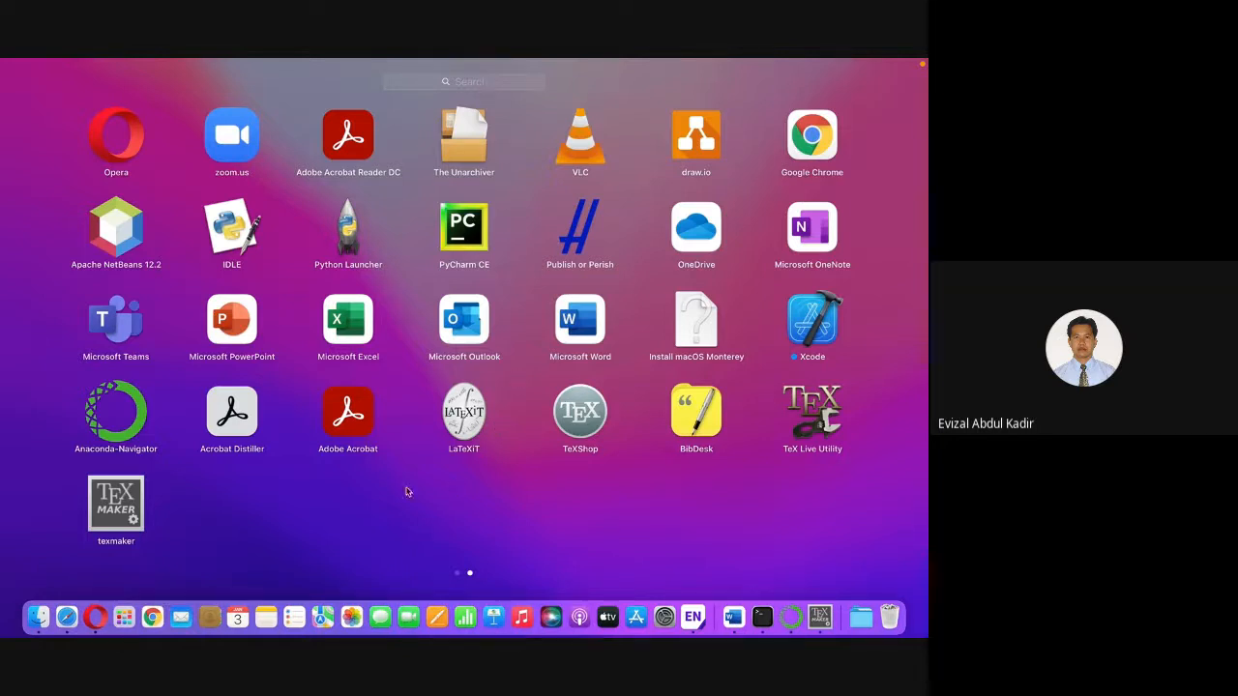
{"action": "left_click", "coordinate": [266, 505]}
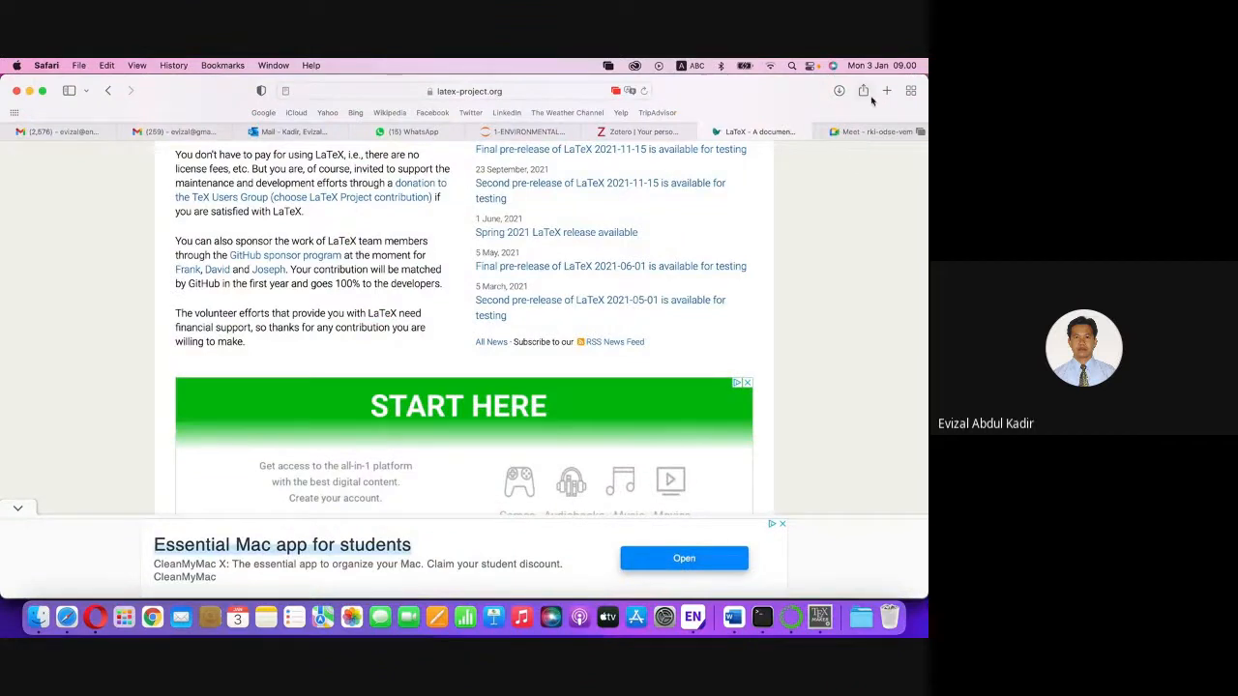
Open a new browser tab and load the google.com home page.
{"action": "left_click", "coordinate": [886, 90]}
{"action": "type", "text": "goo"}
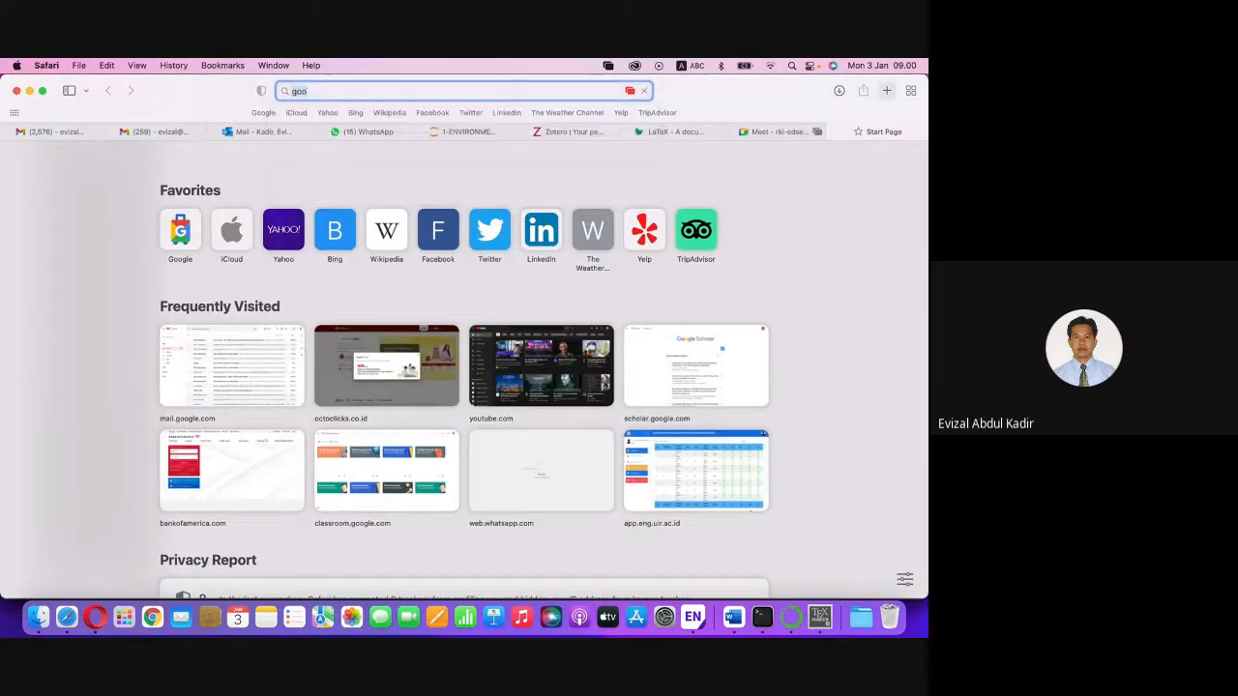
{"action": "key", "text": "Return"}
{"action": "type", "text": "gle.com/"}
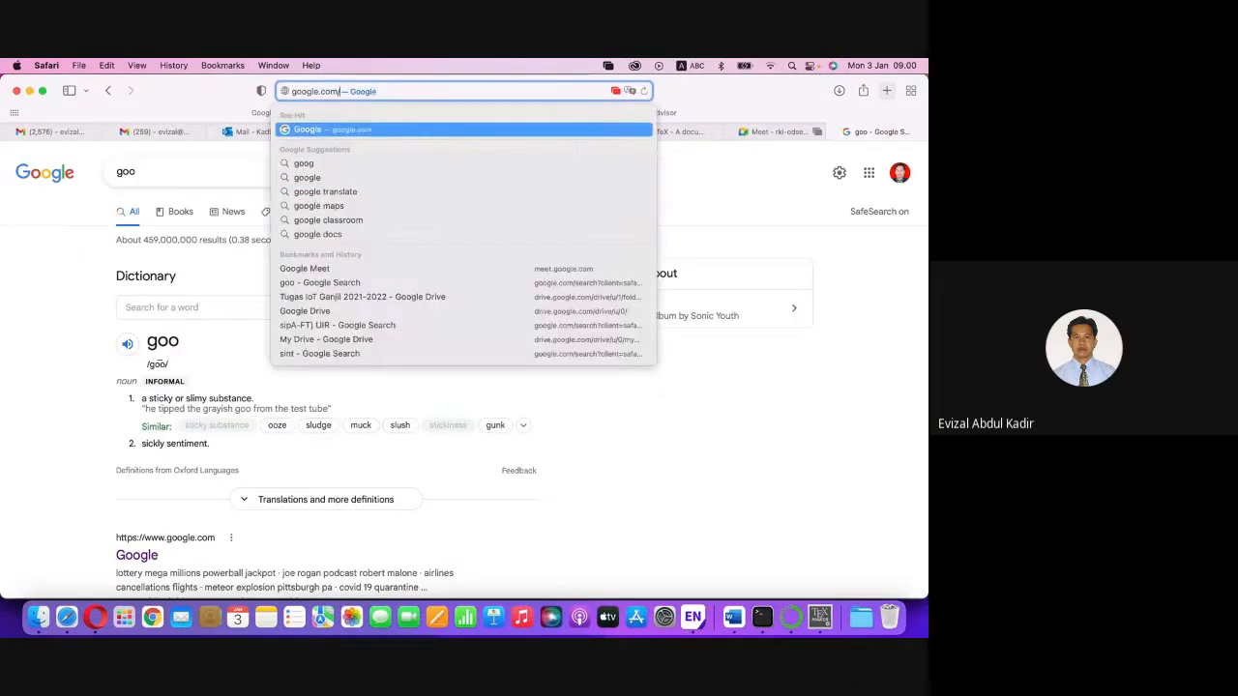
{"action": "key", "text": "Return"}
Check the applications in Anaconda Navigator, return to Safari and search Google for "latex editor".
{"action": "key", "text": "ctrl+Up"}
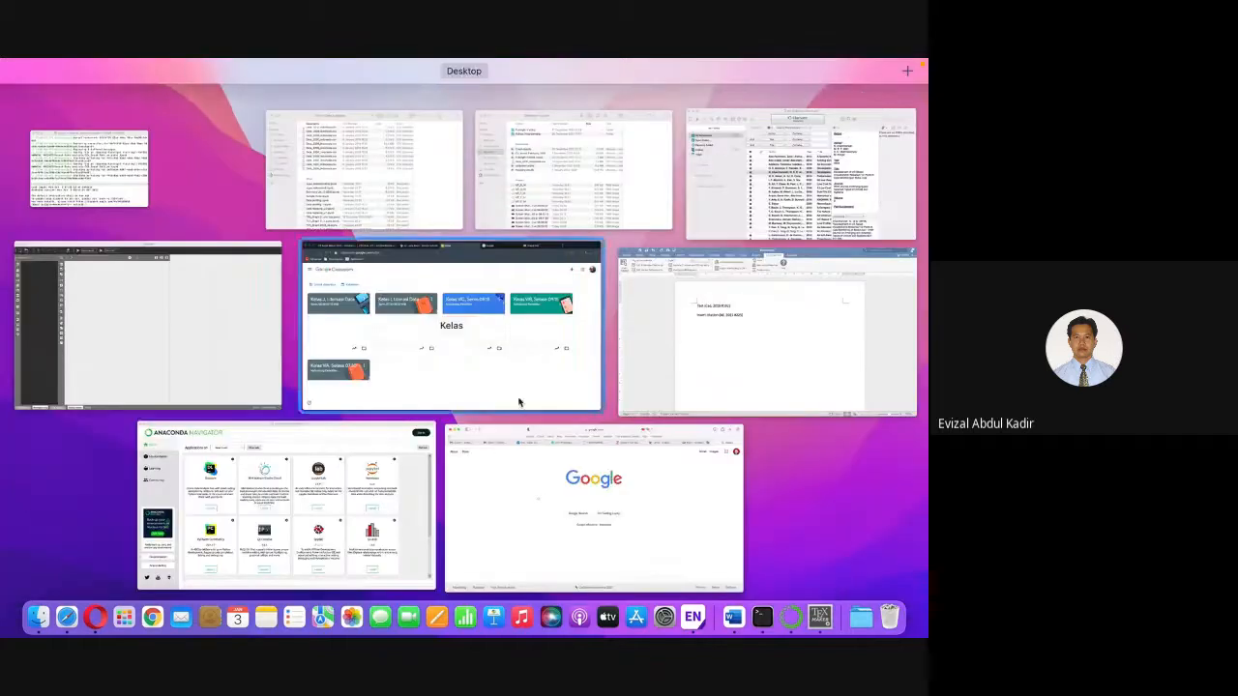
{"action": "left_click", "coordinate": [309, 509]}
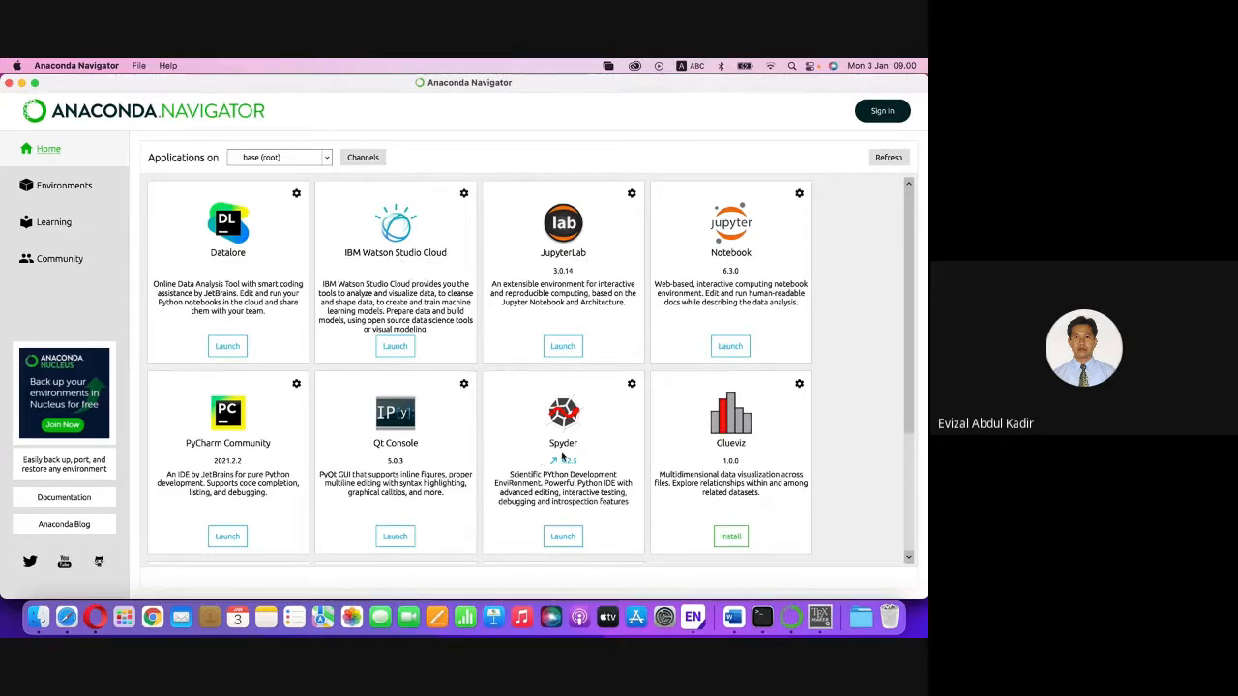
{"action": "left_click", "coordinate": [66, 617]}
{"action": "type", "text": "la"}
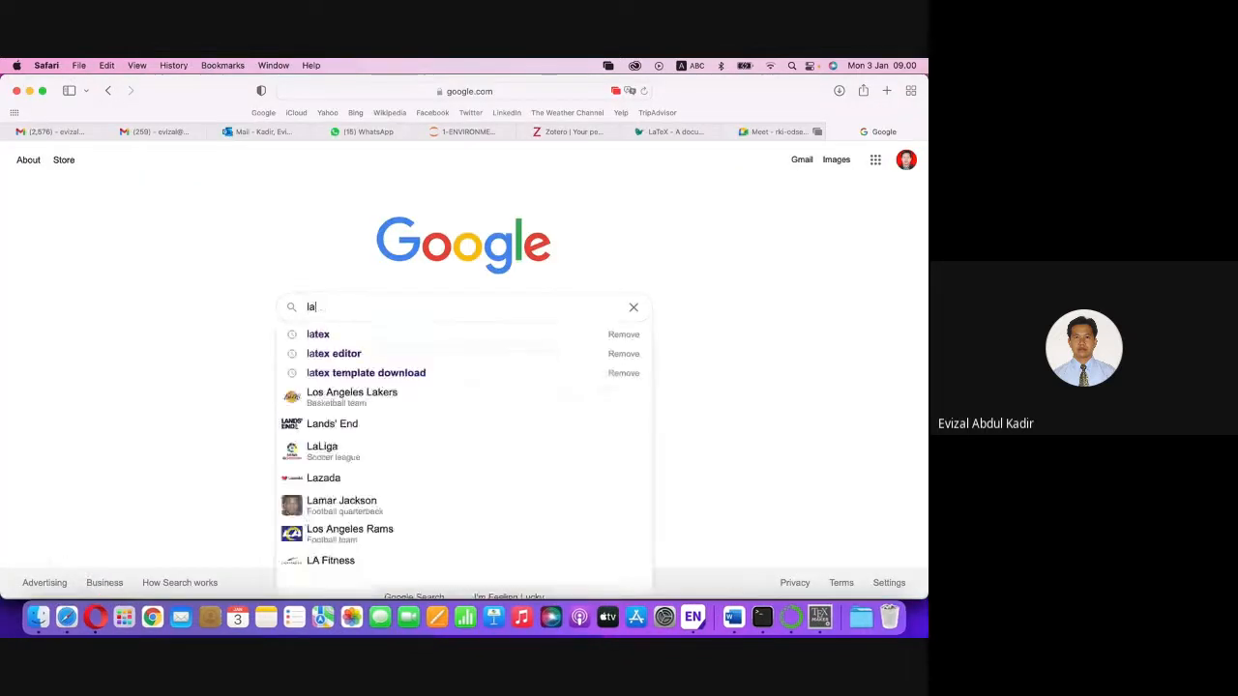
{"action": "type", "text": "tex editor"}
{"action": "key", "text": "Return"}
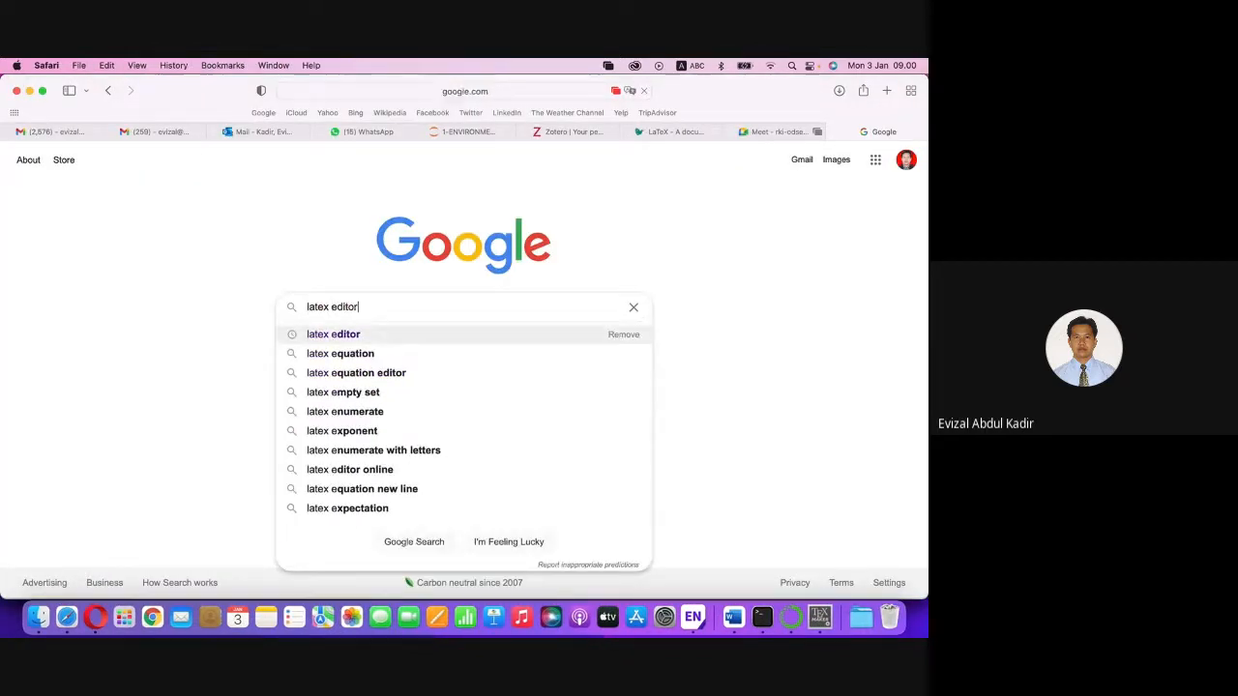
Open Beebom's "12 Best LaTeX Editors You Should Use" article and read the sections from TeXmaker to the online editors.
{"action": "scroll", "coordinate": [244, 392], "scroll_direction": "down", "scroll_amount": 3}
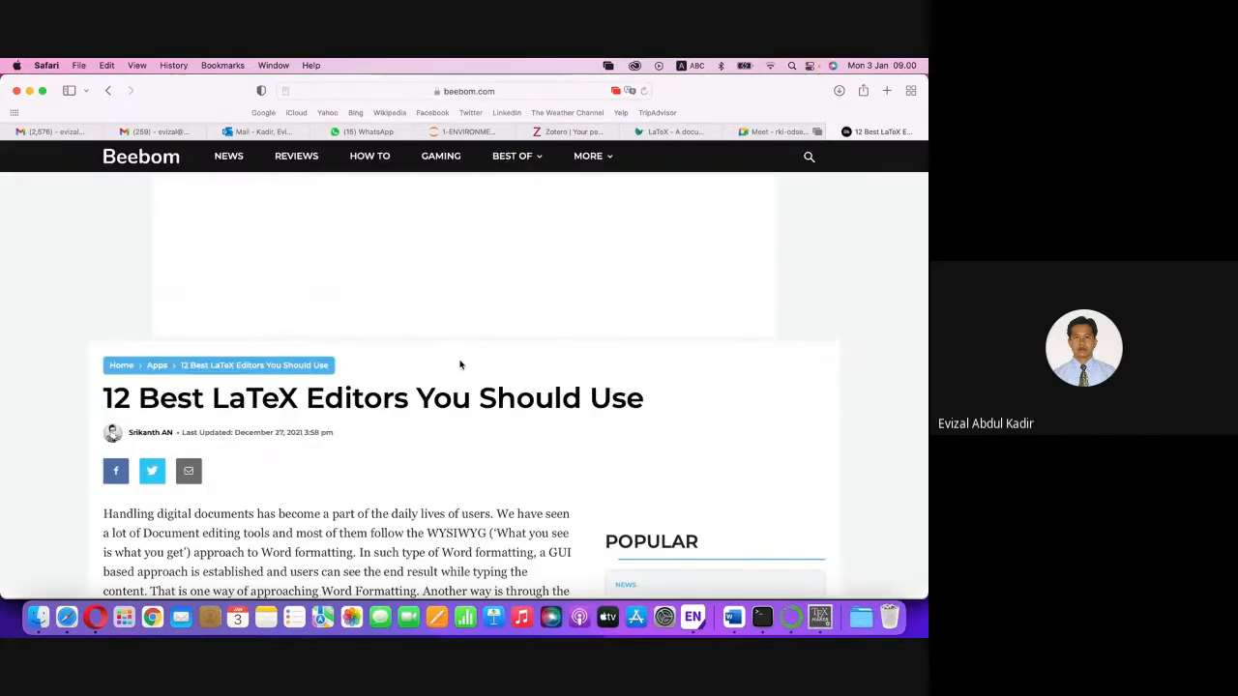
{"action": "scroll", "coordinate": [460, 365], "scroll_direction": "down", "scroll_amount": 5}
{"action": "scroll", "coordinate": [461, 364], "scroll_direction": "down", "scroll_amount": 15}
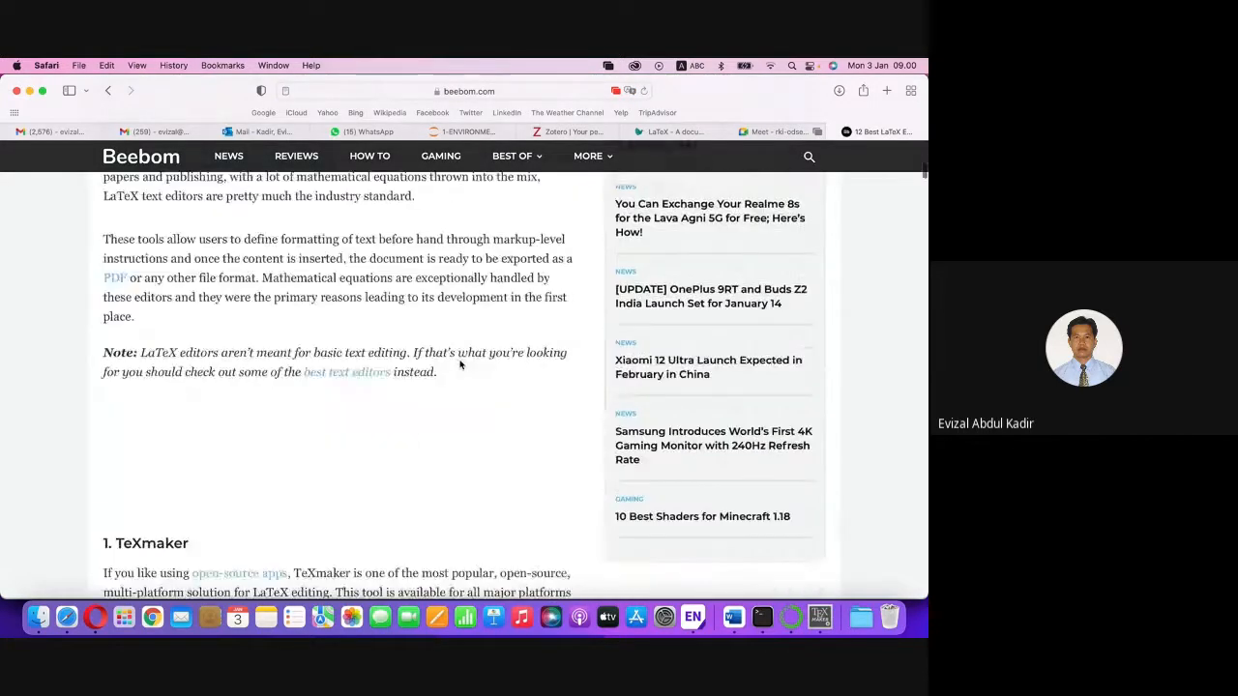
{"action": "scroll", "coordinate": [211, 317], "scroll_direction": "down", "scroll_amount": 15}
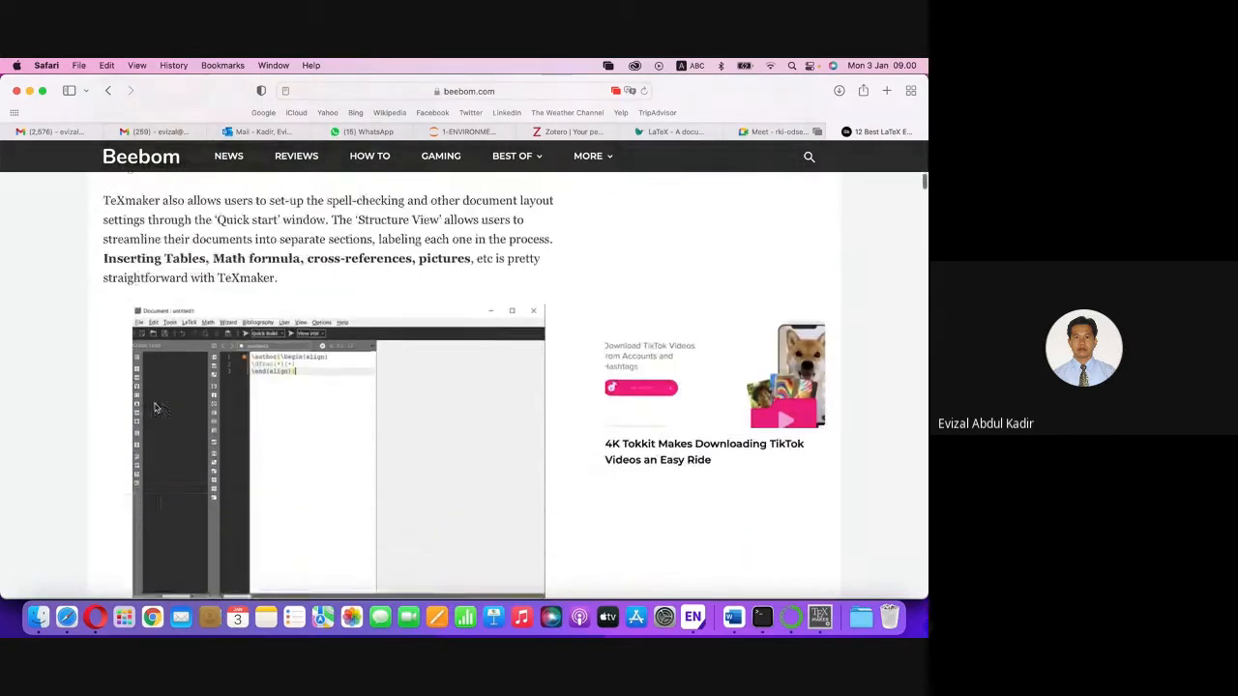
{"action": "scroll", "coordinate": [157, 409], "scroll_direction": "down", "scroll_amount": 3}
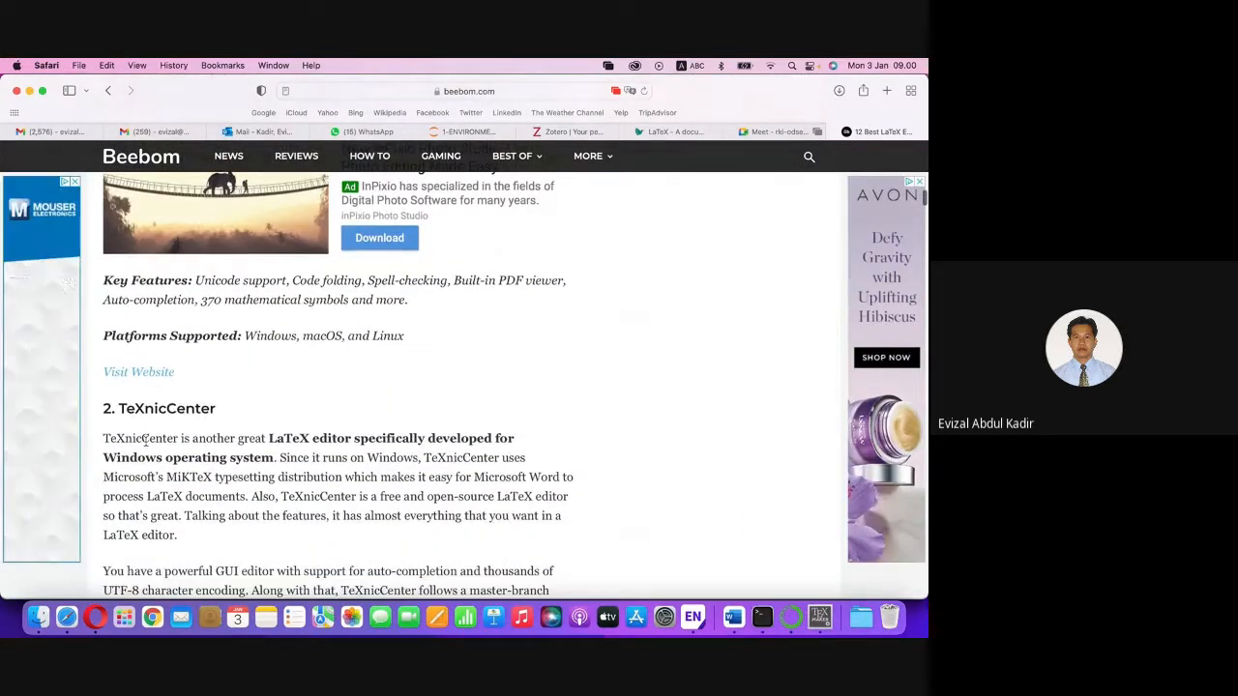
{"action": "scroll", "coordinate": [161, 425], "scroll_direction": "down", "scroll_amount": 7}
{"action": "scroll", "coordinate": [162, 434], "scroll_direction": "down", "scroll_amount": 12}
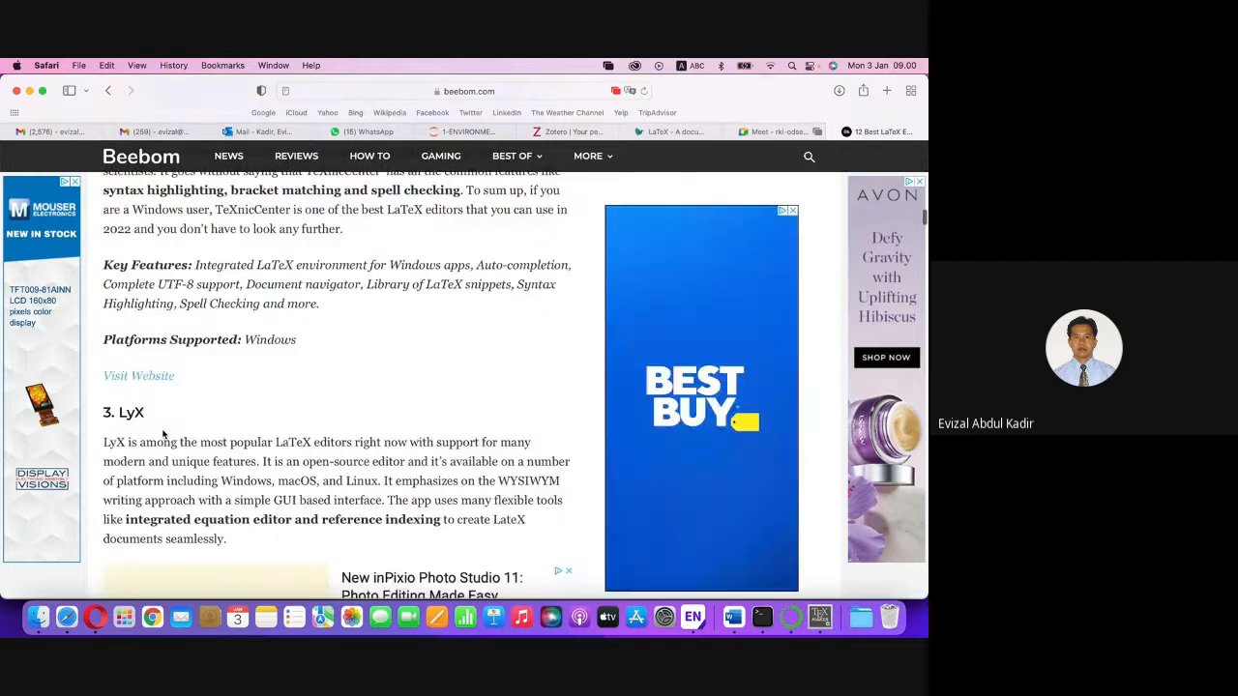
{"action": "scroll", "coordinate": [162, 434], "scroll_direction": "down", "scroll_amount": 12}
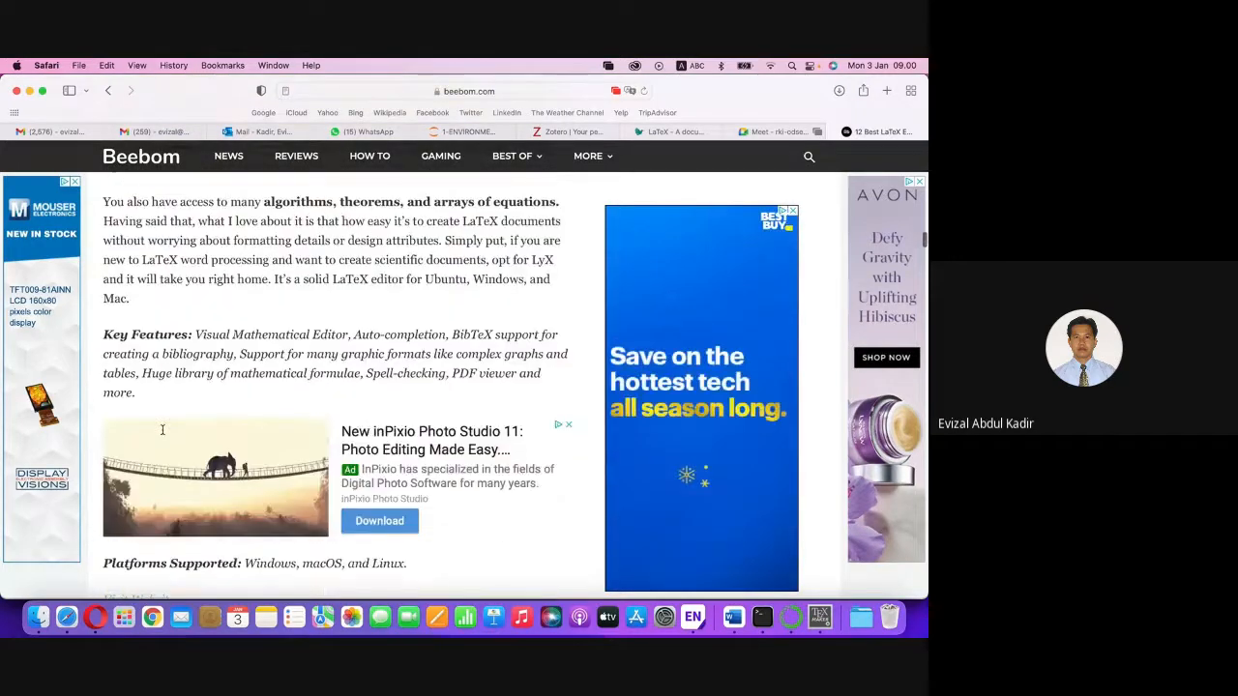
{"action": "scroll", "coordinate": [162, 434], "scroll_direction": "down", "scroll_amount": 12}
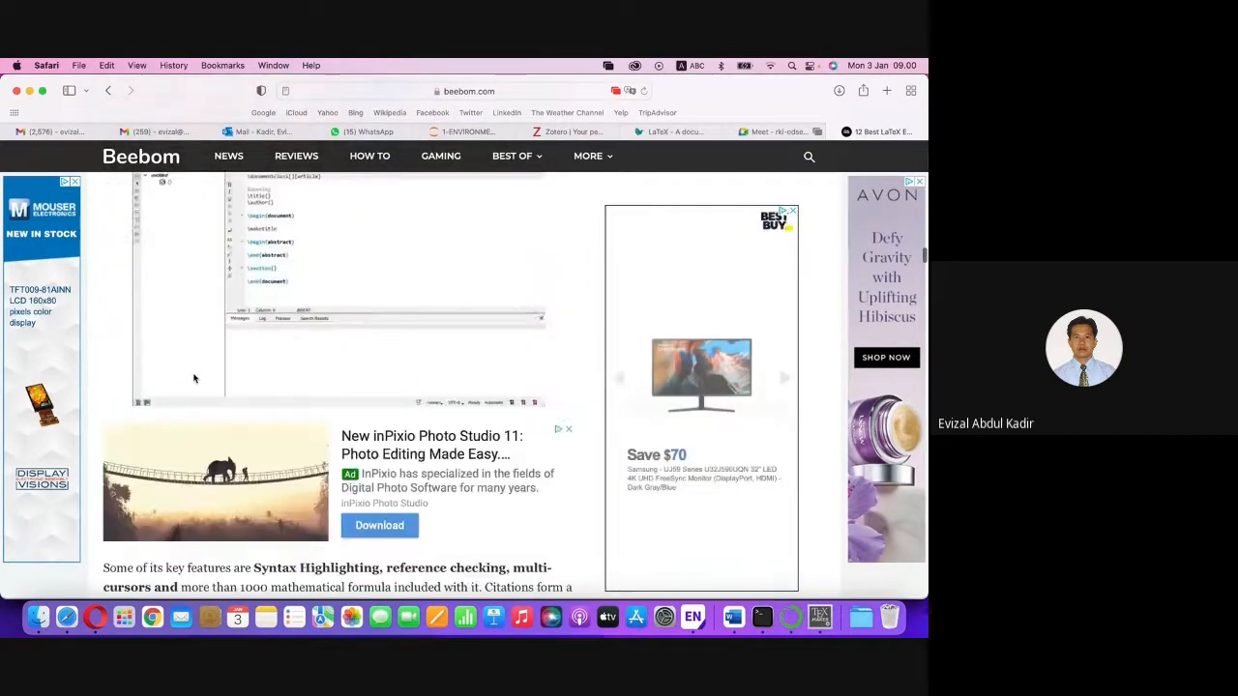
{"action": "scroll", "coordinate": [193, 378], "scroll_direction": "down", "scroll_amount": 10}
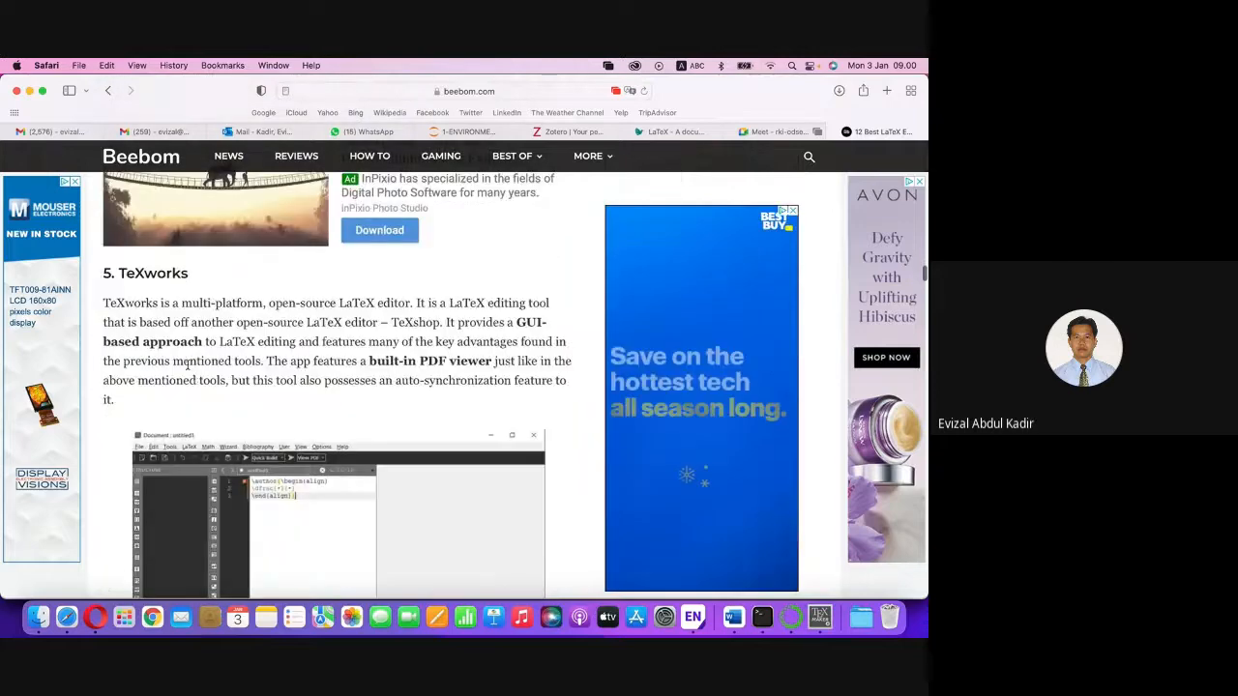
{"action": "scroll", "coordinate": [188, 366], "scroll_direction": "down", "scroll_amount": 5}
Go back through the article to the TeXmaker section and examine its description and interface picture.
{"action": "scroll", "coordinate": [188, 358], "scroll_direction": "up", "scroll_amount": 10}
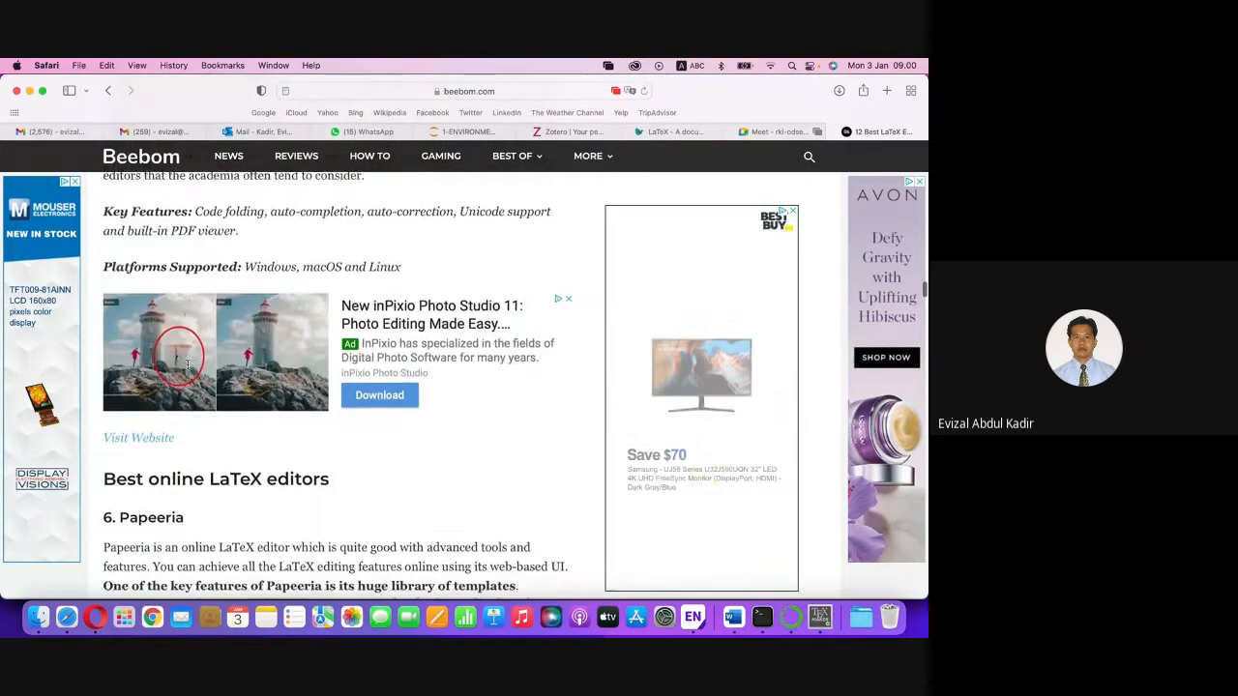
{"action": "scroll", "coordinate": [189, 370], "scroll_direction": "up", "scroll_amount": 15}
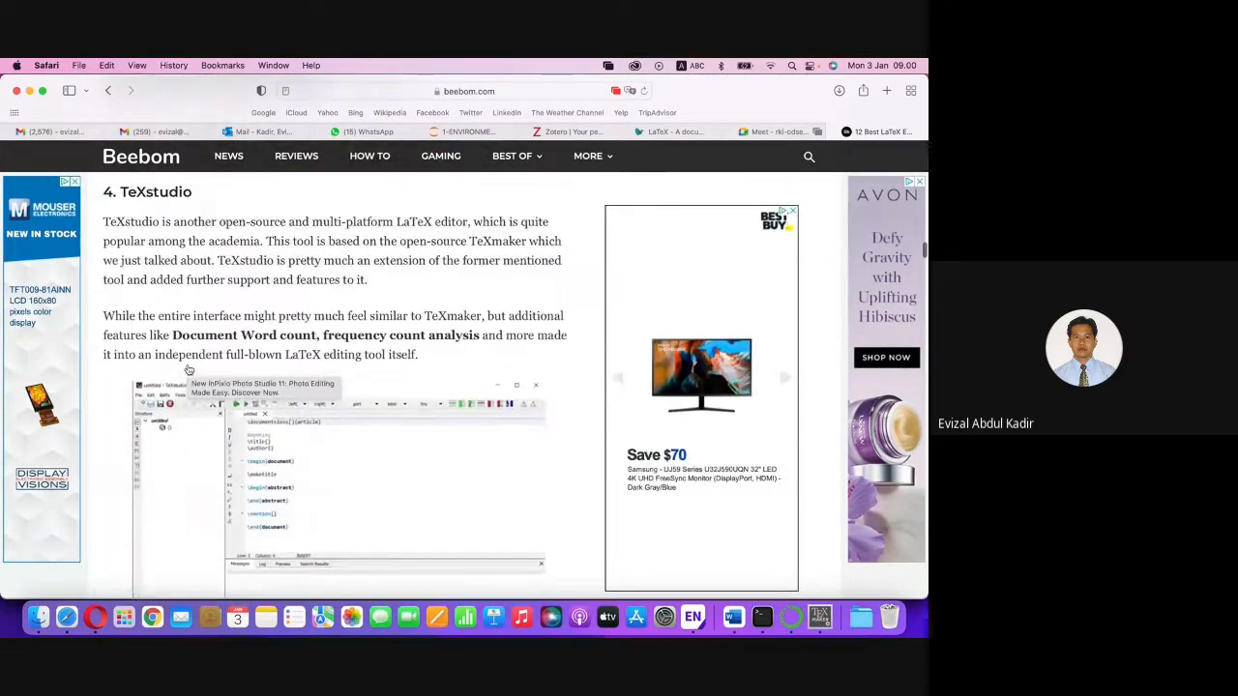
{"action": "scroll", "coordinate": [189, 370], "scroll_direction": "up", "scroll_amount": 15}
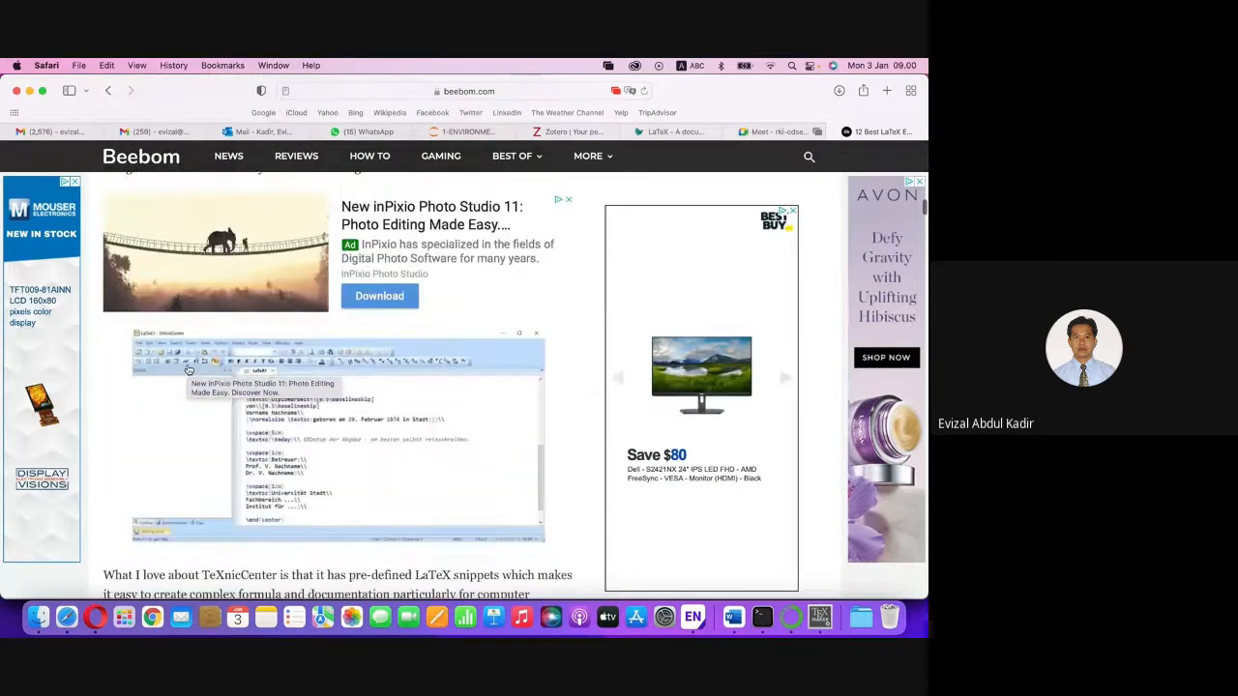
{"action": "scroll", "coordinate": [189, 370], "scroll_direction": "up", "scroll_amount": 10}
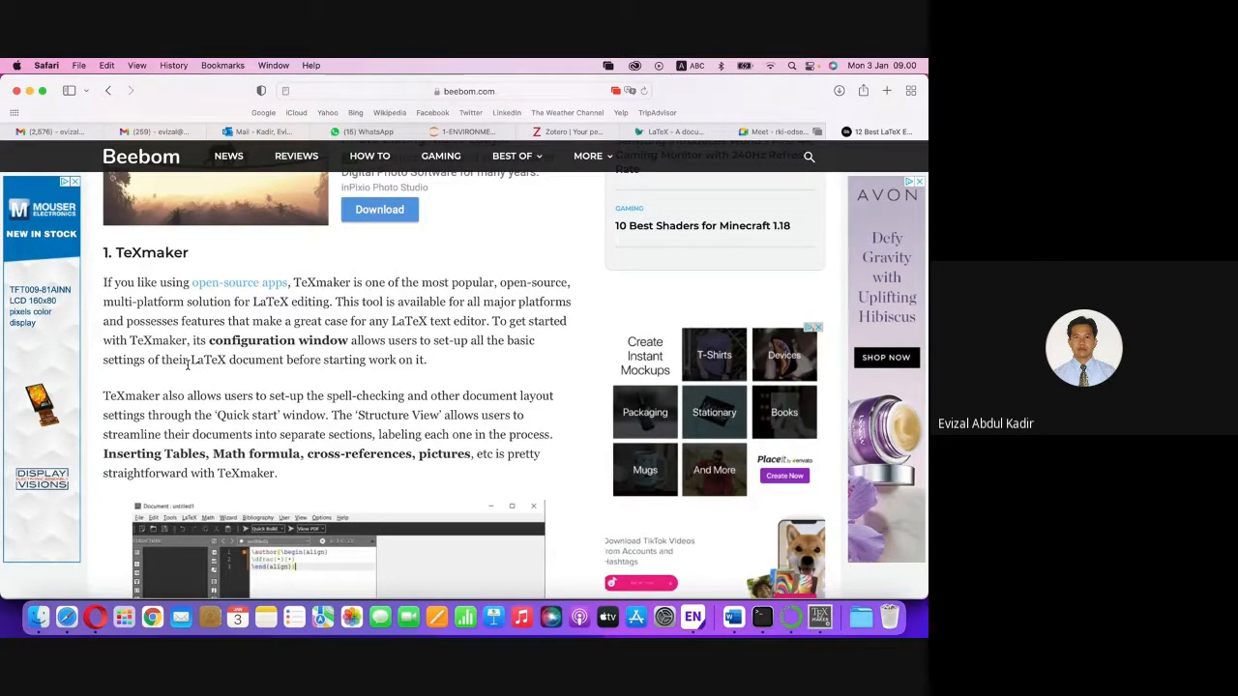
{"action": "scroll", "coordinate": [227, 338], "scroll_direction": "down", "scroll_amount": 5}
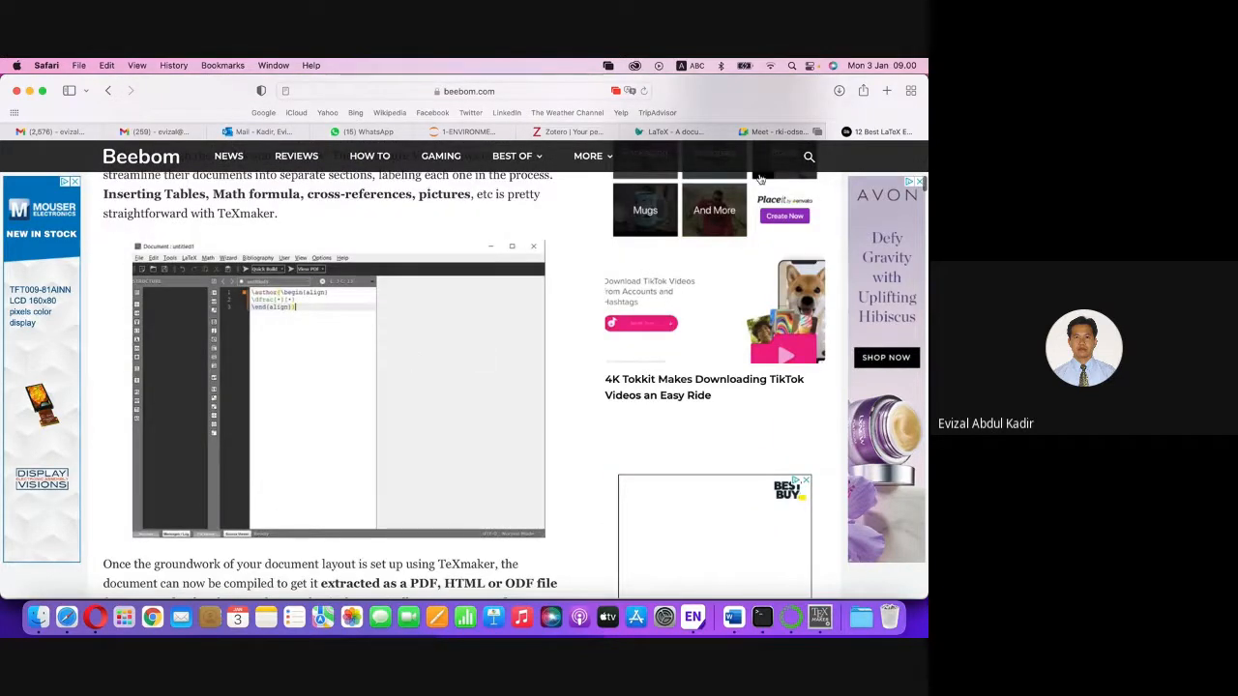
Revisit the LaTeX Project home page, return to the Beebom article and look through its sections down to TeXworks.
{"action": "left_click", "coordinate": [673, 132]}
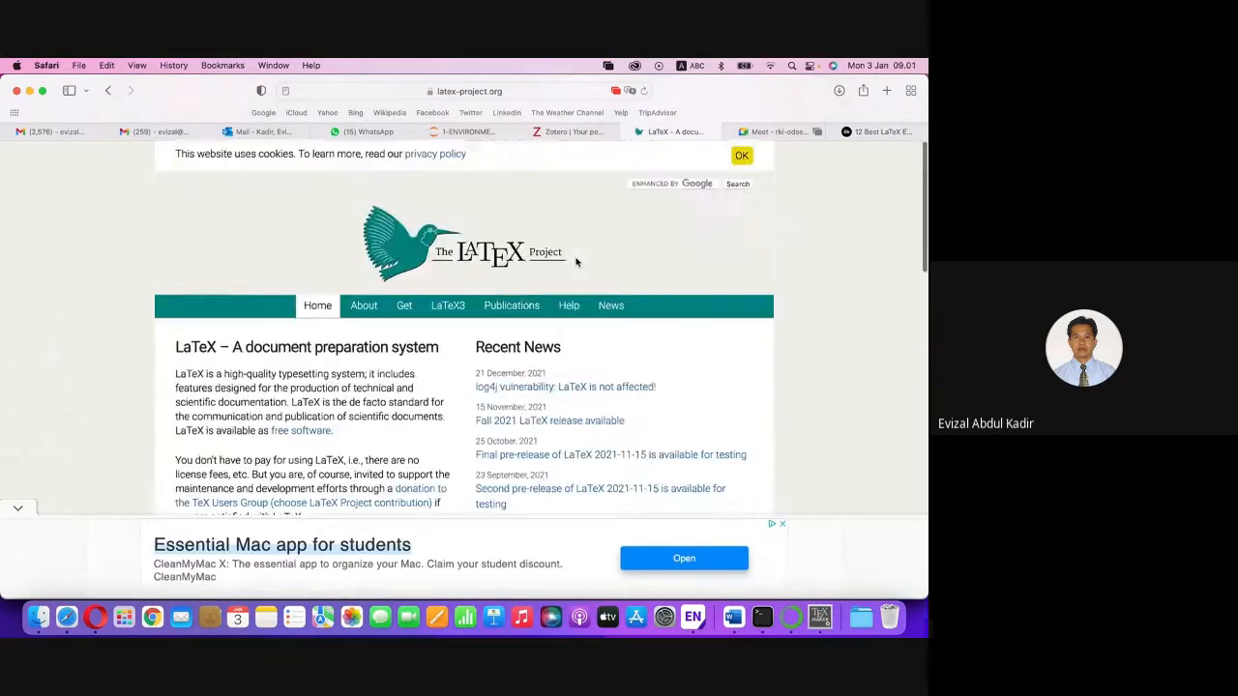
{"action": "left_click", "coordinate": [880, 132]}
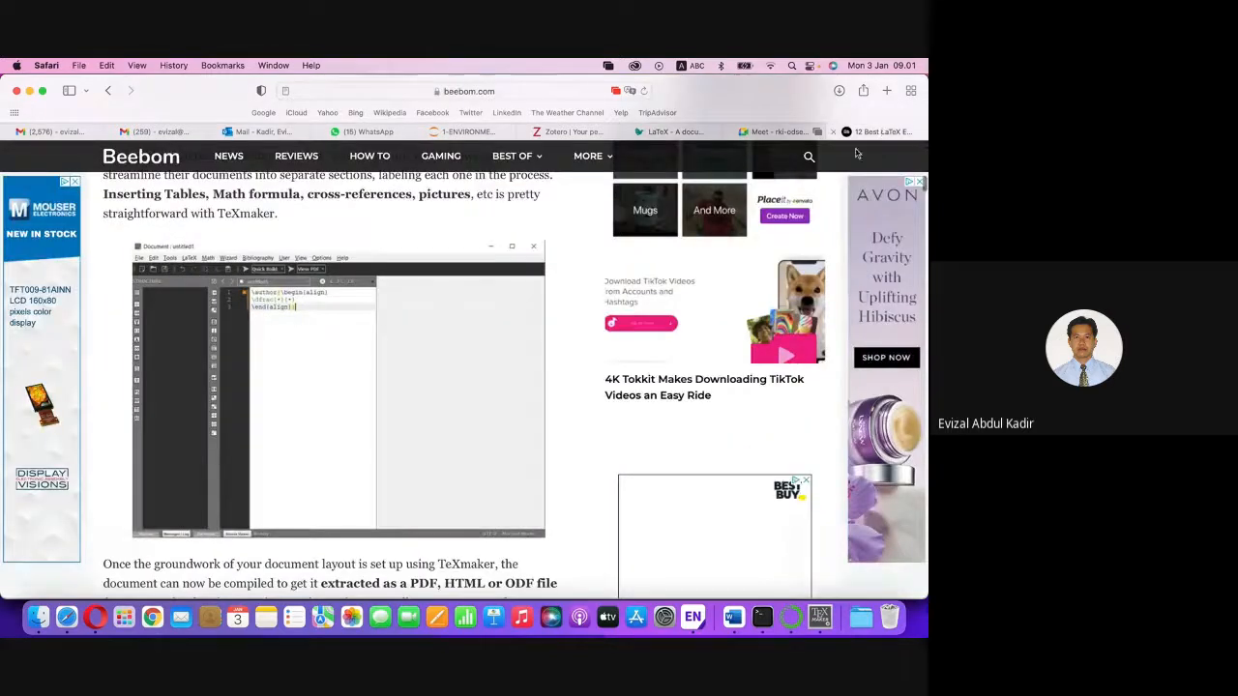
{"action": "scroll", "coordinate": [474, 369], "scroll_direction": "down", "scroll_amount": 15}
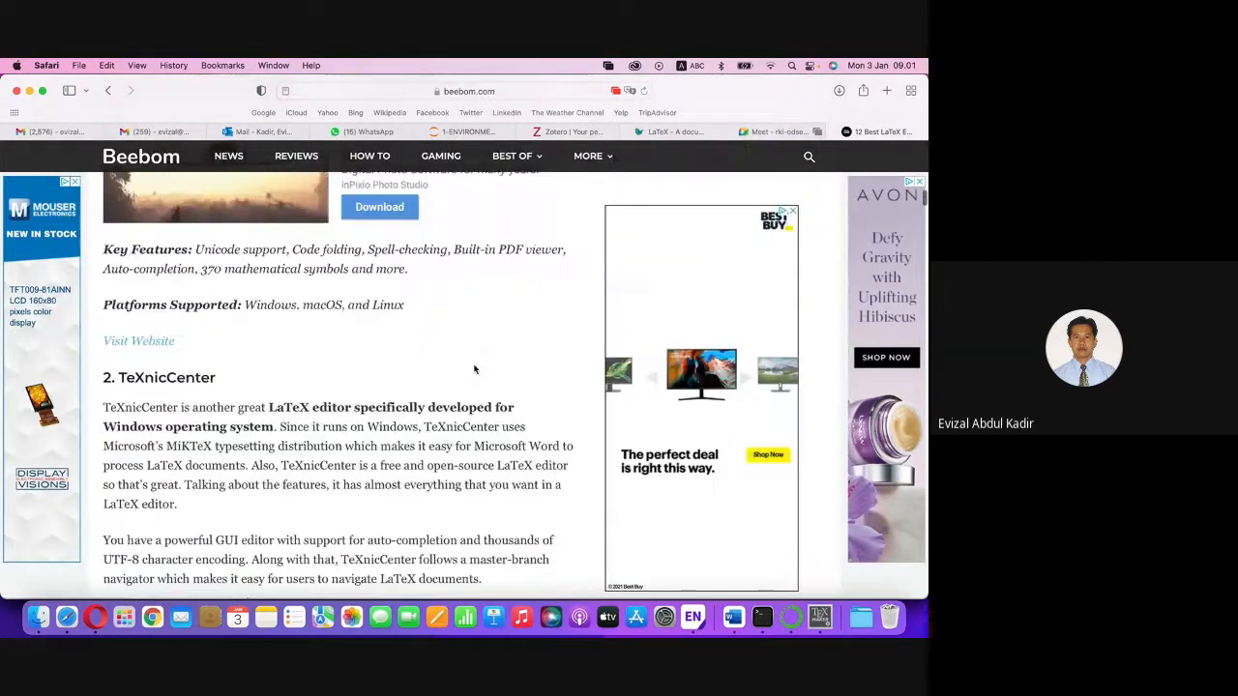
{"action": "scroll", "coordinate": [474, 368], "scroll_direction": "down", "scroll_amount": 15}
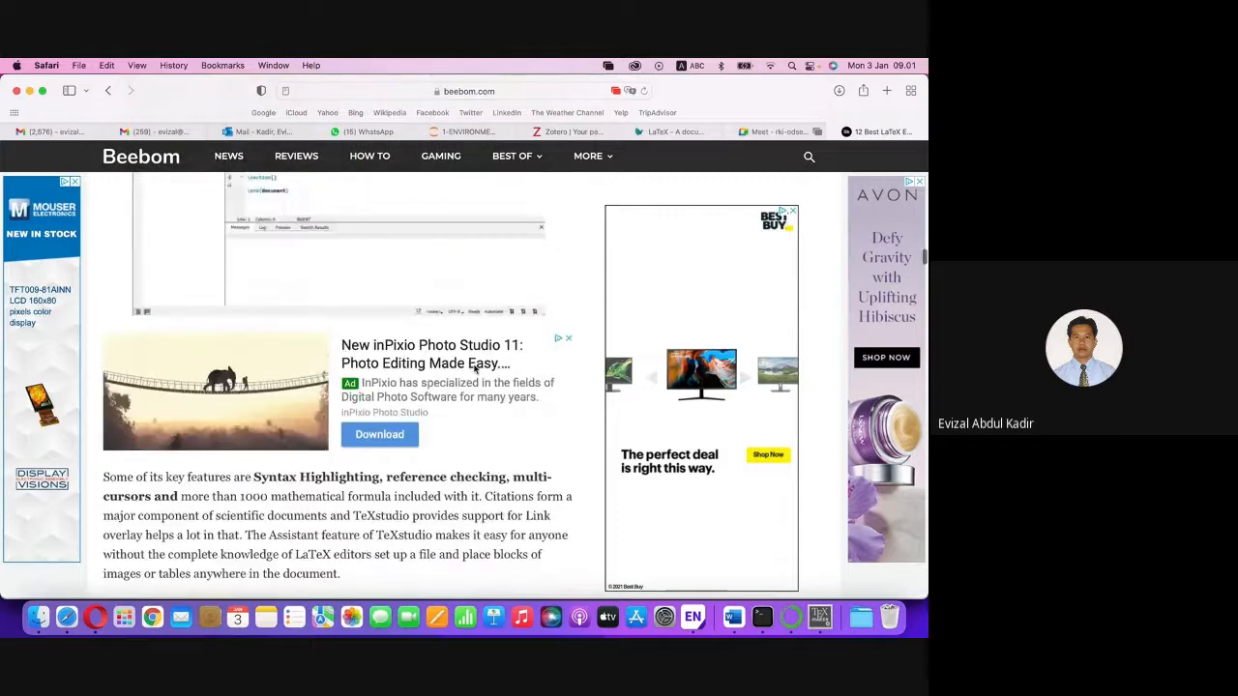
{"action": "scroll", "coordinate": [474, 368], "scroll_direction": "down", "scroll_amount": 10}
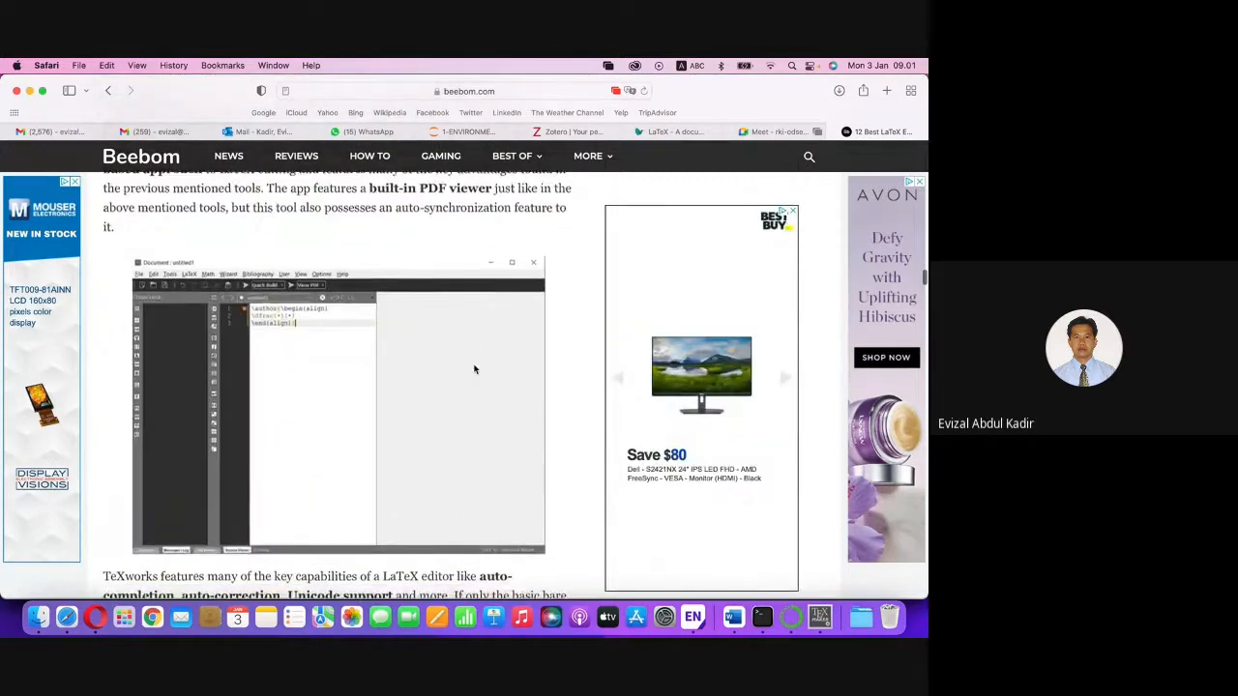
Switch to Texmaker, start opening an existing file and browse to the Downloads folder.
{"action": "left_click", "coordinate": [822, 613]}
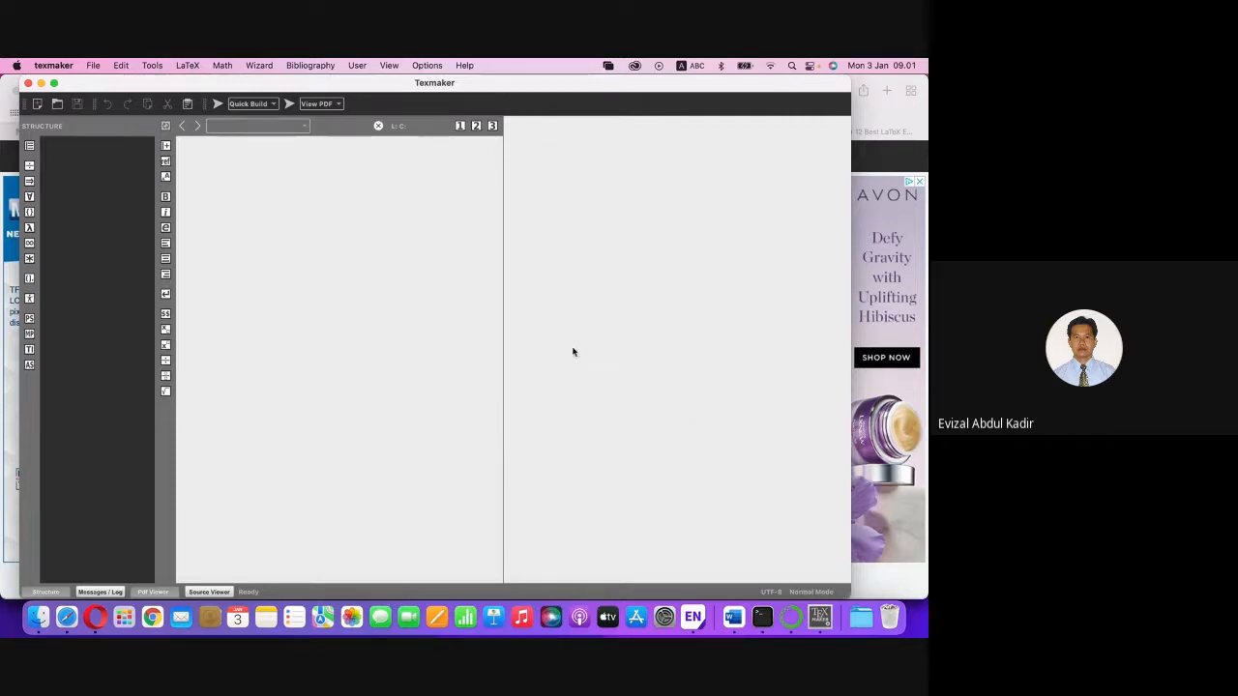
{"action": "left_click", "coordinate": [94, 66]}
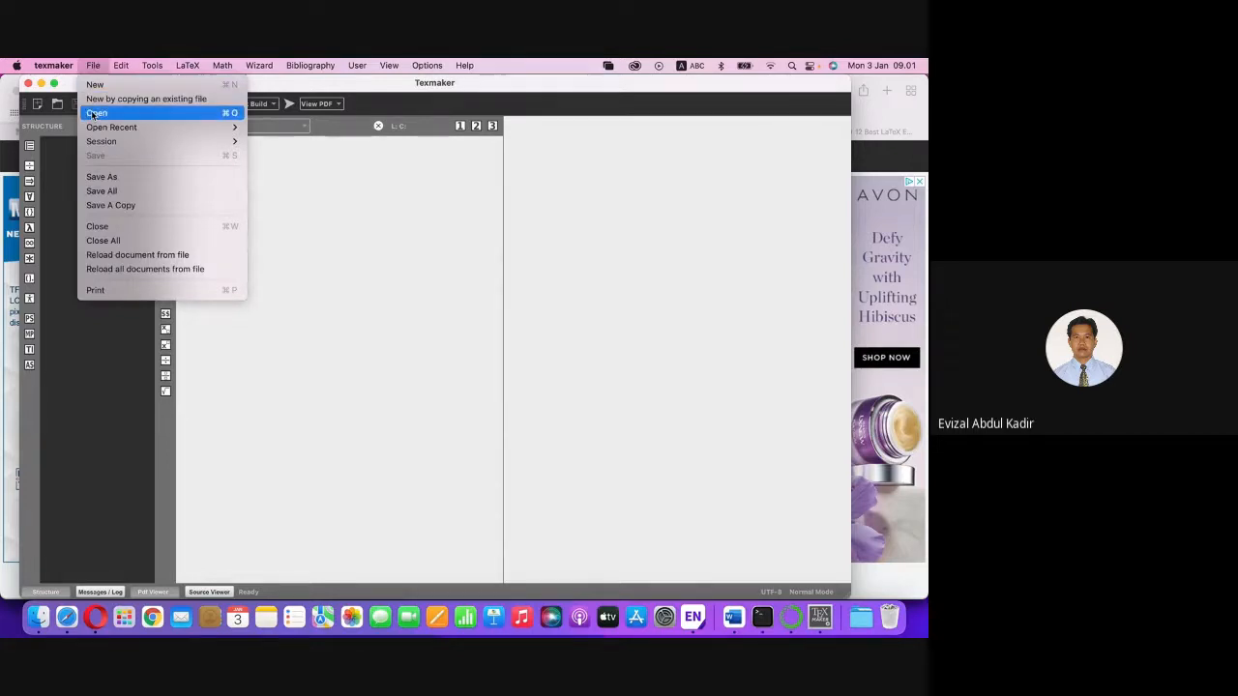
{"action": "left_click", "coordinate": [93, 113]}
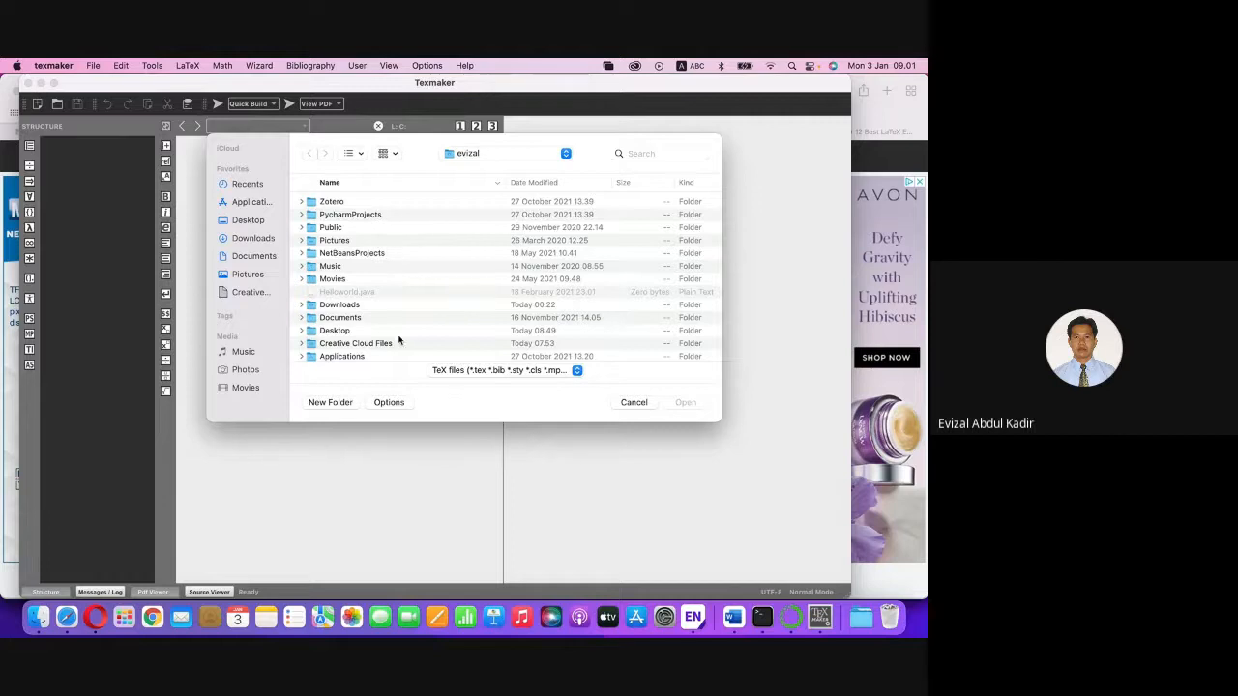
{"action": "left_click", "coordinate": [362, 307]}
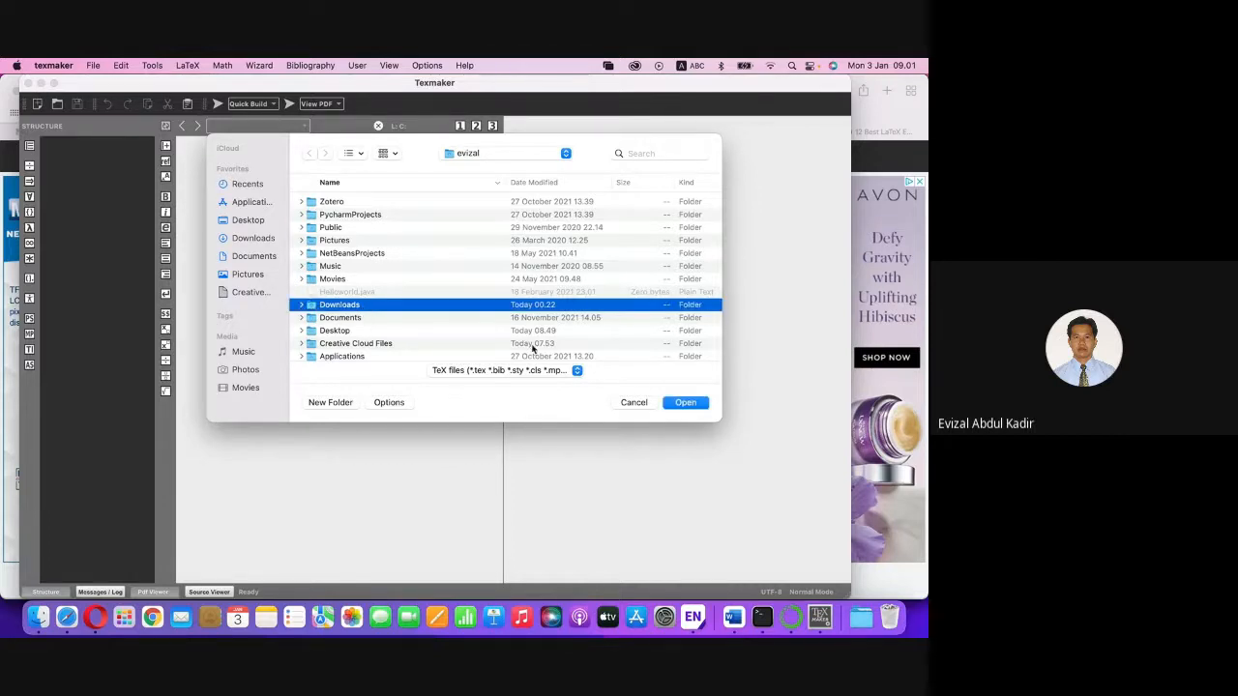
{"action": "left_click", "coordinate": [682, 404]}
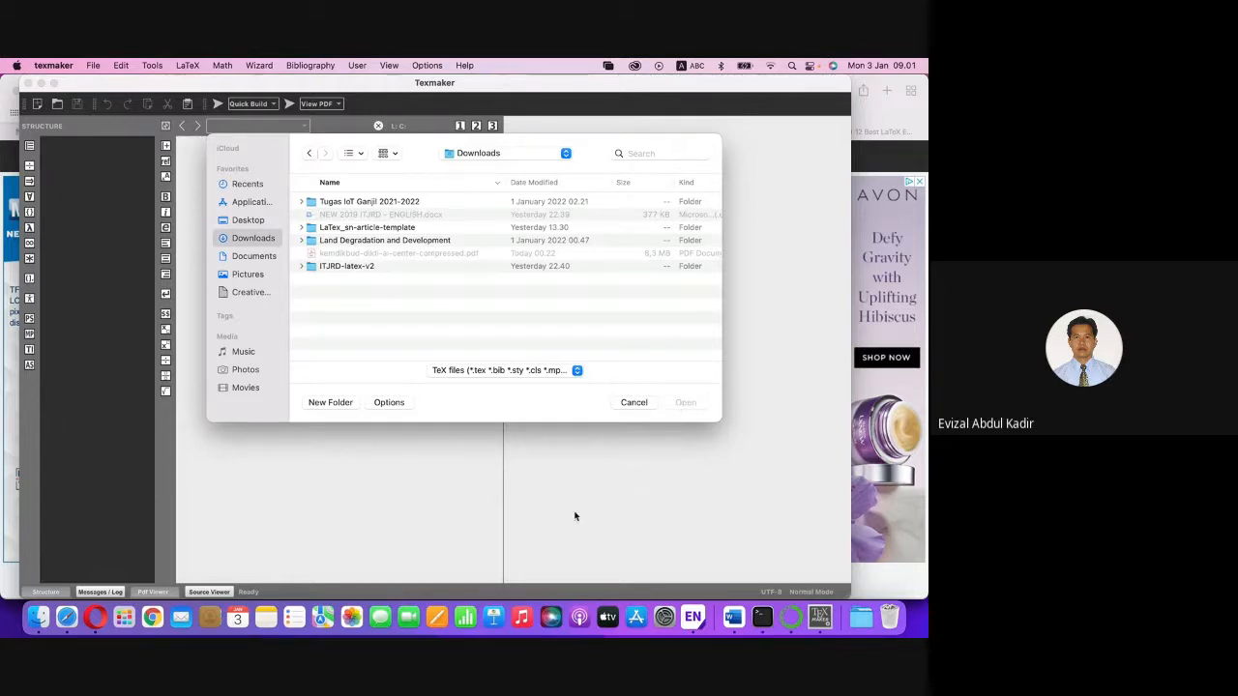
Switch to the Word document and replace all of its citation text with "SKRIPSI".
{"action": "key", "text": "ctrl+Up"}
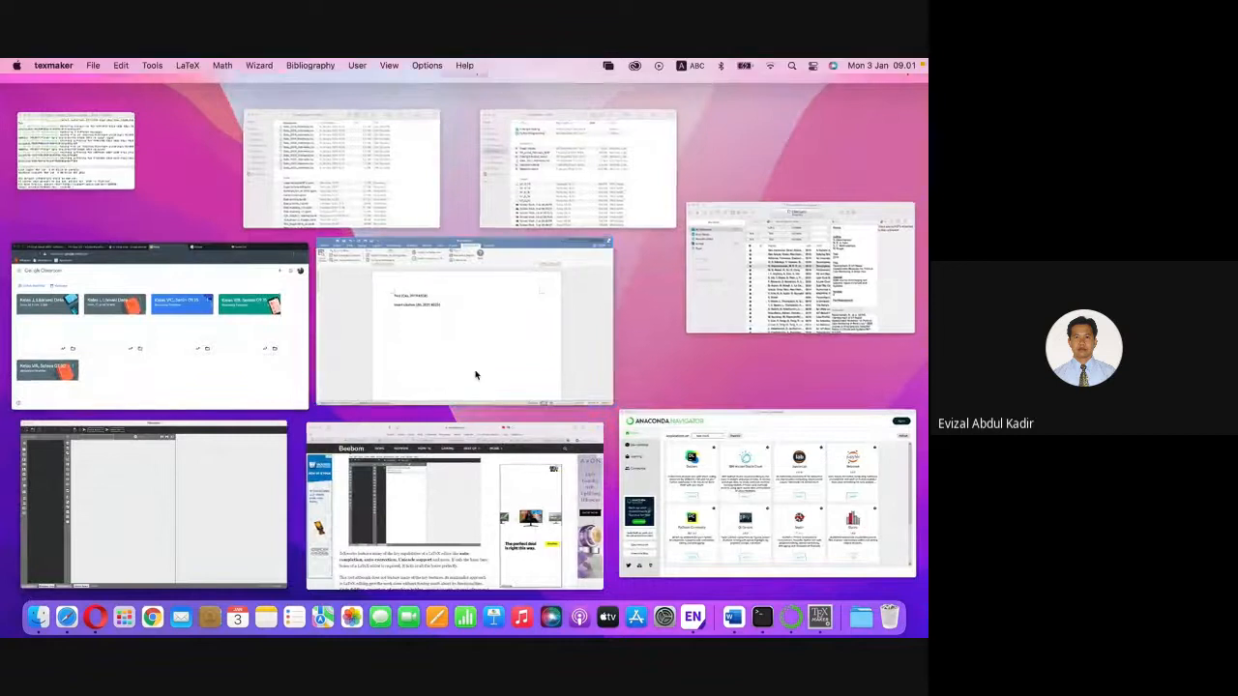
{"action": "left_click", "coordinate": [475, 374]}
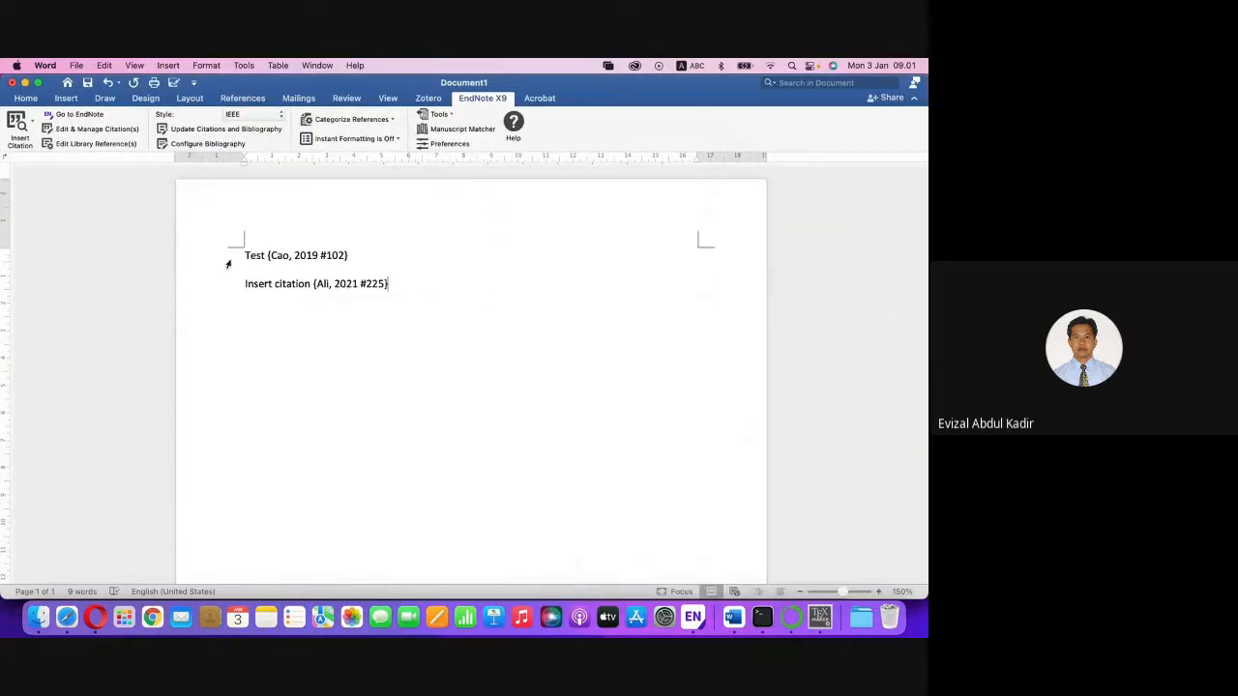
{"action": "left_click_drag", "start_coordinate": [228, 263], "coordinate": [294, 320]}
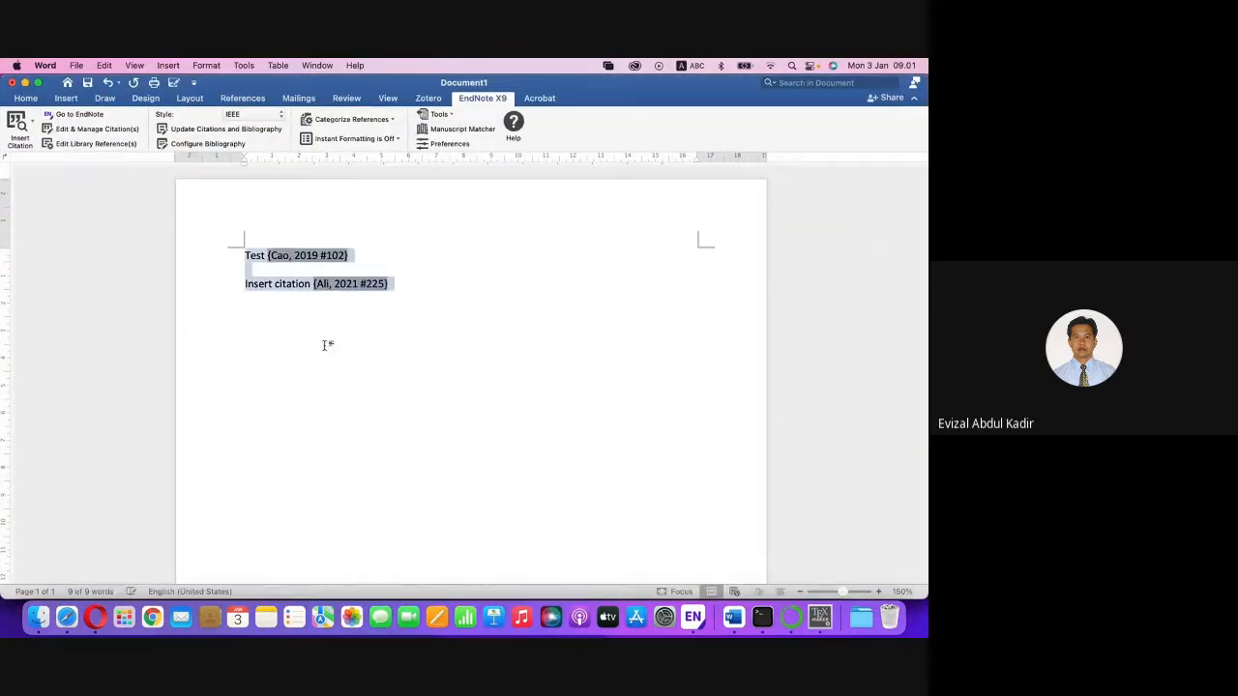
{"action": "type", "text": "SKRIPSI"}
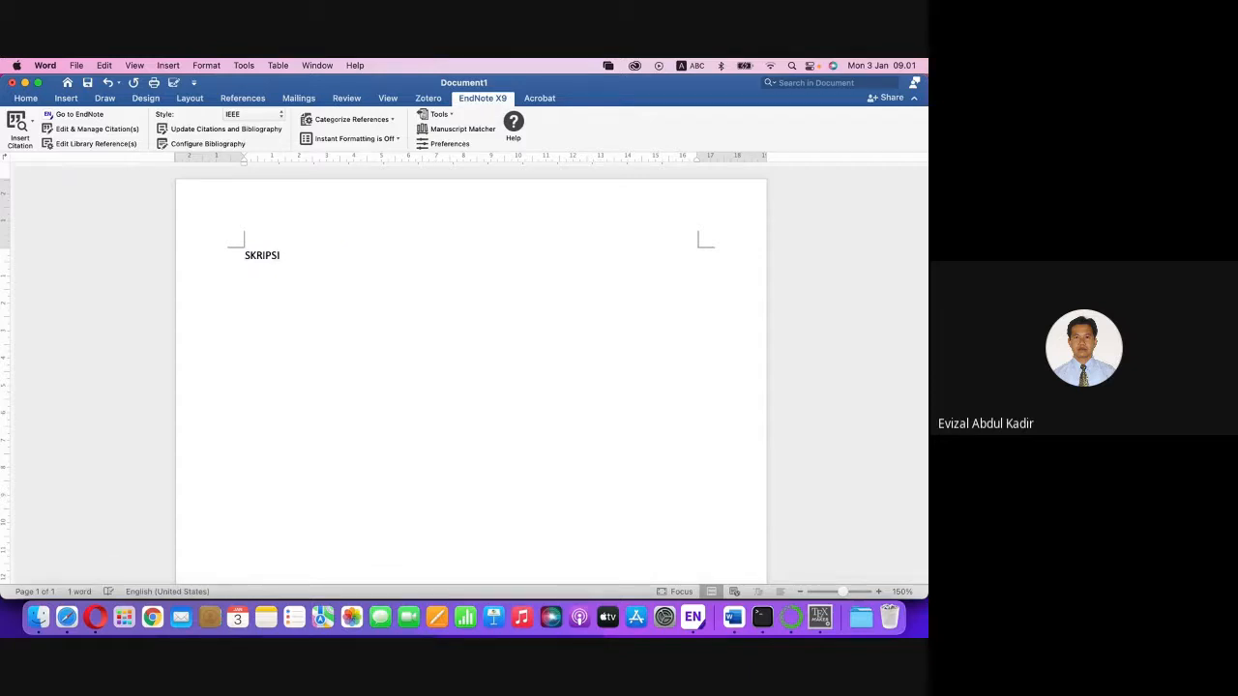
Center the "SKRIPSI" line horizontally on the page.
{"action": "left_click", "coordinate": [205, 254]}
{"action": "left_click", "coordinate": [26, 99]}
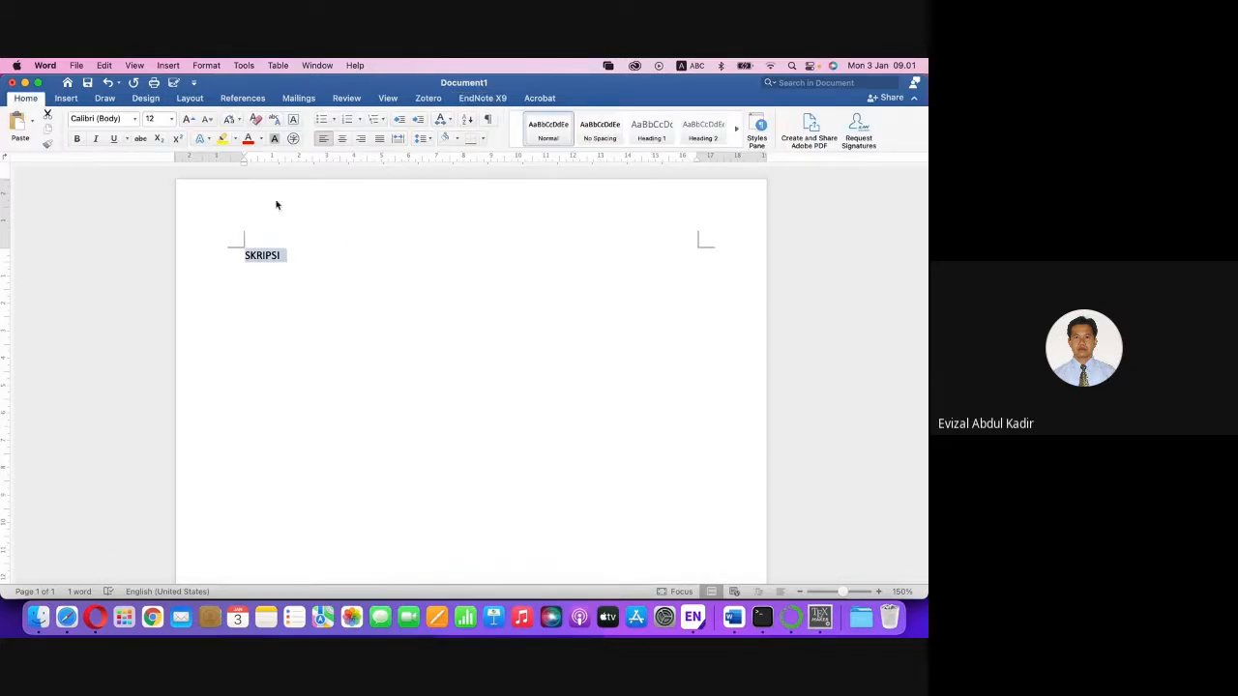
{"action": "left_click", "coordinate": [342, 139]}
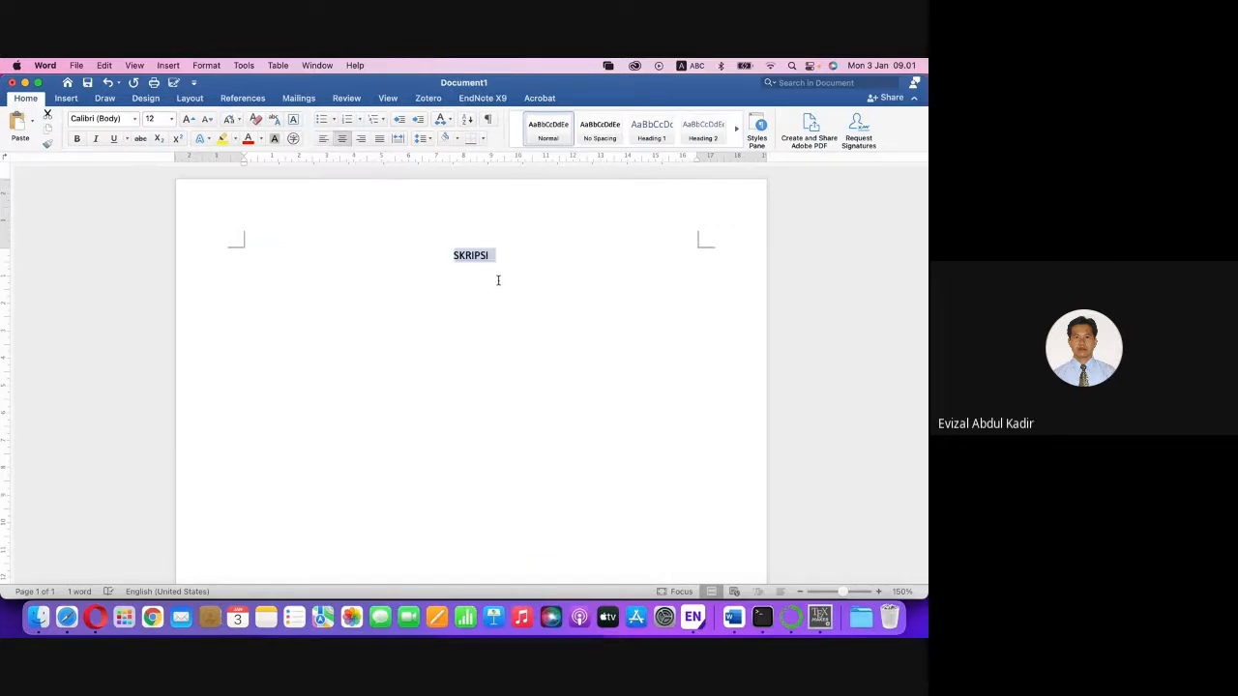
Add the centered title "SISTEM INFORMASI KOMPUTER" above the "SKRIPSI" line, separated from it by blank lines.
{"action": "left_click", "coordinate": [498, 281]}
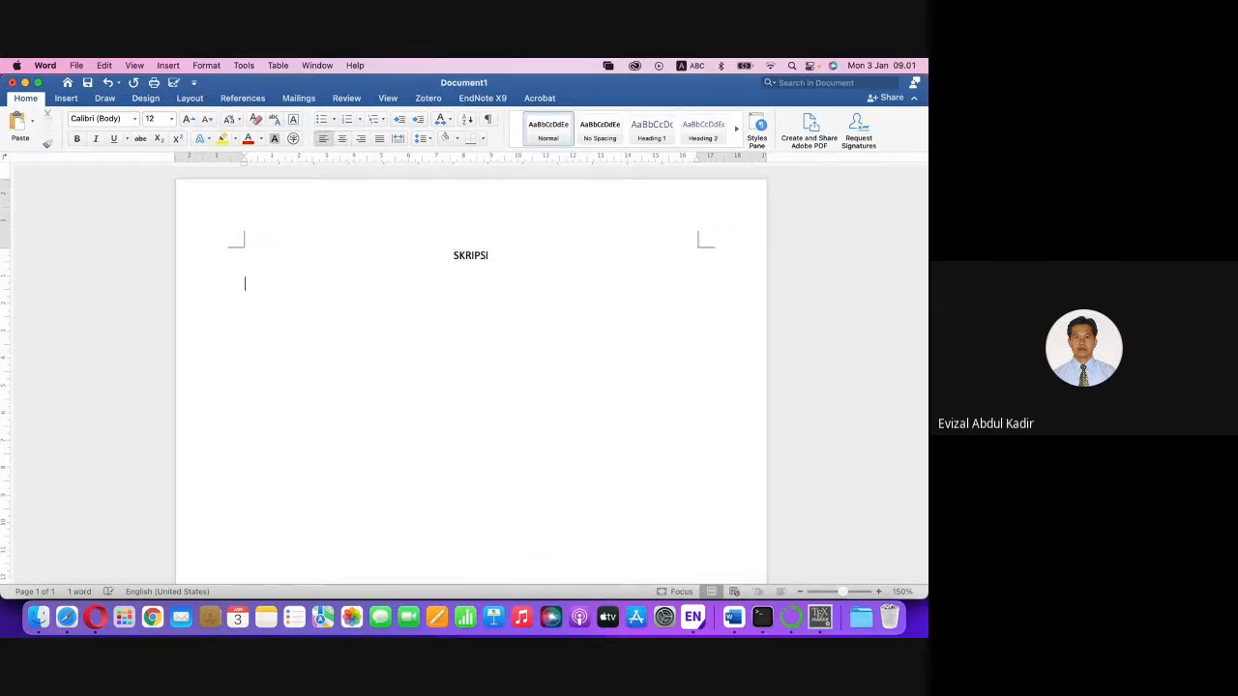
{"action": "key", "text": "super+e"}
{"action": "key", "text": "Return"}
{"action": "key", "text": "Return"}
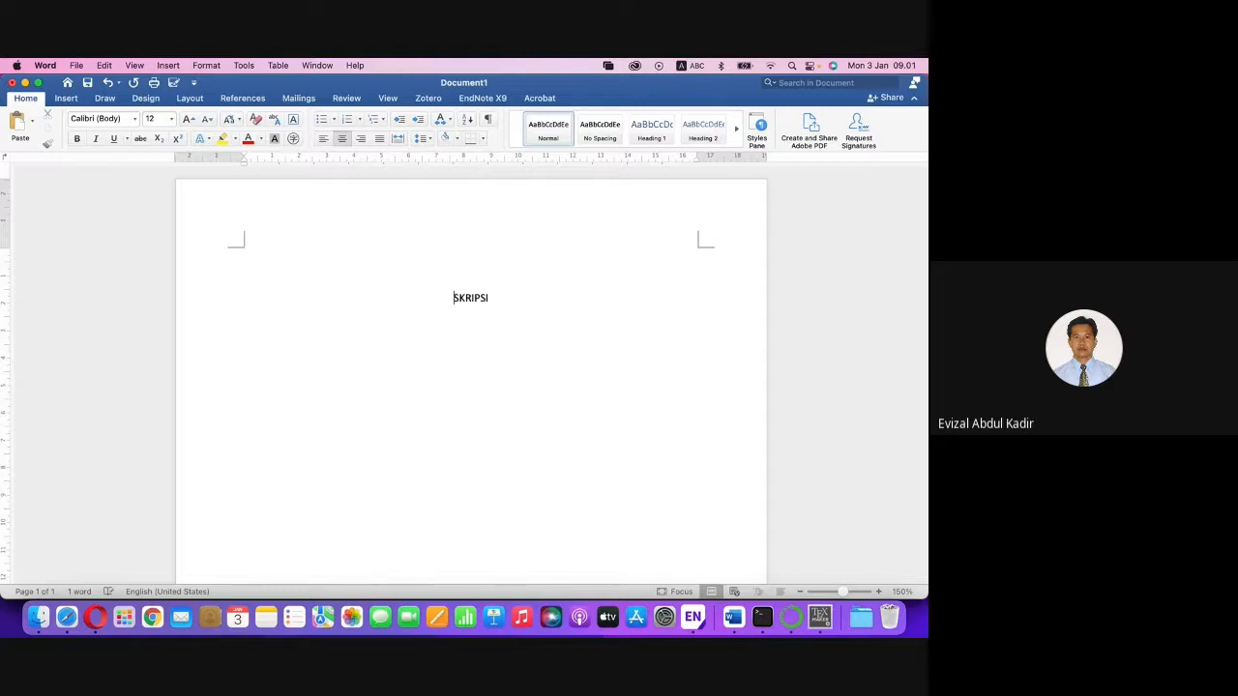
{"action": "key", "text": "Return"}
{"action": "left_click", "coordinate": [477, 239]}
{"action": "type", "text": "SISTEM"}
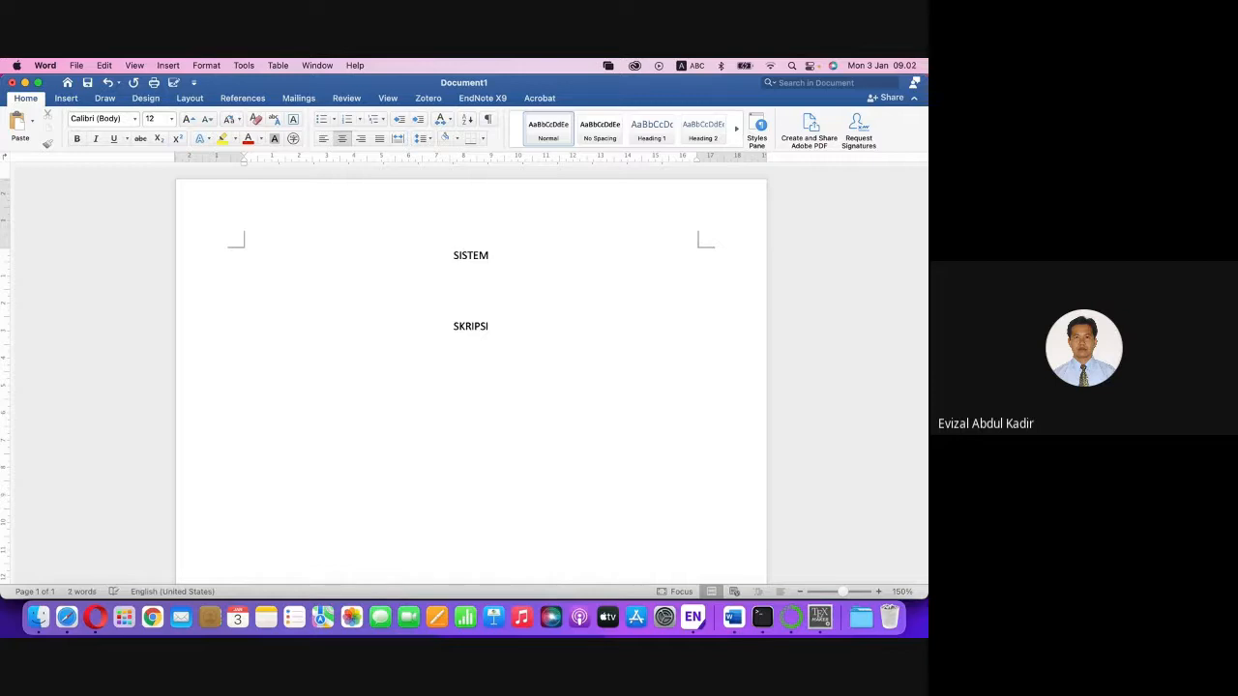
{"action": "type", "text": " INFORMASI KOMPUTER"}
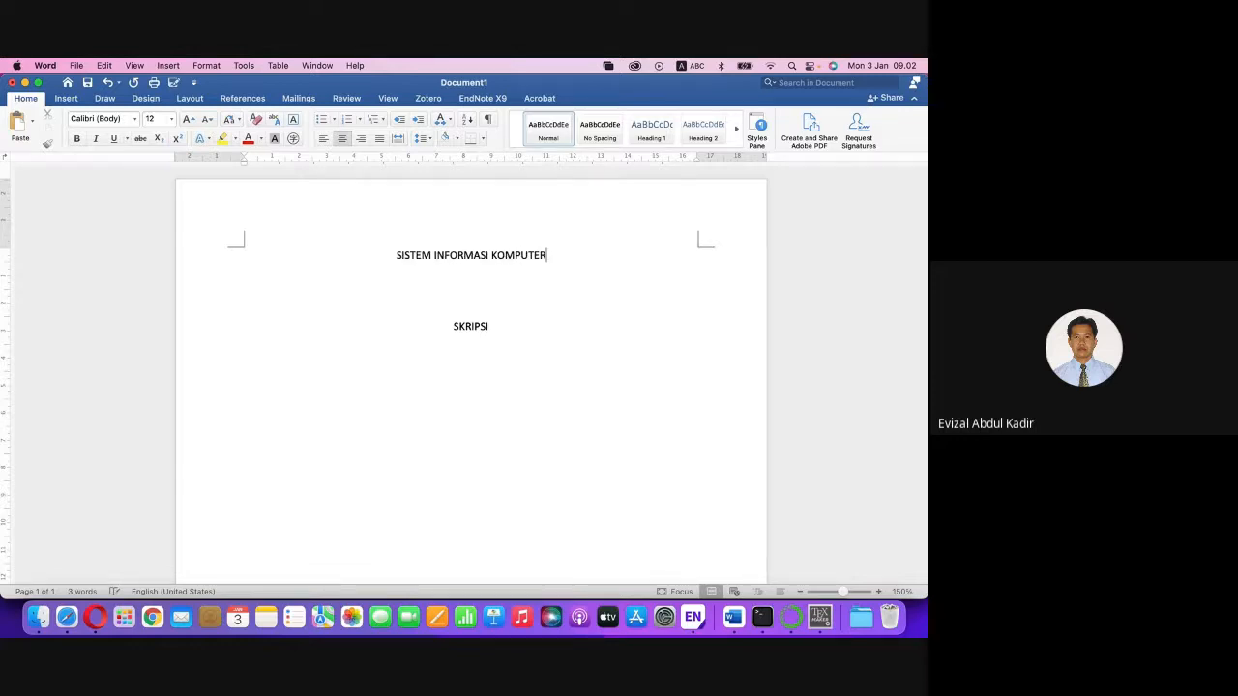
Below "SKRIPSI", add a "LOGO" line and, after a gap, the line "PROGRAM STUDI TEKNIK INFORMATIKA".
{"action": "left_click", "coordinate": [537, 417]}
{"action": "type", "text": "LOGO"}
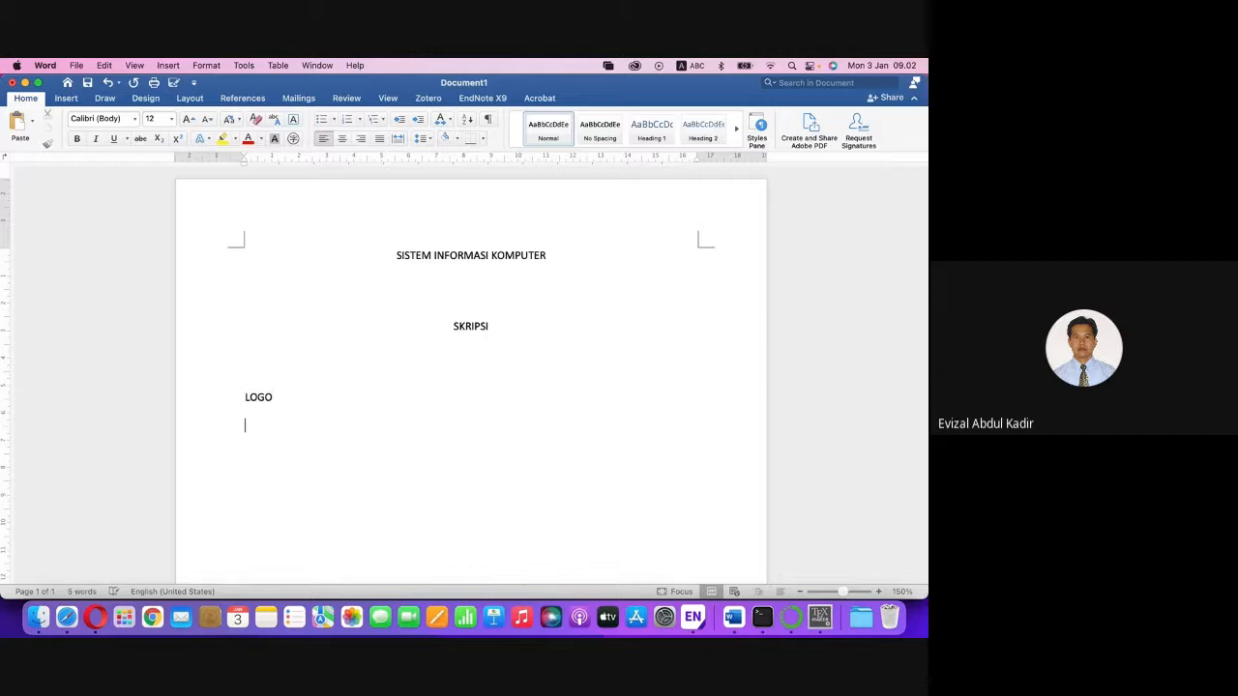
{"action": "type", "text": "PROGRAM STUDI TEKNIK IFNORMA"}
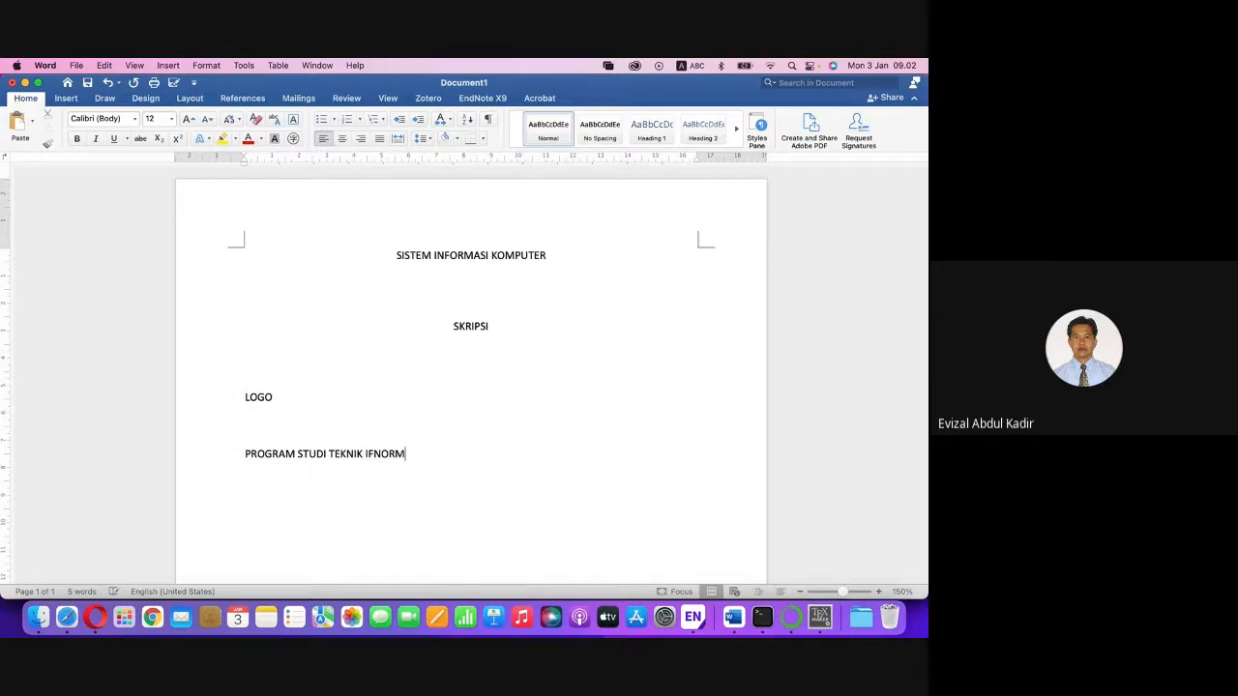
{"action": "key", "text": "BackSpace"}
{"action": "key", "text": "BackSpace"}
{"action": "key", "text": "BackSpace"}
{"action": "key", "text": "BackSpace"}
{"action": "key", "text": "BackSpace"}
{"action": "key", "text": "BackSpace"}
{"action": "type", "text": "NFORMATIKA "}
Add the lines "FAKULTAS TEKNIK" and "UNIVERSITAS ISLAM RIAU" beneath the study program line.
{"action": "type", "text": "FAKULTAS TE"}
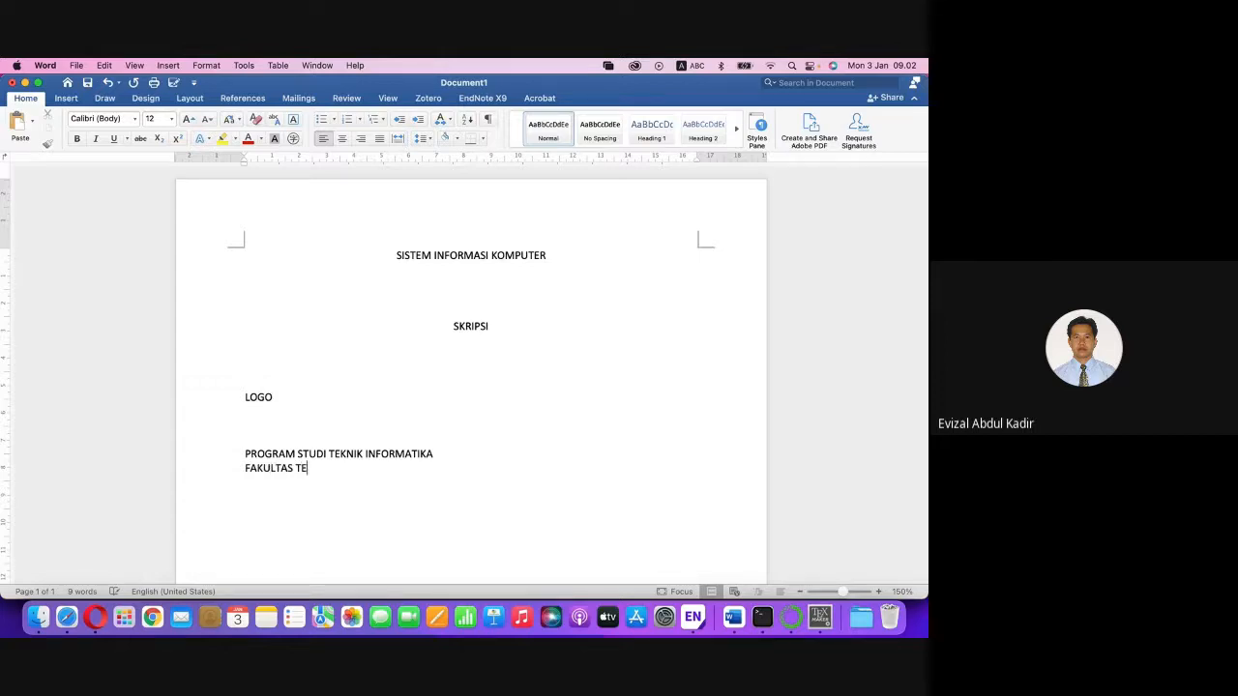
{"action": "type", "text": "KNIK "}
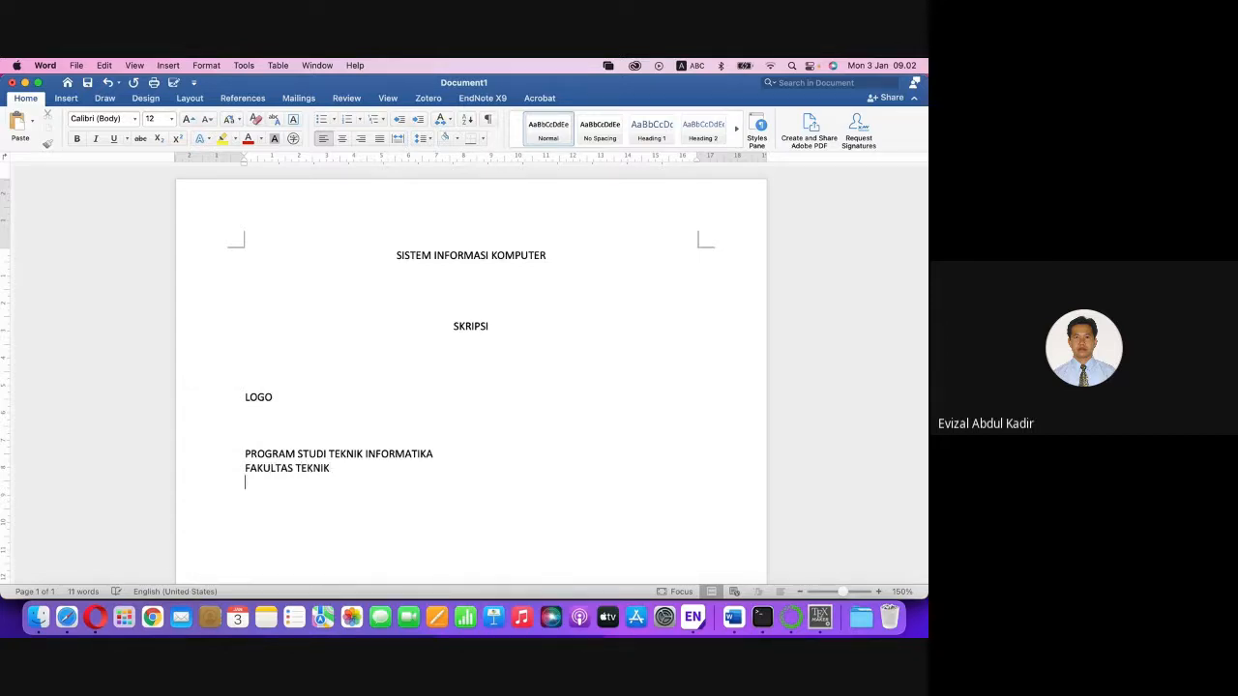
{"action": "type", "text": "UNIVERSITAS ISLAM RIAU"}
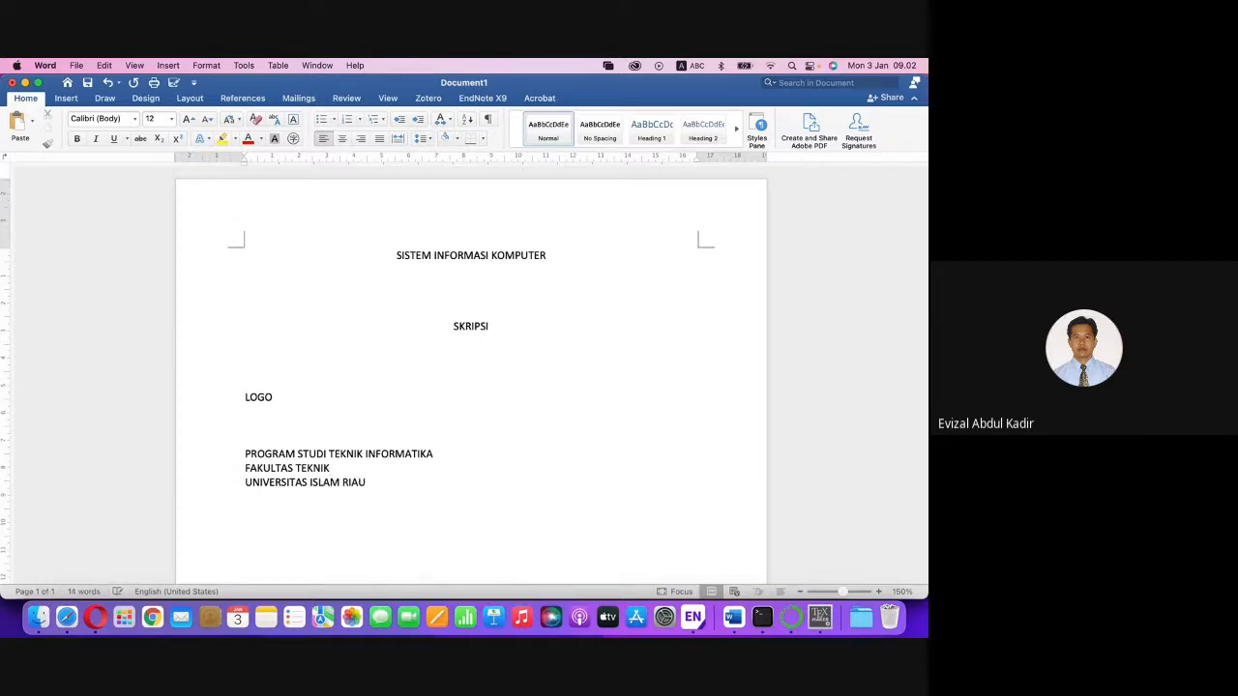
Insert a blank line above the title "SISTEM INFORMASI KOMPUTER".
{"action": "scroll", "coordinate": [583, 431], "scroll_direction": "down", "scroll_amount": 3}
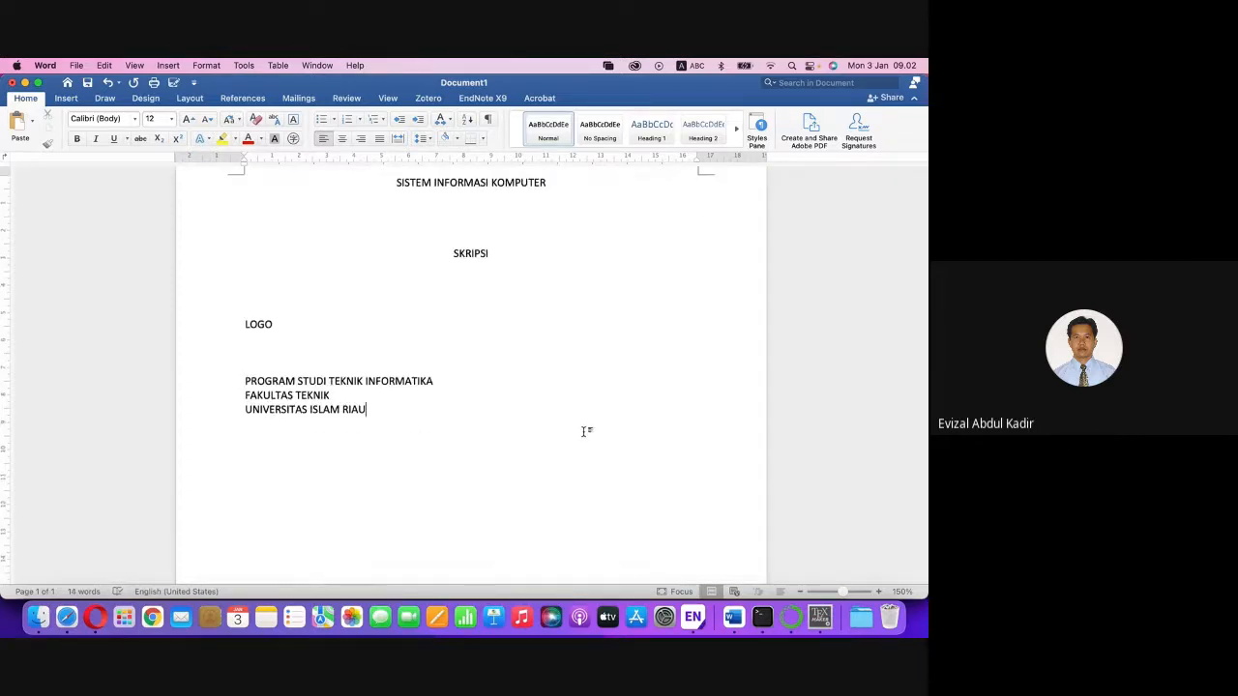
{"action": "scroll", "coordinate": [583, 431], "scroll_direction": "up", "scroll_amount": 2}
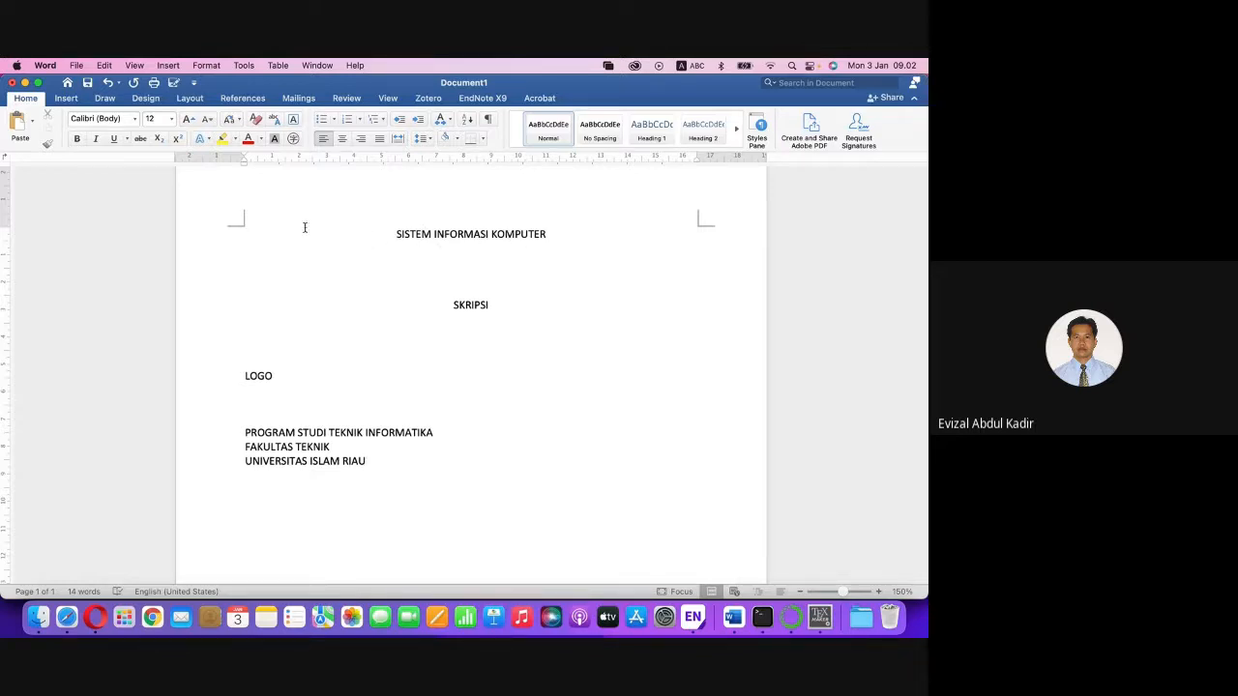
{"action": "left_click", "coordinate": [225, 243]}
{"action": "key", "text": "Left"}
{"action": "key", "text": "Return"}
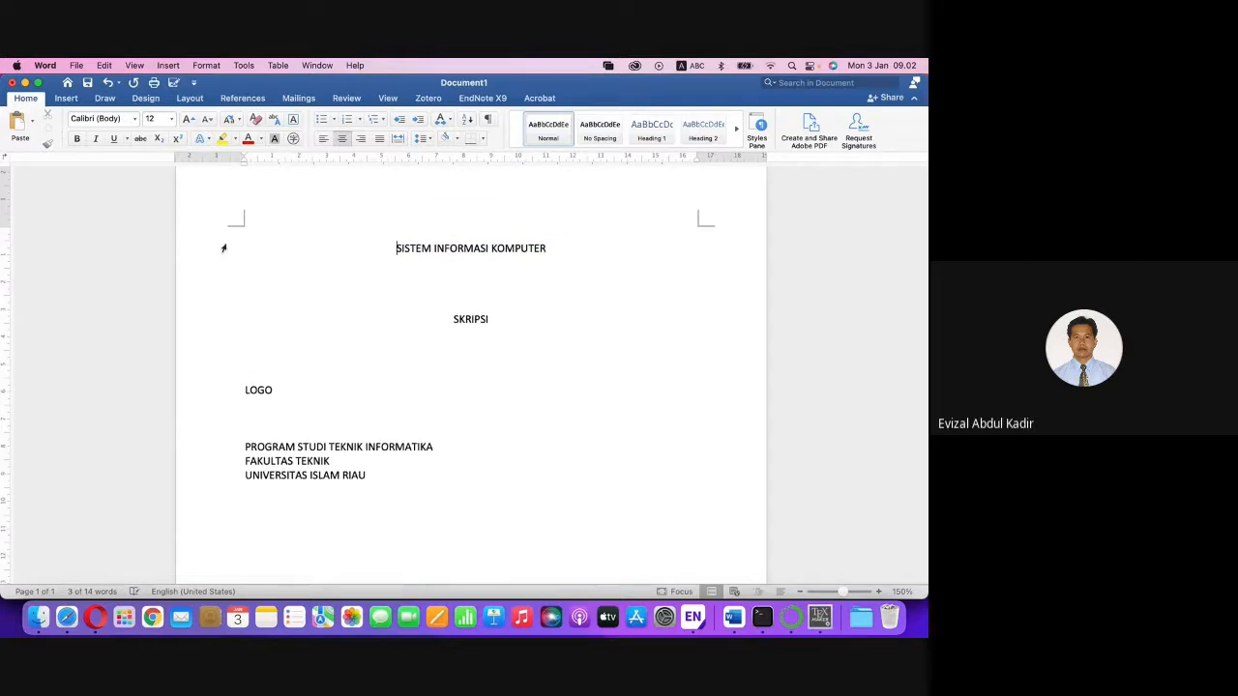
Set the title "SISTEM INFORMASI KOMPUTER" to 14-point Times.
{"action": "left_click", "coordinate": [203, 248]}
{"action": "left_click", "coordinate": [158, 119]}
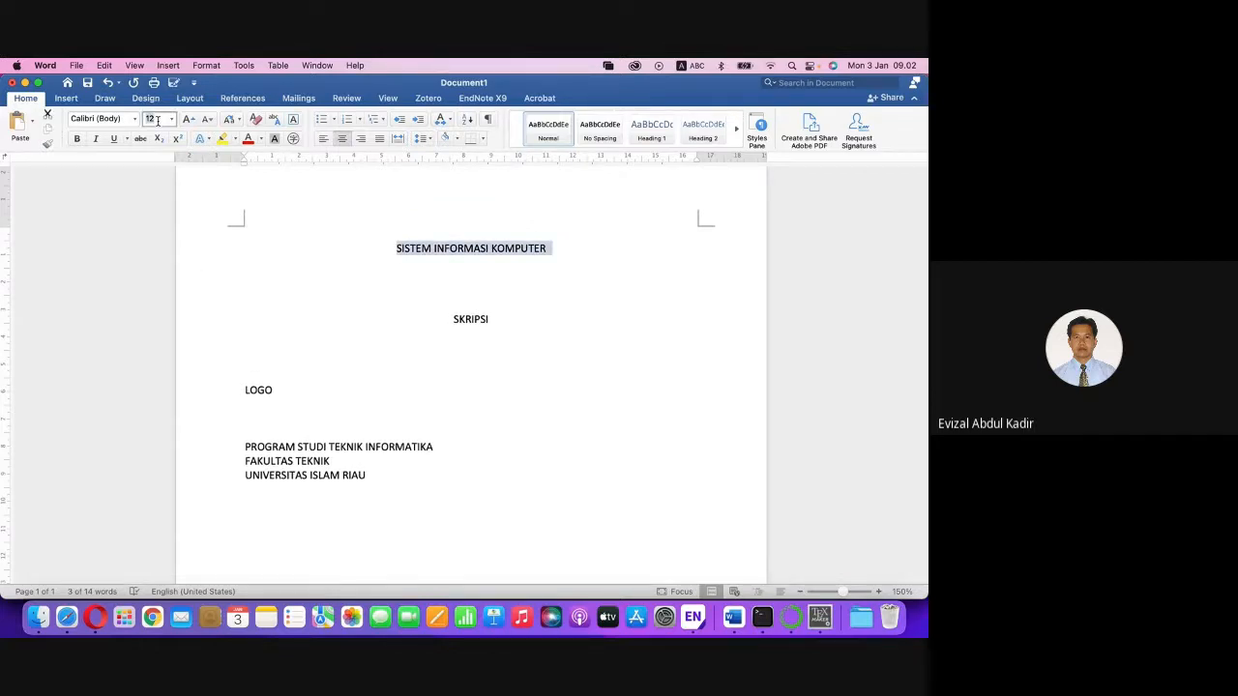
{"action": "type", "text": "14"}
{"action": "key", "text": "Return"}
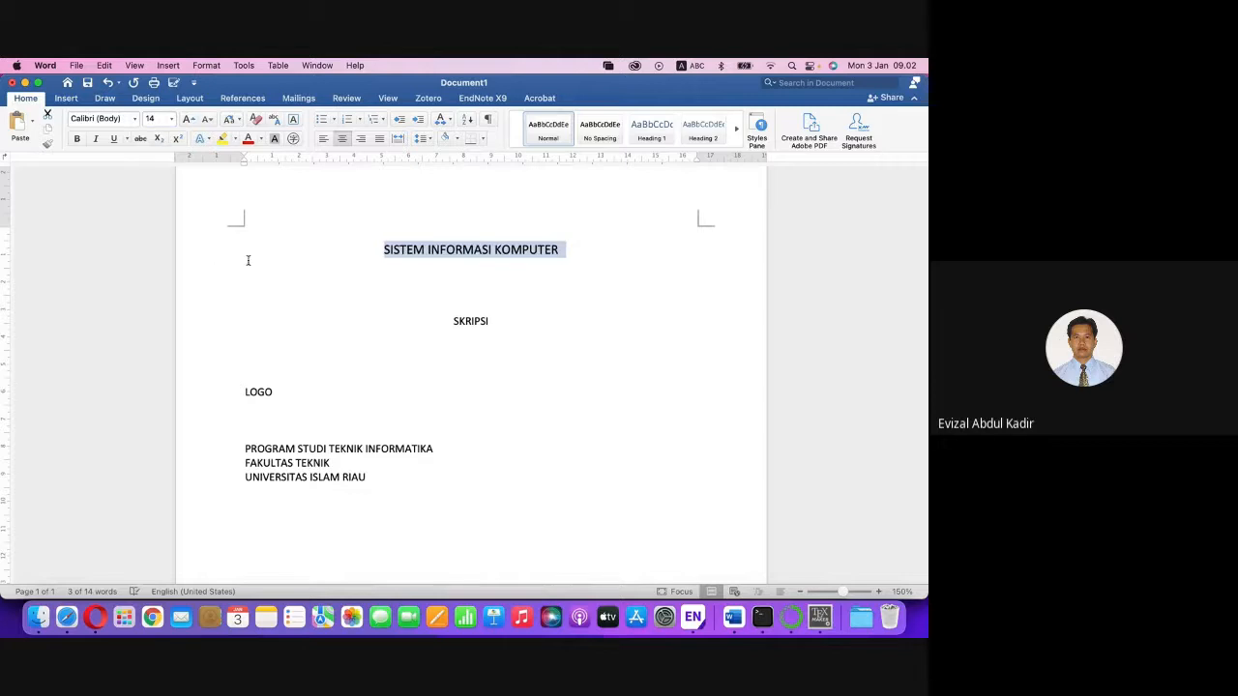
{"action": "left_click", "coordinate": [114, 117]}
{"action": "type", "text": "Times"}
{"action": "key", "text": "Return"}
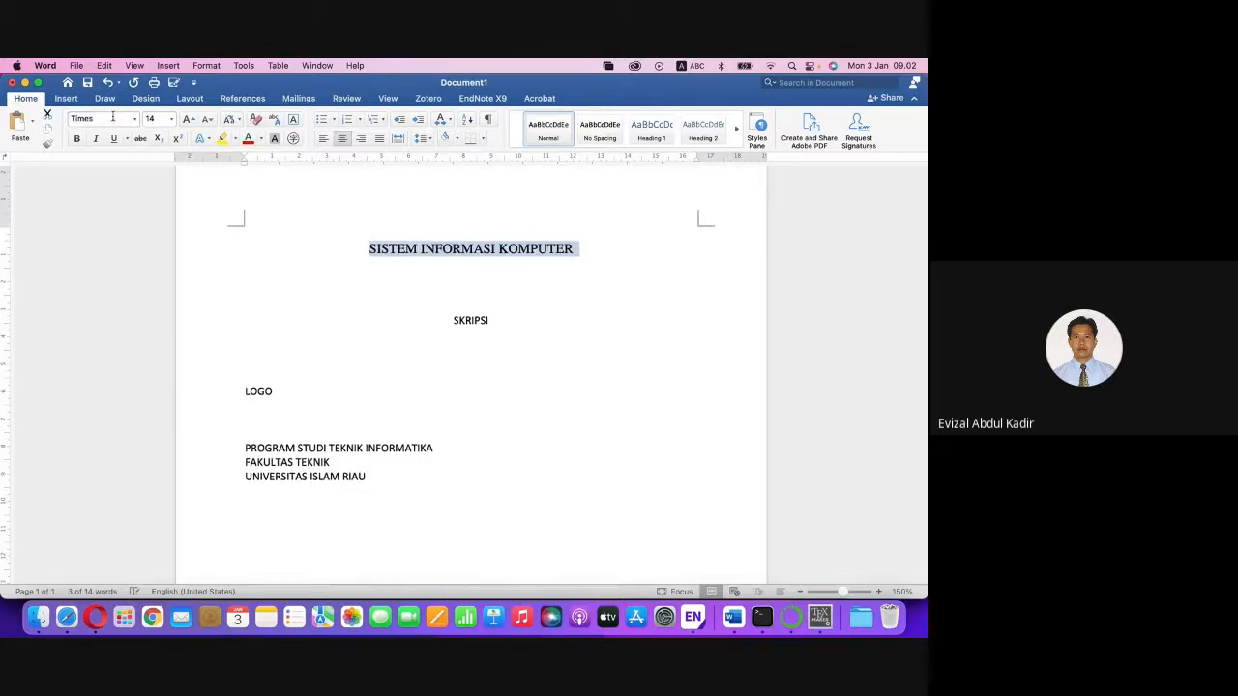
{"action": "left_click", "coordinate": [381, 320]}
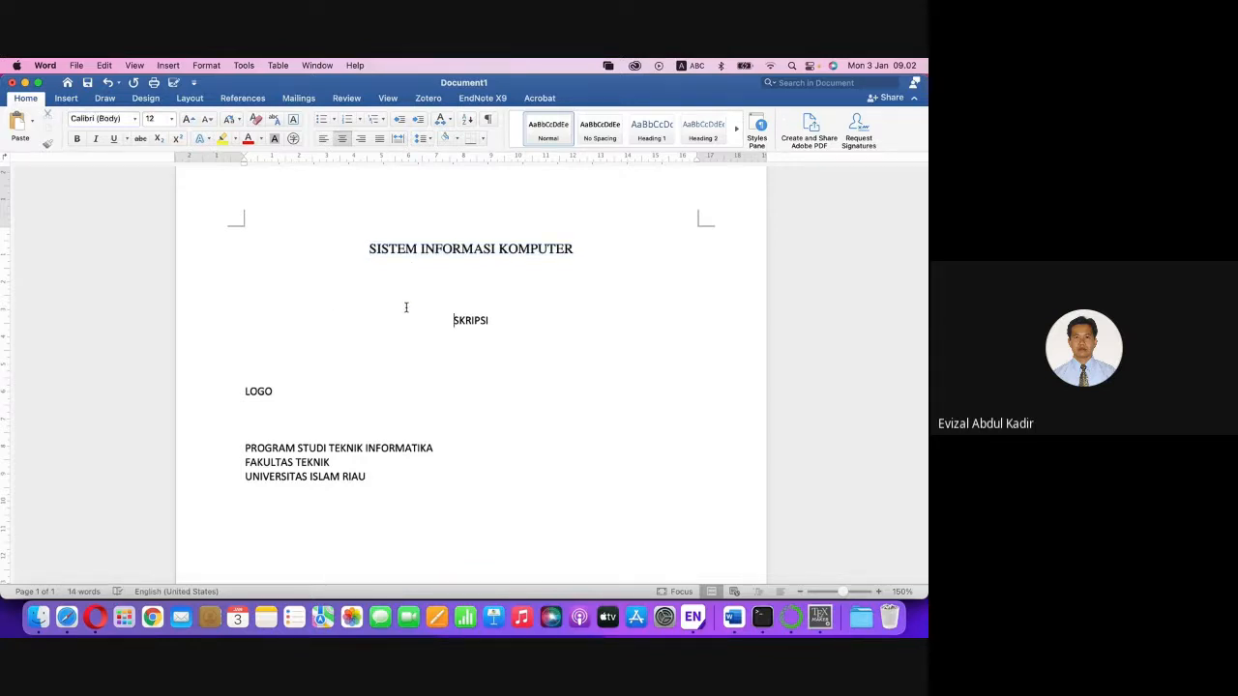
{"action": "left_click", "coordinate": [365, 250]}
Format the "SKRIPSI" line as bold 14-point Times.
{"action": "left_click", "coordinate": [219, 329]}
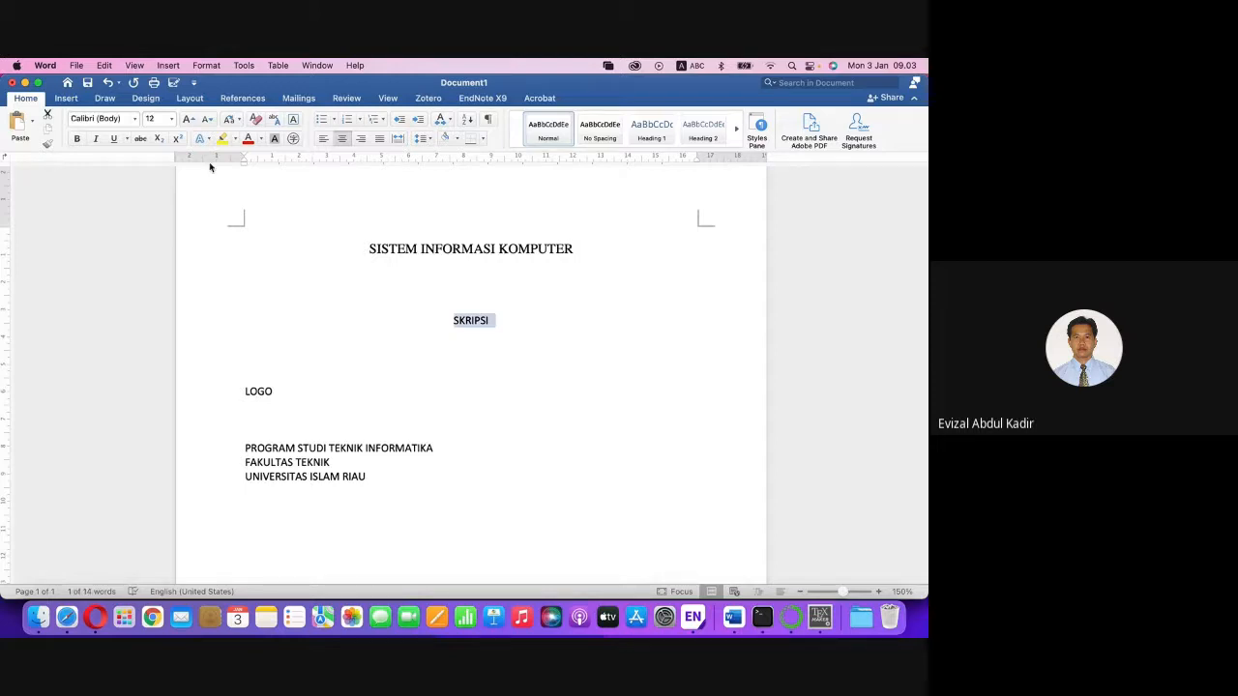
{"action": "left_click", "coordinate": [156, 118]}
{"action": "type", "text": "1"}
{"action": "left_click", "coordinate": [113, 117]}
{"action": "type", "text": "Times"}
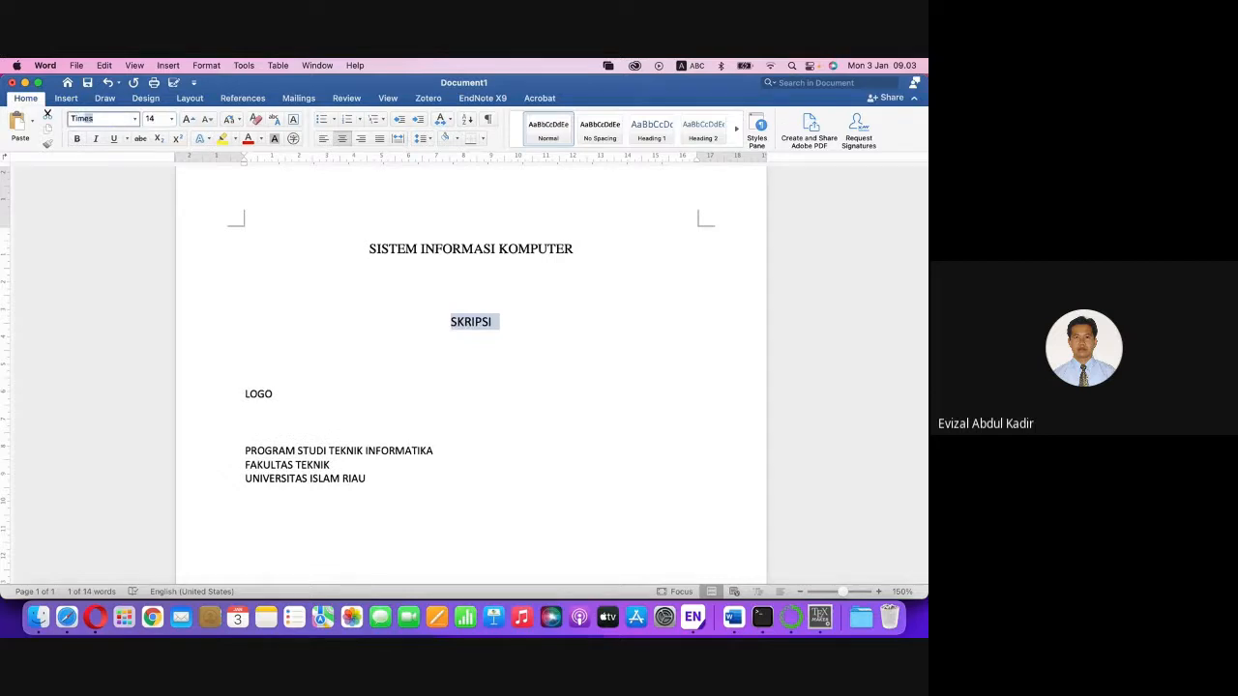
{"action": "key", "text": "Return"}
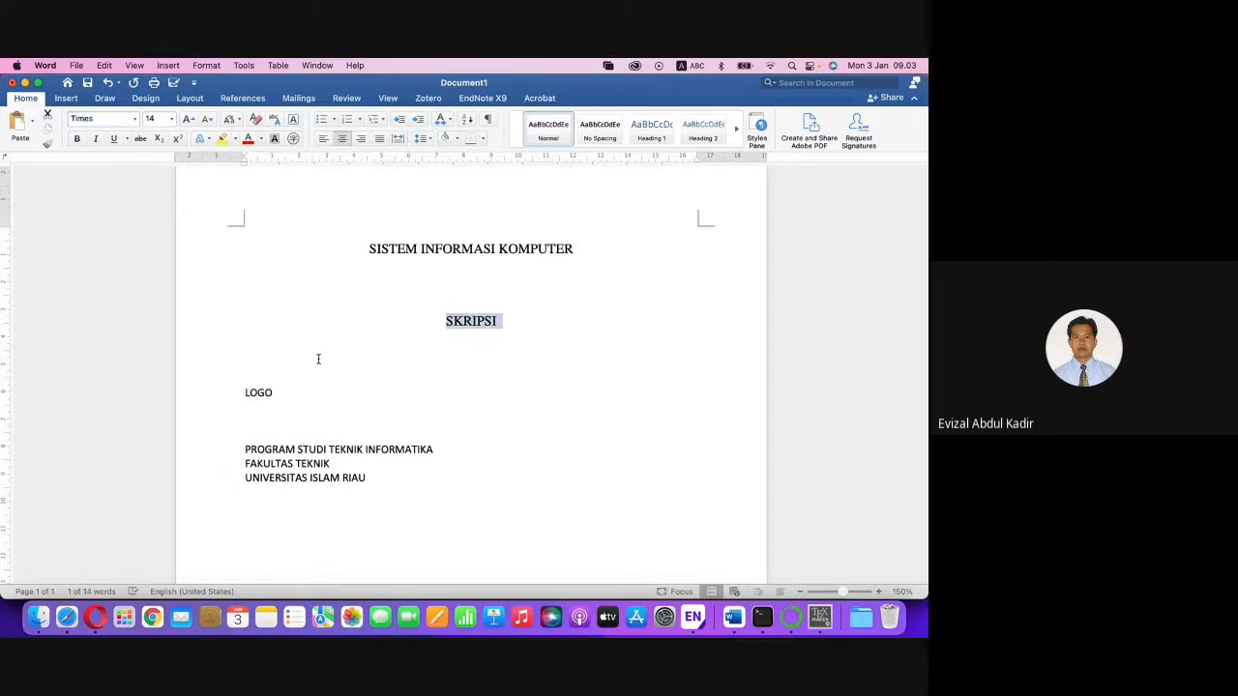
{"action": "left_click", "coordinate": [351, 350]}
{"action": "left_click", "coordinate": [215, 332]}
{"action": "key", "text": "super+b"}
{"action": "left_click", "coordinate": [458, 400]}
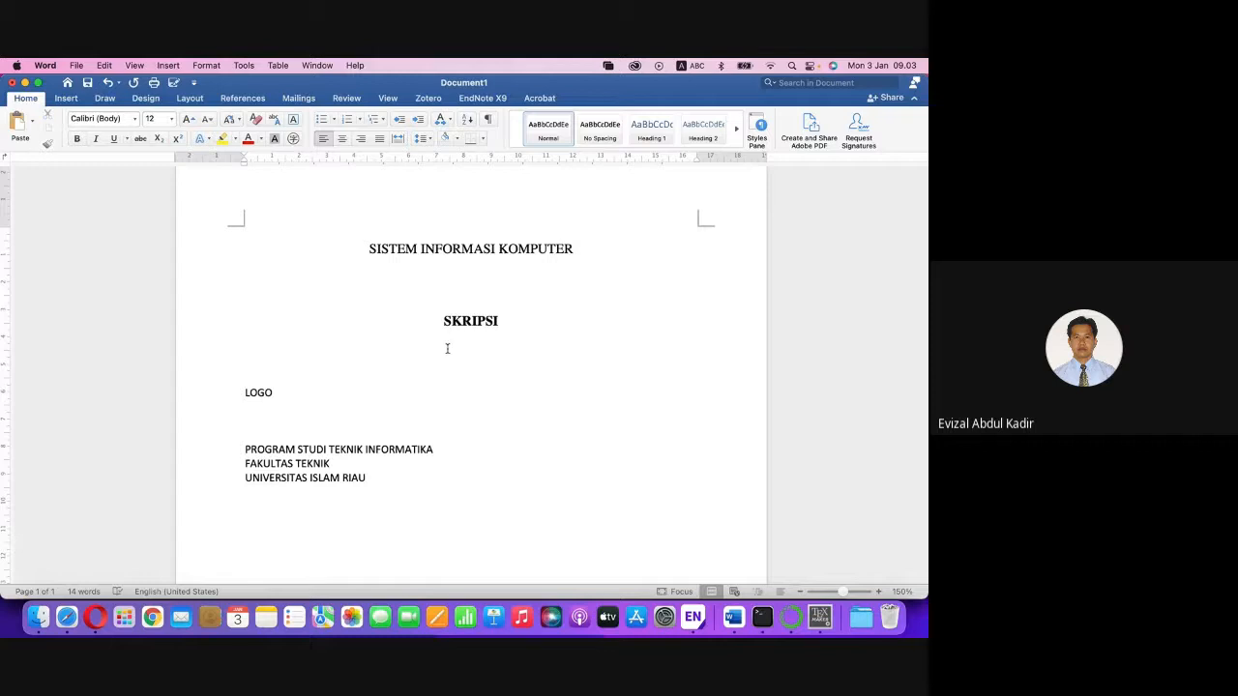
Move the left indent of the title line "SISTEM INFORMASI KOMPUTER" back to the page margin.
{"action": "scroll", "coordinate": [447, 349], "scroll_direction": "down", "scroll_amount": 2}
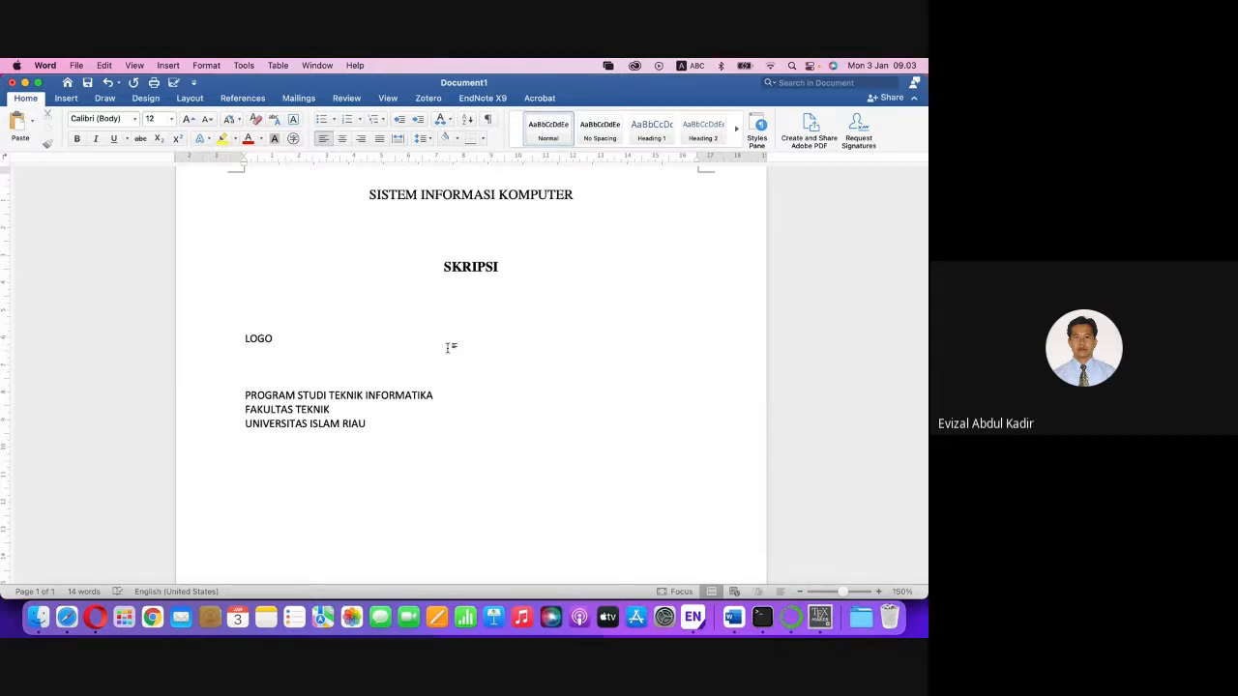
{"action": "scroll", "coordinate": [448, 348], "scroll_direction": "down", "scroll_amount": 1}
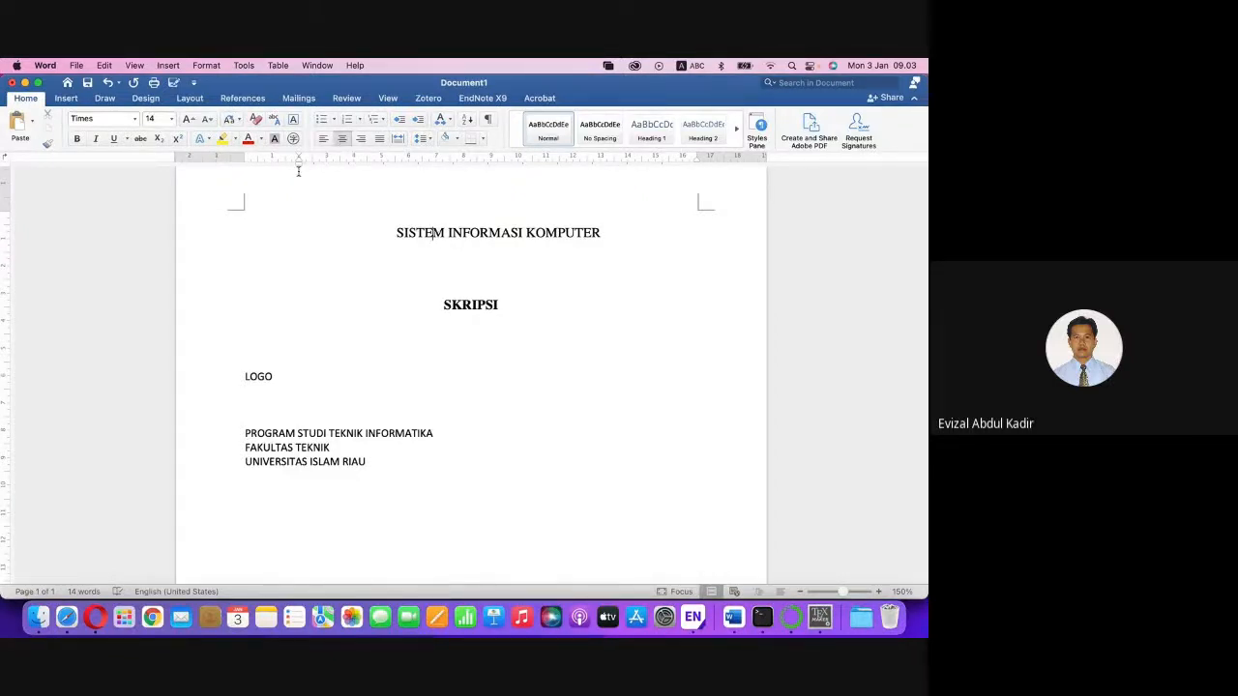
{"action": "left_click_drag", "start_coordinate": [298, 166], "coordinate": [245, 167]}
Switch to the Texmaker window with its file selection open, passing by the Beebom article.
{"action": "key", "text": "ctrl+Up"}
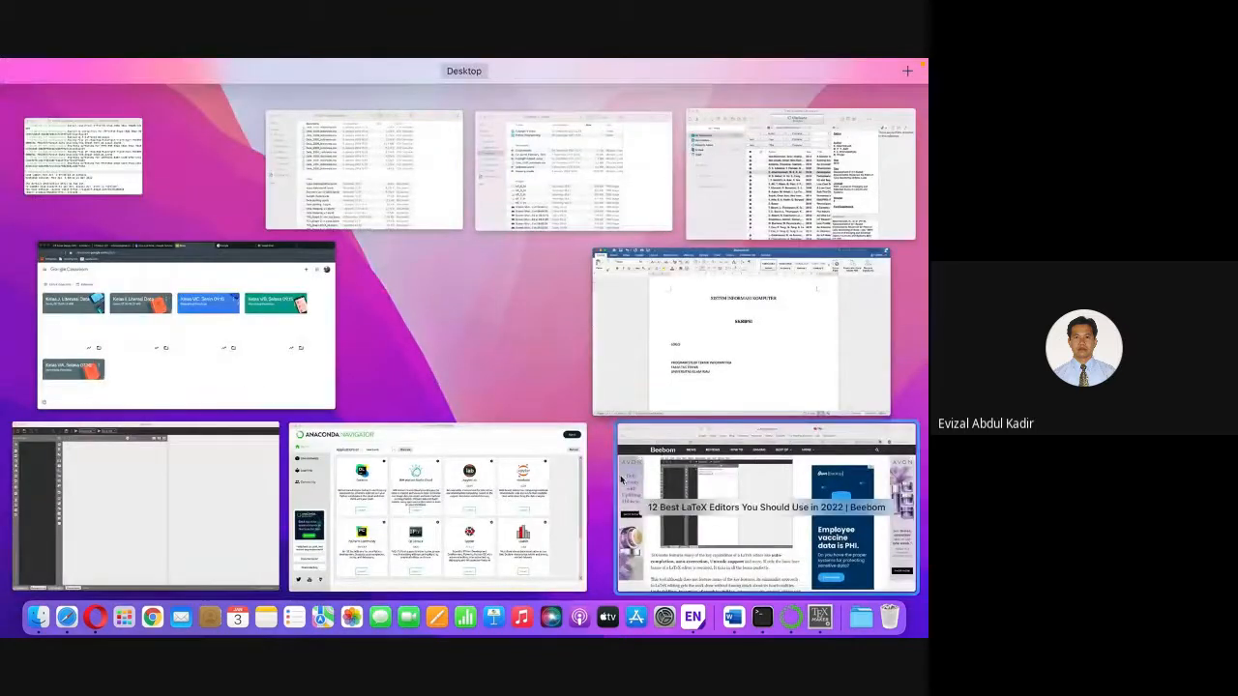
{"action": "left_click", "coordinate": [720, 517]}
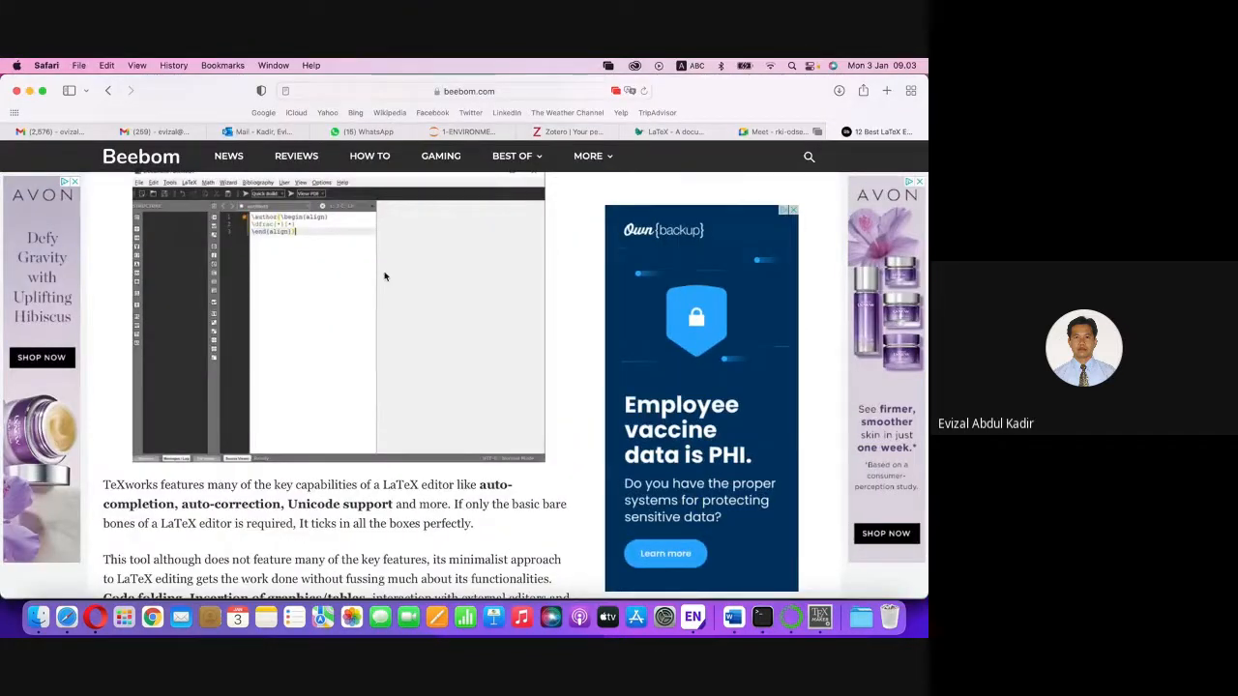
{"action": "key", "text": "ctrl+Up"}
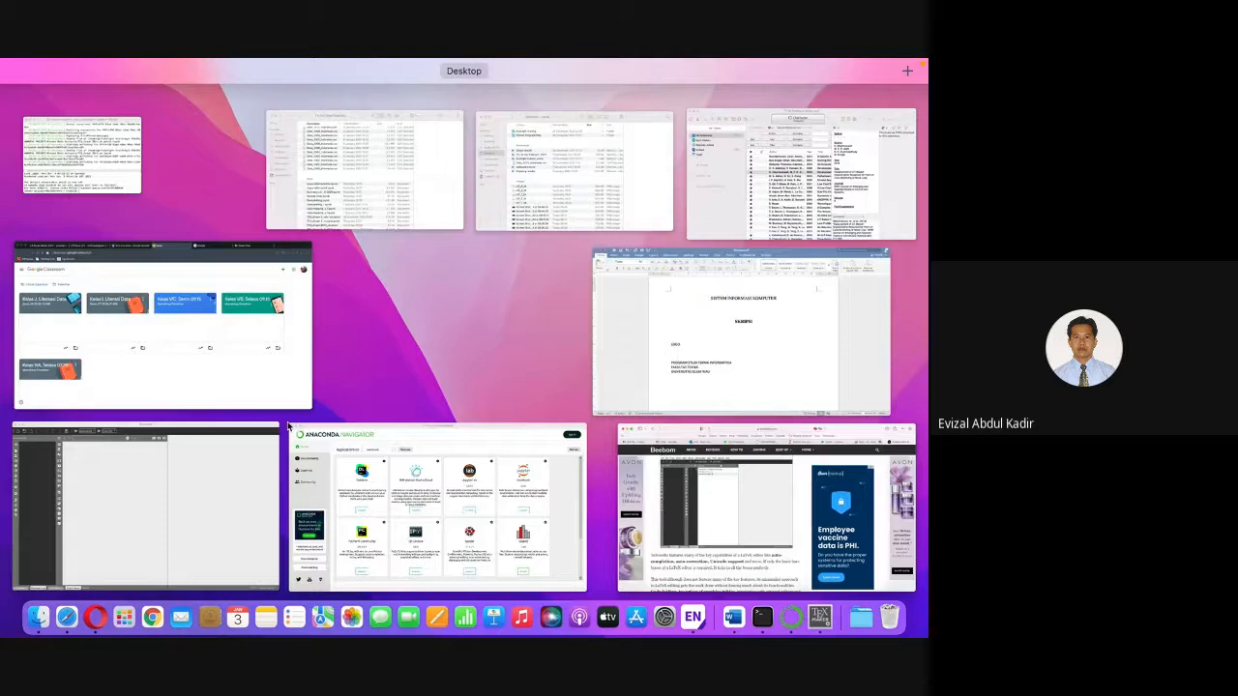
{"action": "left_click", "coordinate": [192, 476]}
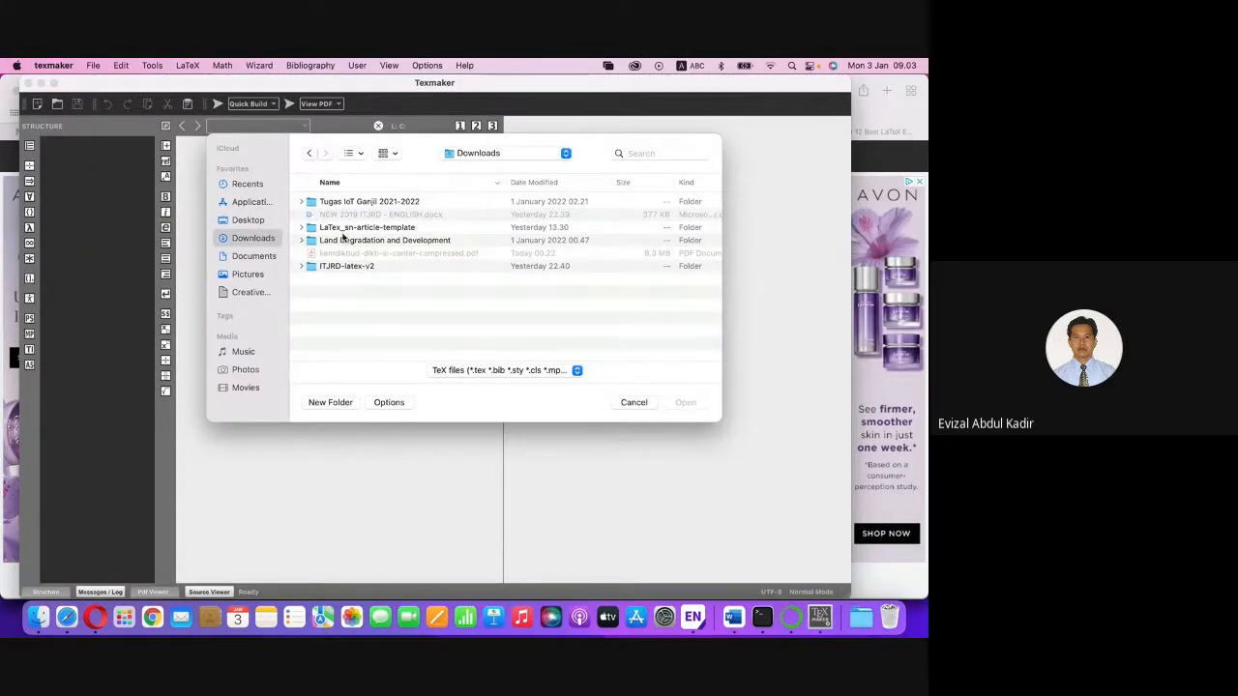
Open sn-article.tex from the LaTex_sn-article-template folder and show the Texmaker window full screen.
{"action": "double_click", "coordinate": [346, 230]}
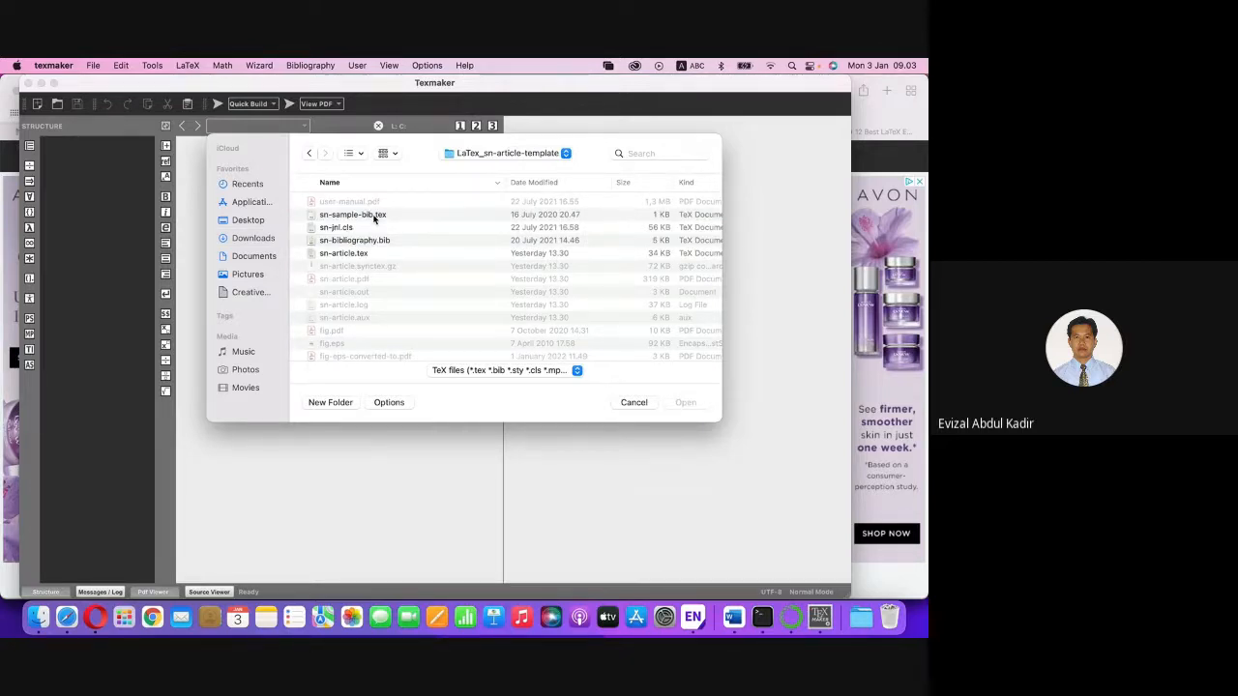
{"action": "left_click", "coordinate": [357, 254]}
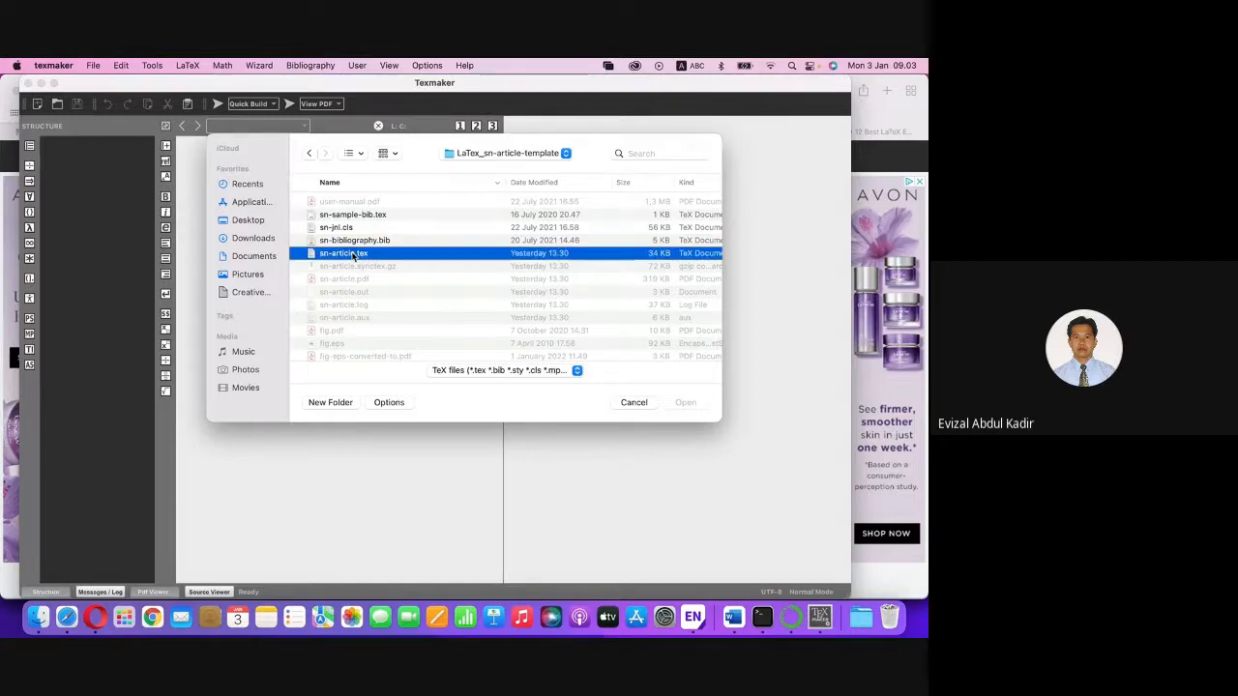
{"action": "left_click", "coordinate": [680, 401]}
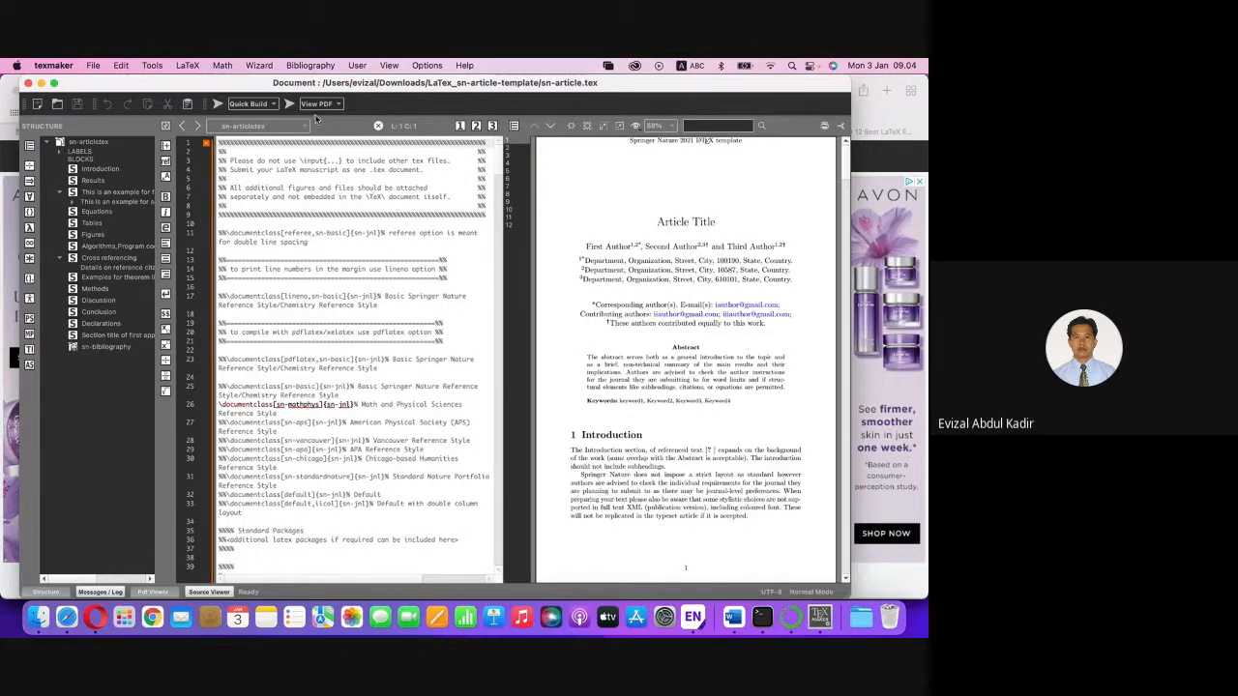
{"action": "left_click", "coordinate": [54, 82]}
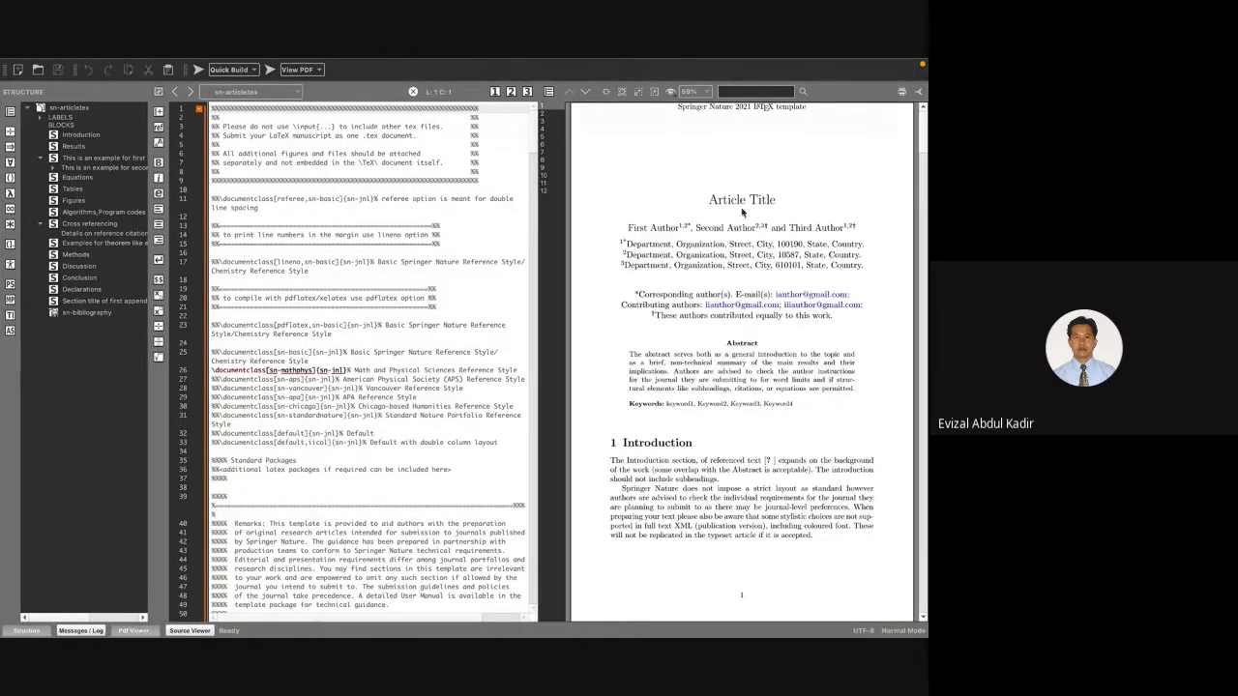
Examine the LaTeX source of sn-article.tex alongside its PDF preview, from the article title through the following sections.
{"action": "scroll", "coordinate": [731, 259], "scroll_direction": "down", "scroll_amount": 1}
{"action": "scroll", "coordinate": [732, 259], "scroll_direction": "down", "scroll_amount": 15}
{"action": "scroll", "coordinate": [732, 258], "scroll_direction": "up", "scroll_amount": 15}
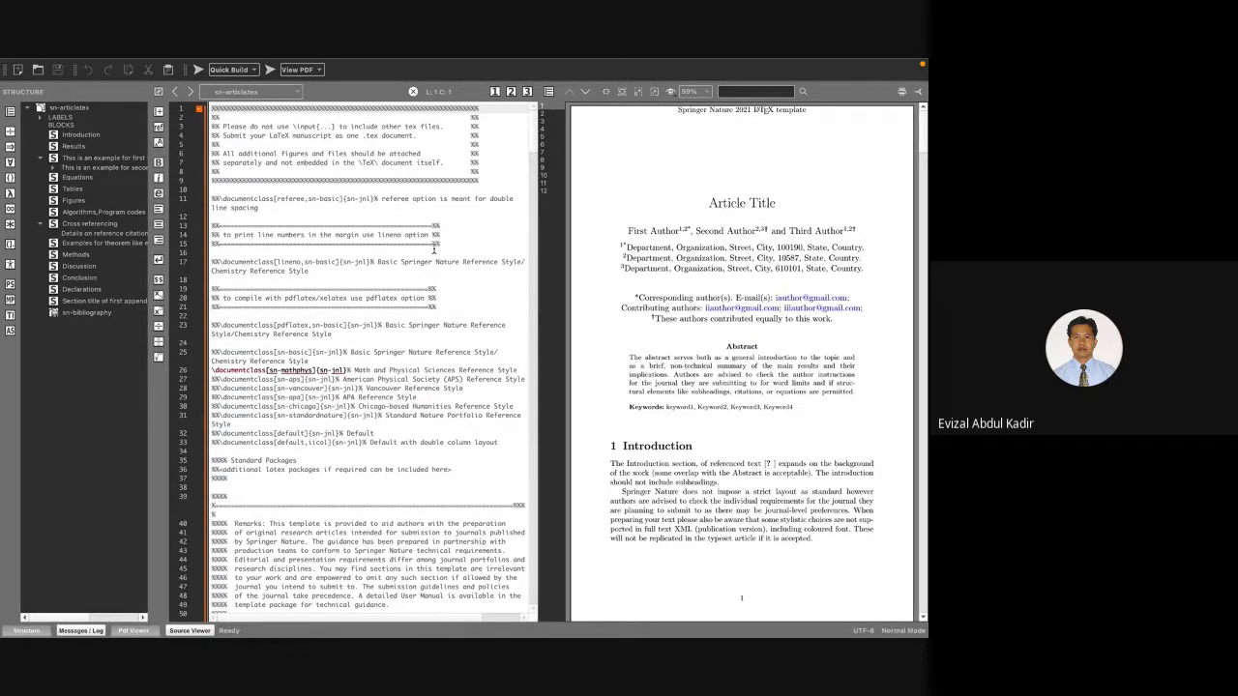
{"action": "scroll", "coordinate": [434, 248], "scroll_direction": "down", "scroll_amount": 5}
{"action": "scroll", "coordinate": [435, 247], "scroll_direction": "up", "scroll_amount": 5}
{"action": "scroll", "coordinate": [316, 239], "scroll_direction": "down", "scroll_amount": 3}
{"action": "scroll", "coordinate": [319, 246], "scroll_direction": "up", "scroll_amount": 3}
{"action": "scroll", "coordinate": [732, 211], "scroll_direction": "down", "scroll_amount": 1}
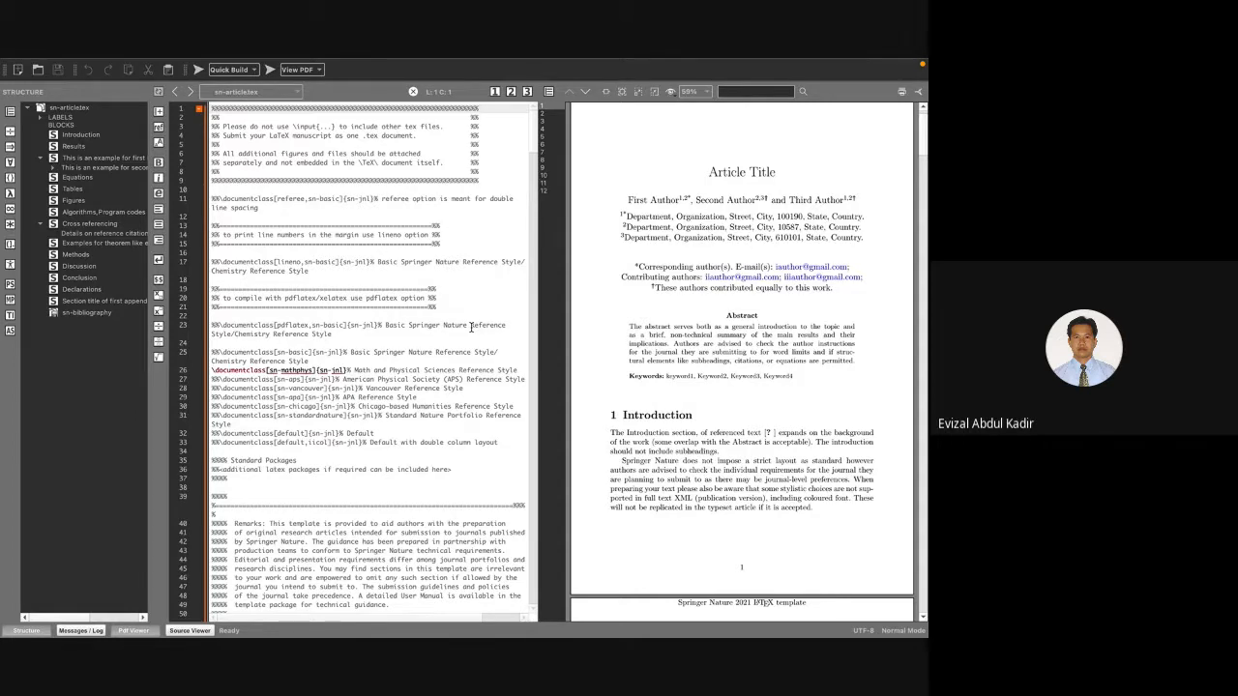
{"action": "scroll", "coordinate": [690, 449], "scroll_direction": "down", "scroll_amount": 2}
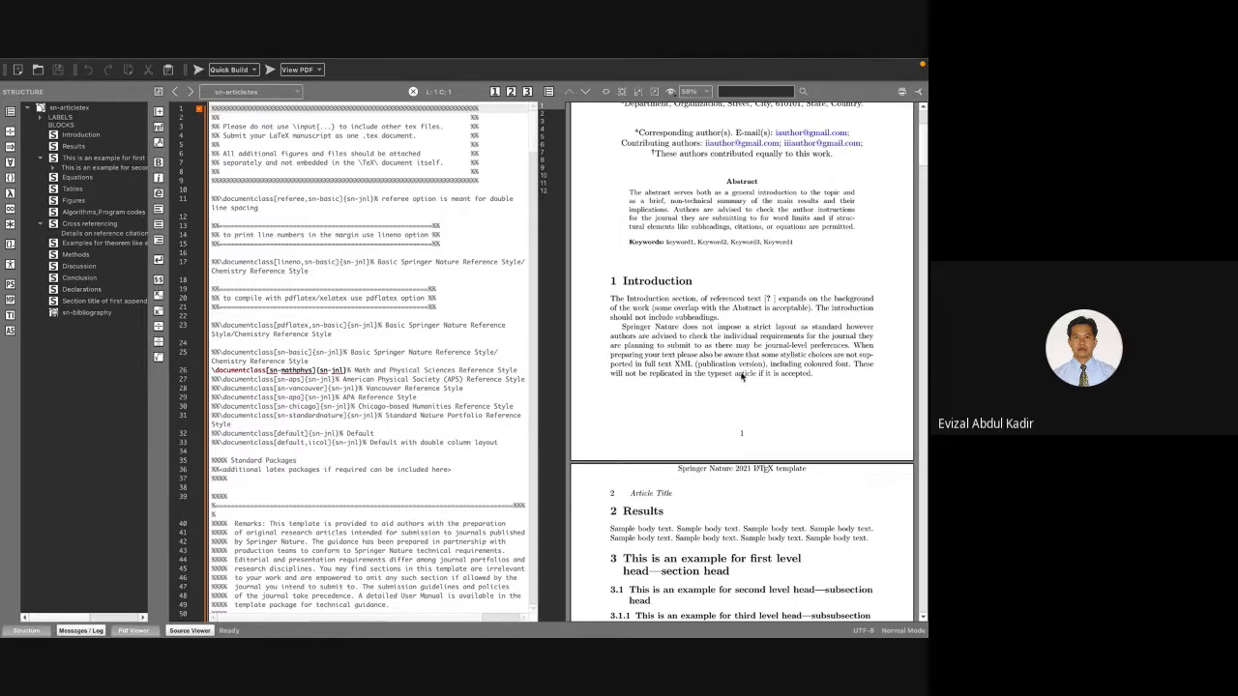
{"action": "scroll", "coordinate": [741, 375], "scroll_direction": "up", "scroll_amount": 2}
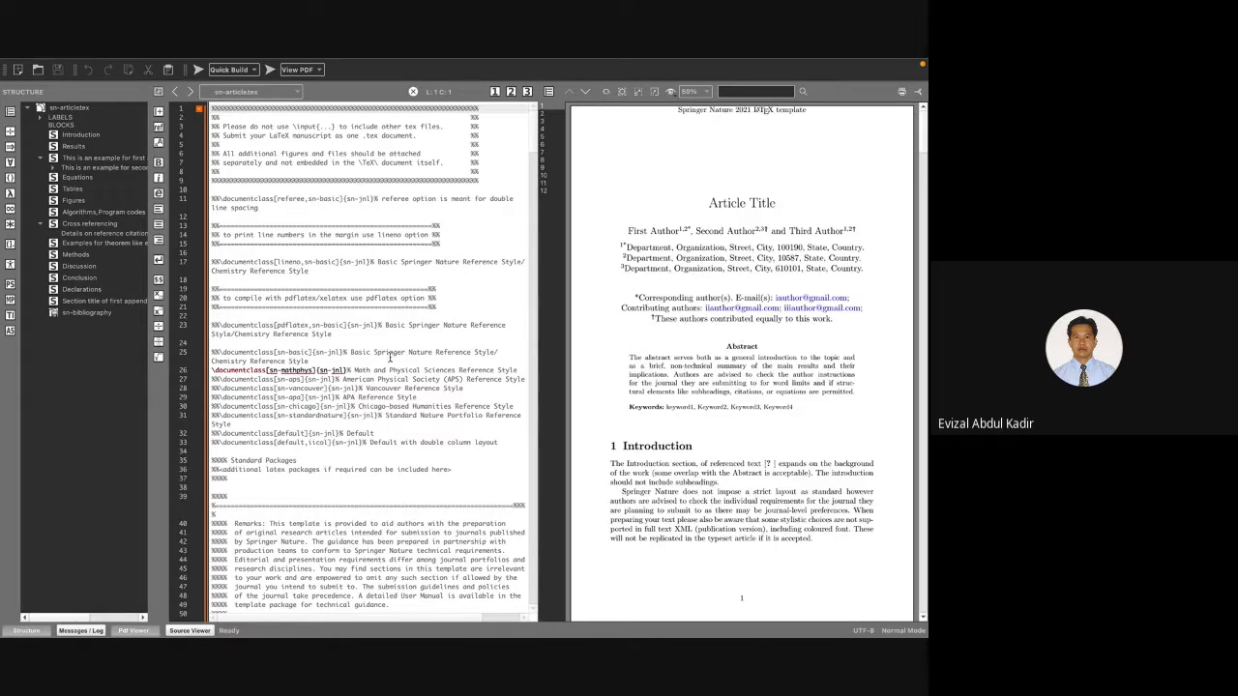
{"action": "scroll", "coordinate": [739, 311], "scroll_direction": "down", "scroll_amount": 10}
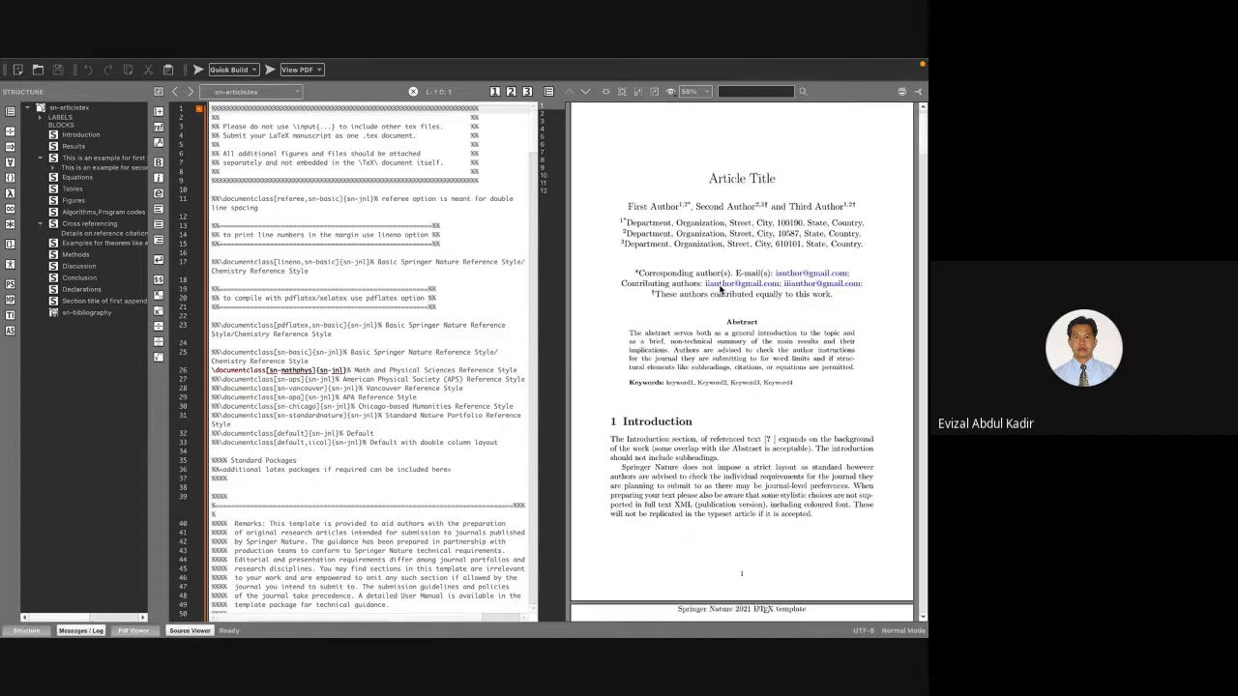
Compare the document class options in the sn-article.tex source with the title page and first sections in the PDF preview.
{"action": "scroll", "coordinate": [719, 290], "scroll_direction": "up", "scroll_amount": 10}
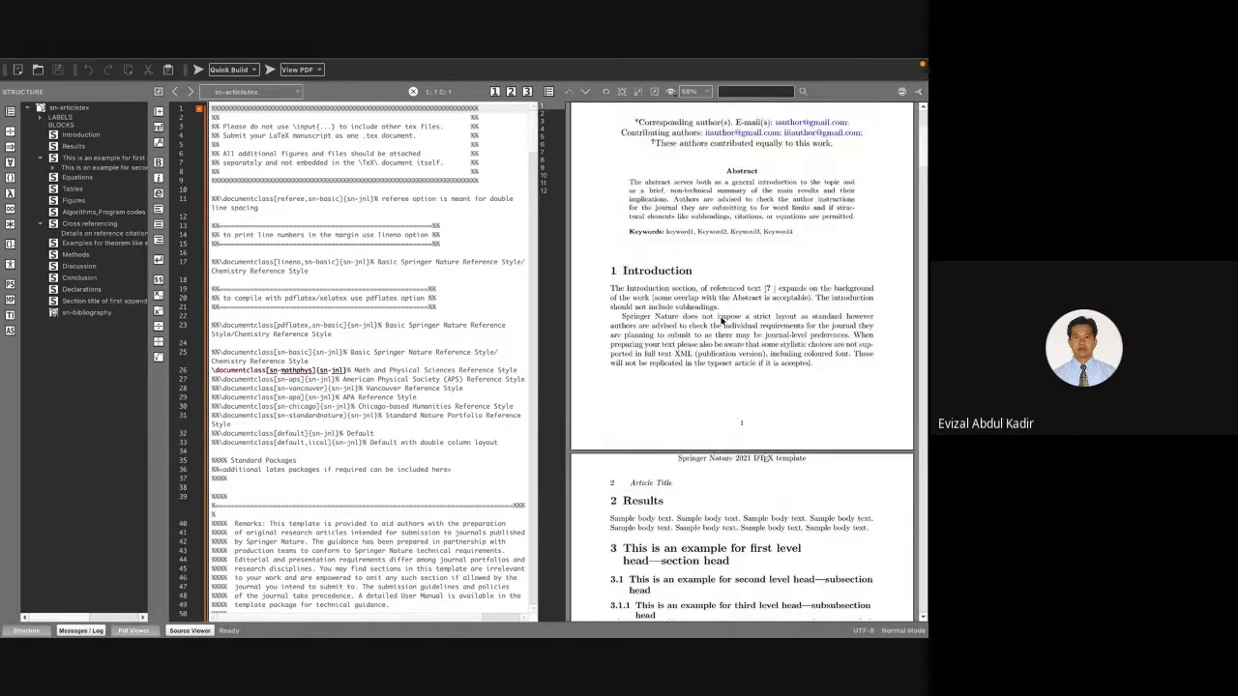
{"action": "scroll", "coordinate": [354, 378], "scroll_direction": "down", "scroll_amount": 2}
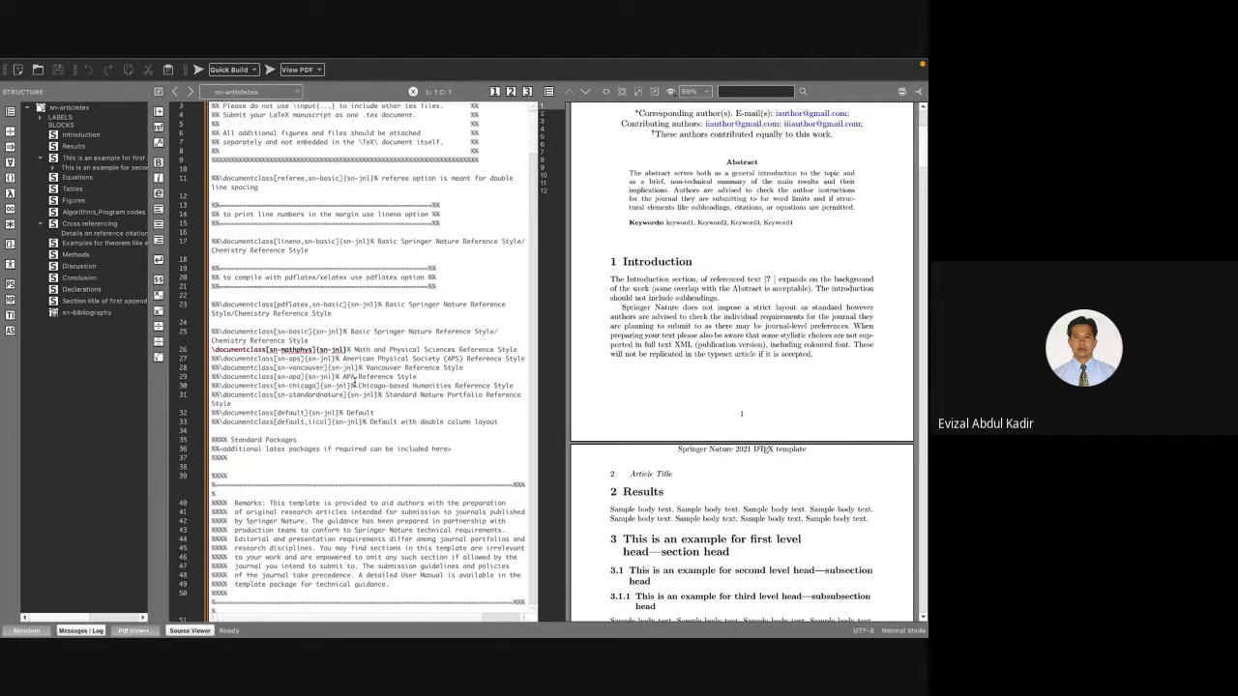
{"action": "scroll", "coordinate": [354, 384], "scroll_direction": "up", "scroll_amount": 2}
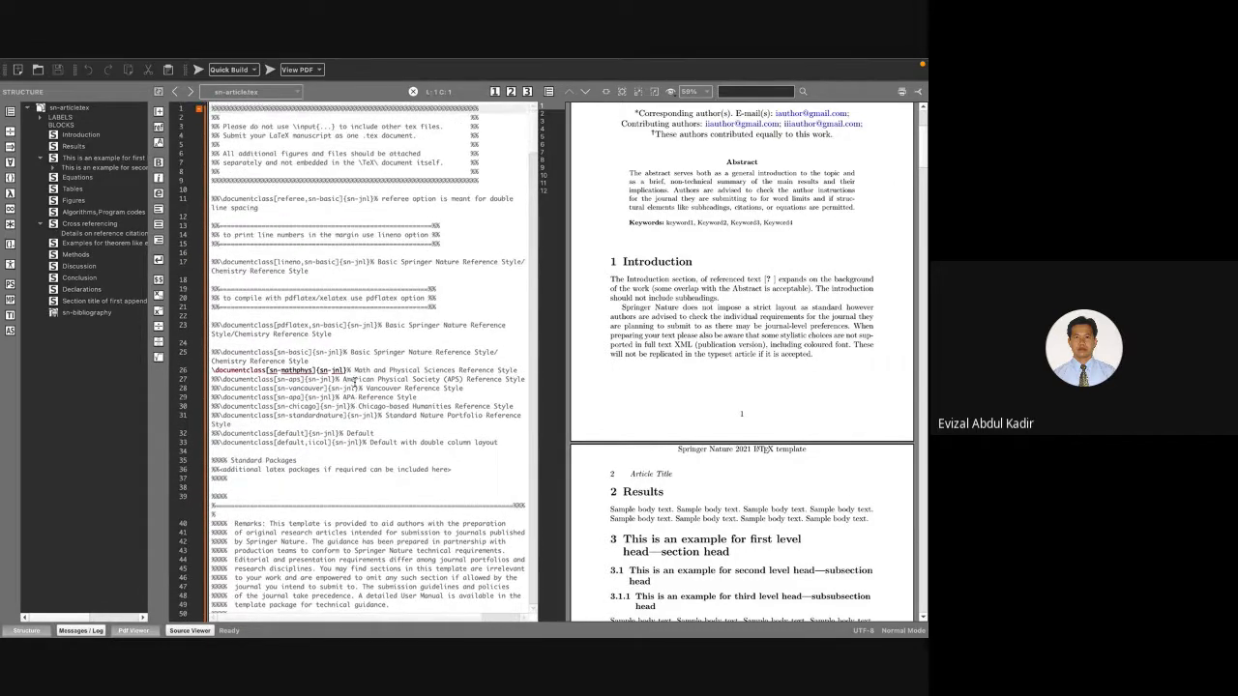
{"action": "scroll", "coordinate": [727, 239], "scroll_direction": "up", "scroll_amount": 3}
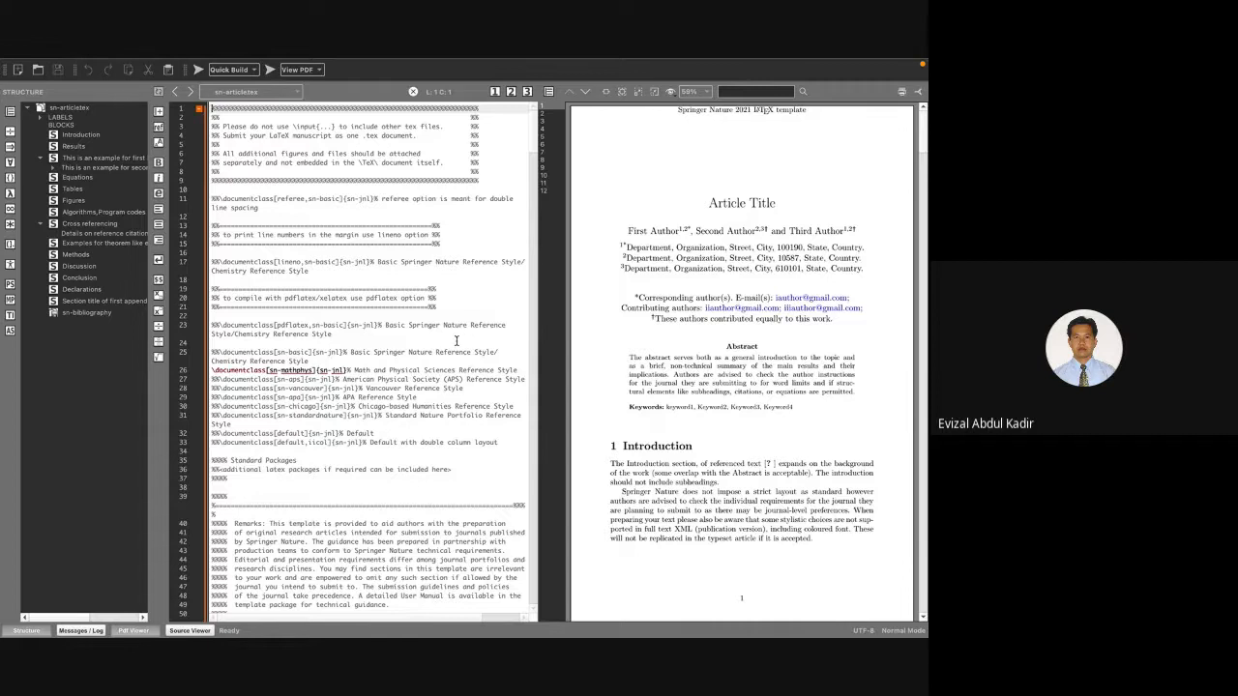
{"action": "scroll", "coordinate": [458, 338], "scroll_direction": "down", "scroll_amount": 4}
{"action": "scroll", "coordinate": [458, 340], "scroll_direction": "down", "scroll_amount": 1}
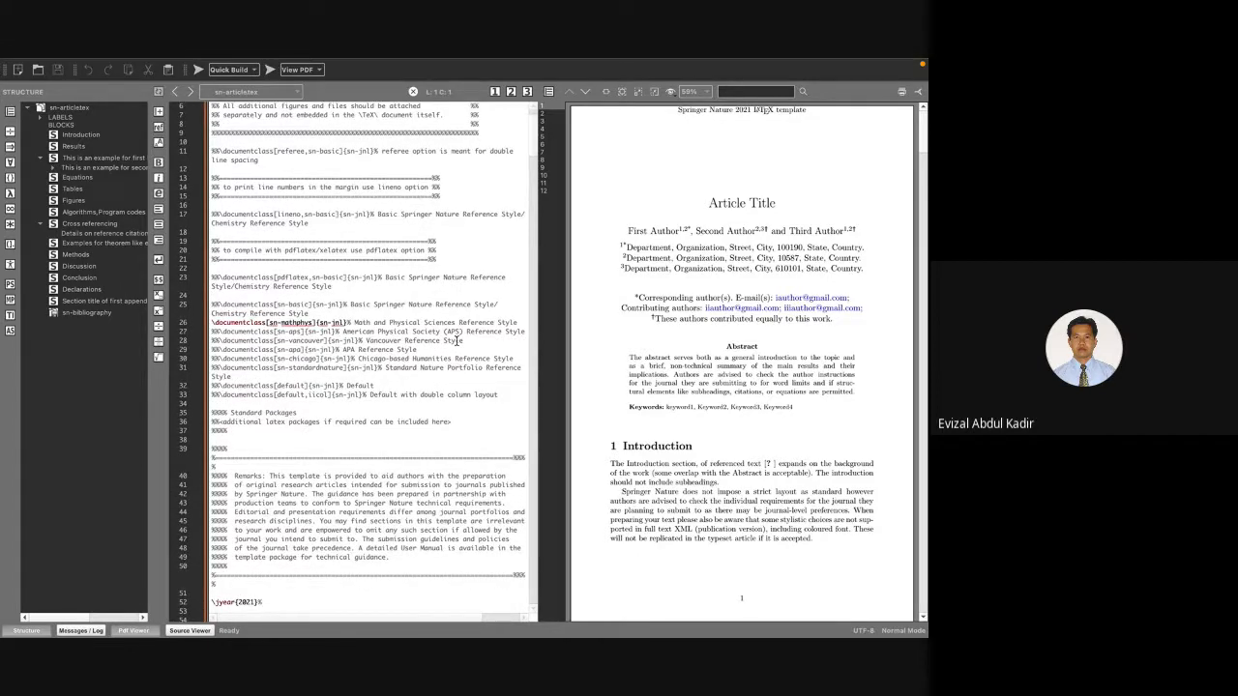
{"action": "scroll", "coordinate": [458, 340], "scroll_direction": "up", "scroll_amount": 1}
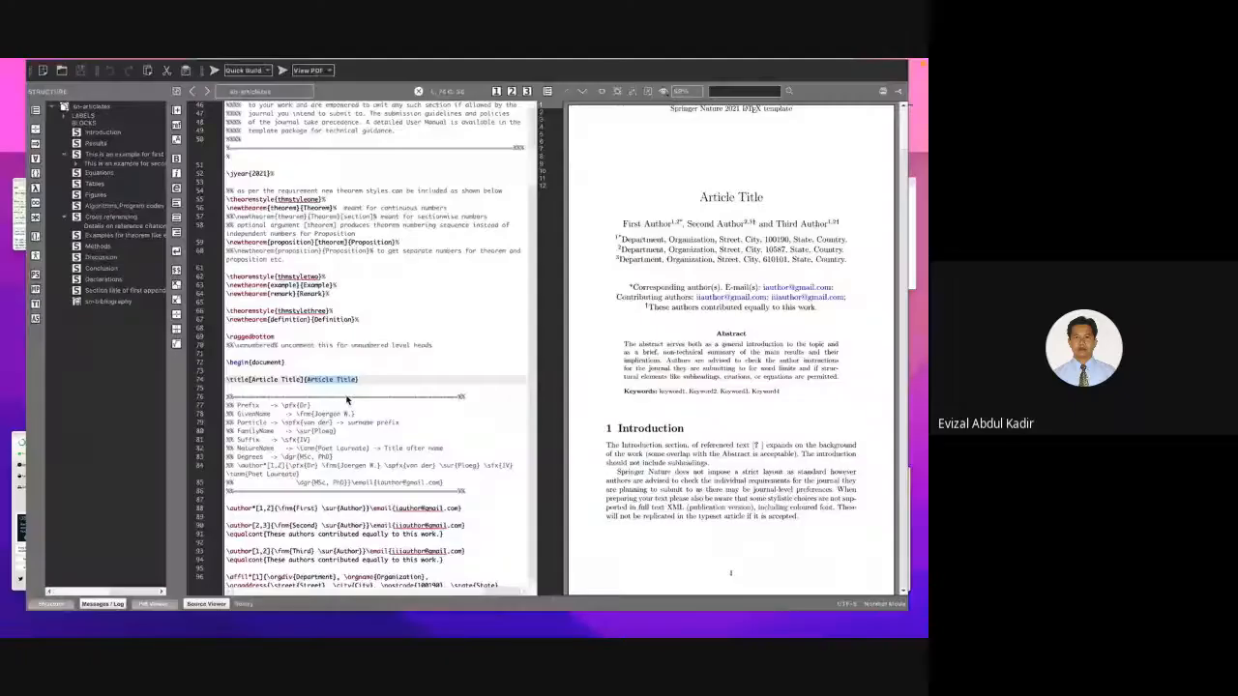
Switch to the Word document and copy its title line "SISTEM INFORMASI KOMPUTER".
{"action": "key", "text": "ctrl+Up"}
{"action": "left_click", "coordinate": [732, 378]}
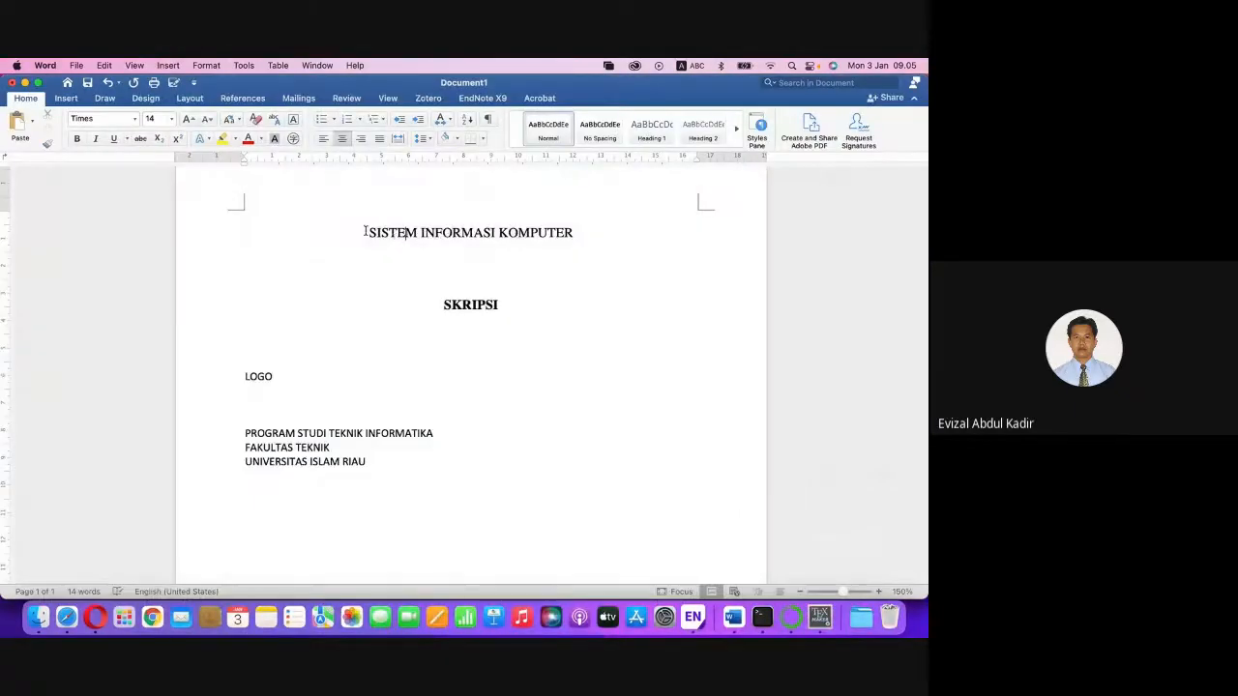
{"action": "left_click_drag", "start_coordinate": [367, 233], "coordinate": [570, 234]}
{"action": "right_click", "coordinate": [566, 235]}
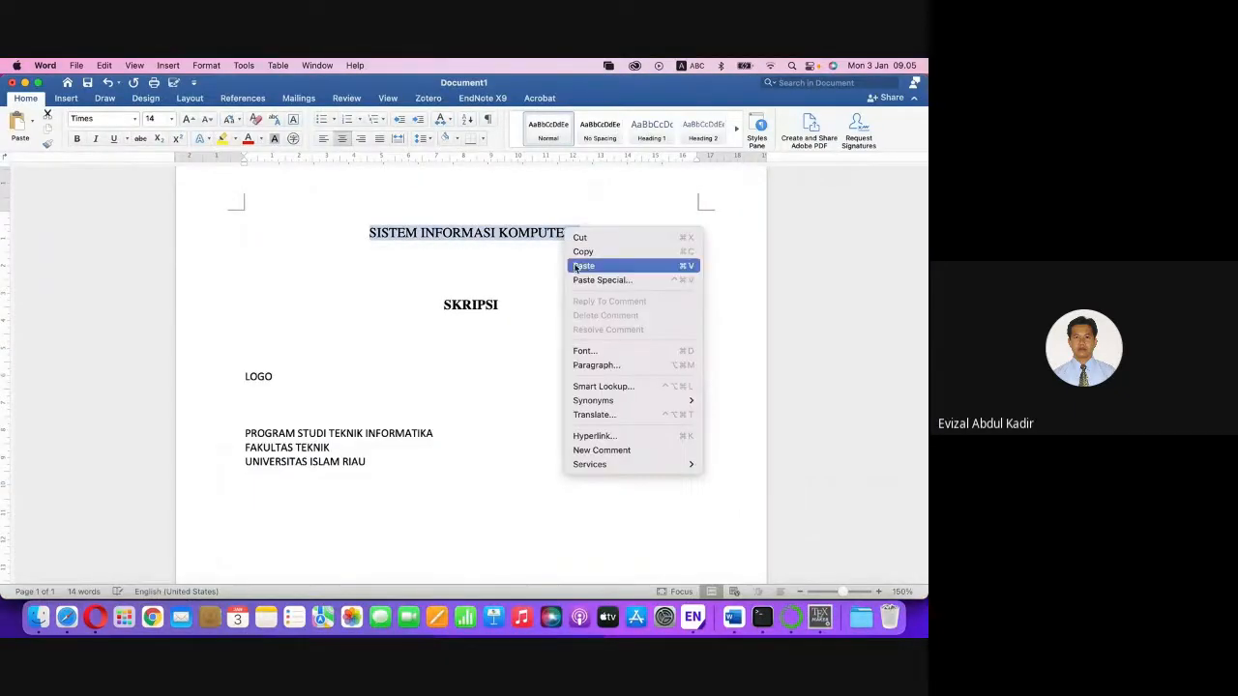
{"action": "left_click", "coordinate": [583, 252]}
Back in Texmaker, replace the selected "Article Title" in the \title command with the copied Word title and rebuild the PDF with Quick Build.
{"action": "key", "text": "ctrl+Up"}
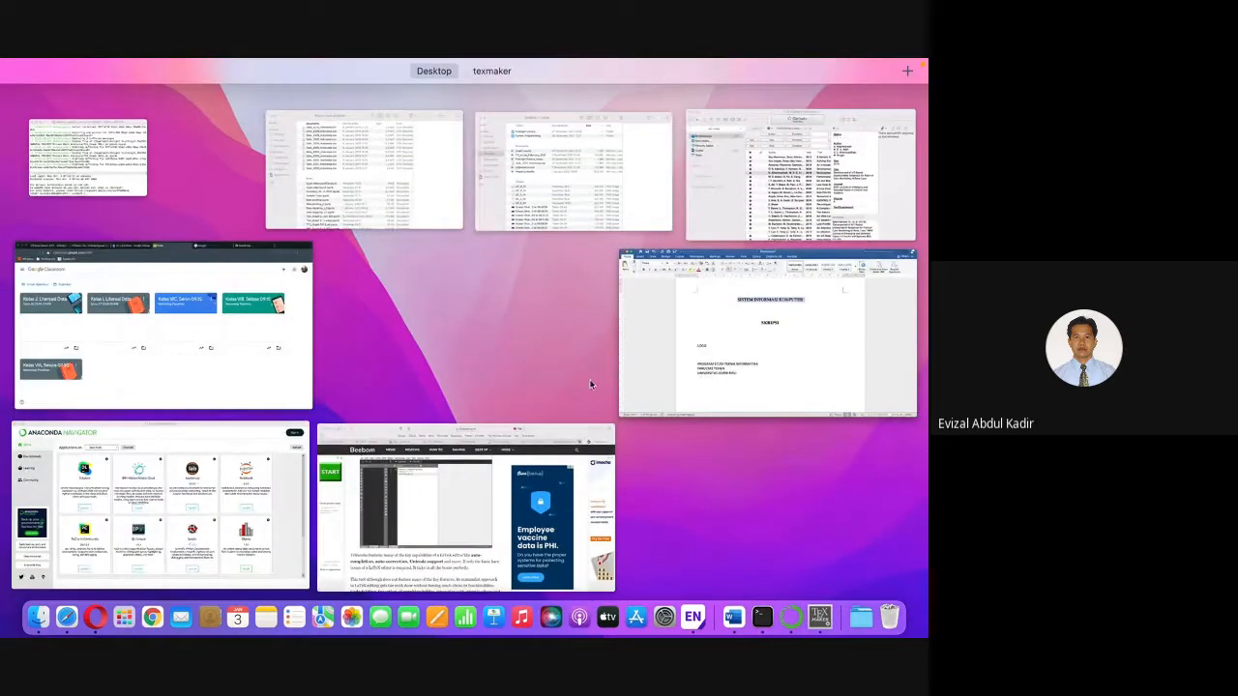
{"action": "left_click", "coordinate": [657, 359]}
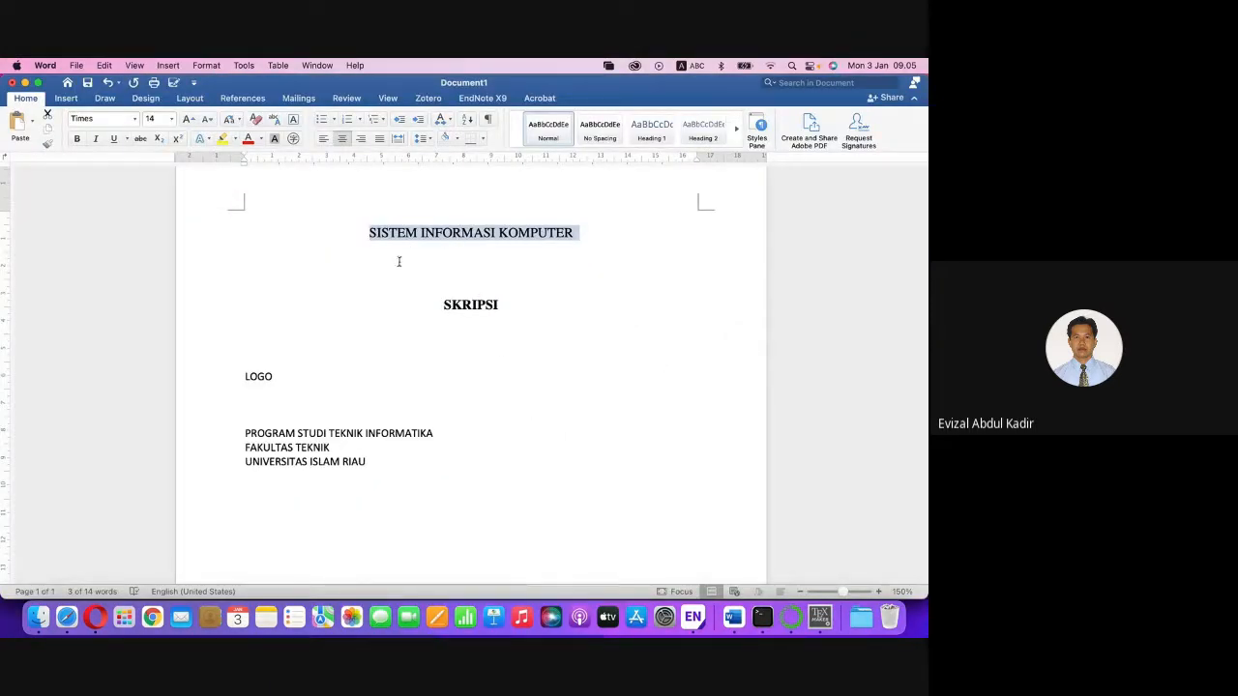
{"action": "key", "text": "ctrl+Up"}
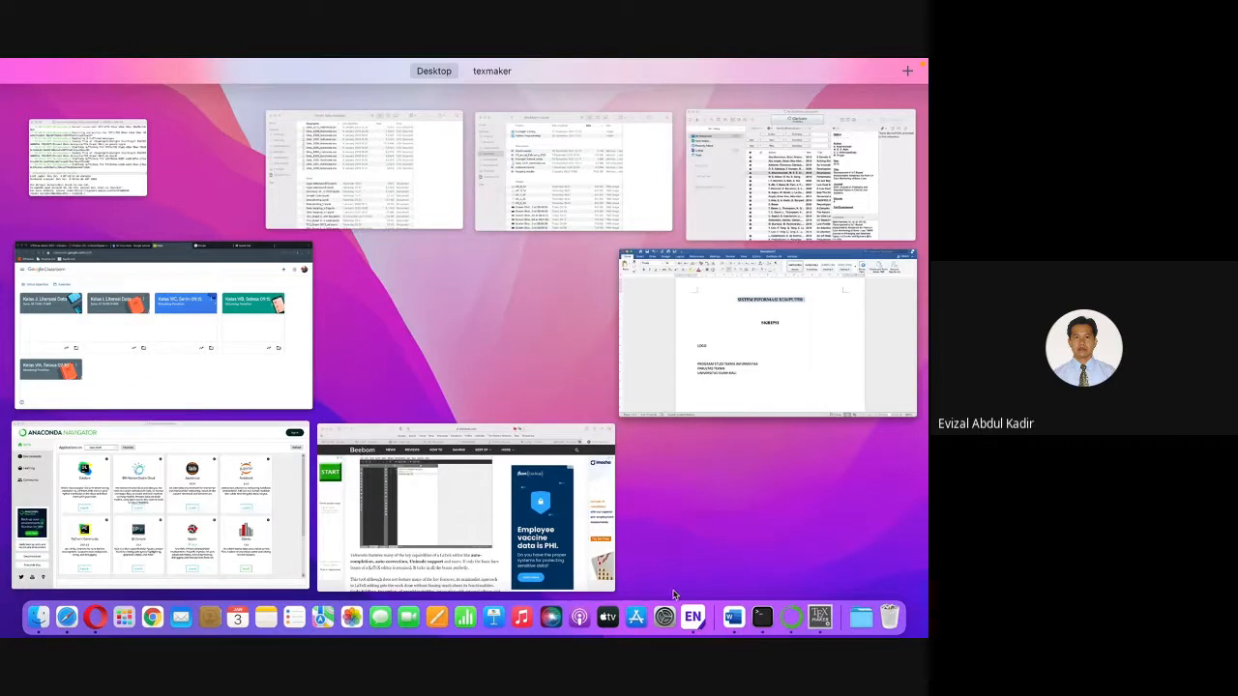
{"action": "left_click", "coordinate": [821, 616]}
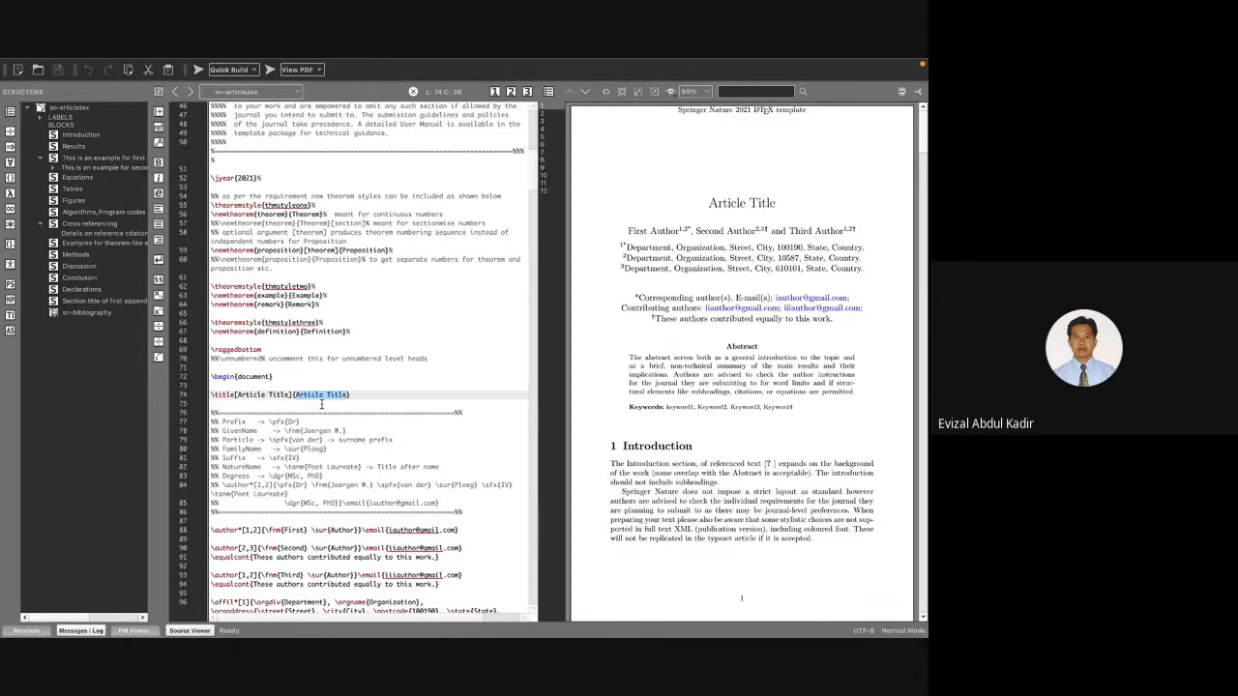
{"action": "key", "text": "super+v"}
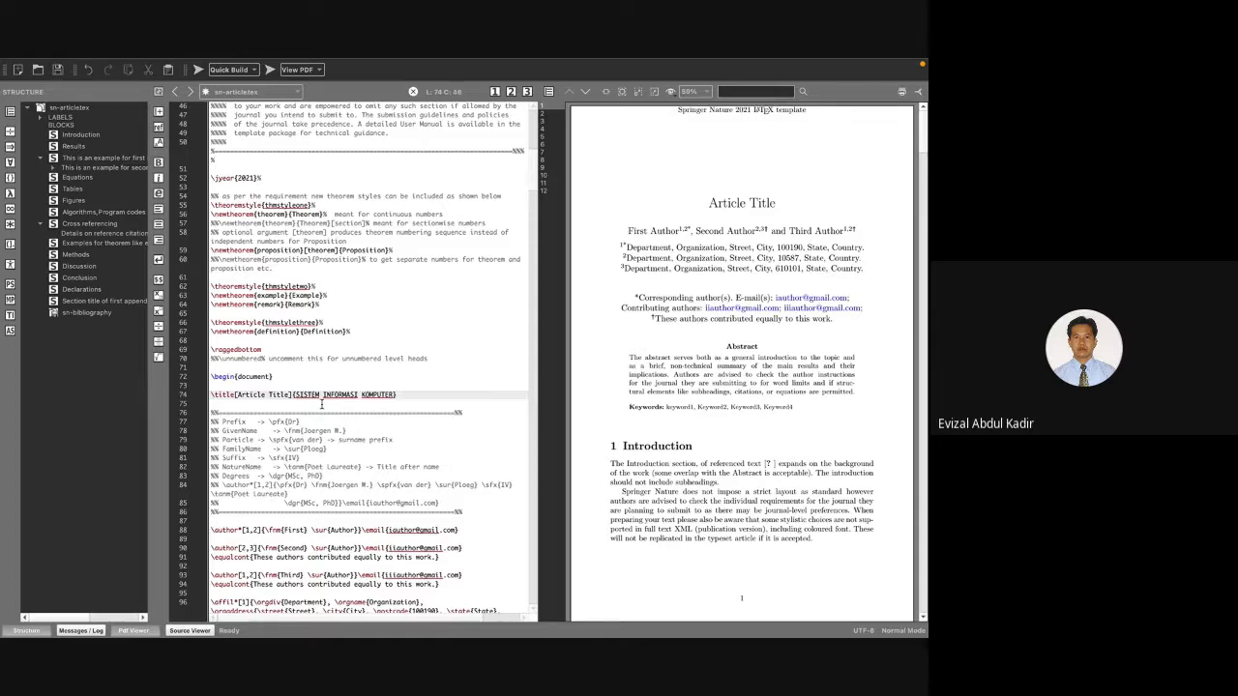
{"action": "left_click", "coordinate": [152, 66]}
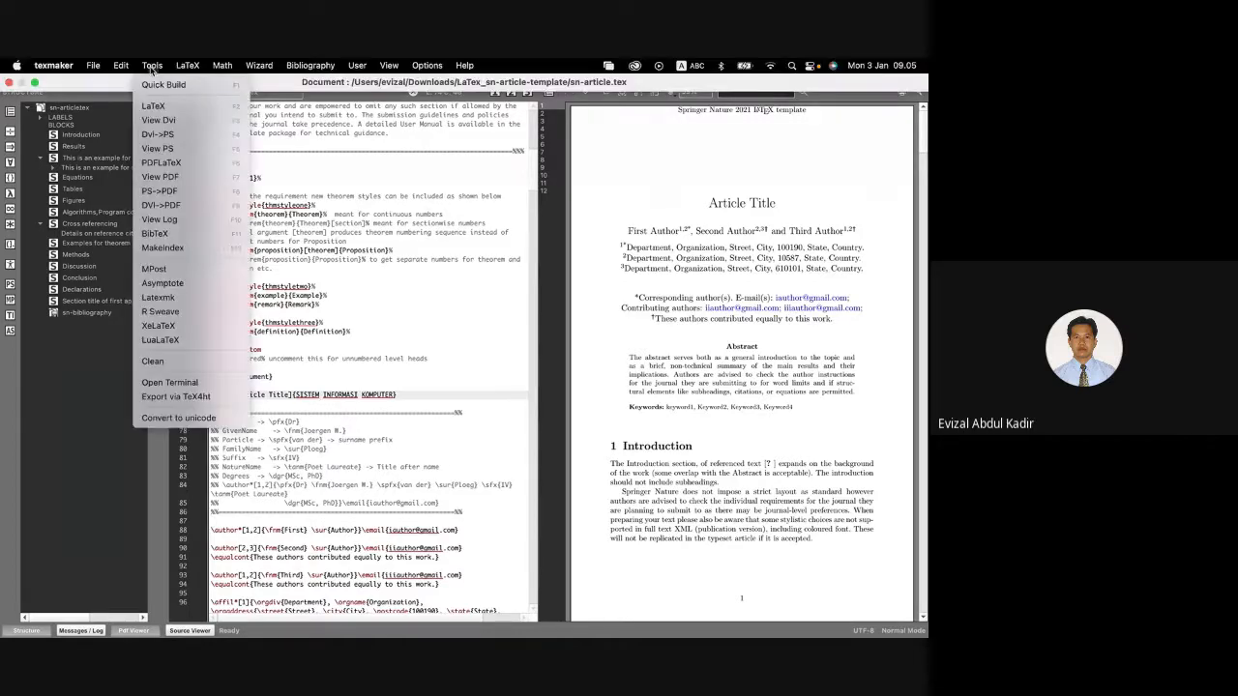
{"action": "left_click", "coordinate": [163, 84]}
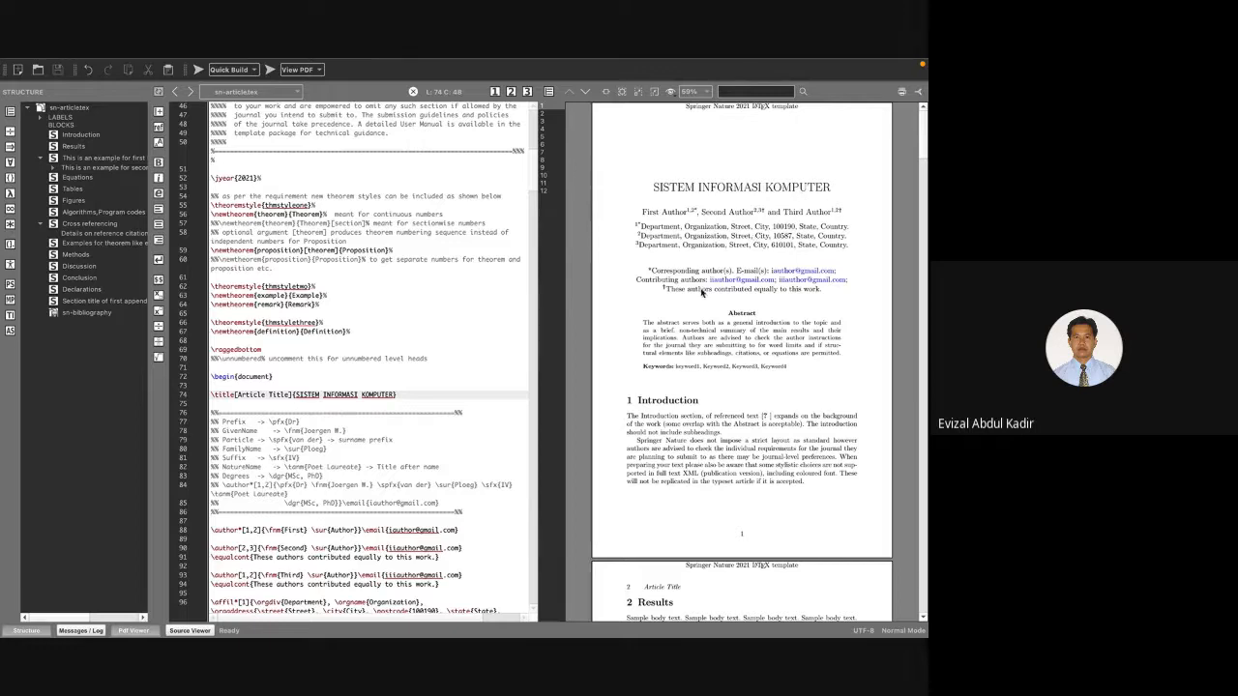
Examine the rebuilt PDF from the title page through the table examples, along with the author and affiliation lines in the source.
{"action": "scroll", "coordinate": [712, 325], "scroll_direction": "down", "scroll_amount": 3}
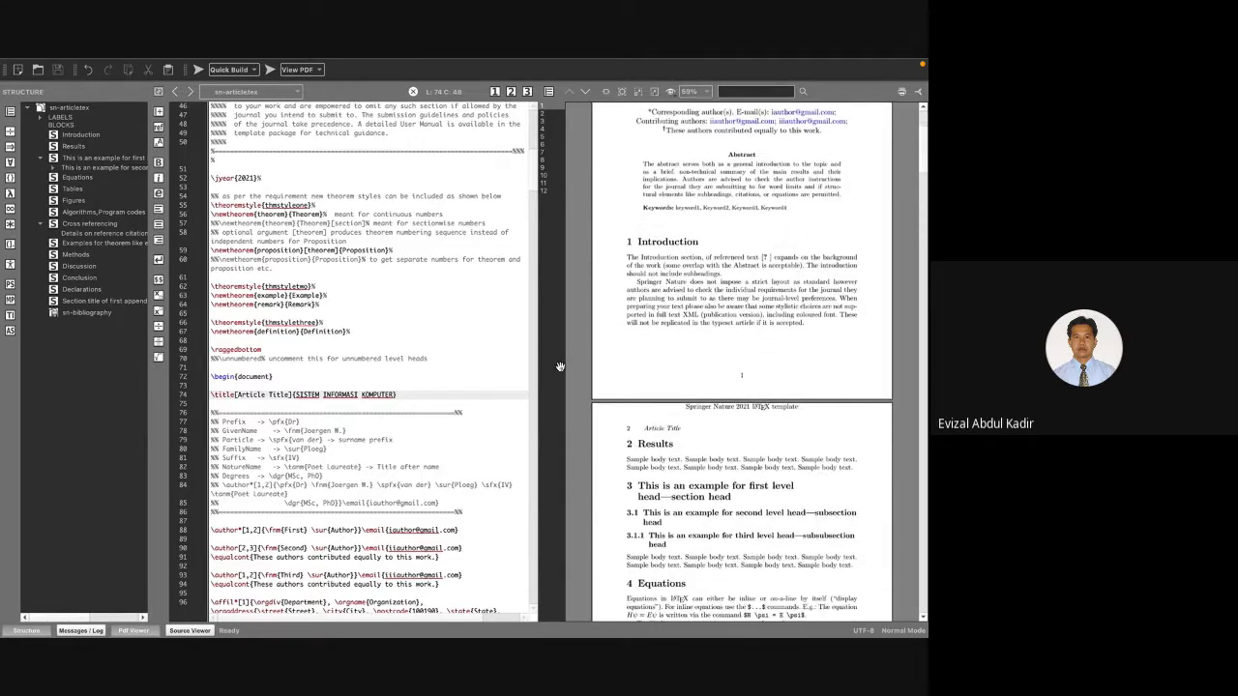
{"action": "scroll", "coordinate": [447, 414], "scroll_direction": "down", "scroll_amount": 4}
{"action": "scroll", "coordinate": [447, 414], "scroll_direction": "up", "scroll_amount": 1}
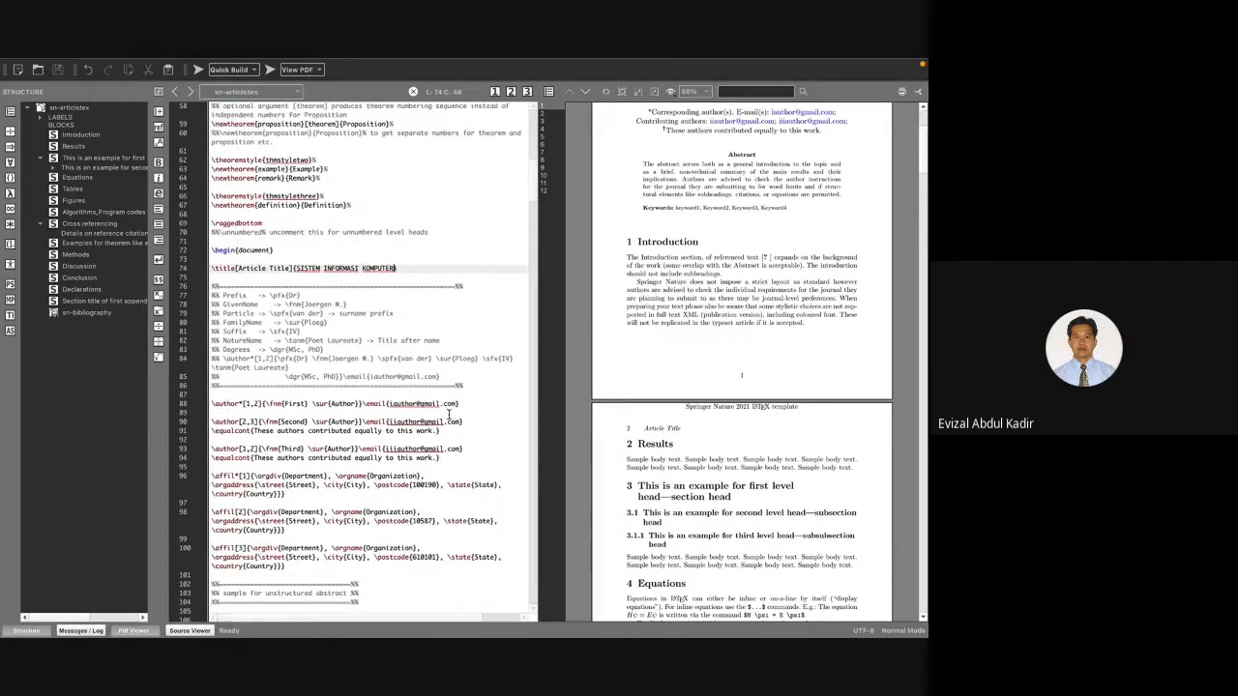
{"action": "scroll", "coordinate": [683, 296], "scroll_direction": "up", "scroll_amount": 3}
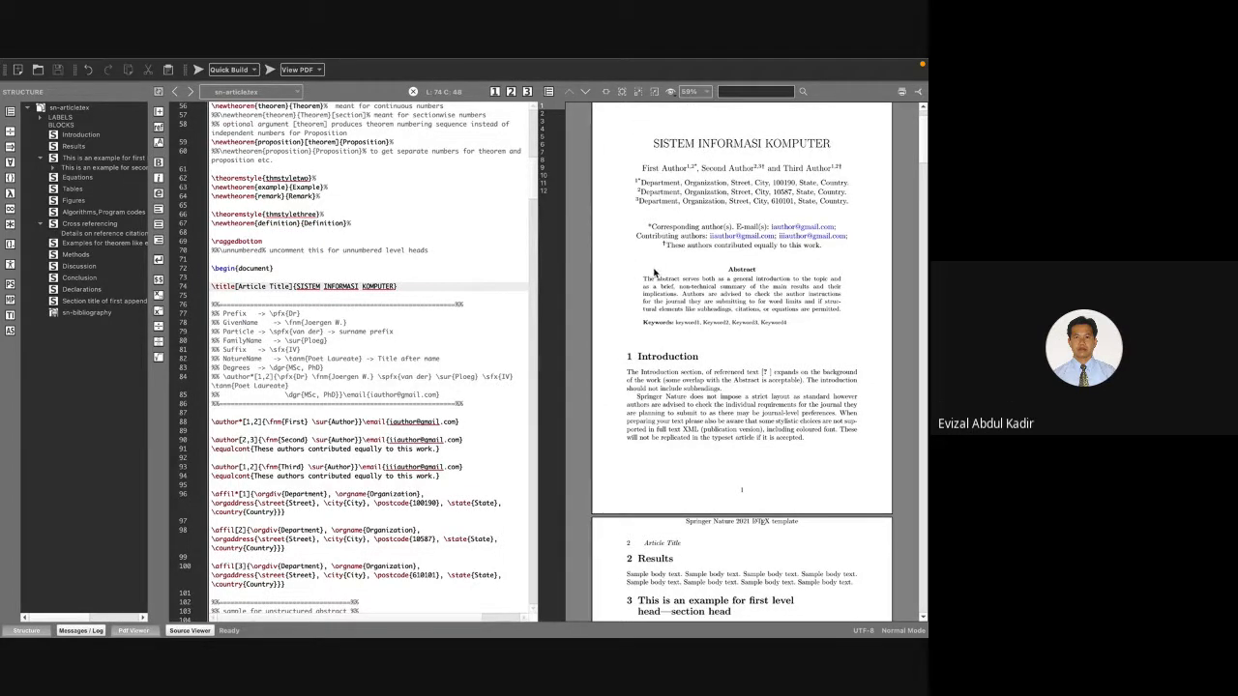
{"action": "scroll", "coordinate": [701, 259], "scroll_direction": "up", "scroll_amount": 1}
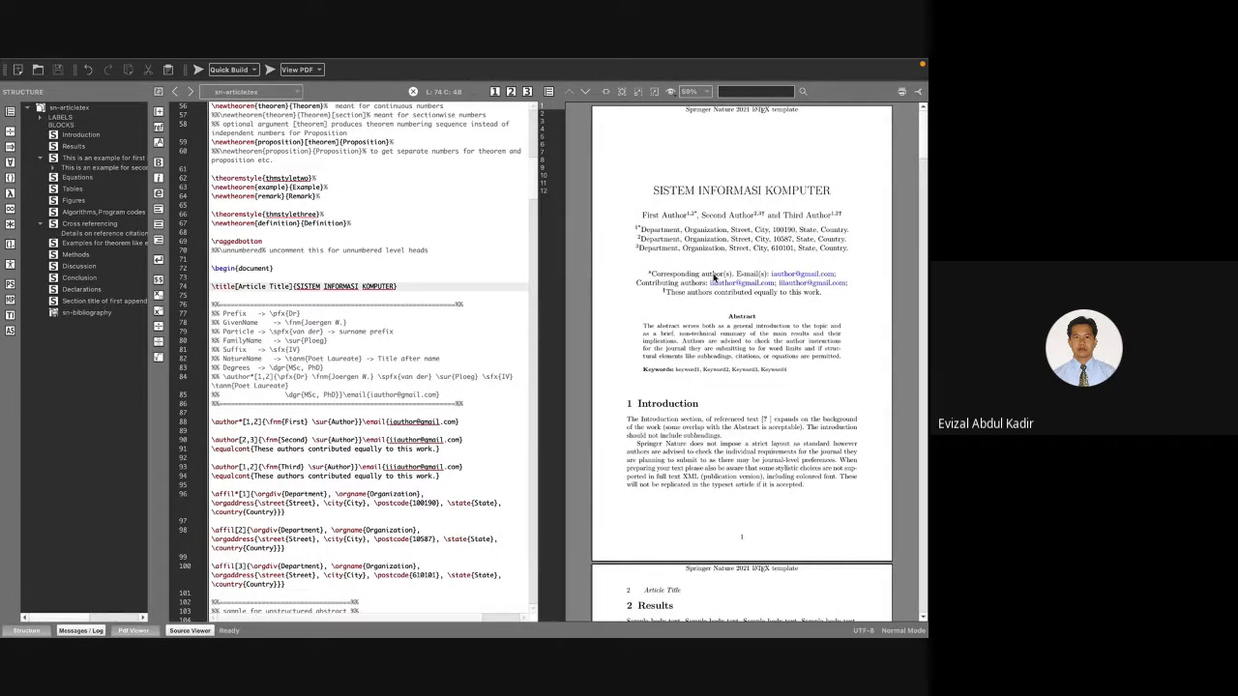
{"action": "scroll", "coordinate": [741, 302], "scroll_direction": "down", "scroll_amount": 20}
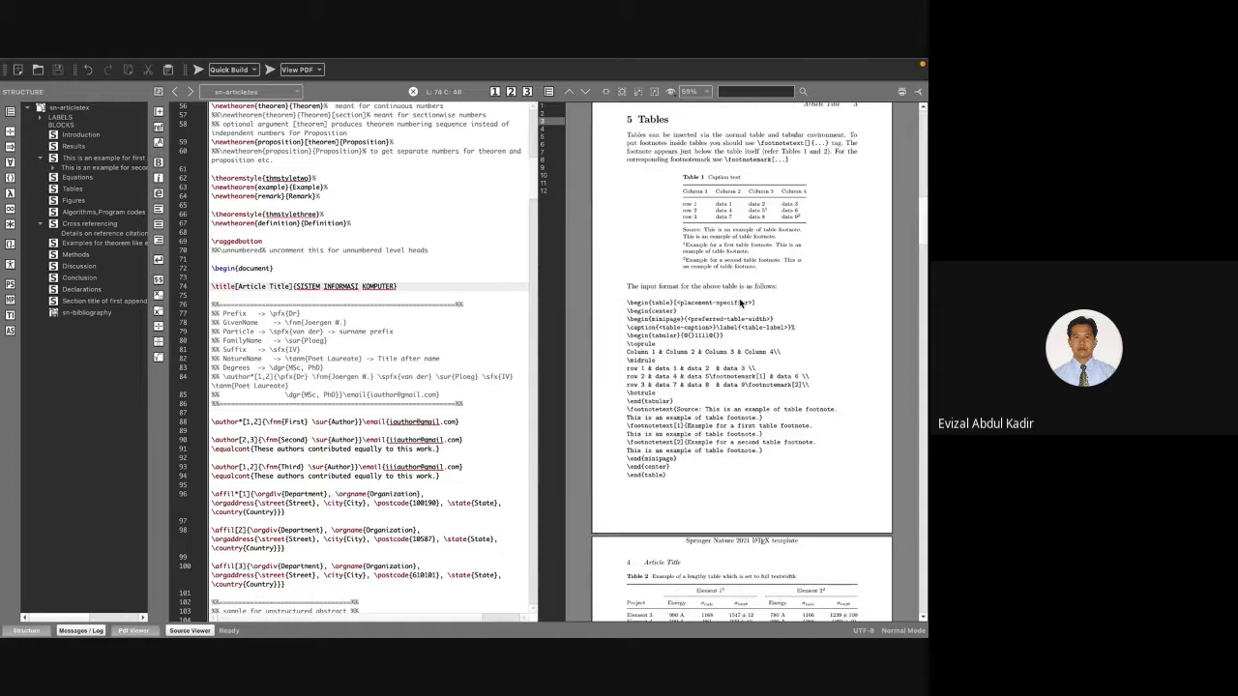
{"action": "scroll", "coordinate": [741, 303], "scroll_direction": "down", "scroll_amount": 10}
{"action": "scroll", "coordinate": [463, 407], "scroll_direction": "down", "scroll_amount": 2}
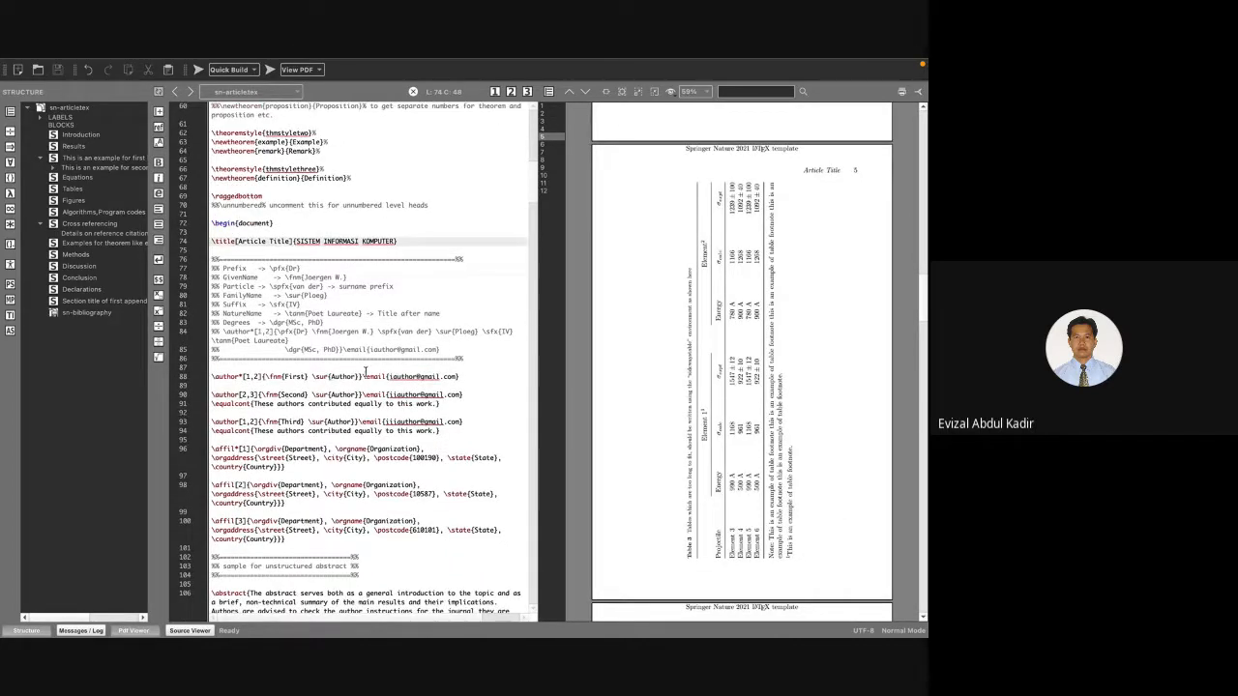
{"action": "scroll", "coordinate": [697, 323], "scroll_direction": "up", "scroll_amount": 20}
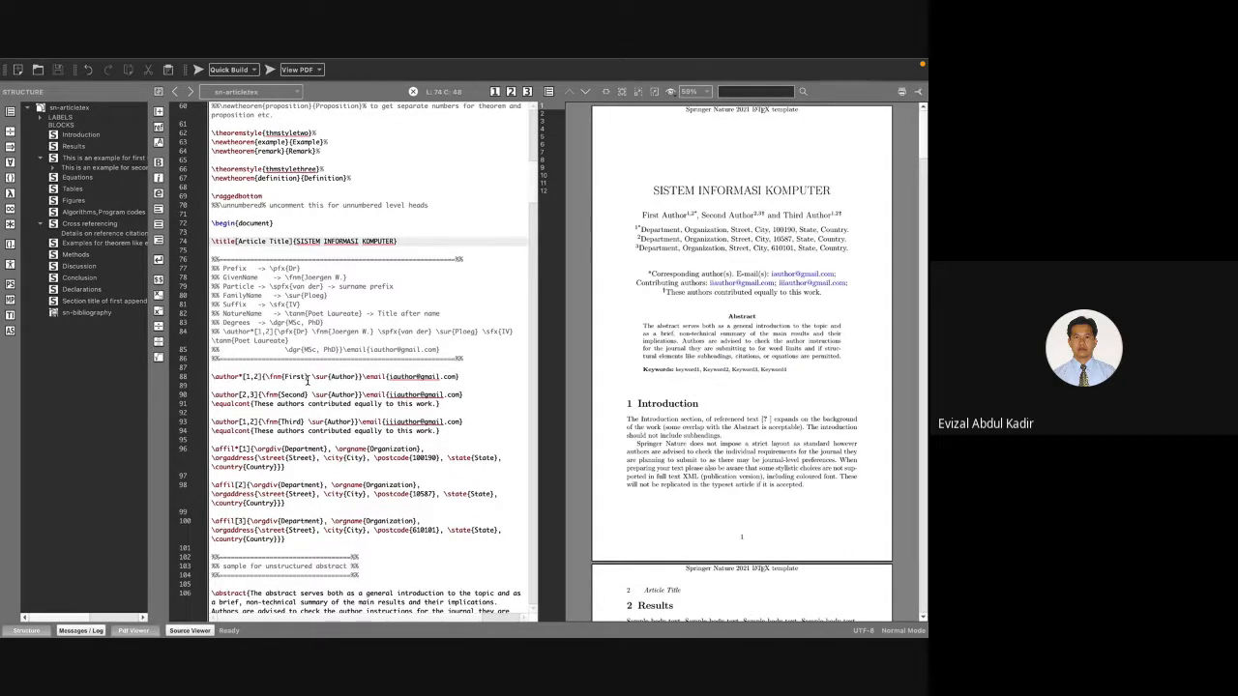
Replace the placeholder "First" in the first \author entry on line 88 with the author's given name.
{"action": "left_click", "coordinate": [306, 378]}
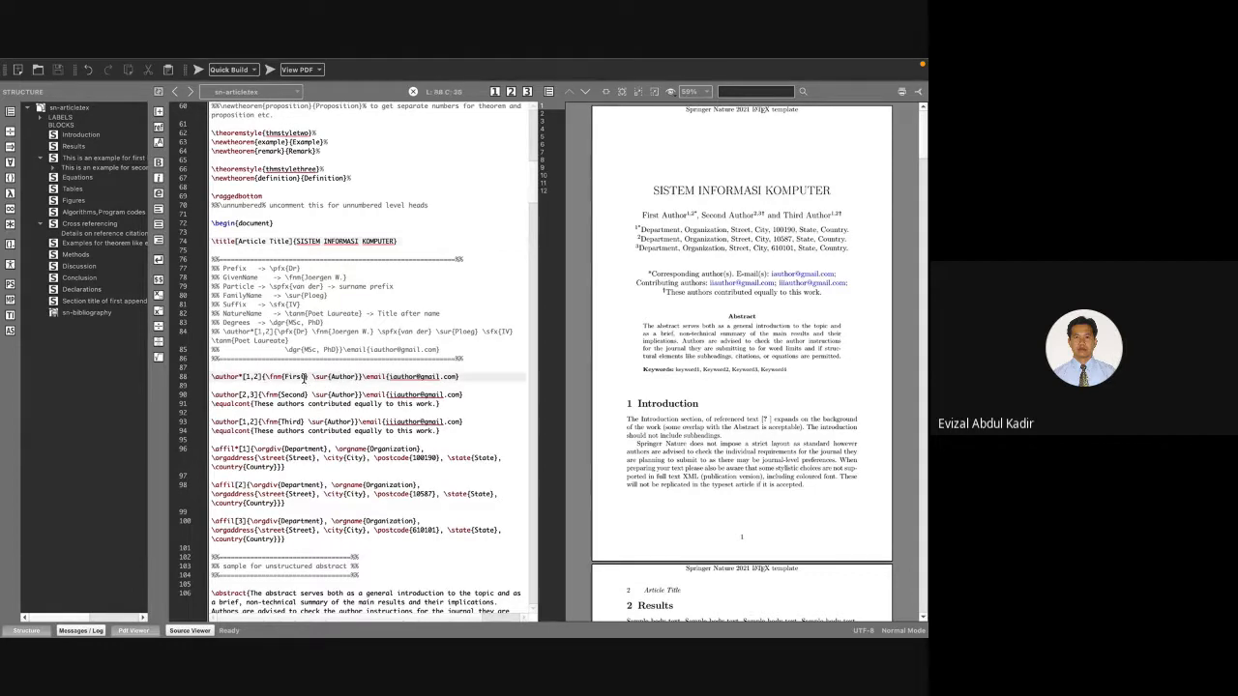
{"action": "key", "text": "BackSpace"}
{"action": "key", "text": "BackSpace"}
{"action": "key", "text": "BackSpace"}
{"action": "key", "text": "BackSpace"}
{"action": "key", "text": "BackSpace"}
{"action": "type", "text": "Ahmad"}
Replace the placeholder "Author" in the \sur field on line 88 with the first author's surname.
{"action": "left_click", "coordinate": [356, 377]}
{"action": "key", "text": "BackSpace"}
{"action": "key", "text": "BackSpace"}
{"action": "key", "text": "BackSpace"}
{"action": "key", "text": "BackSpace"}
{"action": "key", "text": "BackSpace"}
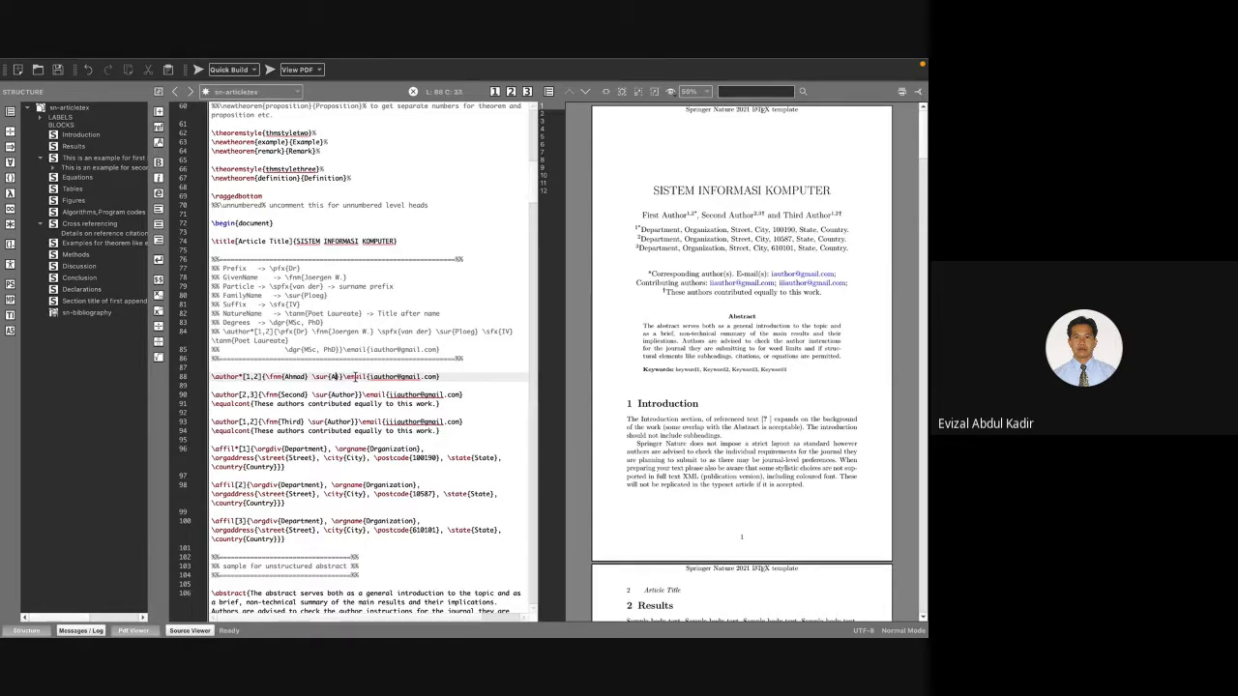
{"action": "type", "text": "Min"}
{"action": "key", "text": "BackSpace"}
{"action": "key", "text": "BackSpace"}
{"action": "key", "text": "BackSpace"}
{"action": "type", "text": "min"}
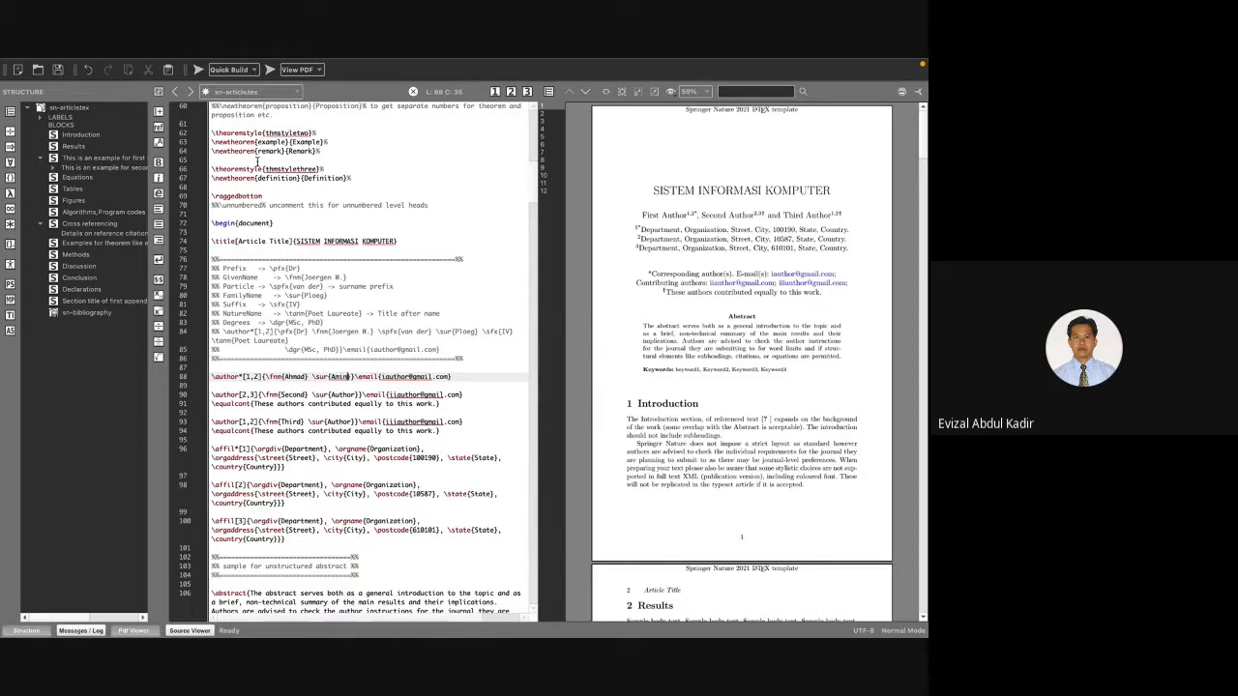
Rebuild the PDF with Quick Build to update the first author's name in the preview.
{"action": "left_click", "coordinate": [153, 65]}
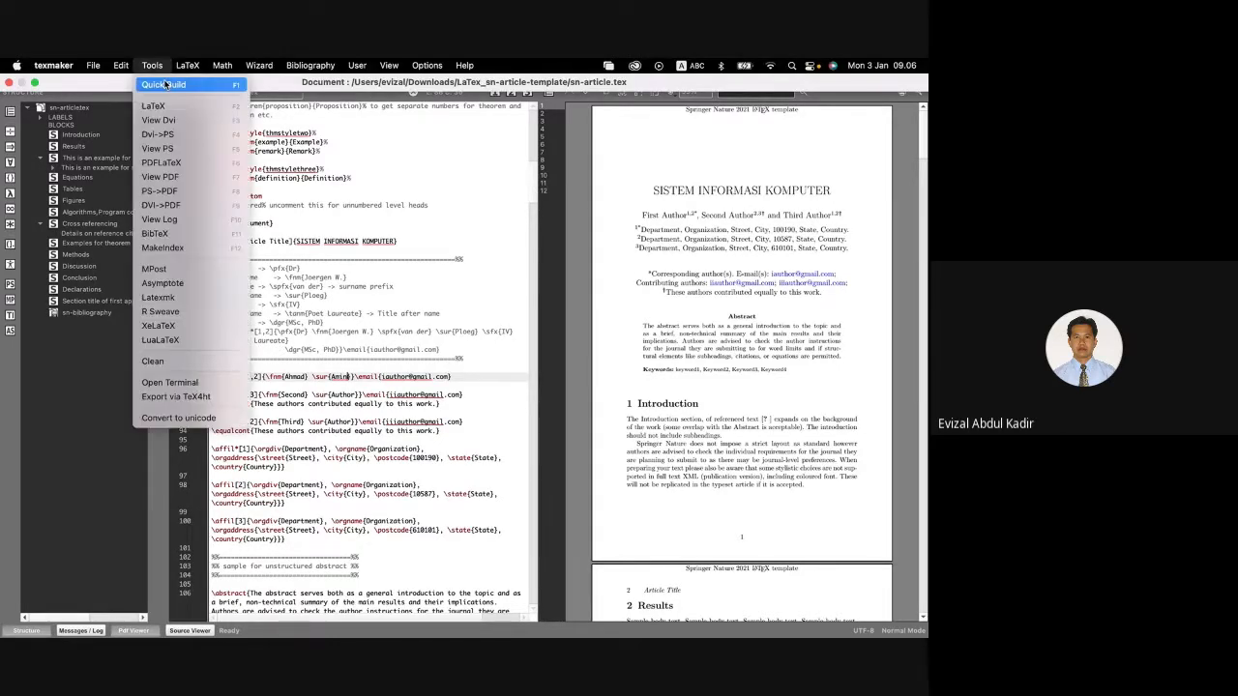
{"action": "left_click", "coordinate": [164, 84]}
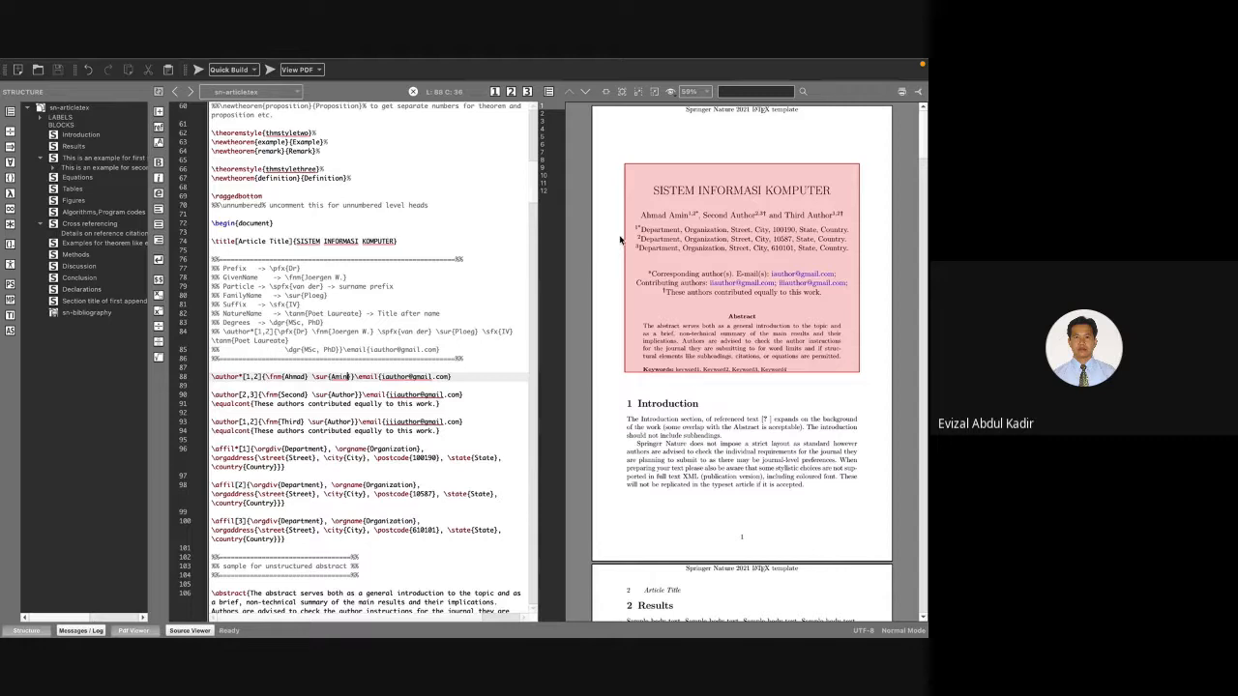
{"action": "left_click", "coordinate": [657, 233]}
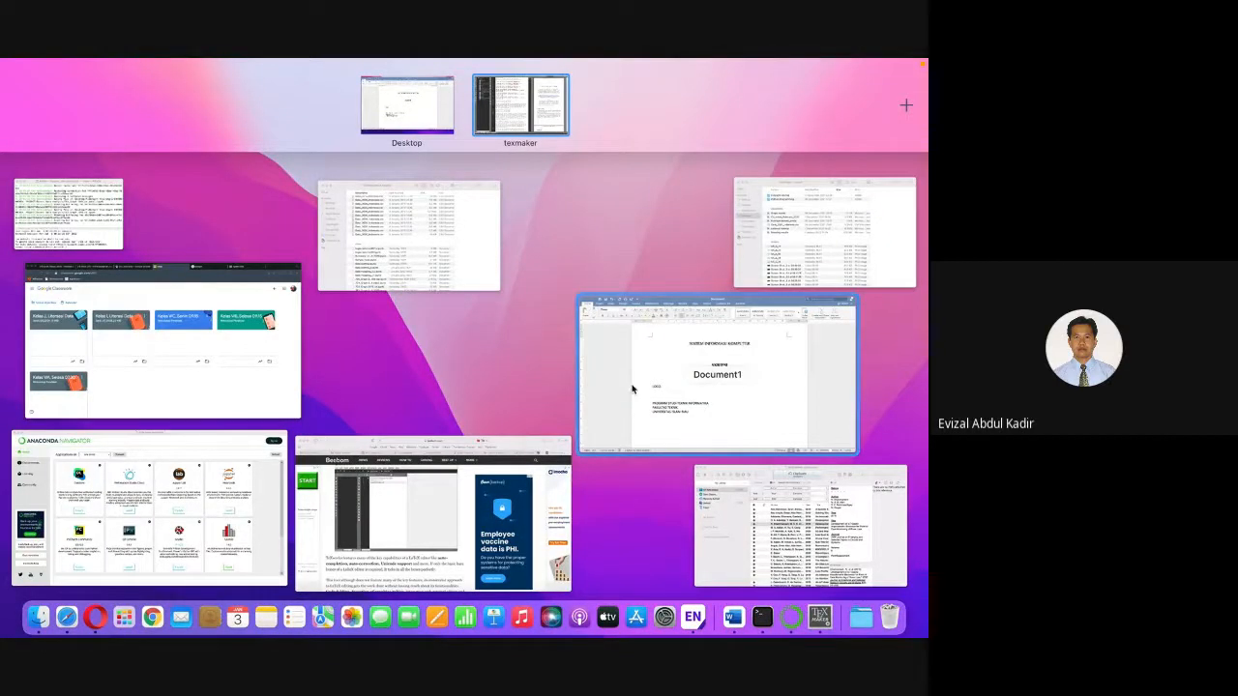
Switch to the Beebom LaTeX editors article in Safari, passing by the Word document and an empty new tab.
{"action": "left_click", "coordinate": [681, 395]}
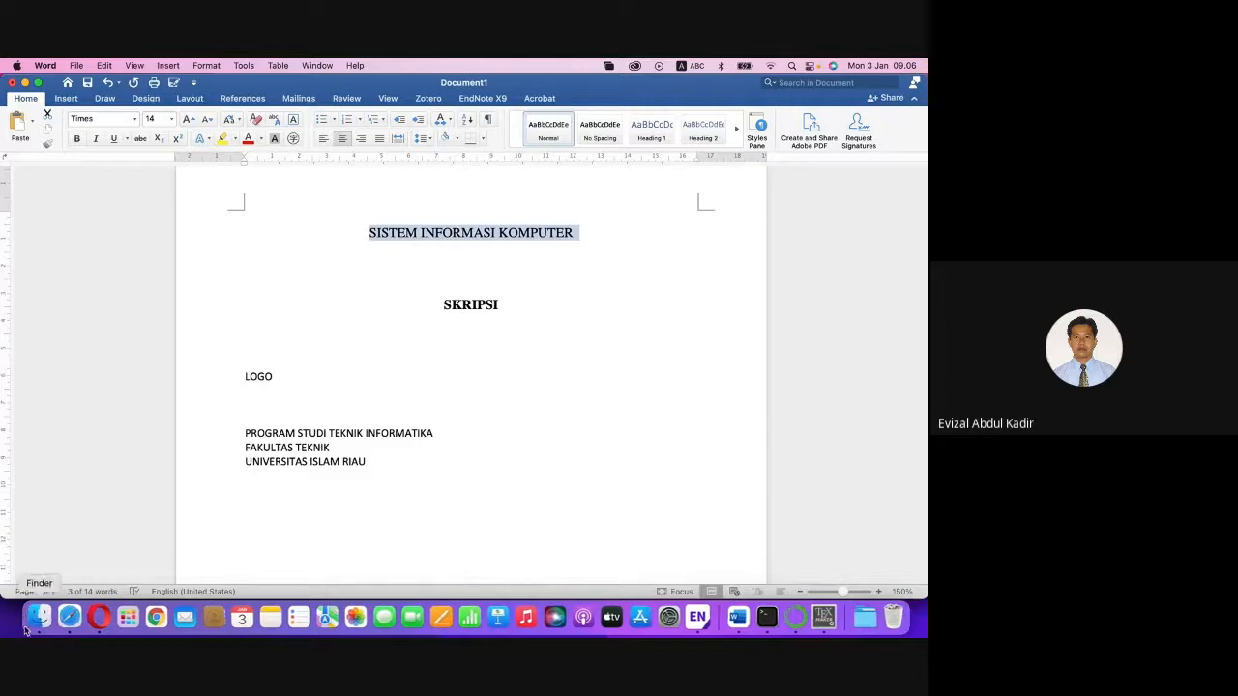
{"action": "left_click", "coordinate": [64, 617]}
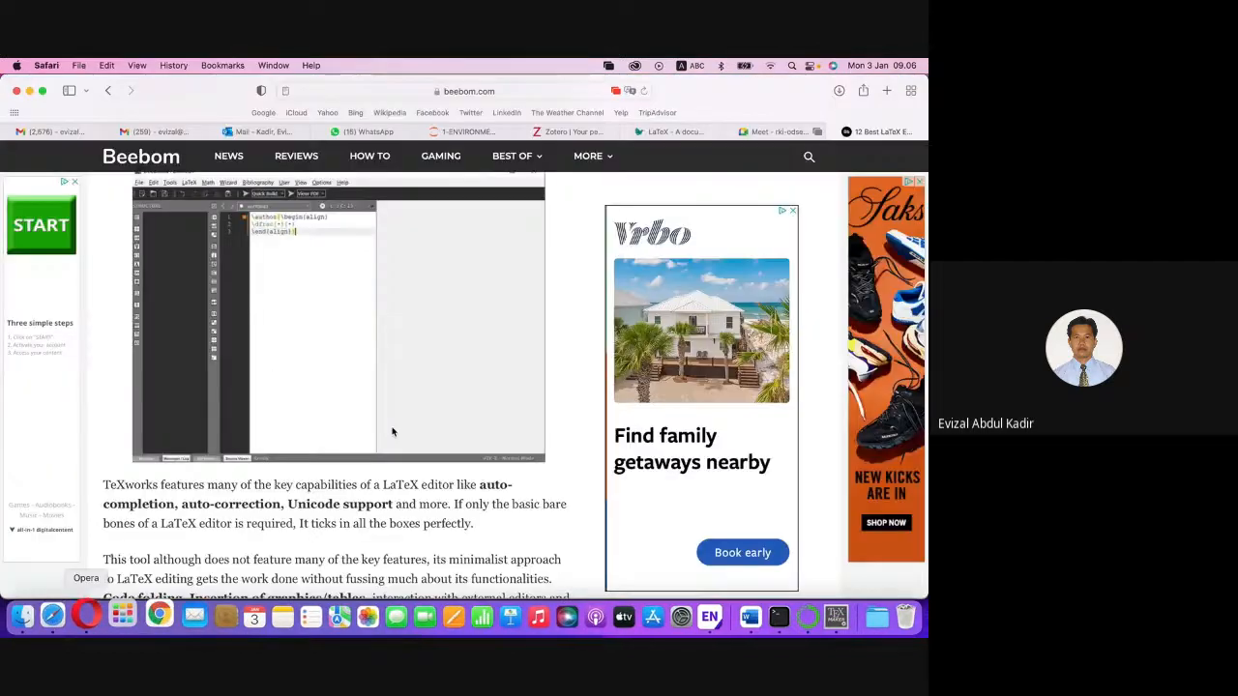
{"action": "left_click", "coordinate": [887, 90]}
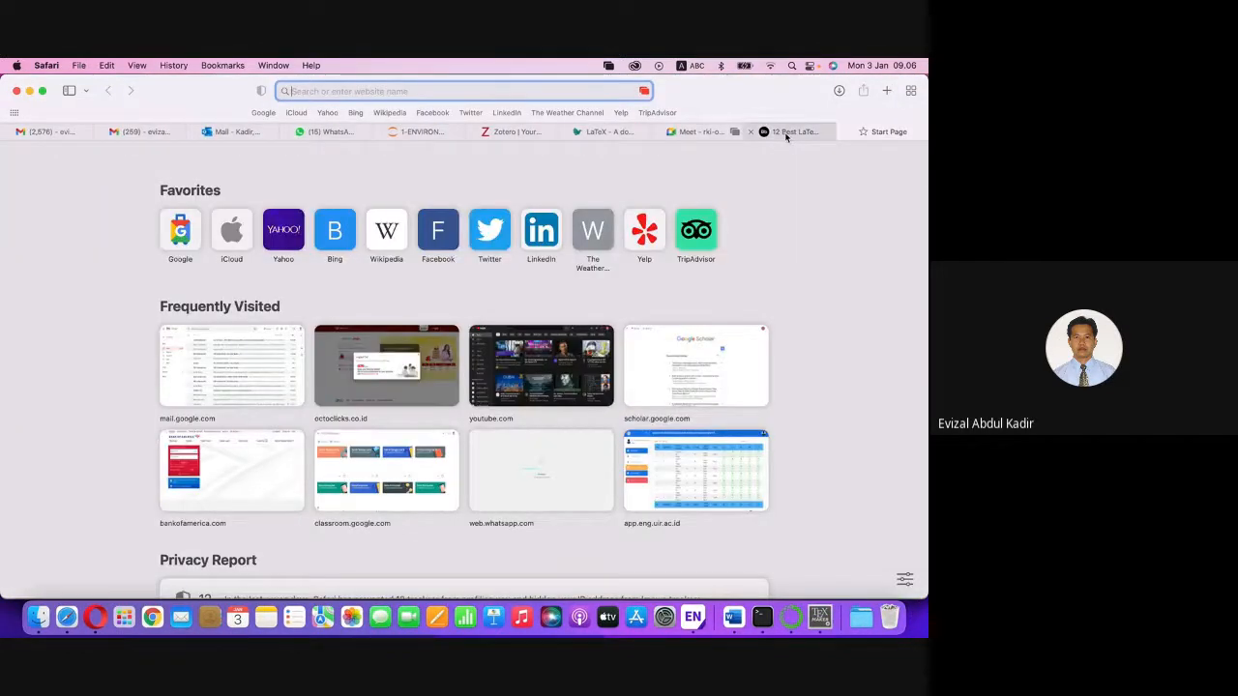
{"action": "left_click", "coordinate": [787, 137]}
Copy the TeXworks paragraph beginning "This tool although does not feature many of the key features" and return to the Texmaker source.
{"action": "scroll", "coordinate": [338, 416], "scroll_direction": "down", "scroll_amount": 3}
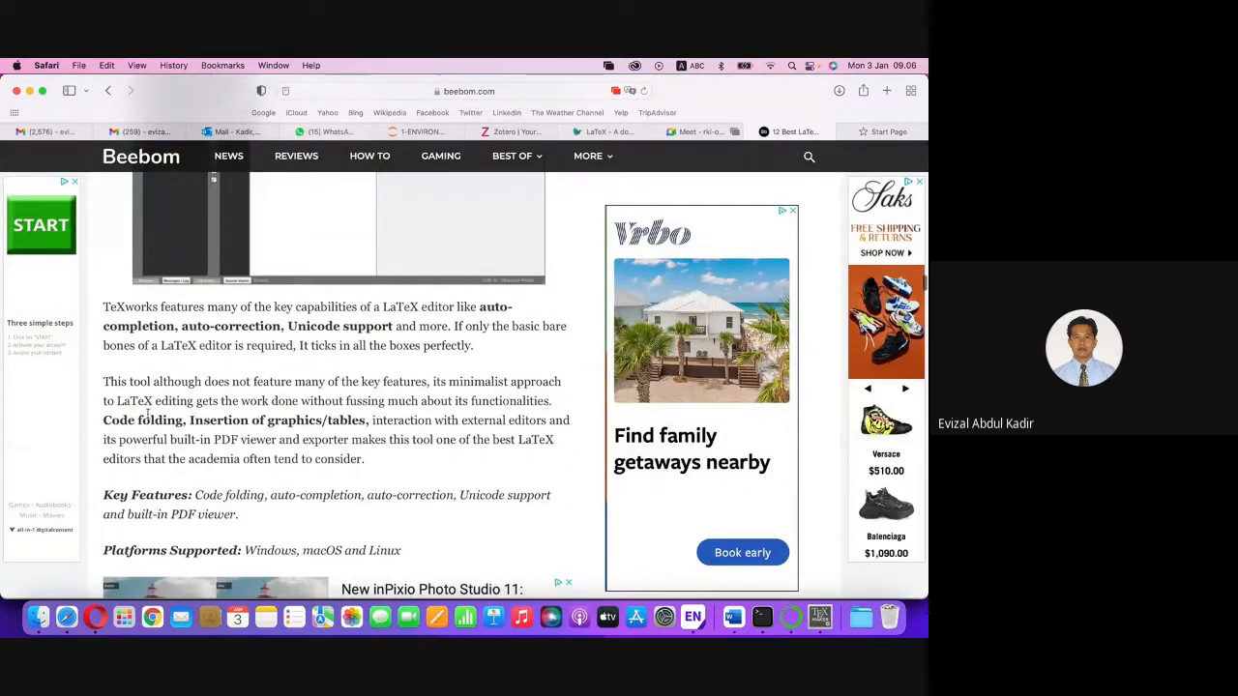
{"action": "scroll", "coordinate": [147, 414], "scroll_direction": "down", "scroll_amount": 3}
{"action": "left_click_drag", "start_coordinate": [104, 297], "coordinate": [375, 397]}
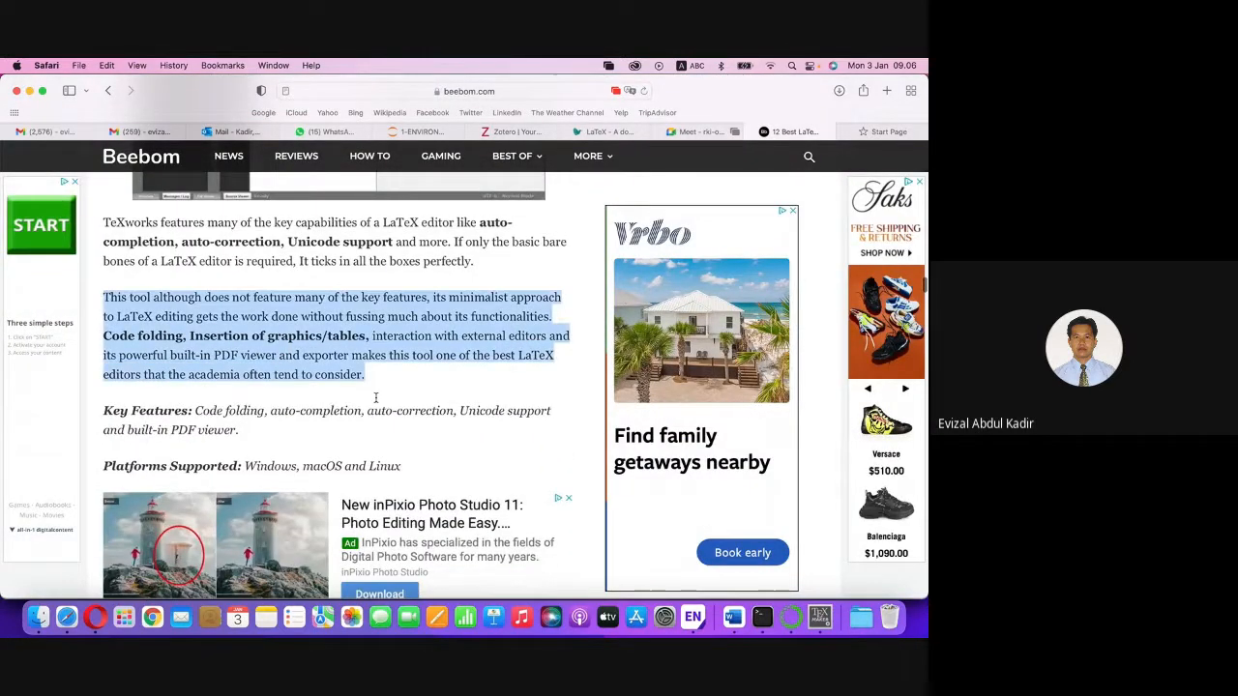
{"action": "right_click", "coordinate": [287, 315]}
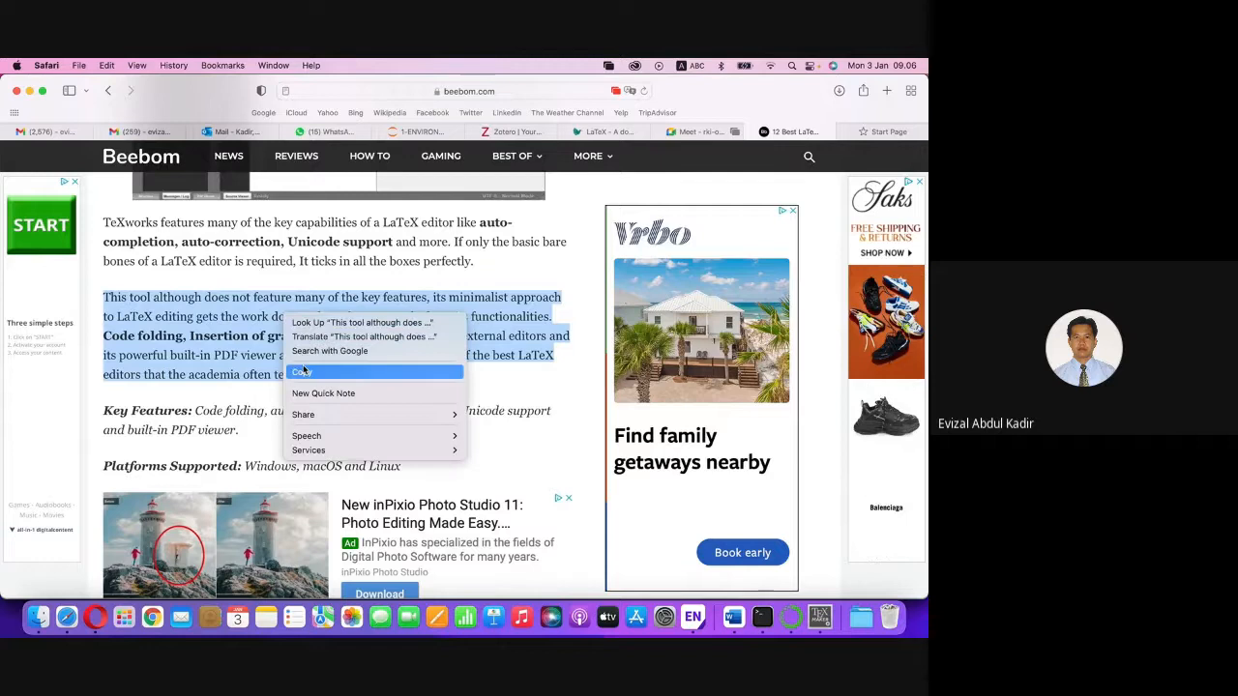
{"action": "left_click", "coordinate": [304, 372]}
{"action": "left_click", "coordinate": [819, 617]}
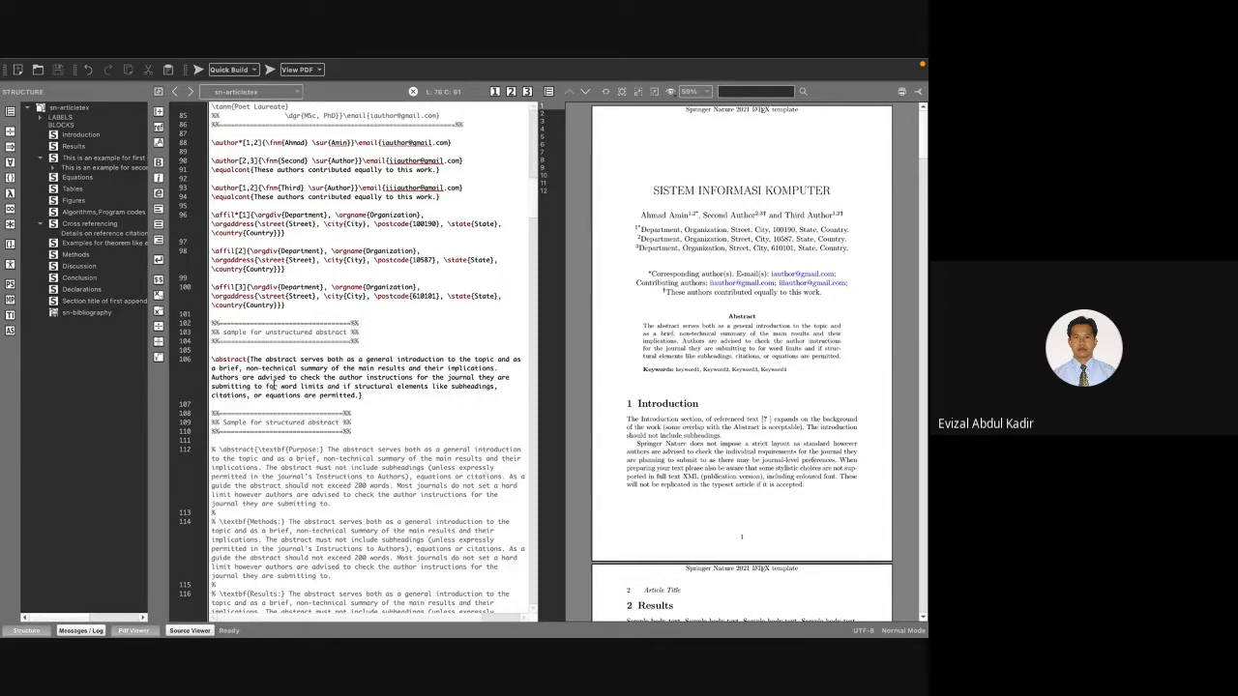
Replace the placeholder text in the \abstract block on line 106 with the copied TeXworks paragraph and rebuild the PDF with Quick Build.
{"action": "left_click_drag", "start_coordinate": [250, 359], "coordinate": [355, 393]}
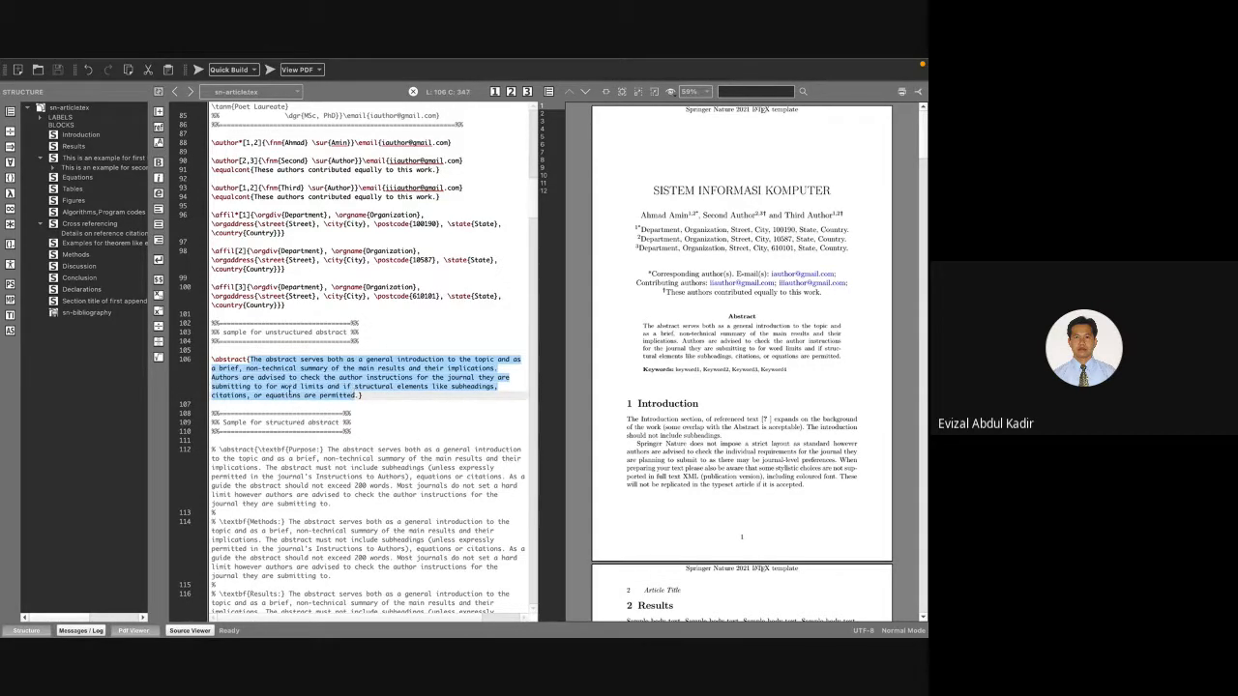
{"action": "key", "text": "ctrl+v"}
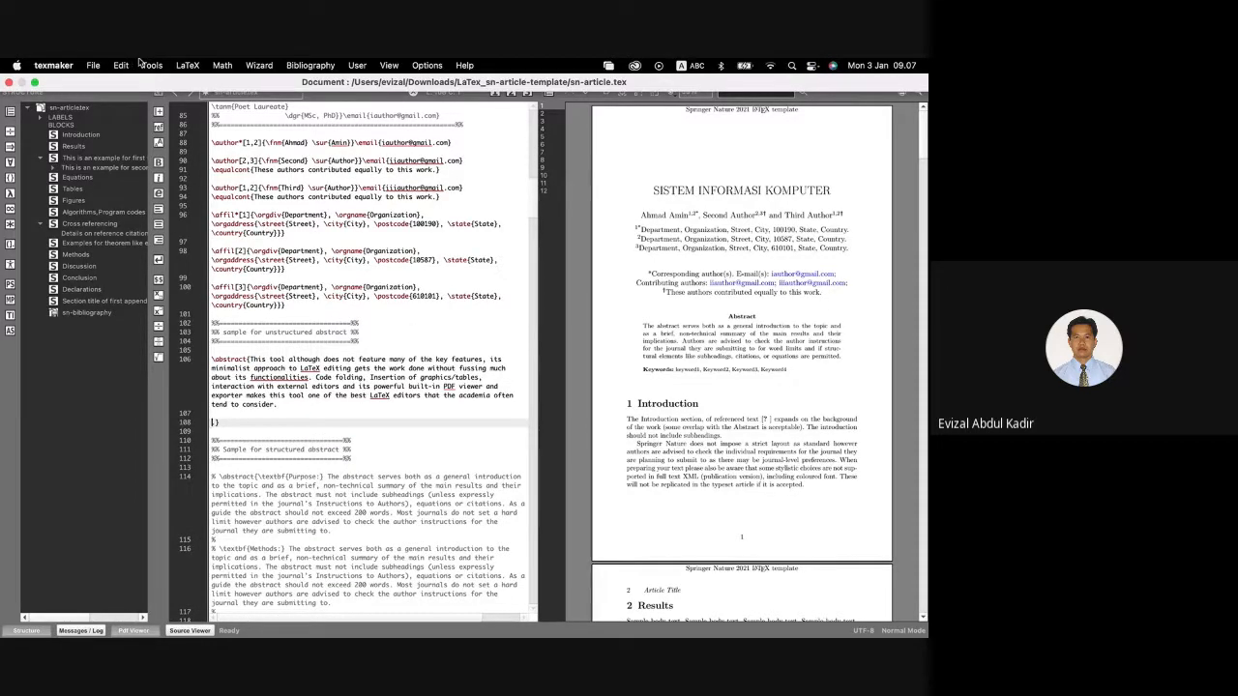
{"action": "left_click", "coordinate": [152, 65]}
{"action": "left_click", "coordinate": [155, 86]}
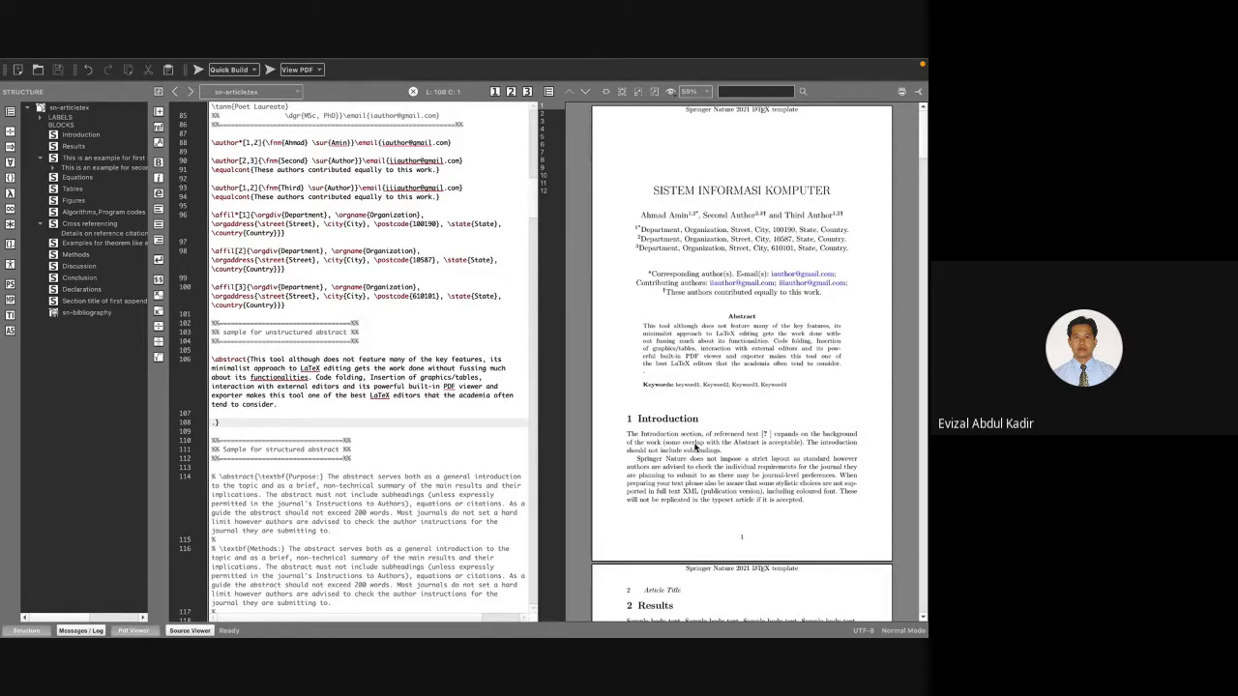
Examine the keywords, Introduction, Results and Equations sections in the LaTeX source and compare them with the PDF preview.
{"action": "scroll", "coordinate": [297, 488], "scroll_direction": "down", "scroll_amount": 3}
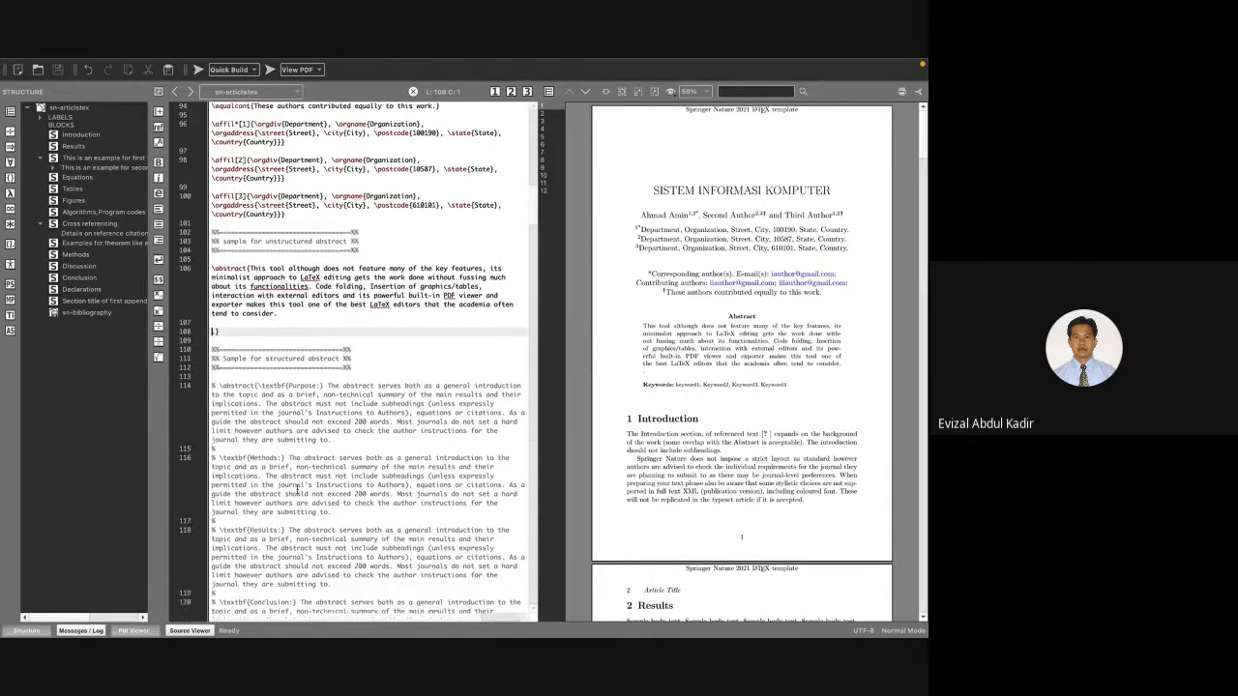
{"action": "scroll", "coordinate": [297, 488], "scroll_direction": "down", "scroll_amount": 5}
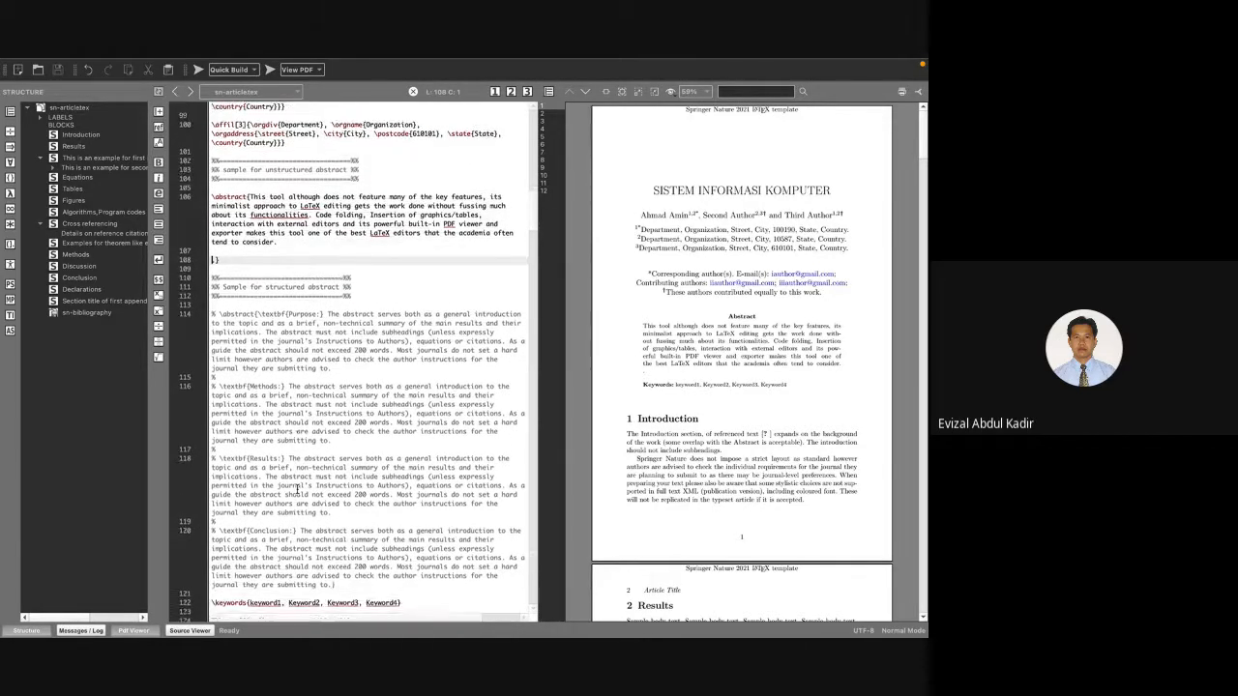
{"action": "scroll", "coordinate": [299, 486], "scroll_direction": "down", "scroll_amount": 4}
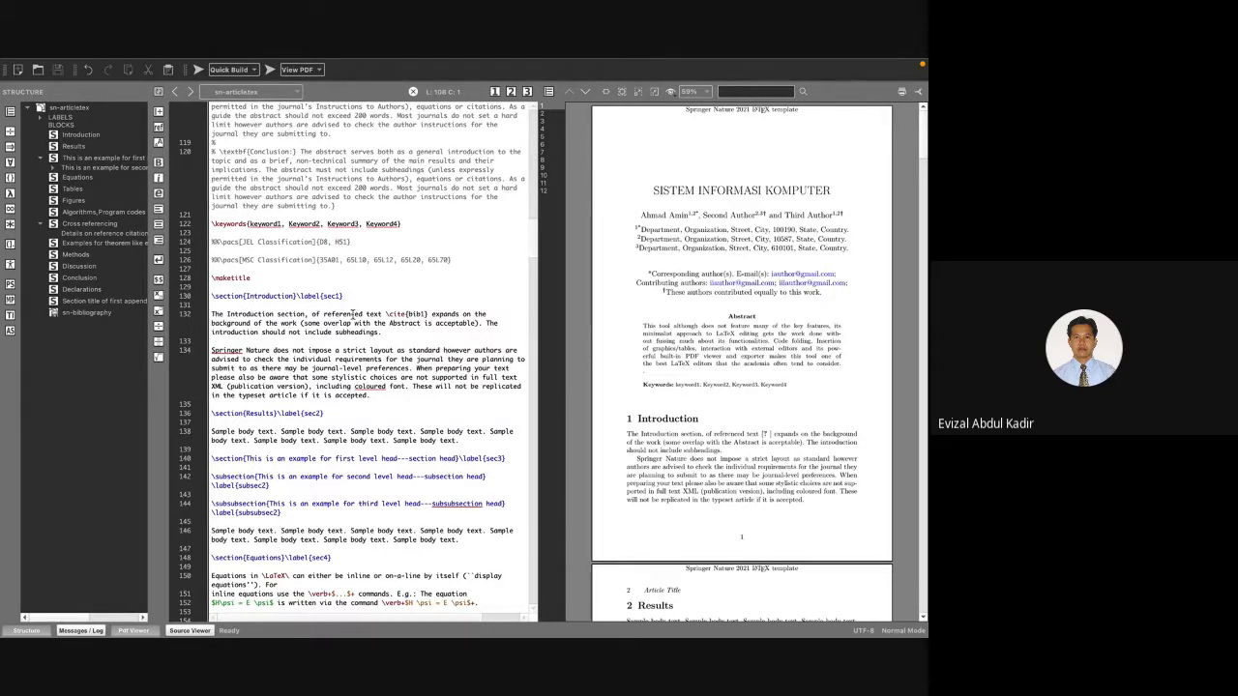
{"action": "scroll", "coordinate": [353, 315], "scroll_direction": "down", "scroll_amount": 1}
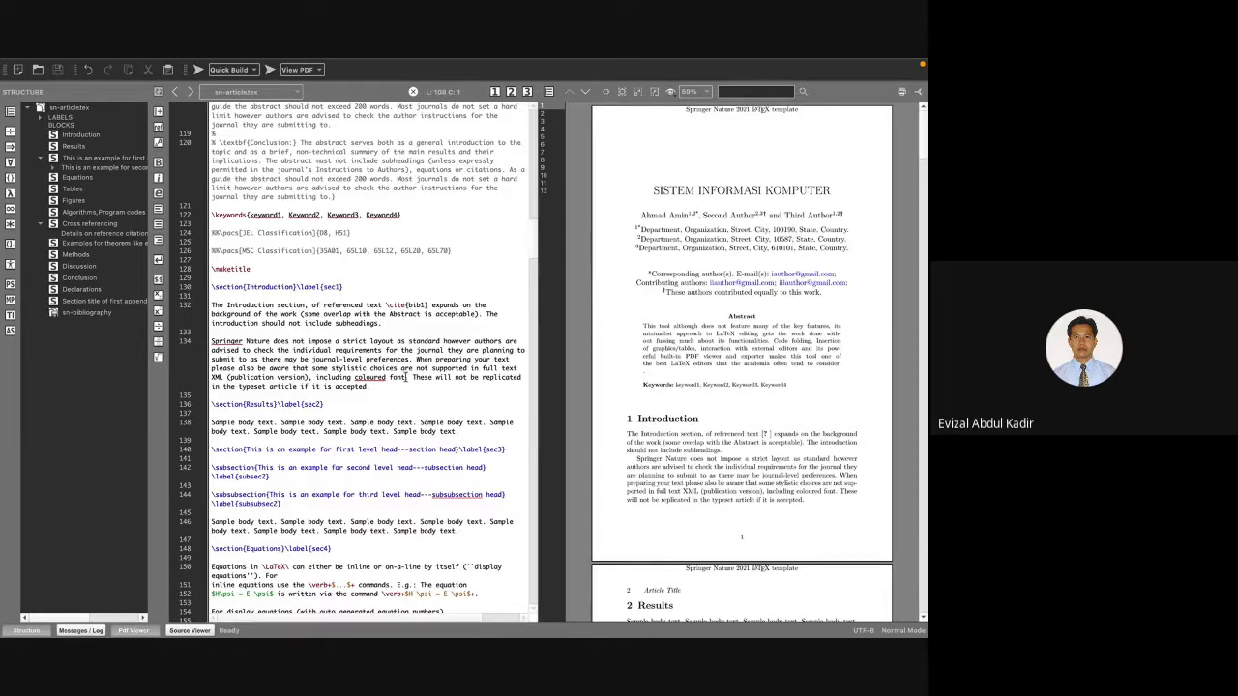
{"action": "scroll", "coordinate": [661, 432], "scroll_direction": "down", "scroll_amount": 5}
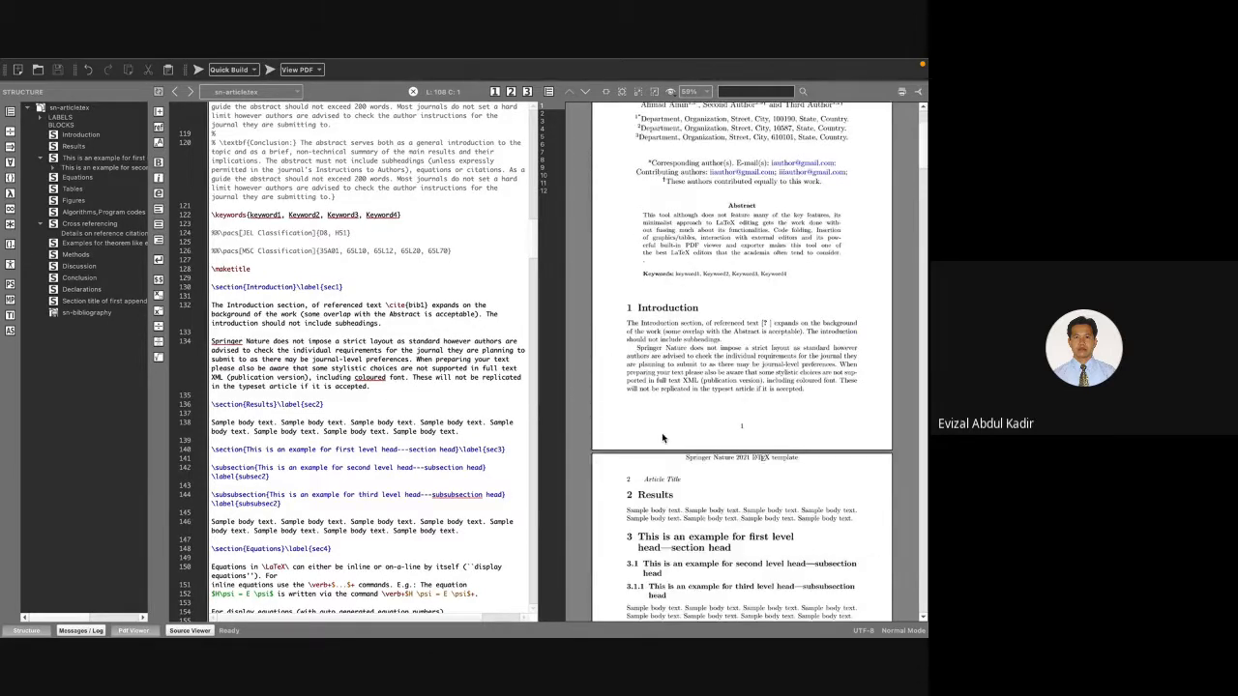
{"action": "scroll", "coordinate": [662, 433], "scroll_direction": "down", "scroll_amount": 1}
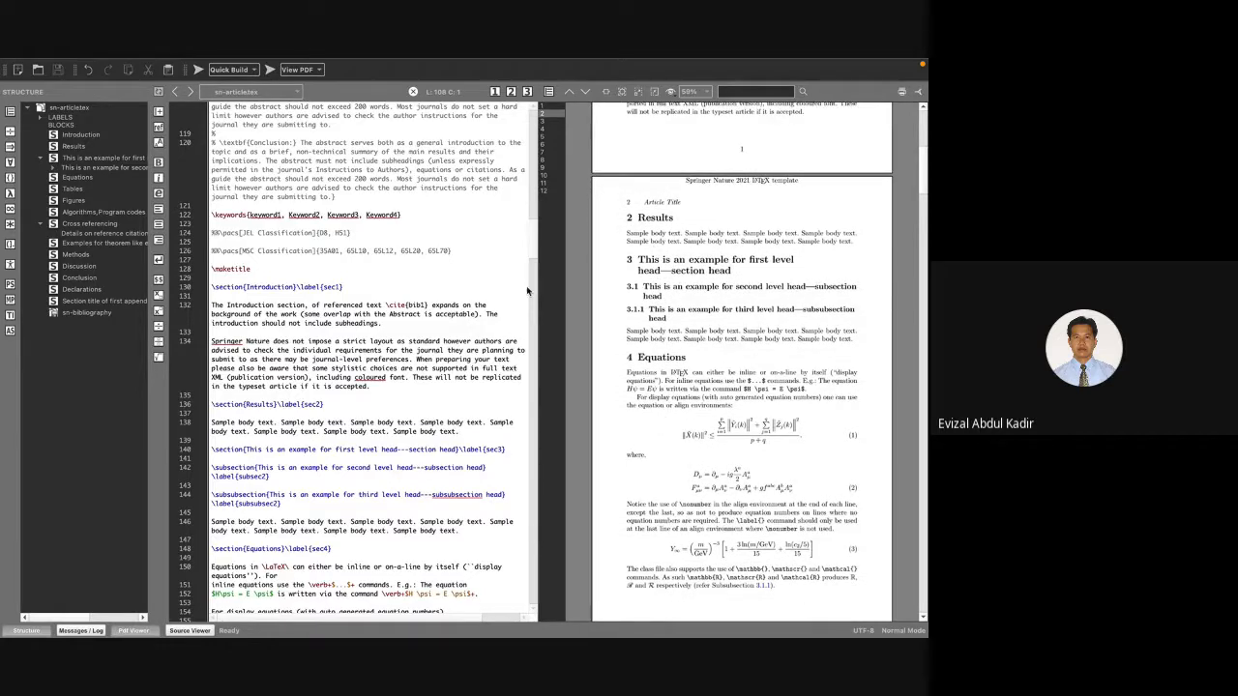
{"action": "scroll", "coordinate": [421, 384], "scroll_direction": "down", "scroll_amount": 4}
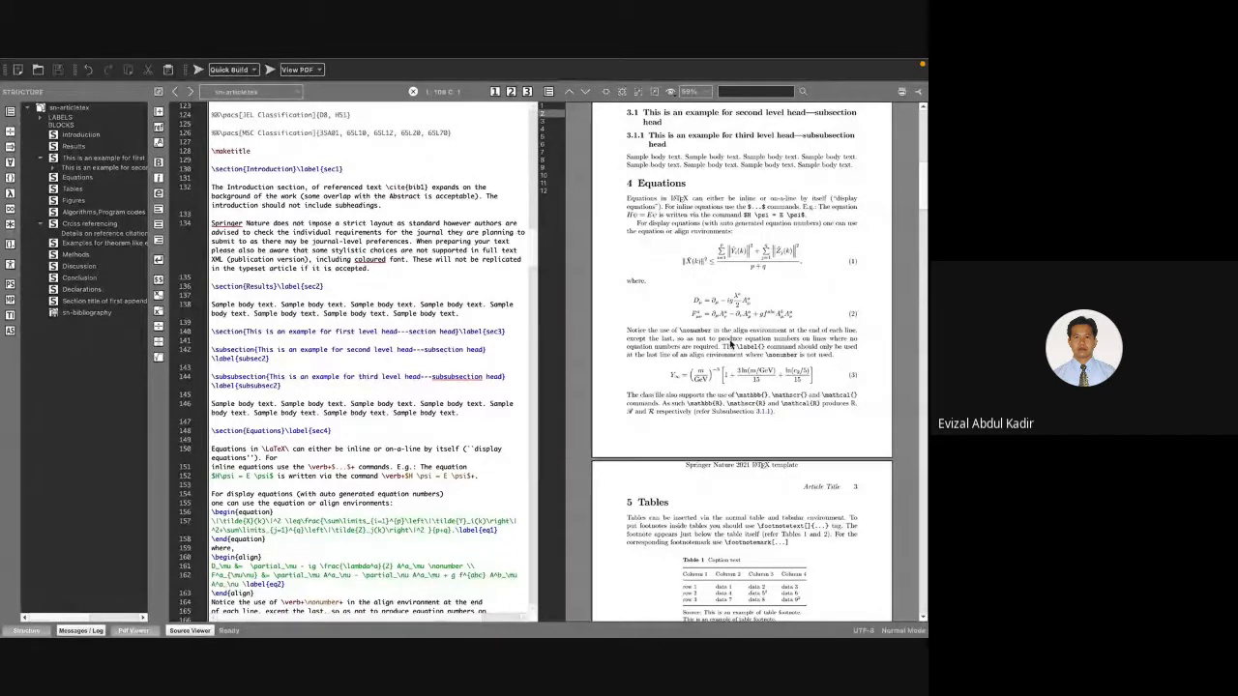
Switch to Safari, load Google in the empty tab and search for "itjrd".
{"action": "key", "text": "ctrl+Up"}
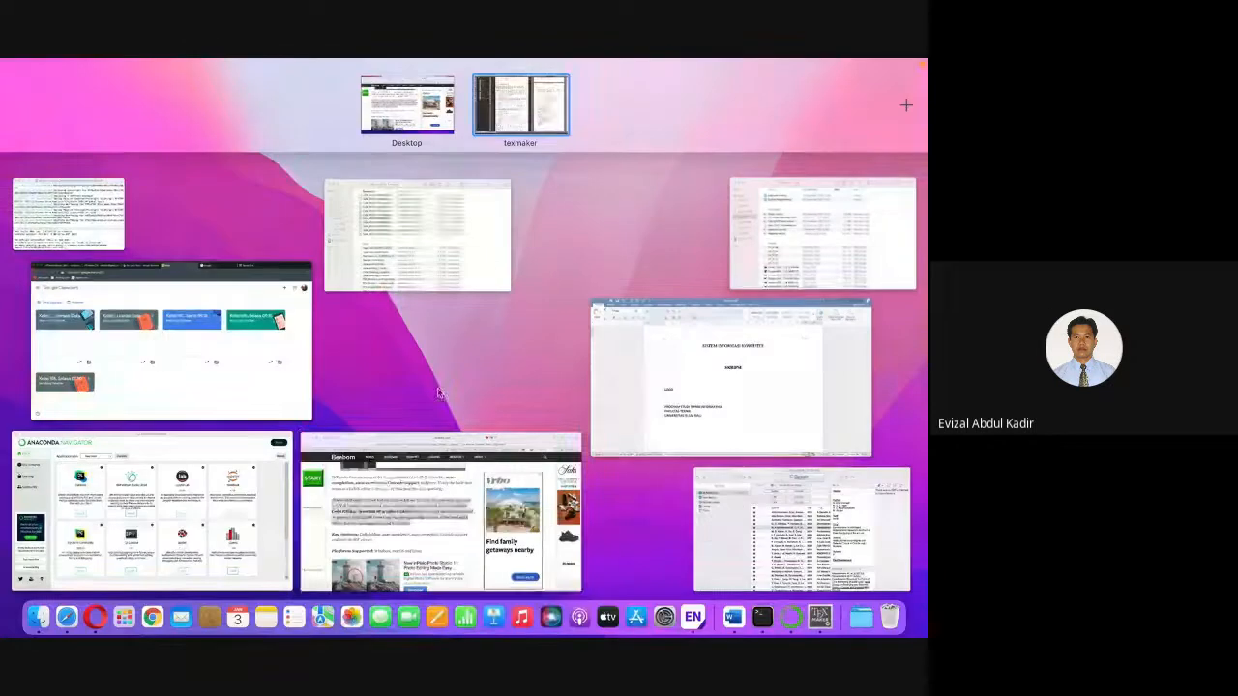
{"action": "left_click", "coordinate": [66, 613]}
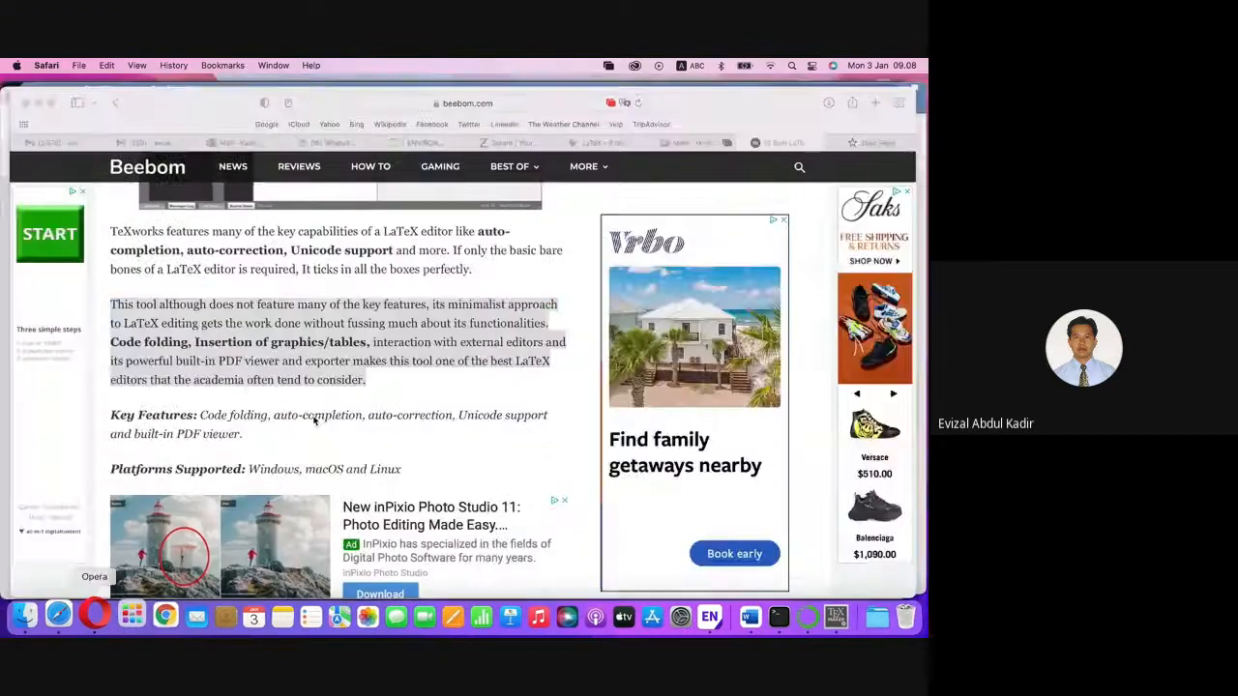
{"action": "left_click", "coordinate": [895, 136]}
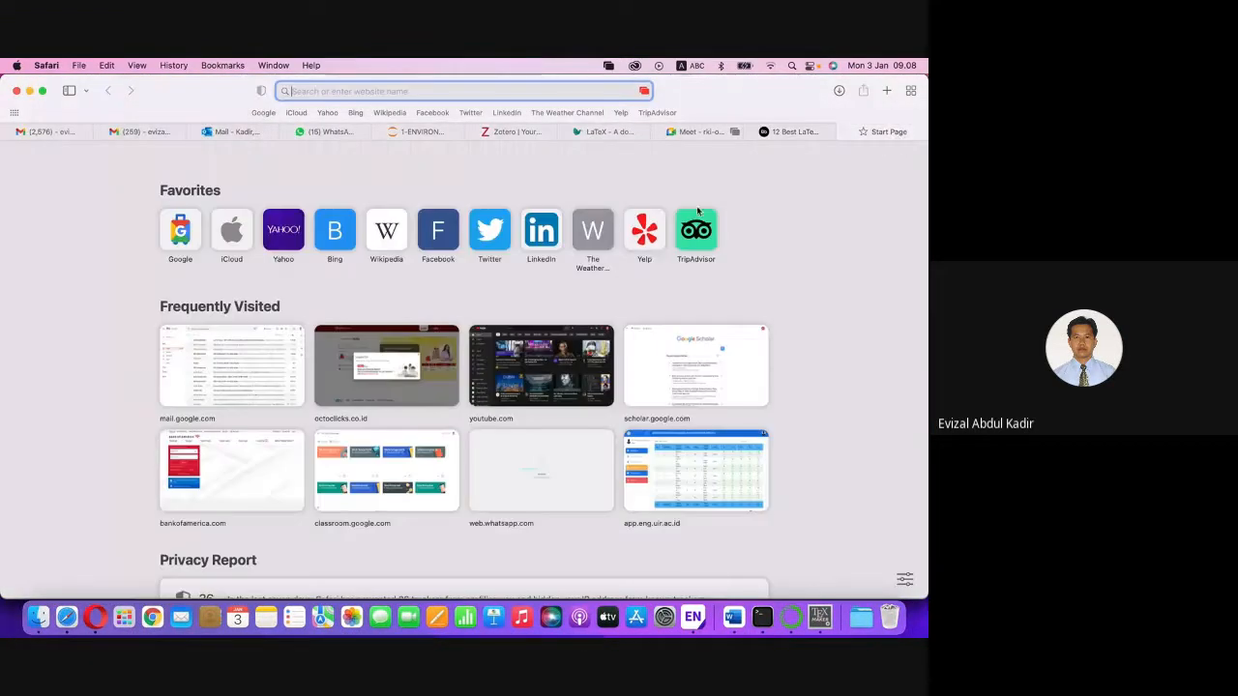
{"action": "left_click", "coordinate": [176, 240]}
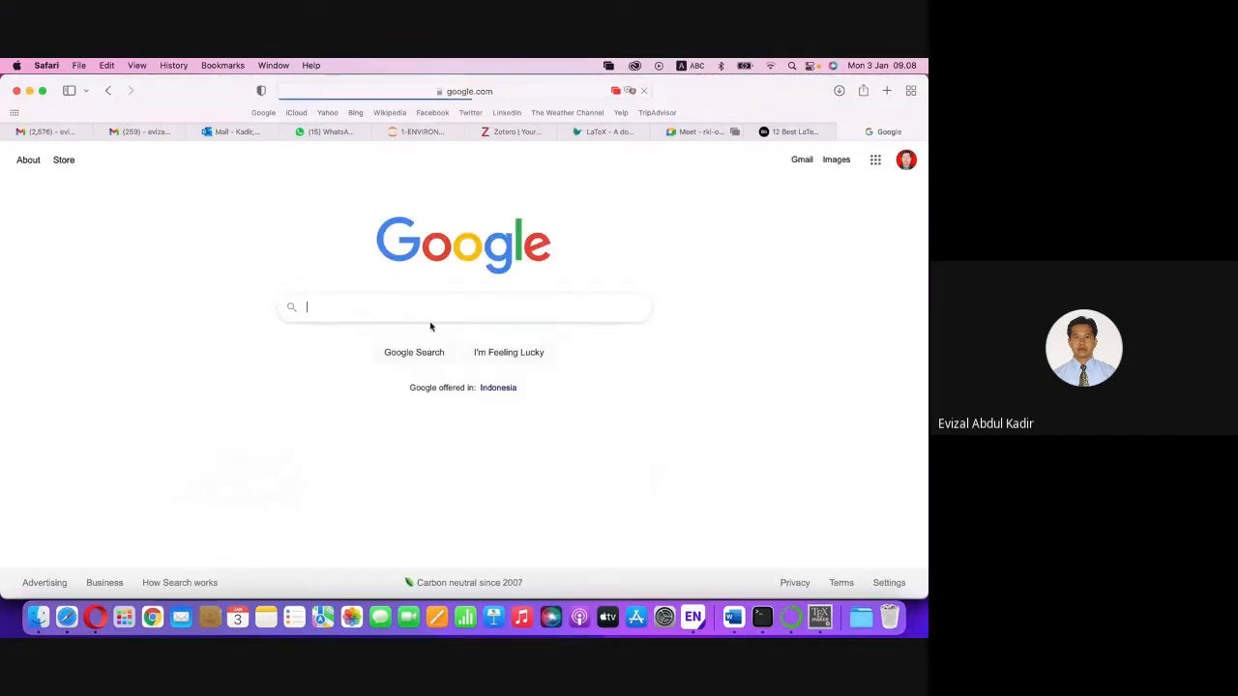
{"action": "type", "text": "itjrd"}
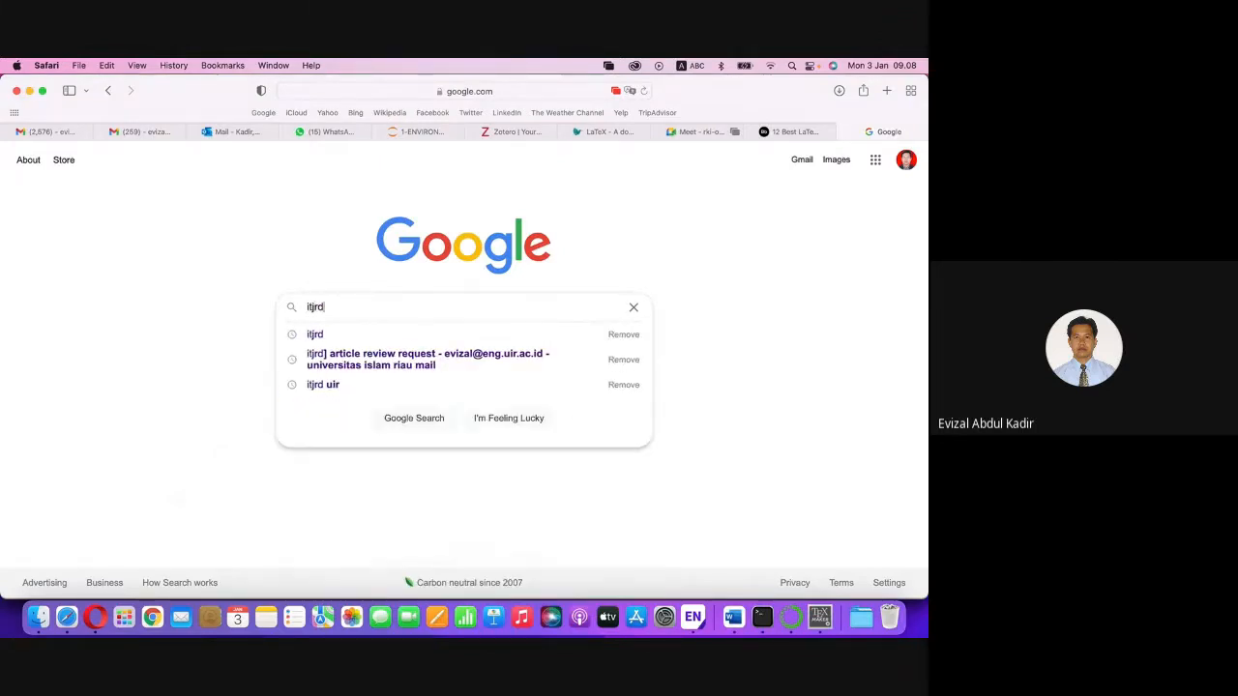
{"action": "key", "text": "Return"}
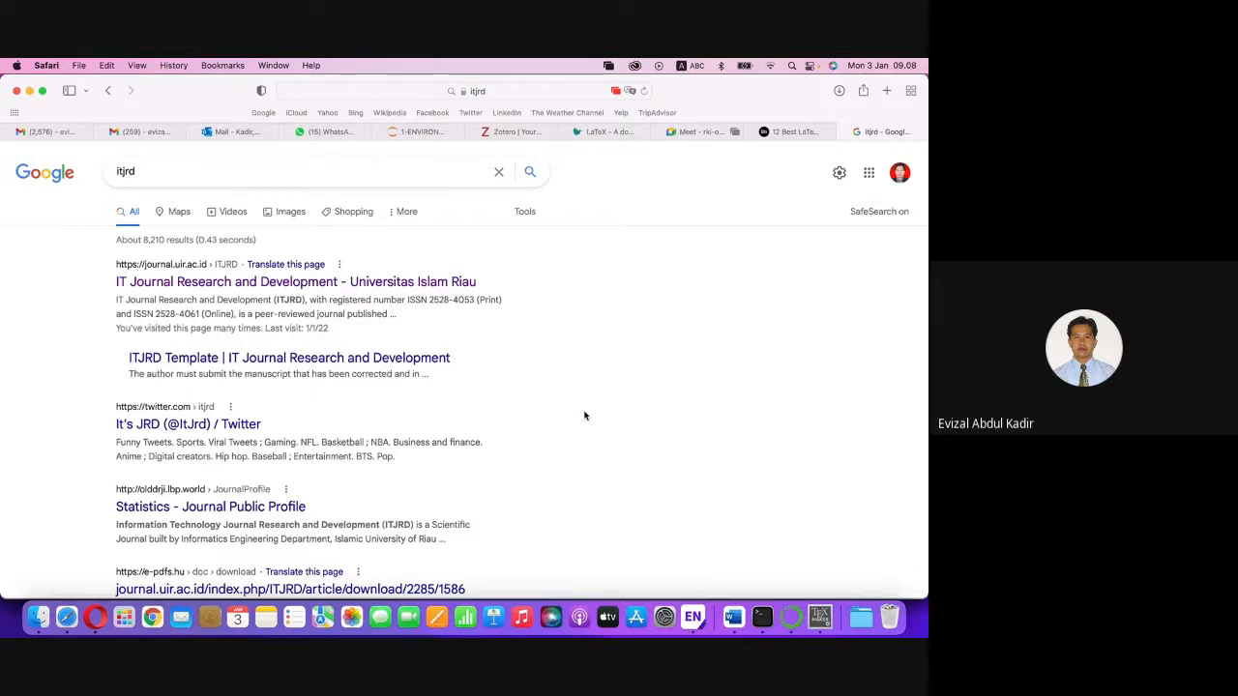
Visit the IT Journal Research and Development site and follow its TEX journal template link to the shared TEMPLATE ITJRD folder.
{"action": "left_click", "coordinate": [448, 282]}
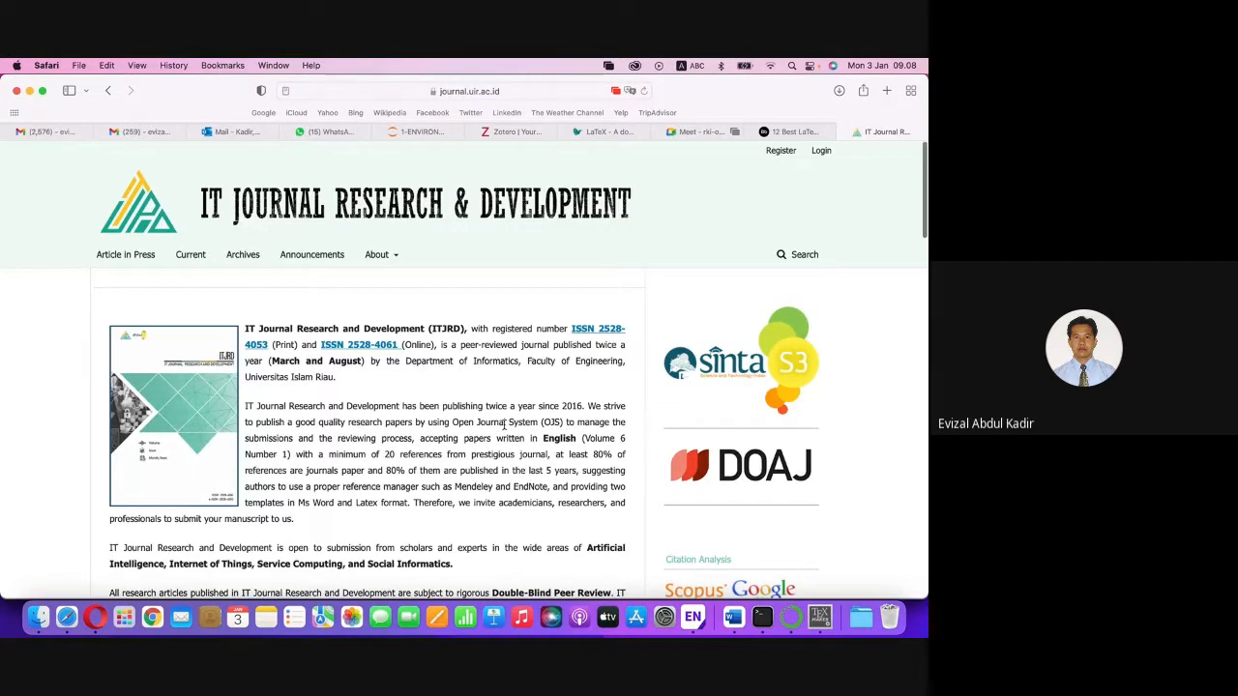
{"action": "scroll", "coordinate": [504, 425], "scroll_direction": "down", "scroll_amount": 15}
{"action": "scroll", "coordinate": [504, 425], "scroll_direction": "up", "scroll_amount": 20}
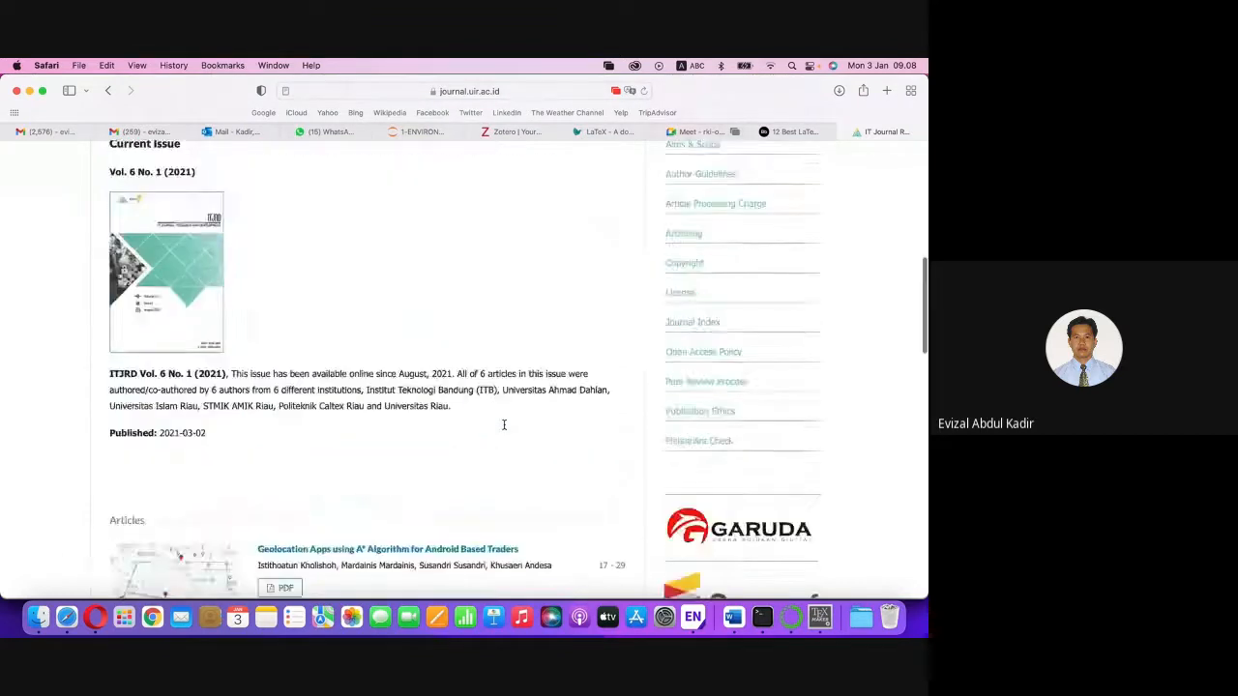
{"action": "scroll", "coordinate": [590, 476], "scroll_direction": "down", "scroll_amount": 20}
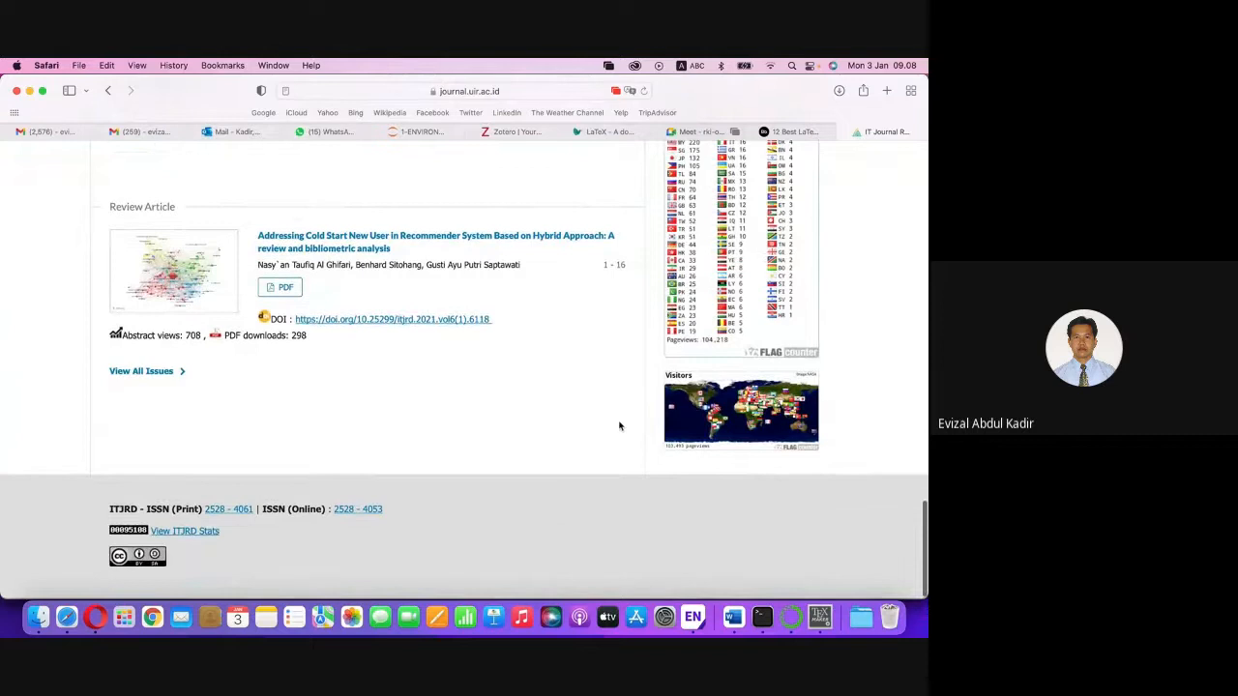
{"action": "scroll", "coordinate": [620, 431], "scroll_direction": "up", "scroll_amount": 6}
{"action": "scroll", "coordinate": [620, 431], "scroll_direction": "down", "scroll_amount": 3}
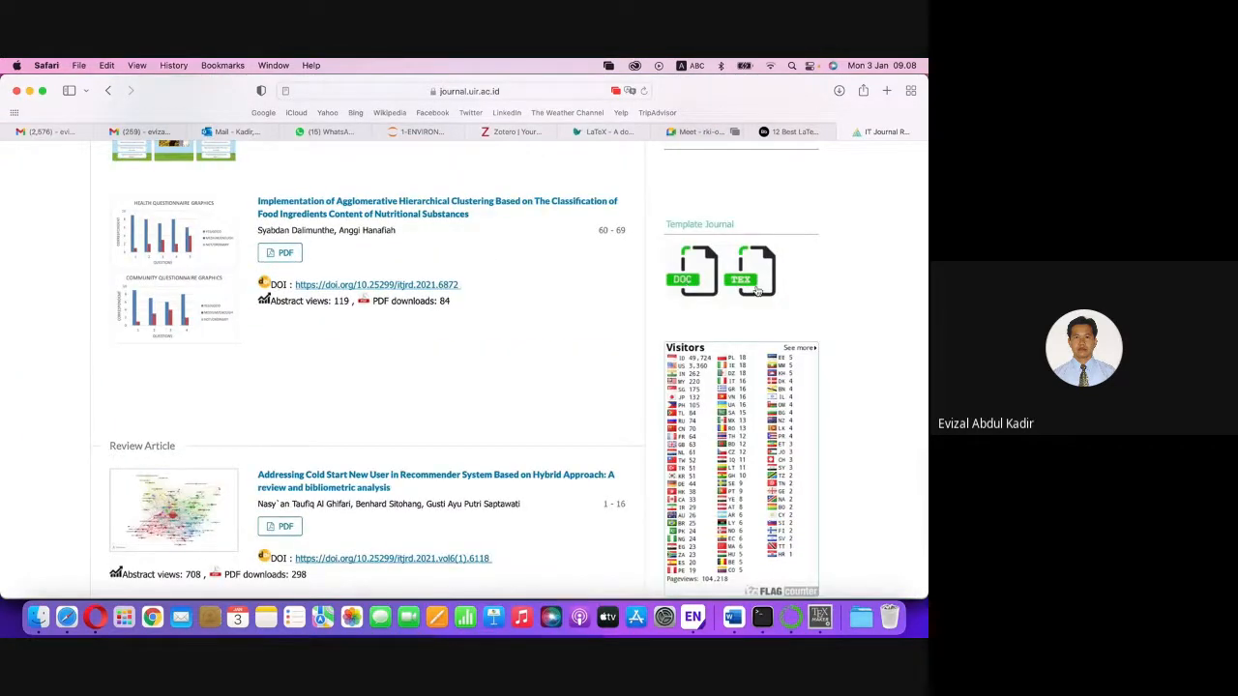
{"action": "left_click", "coordinate": [750, 288]}
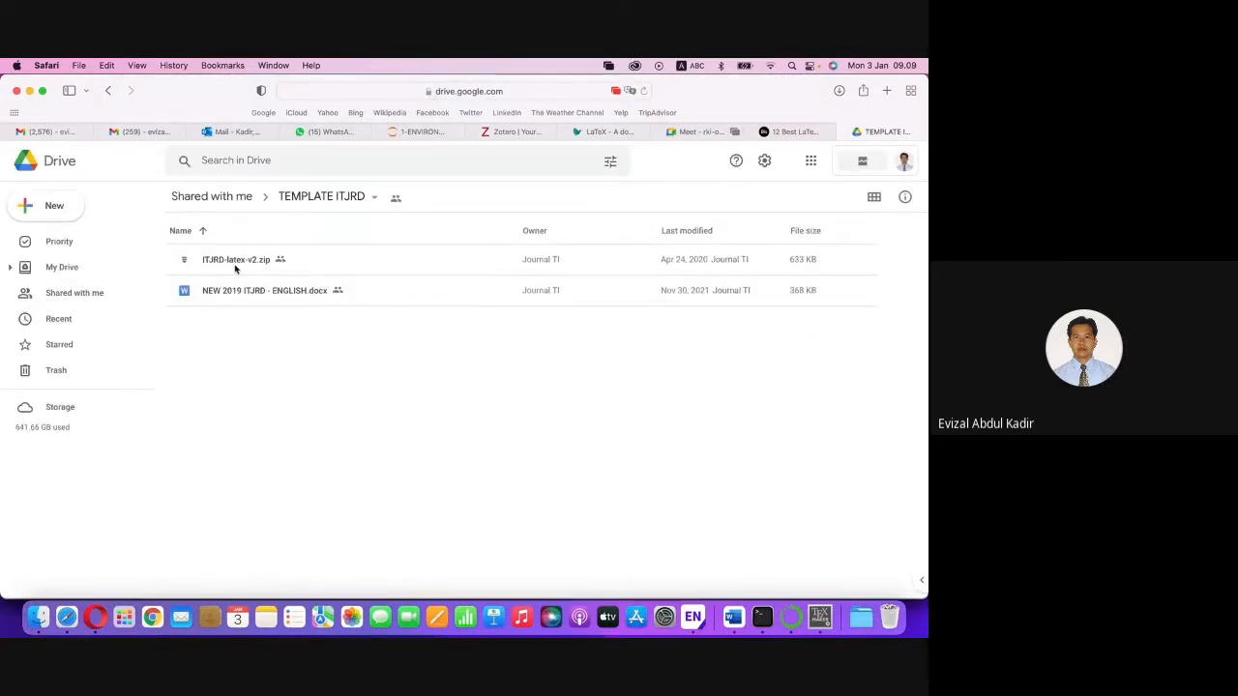
Switch to Finder, look into the ITJRD-latex-v2 folder in Downloads and return to Downloads.
{"action": "key", "text": "ctrl+Up"}
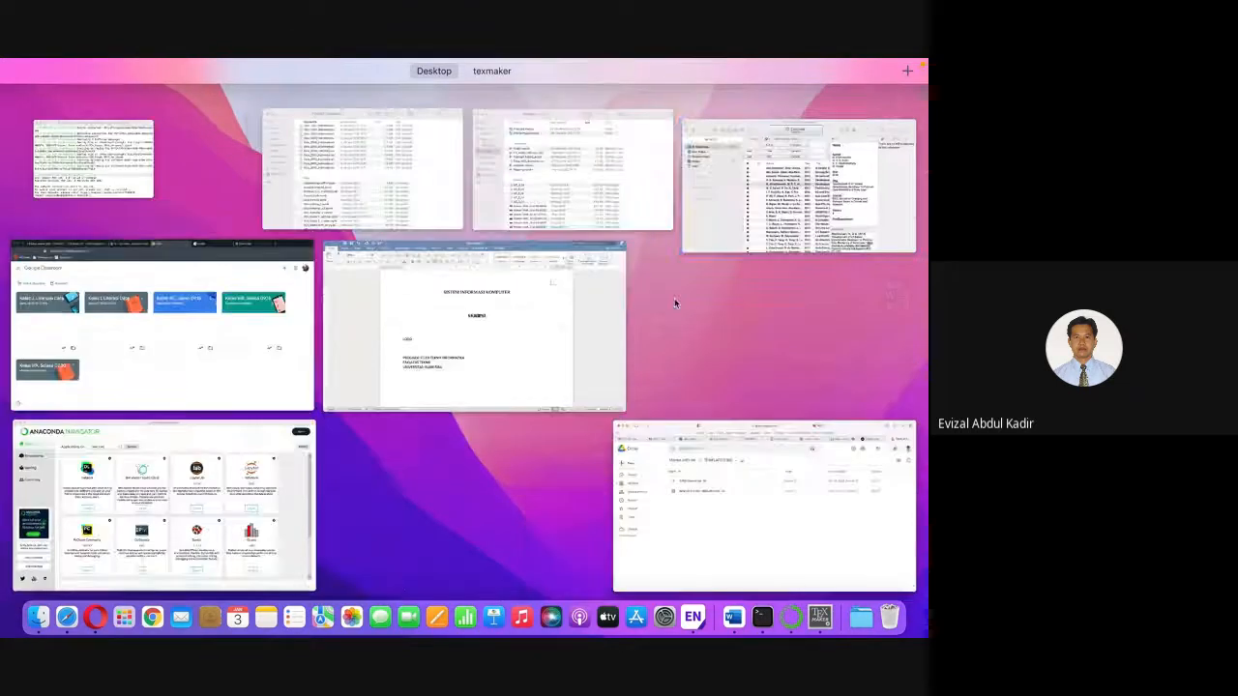
{"action": "left_click", "coordinate": [576, 208]}
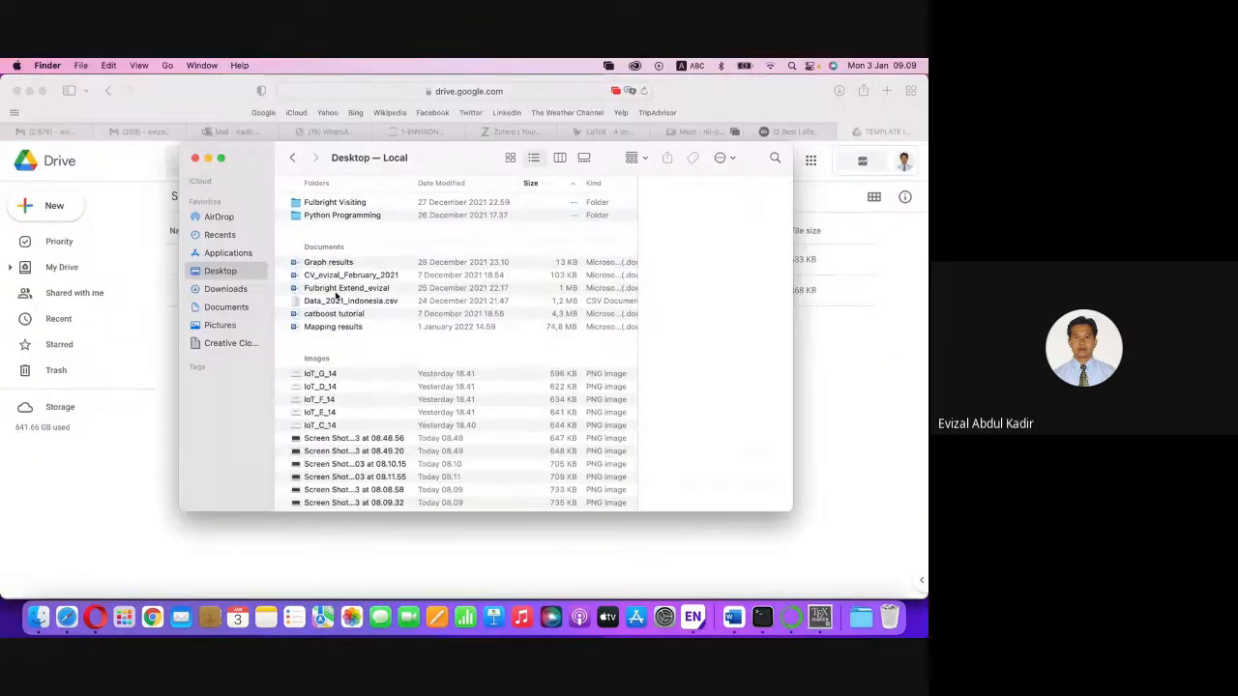
{"action": "left_click", "coordinate": [230, 288]}
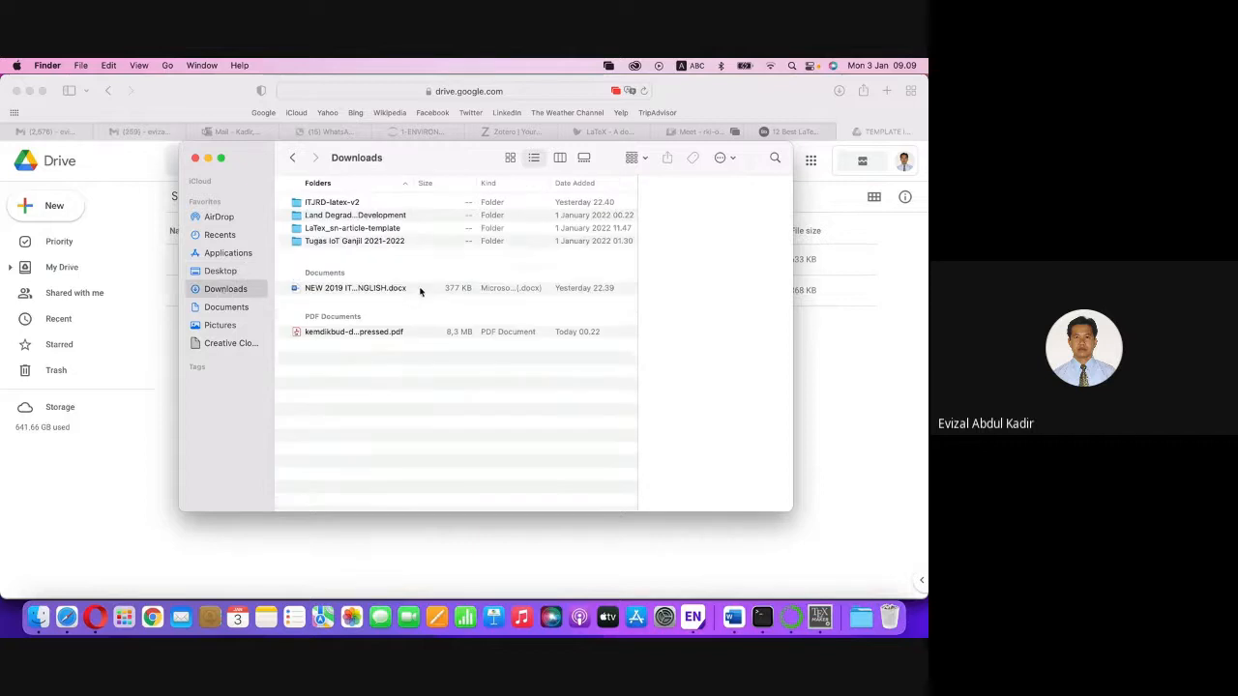
{"action": "double_click", "coordinate": [361, 202]}
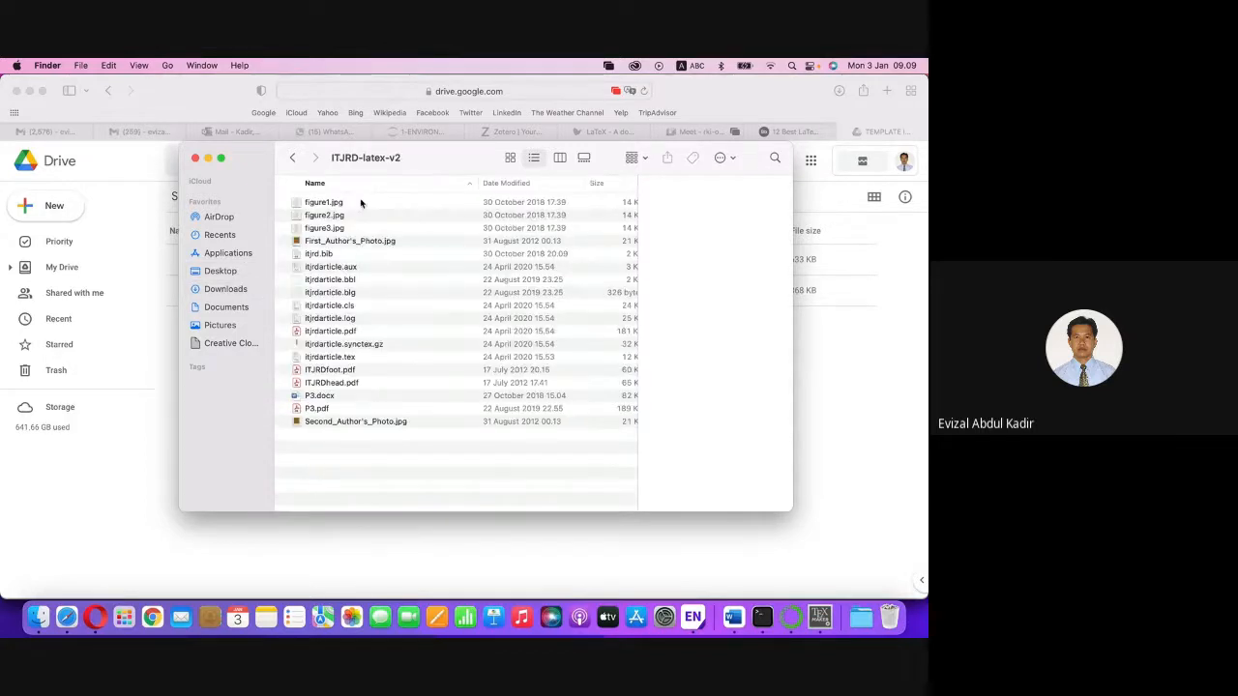
{"action": "left_click", "coordinate": [290, 159]}
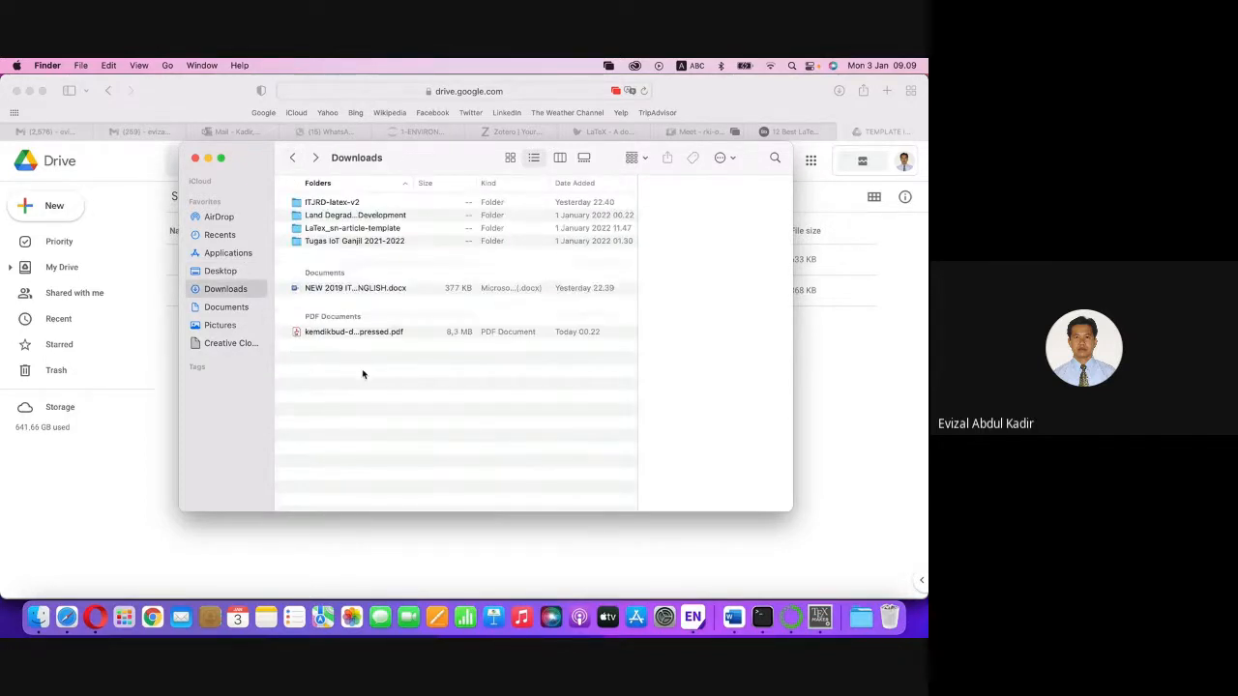
Open the "NEW 2019 ITJRD - ENGLISH.docx" template in Word and look through its title, abstract, sections, table and figures.
{"action": "double_click", "coordinate": [344, 289]}
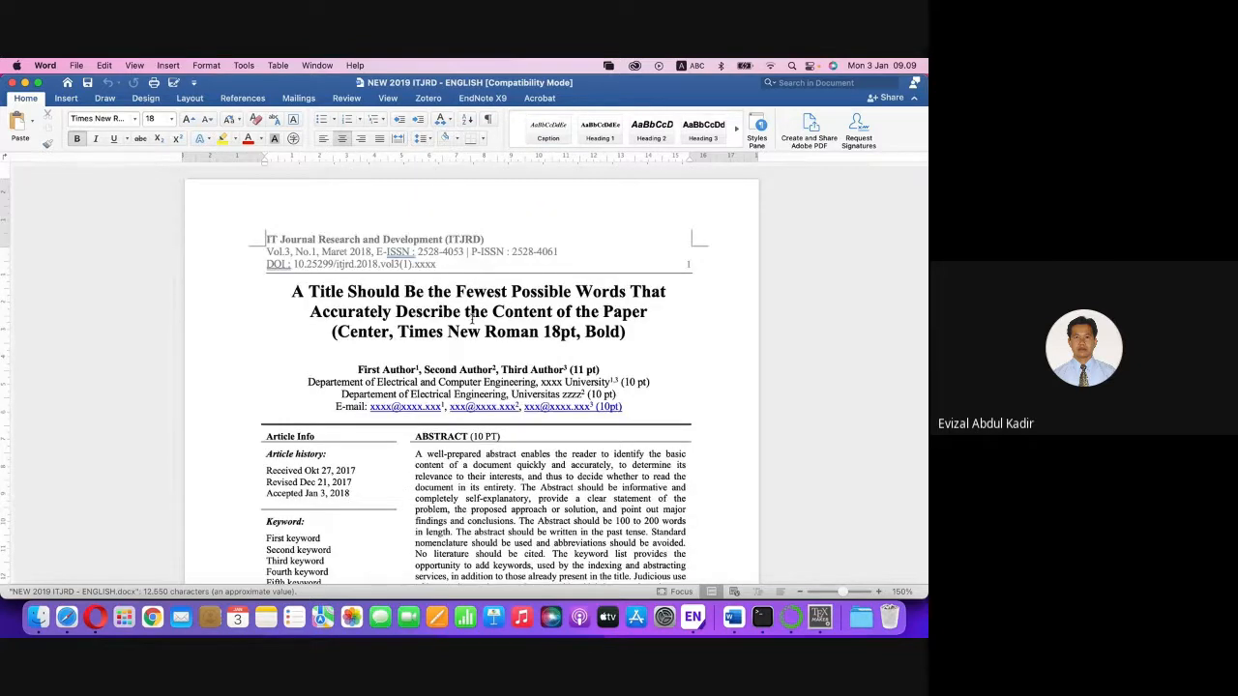
{"action": "scroll", "coordinate": [462, 406], "scroll_direction": "down", "scroll_amount": 3}
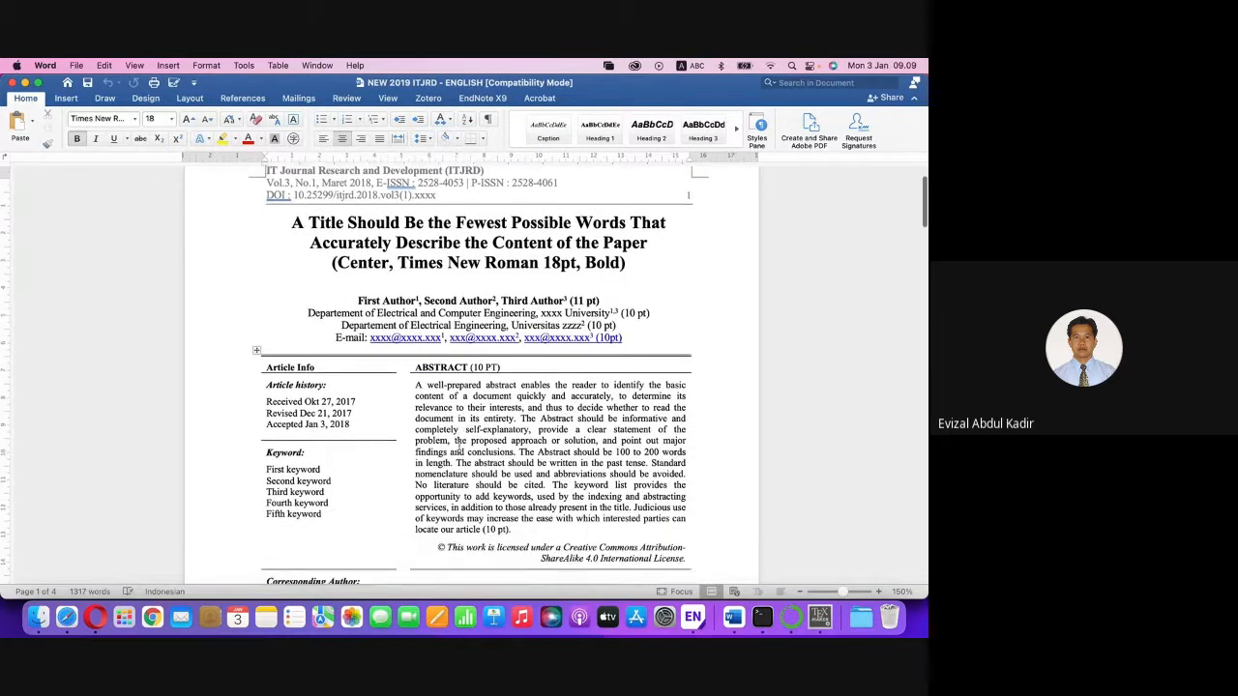
{"action": "scroll", "coordinate": [459, 449], "scroll_direction": "down", "scroll_amount": 15}
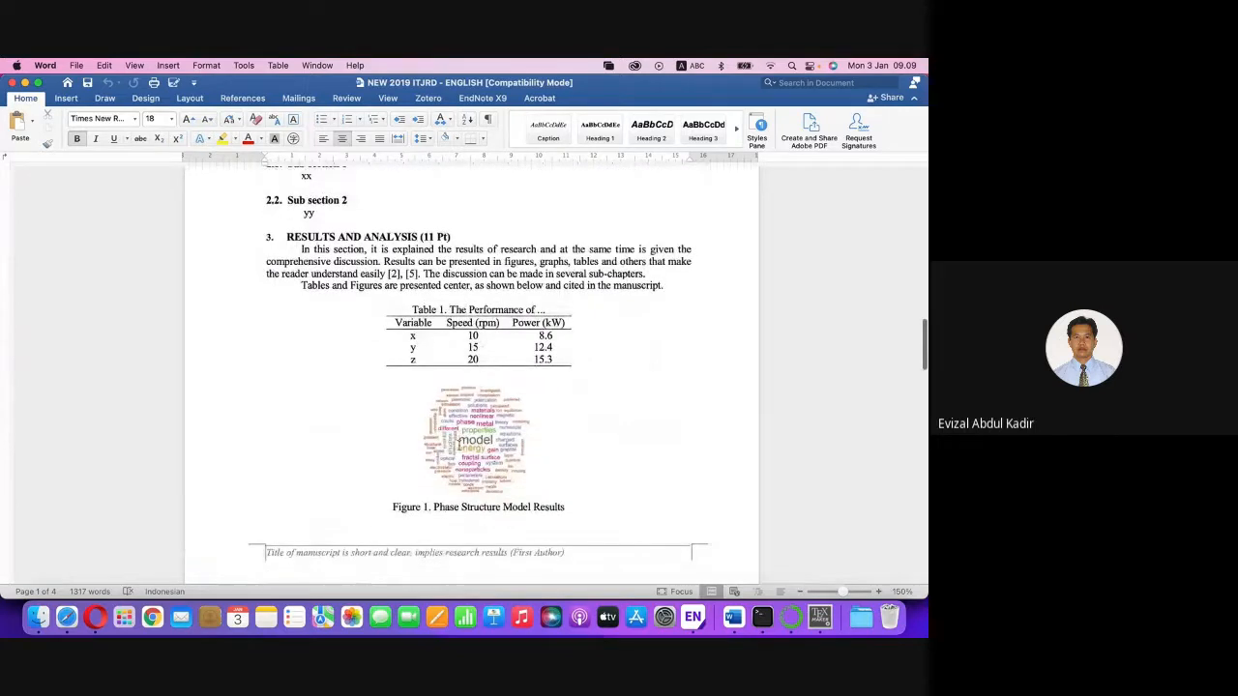
{"action": "scroll", "coordinate": [556, 496], "scroll_direction": "up", "scroll_amount": 20}
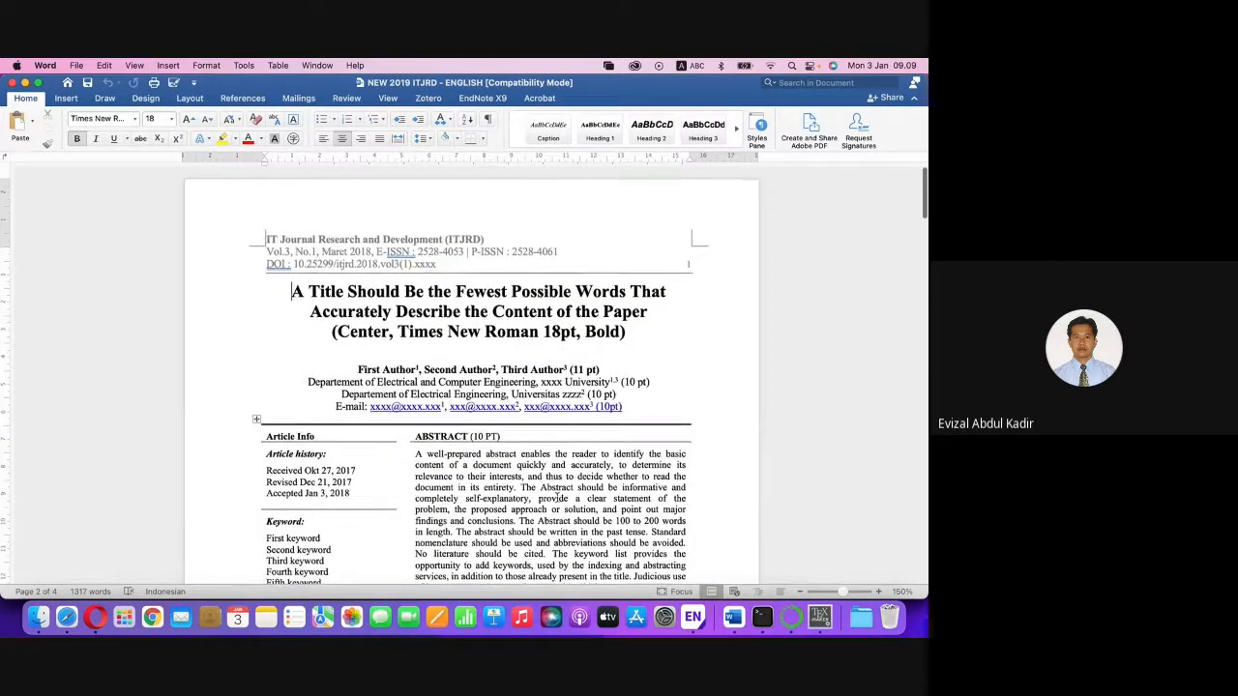
{"action": "scroll", "coordinate": [521, 489], "scroll_direction": "down", "scroll_amount": 12}
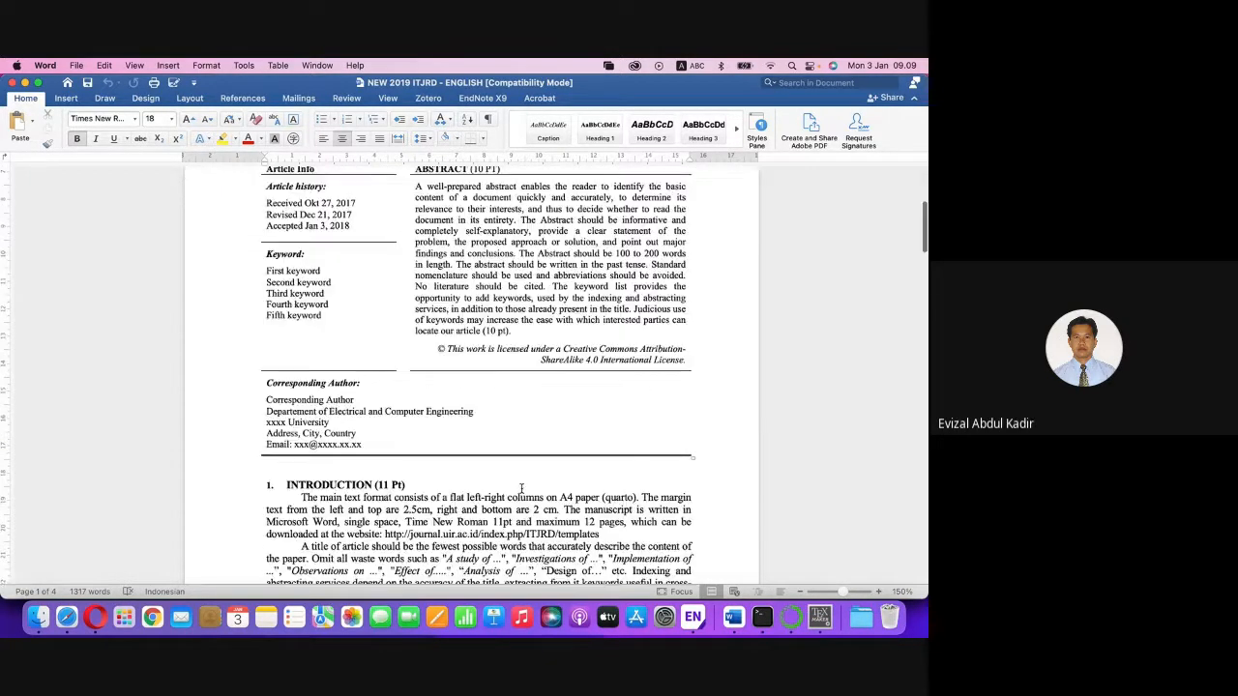
{"action": "scroll", "coordinate": [462, 339], "scroll_direction": "down", "scroll_amount": 20}
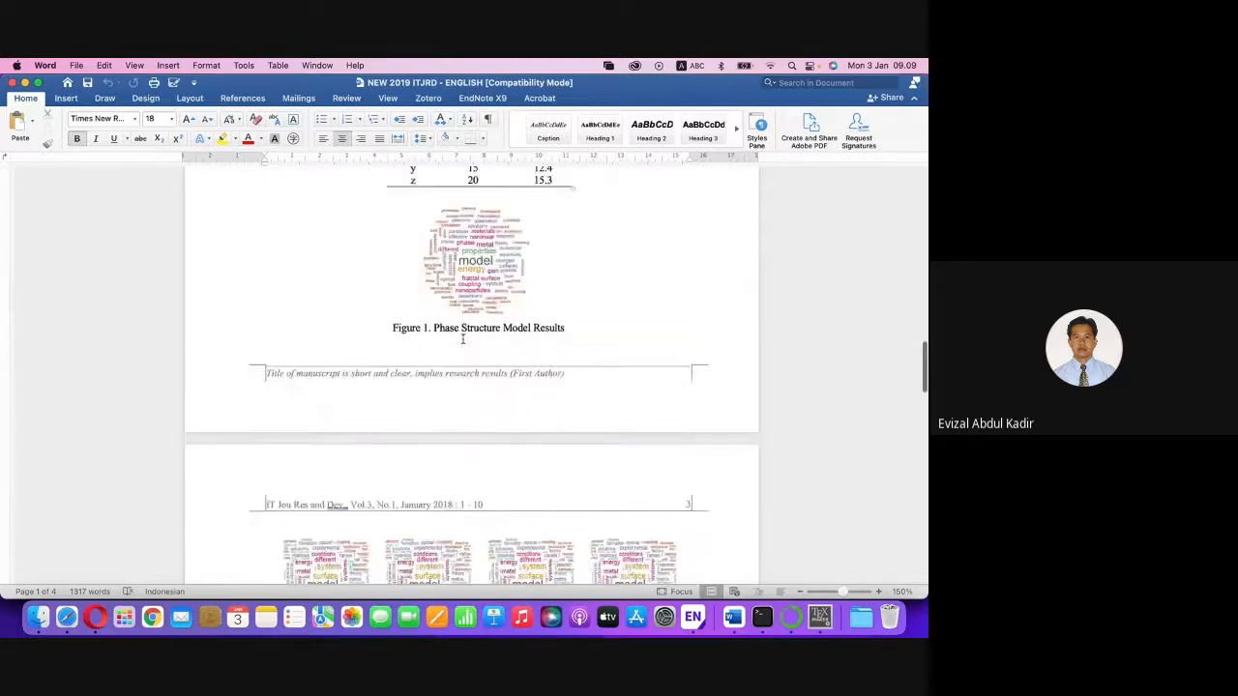
{"action": "scroll", "coordinate": [580, 413], "scroll_direction": "up", "scroll_amount": 20}
{"action": "scroll", "coordinate": [580, 413], "scroll_direction": "up", "scroll_amount": 10}
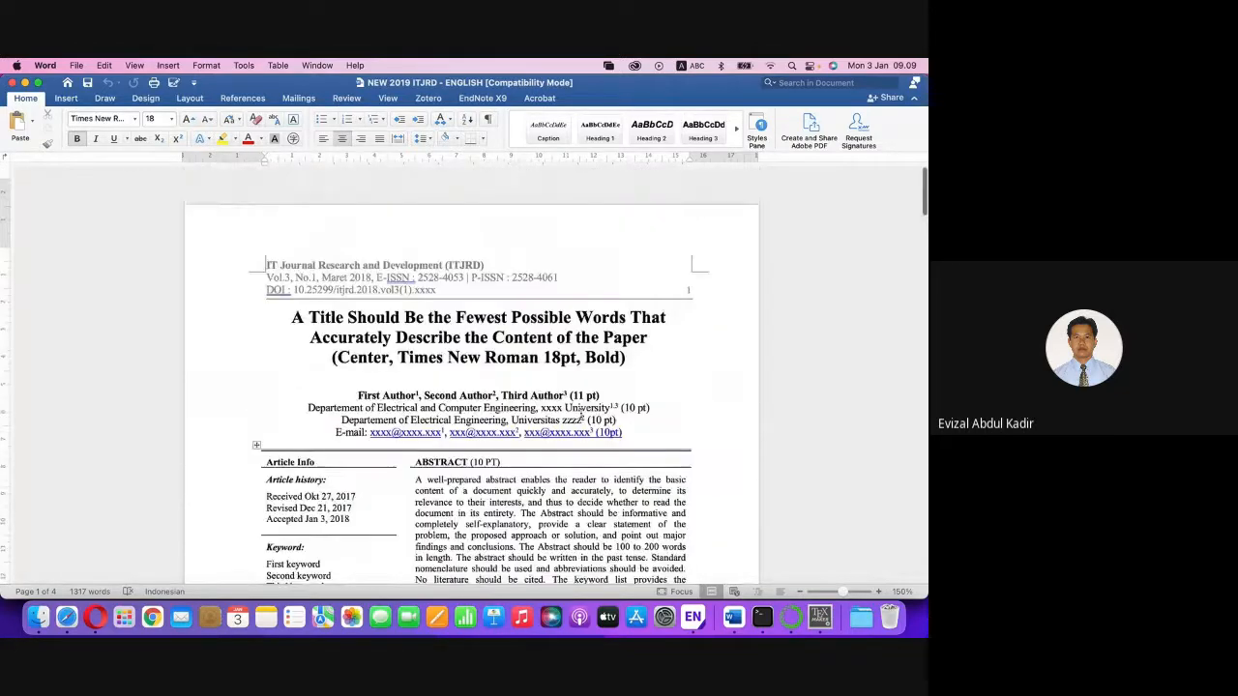
Return to the Downloads window in Finder and open the ITJRD-latex-v2 folder.
{"action": "key", "text": "ctrl+Up"}
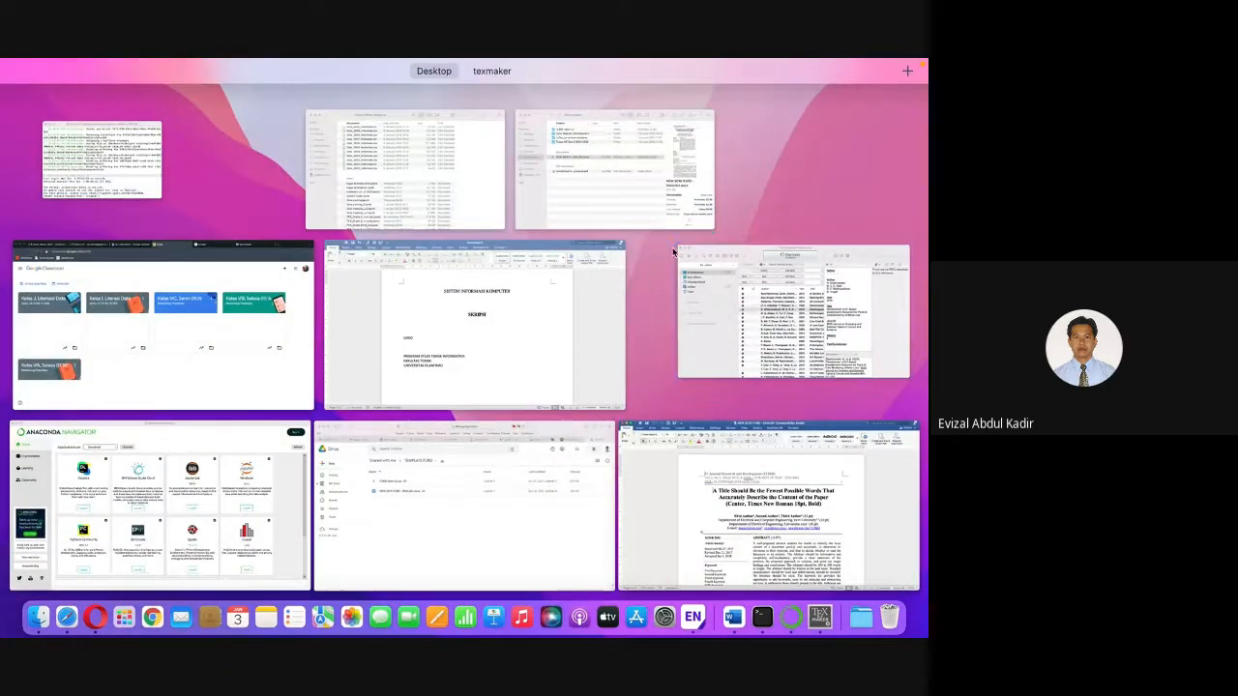
{"action": "left_click", "coordinate": [615, 170]}
{"action": "double_click", "coordinate": [356, 204]}
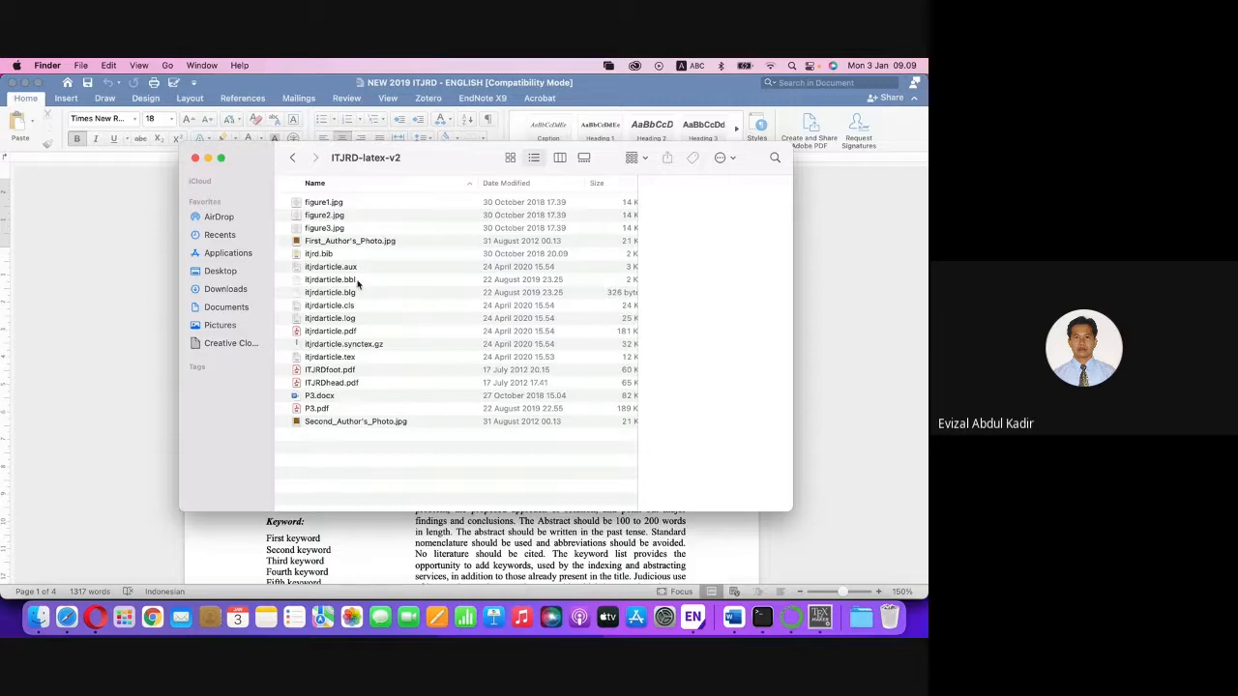
Switch to Texmaker and open itjrdarticle.tex from the ITJRD-latex-v2 folder in Downloads.
{"action": "left_click", "coordinate": [350, 358]}
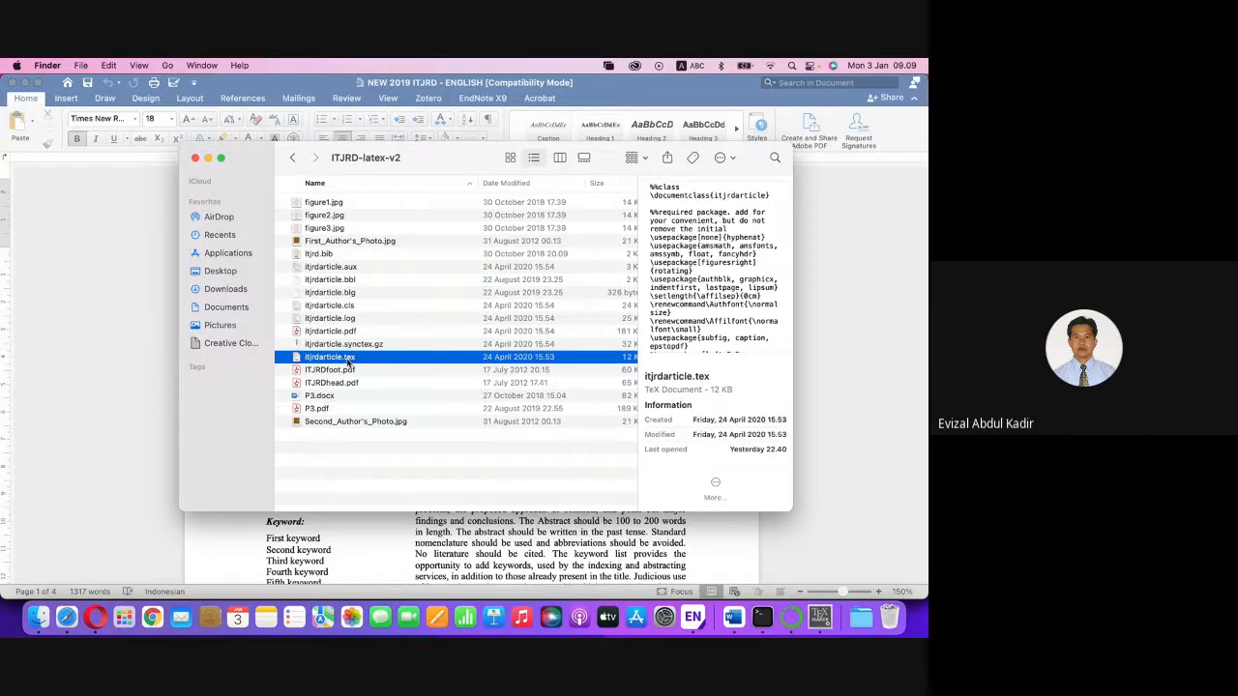
{"action": "left_click", "coordinate": [118, 440]}
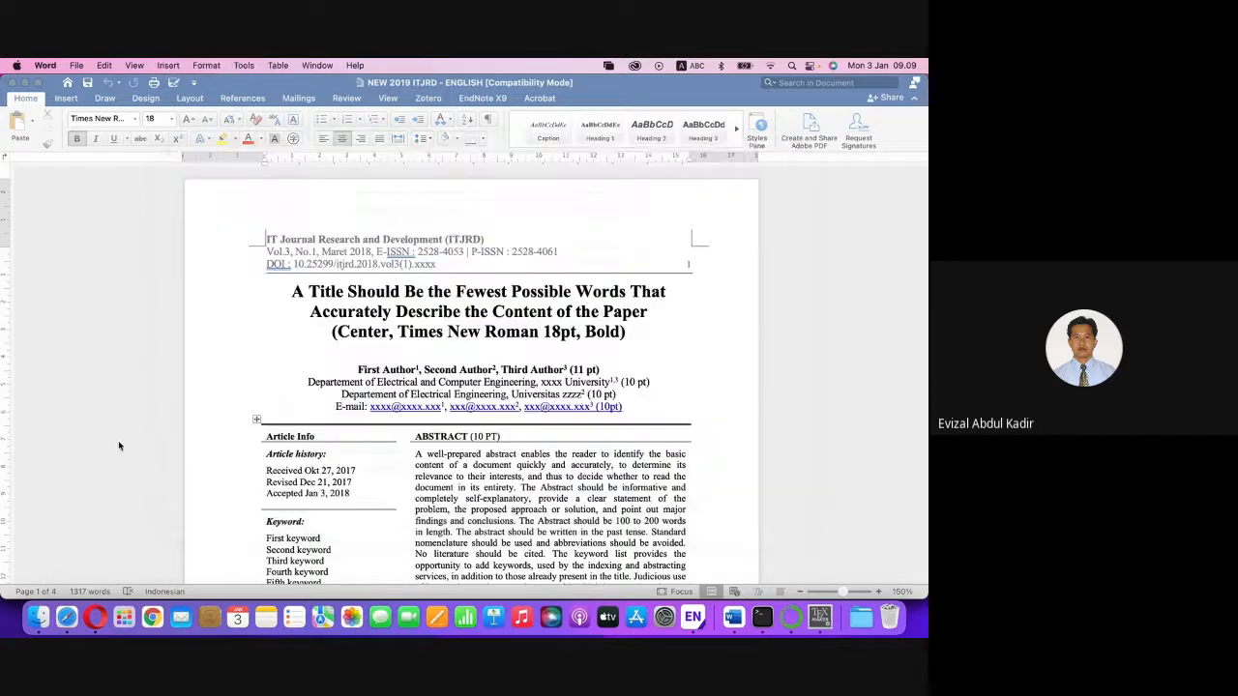
{"action": "left_click", "coordinate": [820, 617]}
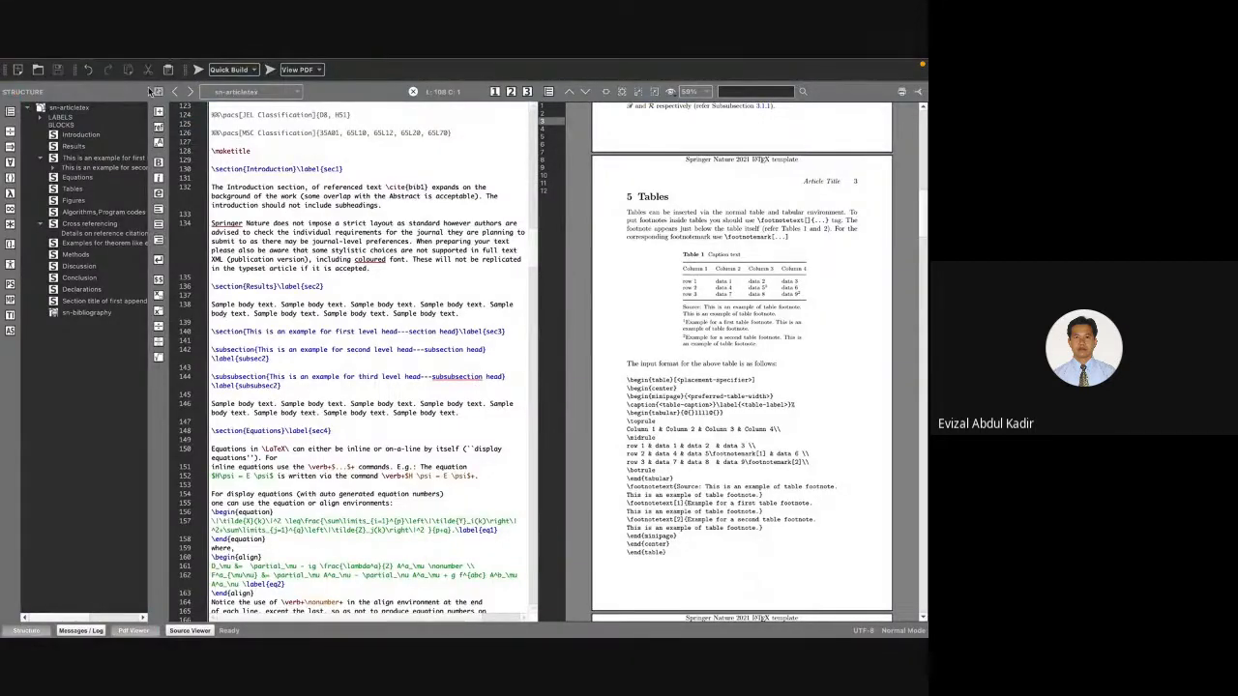
{"action": "left_click", "coordinate": [93, 65]}
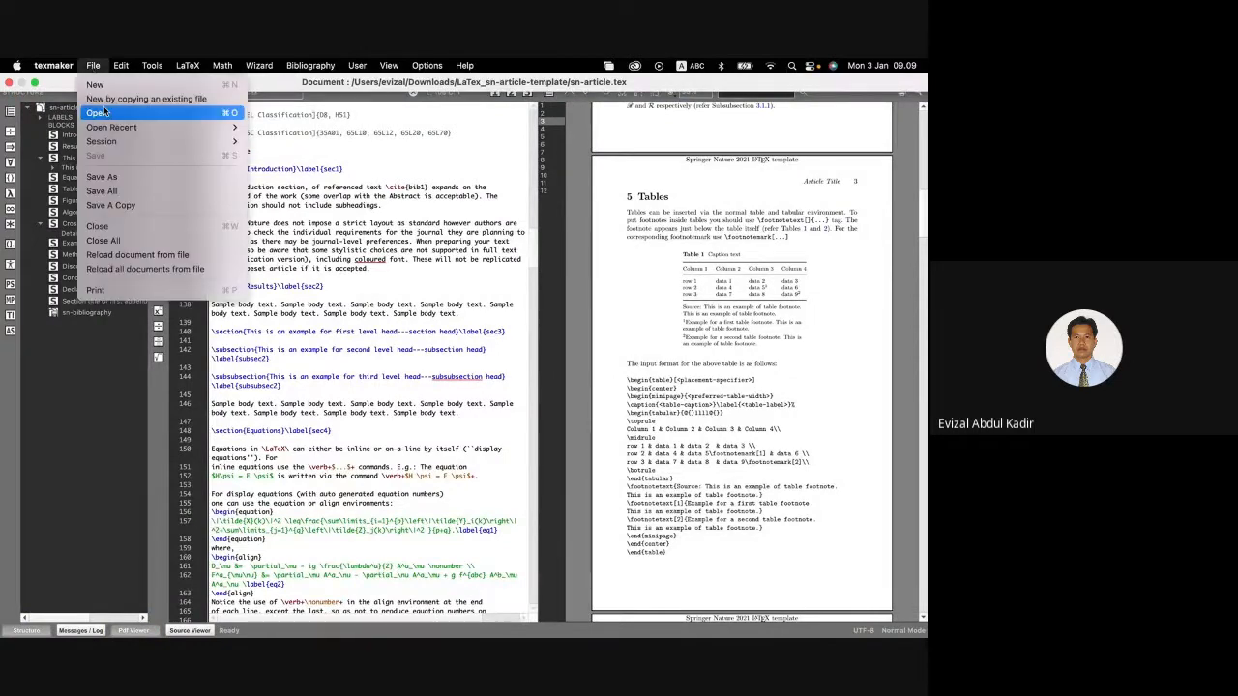
{"action": "left_click", "coordinate": [96, 112]}
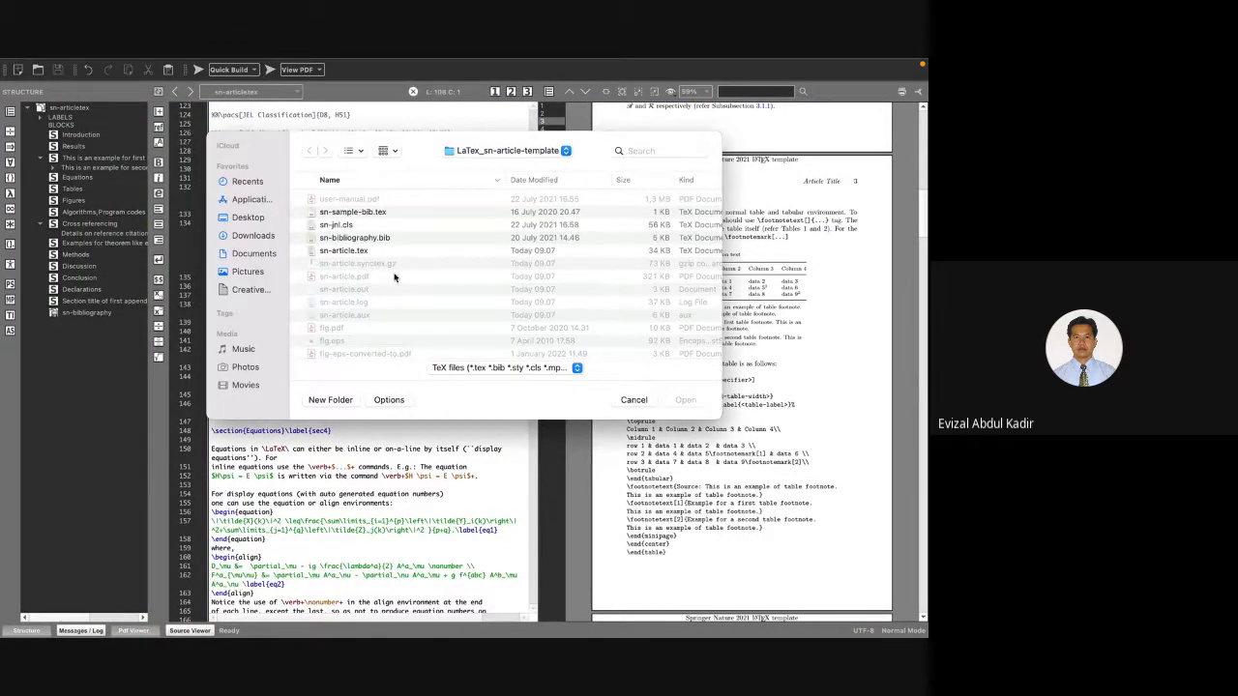
{"action": "left_click", "coordinate": [252, 238]}
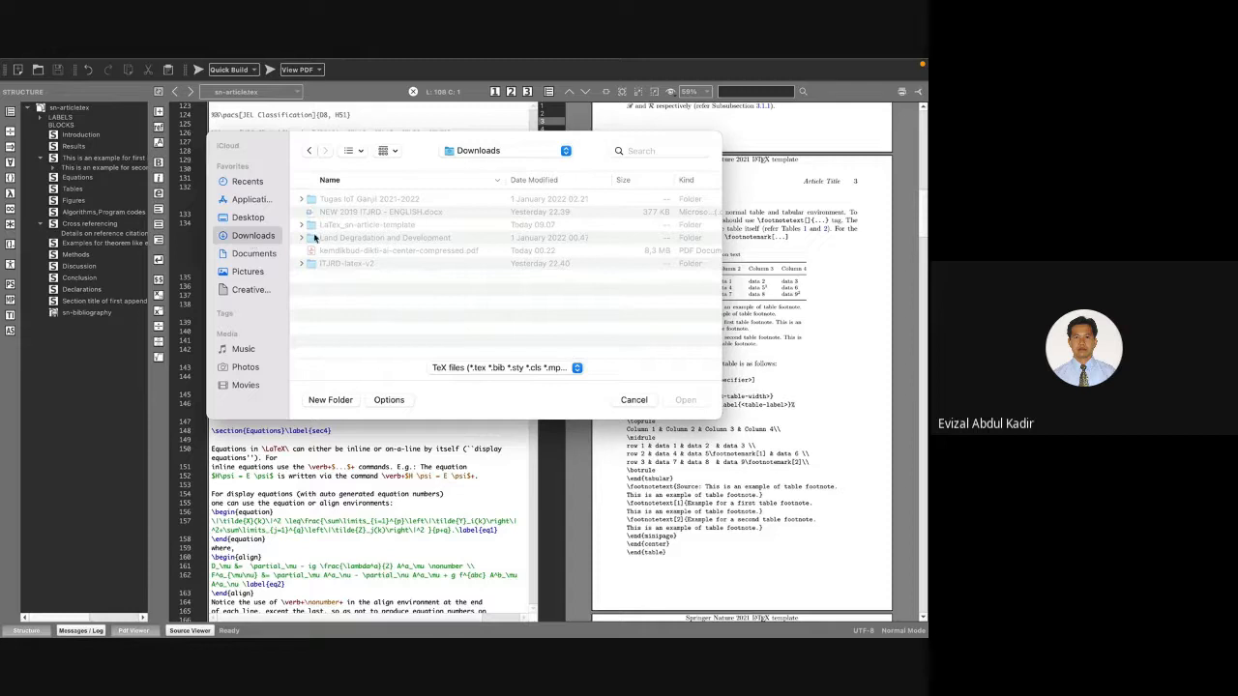
{"action": "left_click", "coordinate": [254, 253]}
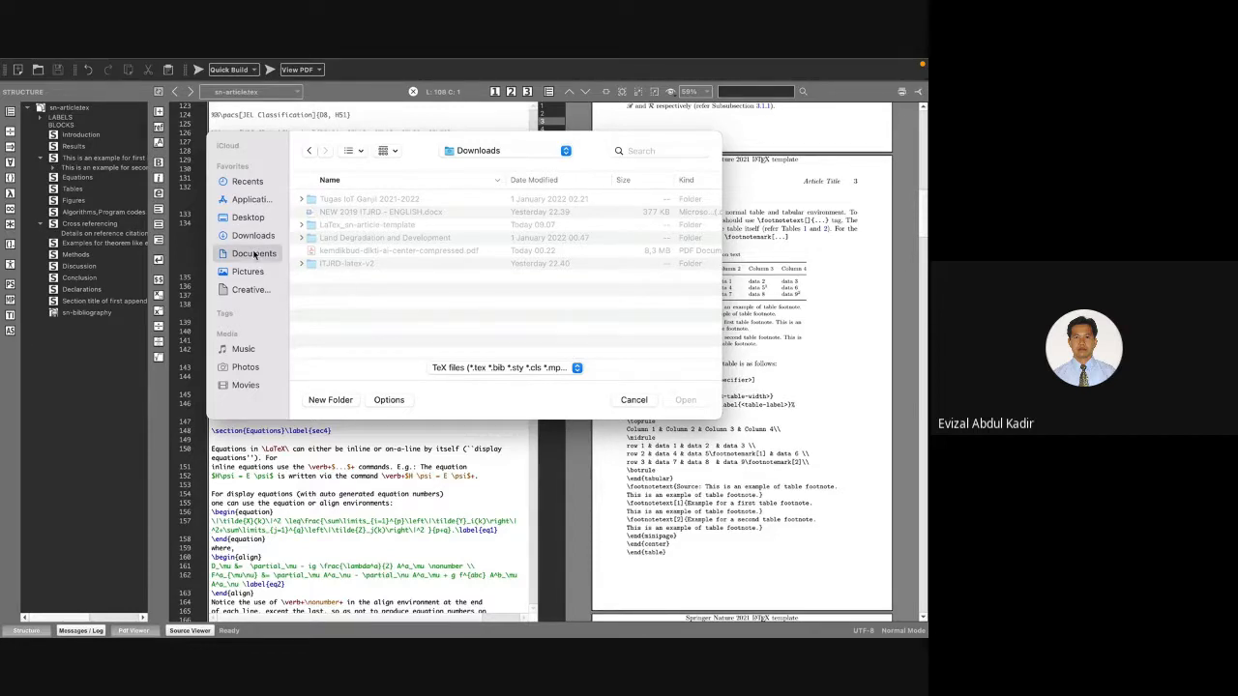
{"action": "left_click", "coordinate": [252, 238]}
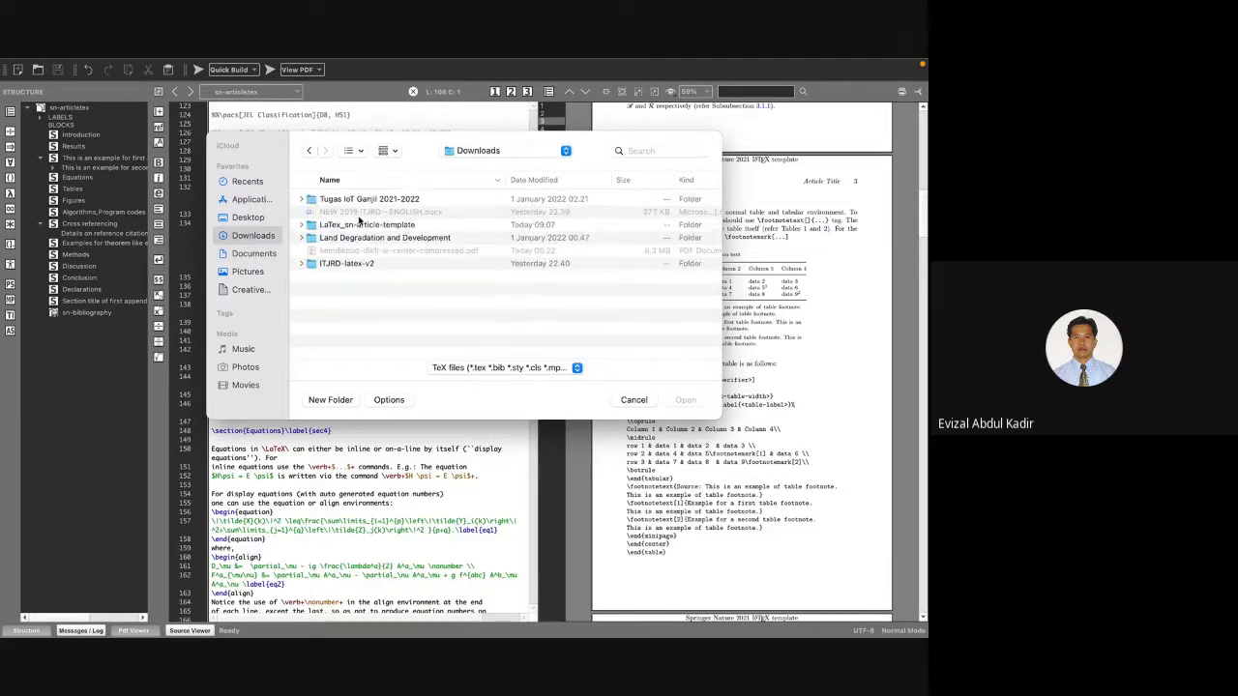
{"action": "double_click", "coordinate": [350, 264]}
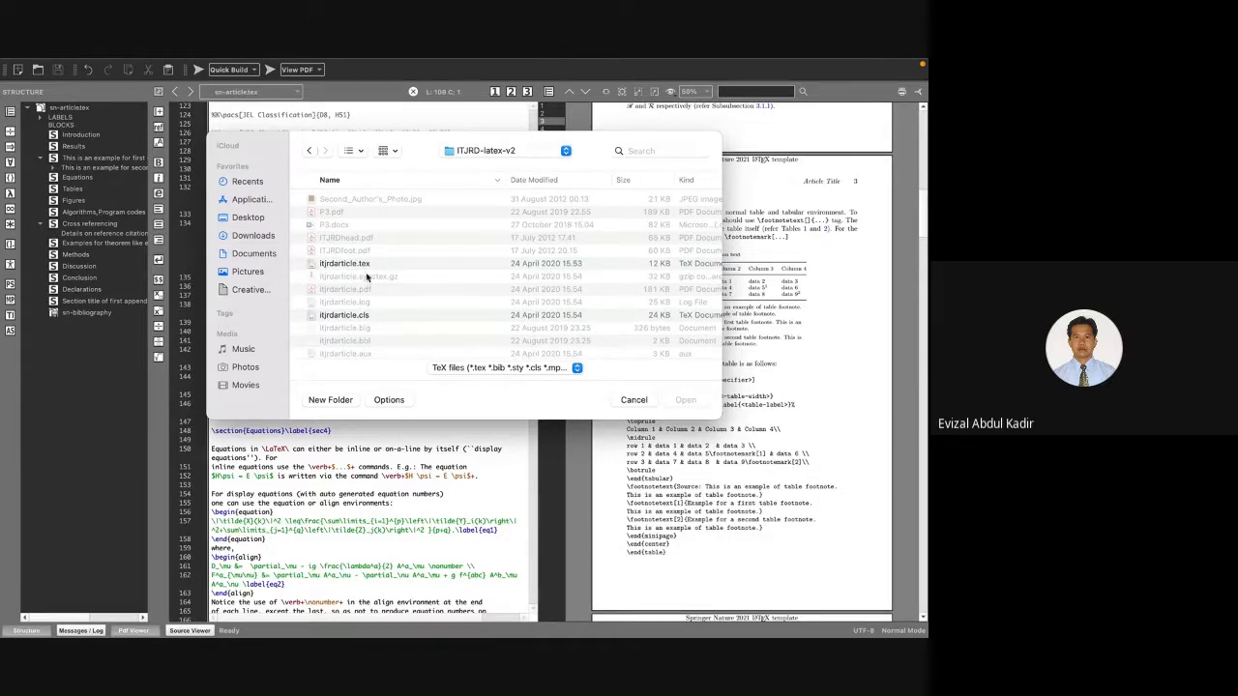
{"action": "left_click", "coordinate": [363, 265]}
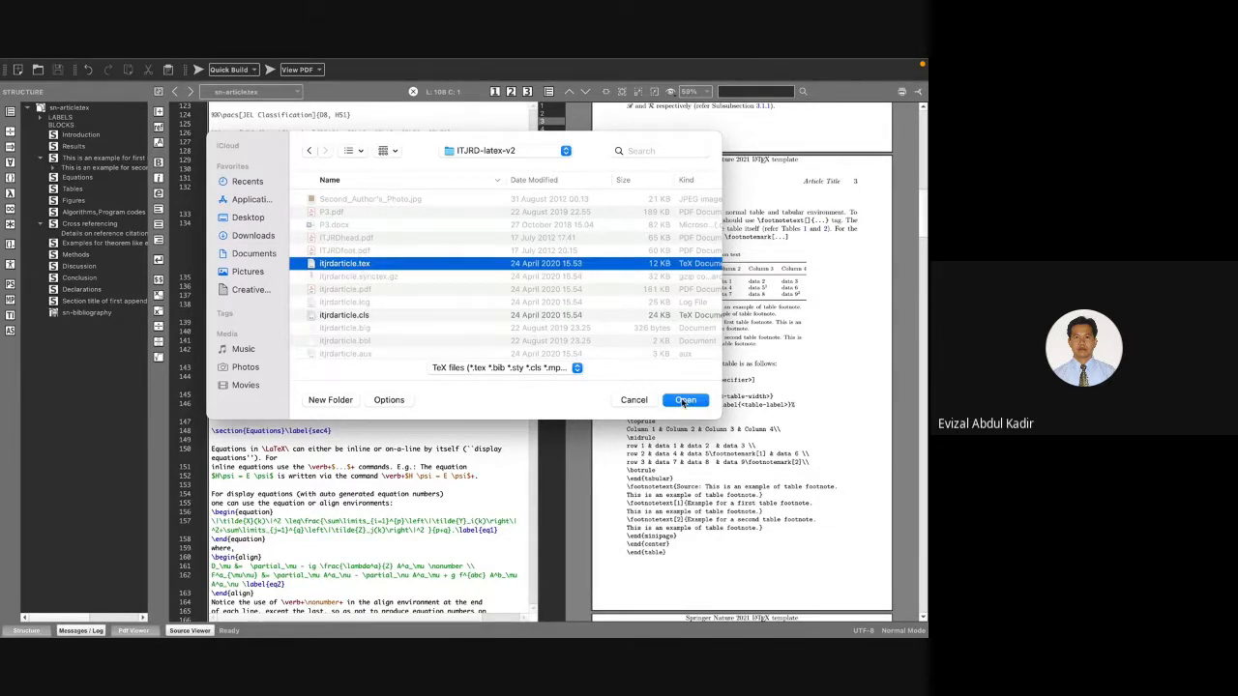
{"action": "left_click", "coordinate": [684, 400]}
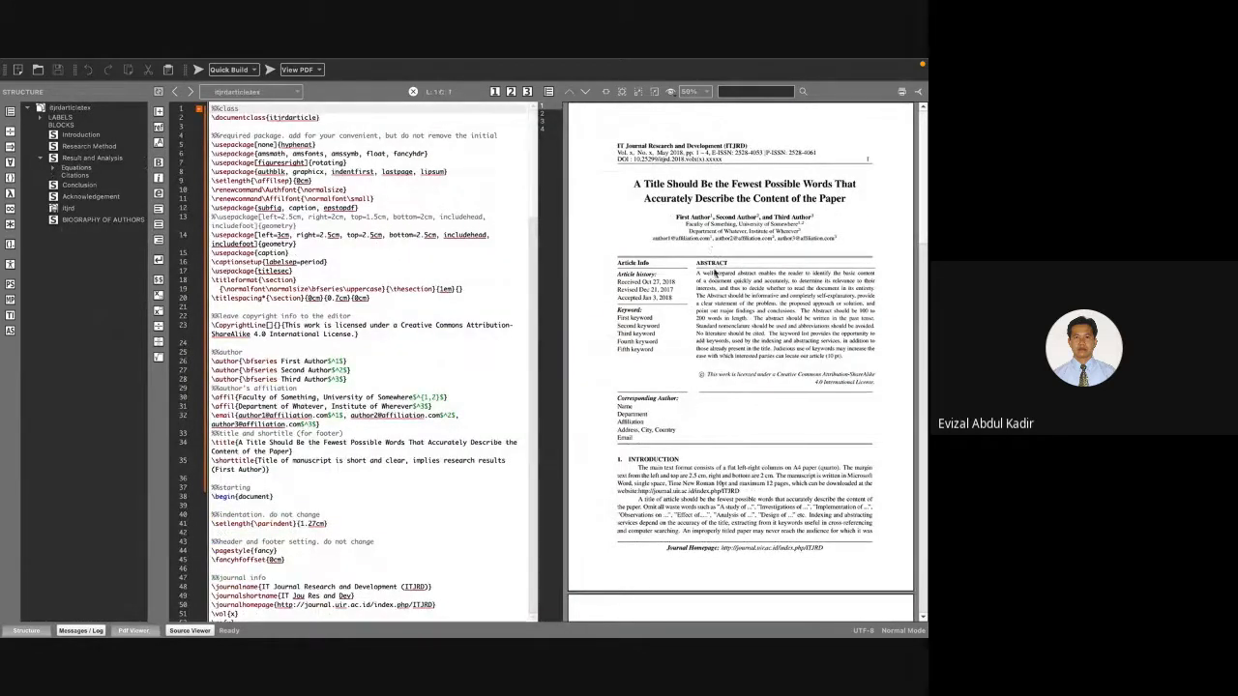
Switch to Word and copy the title "SISTEM INFORMASI KOMPUTER" from Document1.
{"action": "scroll", "coordinate": [713, 250], "scroll_direction": "down", "scroll_amount": 2}
{"action": "scroll", "coordinate": [713, 250], "scroll_direction": "up", "scroll_amount": 2}
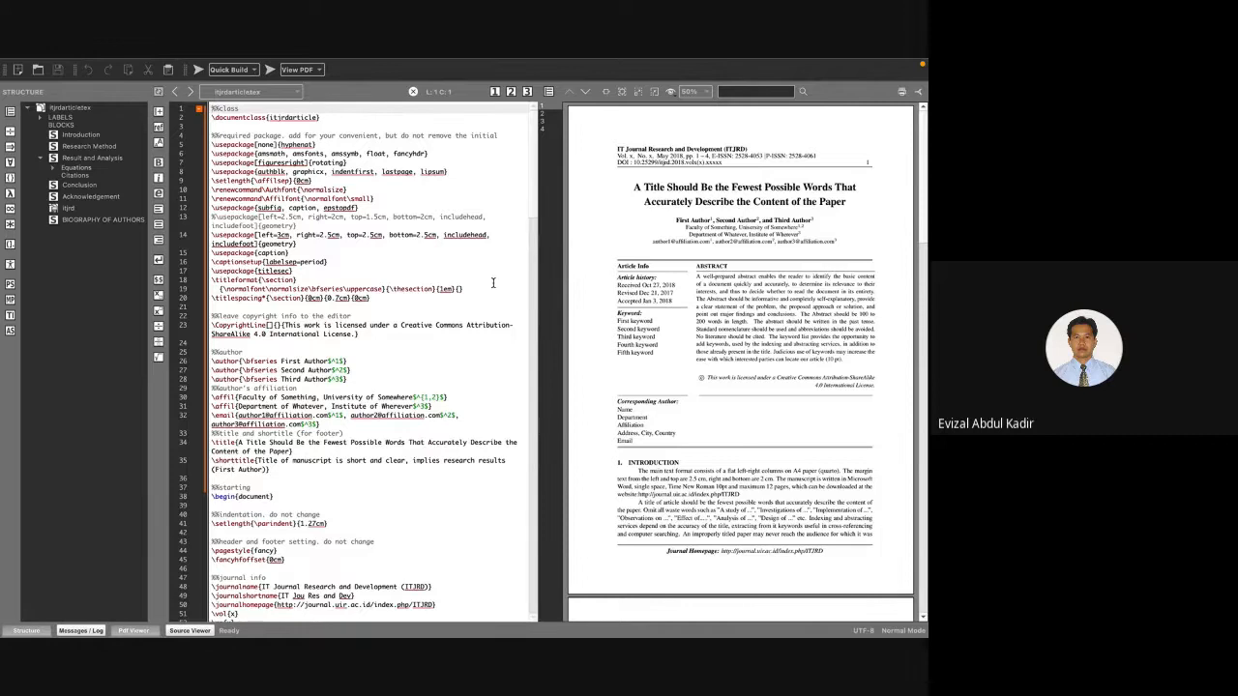
{"action": "key", "text": "ctrl+Up"}
{"action": "left_click", "coordinate": [763, 433]}
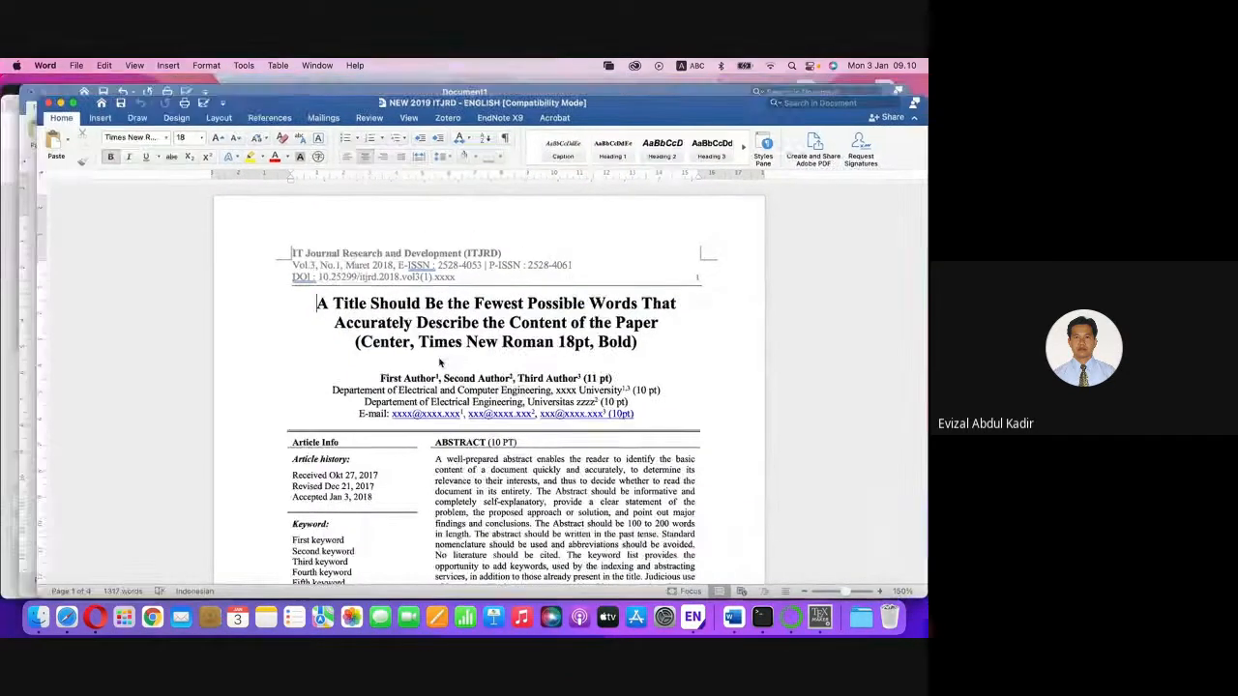
{"action": "key", "text": "ctrl+Up"}
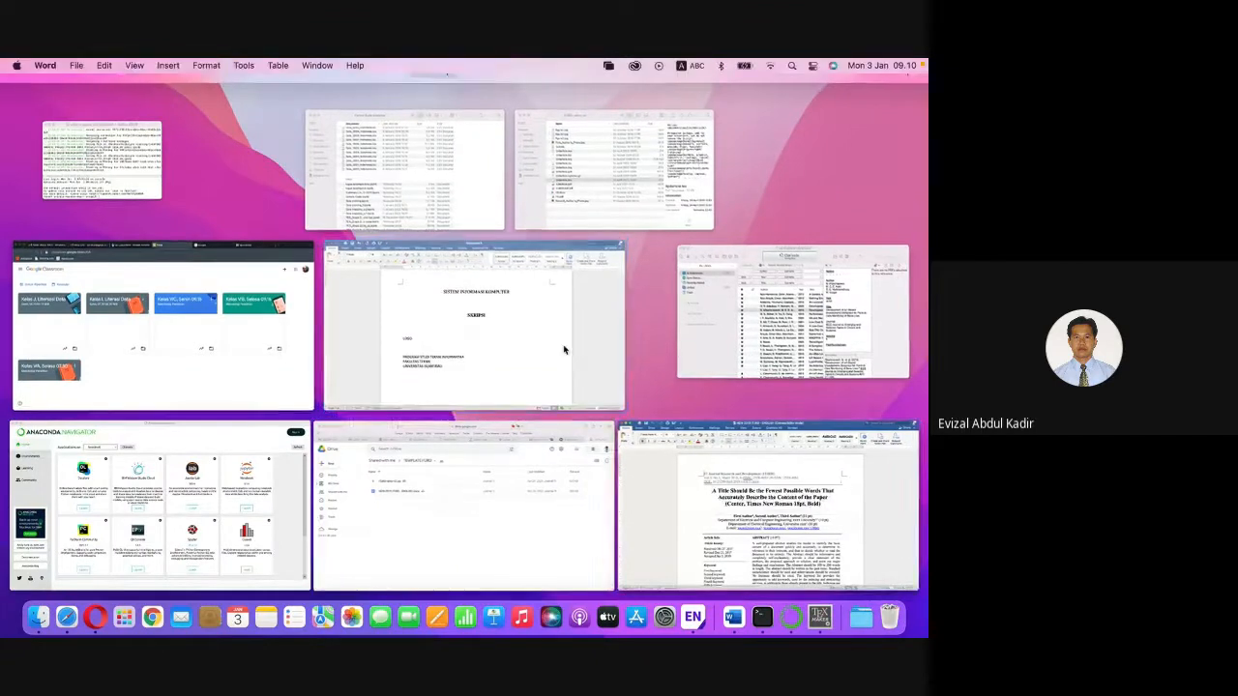
{"action": "left_click", "coordinate": [565, 350]}
{"action": "right_click", "coordinate": [403, 233]}
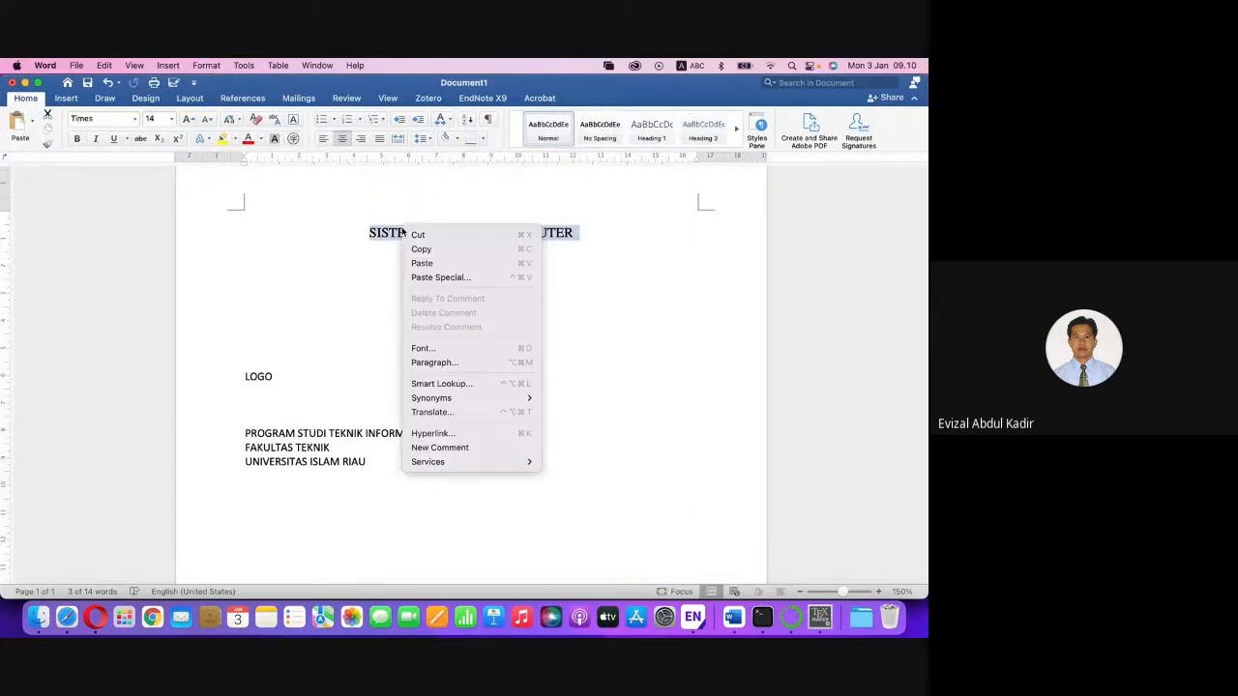
{"action": "left_click", "coordinate": [414, 250]}
Return to Texmaker and look through the template source from the packages and author details to the journal info, keywords and abstract.
{"action": "key", "text": "ctrl+Up"}
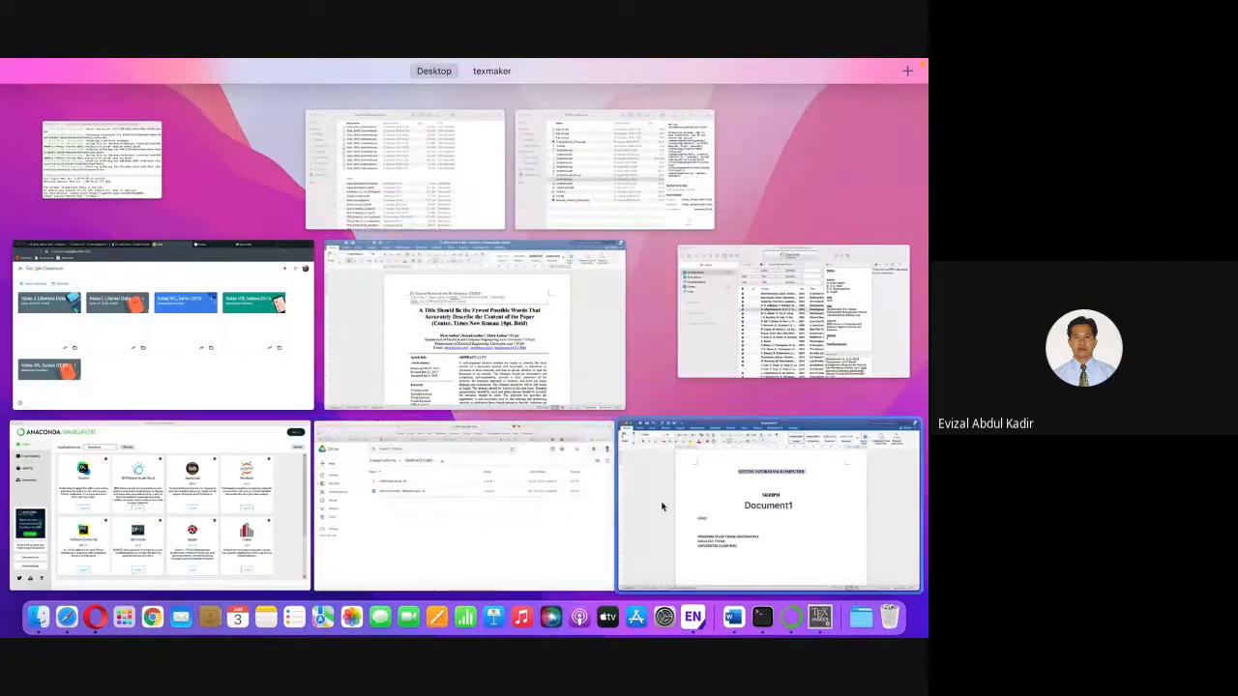
{"action": "left_click", "coordinate": [820, 616]}
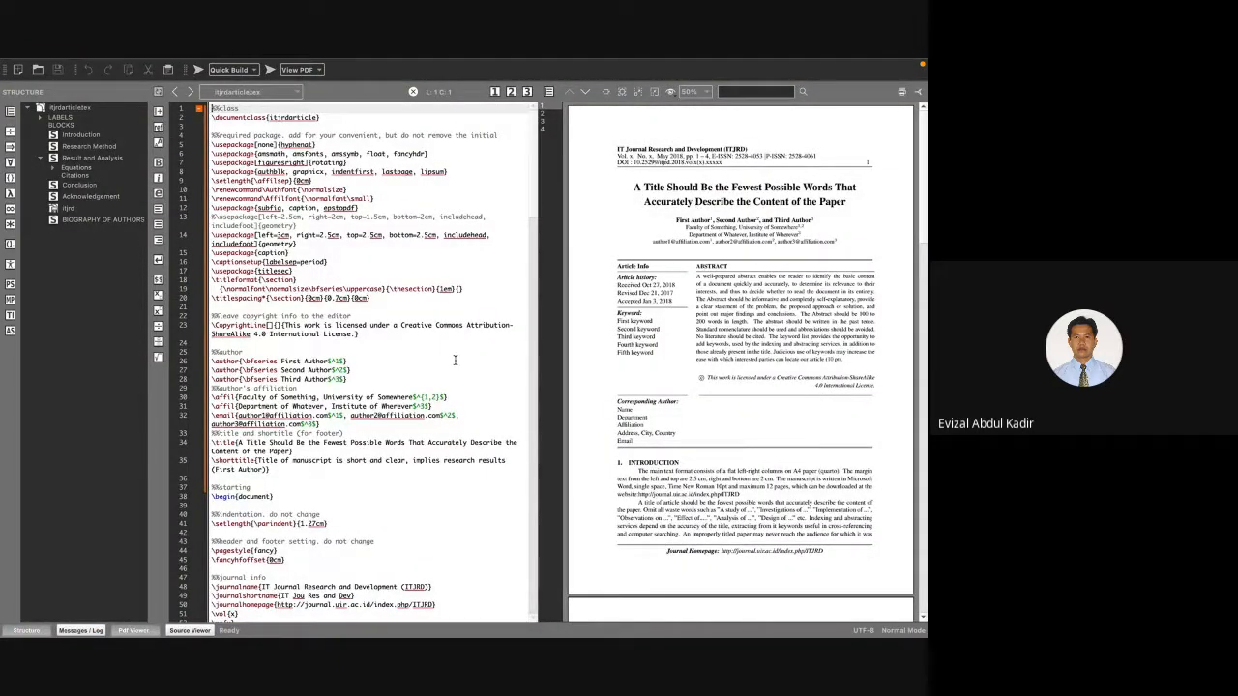
{"action": "scroll", "coordinate": [462, 343], "scroll_direction": "down", "scroll_amount": 2}
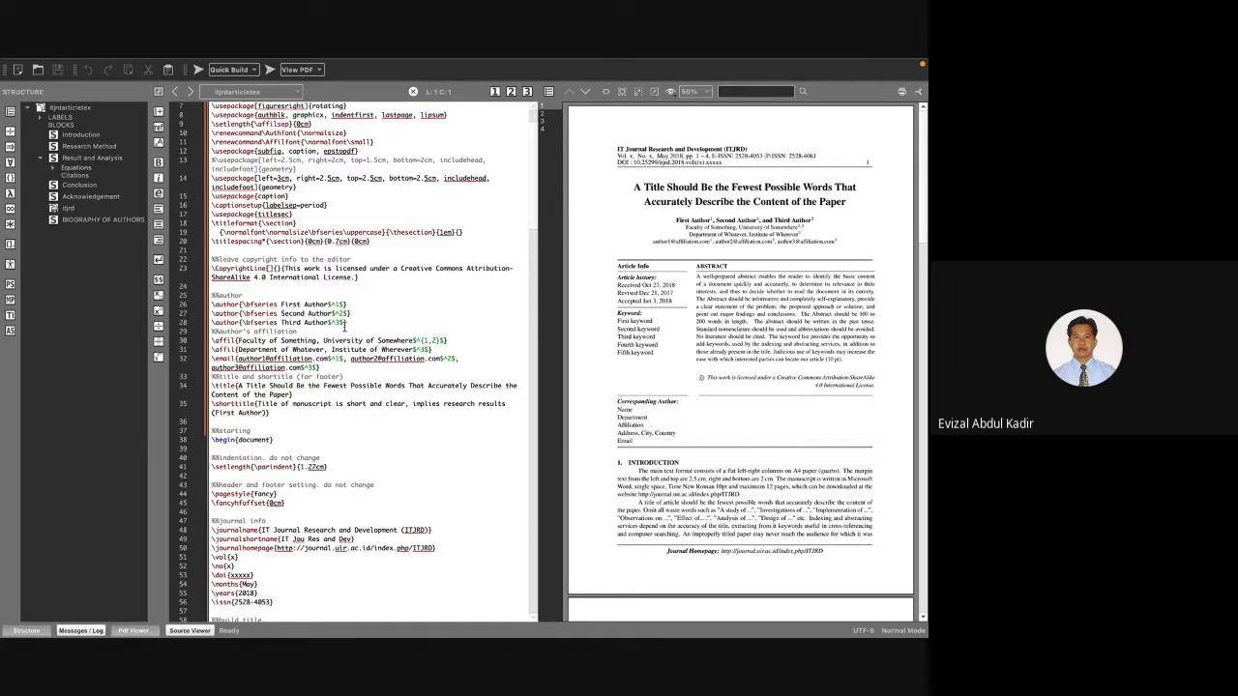
{"action": "scroll", "coordinate": [431, 319], "scroll_direction": "up", "scroll_amount": 3}
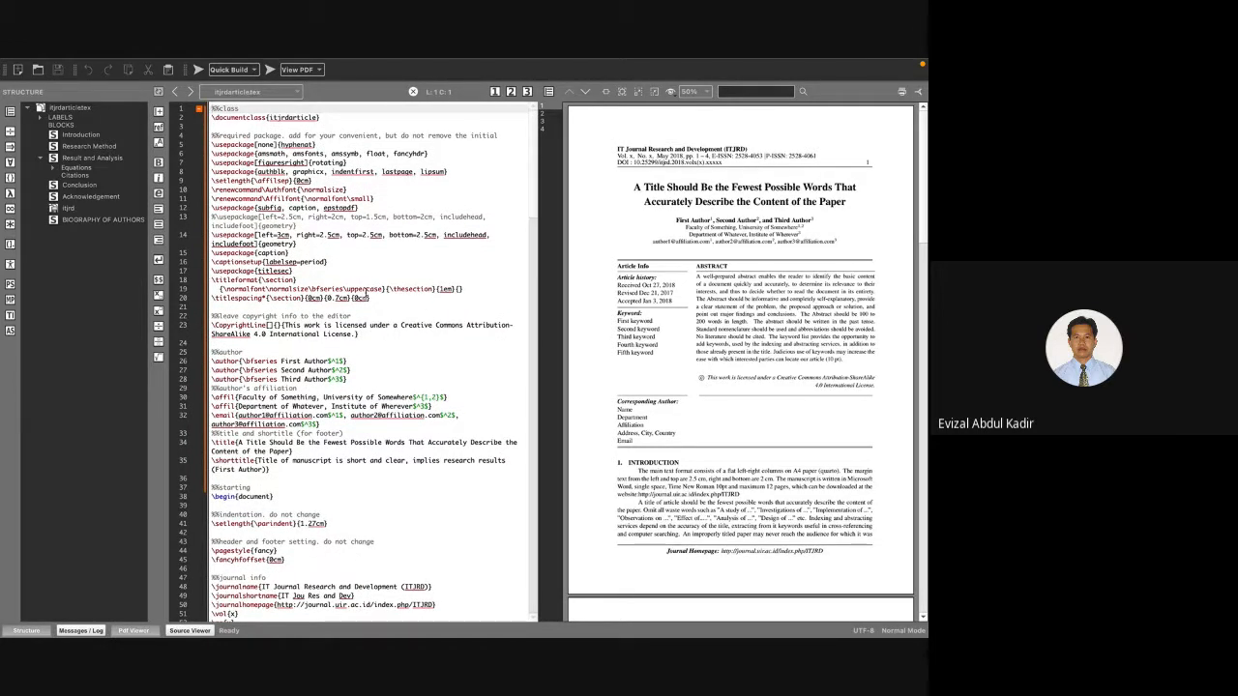
{"action": "scroll", "coordinate": [366, 269], "scroll_direction": "down", "scroll_amount": 5}
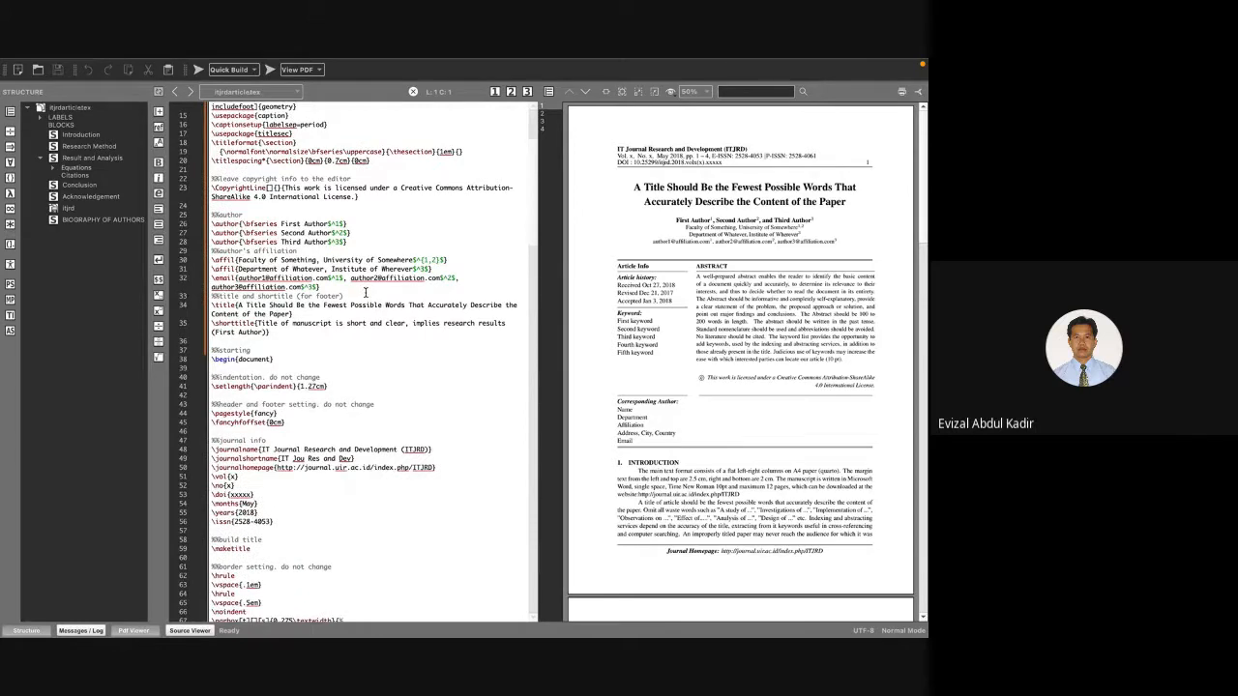
{"action": "scroll", "coordinate": [366, 292], "scroll_direction": "down", "scroll_amount": 1}
{"action": "scroll", "coordinate": [349, 420], "scroll_direction": "down", "scroll_amount": 7}
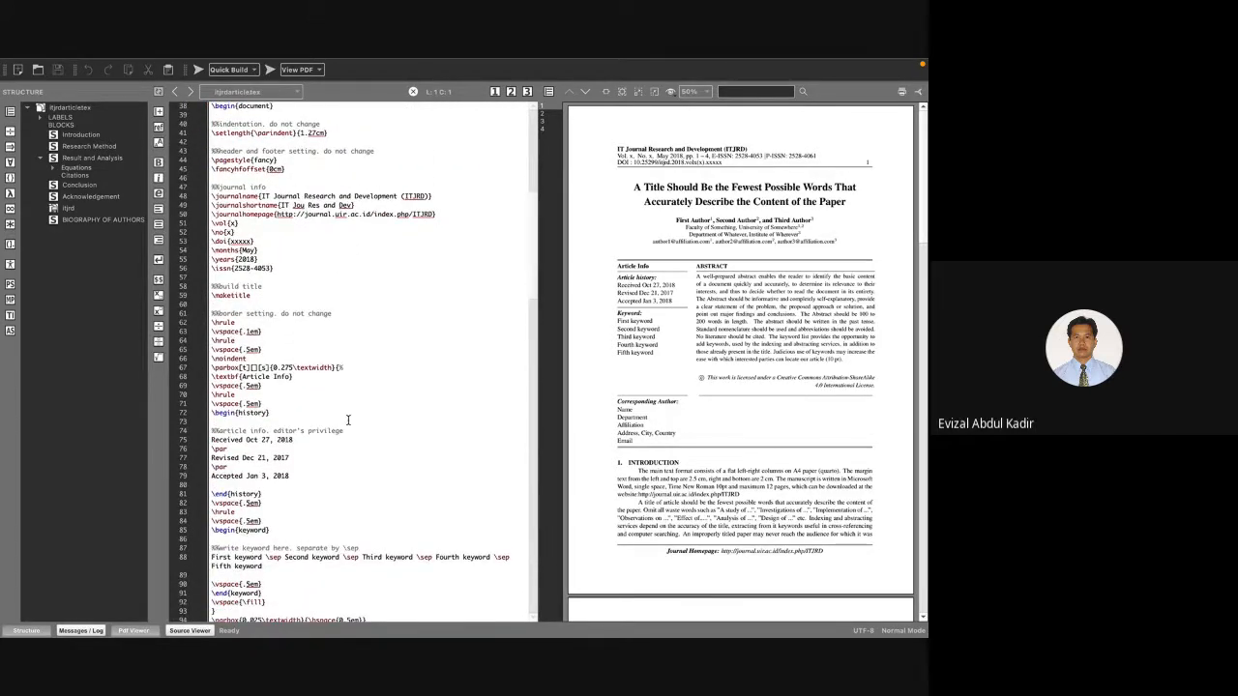
{"action": "scroll", "coordinate": [348, 420], "scroll_direction": "down", "scroll_amount": 4}
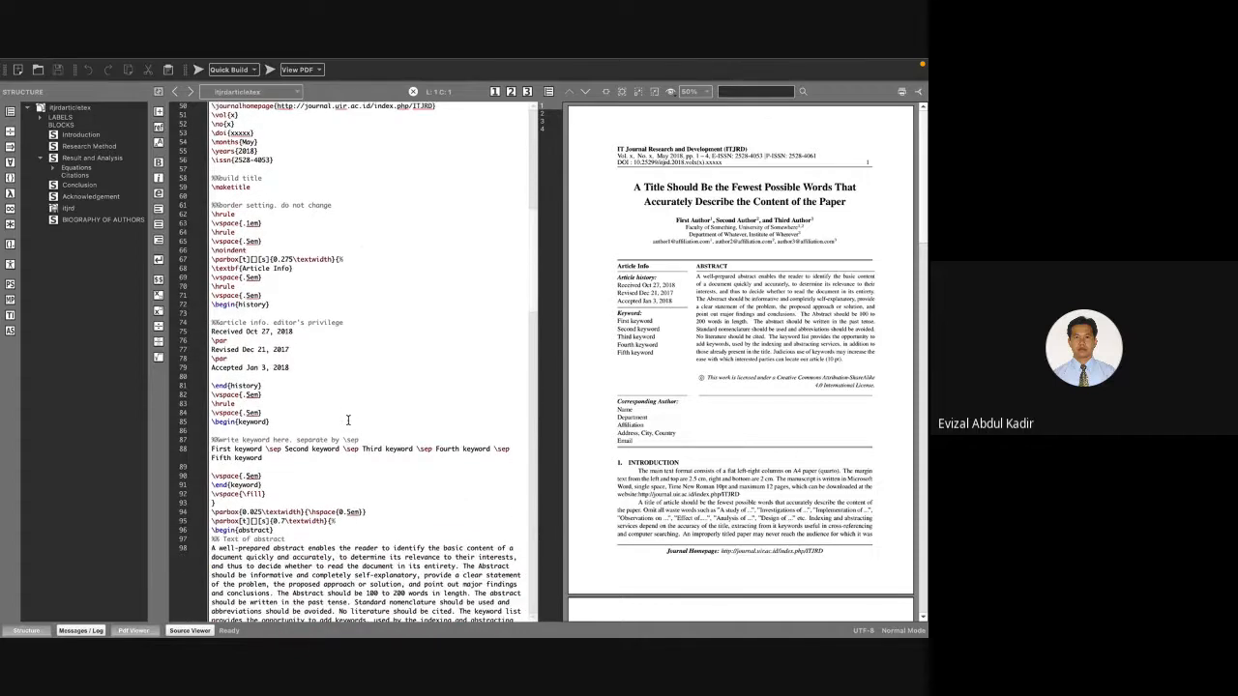
{"action": "scroll", "coordinate": [317, 376], "scroll_direction": "up", "scroll_amount": 1}
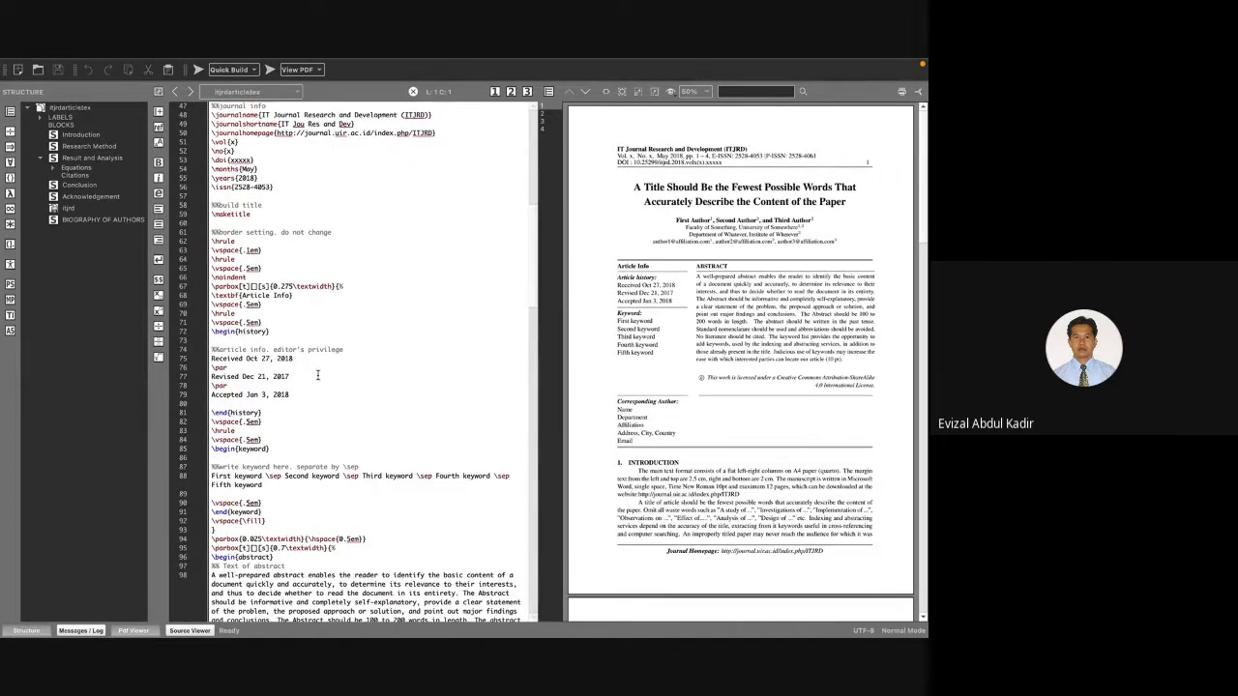
{"action": "scroll", "coordinate": [317, 375], "scroll_direction": "up", "scroll_amount": 1}
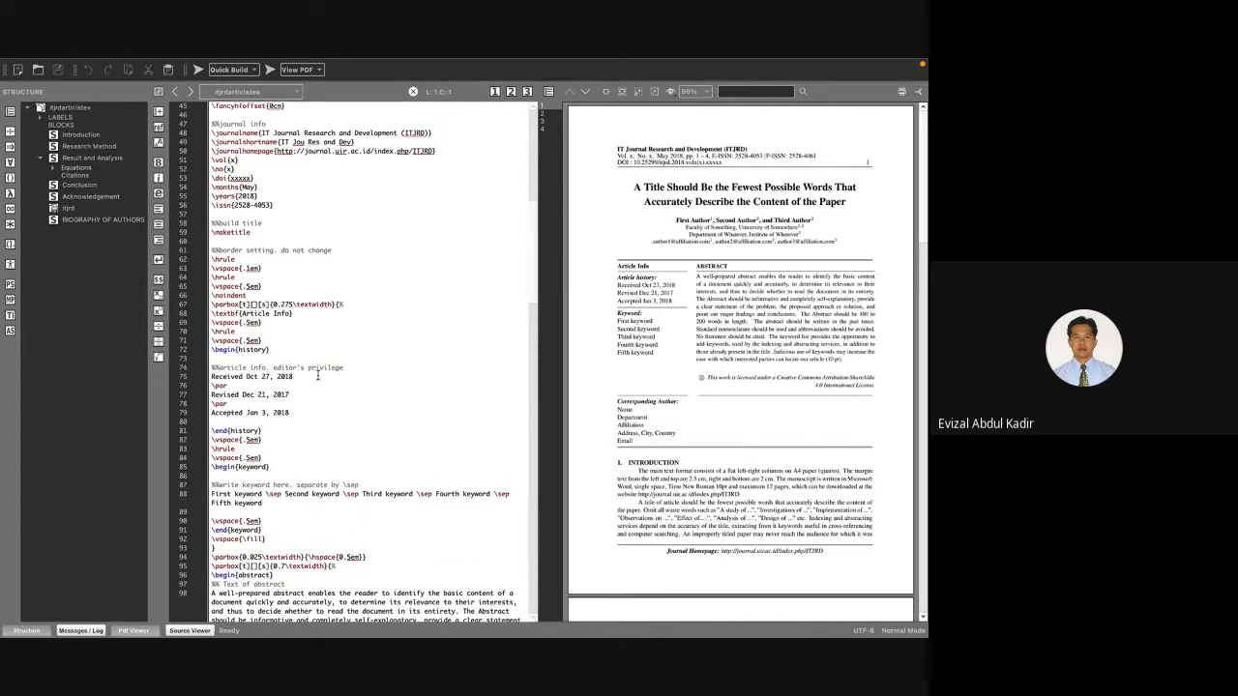
Replace the article title in the \title command with "SISTEM INFORMASI KOMPUTER" and compile the document with Quick Build.
{"action": "scroll", "coordinate": [317, 377], "scroll_direction": "up", "scroll_amount": 4}
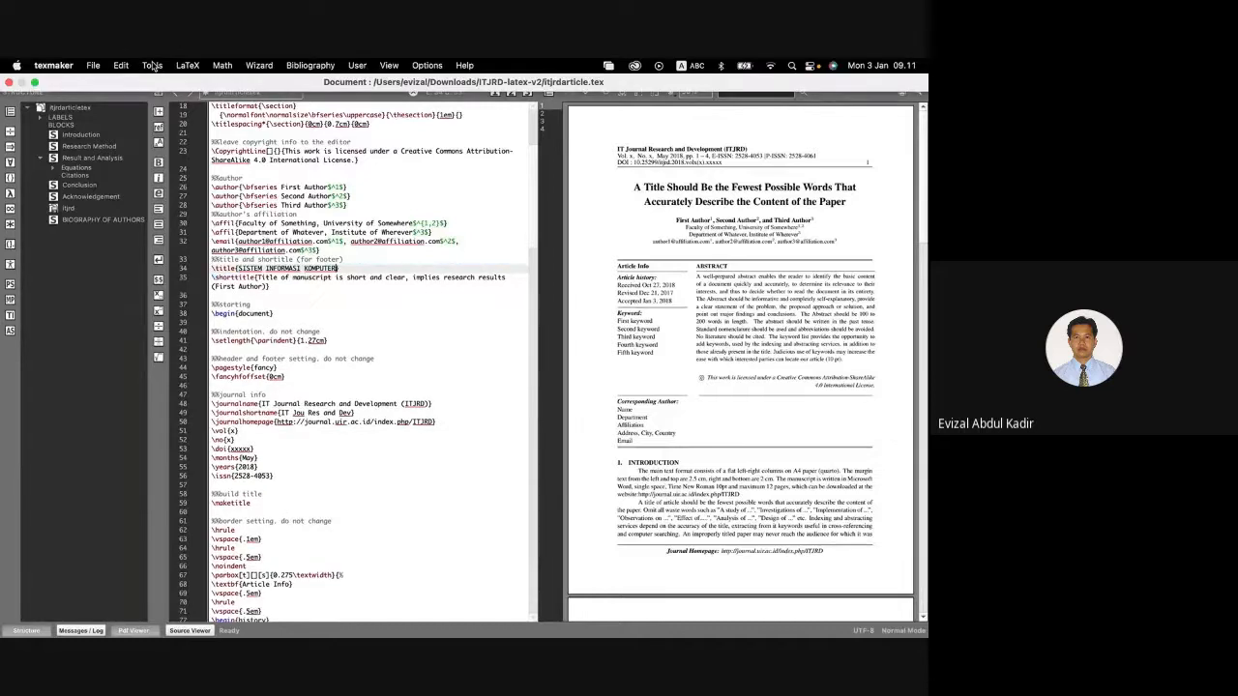
{"action": "left_click", "coordinate": [152, 65]}
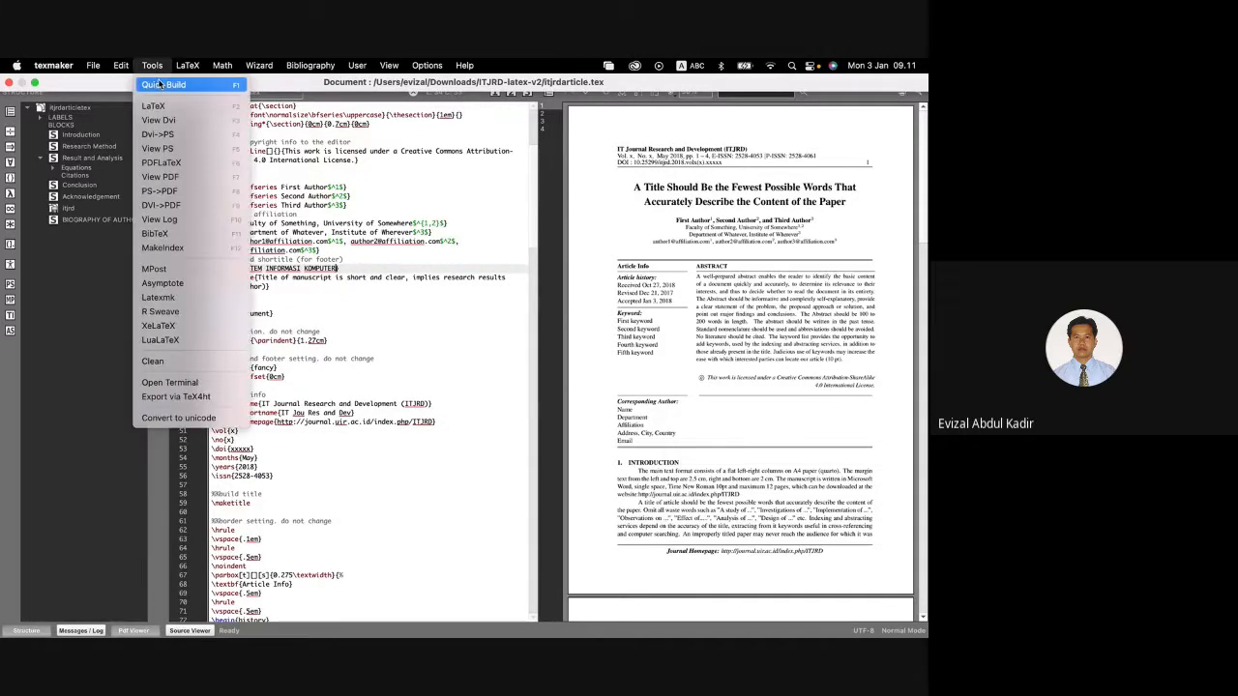
{"action": "left_click", "coordinate": [160, 84]}
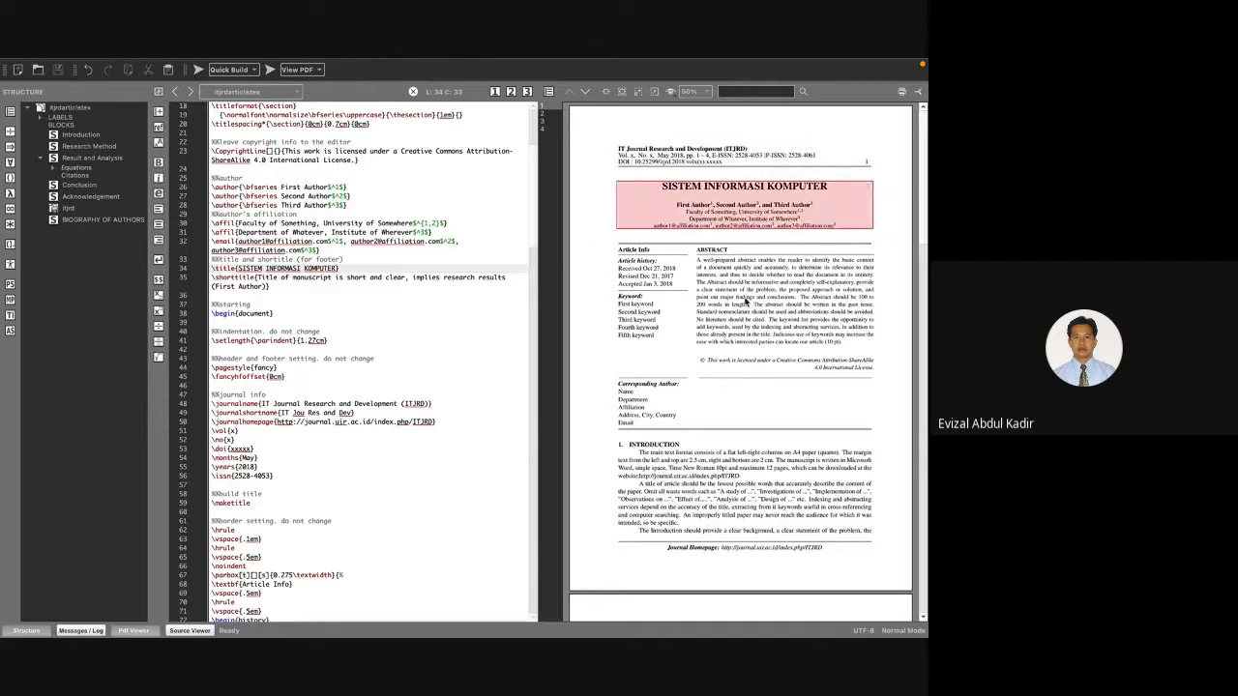
{"action": "scroll", "coordinate": [371, 347], "scroll_direction": "down", "scroll_amount": 1}
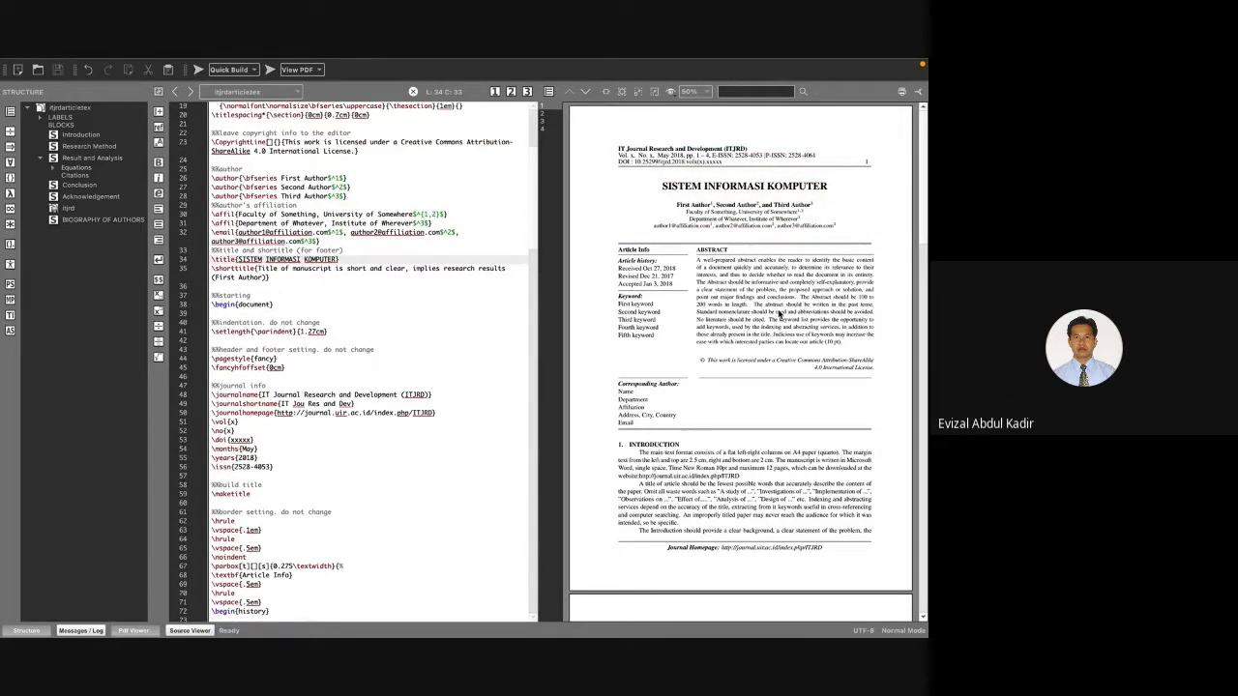
{"action": "scroll", "coordinate": [396, 386], "scroll_direction": "down", "scroll_amount": 4}
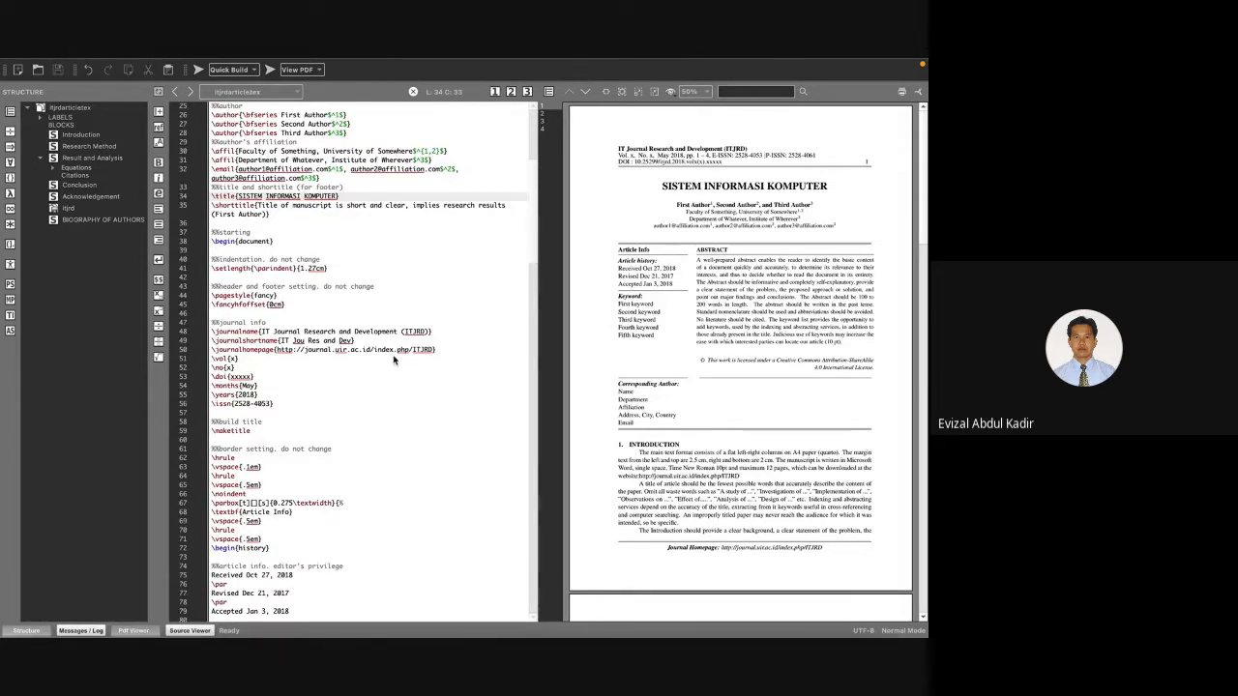
Switch to Safari to check the Google Meet call, then return to the template source in Texmaker.
{"action": "key", "text": "ctrl+Up"}
{"action": "left_click", "coordinate": [68, 615]}
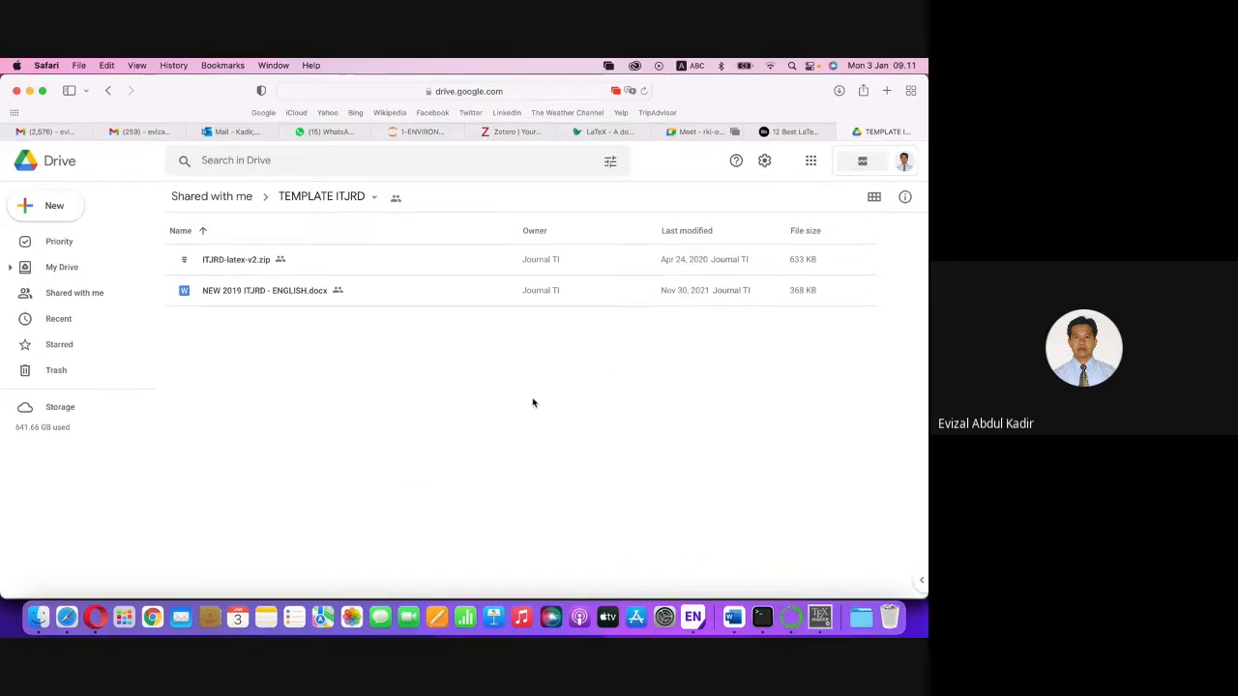
{"action": "left_click", "coordinate": [698, 133]}
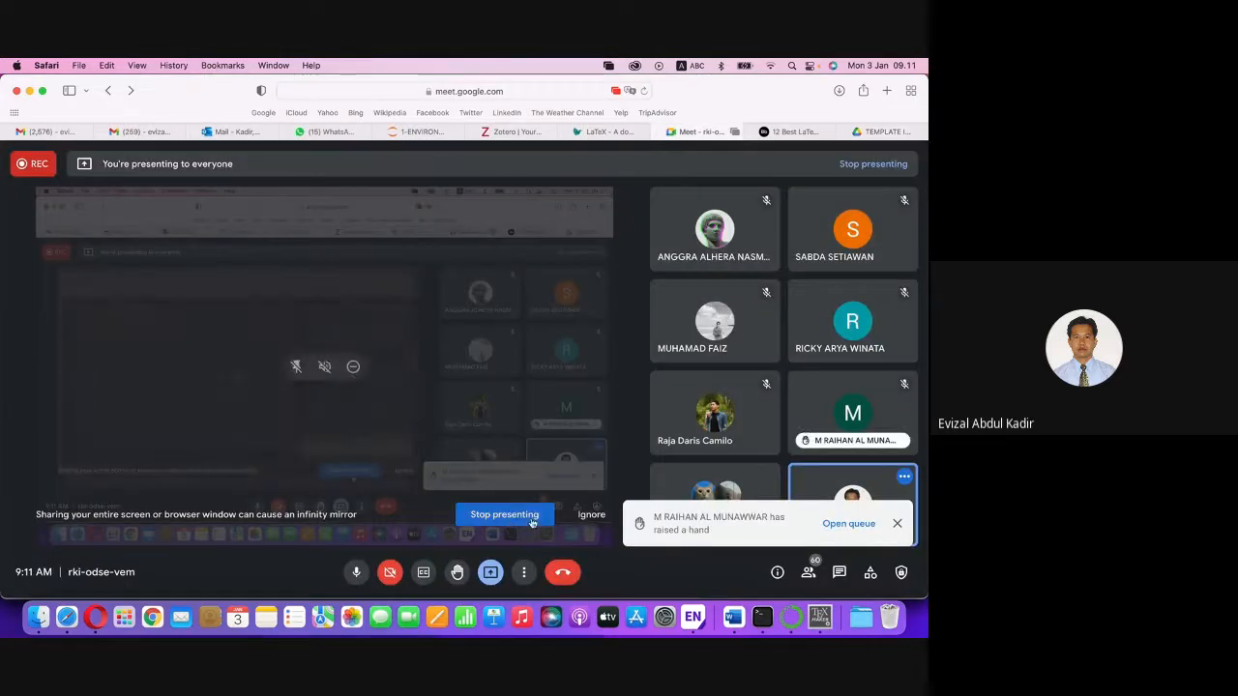
{"action": "left_click", "coordinate": [820, 612]}
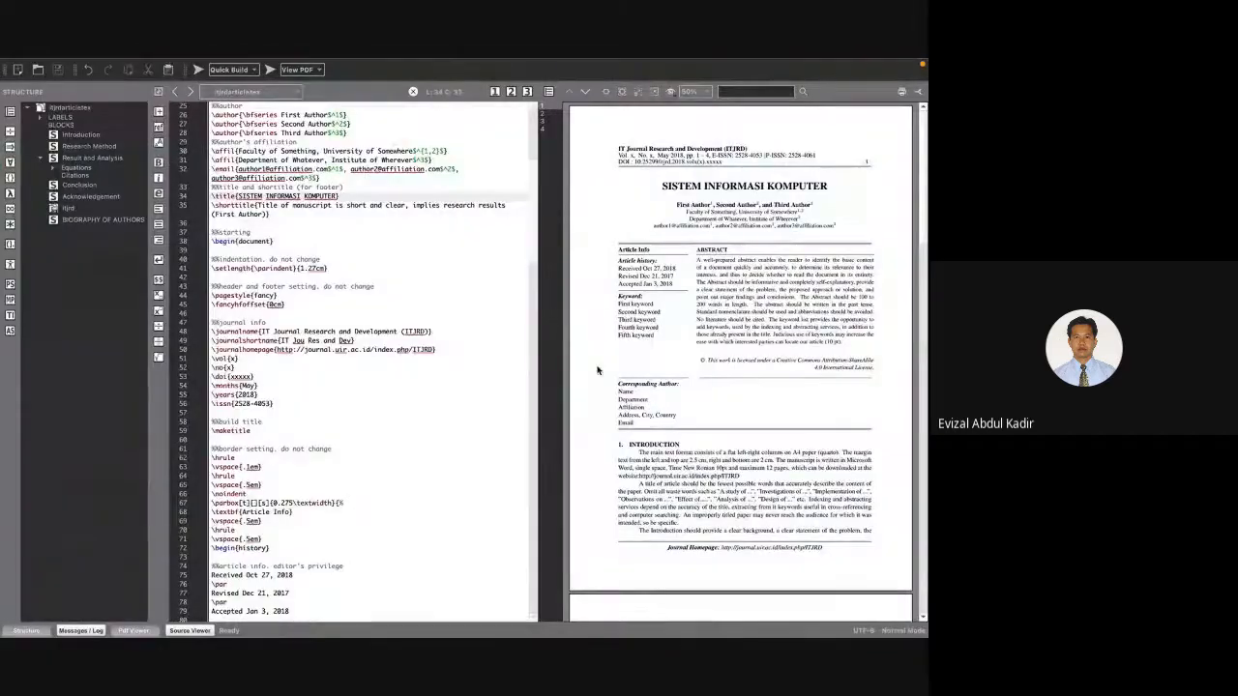
{"action": "scroll", "coordinate": [432, 367], "scroll_direction": "up", "scroll_amount": 3}
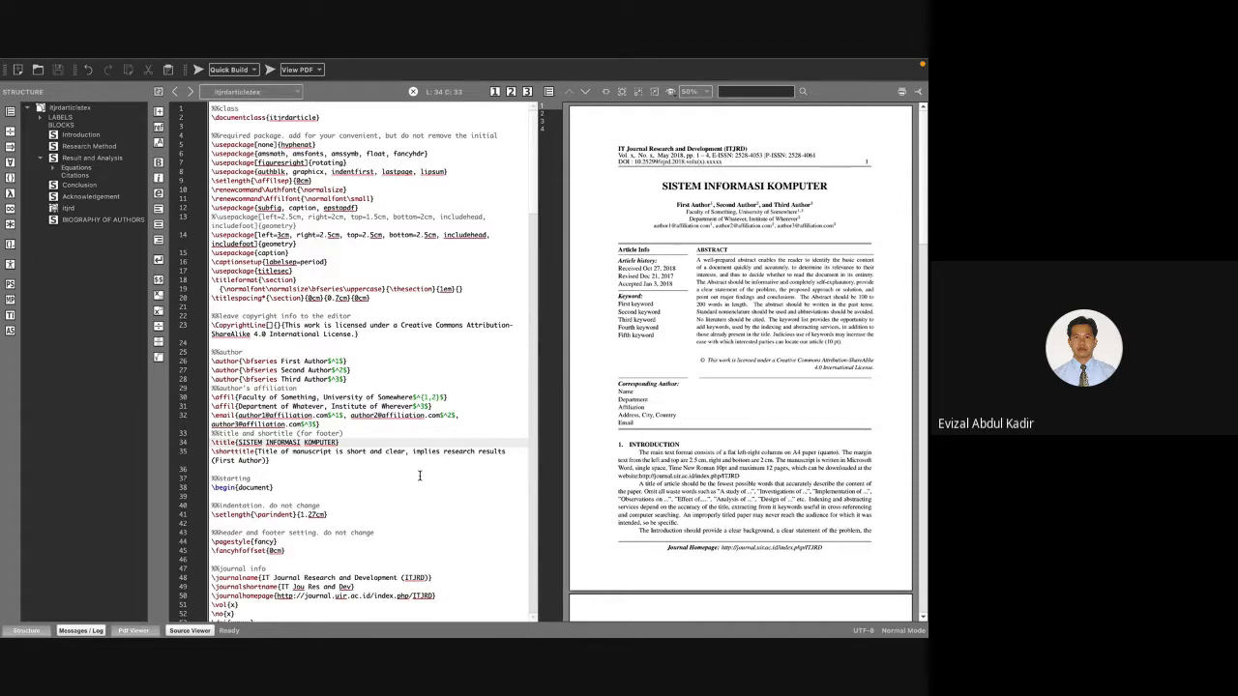
Switch to the Google Meet call in Safari, mute the microphone and stop presenting the screen.
{"action": "key", "text": "ctrl+Up"}
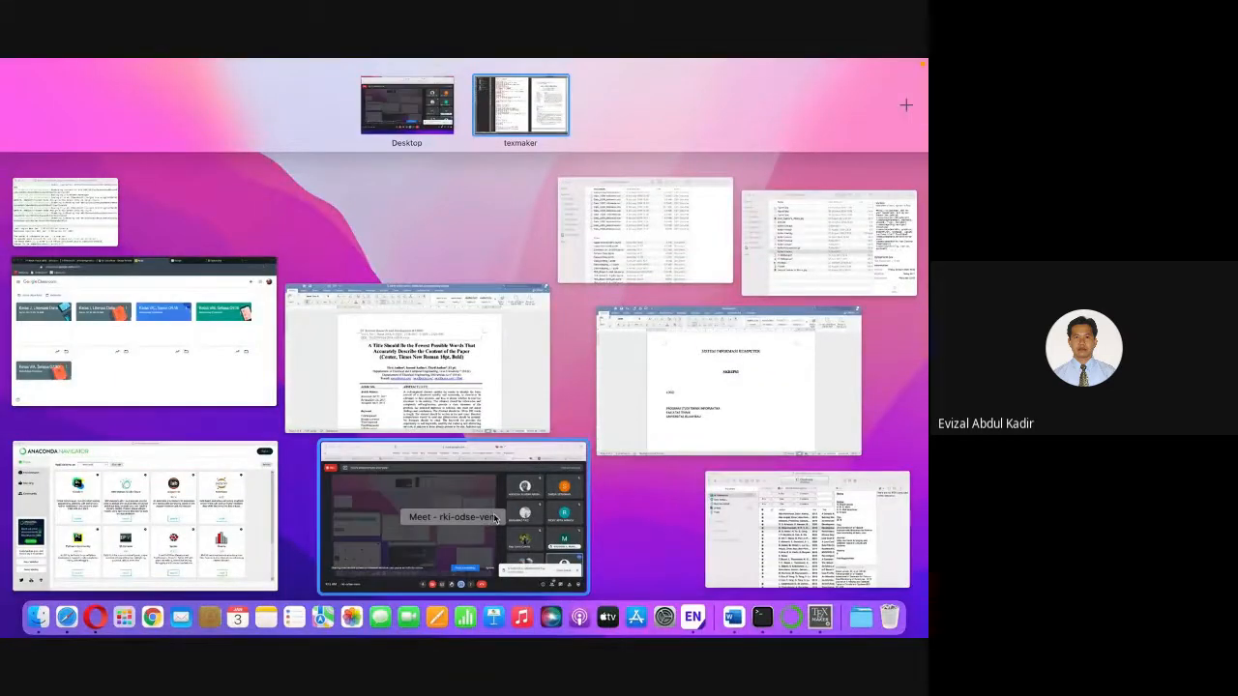
{"action": "left_click", "coordinate": [474, 526]}
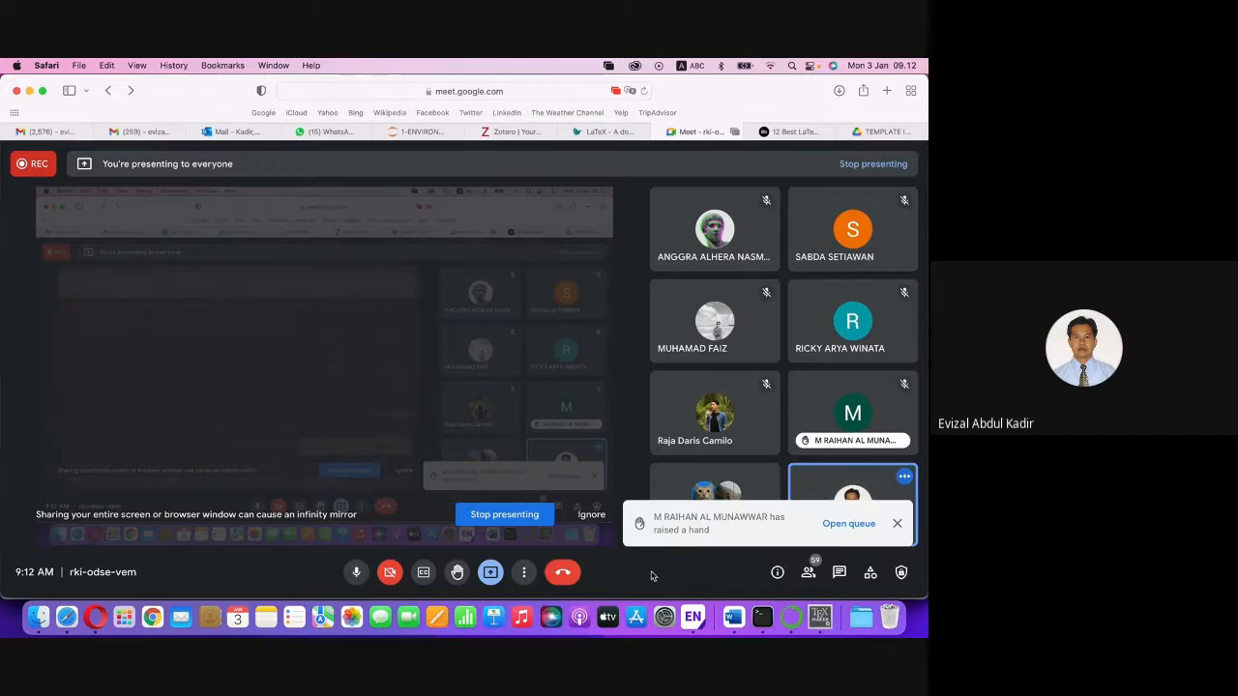
{"action": "left_click", "coordinate": [354, 574]}
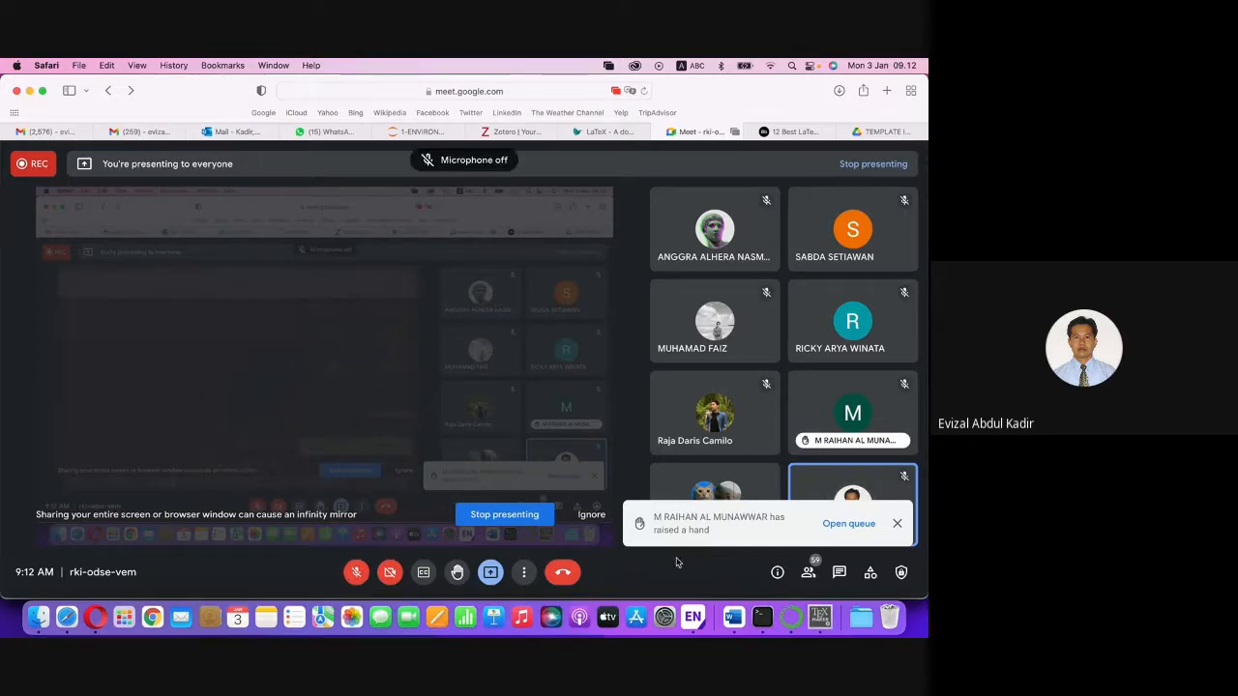
{"action": "left_click", "coordinate": [507, 515]}
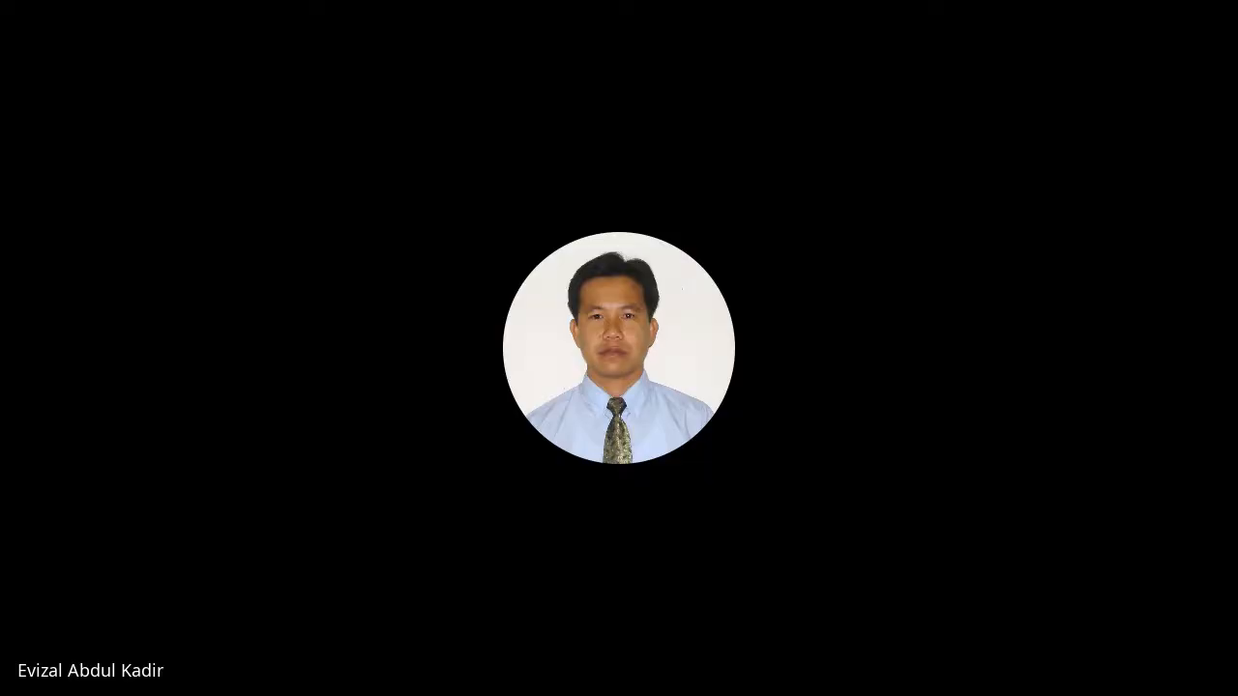